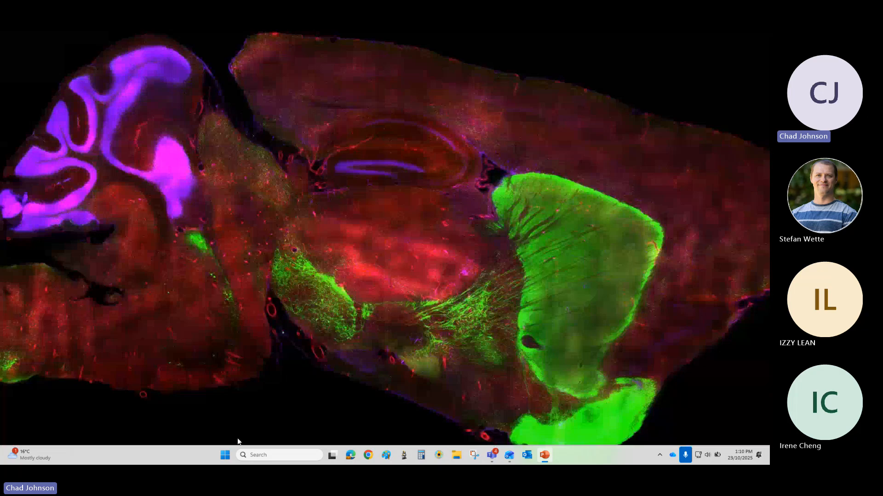
Step: Search Windows for QuPath-0.6.0, launch the application and maximize its window
{"action": "left_click", "coordinate": [285, 455]}
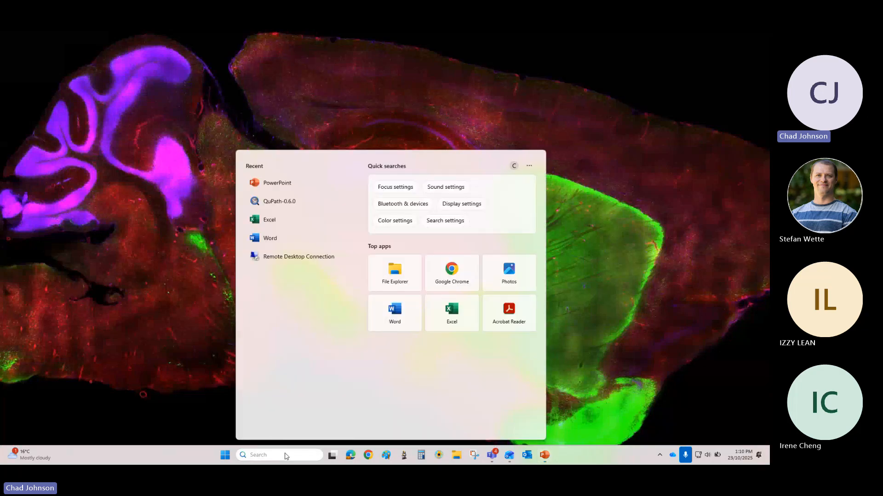
{"action": "type", "text": "Qu"}
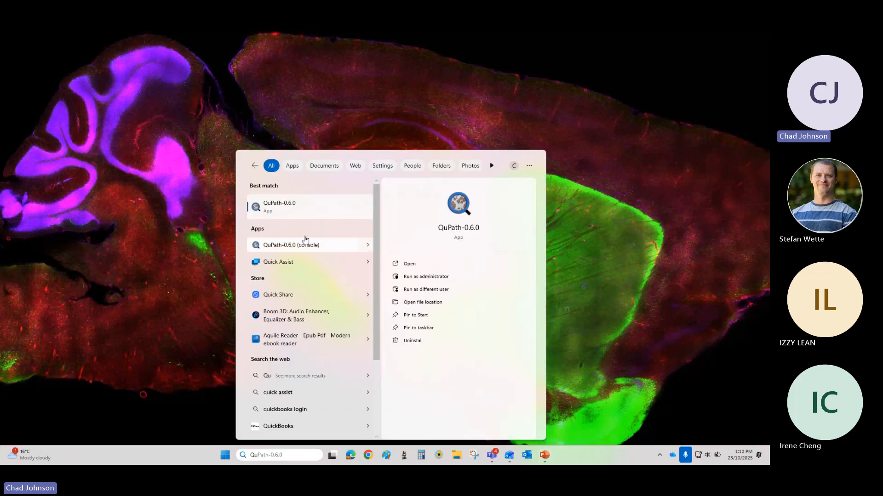
{"action": "left_click", "coordinate": [290, 203]}
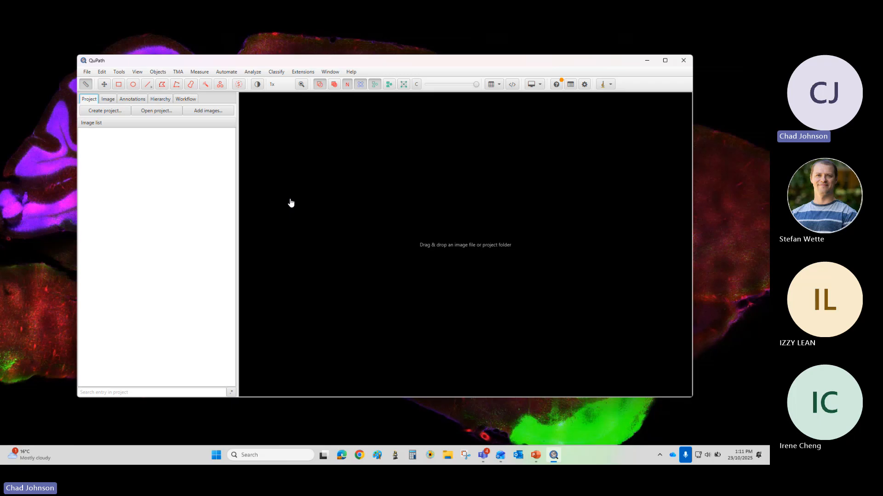
{"action": "left_click", "coordinate": [665, 62]}
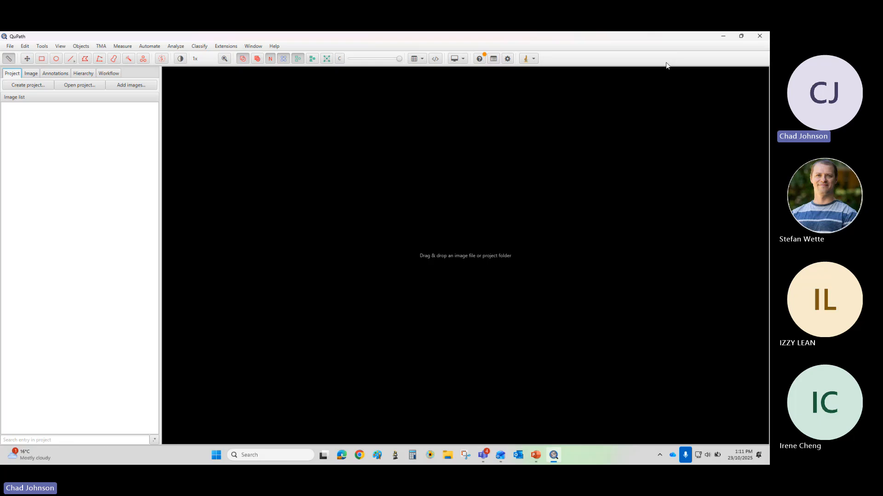
{"action": "left_click", "coordinate": [535, 455]}
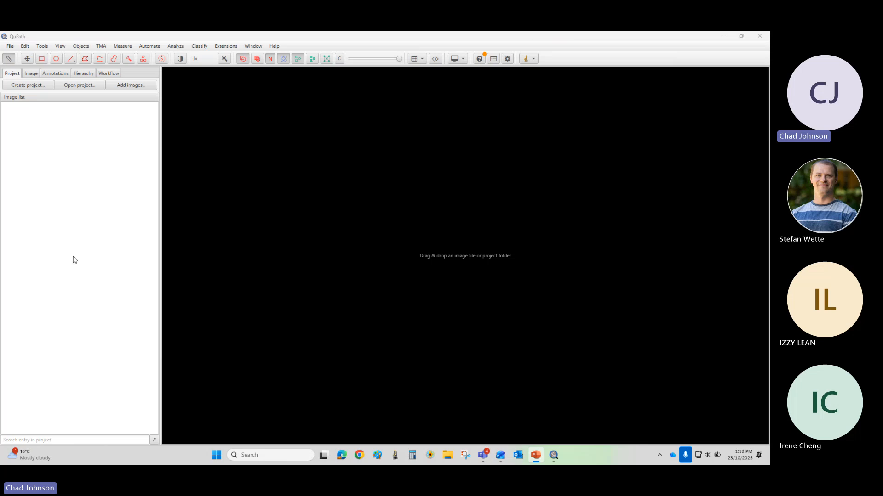
Step: Start creating a new project and browse to the QuPath folder inside Documents for its directory
{"action": "left_click", "coordinate": [22, 85]}
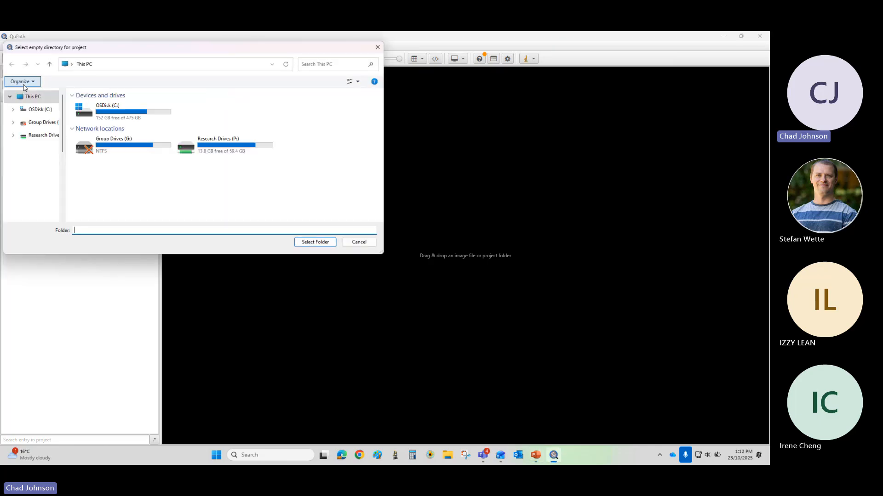
{"action": "left_click_drag", "start_coordinate": [164, 56], "coordinate": [386, 131]}
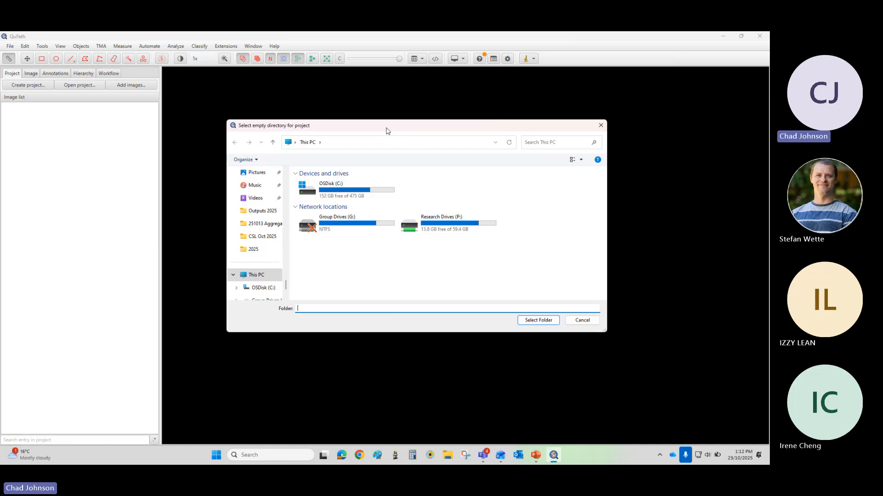
{"action": "left_click_drag", "start_coordinate": [388, 129], "coordinate": [391, 120]}
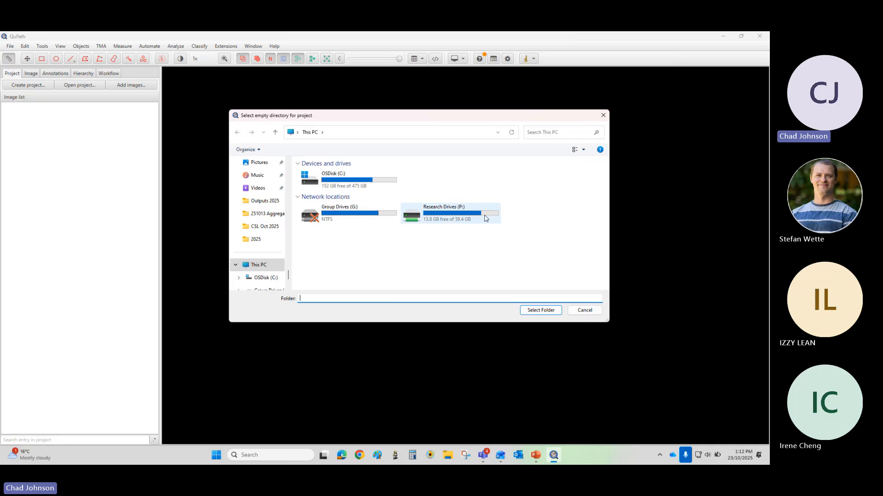
{"action": "scroll", "coordinate": [289, 271], "scroll_direction": "up", "scroll_amount": 2}
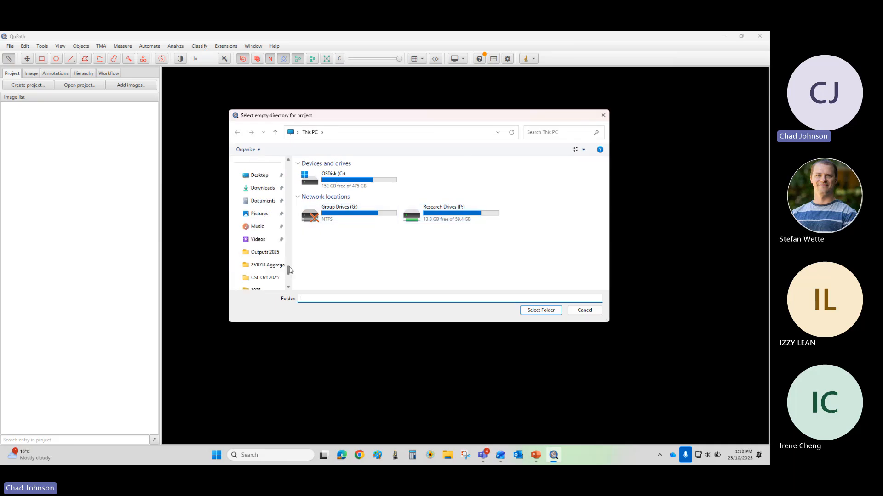
{"action": "left_click_drag", "start_coordinate": [289, 270], "coordinate": [299, 247]}
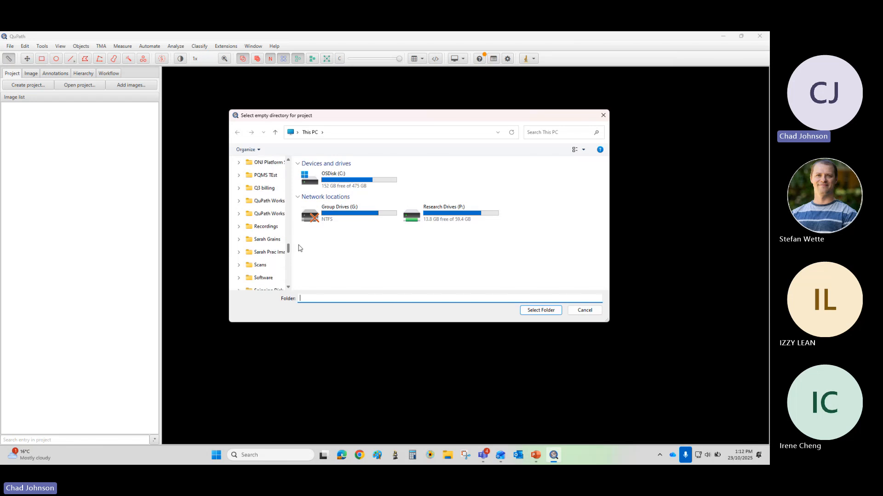
{"action": "left_click", "coordinate": [265, 215]}
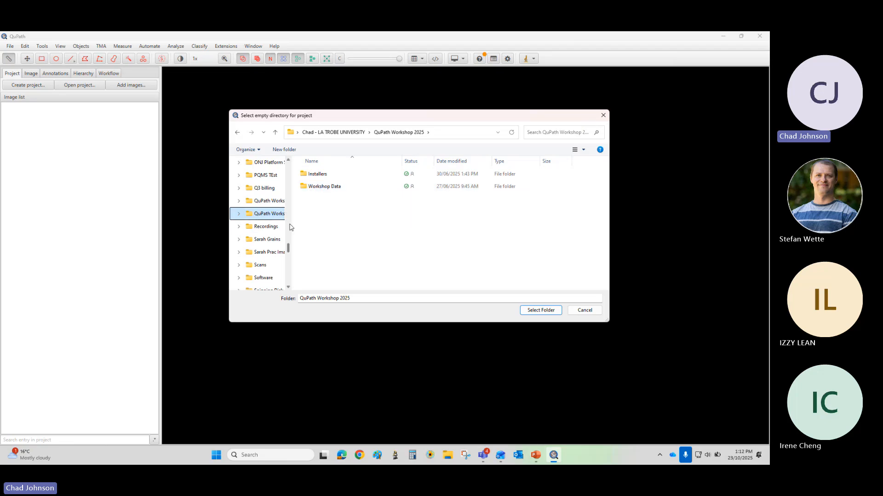
{"action": "left_click_drag", "start_coordinate": [288, 251], "coordinate": [288, 164]}
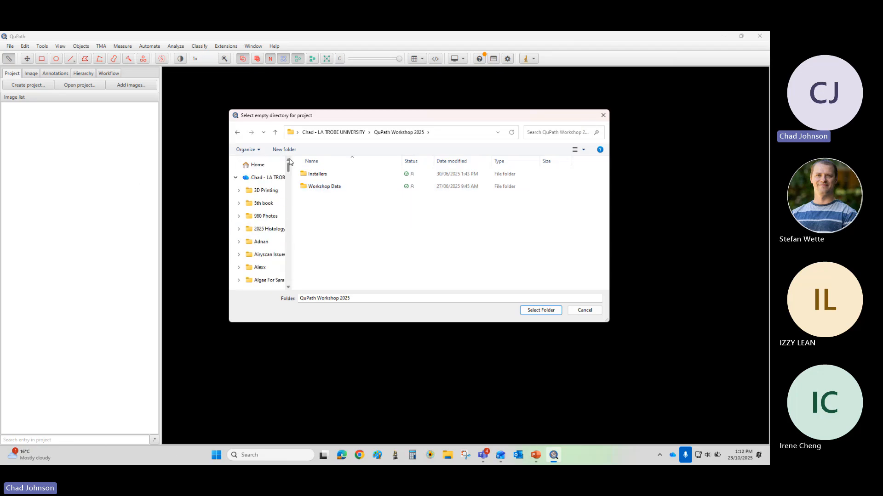
{"action": "left_click", "coordinate": [236, 178]}
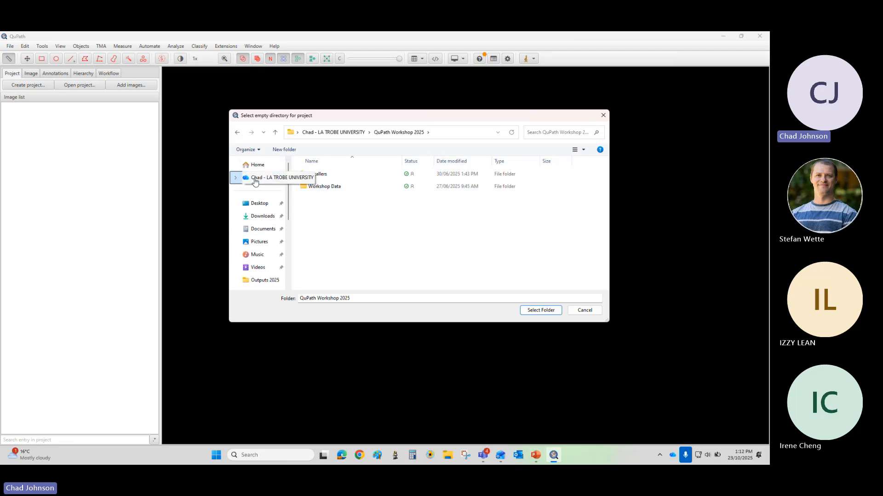
{"action": "left_click", "coordinate": [256, 230]}
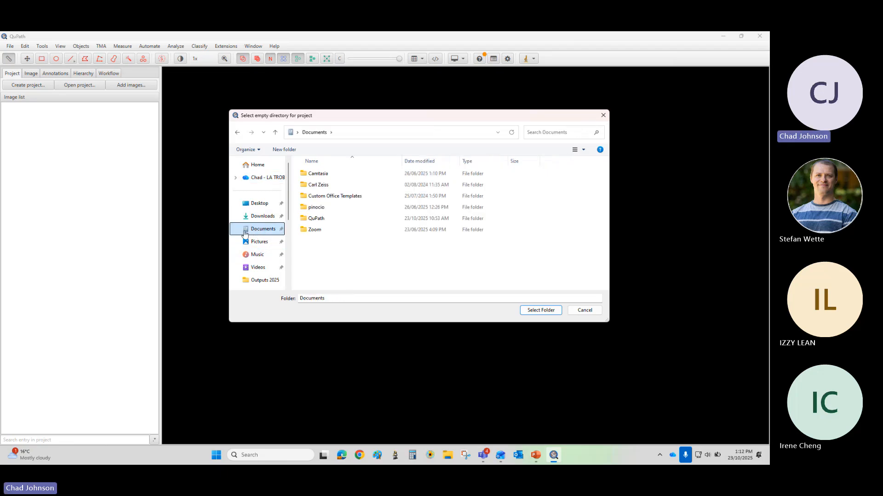
{"action": "double_click", "coordinate": [304, 222]}
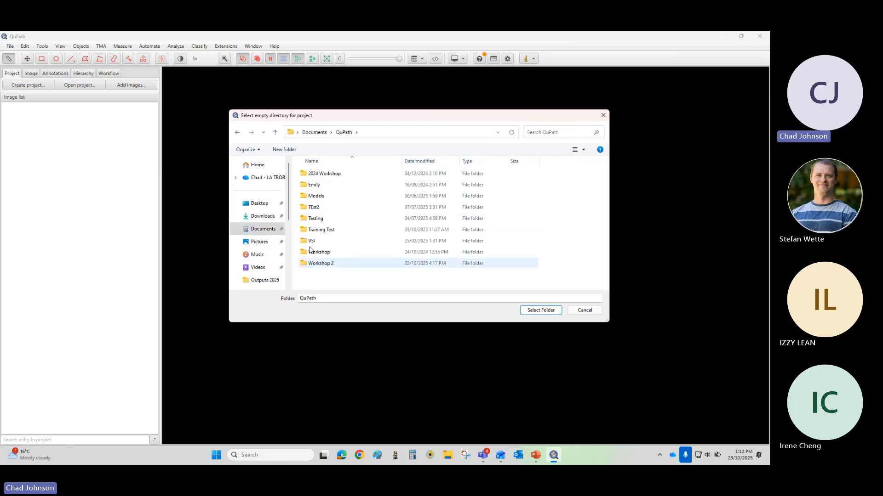
Step: Create a folder named "Qupath Workshop 2025 pt2" in the QuPath folder and select it as the project directory
{"action": "right_click", "coordinate": [323, 279]}
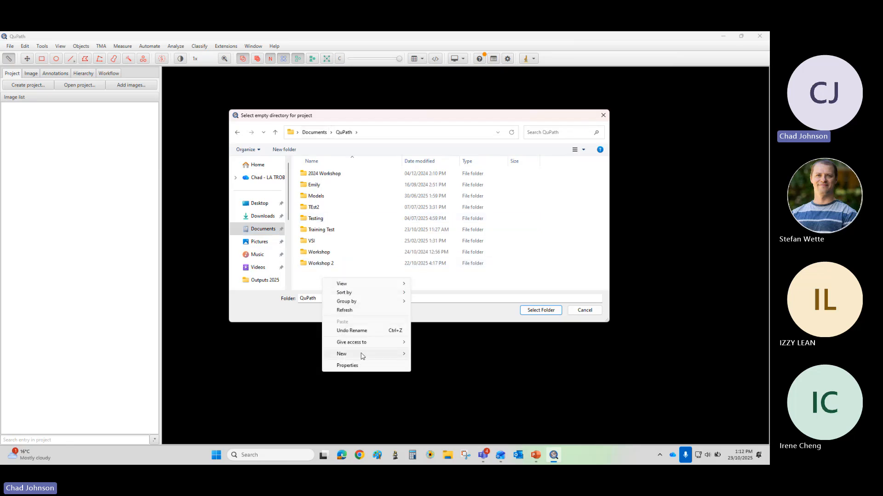
{"action": "mouse_move", "coordinate": [360, 354]}
{"action": "left_click", "coordinate": [426, 354]}
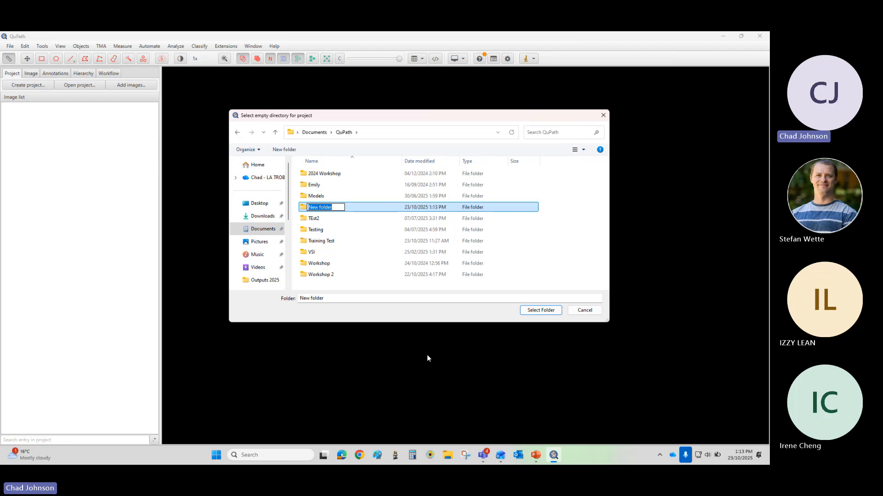
{"action": "type", "text": "Qupath Works"}
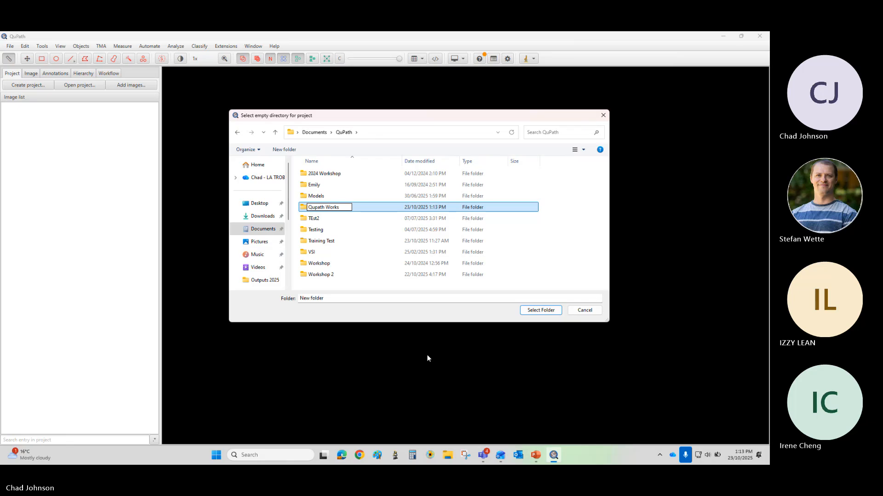
{"action": "type", "text": "hope"}
{"action": "key", "text": "BackSpace"}
{"action": "type", "text": "202"}
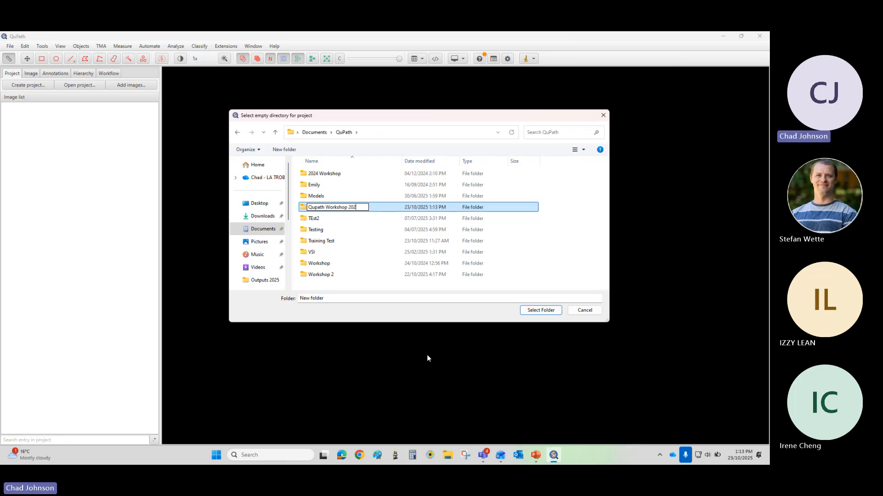
{"action": "type", "text": "5 pt2"}
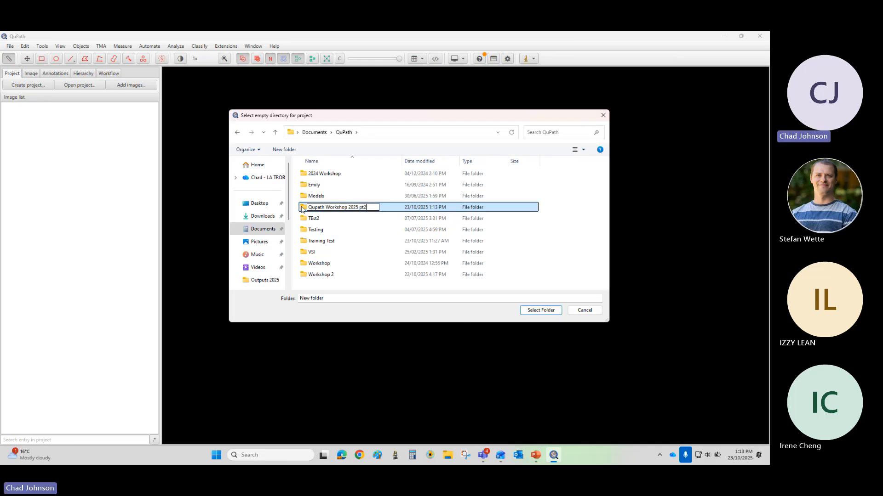
{"action": "key", "text": "Return"}
{"action": "left_click", "coordinate": [549, 313]}
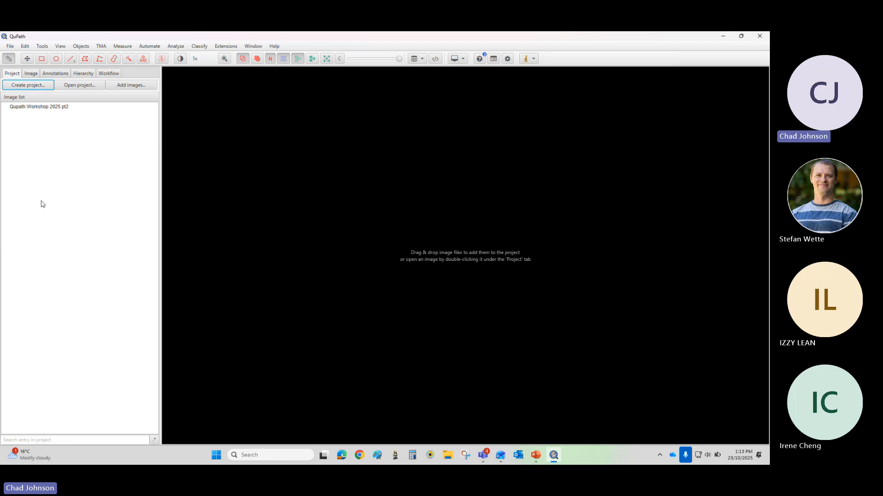
Step: Start adding images to the project by choosing files, and browse to the LA TROBE UNIVERSITY OneDrive folder
{"action": "left_click", "coordinate": [125, 88]}
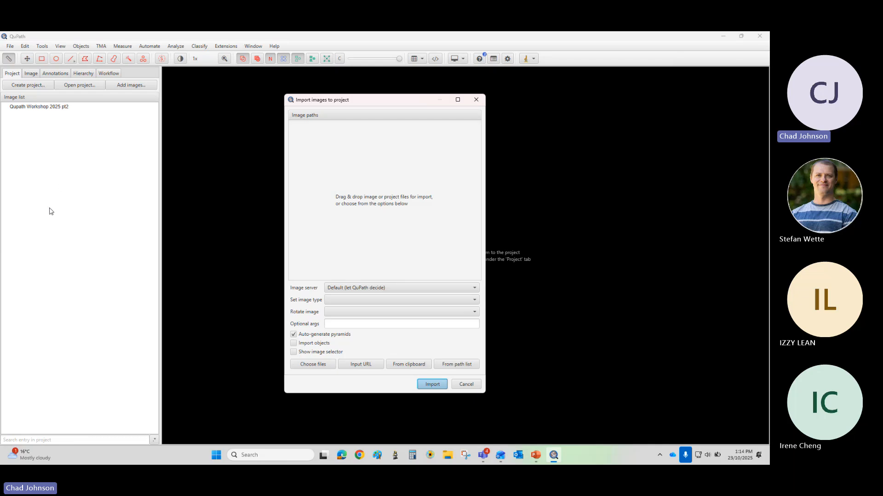
{"action": "left_click_drag", "start_coordinate": [347, 102], "coordinate": [335, 116]}
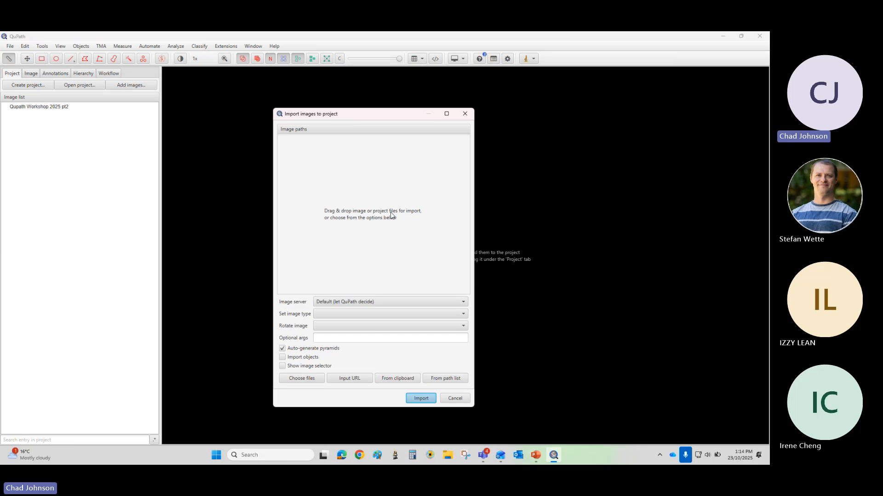
{"action": "left_click", "coordinate": [301, 378]}
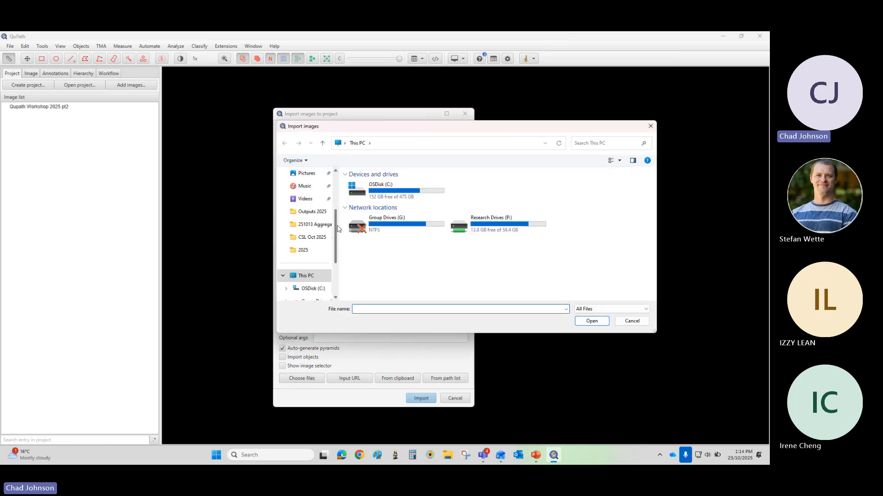
{"action": "scroll", "coordinate": [335, 221], "scroll_direction": "up", "scroll_amount": 5}
{"action": "left_click", "coordinate": [314, 201]}
Step: Add the two LuCa-7color component_data images from the Workshop Data folder in QuPath Workshop 2025 to the import list
{"action": "scroll", "coordinate": [443, 235], "scroll_direction": "down", "scroll_amount": 5}
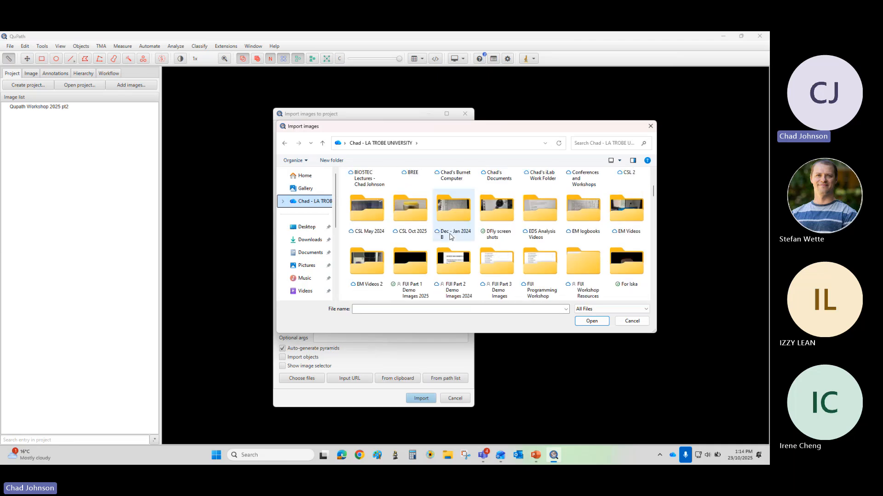
{"action": "scroll", "coordinate": [530, 261], "scroll_direction": "down", "scroll_amount": 10}
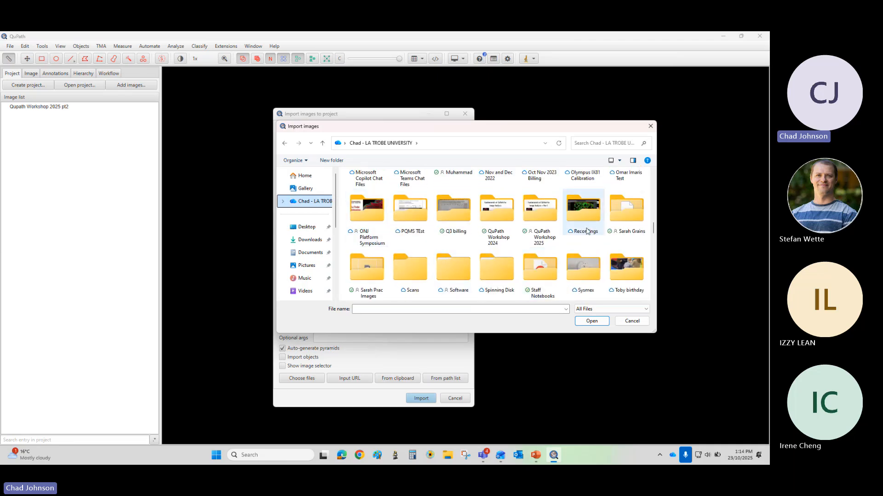
{"action": "scroll", "coordinate": [591, 242], "scroll_direction": "down", "scroll_amount": 1}
{"action": "scroll", "coordinate": [591, 242], "scroll_direction": "up", "scroll_amount": 2}
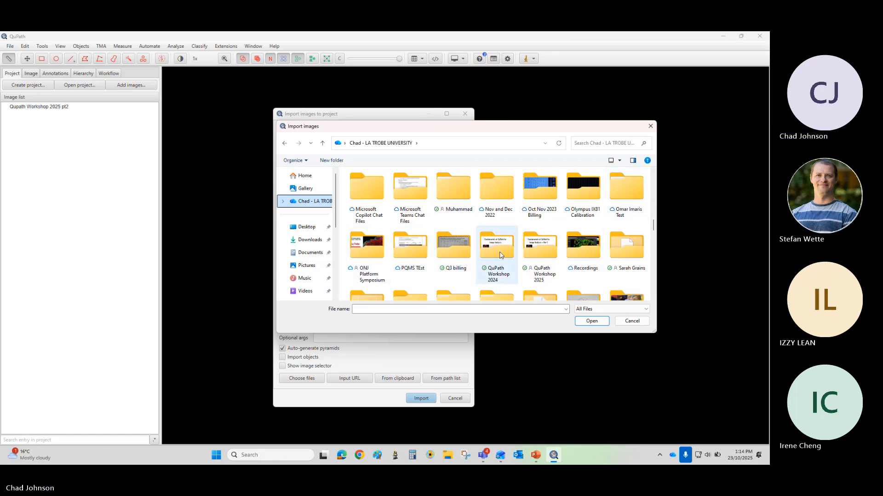
{"action": "double_click", "coordinate": [539, 249]}
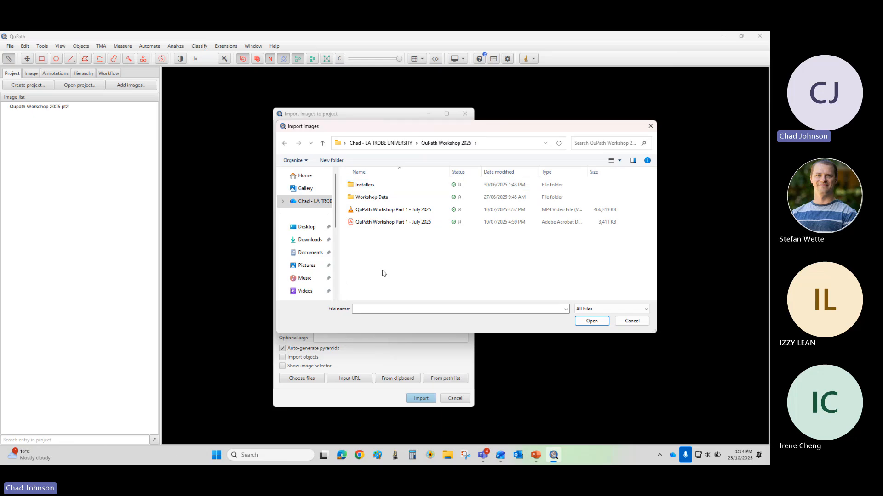
{"action": "double_click", "coordinate": [370, 197]}
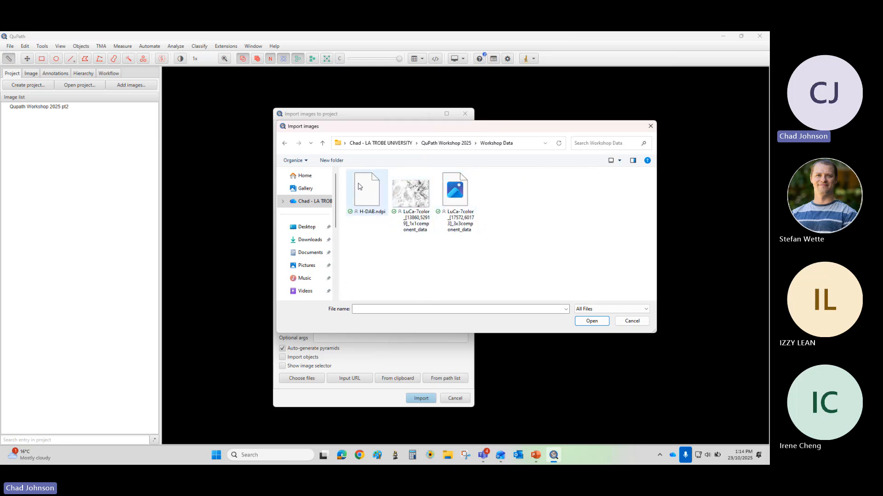
{"action": "left_click_drag", "start_coordinate": [495, 243], "coordinate": [442, 218]}
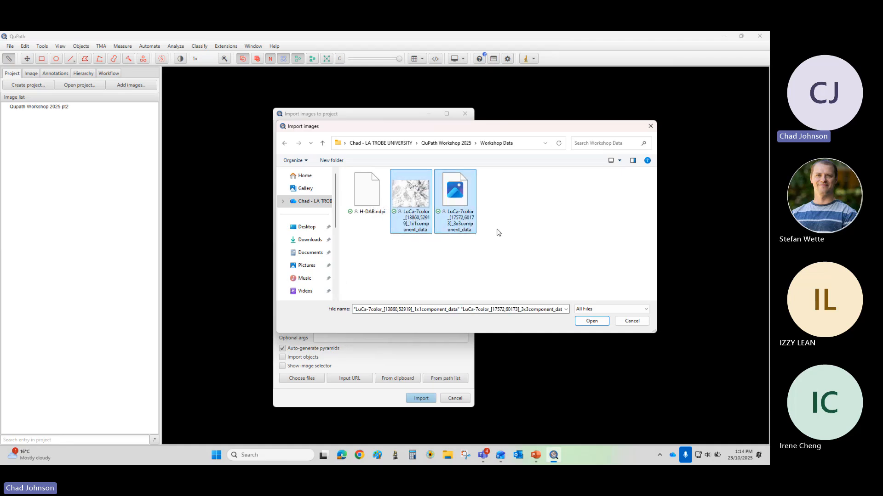
{"action": "left_click", "coordinate": [591, 321]}
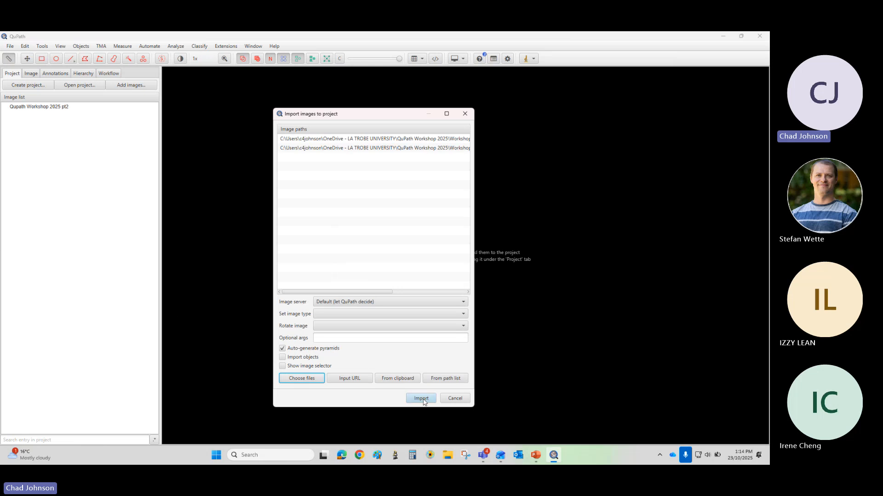
Step: Set the image type to Fluorescence, keep the default image server, leave rotation unset, and import the two images into the project
{"action": "left_click", "coordinate": [337, 301]}
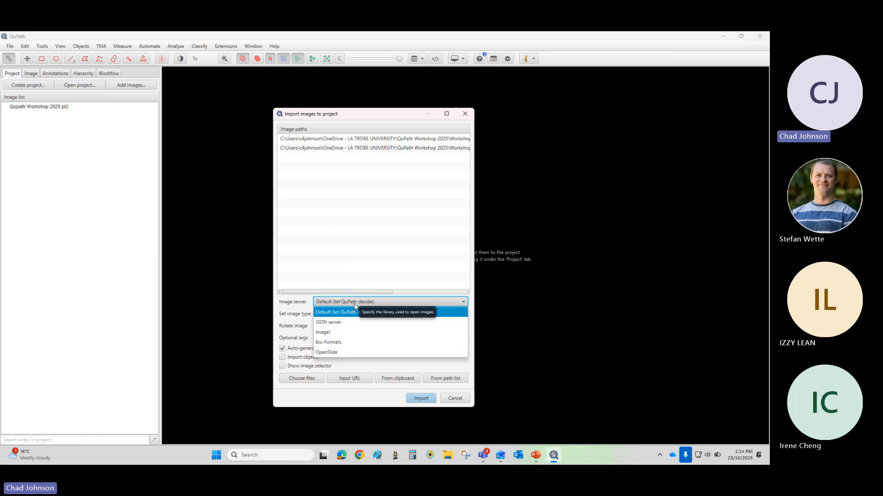
{"action": "left_click", "coordinate": [303, 319]}
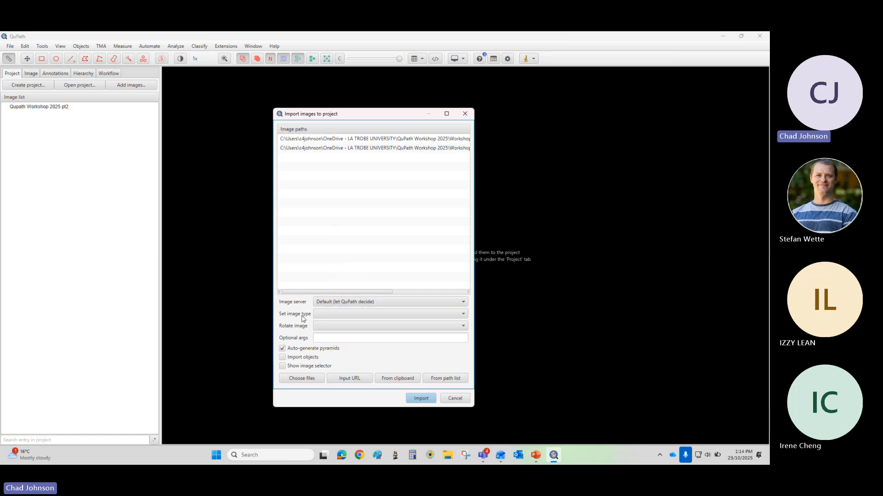
{"action": "left_click", "coordinate": [346, 318]}
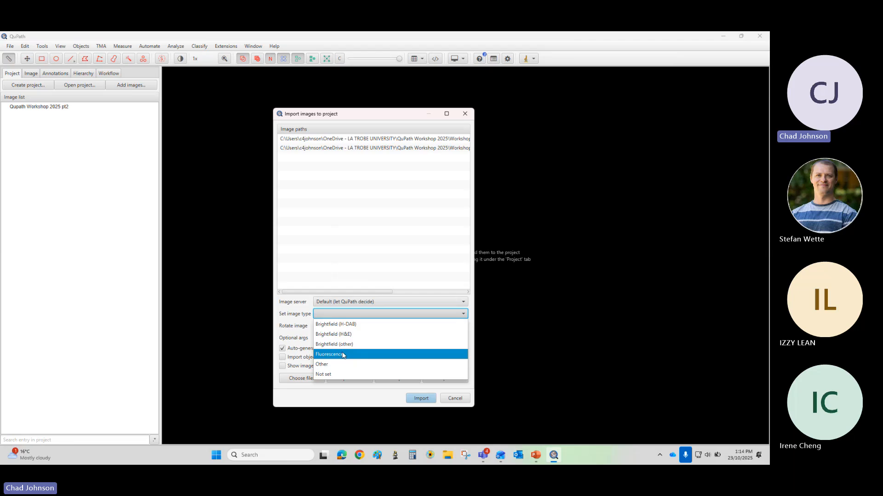
{"action": "left_click", "coordinate": [342, 354]}
{"action": "left_click", "coordinate": [345, 328]}
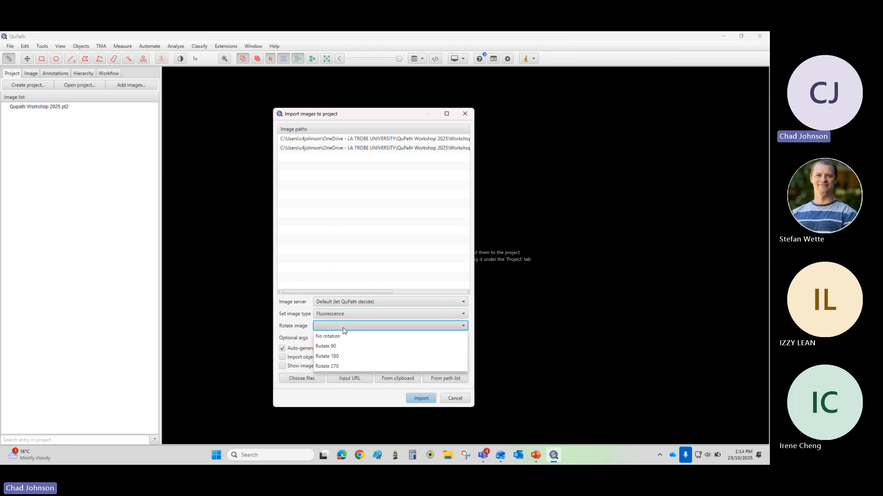
{"action": "left_click", "coordinate": [346, 328]}
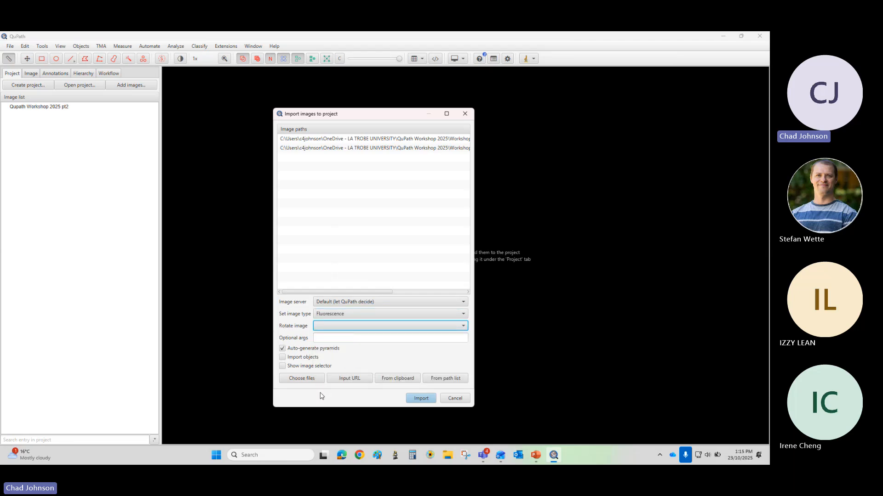
{"action": "left_click", "coordinate": [419, 399]}
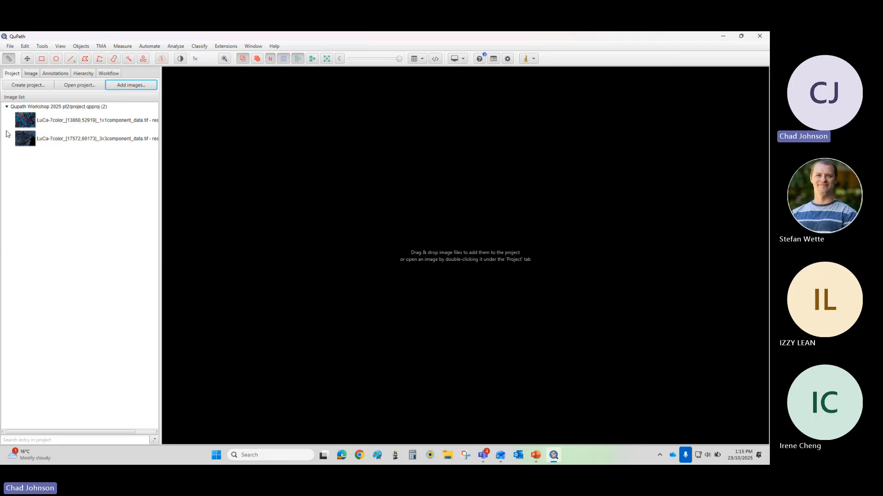
Step: Open the LuCa-7color_[13860,52919]_1x1component_data.tif image and examine its cells at several magnifications
{"action": "left_click", "coordinate": [77, 123]}
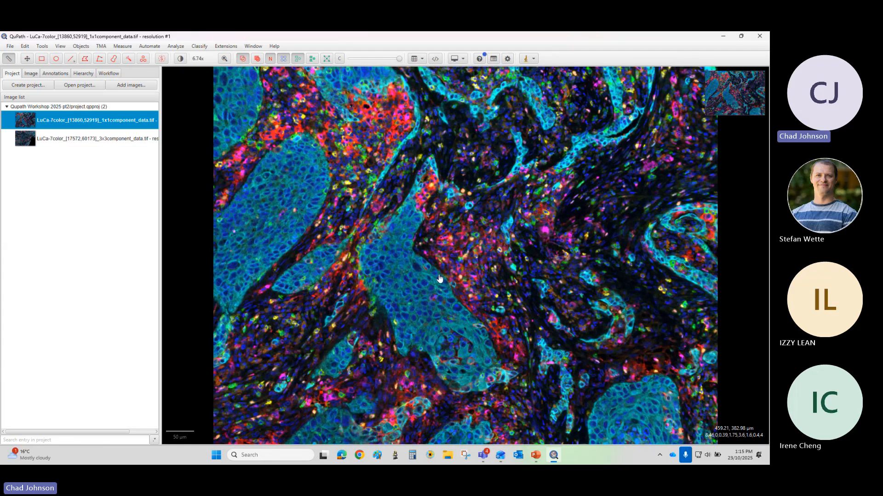
{"action": "scroll", "coordinate": [431, 279], "scroll_direction": "up", "scroll_amount": 10}
{"action": "scroll", "coordinate": [431, 279], "scroll_direction": "down", "scroll_amount": 12}
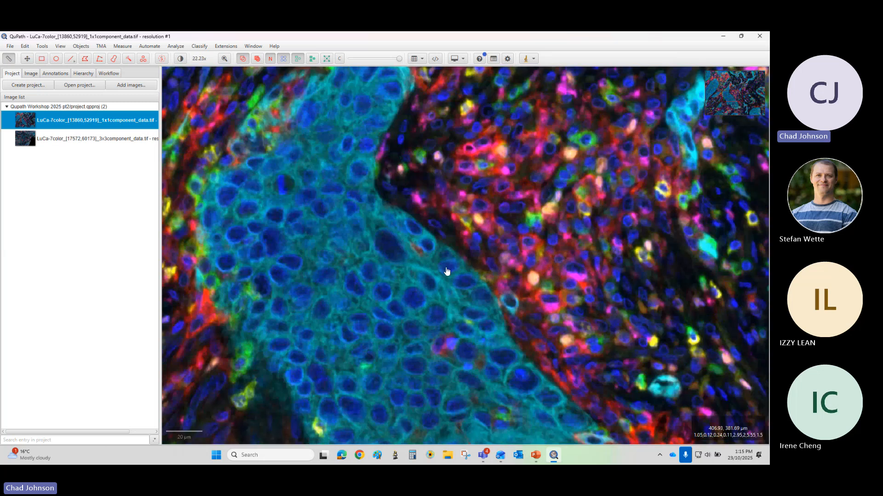
{"action": "scroll", "coordinate": [381, 184], "scroll_direction": "up", "scroll_amount": 12}
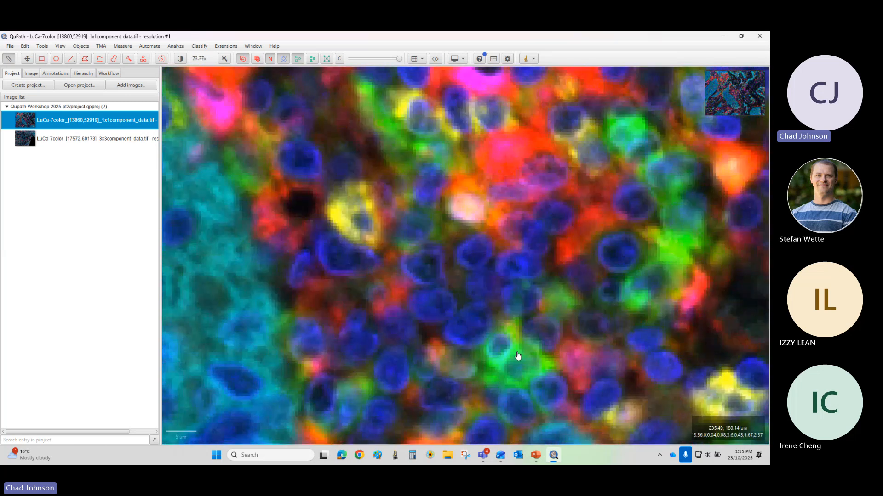
{"action": "scroll", "coordinate": [518, 354], "scroll_direction": "down", "scroll_amount": 8}
{"action": "left_click_drag", "start_coordinate": [483, 334], "coordinate": [356, 214]}
{"action": "scroll", "coordinate": [450, 259], "scroll_direction": "down", "scroll_amount": 2}
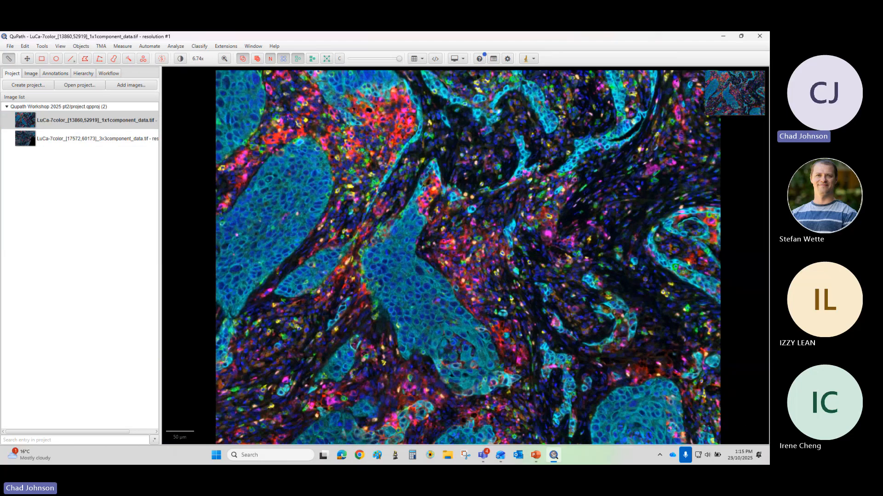
Step: Hide and restore the analysis pane, and pan around the image with the Move tool
{"action": "left_click", "coordinate": [8, 58]}
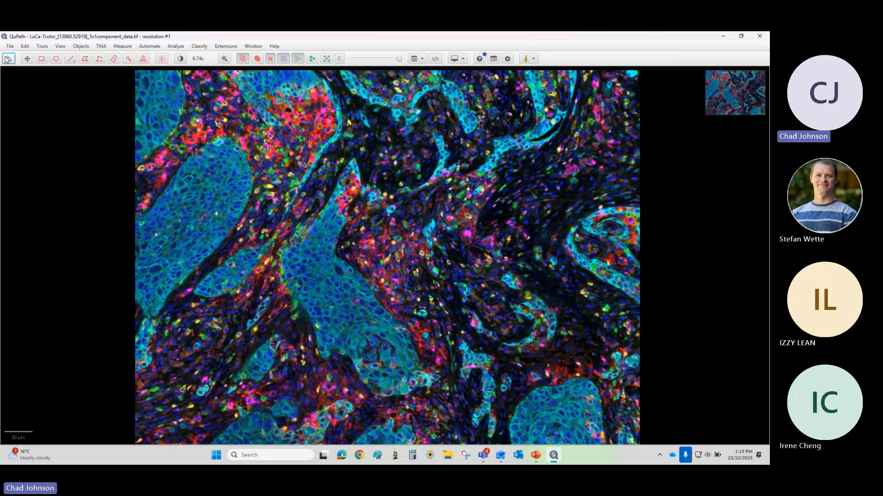
{"action": "left_click", "coordinate": [8, 59]}
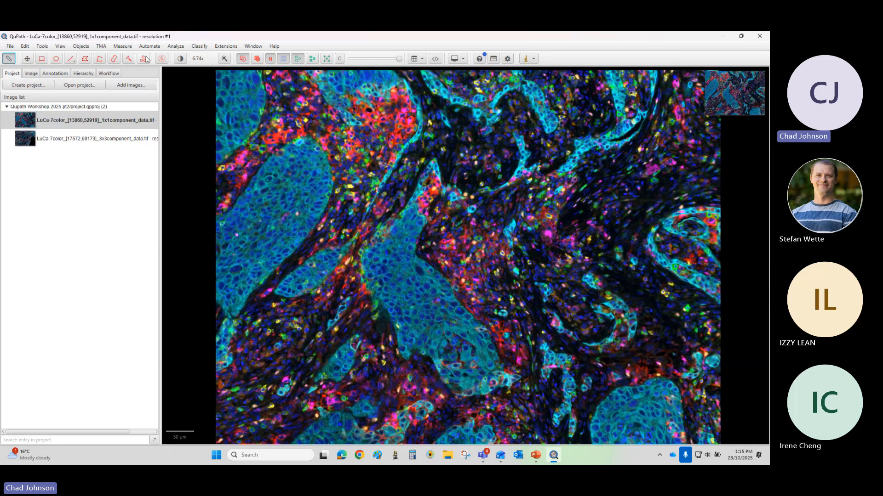
{"action": "left_click", "coordinate": [27, 58]}
{"action": "left_click_drag", "start_coordinate": [268, 139], "coordinate": [367, 136]}
{"action": "left_click_drag", "start_coordinate": [623, 247], "coordinate": [416, 235]}
{"action": "left_click_drag", "start_coordinate": [212, 159], "coordinate": [382, 173]}
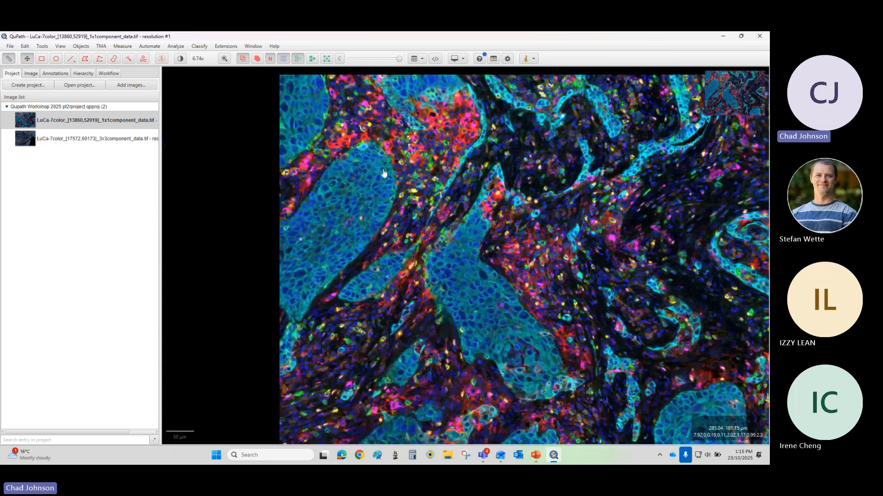
{"action": "left_click_drag", "start_coordinate": [562, 229], "coordinate": [501, 223]}
{"action": "left_click_drag", "start_coordinate": [358, 198], "coordinate": [325, 199]}
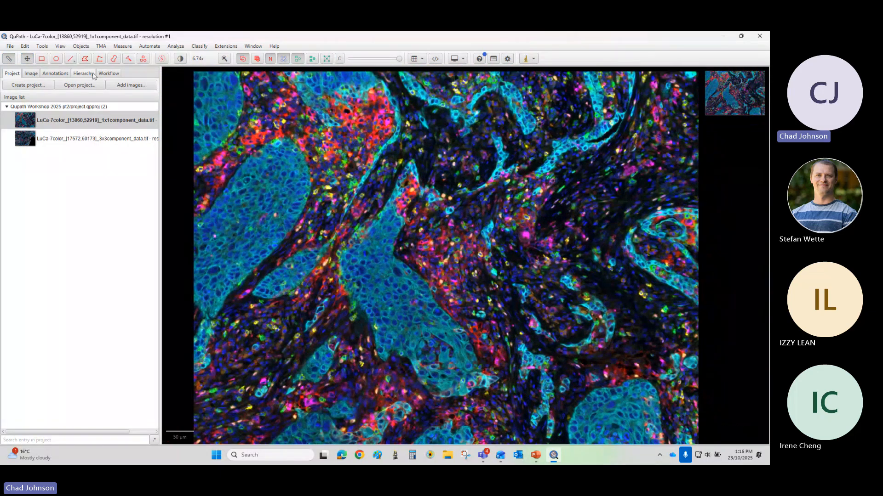
Step: Draw a rectangle annotation of about 120,400 µm² near the image centre and a smaller circular annotation in the dark tissue east of it
{"action": "left_click", "coordinate": [41, 59]}
{"action": "left_click_drag", "start_coordinate": [288, 133], "coordinate": [505, 296]}
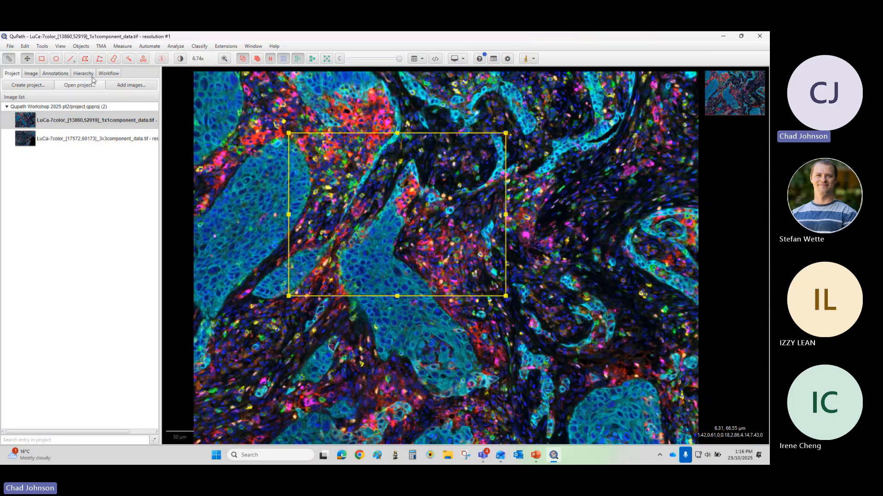
{"action": "left_click", "coordinate": [56, 58]}
{"action": "left_click_drag", "start_coordinate": [546, 154], "coordinate": [614, 218]}
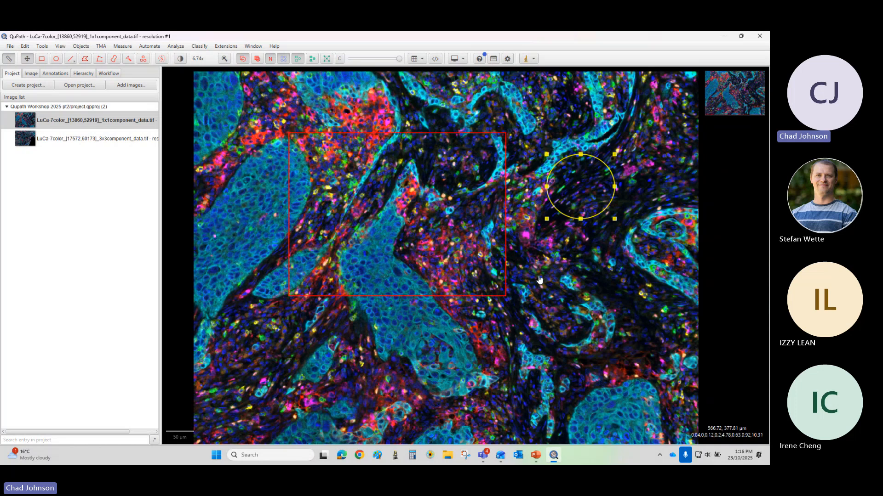
Step: Outline a freehand polygon of about 36,200 µm² below the rectangle, and brush an annotation over the cyan structure at the image's right edge
{"action": "left_click", "coordinate": [85, 58]}
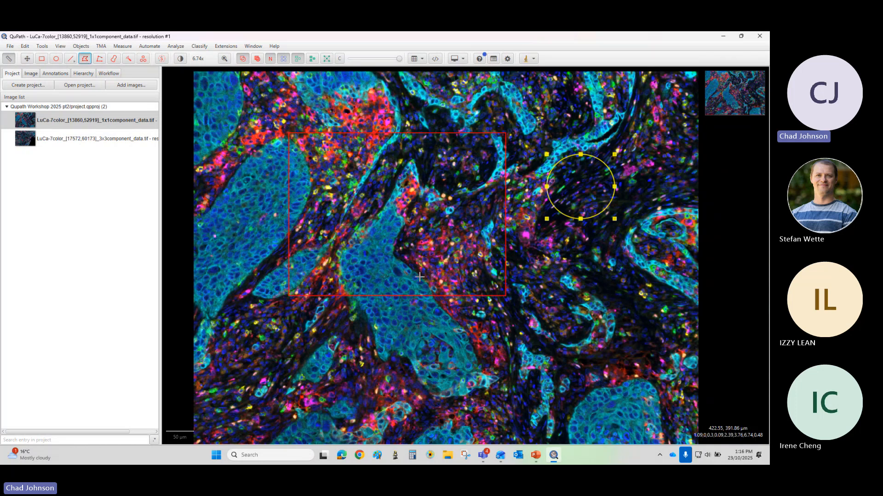
{"action": "mouse_move", "coordinate": [501, 329]}
{"action": "left_mouse_down"}
{"action": "mouse_move", "coordinate": [421, 342]}
{"action": "mouse_move", "coordinate": [589, 373]}
{"action": "mouse_move", "coordinate": [581, 322]}
{"action": "mouse_move", "coordinate": [506, 328]}
{"action": "left_mouse_up"}
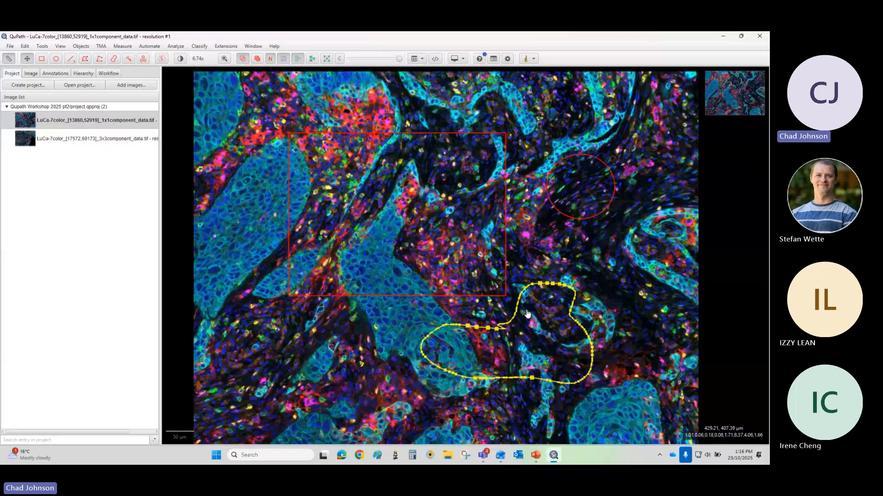
{"action": "left_click", "coordinate": [113, 59]}
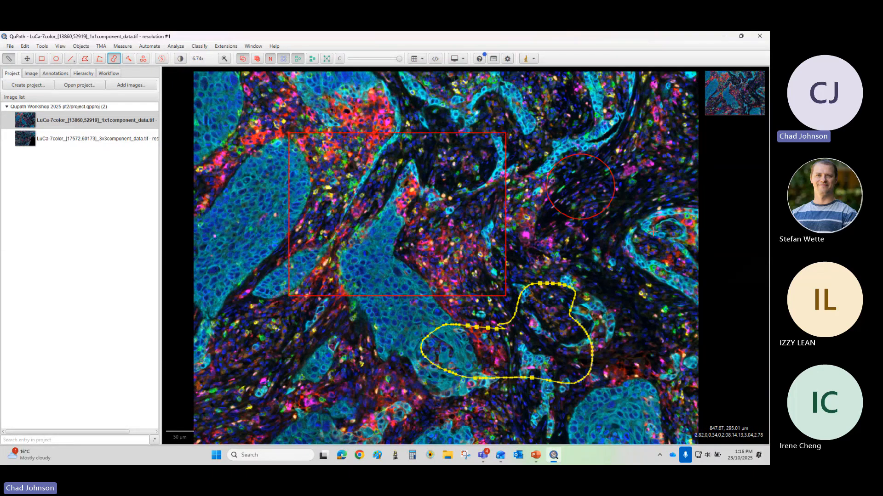
{"action": "mouse_move", "coordinate": [687, 216]}
{"action": "left_mouse_down"}
{"action": "mouse_move", "coordinate": [649, 223]}
{"action": "mouse_move", "coordinate": [633, 241]}
{"action": "mouse_move", "coordinate": [643, 267]}
{"action": "mouse_move", "coordinate": [687, 294]}
{"action": "mouse_move", "coordinate": [696, 224]}
{"action": "mouse_move", "coordinate": [688, 276]}
{"action": "mouse_move", "coordinate": [683, 230]}
{"action": "mouse_move", "coordinate": [670, 269]}
{"action": "mouse_move", "coordinate": [648, 239]}
{"action": "mouse_move", "coordinate": [655, 256]}
{"action": "mouse_move", "coordinate": [669, 229]}
{"action": "left_mouse_up"}
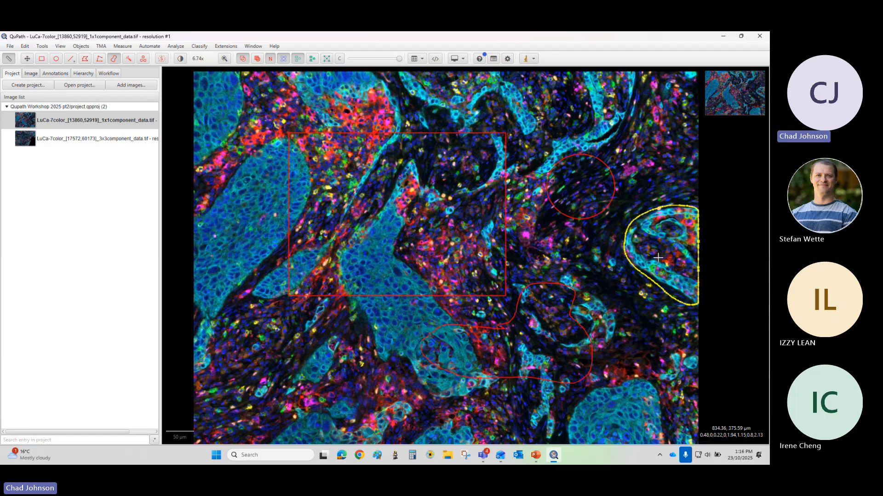
Step: Paint three brush annotations at increasing magnifications between the rectangle and the cyan structure, about 15,990, 192 and 5.2 µm² in area
{"action": "scroll", "coordinate": [650, 275], "scroll_direction": "down", "scroll_amount": 4}
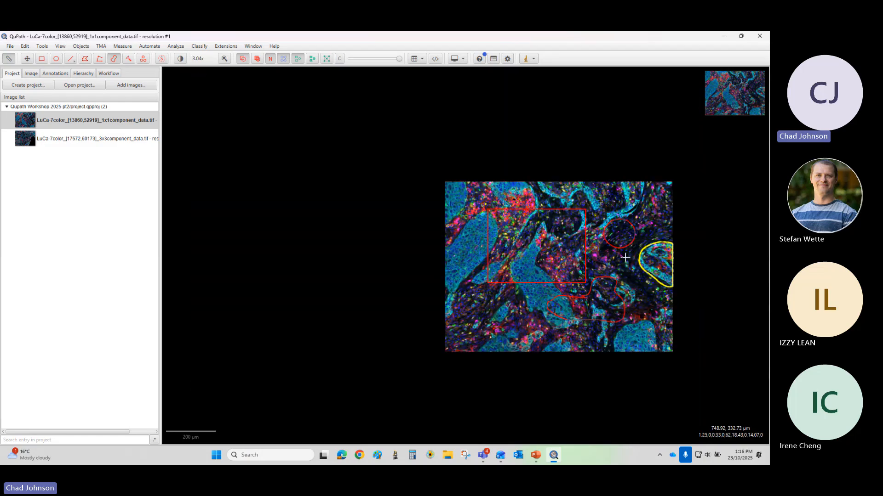
{"action": "mouse_move", "coordinate": [627, 257]}
{"action": "left_mouse_down"}
{"action": "mouse_move", "coordinate": [613, 272]}
{"action": "mouse_move", "coordinate": [603, 258]}
{"action": "mouse_move", "coordinate": [613, 270]}
{"action": "left_mouse_up"}
{"action": "scroll", "coordinate": [613, 270], "scroll_direction": "up", "scroll_amount": 12}
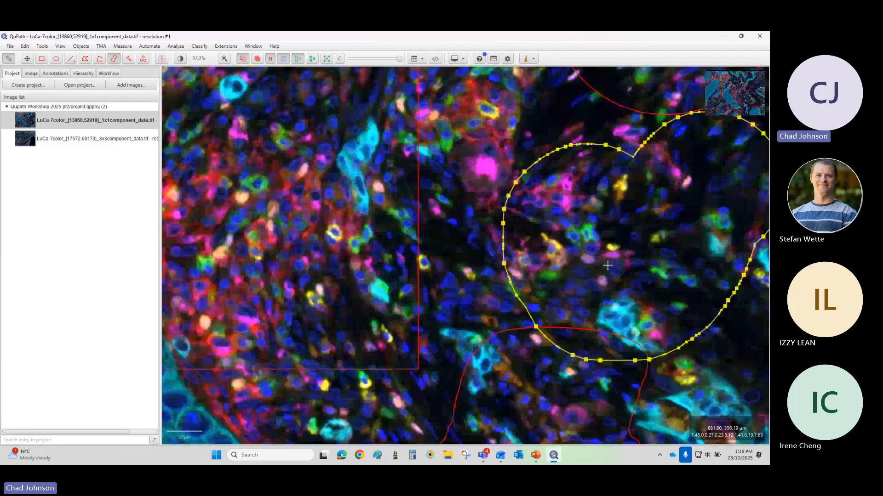
{"action": "left_click_drag", "start_coordinate": [398, 186], "coordinate": [408, 236]}
{"action": "scroll", "coordinate": [416, 237], "scroll_direction": "up", "scroll_amount": 6}
{"action": "scroll", "coordinate": [417, 238], "scroll_direction": "up", "scroll_amount": 6}
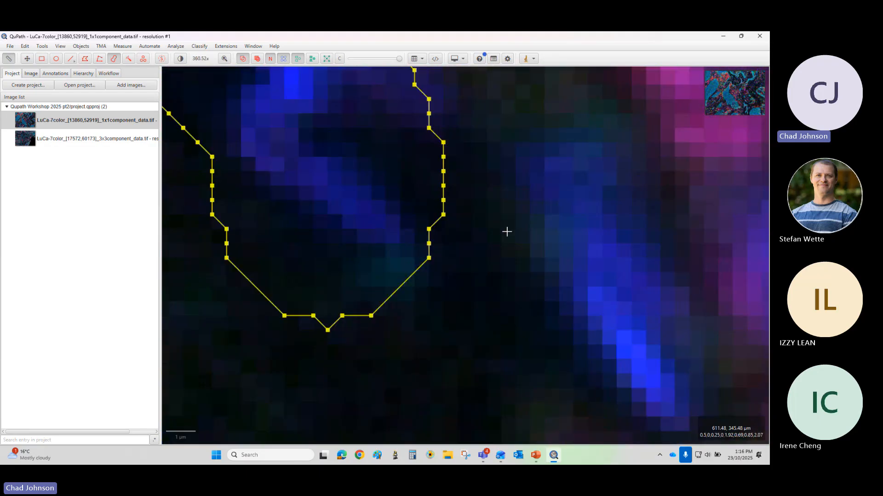
{"action": "mouse_move", "coordinate": [487, 215]}
{"action": "left_mouse_down"}
{"action": "mouse_move", "coordinate": [570, 291]}
{"action": "mouse_move", "coordinate": [602, 351]}
{"action": "left_mouse_up"}
{"action": "scroll", "coordinate": [603, 350], "scroll_direction": "down", "scroll_amount": 20}
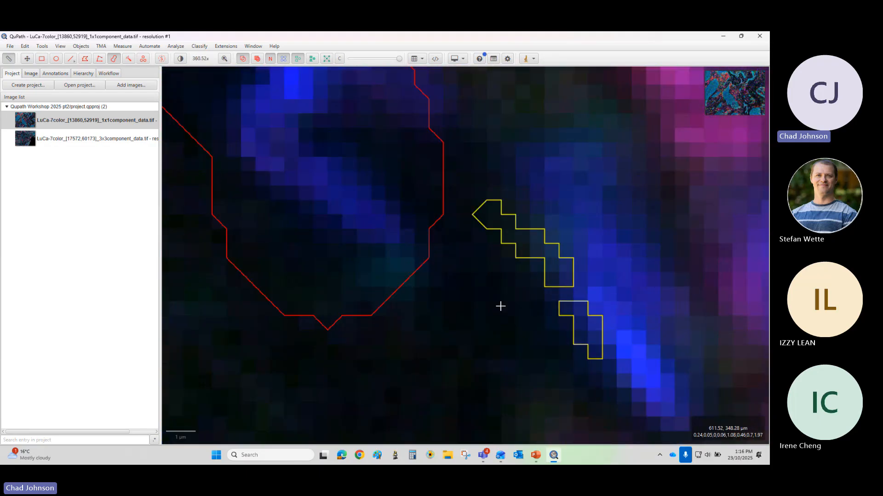
{"action": "scroll", "coordinate": [536, 357], "scroll_direction": "up", "scroll_amount": 4}
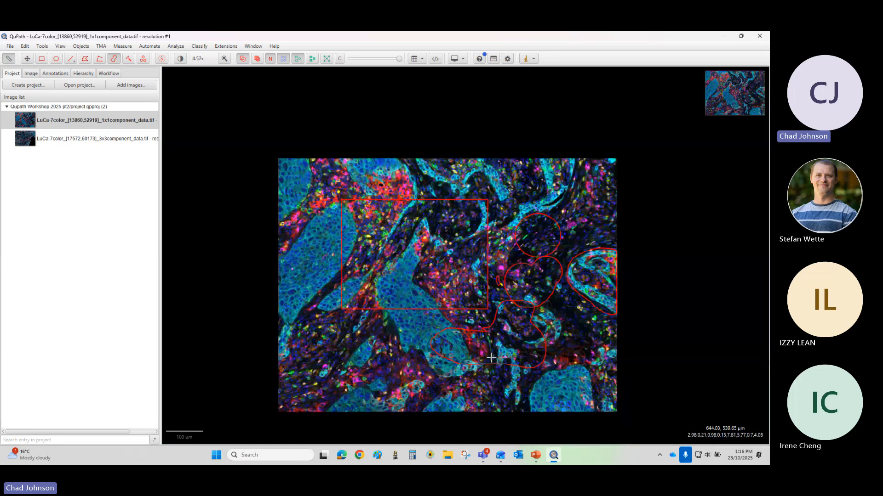
{"action": "scroll", "coordinate": [489, 356], "scroll_direction": "up", "scroll_amount": 2}
{"action": "scroll", "coordinate": [490, 356], "scroll_direction": "down", "scroll_amount": 2}
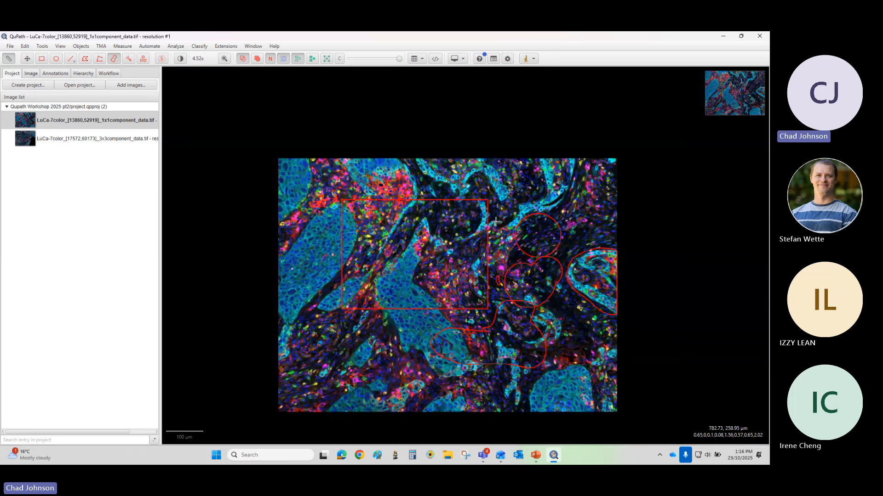
Step: Show the annotation list and select each annotation in turn to examine its outline and measurements
{"action": "left_click", "coordinate": [52, 75]}
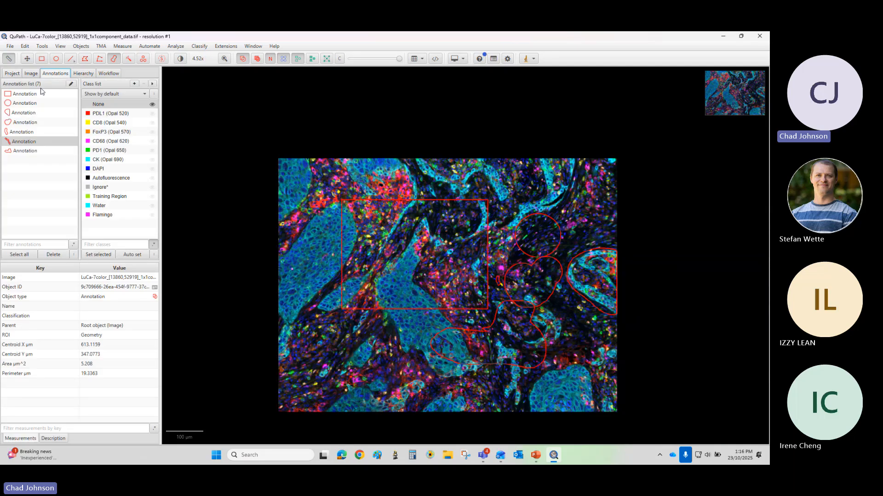
{"action": "left_click", "coordinate": [26, 97]}
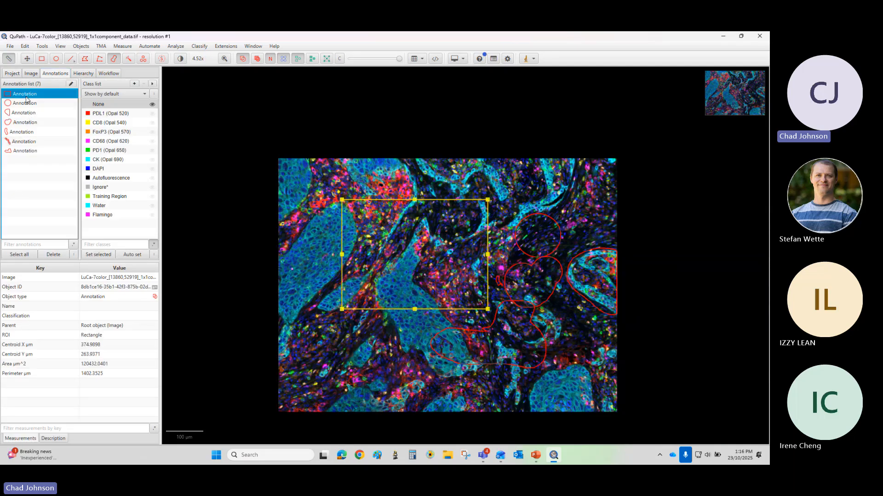
{"action": "left_click", "coordinate": [28, 104]}
{"action": "left_click", "coordinate": [27, 114]}
{"action": "left_click", "coordinate": [25, 123]}
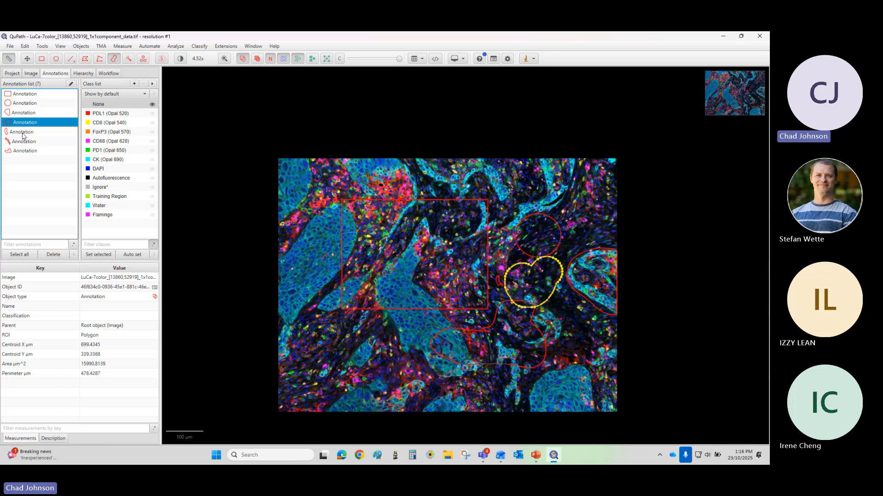
{"action": "left_click", "coordinate": [23, 132]}
{"action": "left_click", "coordinate": [22, 143]}
{"action": "left_click", "coordinate": [23, 152]}
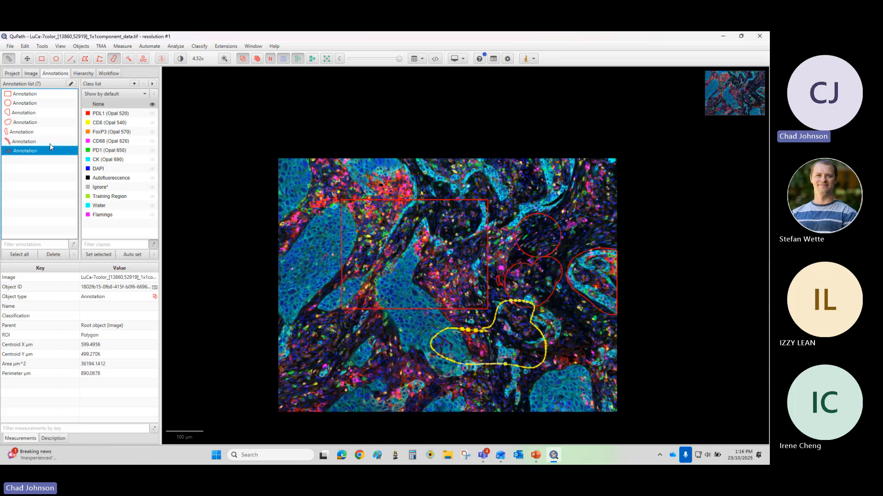
{"action": "left_click", "coordinate": [39, 141]}
{"action": "right_click", "coordinate": [28, 132]}
{"action": "left_click", "coordinate": [20, 121]}
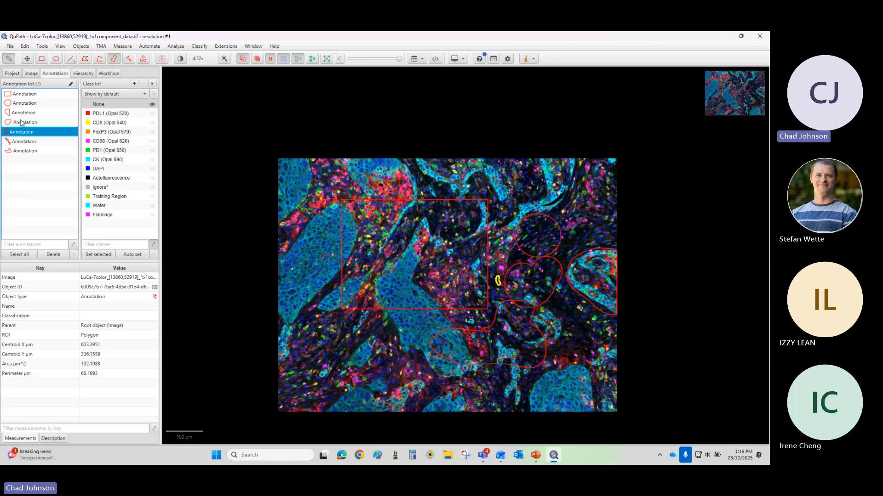
{"action": "left_click", "coordinate": [21, 122]}
{"action": "left_click", "coordinate": [22, 113]}
{"action": "left_click", "coordinate": [23, 104]}
Step: Select all seven annotations in the list and delete them from the image
{"action": "left_click", "coordinate": [25, 95]}
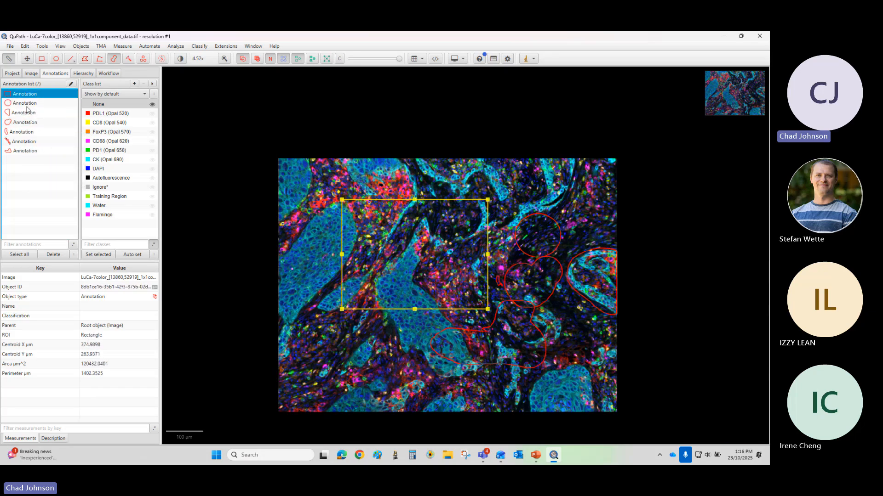
{"action": "left_click", "coordinate": [22, 152], "text": "shift"}
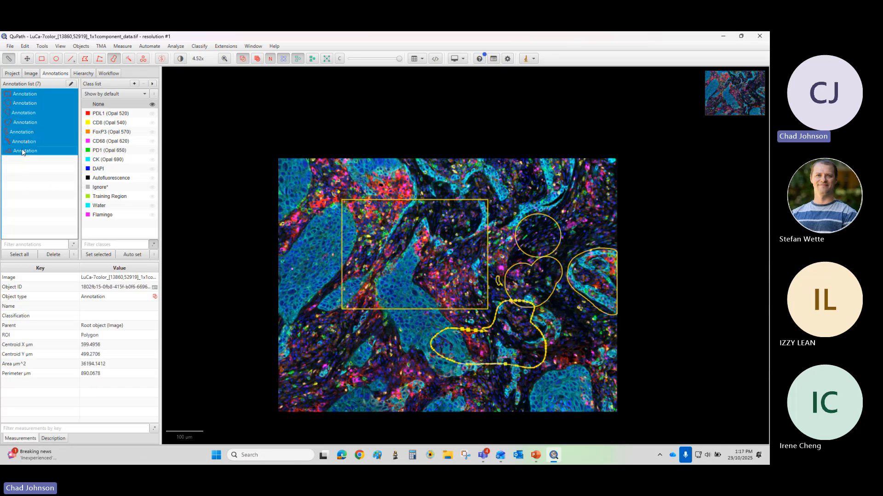
{"action": "key", "text": "Delete"}
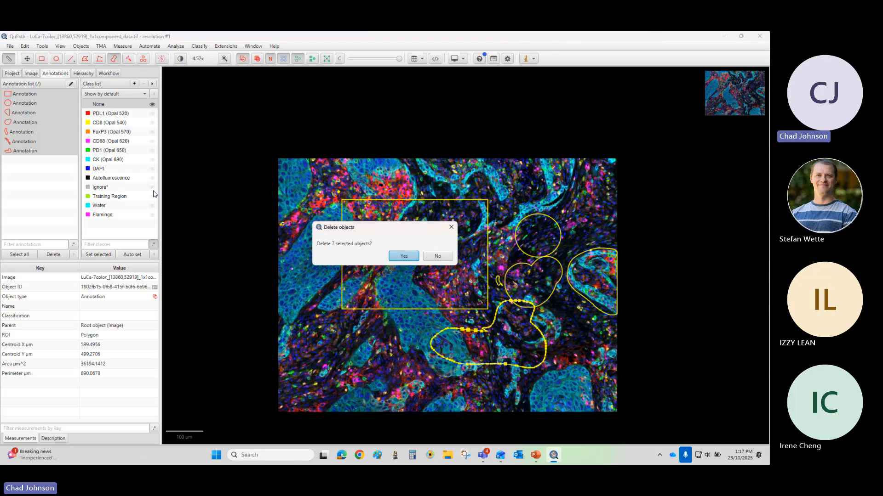
{"action": "left_click", "coordinate": [409, 254]}
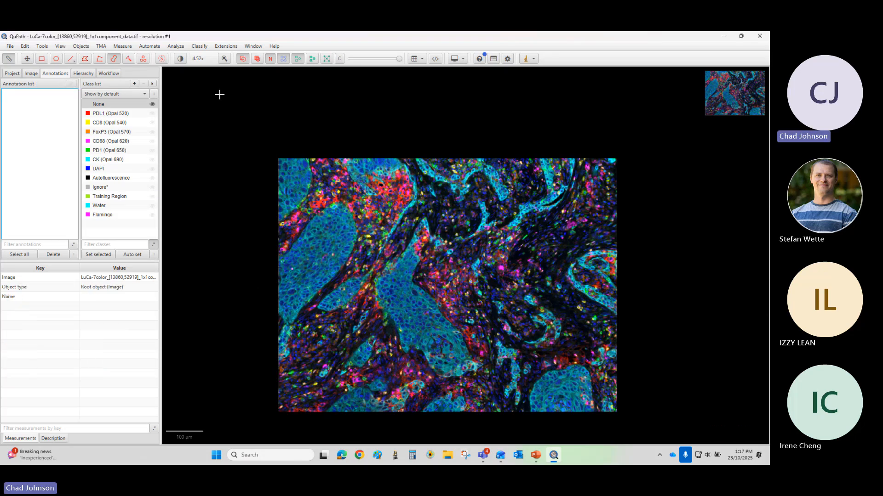
Step: Open the brightness and contrast settings and toggle the CD8, FoxP3 and CD68 channels, leaving only CD8 hidden
{"action": "left_click", "coordinate": [181, 59]}
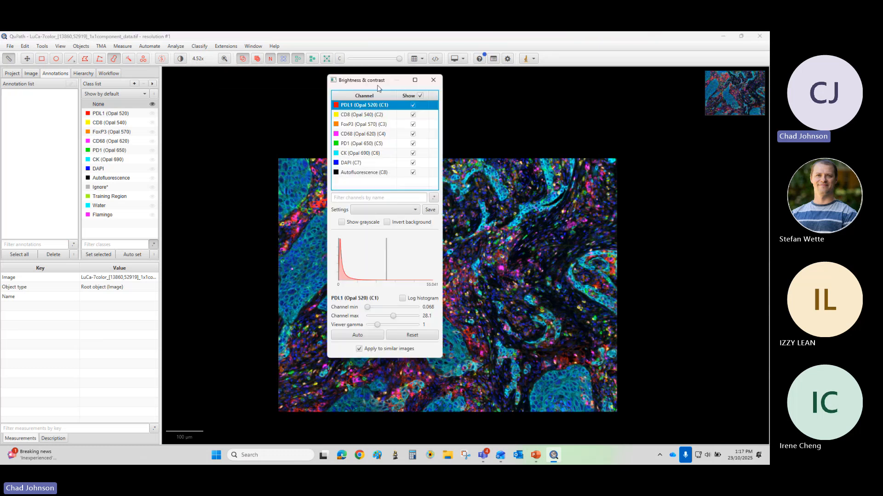
{"action": "left_click_drag", "start_coordinate": [379, 87], "coordinate": [176, 145]}
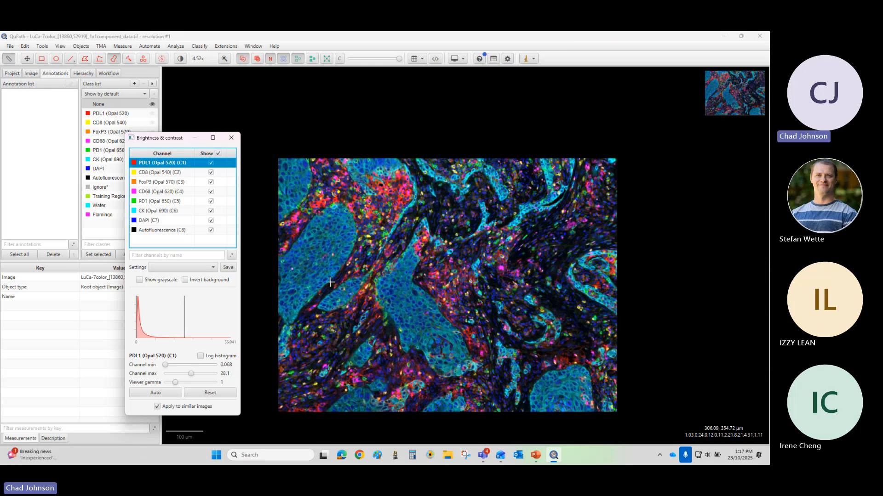
{"action": "left_click", "coordinate": [211, 172]}
{"action": "left_click", "coordinate": [211, 191]}
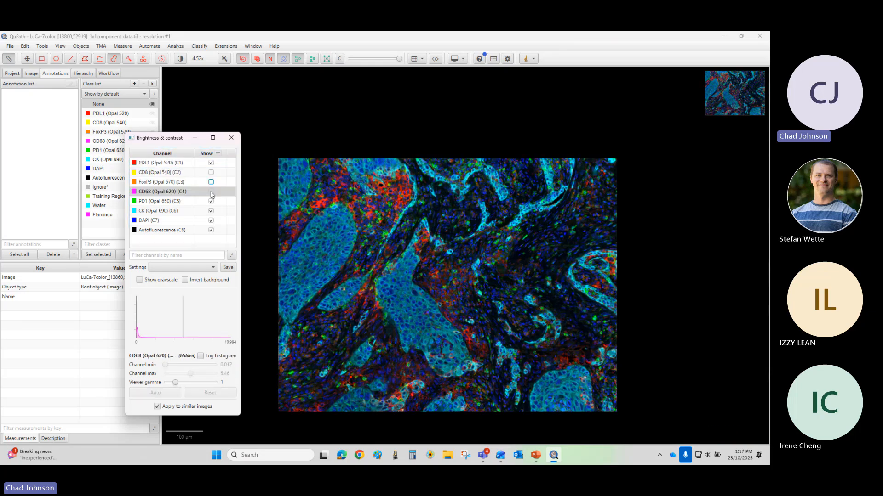
{"action": "left_click", "coordinate": [211, 181]}
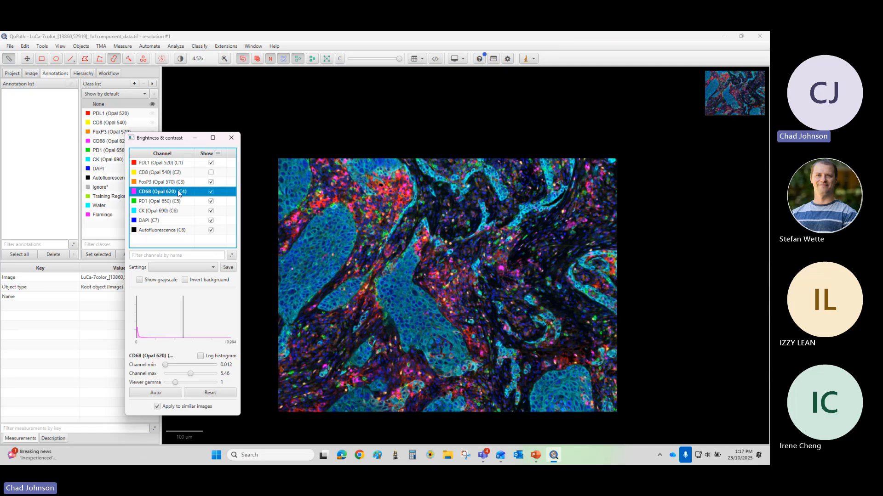
Step: Set the CD68 channel's display range to about 0.515 minimum and 5.75 maximum, and inspect the magenta cells up close
{"action": "mouse_move", "coordinate": [183, 315]}
{"action": "left_mouse_down"}
{"action": "mouse_move", "coordinate": [219, 316]}
{"action": "mouse_move", "coordinate": [140, 321]}
{"action": "mouse_move", "coordinate": [189, 322]}
{"action": "left_mouse_up"}
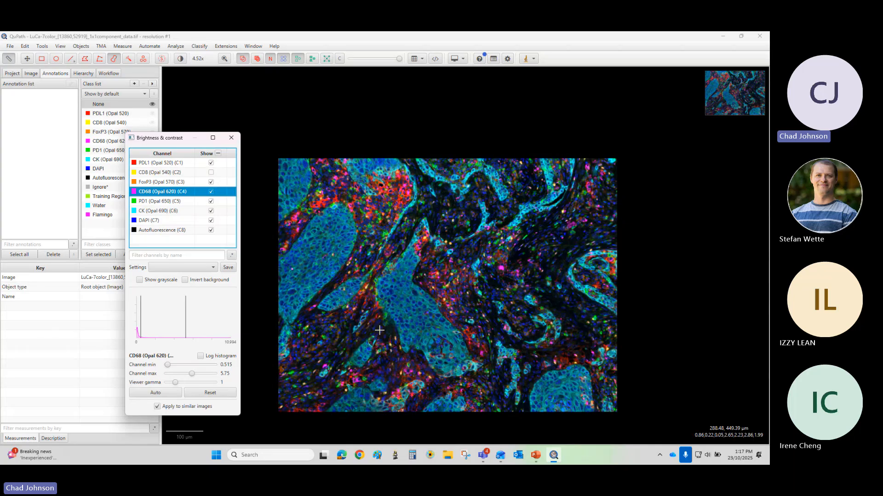
{"action": "scroll", "coordinate": [335, 408], "scroll_direction": "up", "scroll_amount": 3}
{"action": "scroll", "coordinate": [335, 410], "scroll_direction": "down", "scroll_amount": 3}
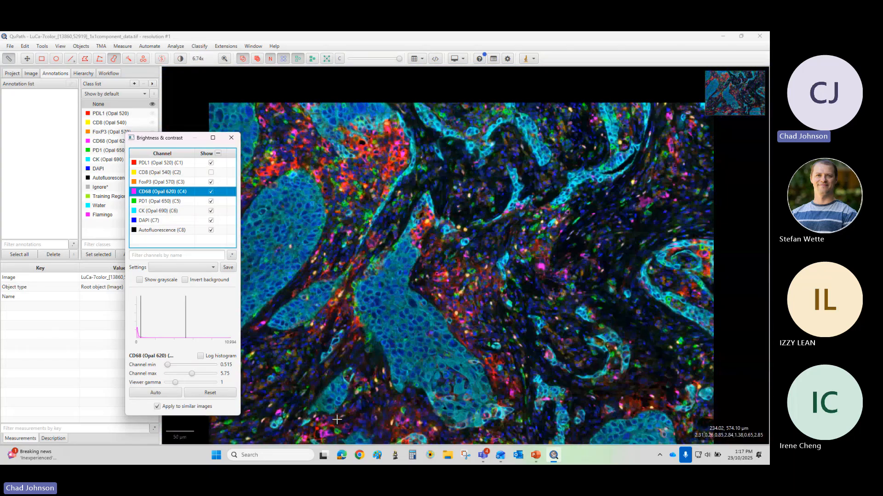
{"action": "scroll", "coordinate": [337, 419], "scroll_direction": "up", "scroll_amount": 10}
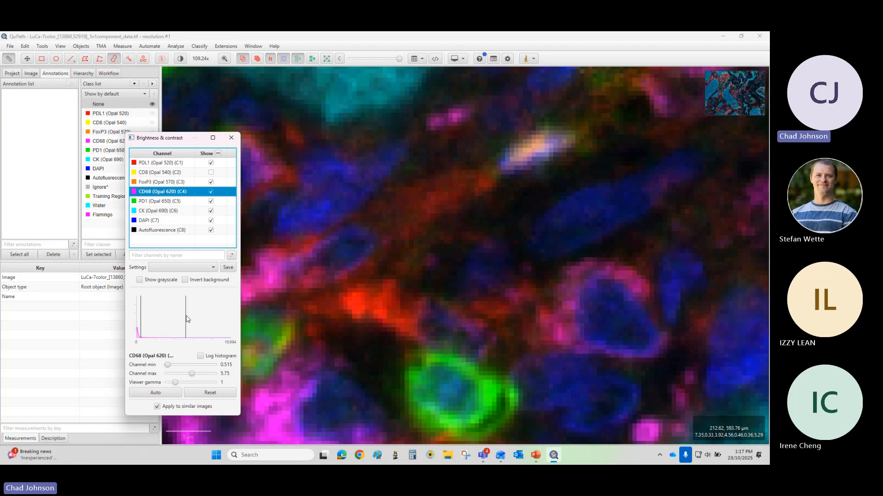
Step: Lower the CD68 display maximum to about 1.26 to compare the signal, and raise it to about 7.72
{"action": "left_click_drag", "start_coordinate": [178, 315], "coordinate": [146, 313]}
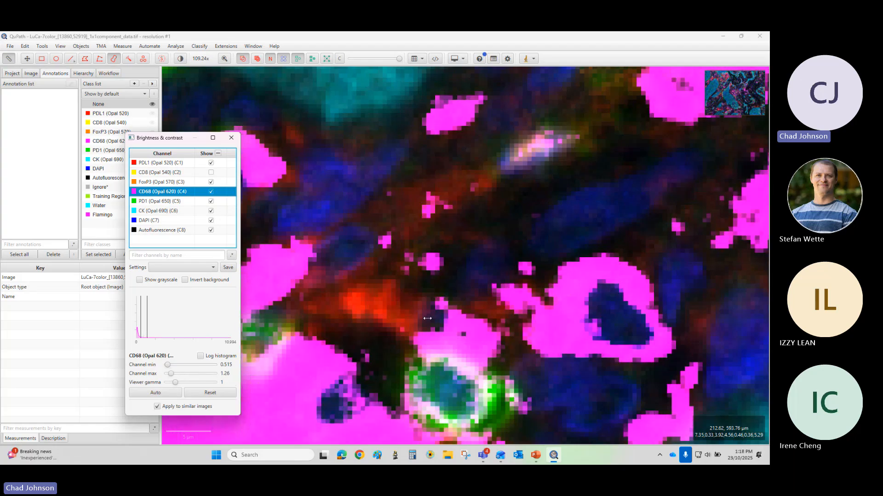
{"action": "scroll", "coordinate": [449, 398], "scroll_direction": "down", "scroll_amount": 6}
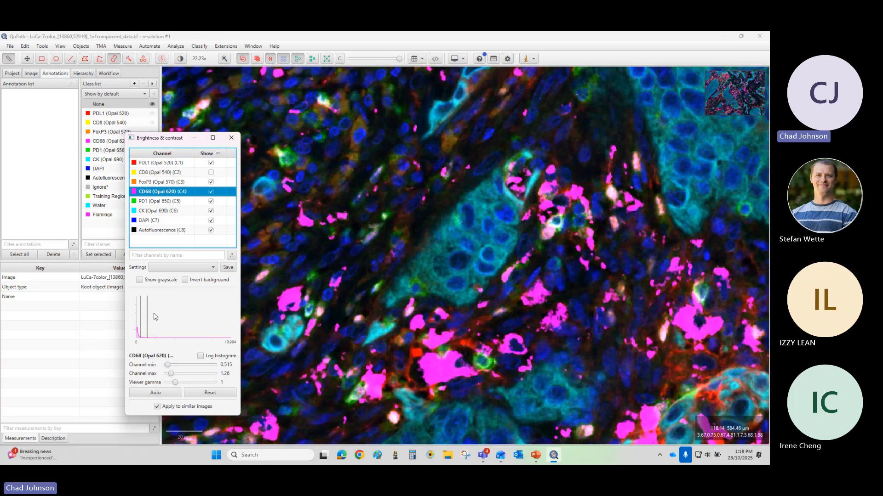
{"action": "left_click_drag", "start_coordinate": [147, 314], "coordinate": [202, 317]}
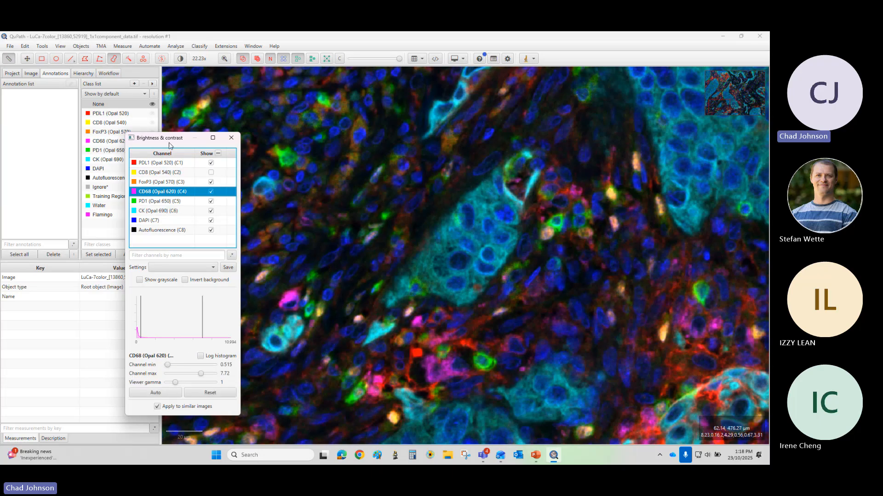
Step: Uncover the annotation list, brush two elongated diagonal annotations around the small cyan structure, and toggle annotation visibility off and on
{"action": "left_click_drag", "start_coordinate": [168, 140], "coordinate": [66, 123]}
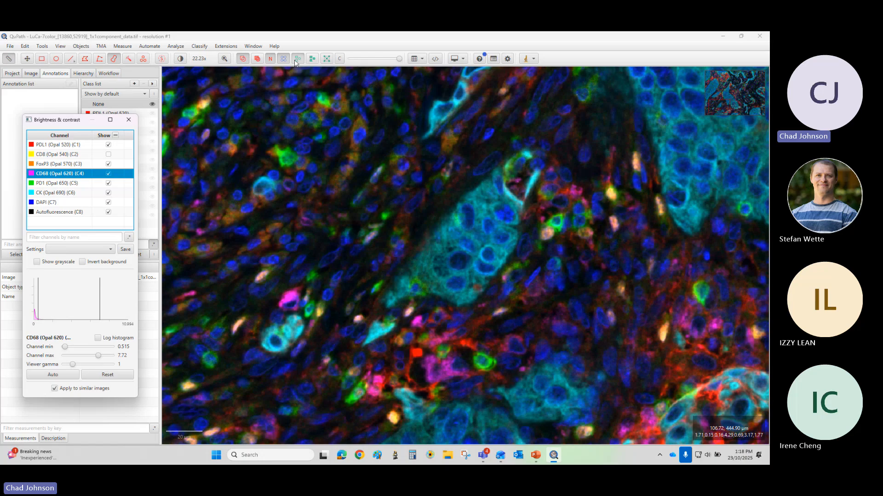
{"action": "left_click", "coordinate": [244, 59]}
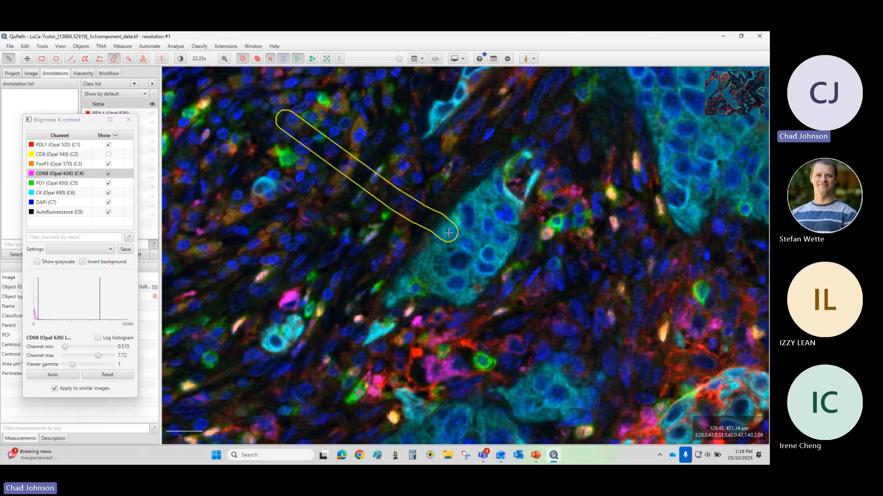
{"action": "left_click_drag", "start_coordinate": [625, 256], "coordinate": [627, 260]}
{"action": "key", "text": "a"}
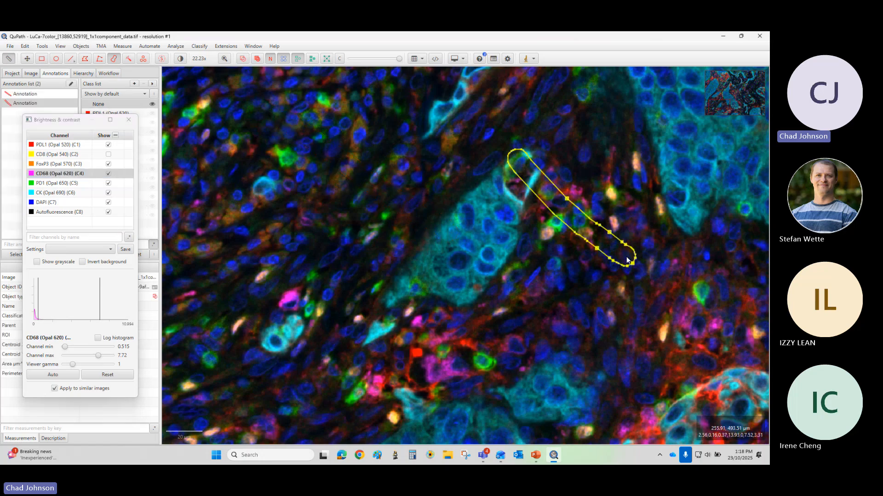
{"action": "key", "text": "a"}
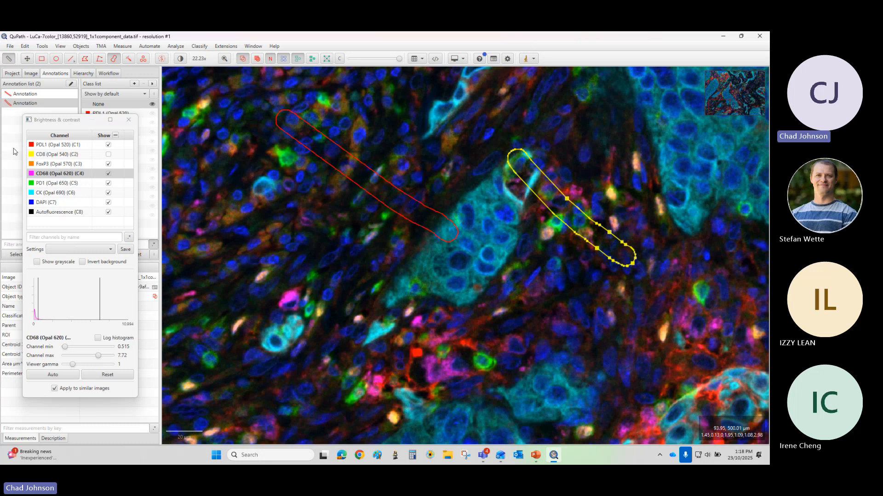
Step: Select both brushed annotations in the annotation list and show annotations as filled shapes
{"action": "left_click", "coordinate": [20, 95]}
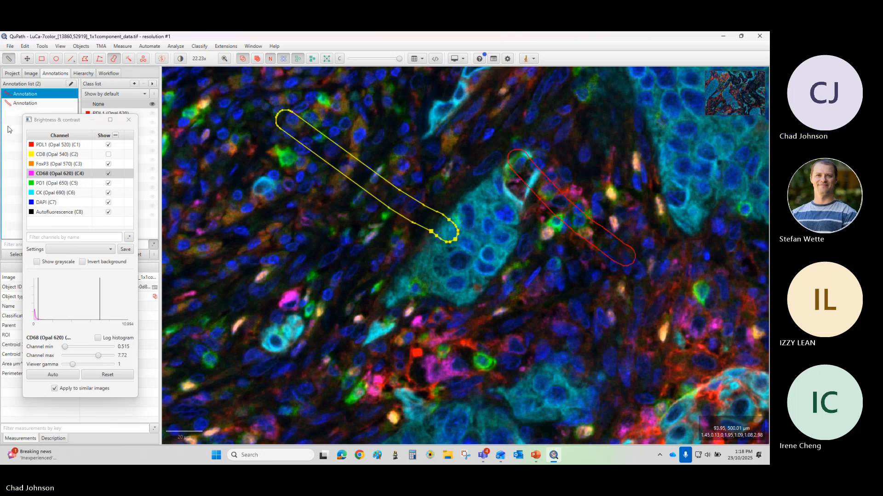
{"action": "left_click", "coordinate": [28, 104], "text": "shift"}
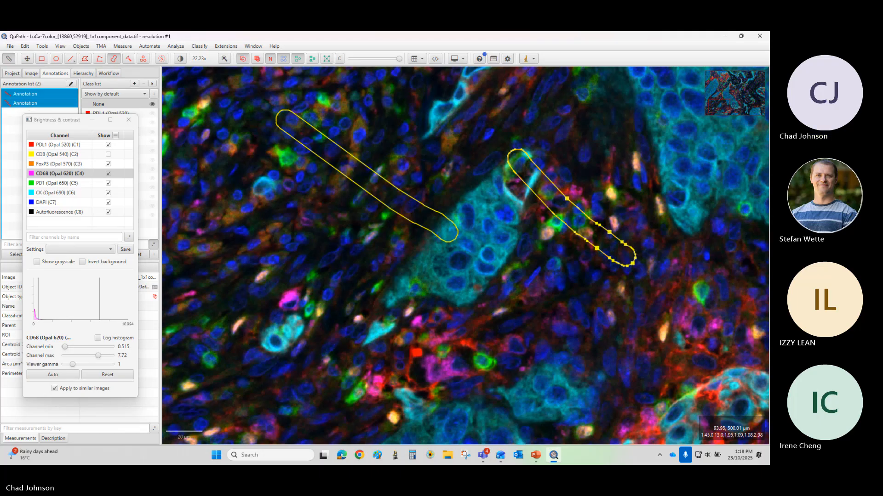
{"action": "left_click", "coordinate": [258, 59]}
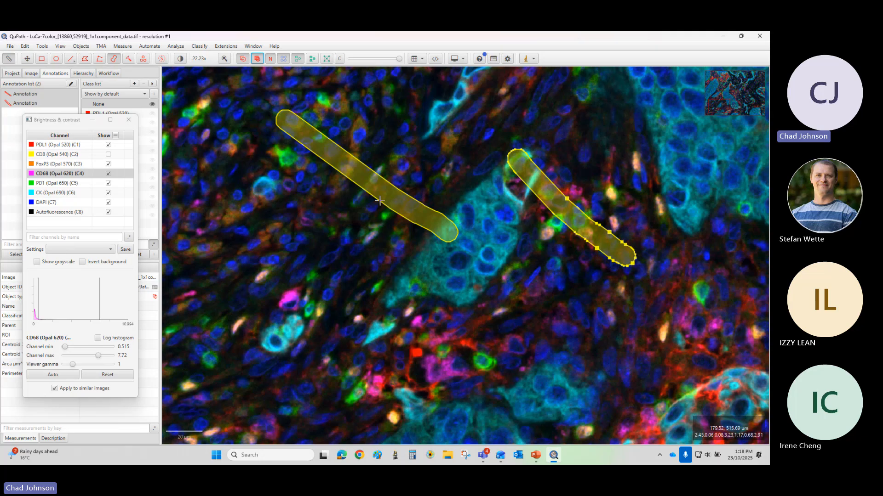
{"action": "scroll", "coordinate": [379, 207], "scroll_direction": "down", "scroll_amount": 3}
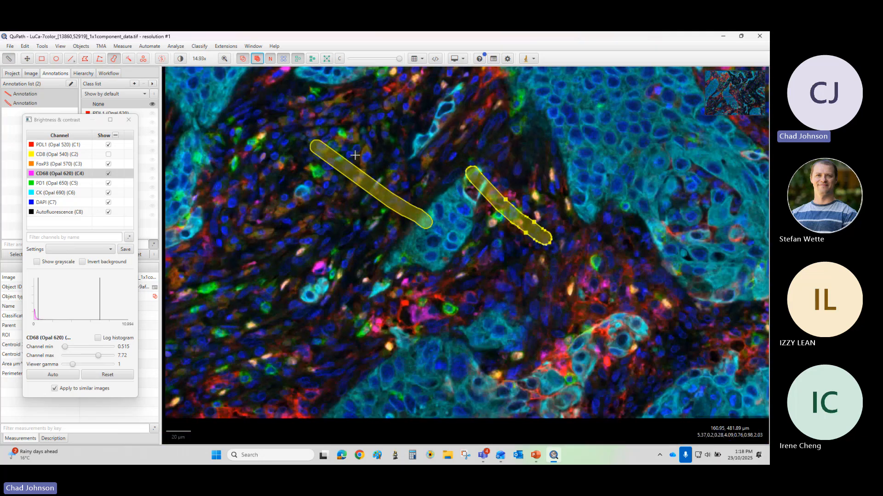
Step: Toggle the display of annotation names, detections and filled detections, and check the effect across the image
{"action": "left_click", "coordinate": [272, 61]}
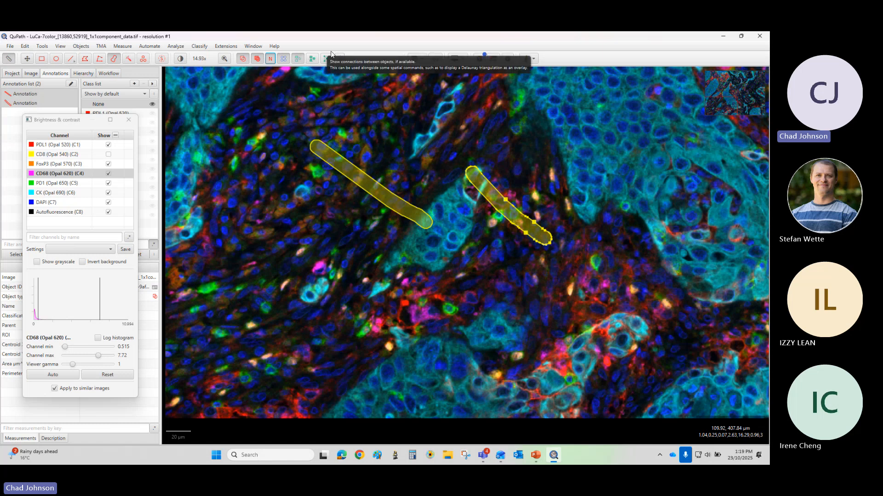
{"action": "left_click", "coordinate": [297, 60]}
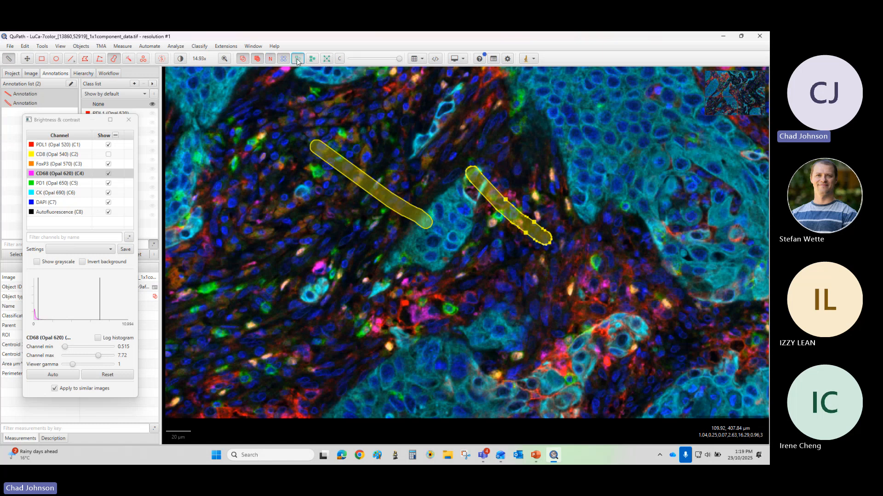
{"action": "scroll", "coordinate": [384, 176], "scroll_direction": "down", "scroll_amount": 2}
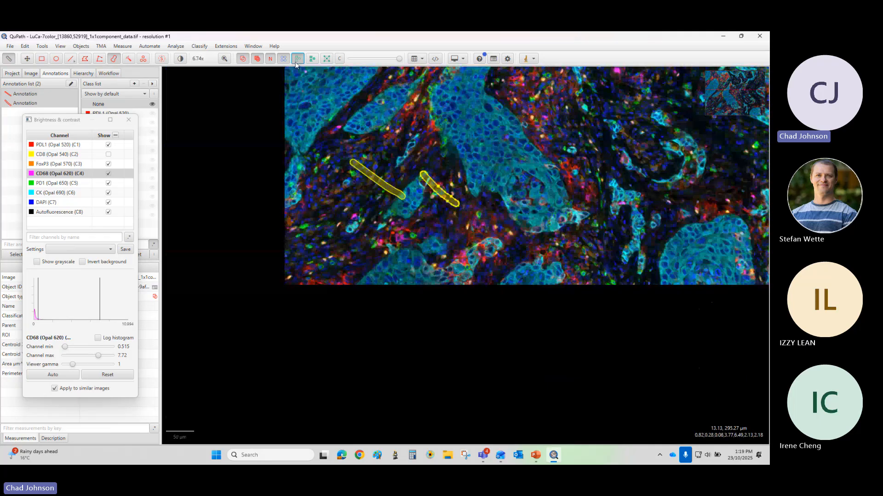
{"action": "left_click", "coordinate": [297, 61]}
{"action": "left_click", "coordinate": [312, 60]}
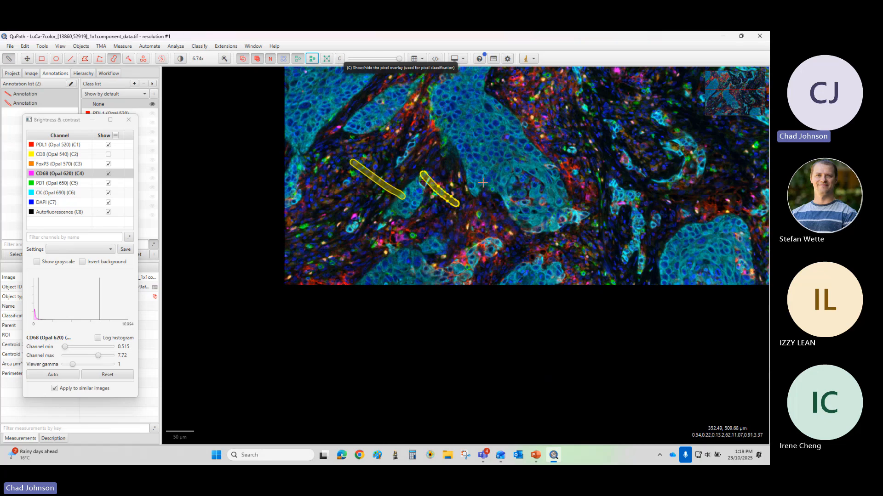
{"action": "scroll", "coordinate": [495, 182], "scroll_direction": "down", "scroll_amount": 3}
{"action": "scroll", "coordinate": [559, 101], "scroll_direction": "up", "scroll_amount": 3}
{"action": "scroll", "coordinate": [340, 275], "scroll_direction": "down", "scroll_amount": 1}
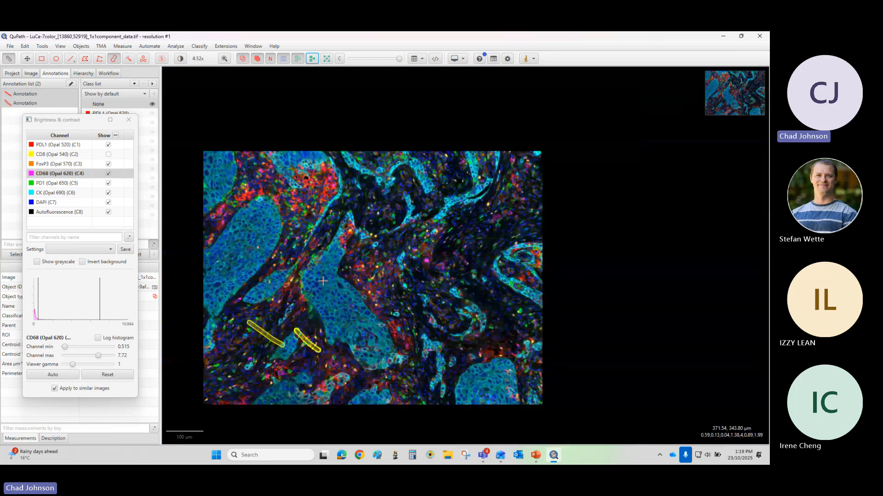
{"action": "scroll", "coordinate": [274, 331], "scroll_direction": "up", "scroll_amount": 1}
{"action": "scroll", "coordinate": [274, 331], "scroll_direction": "down", "scroll_amount": 1}
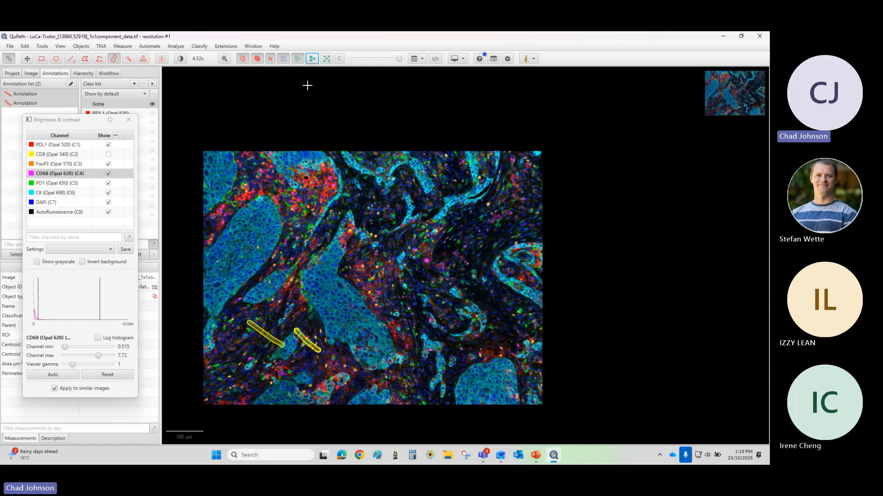
Step: Toggle the pixel classification overlay and check the image around the two brushed annotations
{"action": "left_click", "coordinate": [341, 60]}
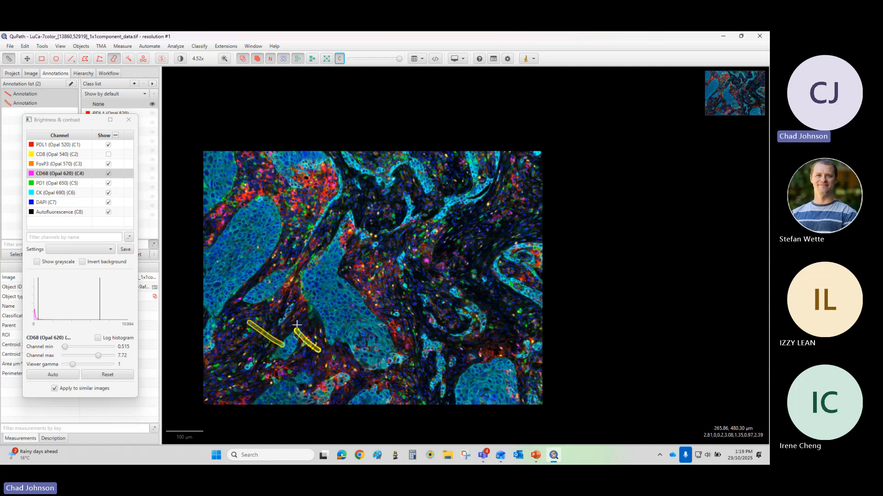
{"action": "scroll", "coordinate": [297, 325], "scroll_direction": "up", "scroll_amount": 1}
{"action": "scroll", "coordinate": [258, 324], "scroll_direction": "down", "scroll_amount": 2}
{"action": "scroll", "coordinate": [225, 318], "scroll_direction": "up", "scroll_amount": 1}
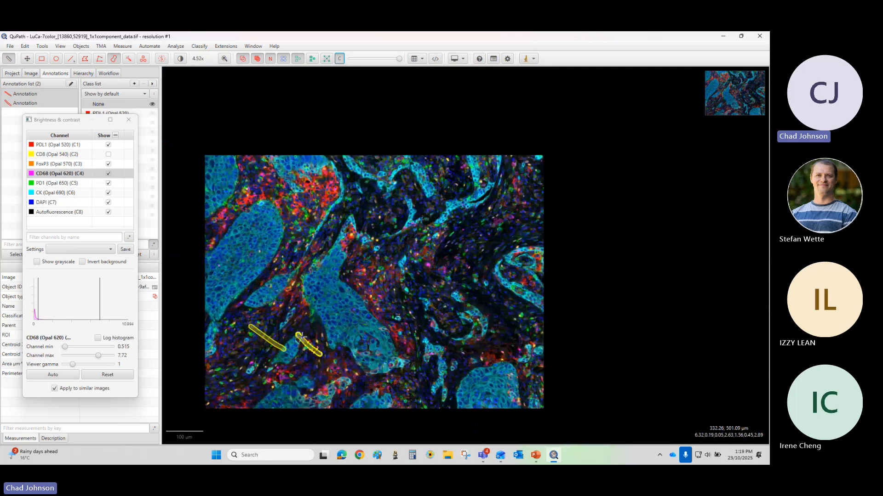
{"action": "scroll", "coordinate": [300, 337], "scroll_direction": "up", "scroll_amount": 2}
{"action": "scroll", "coordinate": [300, 340], "scroll_direction": "down", "scroll_amount": 2}
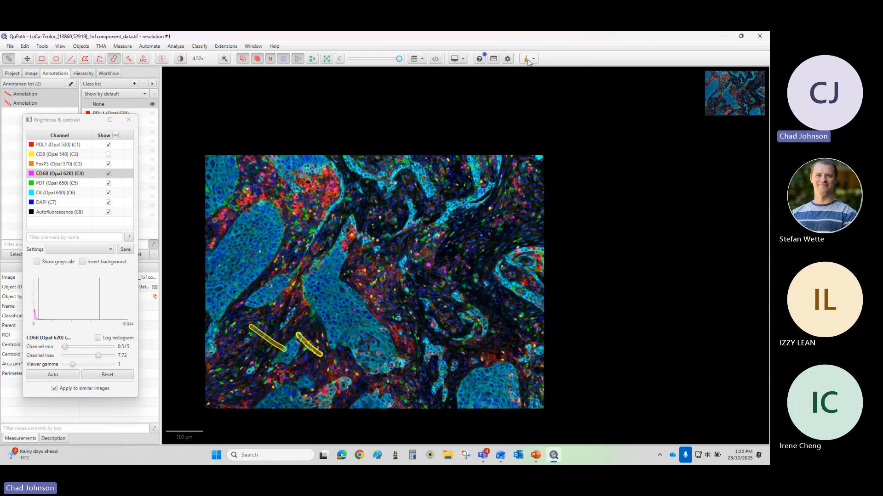
Step: Draw a rectangle annotation over the cyan strands in the image's upper middle and choose to send the region to ImageJ
{"action": "left_click", "coordinate": [41, 58]}
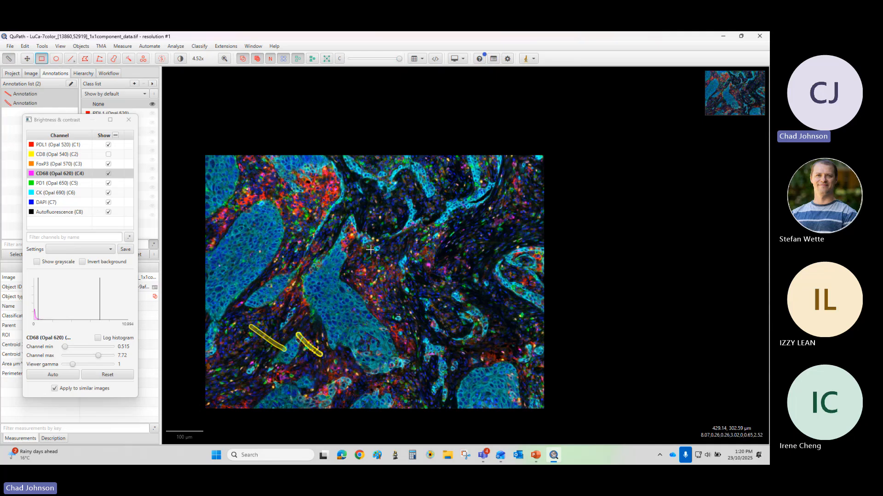
{"action": "left_click_drag", "start_coordinate": [375, 192], "coordinate": [450, 256]}
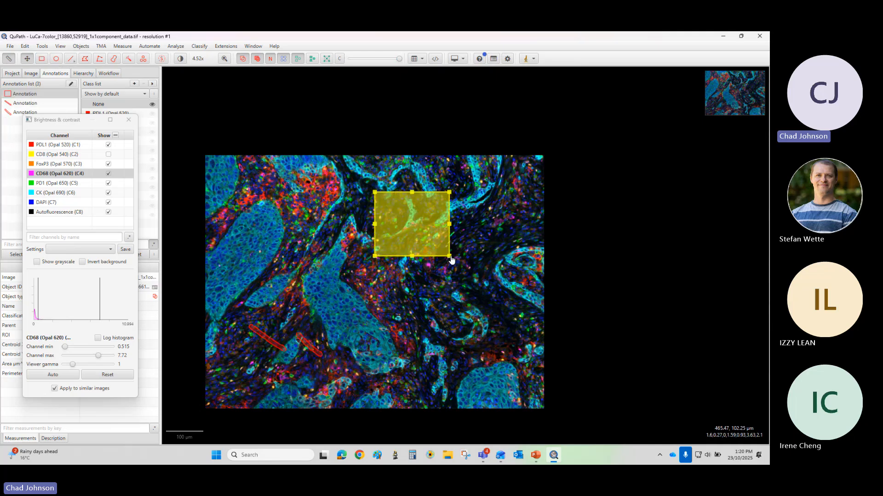
{"action": "left_click", "coordinate": [527, 59]}
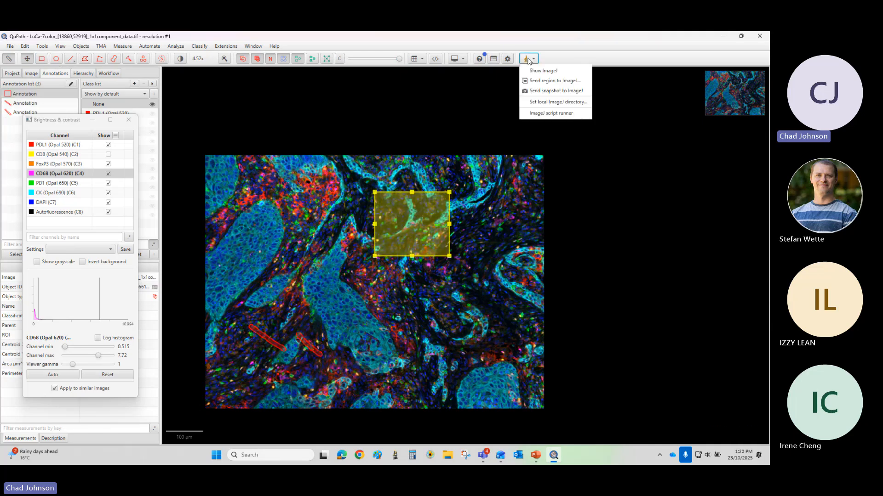
{"action": "left_click", "coordinate": [561, 84]}
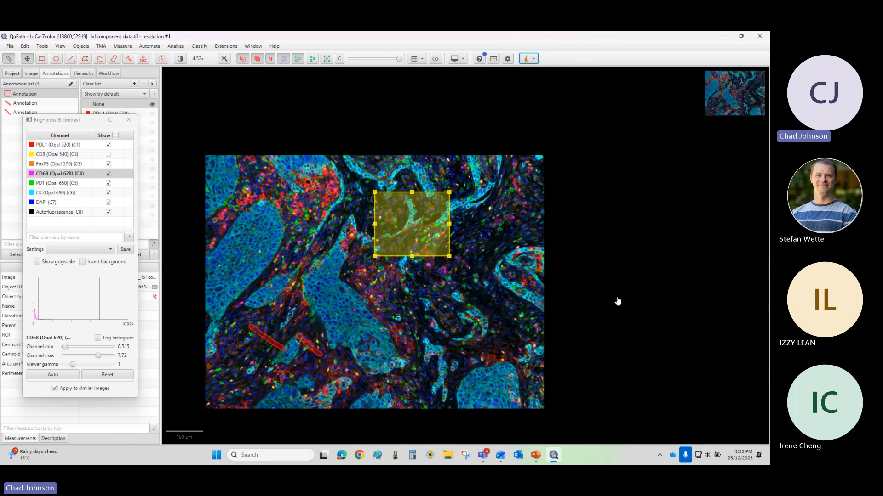
Step: Close the brightness and contrast settings and delete all three annotations from the image
{"action": "left_click", "coordinate": [129, 120]}
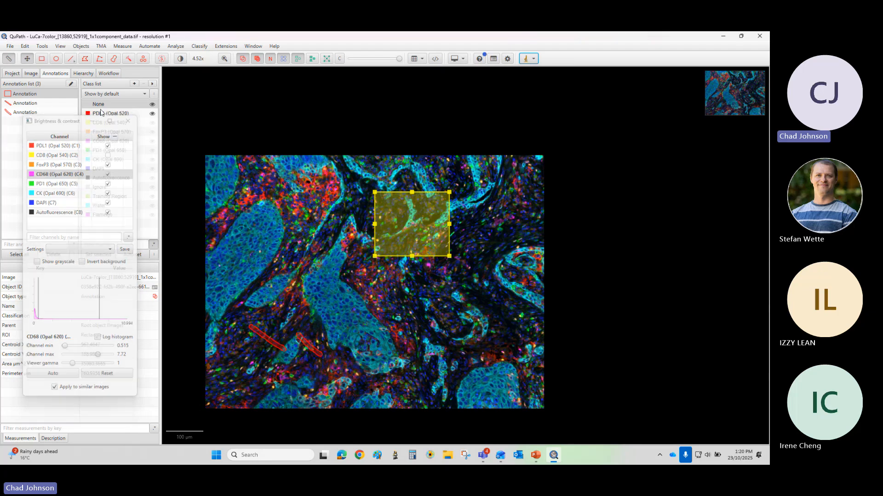
{"action": "left_click", "coordinate": [43, 112], "text": "shift"}
{"action": "key", "text": "Delete"}
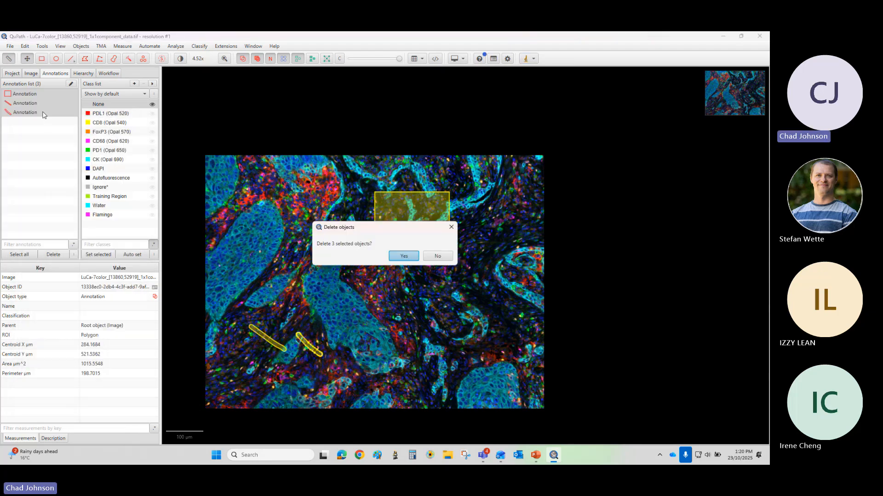
{"action": "left_click", "coordinate": [404, 256]}
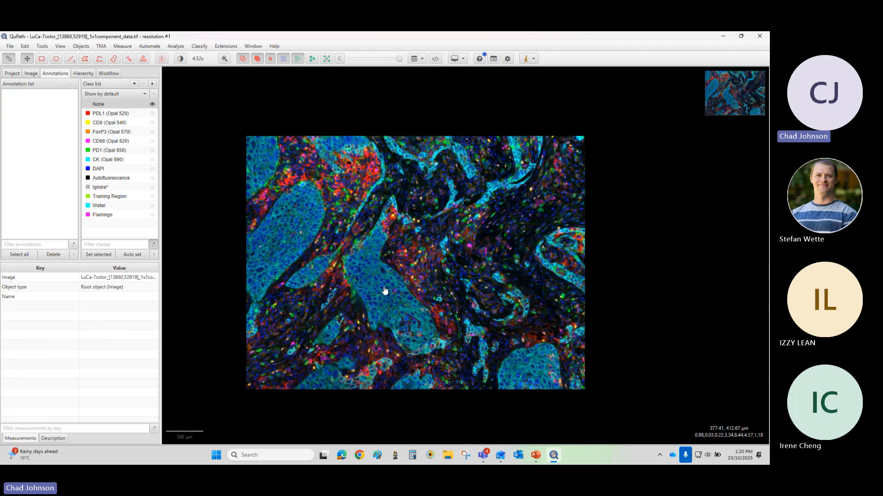
{"action": "scroll", "coordinate": [405, 285], "scroll_direction": "up", "scroll_amount": 2}
{"action": "scroll", "coordinate": [411, 281], "scroll_direction": "down", "scroll_amount": 2}
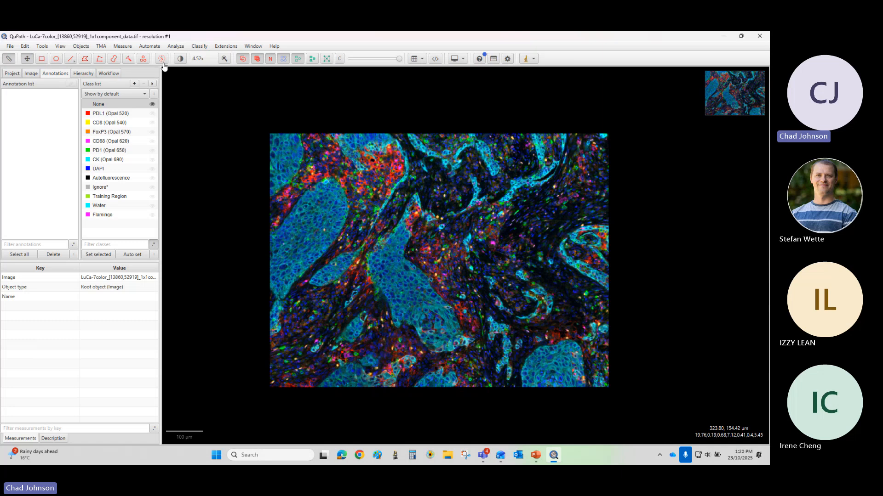
Step: Switch to the PowerPoint presentation and start the slide show from the Part 2: Machine Learning, Object Classification slide
{"action": "key", "text": "alt+Tab"}
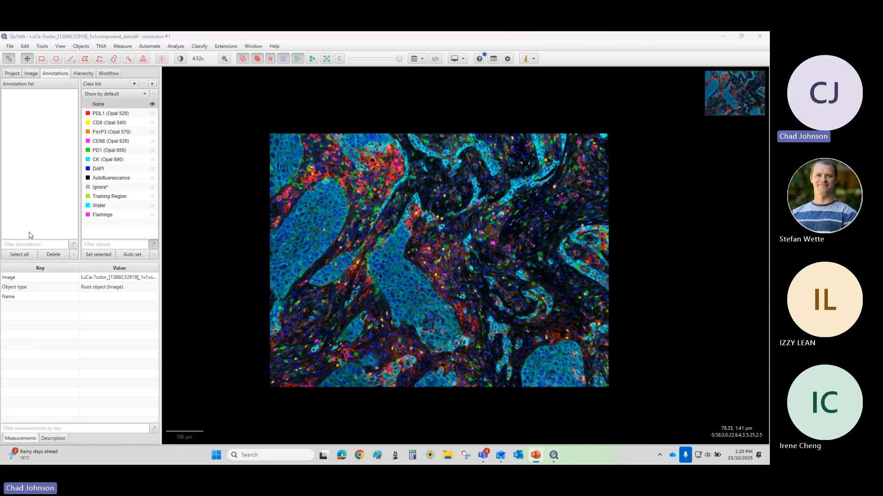
{"action": "left_click_drag", "start_coordinate": [2, 122], "coordinate": [501, 116]}
{"action": "left_click", "coordinate": [556, 110]}
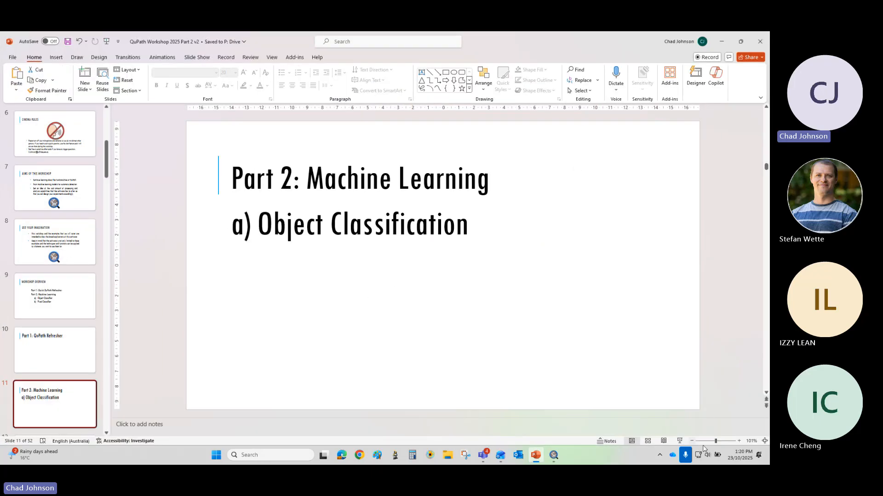
{"action": "left_click", "coordinate": [680, 441]}
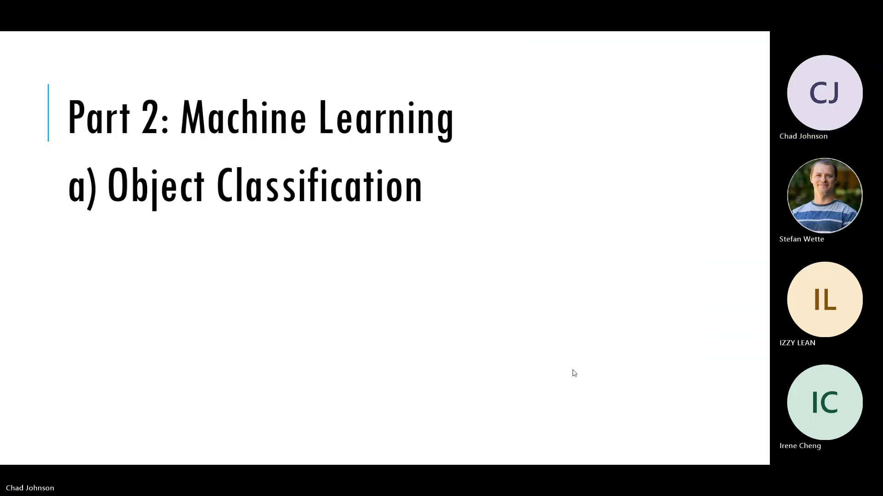
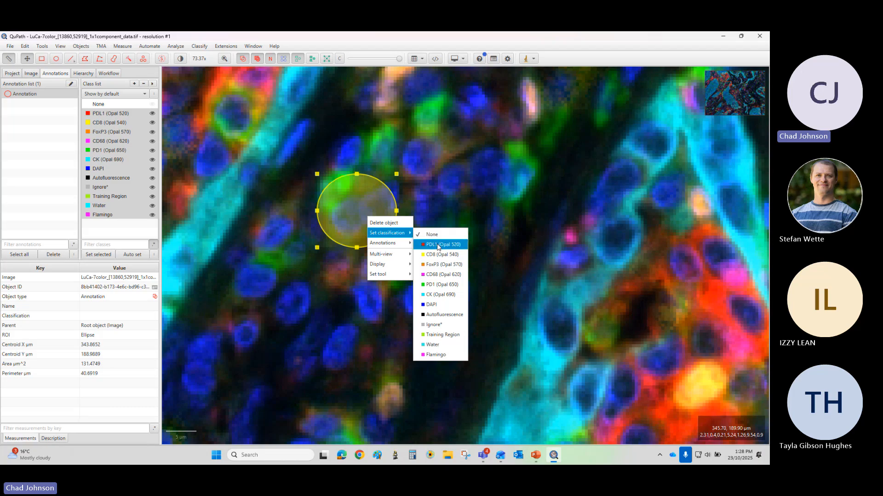
Step: Classify the selected circle as PDL1 (Opal 520), and draw an ellipse of about 111 µm² around the green cell beside it, classified as PD1 (Opal 650)
{"action": "left_click", "coordinate": [437, 246]}
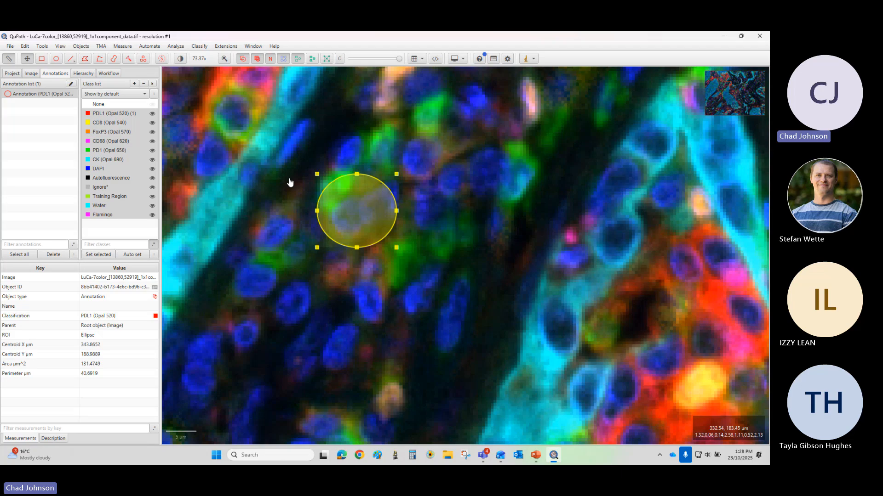
{"action": "left_click", "coordinate": [56, 59]}
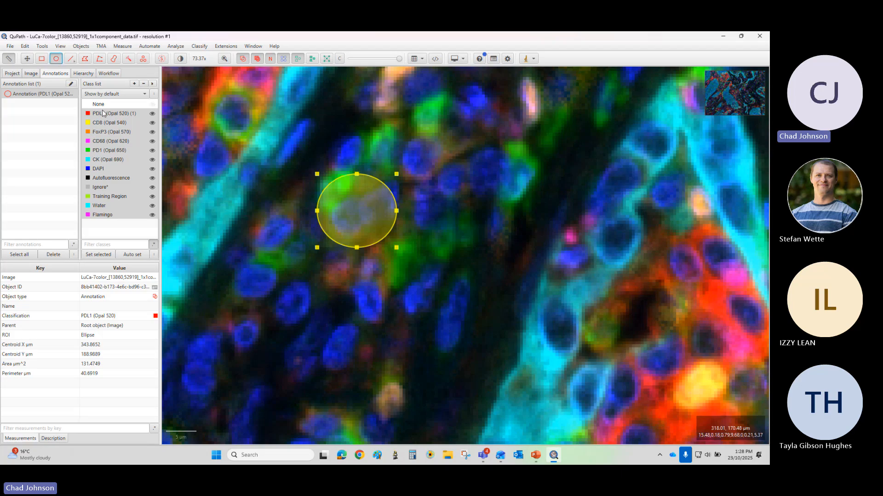
{"action": "left_click", "coordinate": [493, 201]}
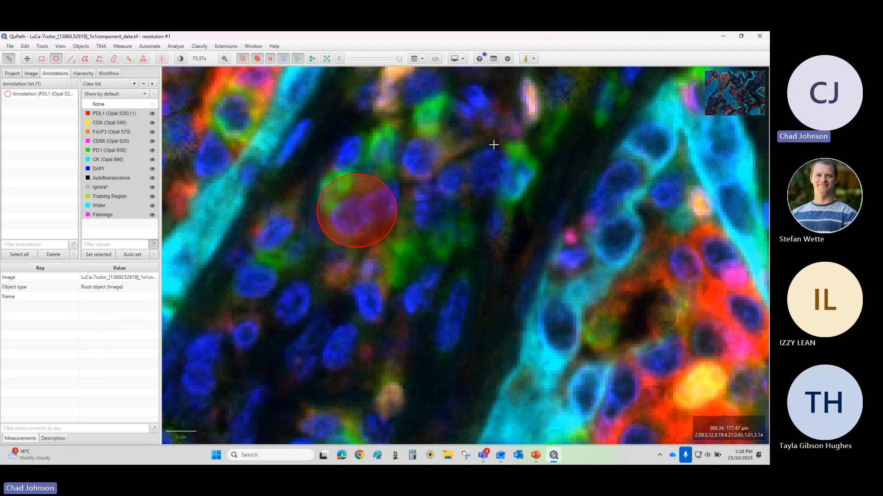
{"action": "left_click_drag", "start_coordinate": [487, 142], "coordinate": [551, 217]}
{"action": "right_click", "coordinate": [519, 193]}
{"action": "mouse_move", "coordinate": [541, 205]}
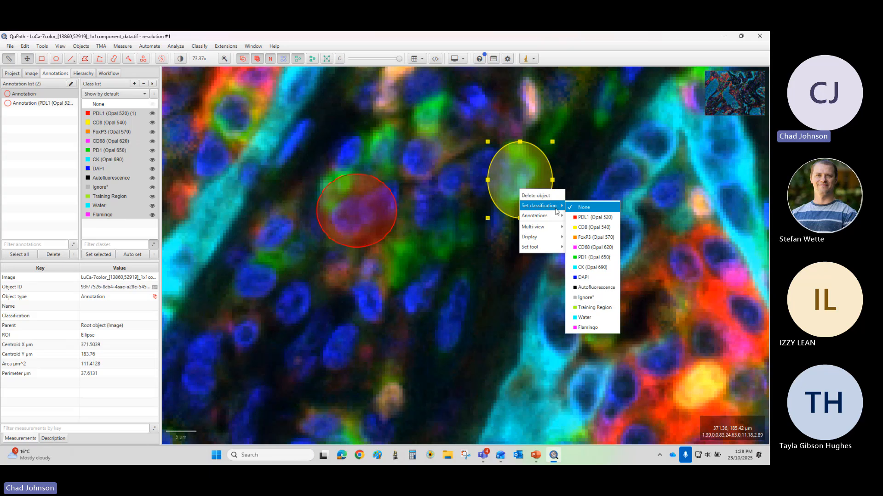
{"action": "left_click", "coordinate": [591, 257]}
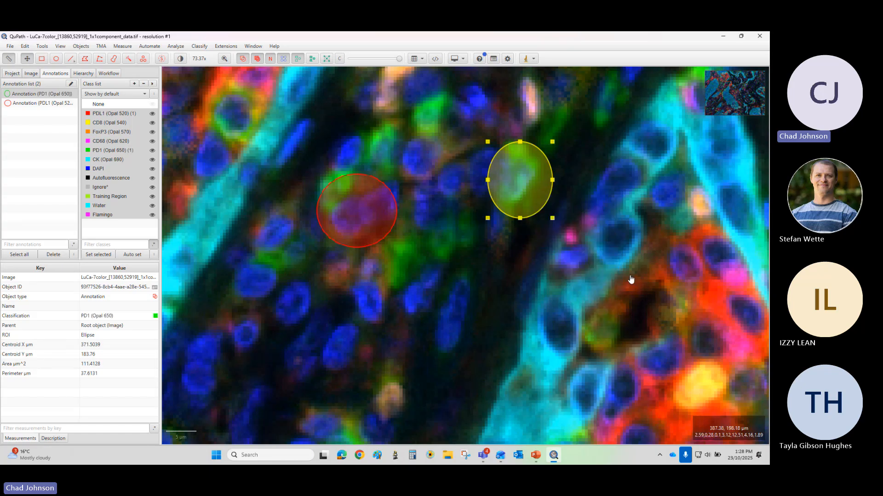
Step: Draw a wide ellipse annotation of about 135 µm² below the two existing annotations and classify it as CD68 (Opal 620)
{"action": "left_click", "coordinate": [56, 58]}
{"action": "left_click_drag", "start_coordinate": [343, 292], "coordinate": [441, 353]}
{"action": "right_click", "coordinate": [391, 324]}
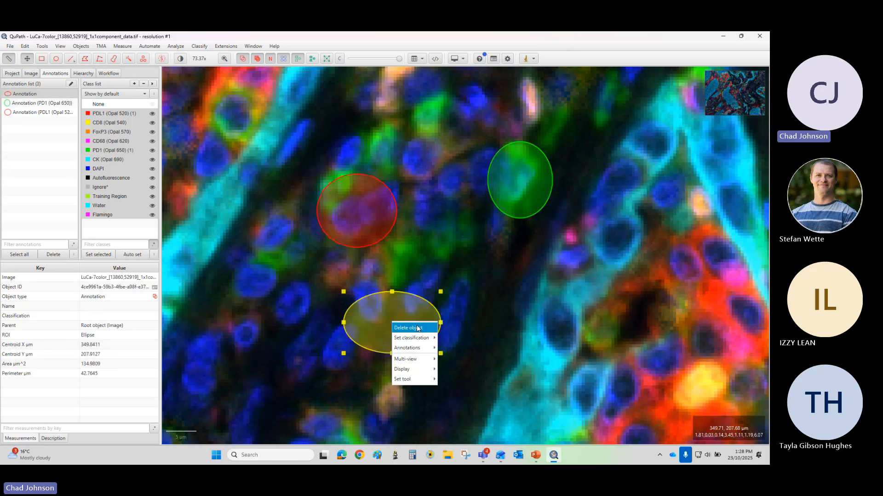
{"action": "mouse_move", "coordinate": [431, 341]}
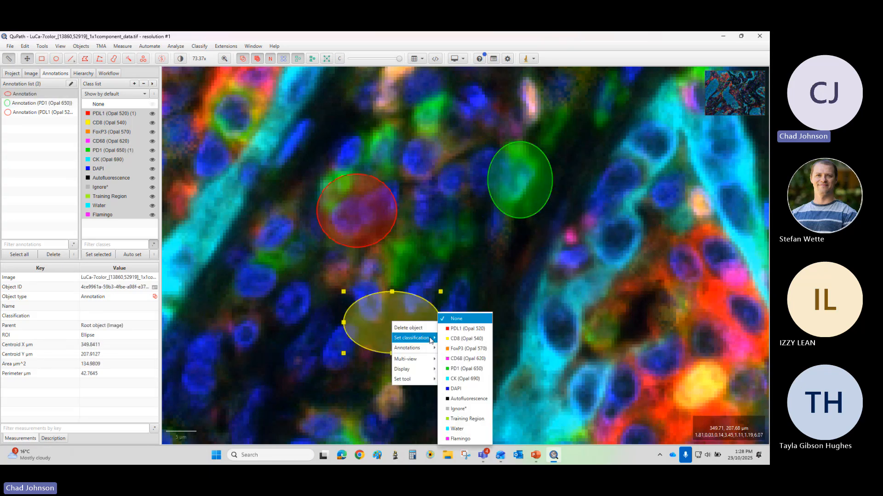
{"action": "left_click", "coordinate": [466, 358]}
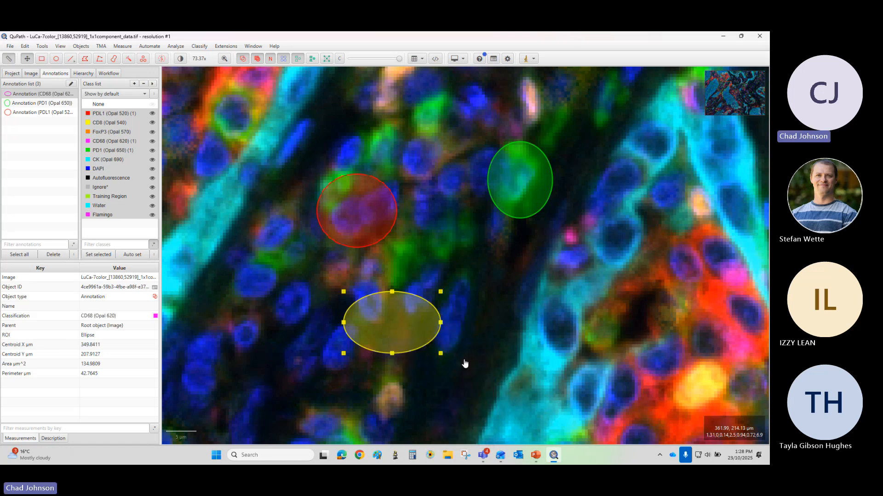
Step: Select the PD1, PDL1 and CD68 annotations one by one in the annotation list to inspect their classifications
{"action": "left_click", "coordinate": [43, 104]}
{"action": "left_click", "coordinate": [42, 112]}
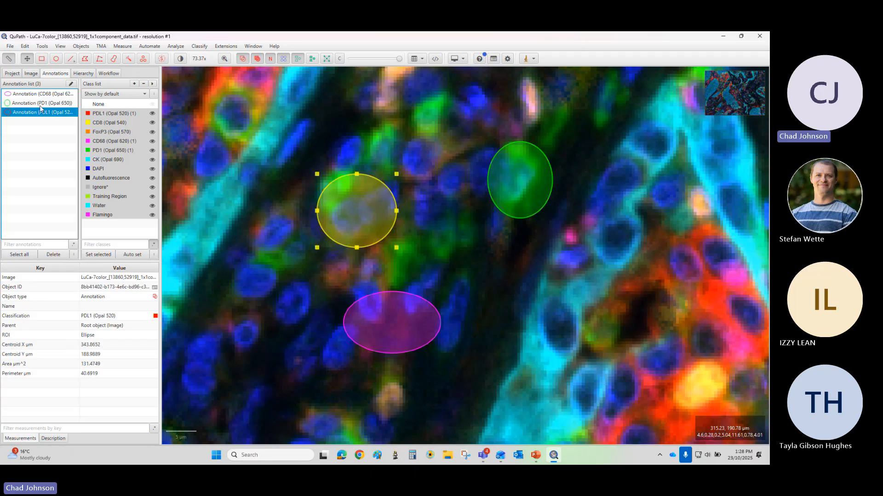
{"action": "left_click", "coordinate": [41, 104]}
{"action": "left_click", "coordinate": [40, 97]}
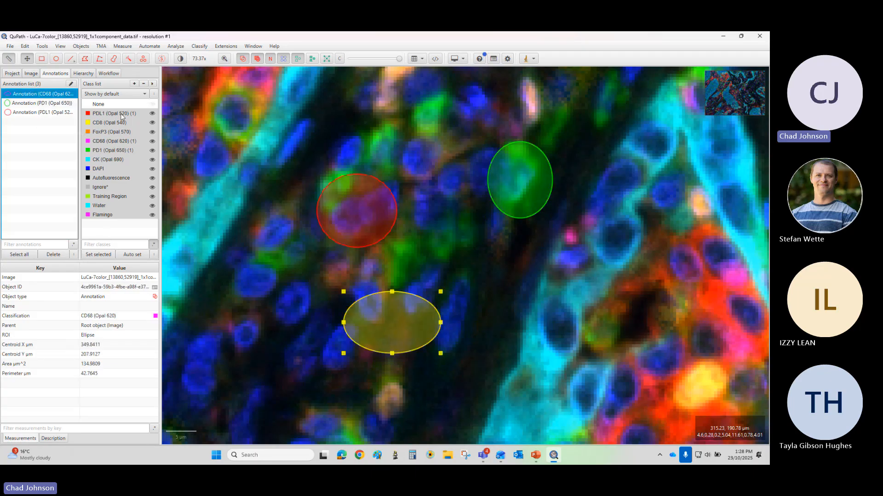
Step: Remove all classes from PDL1 (Opal 520) through Flamingo from the class list, leaving only None
{"action": "right_click", "coordinate": [102, 151]}
{"action": "right_click", "coordinate": [98, 140]}
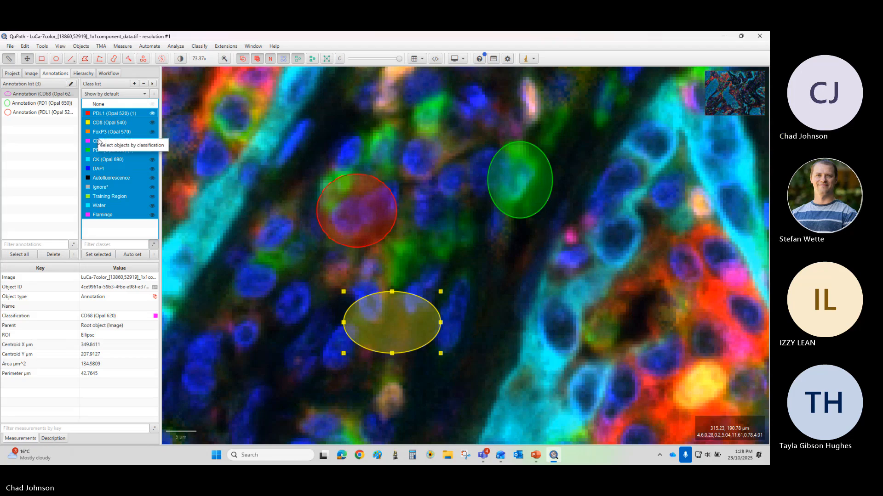
{"action": "left_click", "coordinate": [153, 86]}
{"action": "left_click", "coordinate": [153, 86]}
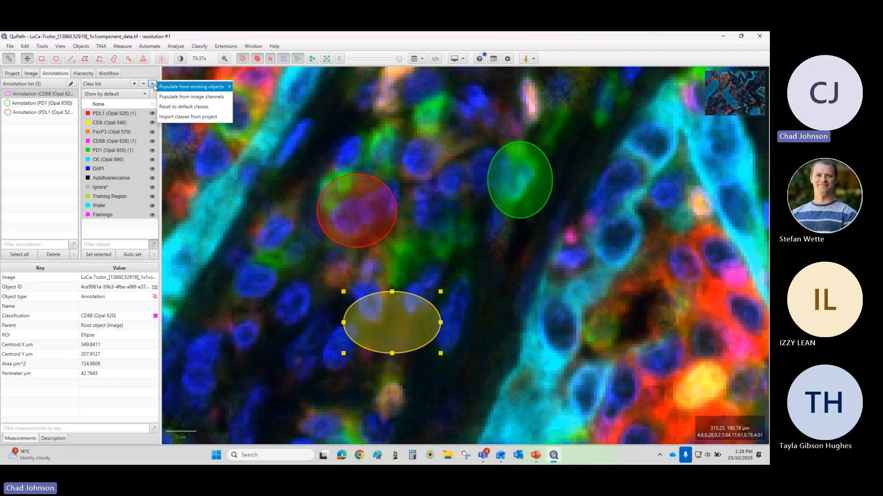
{"action": "left_click", "coordinate": [131, 115]}
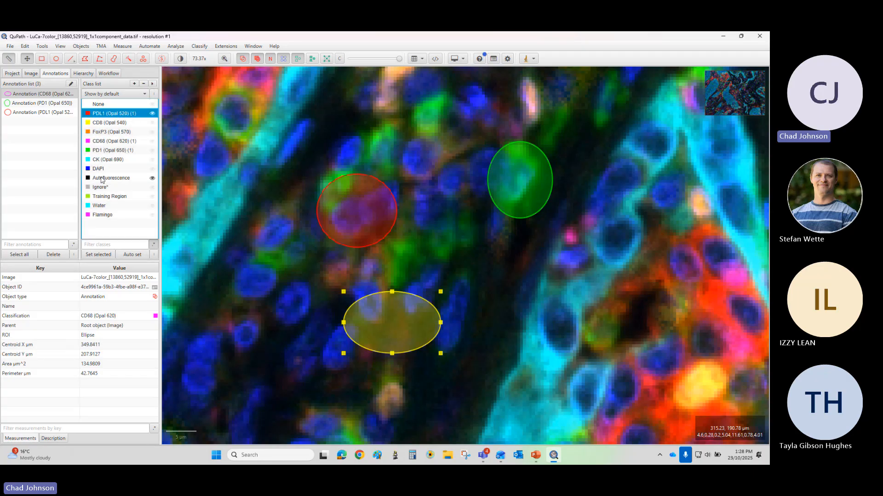
{"action": "left_click", "coordinate": [96, 214], "text": "shift"}
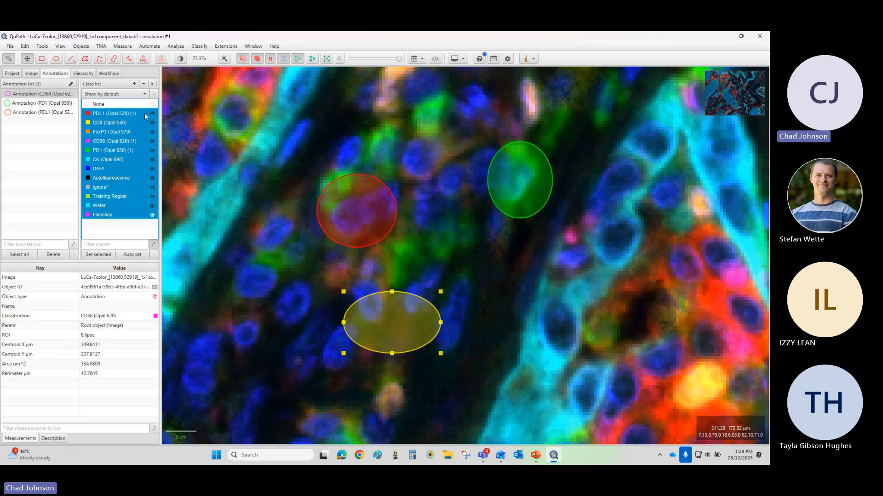
{"action": "left_click", "coordinate": [31, 73]}
{"action": "left_click", "coordinate": [55, 73]}
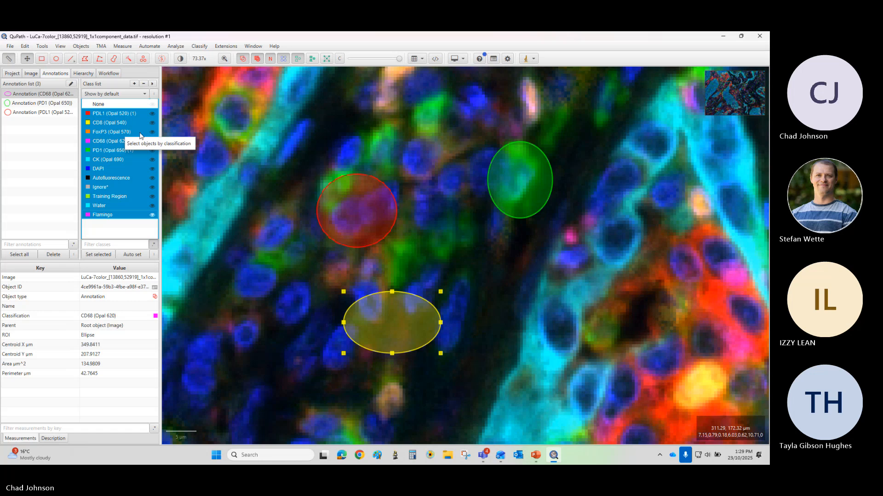
{"action": "left_click", "coordinate": [154, 95]}
{"action": "left_click", "coordinate": [154, 96]}
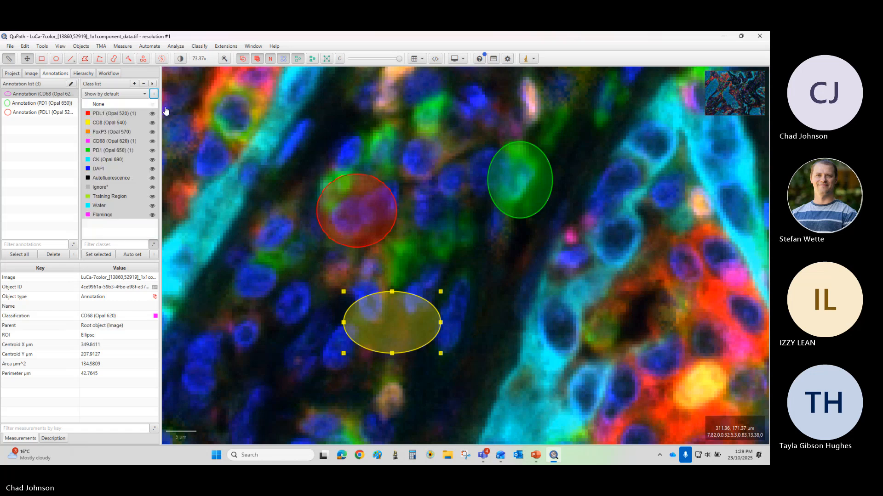
{"action": "left_click", "coordinate": [154, 98]}
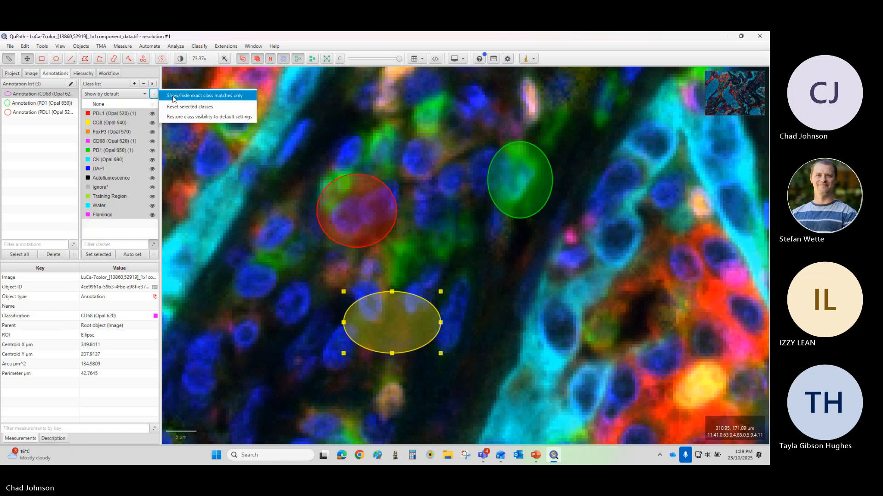
{"action": "left_click", "coordinate": [143, 85]}
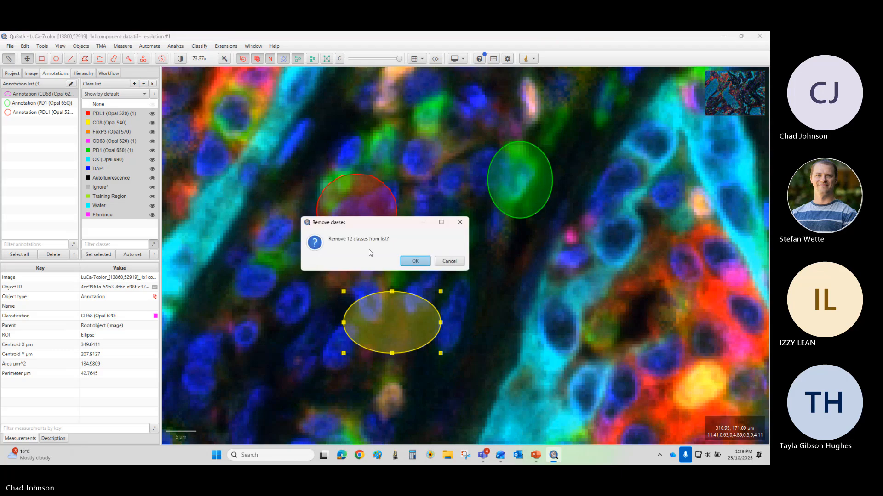
{"action": "left_click", "coordinate": [415, 261]}
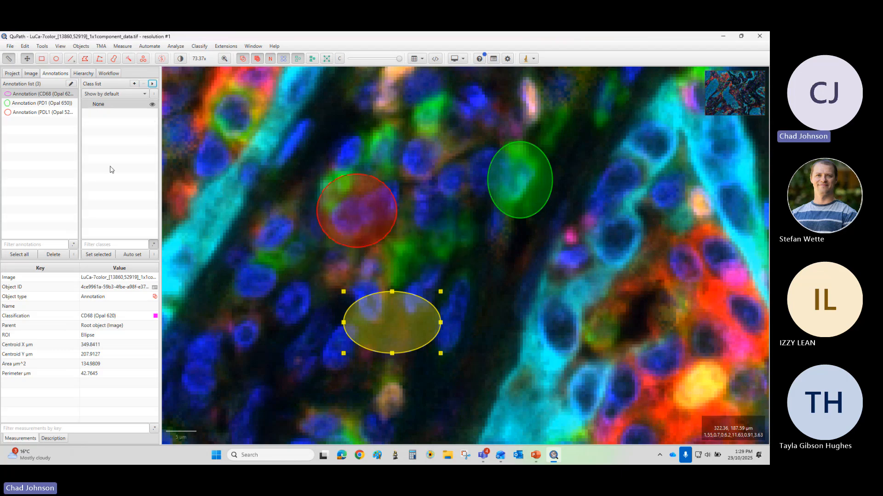
Step: Select the CD68, PD1 and PDL1 ellipse annotations together and delete them from the image
{"action": "left_click", "coordinate": [62, 103]}
{"action": "left_click", "coordinate": [357, 216]}
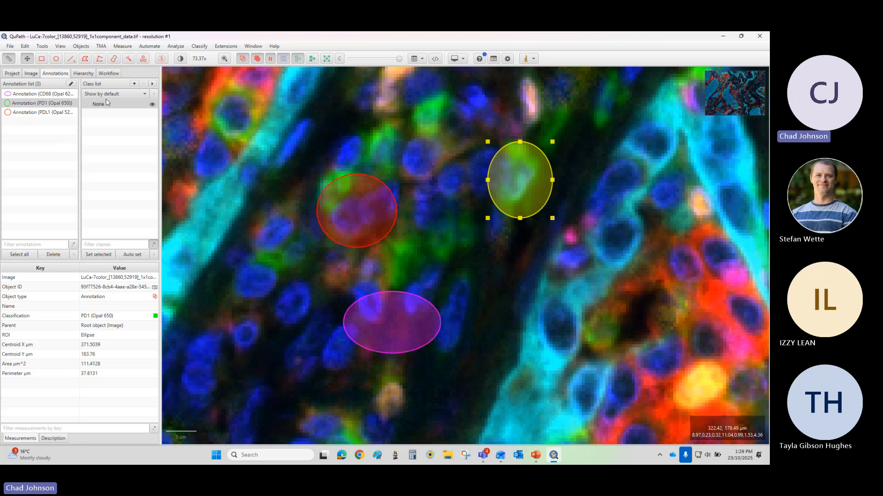
{"action": "left_click", "coordinate": [38, 95]}
{"action": "left_click", "coordinate": [38, 114], "text": "shift"}
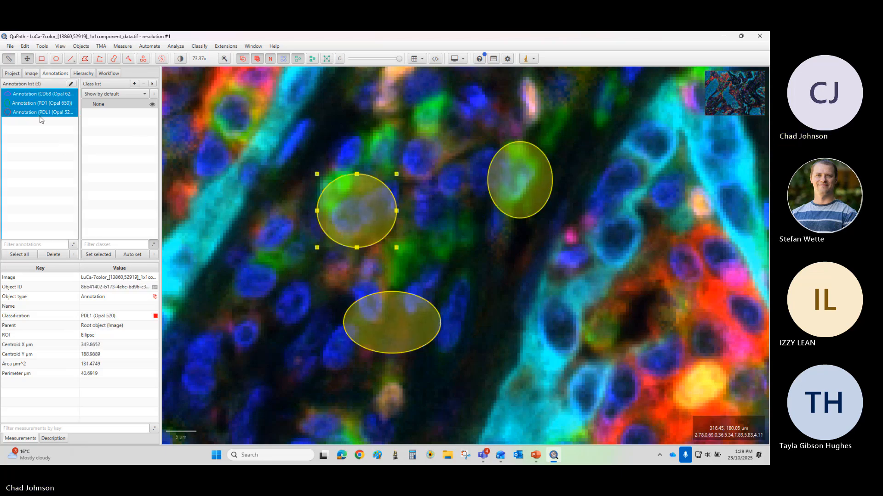
{"action": "key", "text": "Delete"}
{"action": "left_click", "coordinate": [403, 256]}
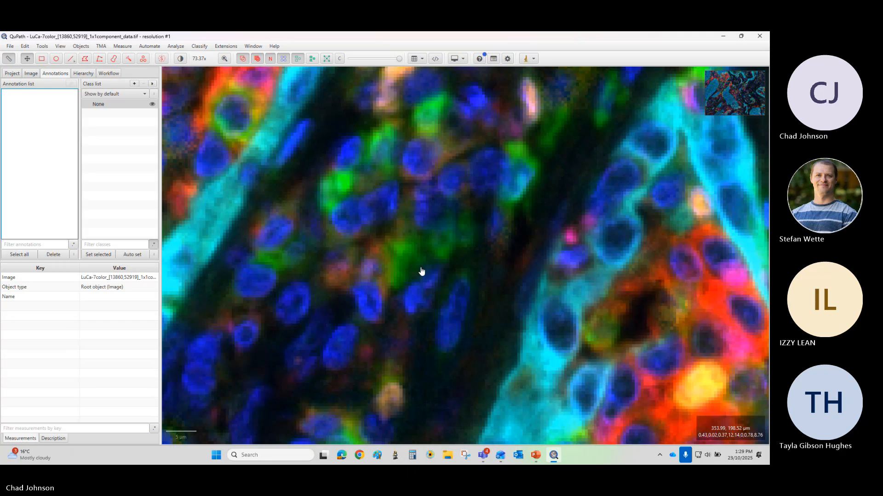
Step: Review the image's channels in the brightness and contrast settings, then close the settings
{"action": "scroll", "coordinate": [421, 272], "scroll_direction": "down", "scroll_amount": 10}
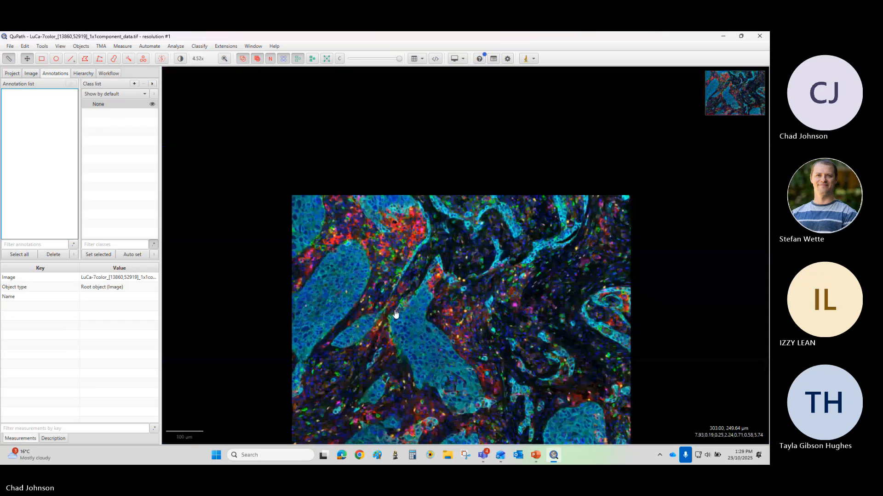
{"action": "left_click", "coordinate": [180, 59]}
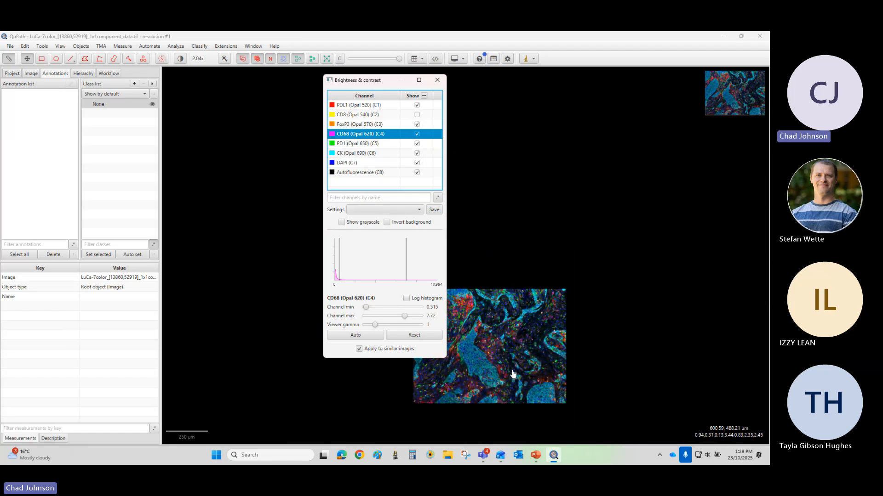
{"action": "scroll", "coordinate": [529, 350], "scroll_direction": "up", "scroll_amount": 3}
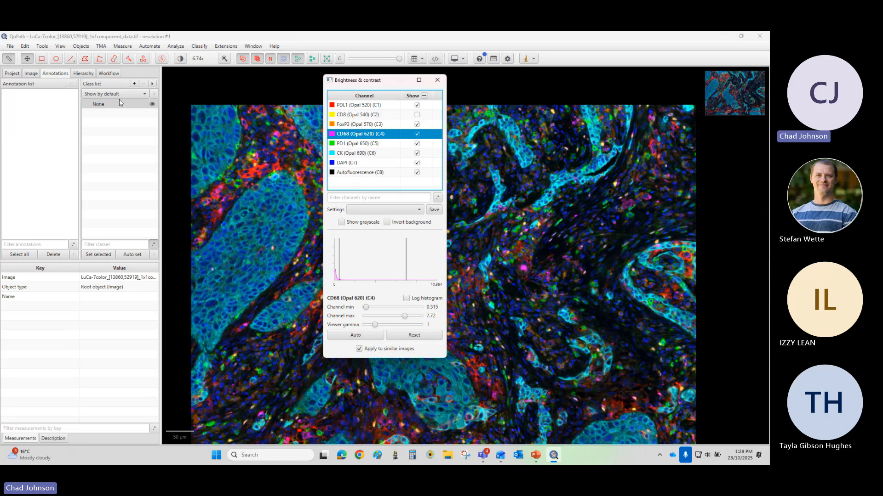
{"action": "left_click", "coordinate": [437, 80]}
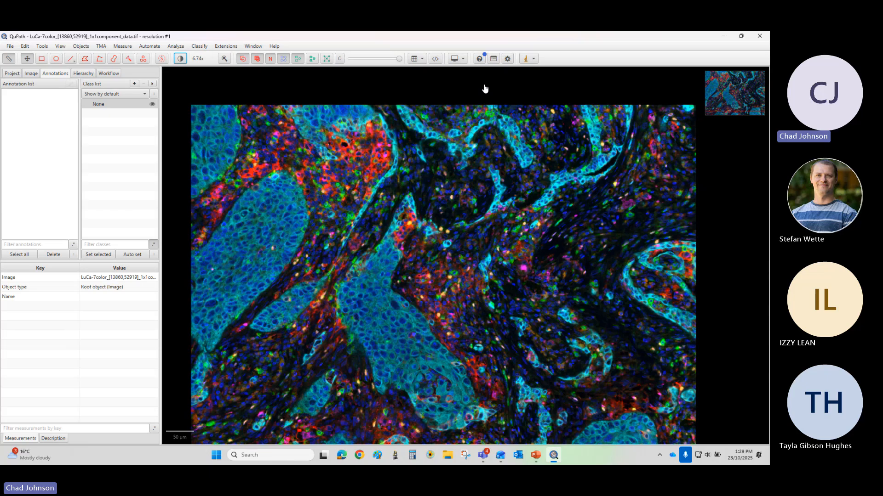
Step: Populate the empty class list from the image channels
{"action": "left_click", "coordinate": [154, 95]}
{"action": "left_click", "coordinate": [152, 84]}
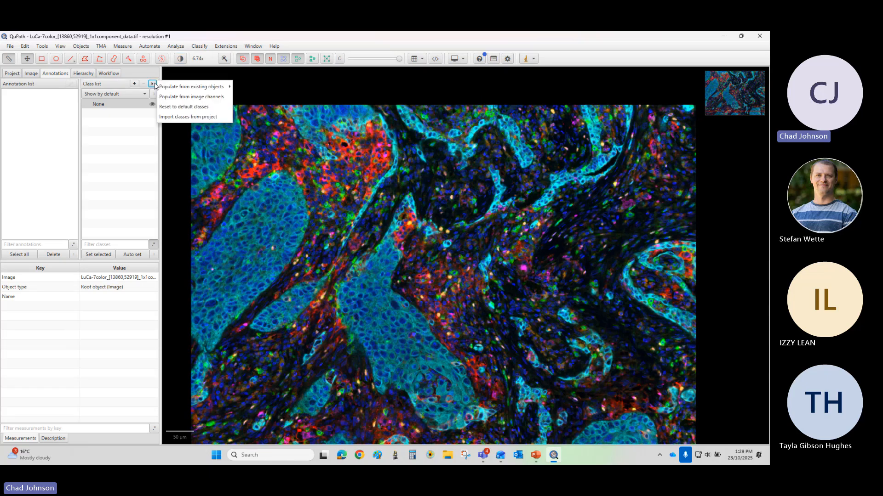
{"action": "left_click", "coordinate": [155, 95]}
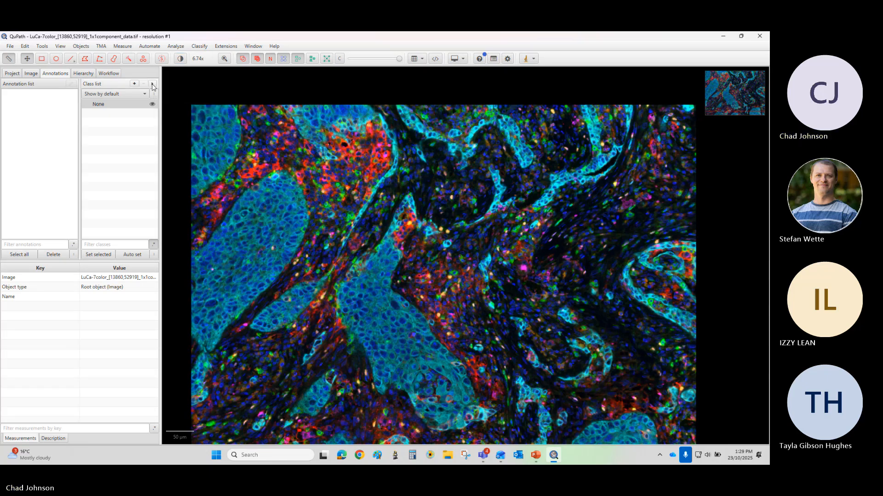
{"action": "left_click", "coordinate": [155, 94]}
{"action": "left_click", "coordinate": [153, 85]}
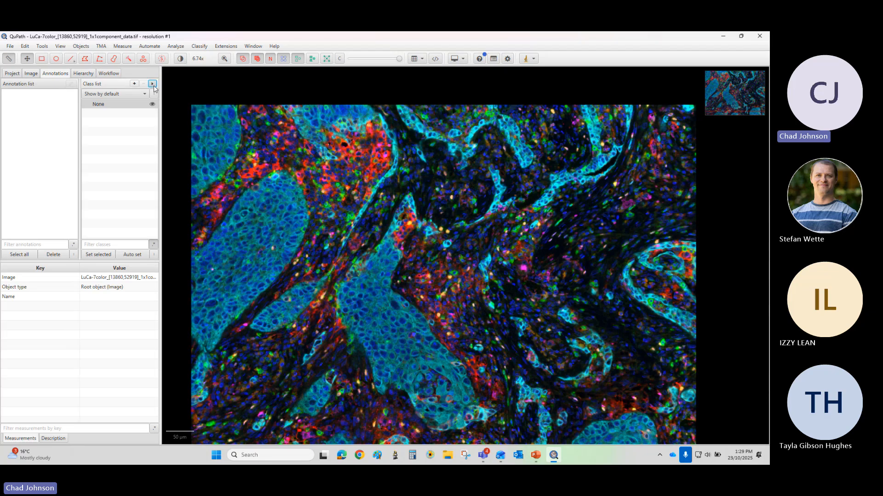
{"action": "left_click", "coordinate": [154, 85]}
{"action": "mouse_move", "coordinate": [155, 87]}
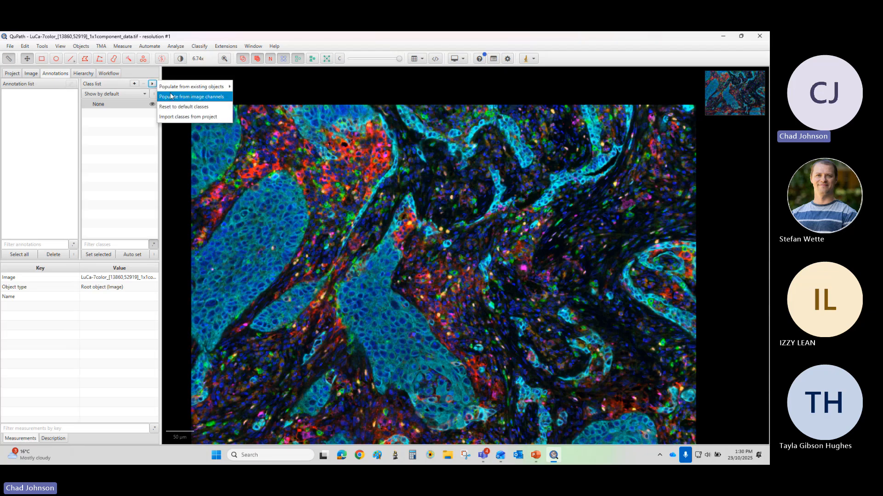
{"action": "left_click", "coordinate": [203, 98]}
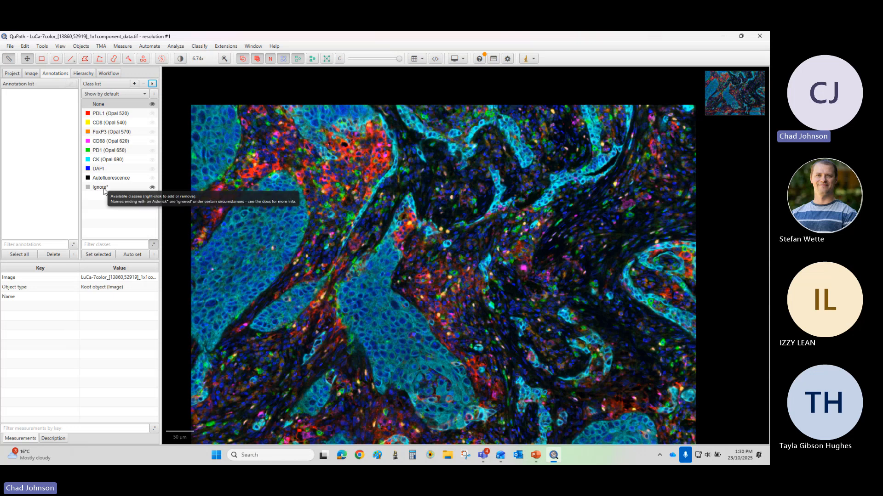
{"action": "left_click", "coordinate": [21, 210]}
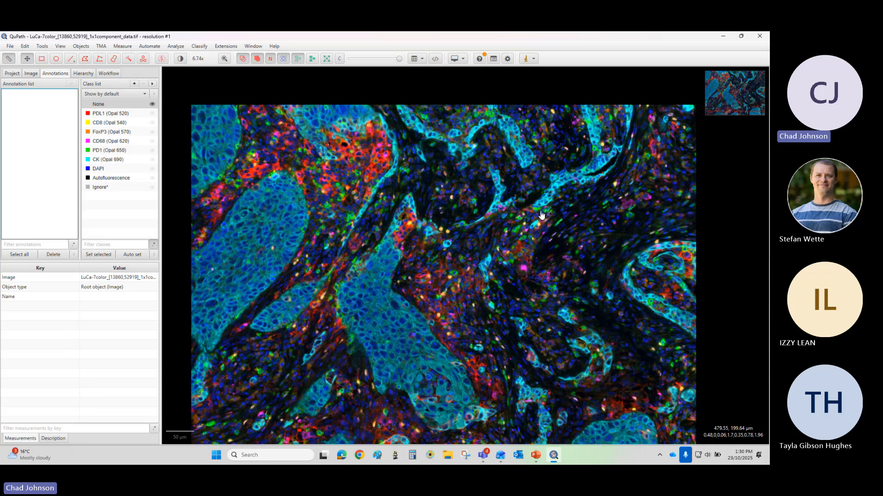
{"action": "scroll", "coordinate": [480, 284], "scroll_direction": "down", "scroll_amount": 4}
{"action": "scroll", "coordinate": [439, 324], "scroll_direction": "up", "scroll_amount": 4}
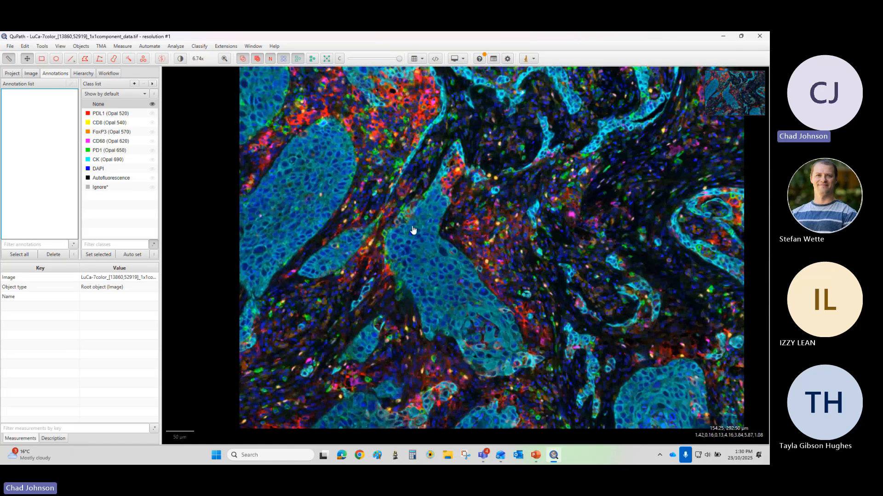
{"action": "scroll", "coordinate": [432, 232], "scroll_direction": "down", "scroll_amount": 2}
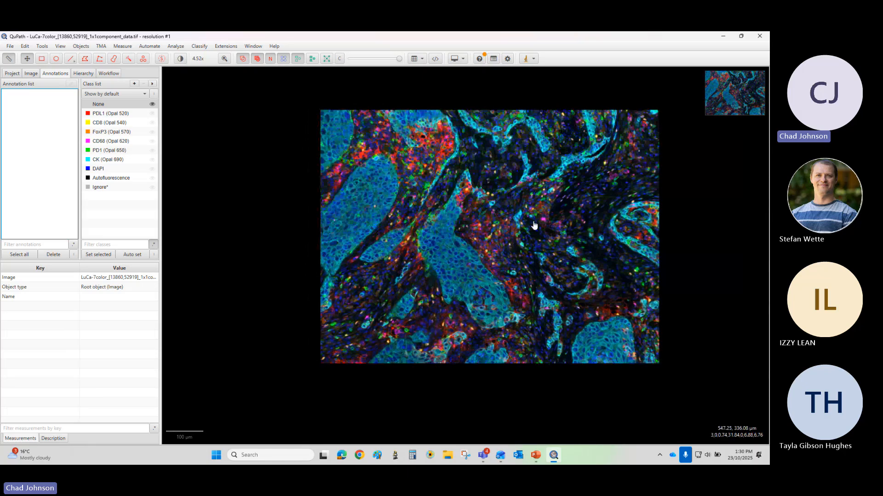
{"action": "scroll", "coordinate": [535, 226], "scroll_direction": "up", "scroll_amount": 2}
{"action": "scroll", "coordinate": [557, 215], "scroll_direction": "down", "scroll_amount": 2}
{"action": "scroll", "coordinate": [565, 211], "scroll_direction": "up", "scroll_amount": 2}
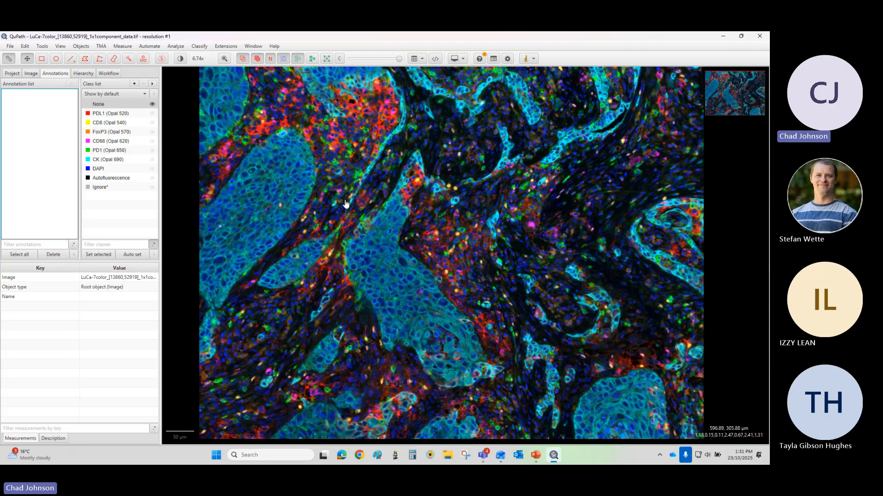
Step: Create duplicate channel training images of the 1x1 LuCa-7color image for all channels except DAPI and Autofluorescence
{"action": "left_click", "coordinate": [13, 74]}
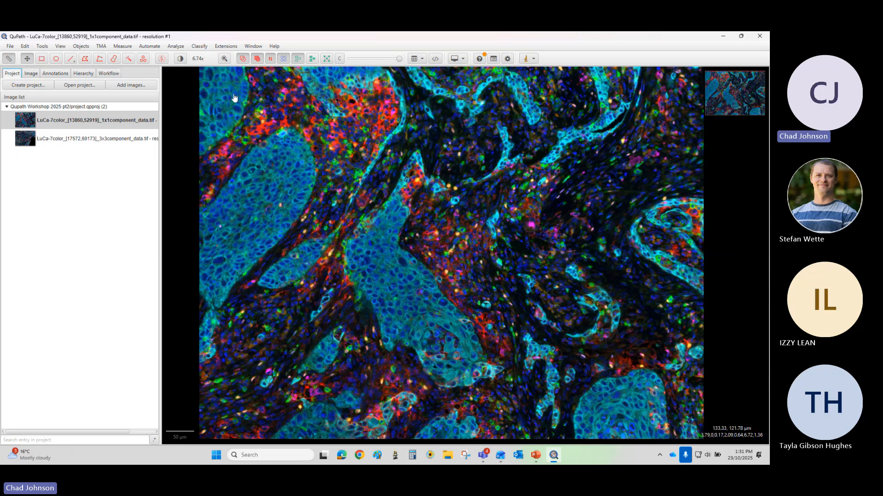
{"action": "left_click", "coordinate": [206, 47]}
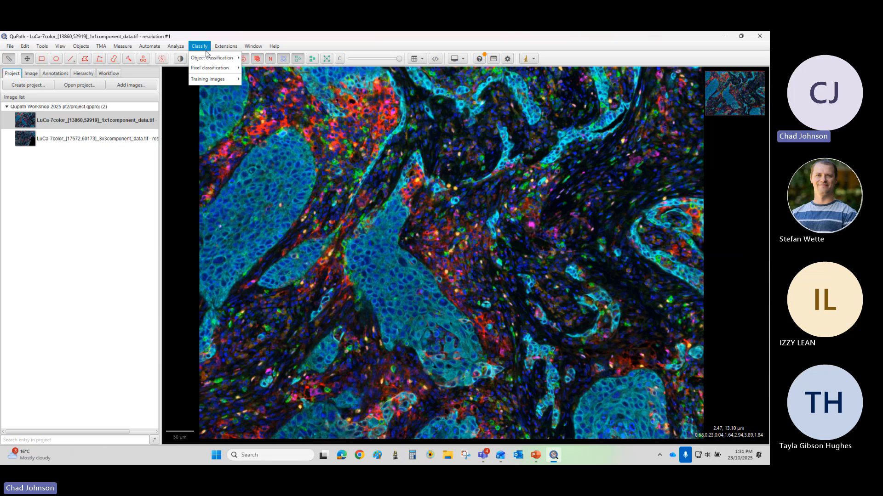
{"action": "mouse_move", "coordinate": [211, 82]}
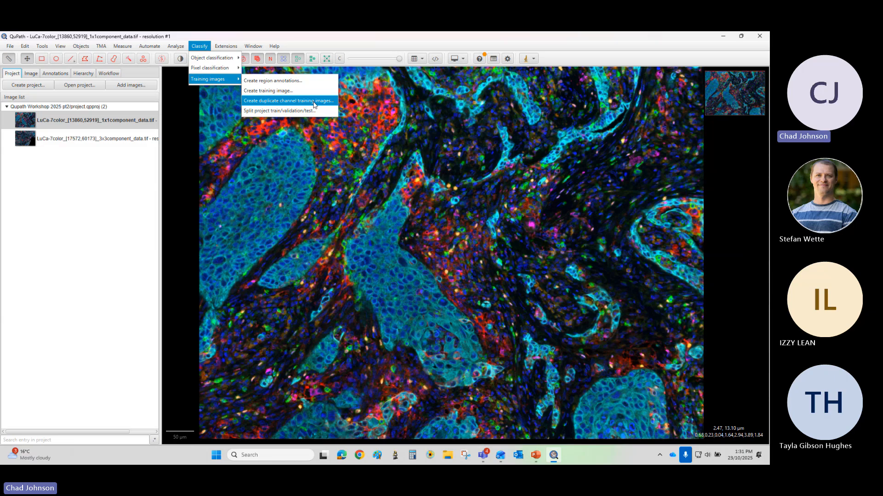
{"action": "left_click", "coordinate": [314, 103]}
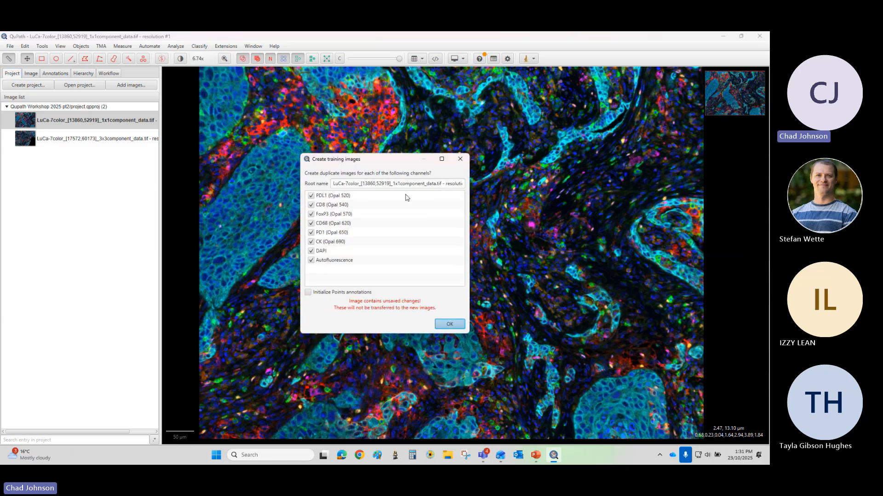
{"action": "left_click", "coordinate": [311, 261]}
{"action": "left_click", "coordinate": [311, 251]}
{"action": "left_click", "coordinate": [457, 328]}
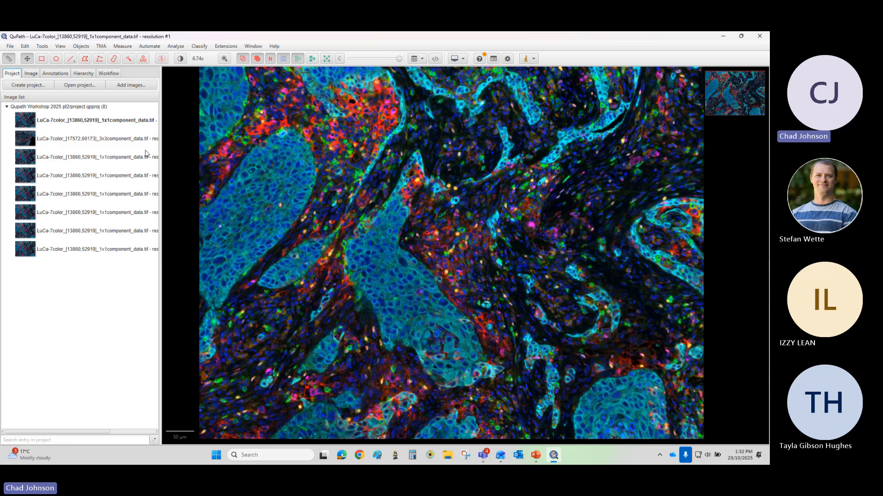
Step: Widen the project's image list to show the full names and go through the duplicate images of each channel
{"action": "left_click_drag", "start_coordinate": [181, 153], "coordinate": [239, 155]}
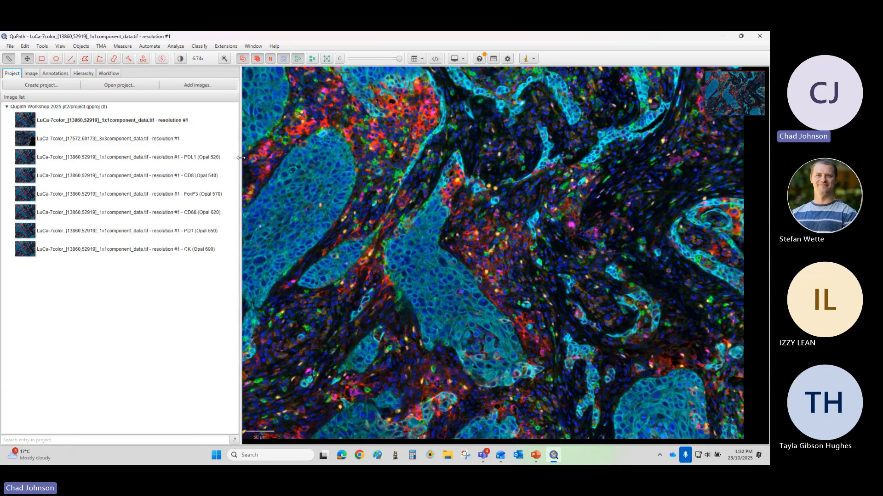
{"action": "left_click", "coordinate": [187, 160]}
{"action": "left_click", "coordinate": [185, 175]}
{"action": "left_click", "coordinate": [183, 192]}
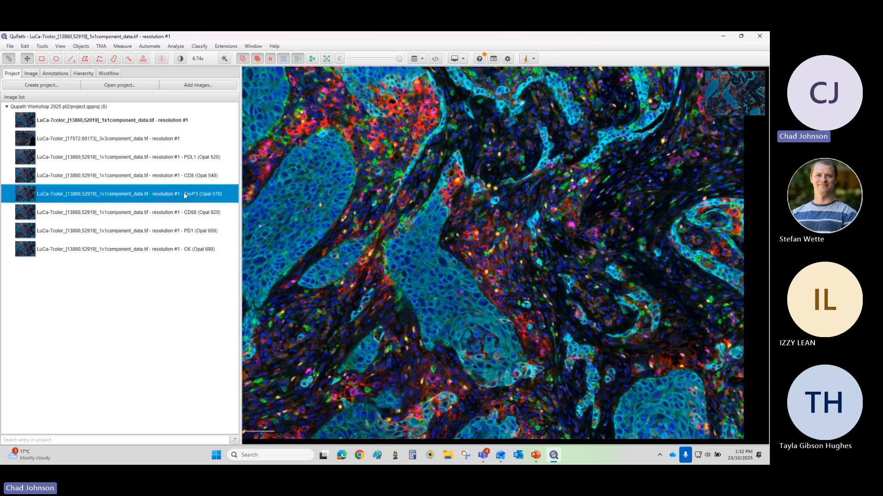
{"action": "left_click", "coordinate": [184, 212]}
{"action": "left_click", "coordinate": [186, 232]}
{"action": "left_click", "coordinate": [188, 252]}
Step: Open the PDL1 (Opal 520) duplicate image, saving the changes to the original image
{"action": "left_click", "coordinate": [157, 153]}
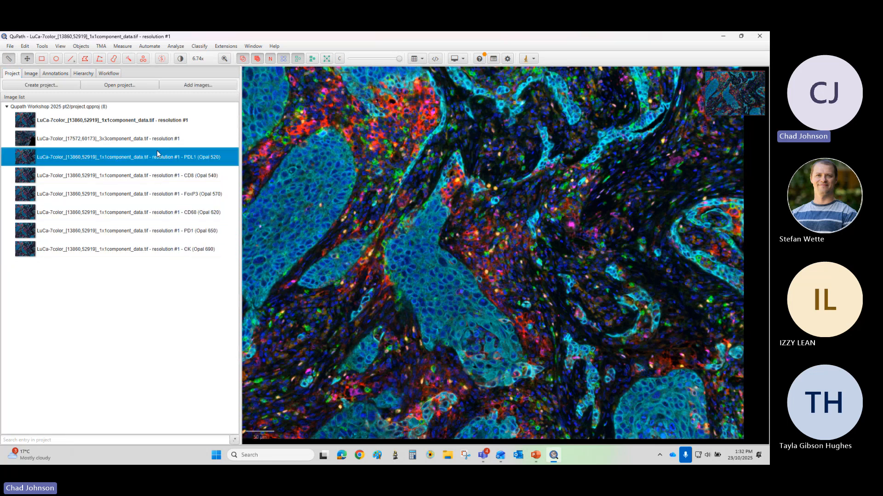
{"action": "double_click", "coordinate": [152, 156]}
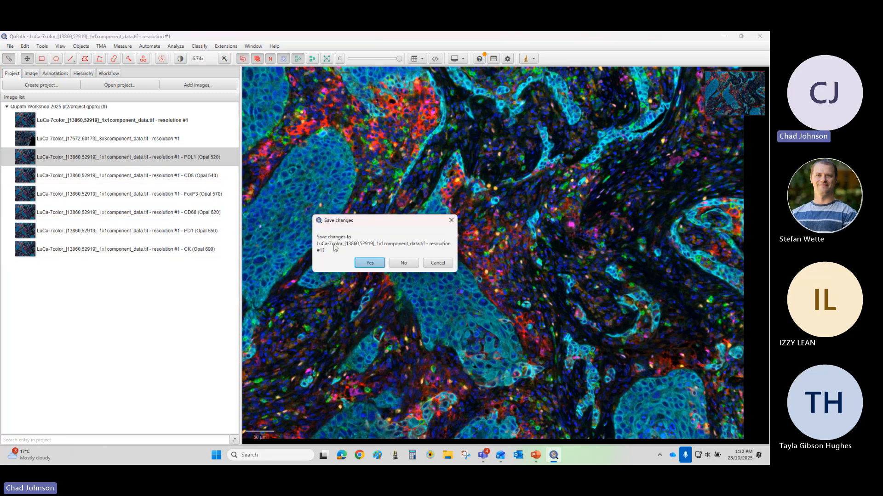
{"action": "left_click", "coordinate": [378, 262]}
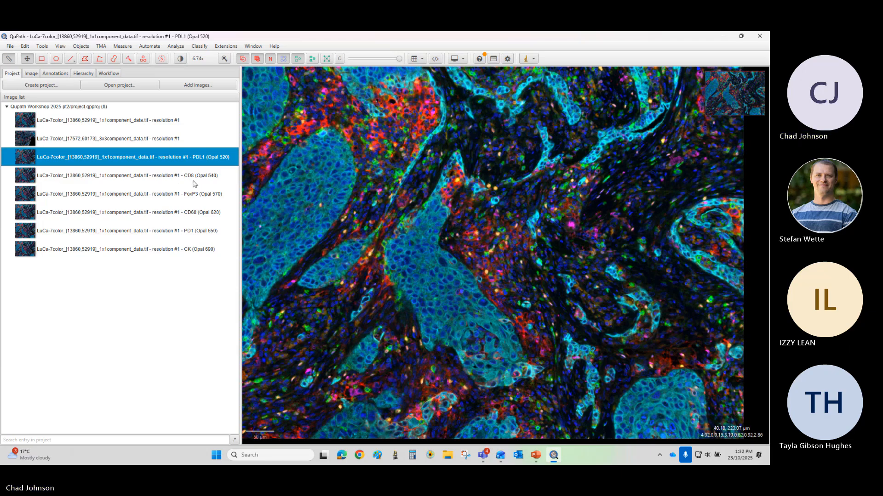
{"action": "scroll", "coordinate": [497, 233], "scroll_direction": "down", "scroll_amount": 1}
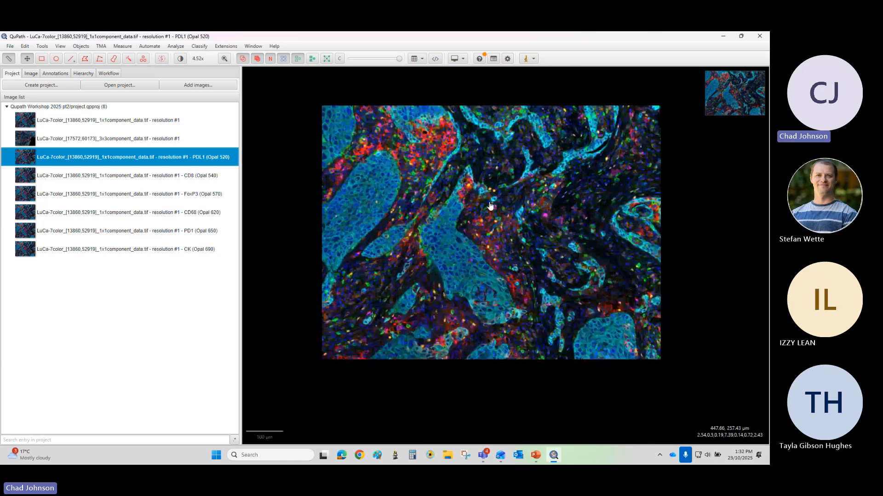
{"action": "scroll", "coordinate": [486, 152], "scroll_direction": "up", "scroll_amount": 1}
{"action": "scroll", "coordinate": [487, 152], "scroll_direction": "down", "scroll_amount": 1}
Step: Open the CD8 (Opal 540) duplicate image, saving the changes to the PDL1 duplicate
{"action": "left_click", "coordinate": [133, 178]}
{"action": "double_click", "coordinate": [157, 180]}
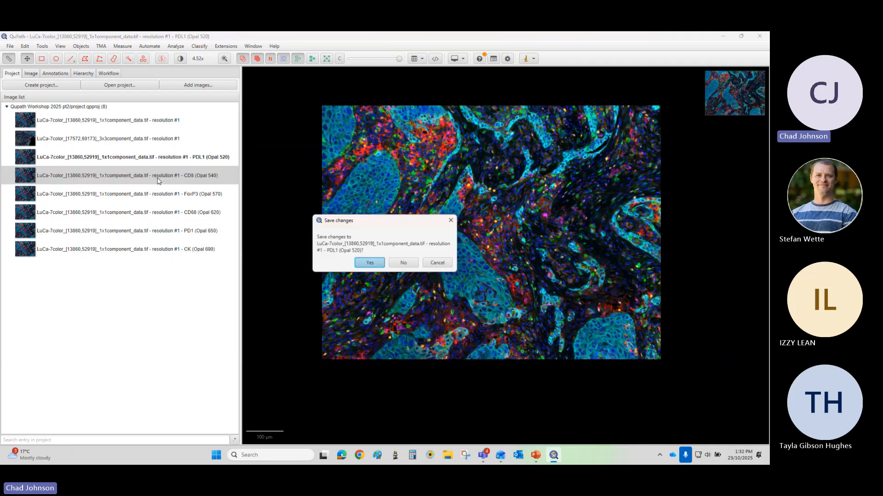
{"action": "left_click", "coordinate": [363, 263]}
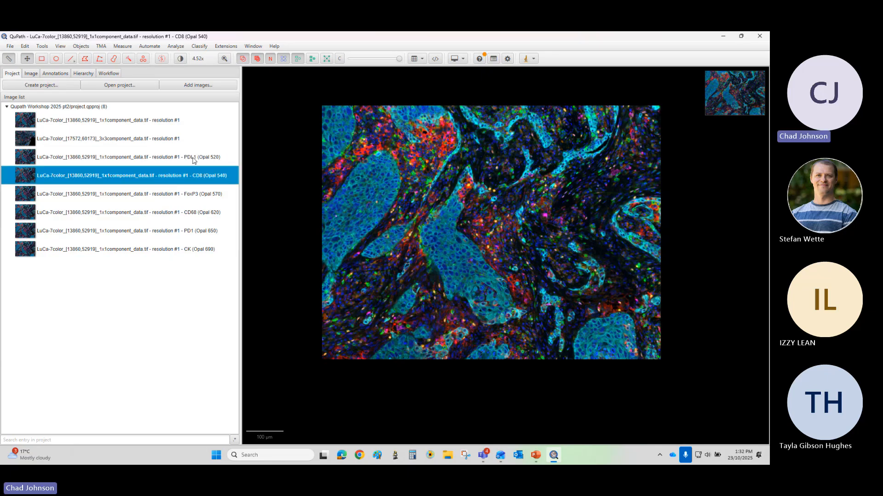
{"action": "mouse_move", "coordinate": [197, 160]}
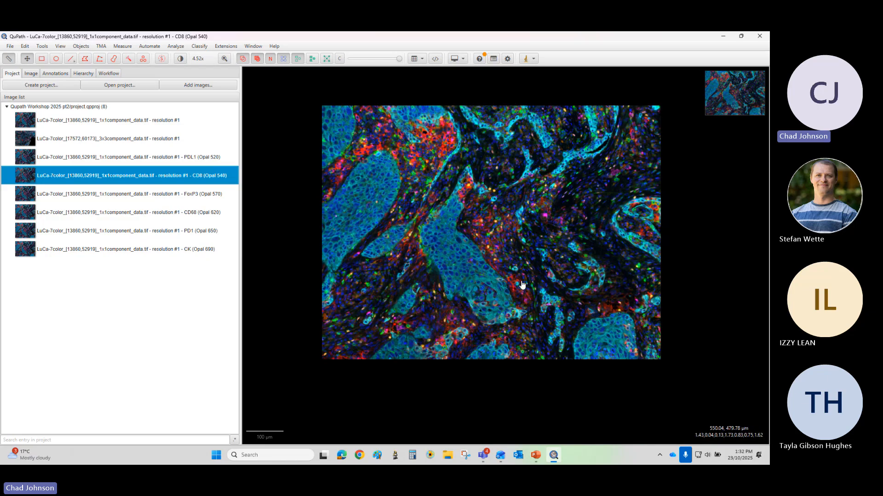
Step: Draw a rectangle annotation over the central area of the CD8 duplicate image
{"action": "scroll", "coordinate": [490, 171], "scroll_direction": "up", "scroll_amount": 2}
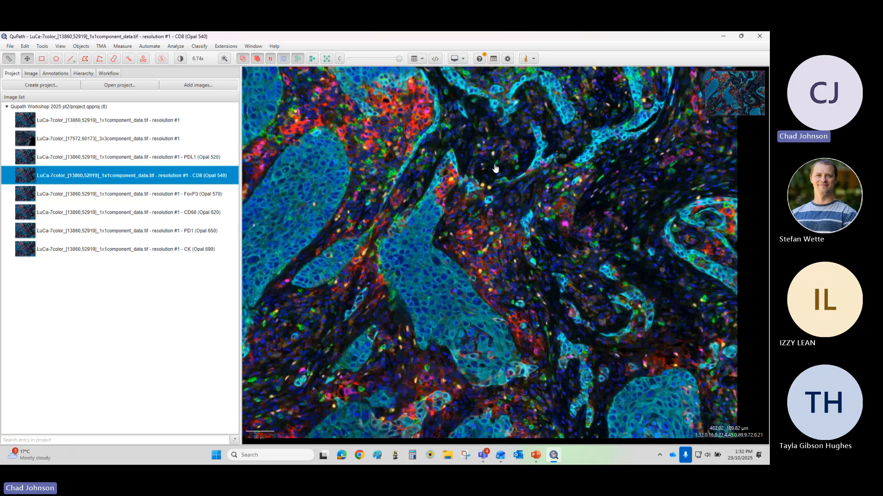
{"action": "scroll", "coordinate": [495, 168], "scroll_direction": "down", "scroll_amount": 2}
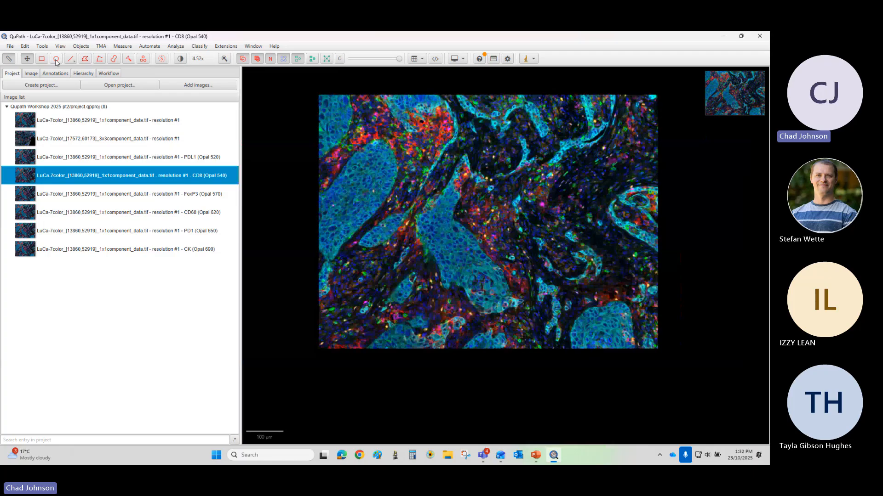
{"action": "left_click", "coordinate": [41, 59]}
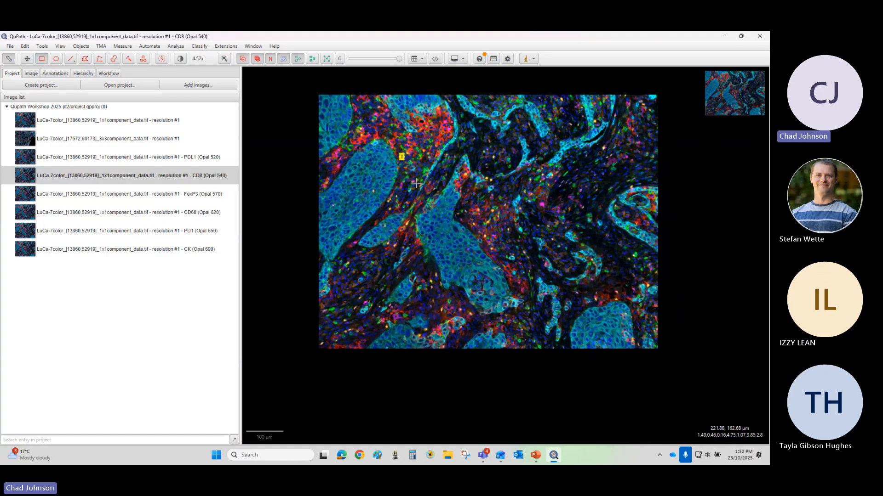
{"action": "mouse_move", "coordinate": [400, 154]}
{"action": "left_mouse_down"}
{"action": "mouse_move", "coordinate": [571, 320]}
{"action": "mouse_move", "coordinate": [586, 320]}
{"action": "mouse_move", "coordinate": [529, 319]}
{"action": "mouse_move", "coordinate": [606, 319]}
{"action": "mouse_move", "coordinate": [597, 321]}
{"action": "left_mouse_up"}
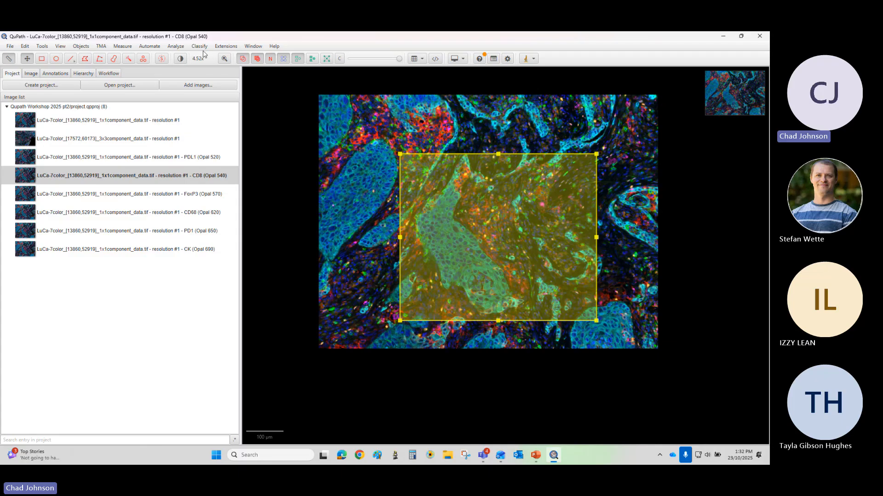
Step: Open the cell detection settings for the rectangle and keep DAPI as the detection channel
{"action": "left_click", "coordinate": [180, 47]}
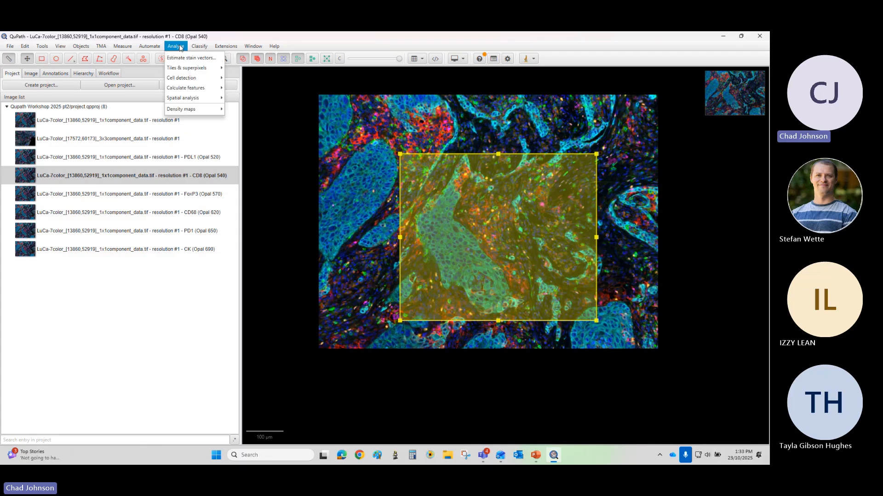
{"action": "mouse_move", "coordinate": [187, 82]}
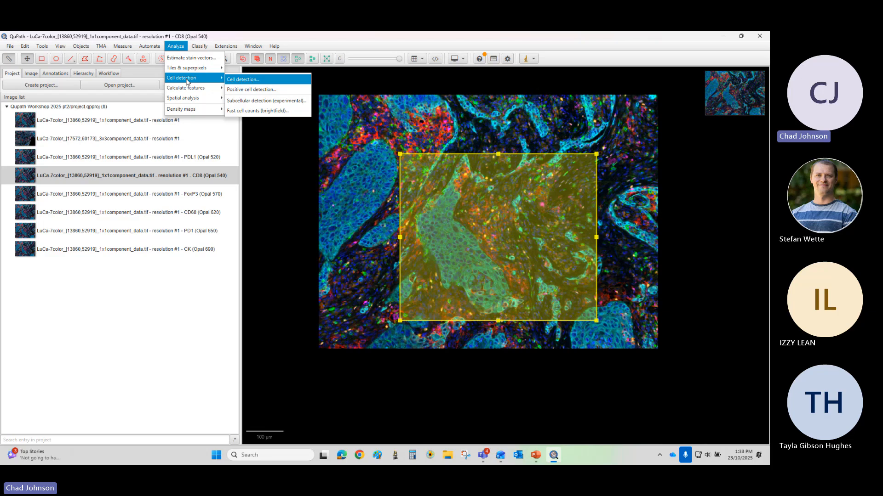
{"action": "left_click", "coordinate": [239, 81]}
{"action": "left_click_drag", "start_coordinate": [394, 100], "coordinate": [314, 109]}
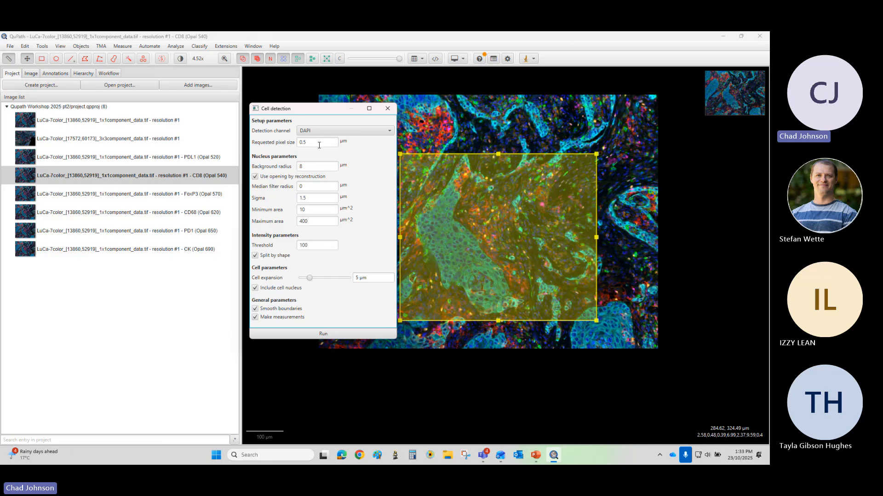
{"action": "left_click", "coordinate": [318, 131]}
{"action": "left_click", "coordinate": [306, 200]}
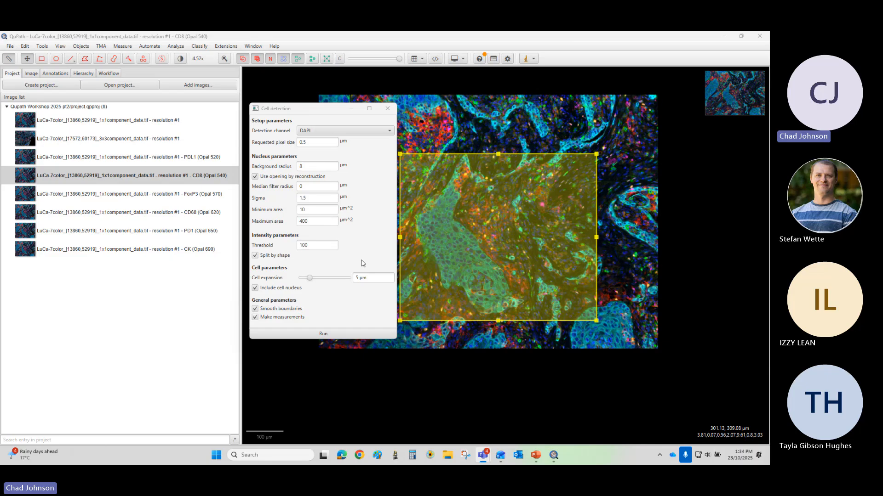
Step: Set the intensity threshold for cell detection to 0.5
{"action": "left_click", "coordinate": [329, 245]}
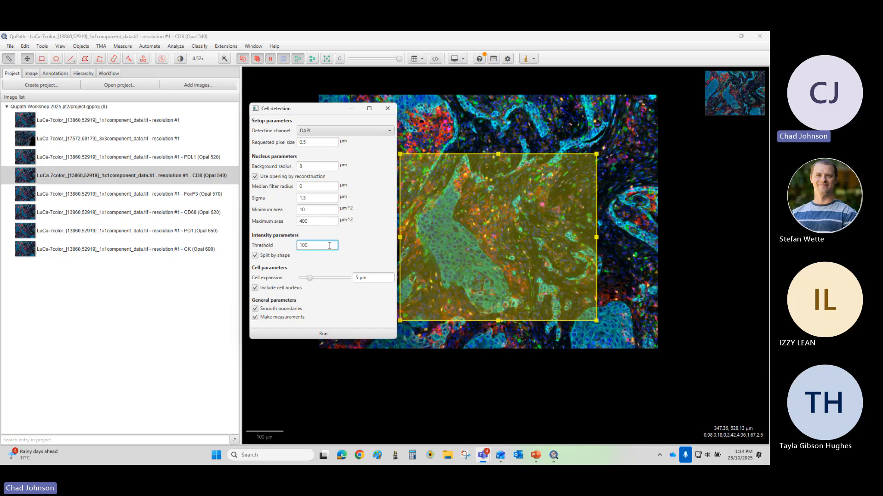
{"action": "double_click", "coordinate": [329, 245]}
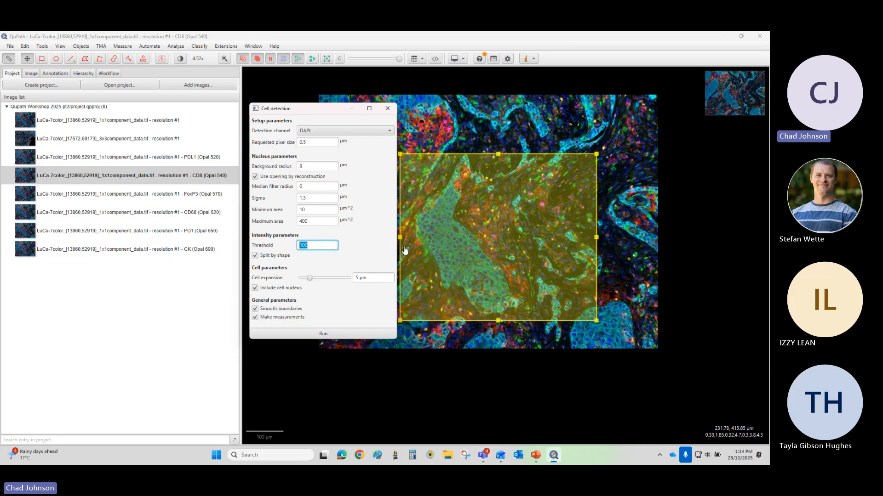
{"action": "type", "text": "0.5"}
{"action": "scroll", "coordinate": [487, 266], "scroll_direction": "up", "scroll_amount": 3}
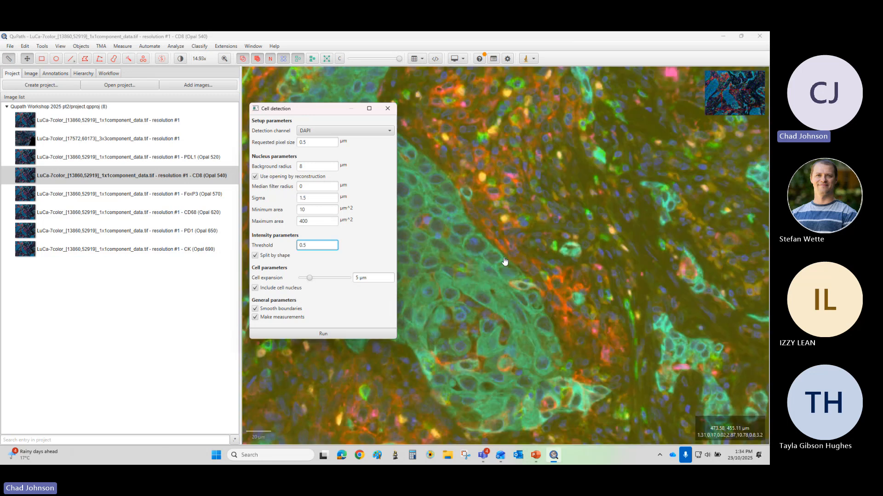
{"action": "scroll", "coordinate": [501, 257], "scroll_direction": "down", "scroll_amount": 2}
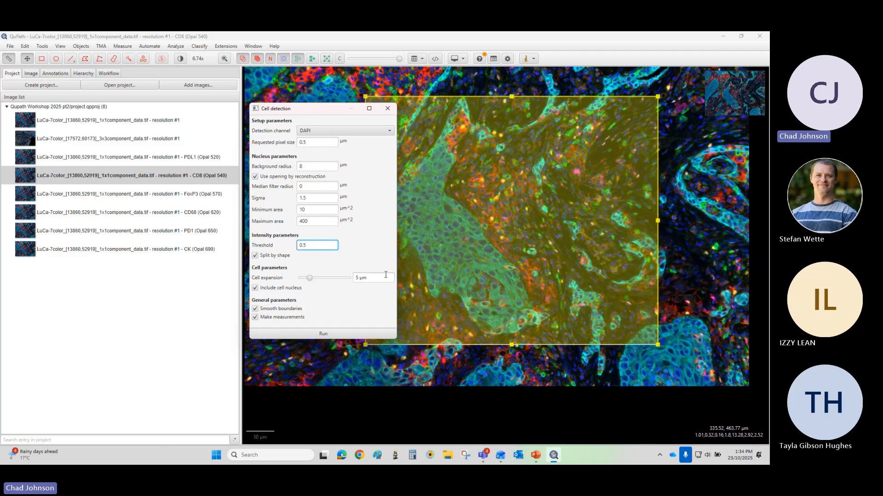
{"action": "left_click", "coordinate": [255, 288]}
{"action": "left_click", "coordinate": [271, 289]}
{"action": "left_click", "coordinate": [61, 46]}
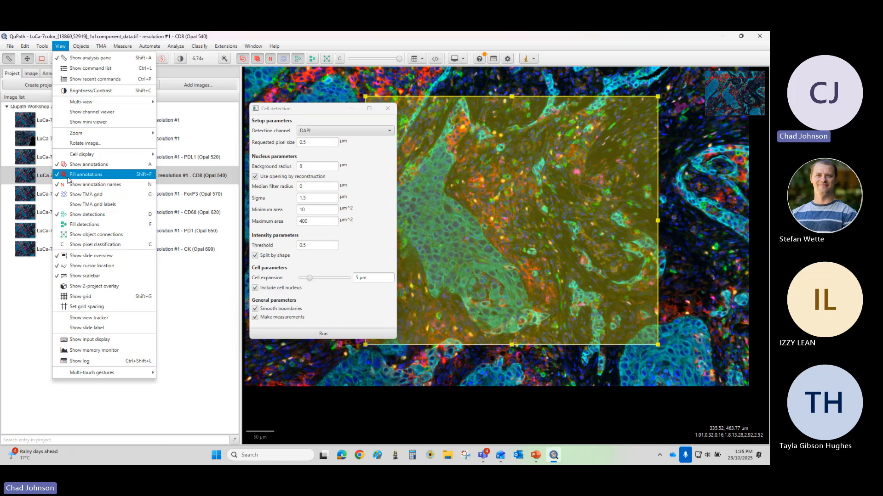
{"action": "mouse_move", "coordinate": [80, 158]}
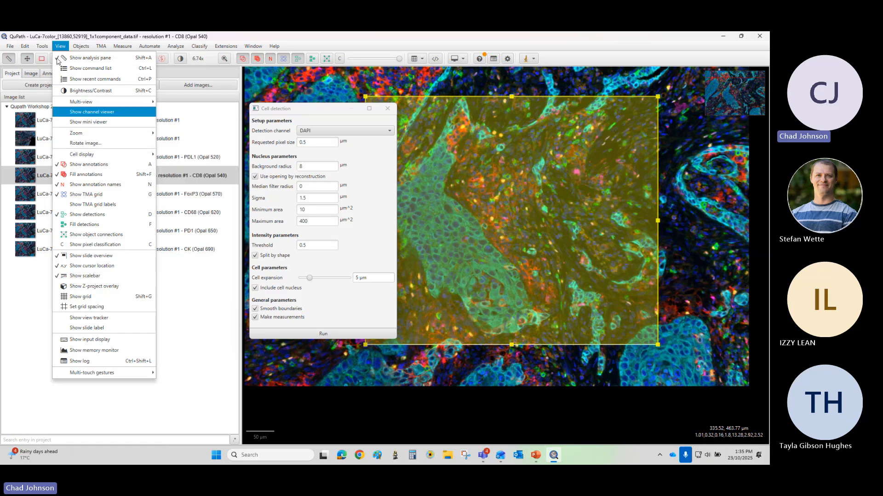
{"action": "left_click", "coordinate": [60, 46]}
{"action": "left_click", "coordinate": [60, 46]}
{"action": "left_click", "coordinate": [60, 47]}
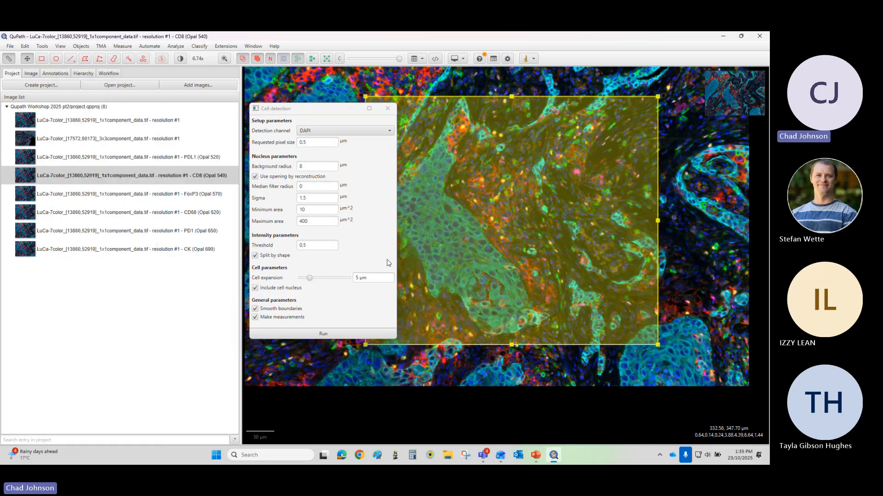
Step: Turn off including the cell nucleus in the cell detection and keep smooth boundaries enabled
{"action": "left_click", "coordinate": [256, 289]}
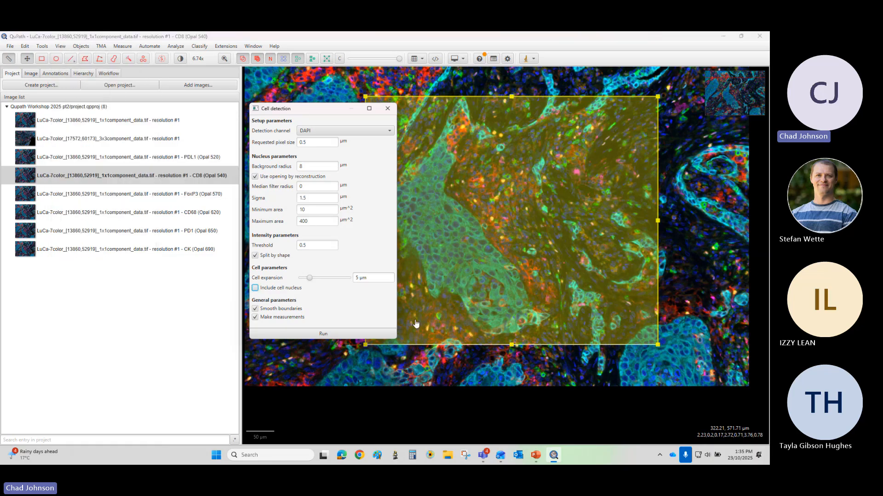
{"action": "left_click", "coordinate": [255, 310]}
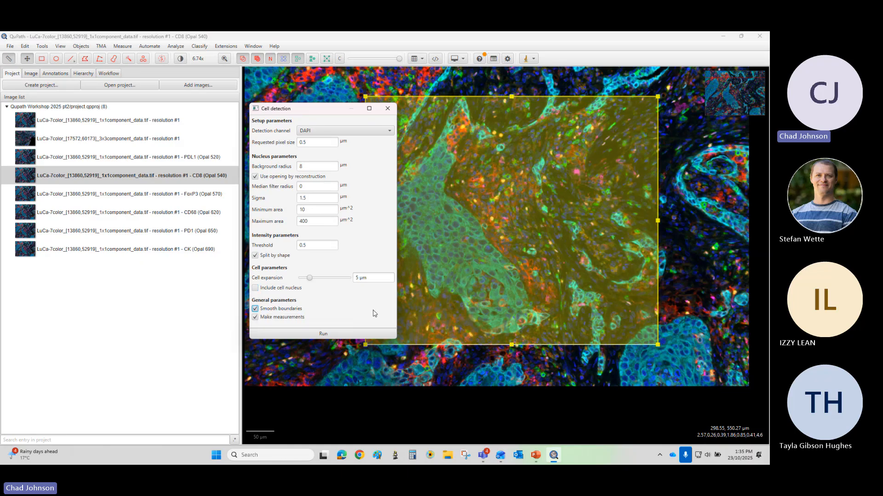
Step: Run DAPI cell detection on the rectangle with smooth boundaries and measurements enabled
{"action": "left_click", "coordinate": [268, 311]}
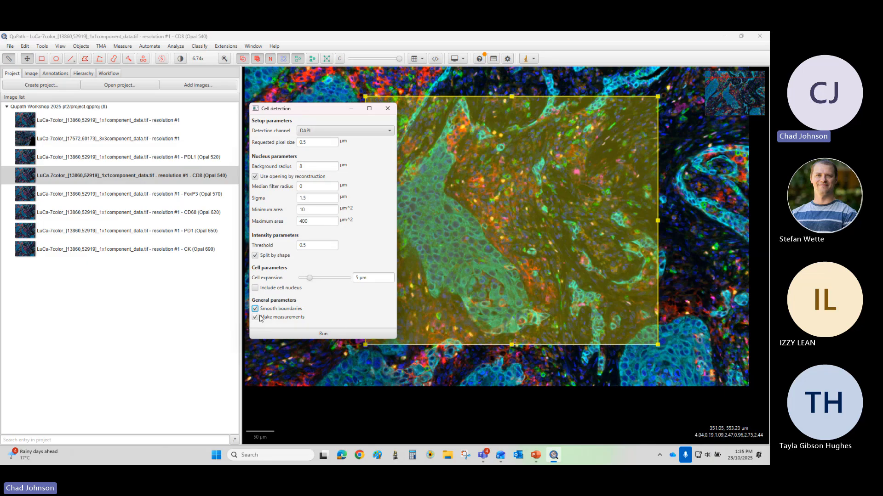
{"action": "left_click", "coordinate": [329, 334]}
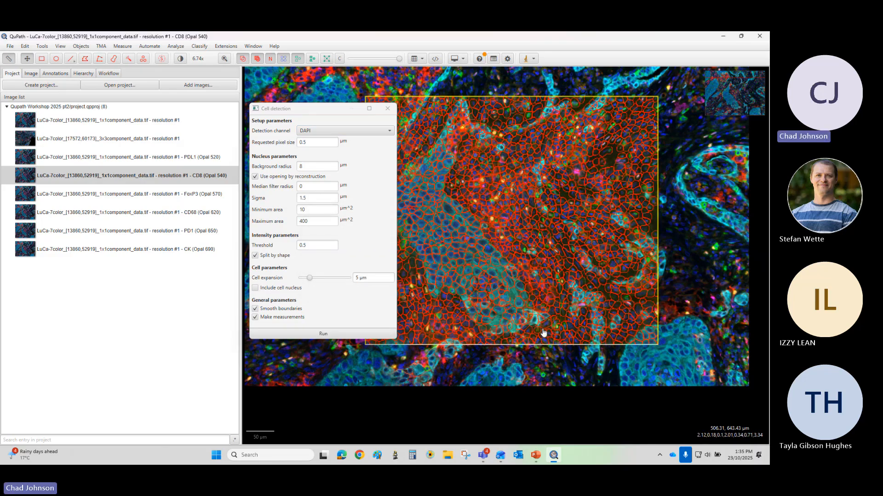
Step: Examine the detected cell outlines across the rectangle at several magnifications, in both the tumour and the surrounding areas
{"action": "scroll", "coordinate": [543, 332], "scroll_direction": "up", "scroll_amount": 5}
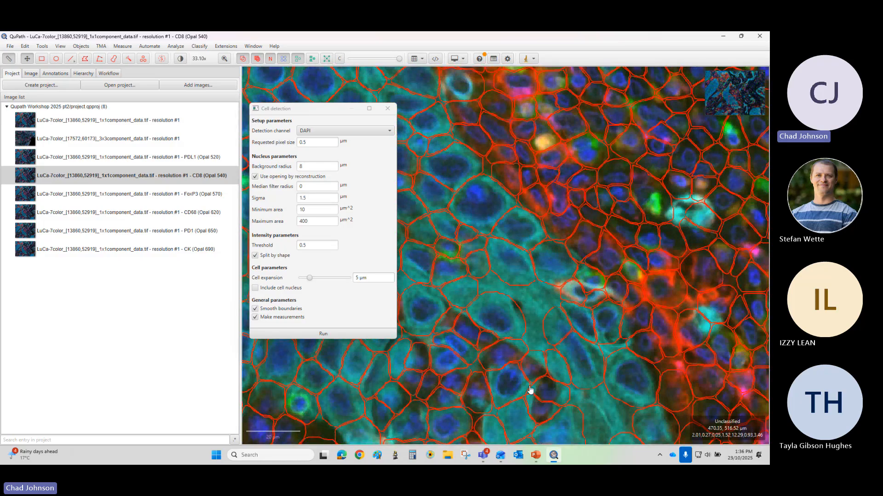
{"action": "scroll", "coordinate": [460, 399], "scroll_direction": "down", "scroll_amount": 2}
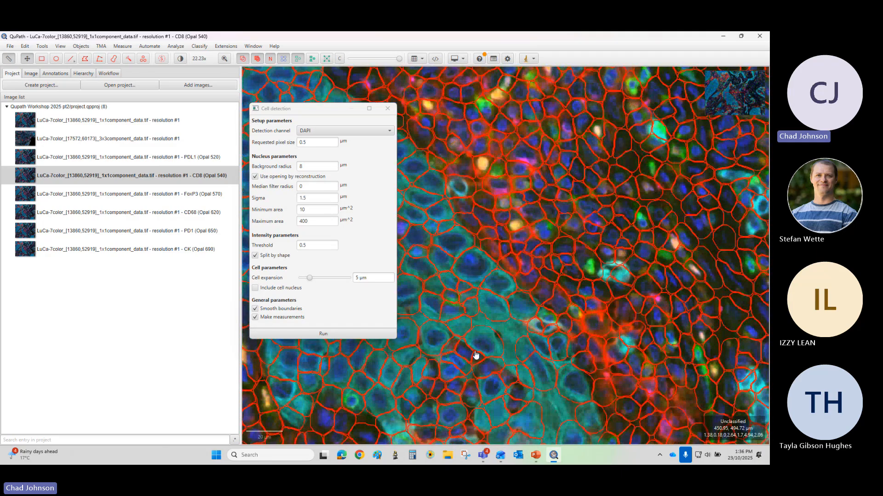
{"action": "scroll", "coordinate": [475, 367], "scroll_direction": "down", "scroll_amount": 3}
{"action": "scroll", "coordinate": [520, 228], "scroll_direction": "up", "scroll_amount": 9}
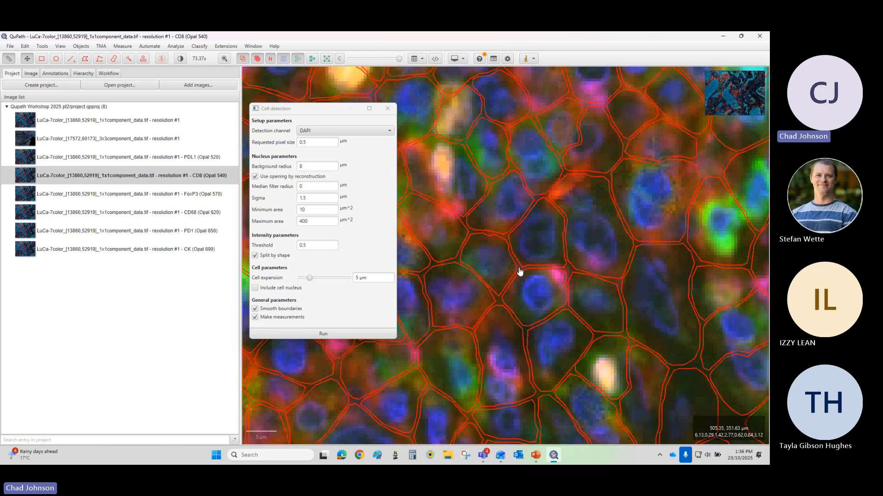
{"action": "scroll", "coordinate": [529, 281], "scroll_direction": "down", "scroll_amount": 3}
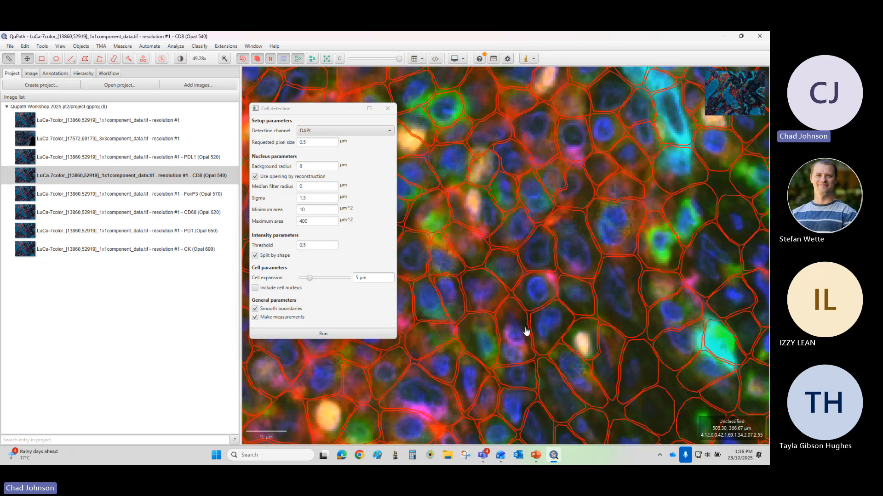
{"action": "scroll", "coordinate": [490, 134], "scroll_direction": "up", "scroll_amount": 3}
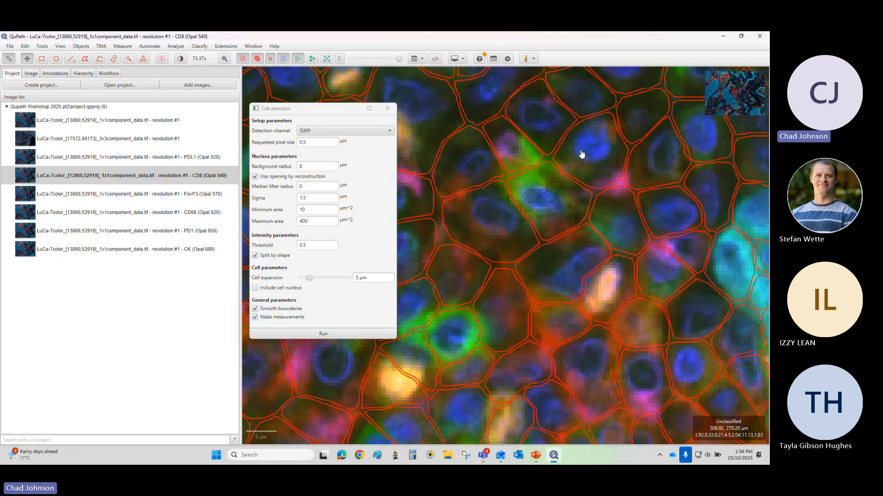
{"action": "left_click_drag", "start_coordinate": [332, 113], "coordinate": [162, 166]}
{"action": "scroll", "coordinate": [284, 243], "scroll_direction": "down", "scroll_amount": 5}
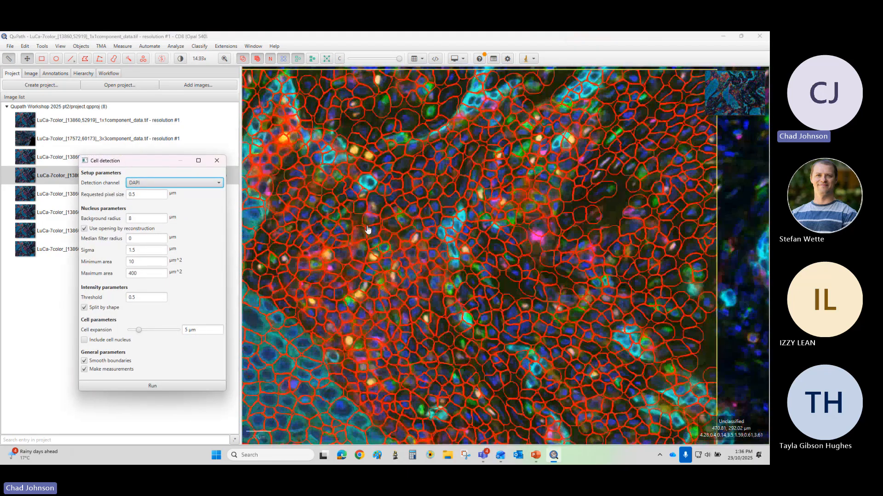
{"action": "scroll", "coordinate": [285, 242], "scroll_direction": "up", "scroll_amount": 5}
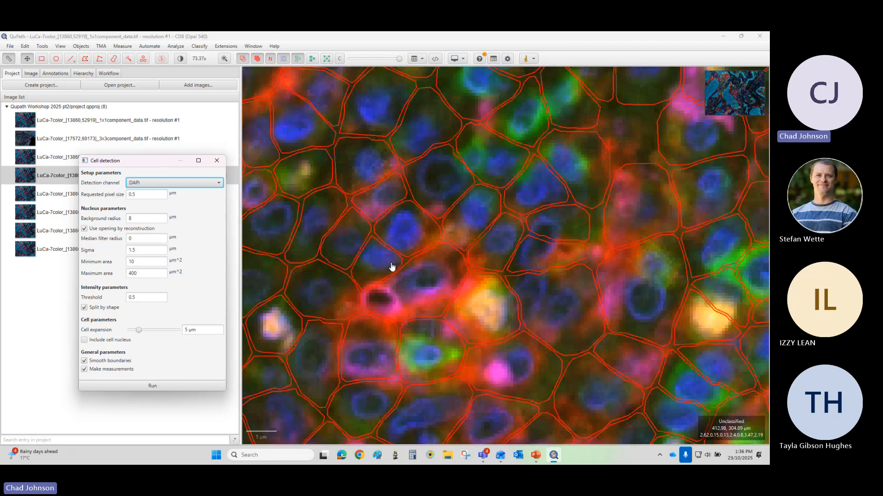
{"action": "scroll", "coordinate": [339, 315], "scroll_direction": "down", "scroll_amount": 5}
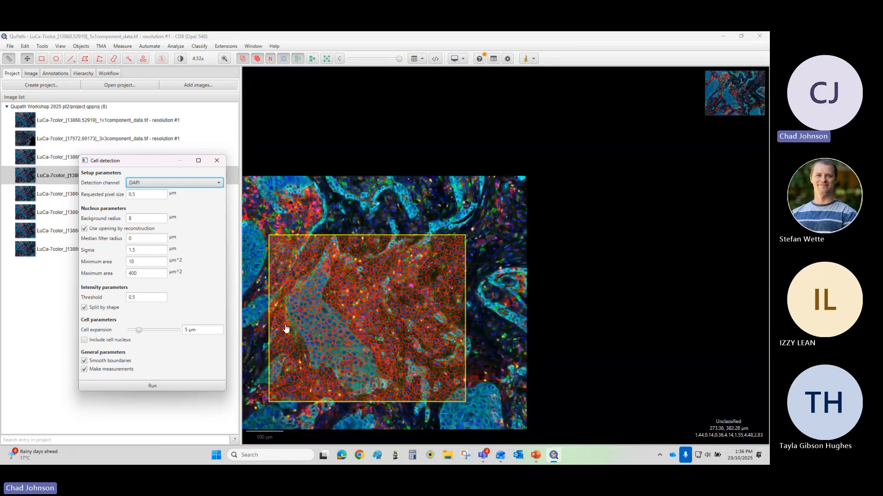
{"action": "scroll", "coordinate": [544, 315], "scroll_direction": "up", "scroll_amount": 3}
{"action": "scroll", "coordinate": [543, 315], "scroll_direction": "up", "scroll_amount": 1}
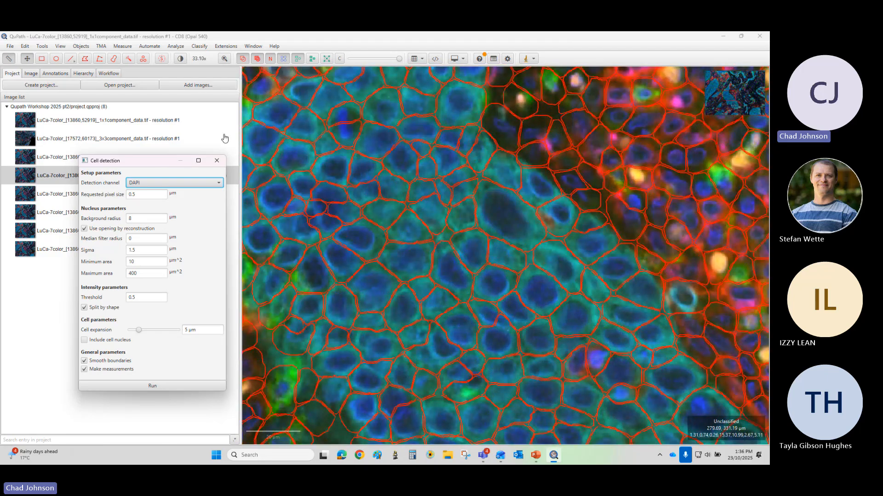
Step: Open the brightness and contrast settings and hide every channel except DAPI
{"action": "left_click", "coordinate": [180, 59]}
{"action": "left_click_drag", "start_coordinate": [342, 74], "coordinate": [108, 104]}
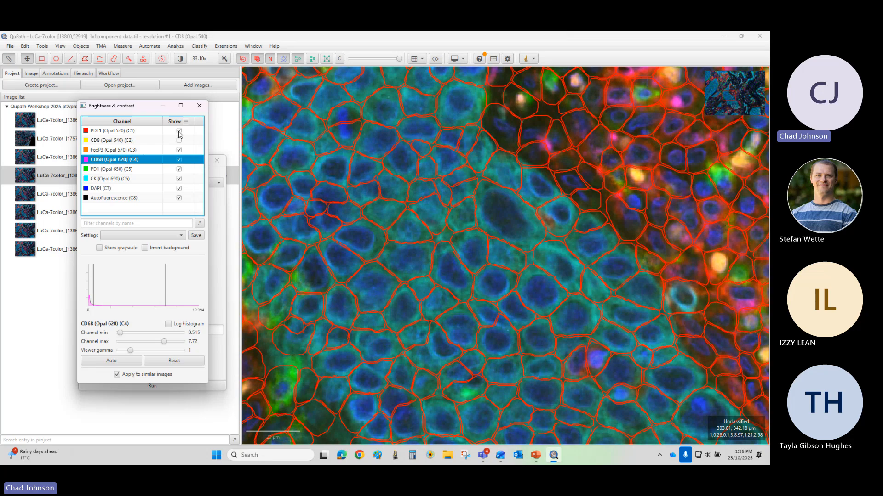
{"action": "left_click", "coordinate": [178, 131]}
{"action": "left_click", "coordinate": [179, 150]}
{"action": "left_click", "coordinate": [179, 159]}
{"action": "left_click", "coordinate": [179, 169]}
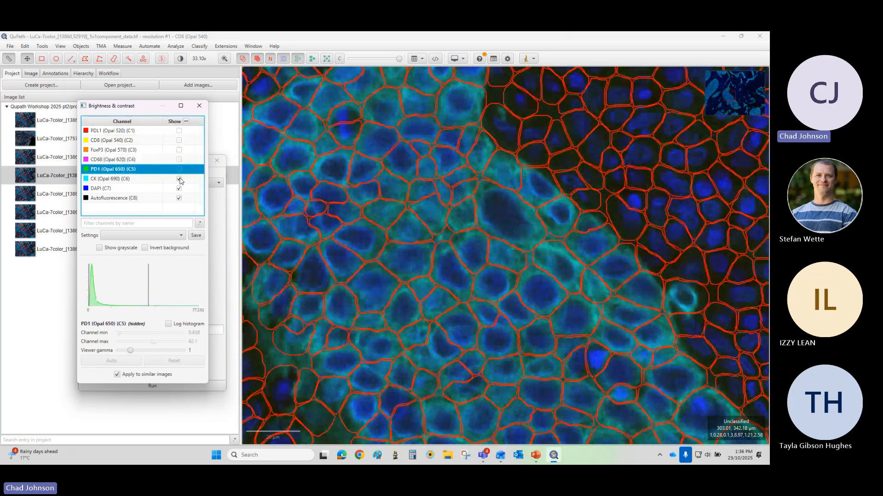
{"action": "left_click", "coordinate": [179, 179]}
{"action": "left_click", "coordinate": [179, 198]}
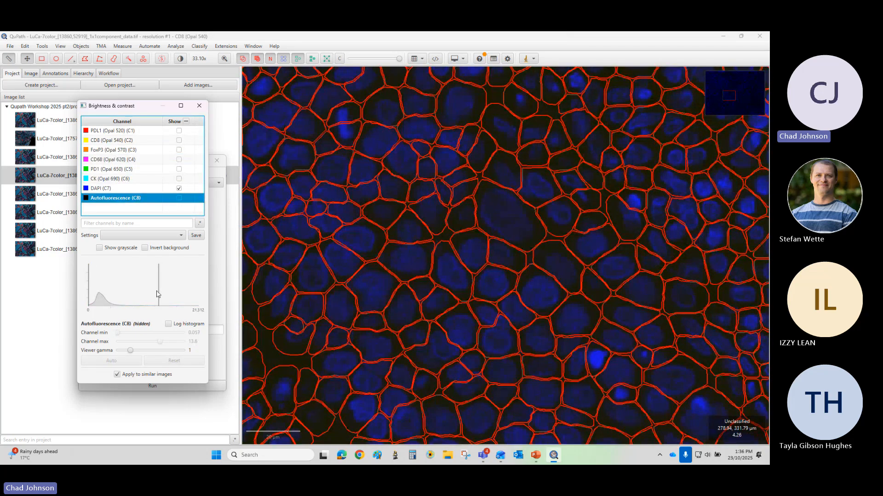
Step: Brighten DAPI to a channel maximum of 5.55 to compare nuclei with the cell outlines, and dim it to a maximum of 14.4
{"action": "left_click", "coordinate": [124, 190]}
{"action": "left_click_drag", "start_coordinate": [149, 274], "coordinate": [110, 268]}
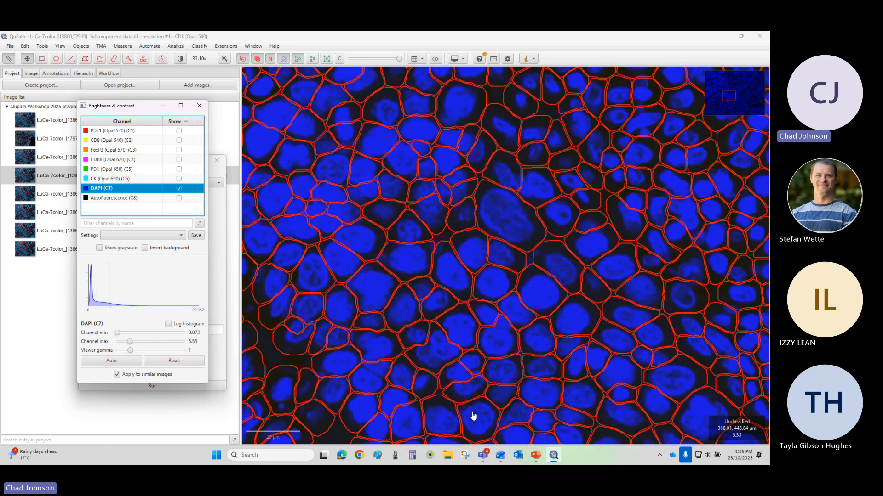
{"action": "left_click_drag", "start_coordinate": [128, 110], "coordinate": [235, 85]}
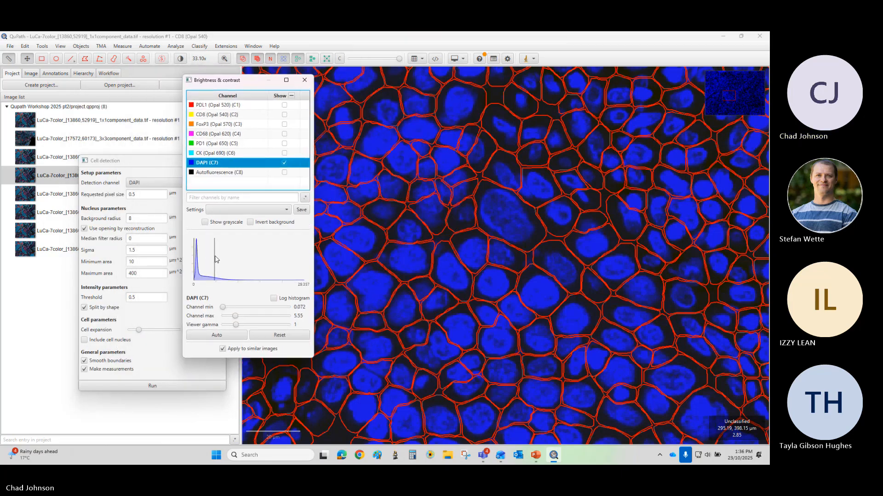
{"action": "left_click_drag", "start_coordinate": [215, 256], "coordinate": [248, 256]}
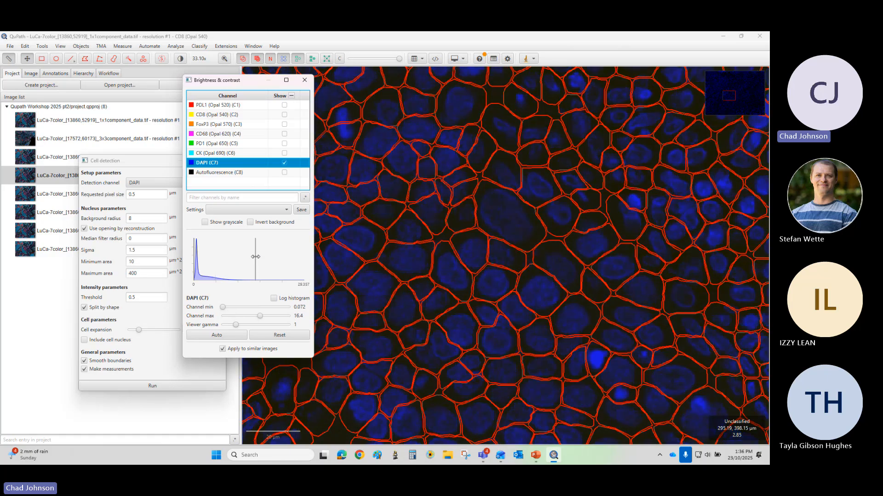
Step: Close the cell detection settings and switch the displayed channel from DAPI to CD8 (Opal 540) only
{"action": "left_click_drag", "start_coordinate": [139, 165], "coordinate": [113, 133]}
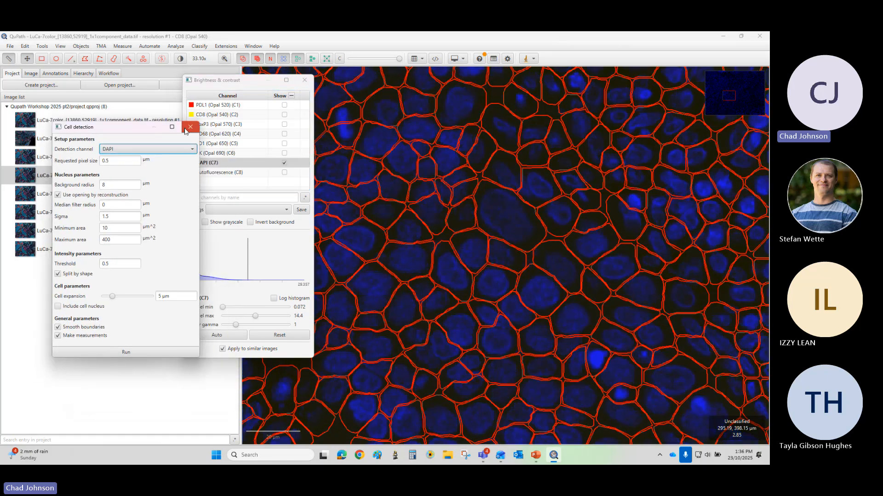
{"action": "left_click", "coordinate": [191, 128]}
{"action": "left_click_drag", "start_coordinate": [248, 85], "coordinate": [363, 106]}
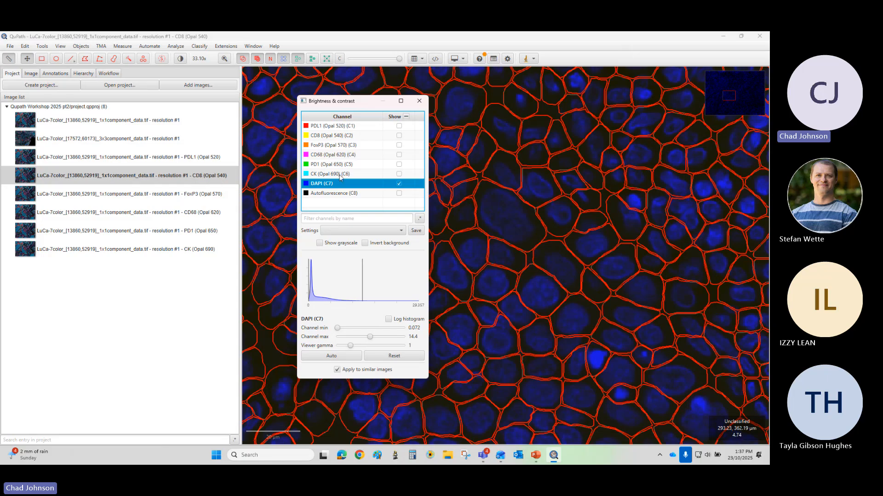
{"action": "left_click", "coordinate": [399, 184]}
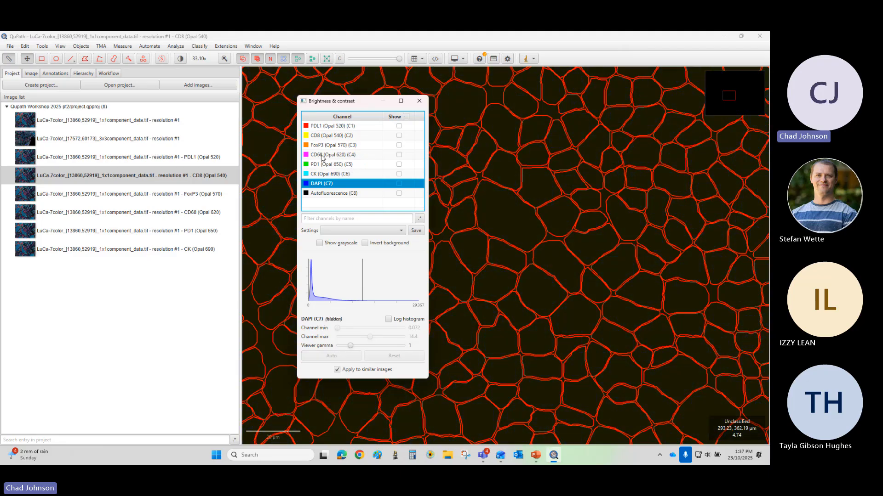
{"action": "left_click", "coordinate": [399, 135]}
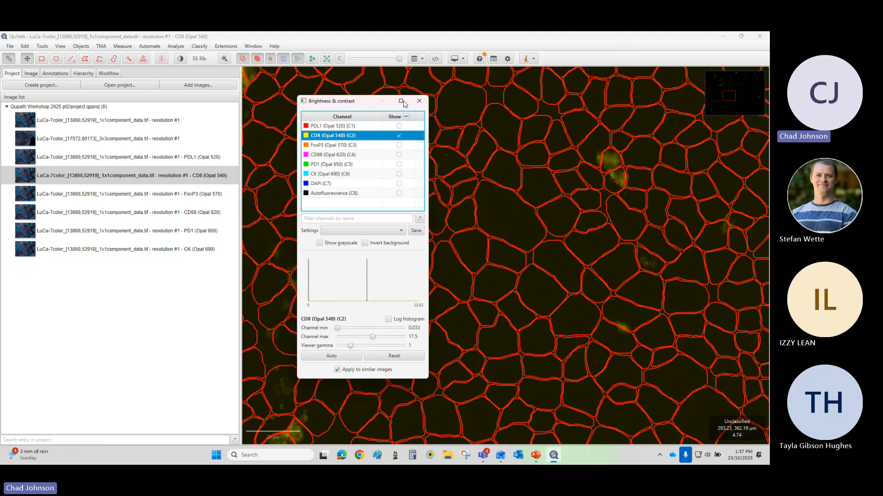
Step: Brighten the CD8 (Opal 540) channel by setting its display maximum to about 7.42
{"action": "left_click_drag", "start_coordinate": [362, 105], "coordinate": [134, 132]}
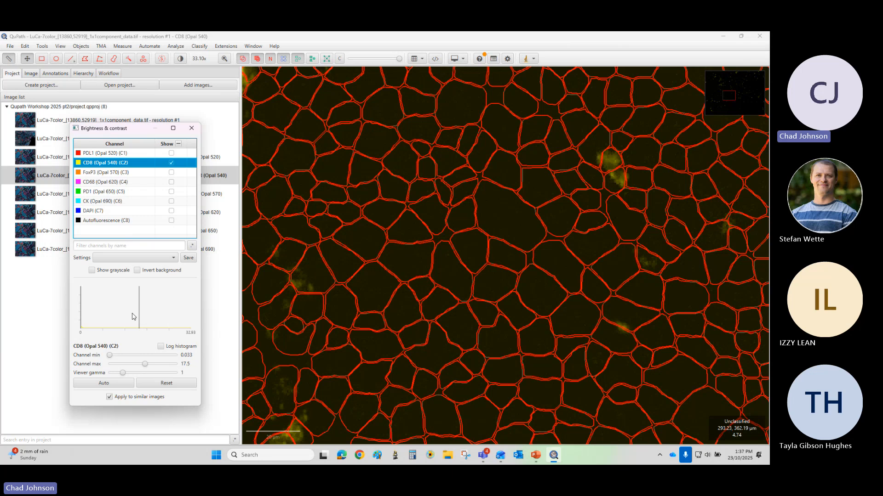
{"action": "left_click_drag", "start_coordinate": [139, 313], "coordinate": [105, 313]}
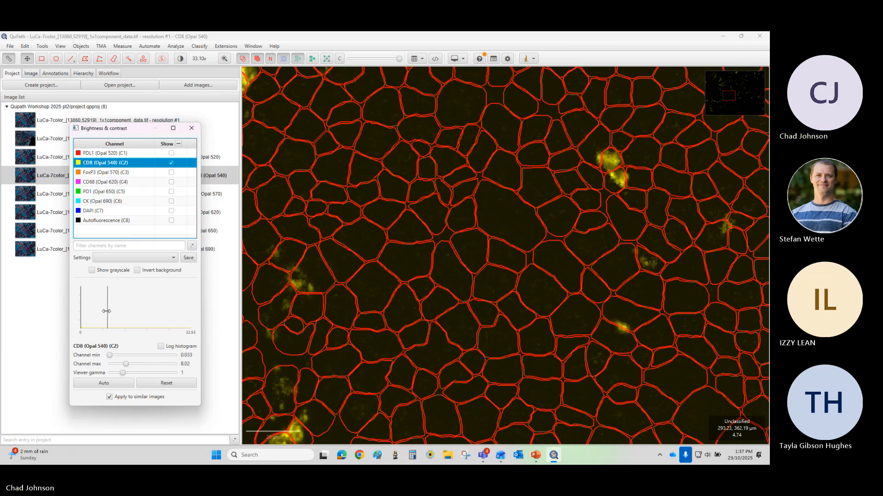
{"action": "scroll", "coordinate": [332, 310], "scroll_direction": "down", "scroll_amount": 3}
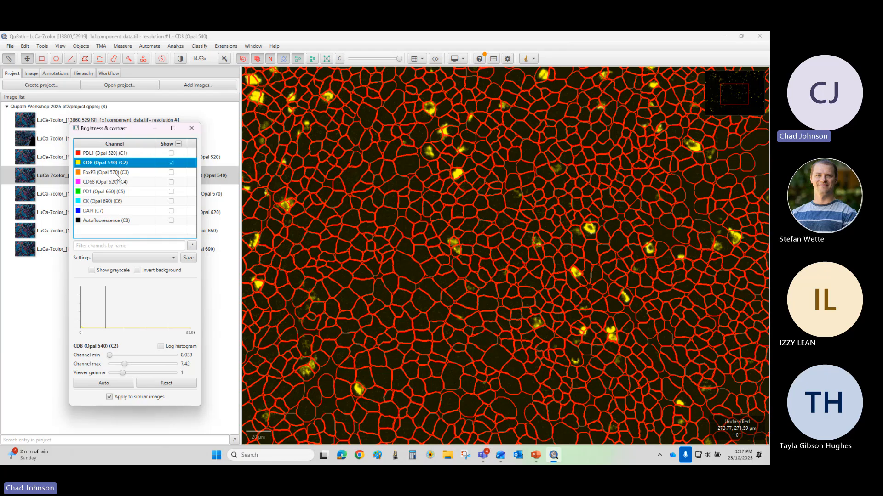
Step: Show FoxP3 (Opal 570) alongside CD8 for comparison, hide it again and reselect the CD8 channel
{"action": "left_click", "coordinate": [171, 173]}
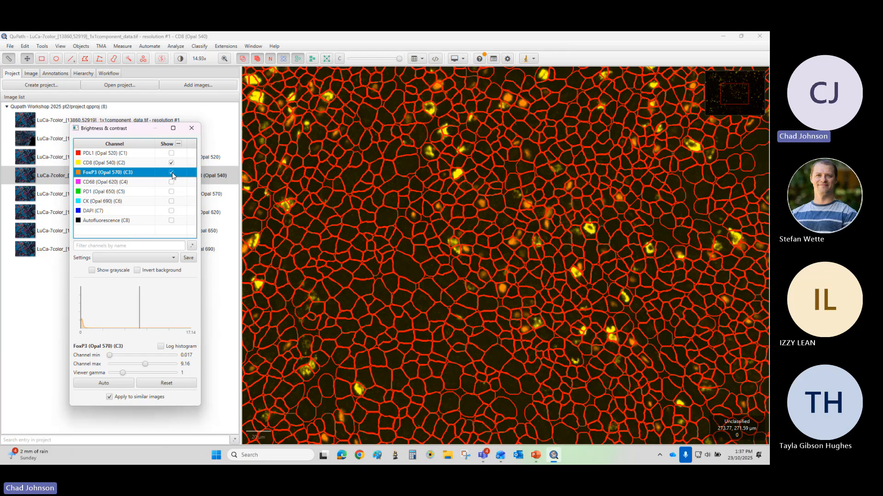
{"action": "left_click", "coordinate": [172, 174]}
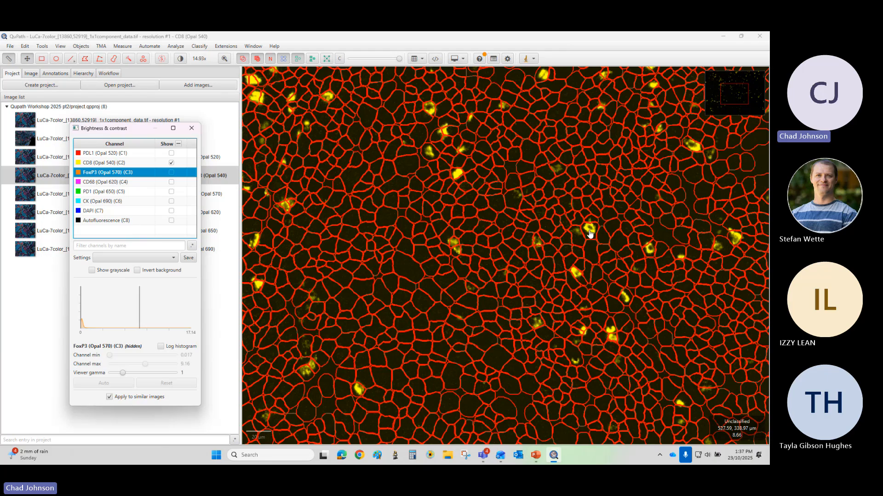
{"action": "left_click", "coordinate": [120, 164]}
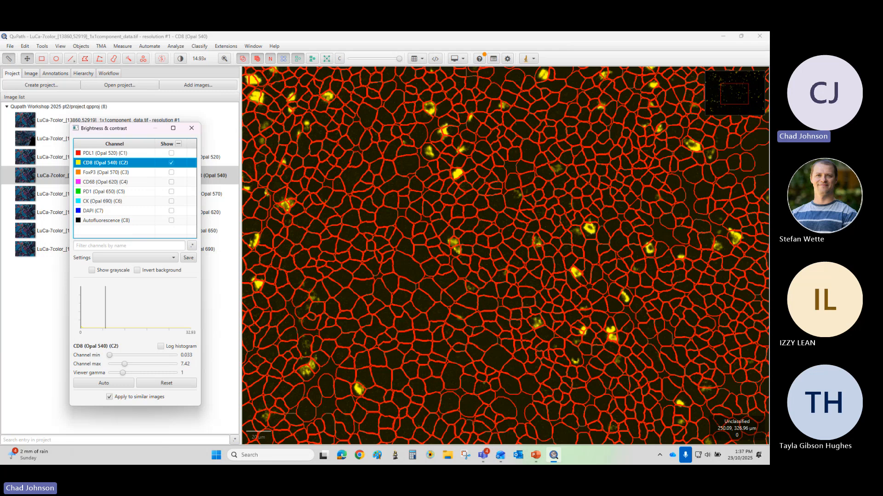
{"action": "left_click_drag", "start_coordinate": [122, 130], "coordinate": [98, 153]}
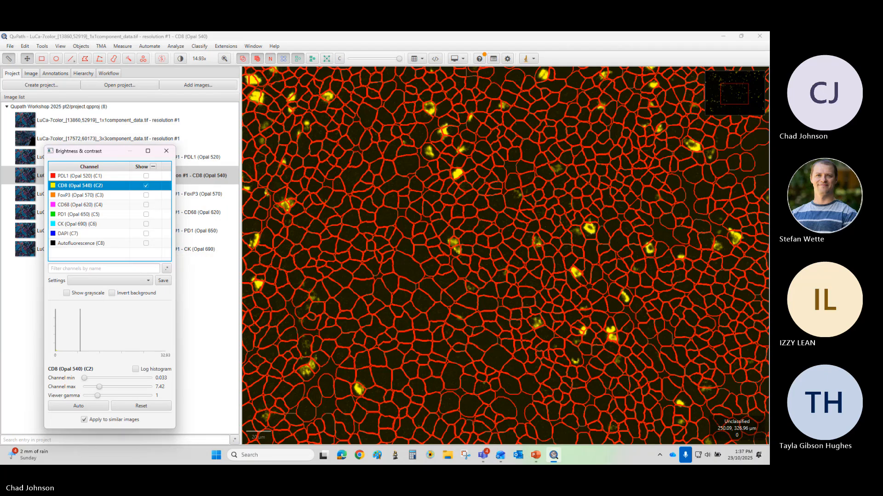
{"action": "left_click", "coordinate": [200, 47]}
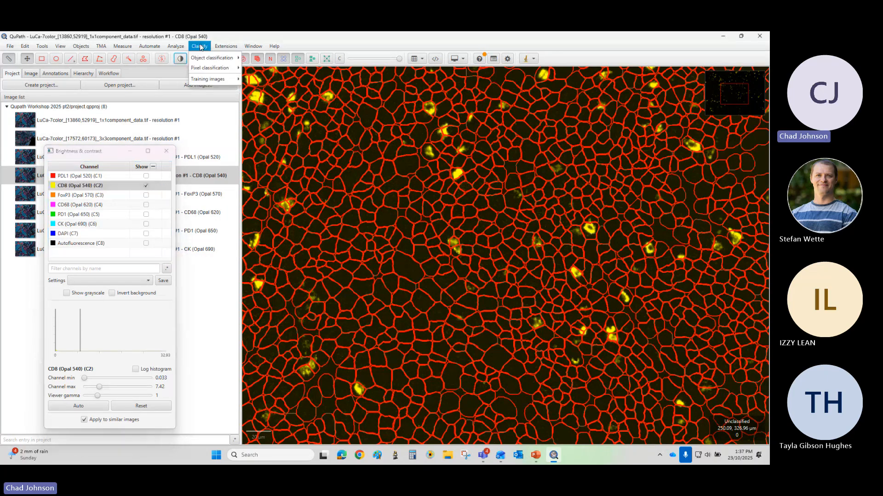
{"action": "mouse_move", "coordinate": [205, 60]}
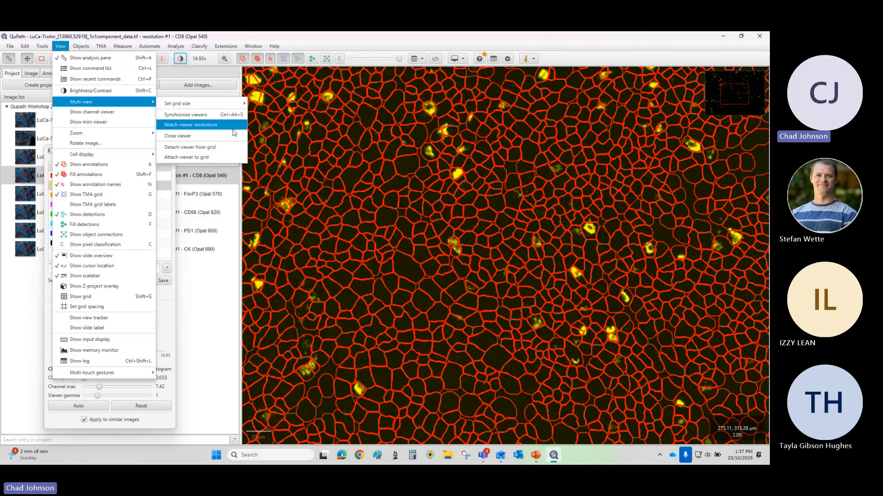
{"action": "mouse_move", "coordinate": [155, 46]}
{"action": "mouse_move", "coordinate": [193, 46]}
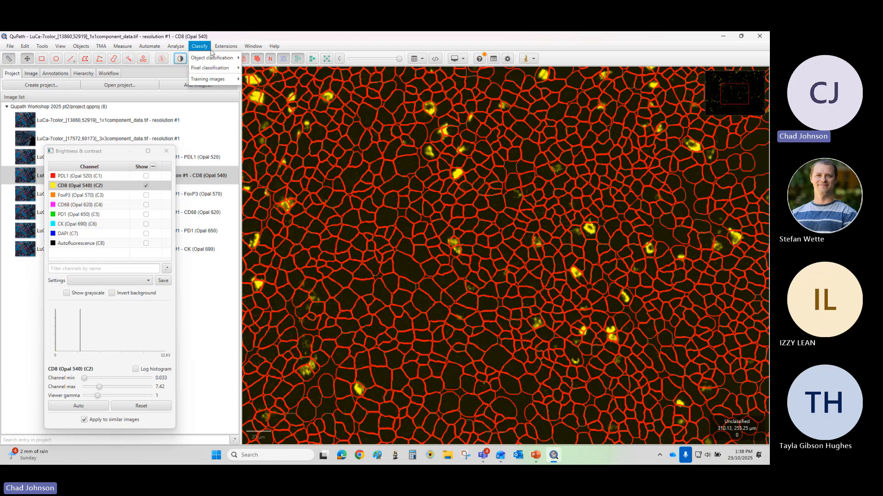
{"action": "mouse_move", "coordinate": [207, 79]}
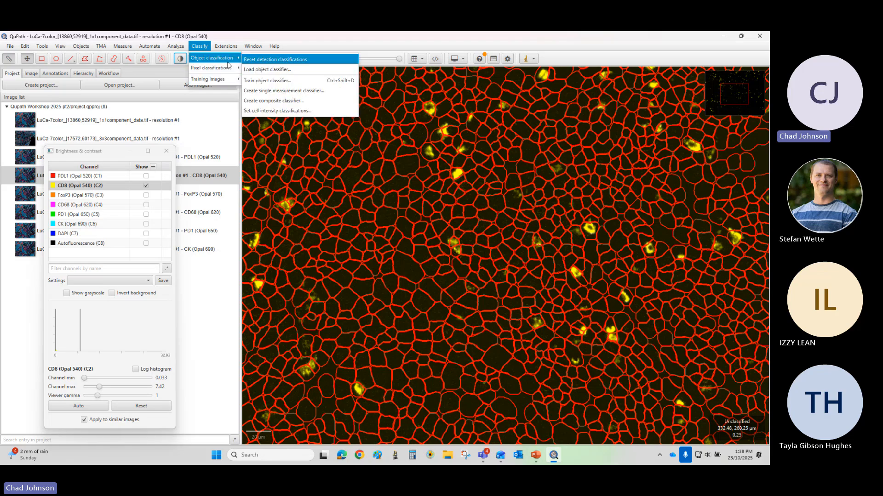
{"action": "left_click", "coordinate": [37, 81]}
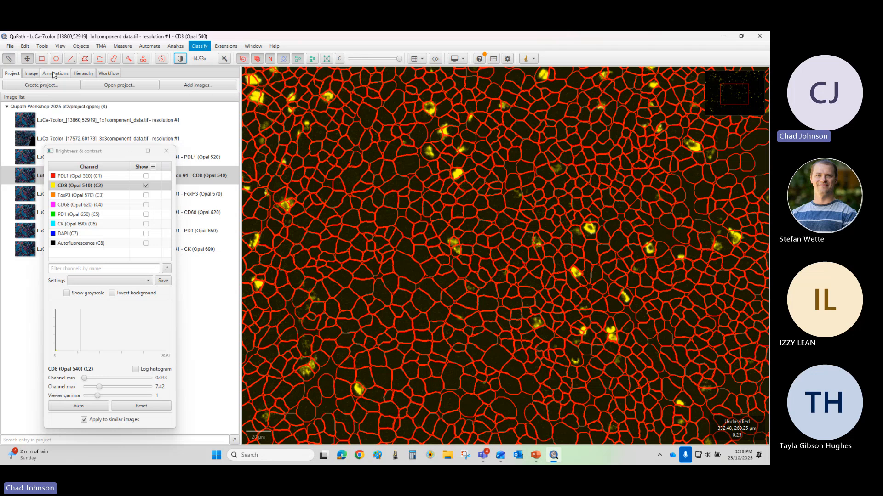
Step: Bring up the annotation list and inspect the detected cells and CD8 signal across the annotated rectangle
{"action": "left_click", "coordinate": [54, 74]}
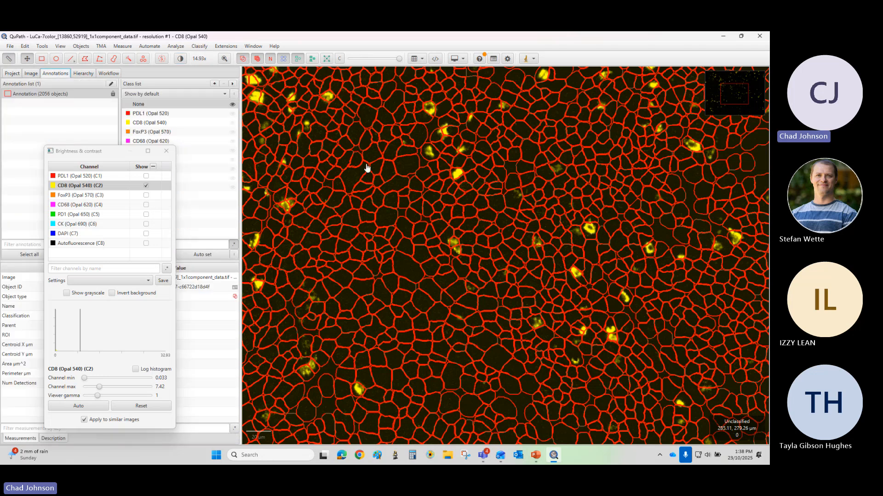
{"action": "scroll", "coordinate": [419, 196], "scroll_direction": "down", "scroll_amount": 5}
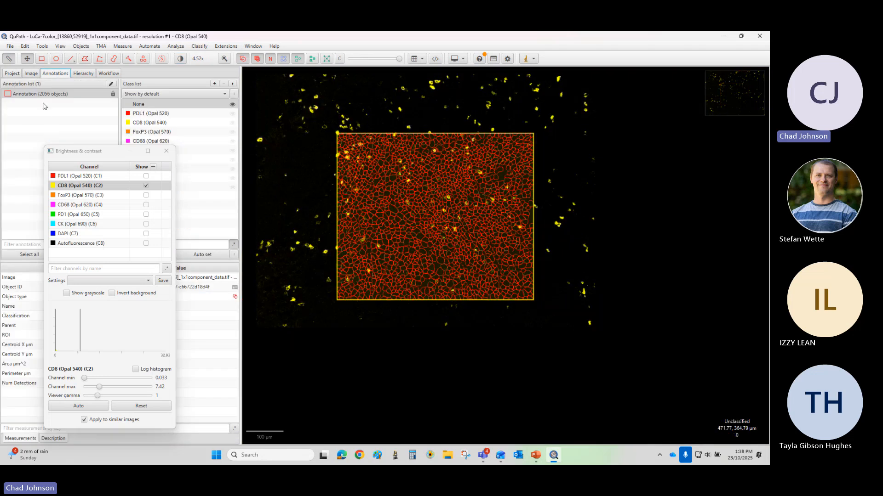
{"action": "scroll", "coordinate": [443, 261], "scroll_direction": "up", "scroll_amount": 5}
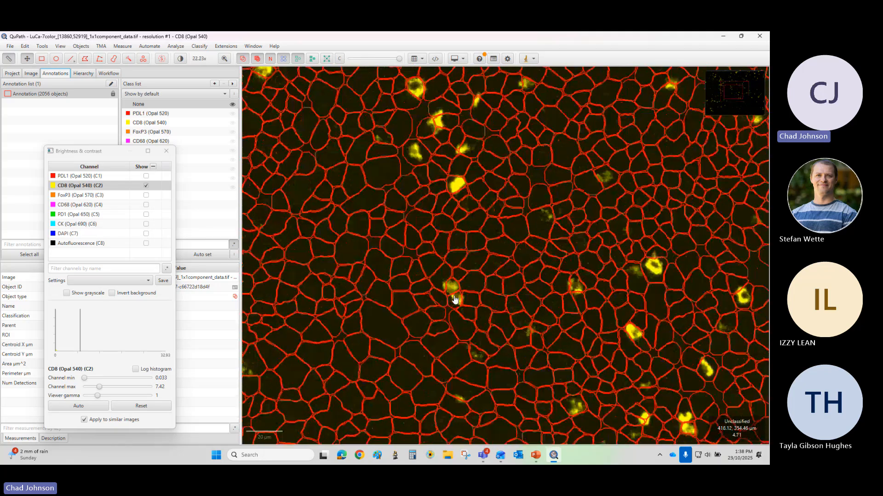
{"action": "scroll", "coordinate": [443, 263], "scroll_direction": "down", "scroll_amount": 2}
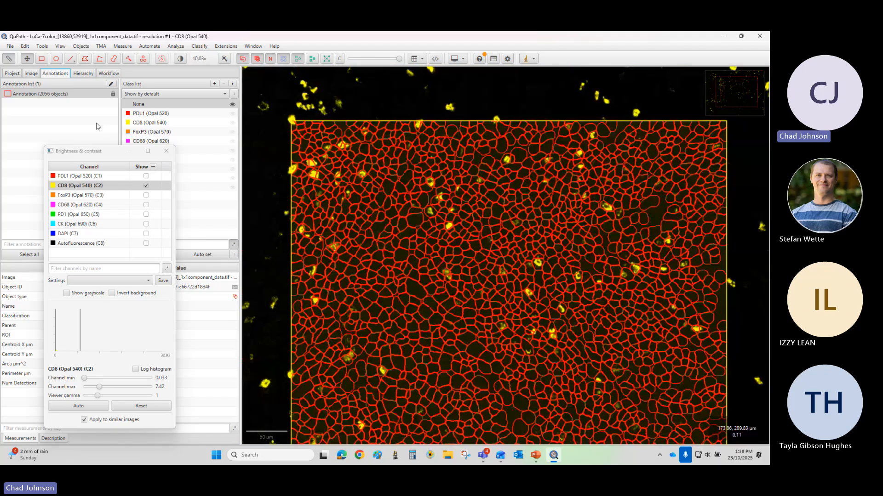
Step: Start training a new object classifier on the CD8 image
{"action": "left_click_drag", "start_coordinate": [110, 154], "coordinate": [104, 129]}
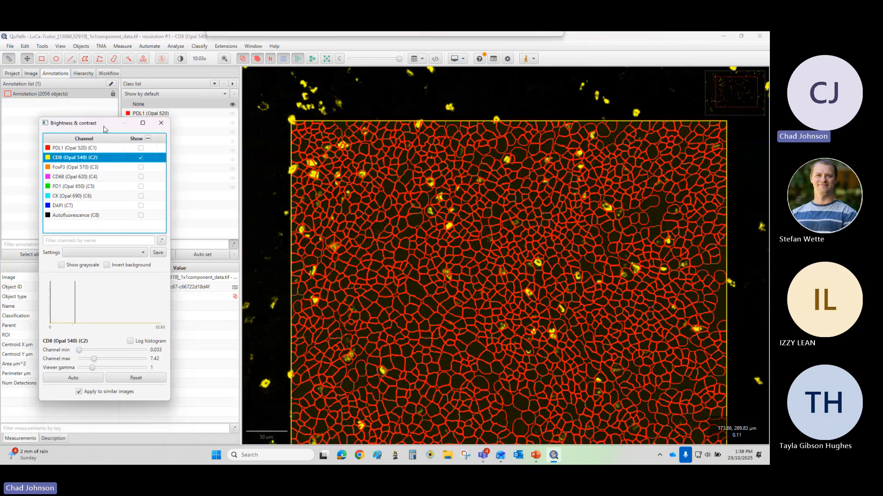
{"action": "left_click", "coordinate": [170, 48]}
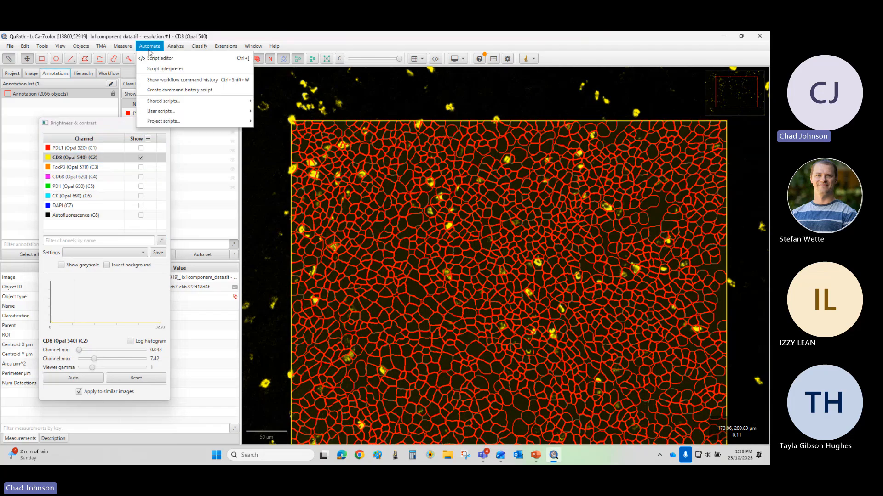
{"action": "mouse_move", "coordinate": [202, 48]}
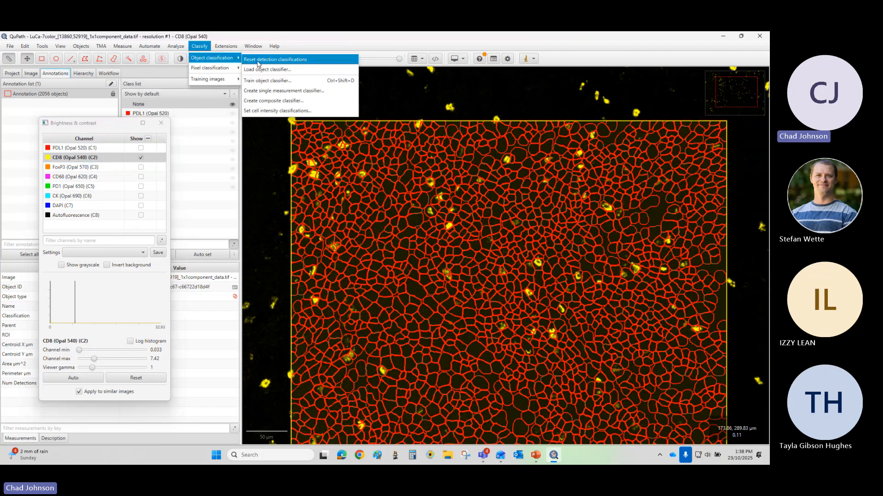
{"action": "left_click", "coordinate": [277, 81]}
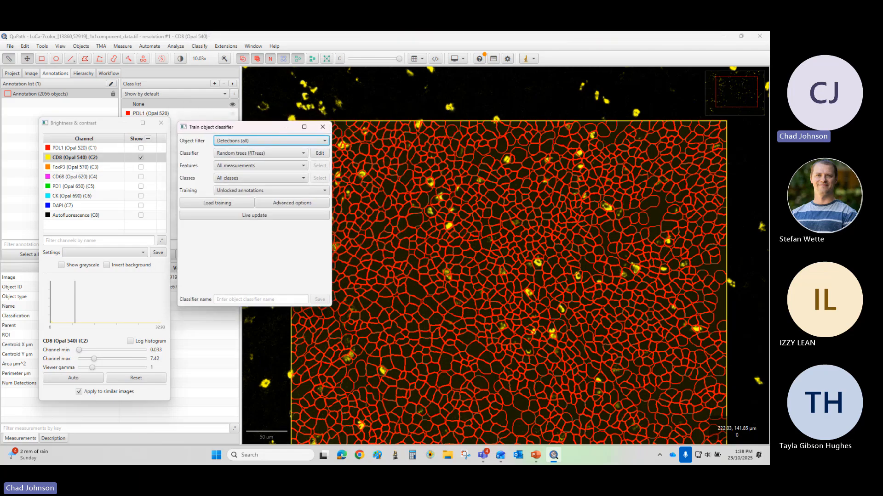
Step: Try Cells as the classifier's object filter and return it to Detections (all)
{"action": "left_click", "coordinate": [224, 161]}
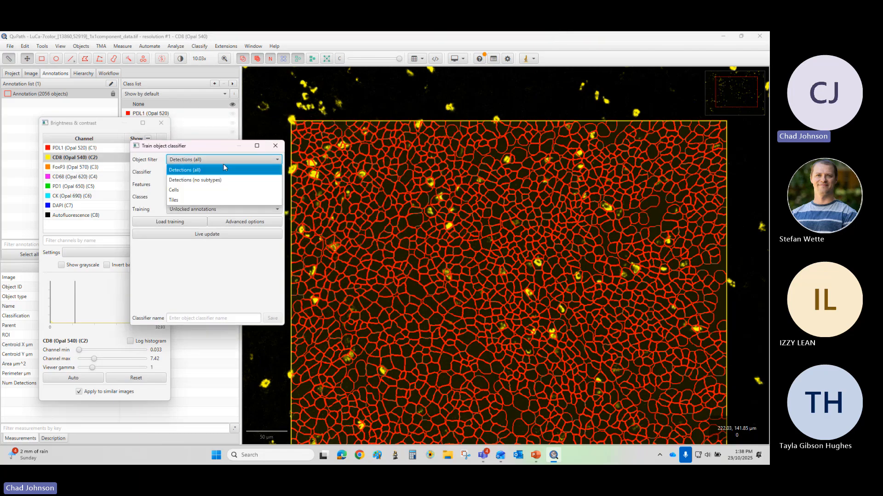
{"action": "left_click", "coordinate": [189, 173]}
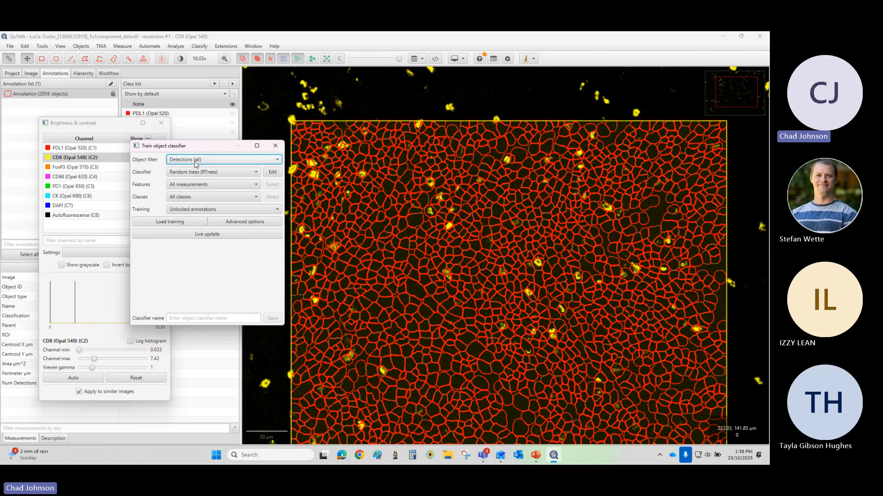
{"action": "left_click", "coordinate": [195, 161]}
{"action": "left_click", "coordinate": [177, 198]}
{"action": "left_click", "coordinate": [191, 160]}
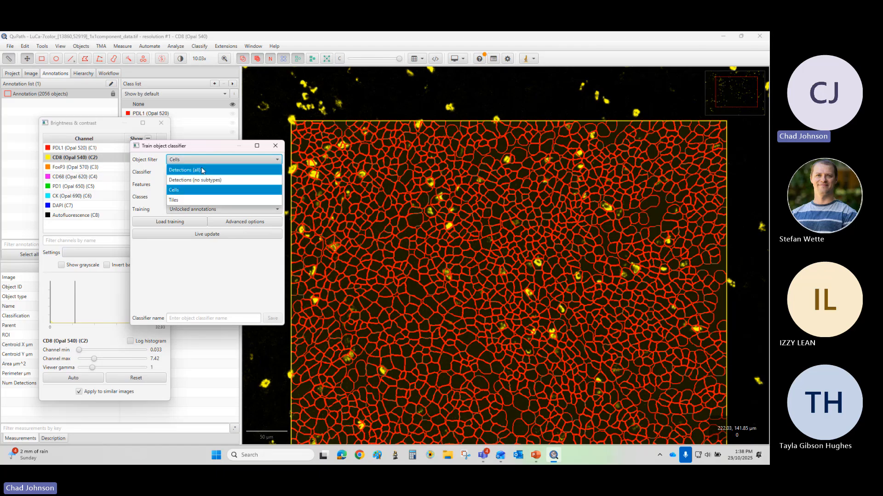
{"action": "left_click", "coordinate": [195, 172]}
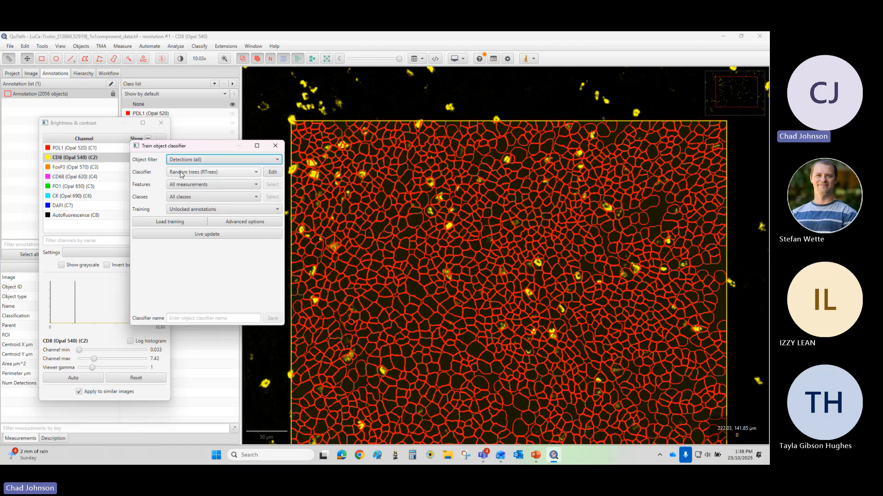
Step: Set the object classifier type to Artificial neural network (ANN_MLP)
{"action": "left_click", "coordinate": [182, 173]}
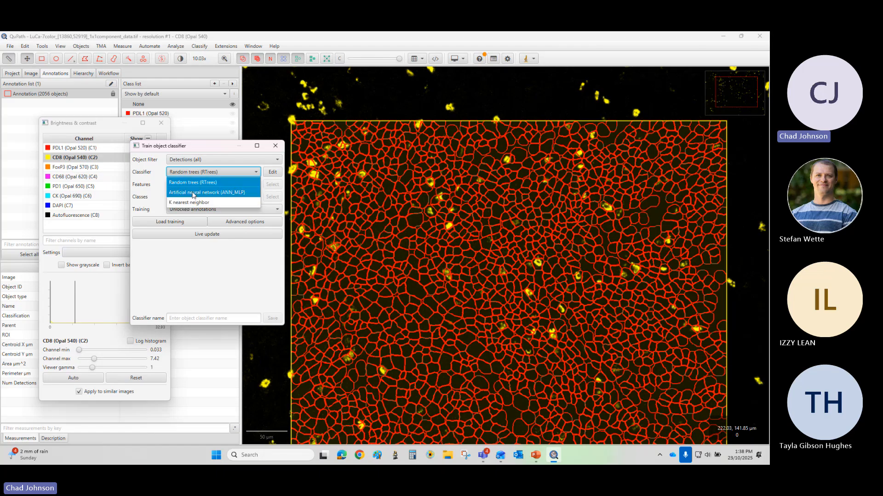
{"action": "left_click", "coordinate": [193, 193]}
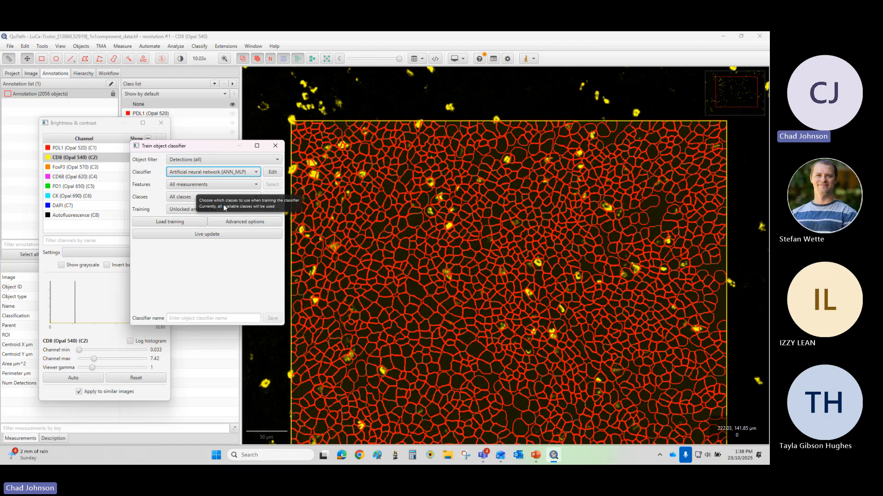
{"action": "left_click_drag", "start_coordinate": [211, 148], "coordinate": [195, 178]}
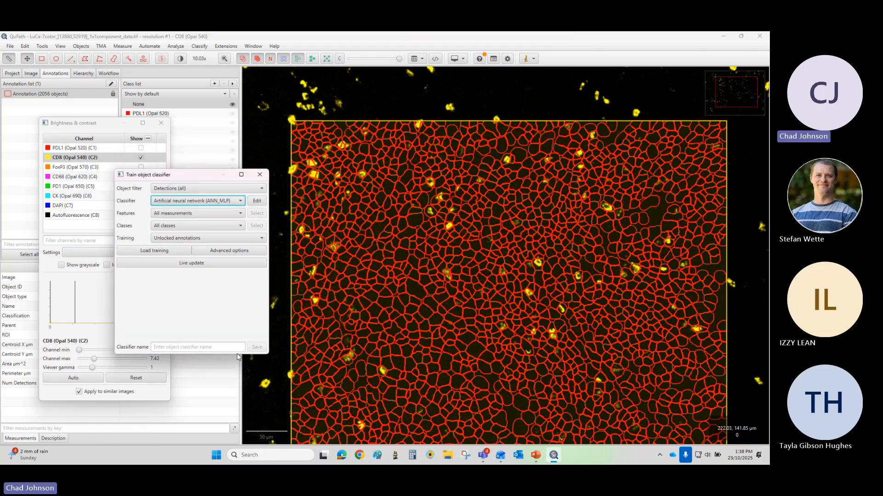
{"action": "left_click", "coordinate": [183, 214]}
{"action": "left_click", "coordinate": [183, 214]}
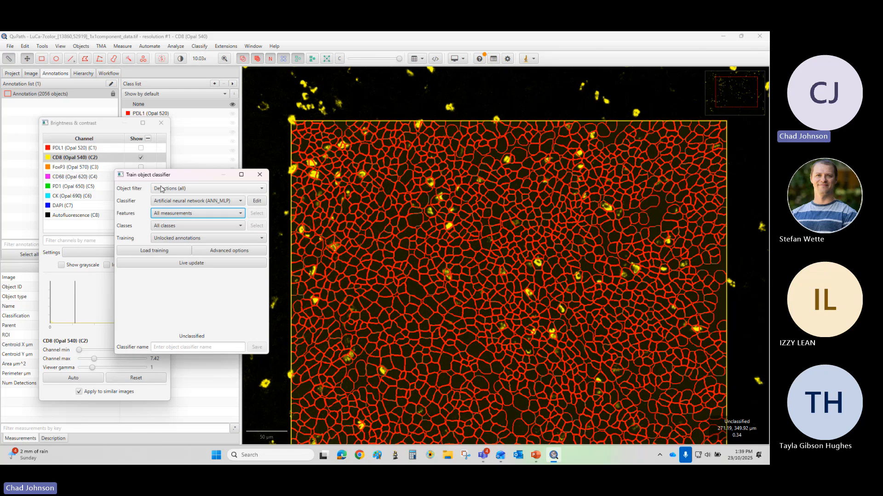
Step: Show the project's image list and move the brightness and classifier windows so the image names are uncovered
{"action": "left_click", "coordinate": [15, 73]}
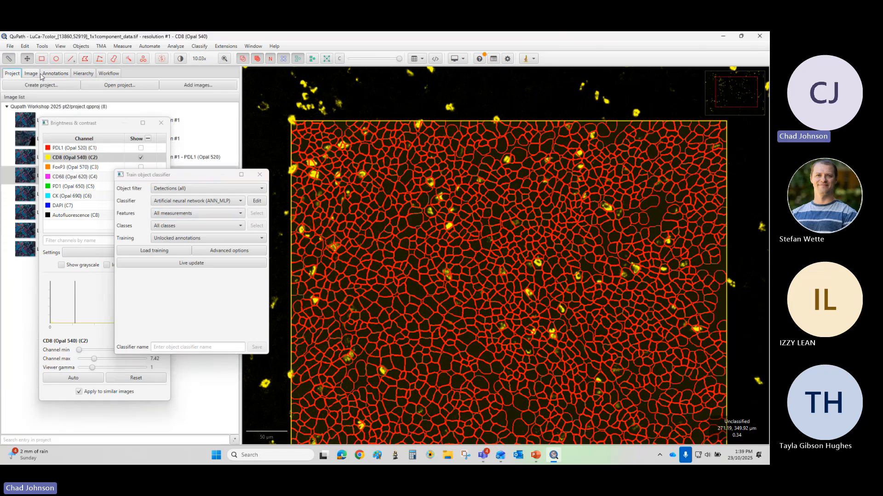
{"action": "left_click_drag", "start_coordinate": [69, 123], "coordinate": [56, 292]}
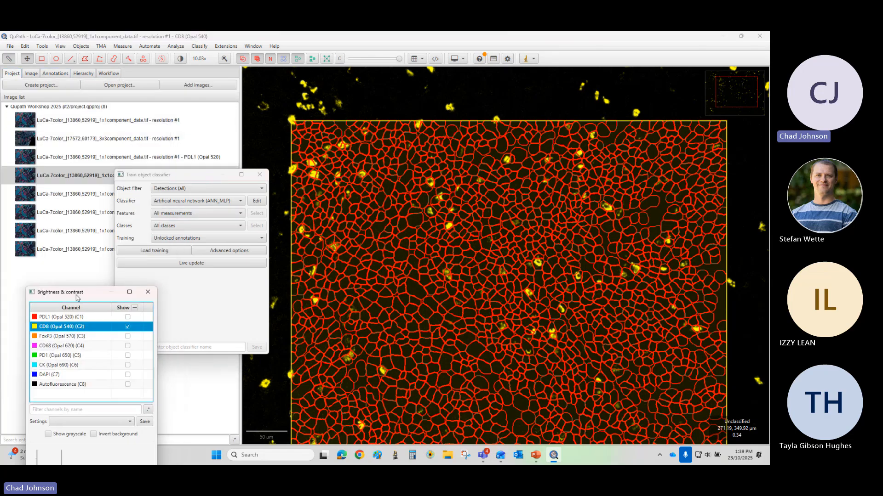
{"action": "left_click", "coordinate": [161, 178]}
{"action": "left_click_drag", "start_coordinate": [162, 178], "coordinate": [255, 137]}
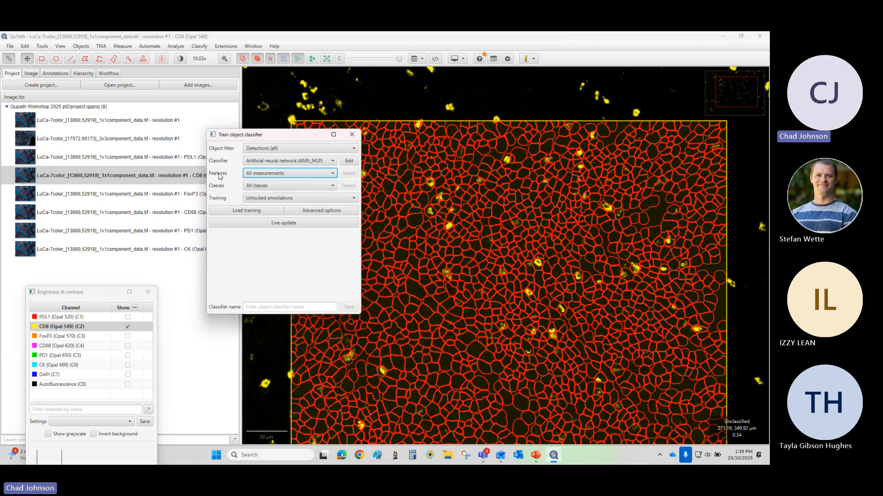
Step: Set the classifier features to Selected measurements, and open and close the feature selection without choosing any
{"action": "left_click", "coordinate": [271, 175]}
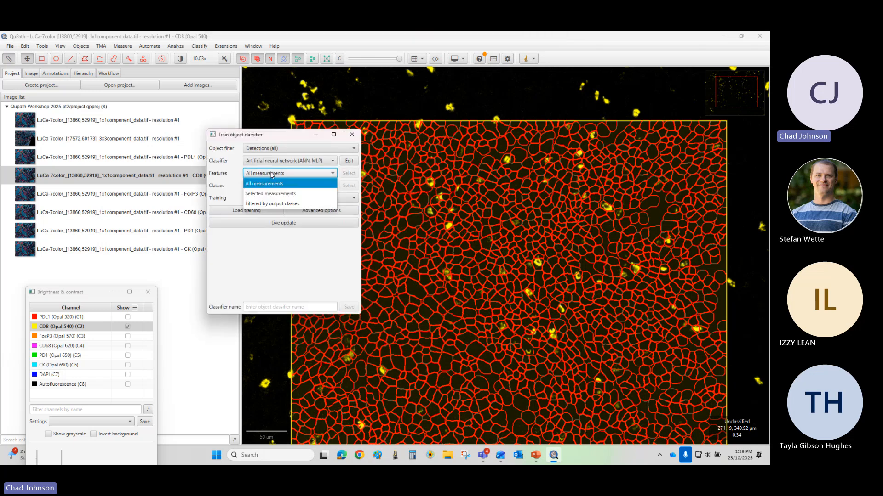
{"action": "left_click", "coordinate": [272, 195]}
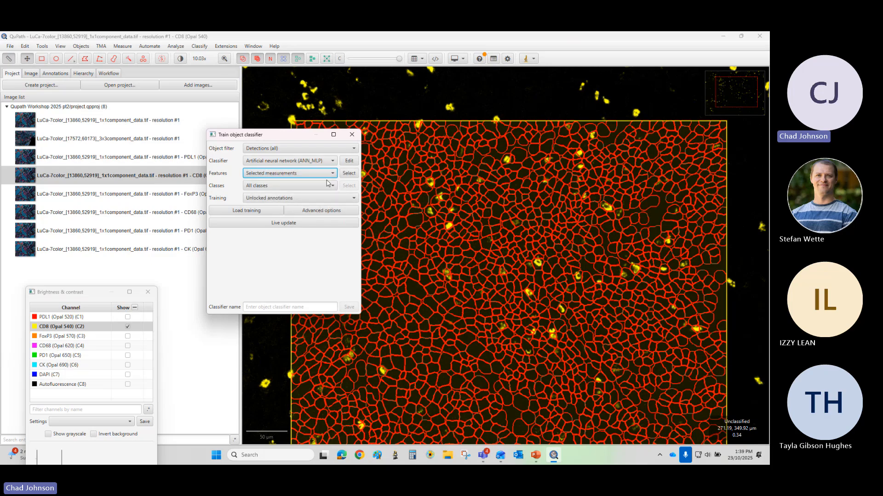
{"action": "left_click", "coordinate": [348, 175]}
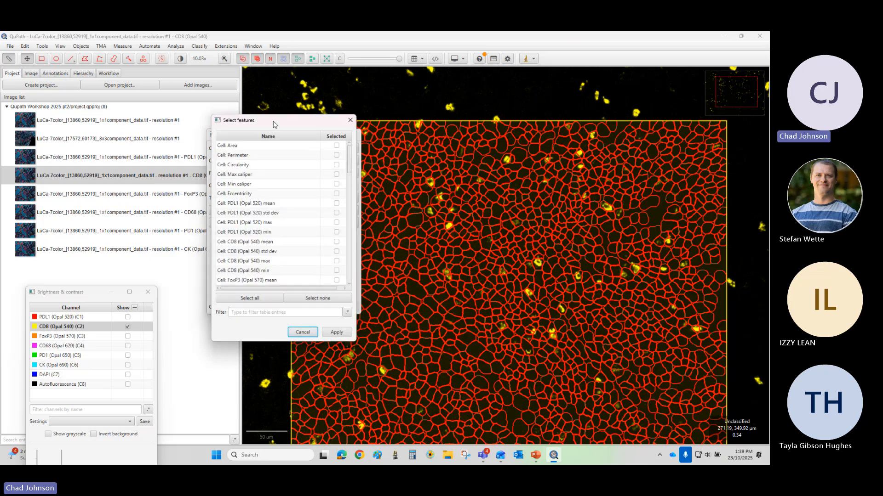
{"action": "left_click_drag", "start_coordinate": [274, 123], "coordinate": [343, 134]}
{"action": "left_click", "coordinate": [420, 130]}
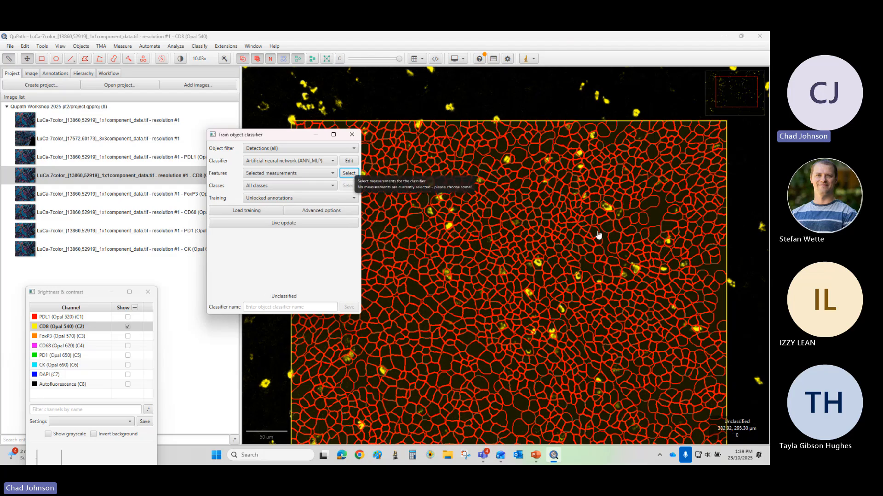
Step: Check the annotation and class lists and return to the project's image list with the CD8 duplicate
{"action": "left_click", "coordinate": [58, 79]}
{"action": "left_click", "coordinate": [57, 76]}
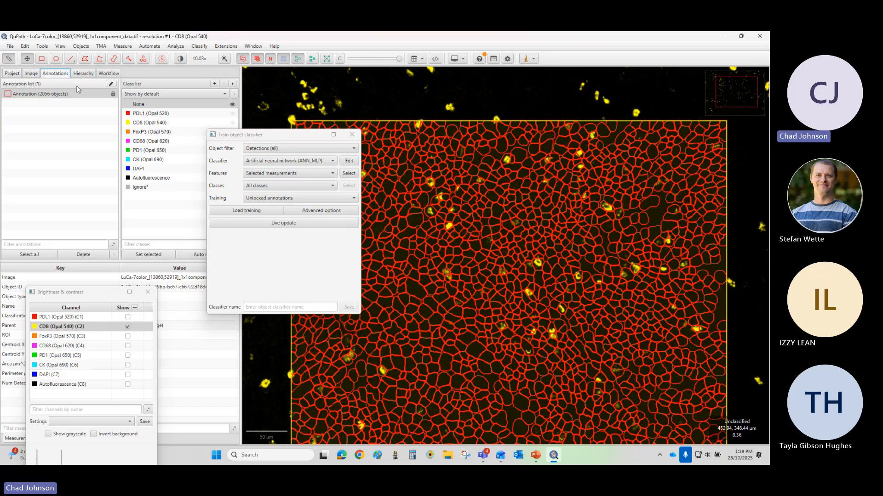
{"action": "left_click", "coordinate": [31, 75]}
{"action": "left_click", "coordinate": [12, 75]}
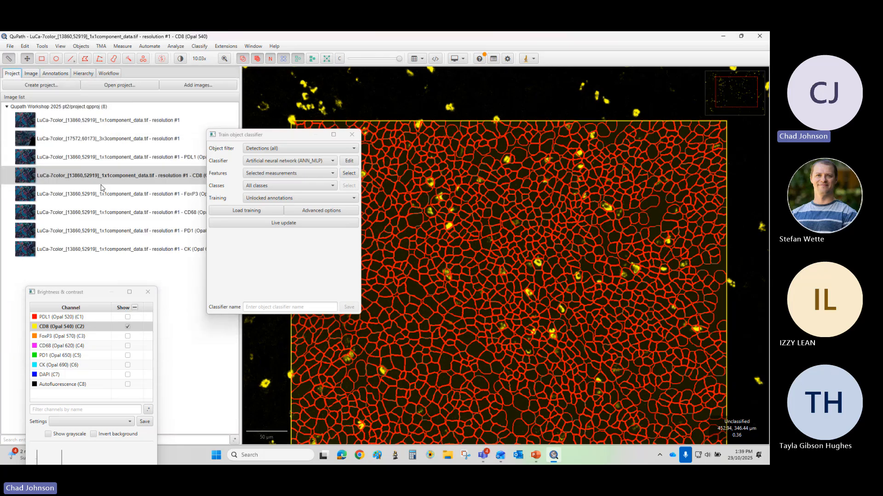
{"action": "mouse_move", "coordinate": [101, 187]}
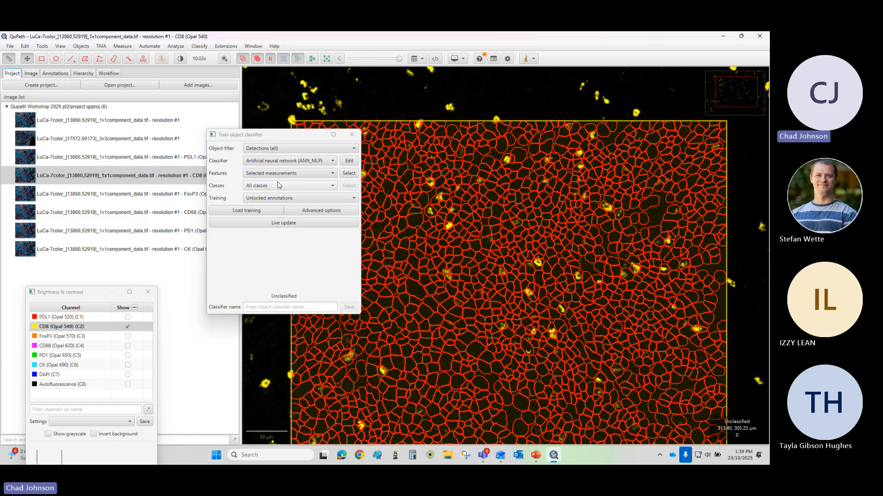
Step: Reopen the classifier's feature selection and examine the available cell and cytoplasm measurements for each channel
{"action": "left_click", "coordinate": [348, 177]}
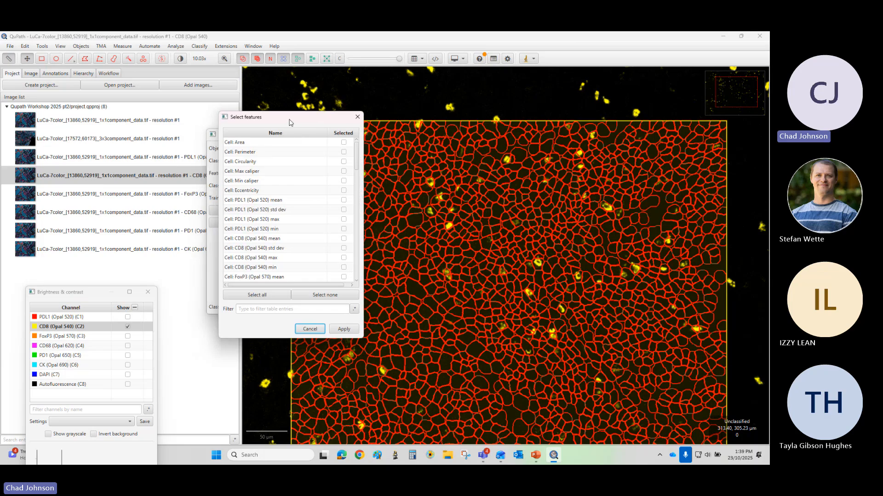
{"action": "mouse_move", "coordinate": [358, 130]}
{"action": "left_mouse_down"}
{"action": "mouse_move", "coordinate": [360, 258]}
{"action": "mouse_move", "coordinate": [357, 122]}
{"action": "left_mouse_up"}
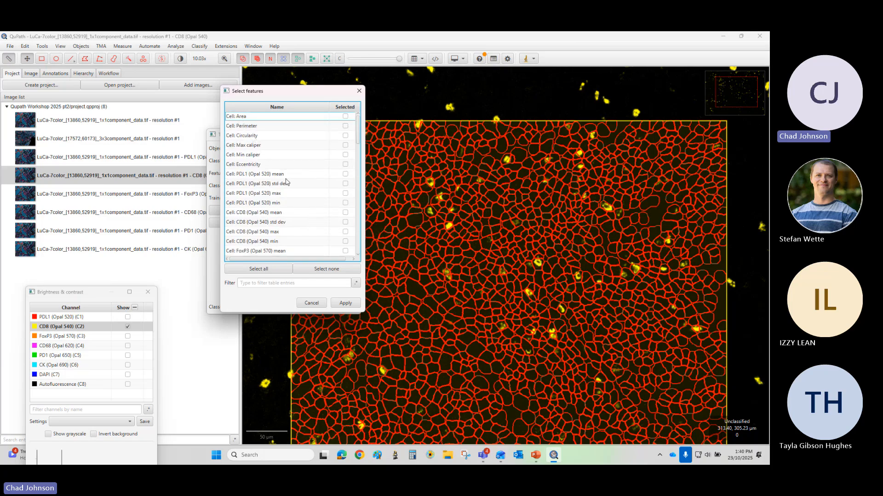
{"action": "scroll", "coordinate": [282, 184], "scroll_direction": "down", "scroll_amount": 1}
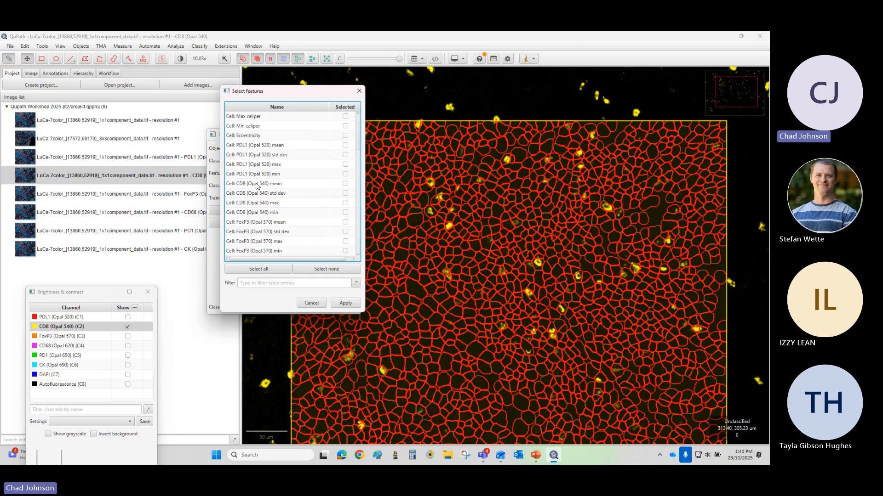
{"action": "scroll", "coordinate": [277, 203], "scroll_direction": "down", "scroll_amount": 2}
{"action": "scroll", "coordinate": [278, 203], "scroll_direction": "down", "scroll_amount": 9}
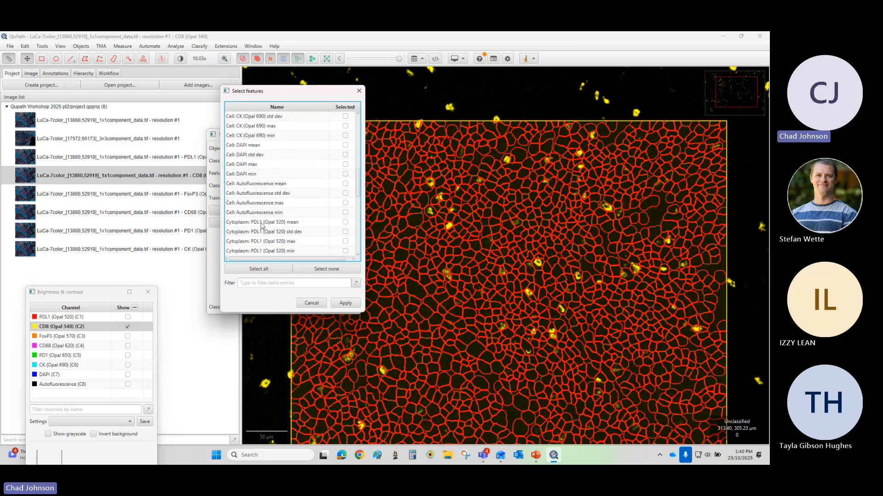
{"action": "scroll", "coordinate": [271, 199], "scroll_direction": "down", "scroll_amount": 6}
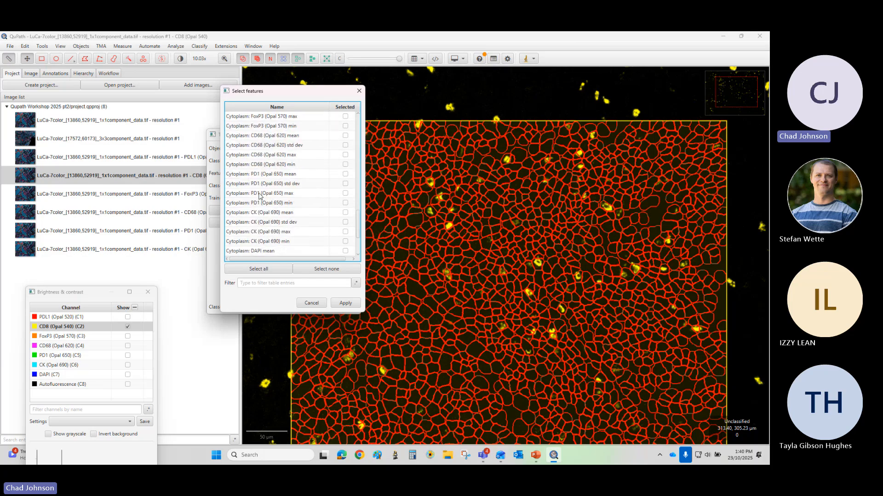
{"action": "scroll", "coordinate": [251, 227], "scroll_direction": "up", "scroll_amount": 18}
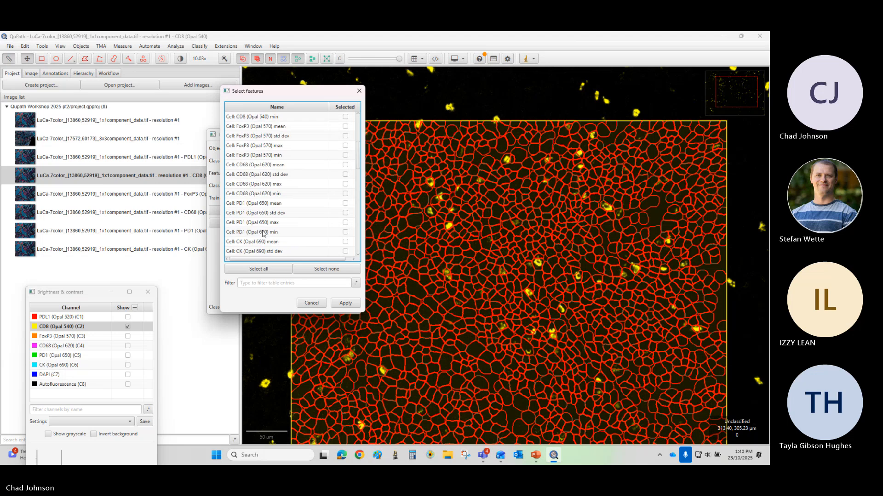
{"action": "scroll", "coordinate": [269, 231], "scroll_direction": "down", "scroll_amount": 11}
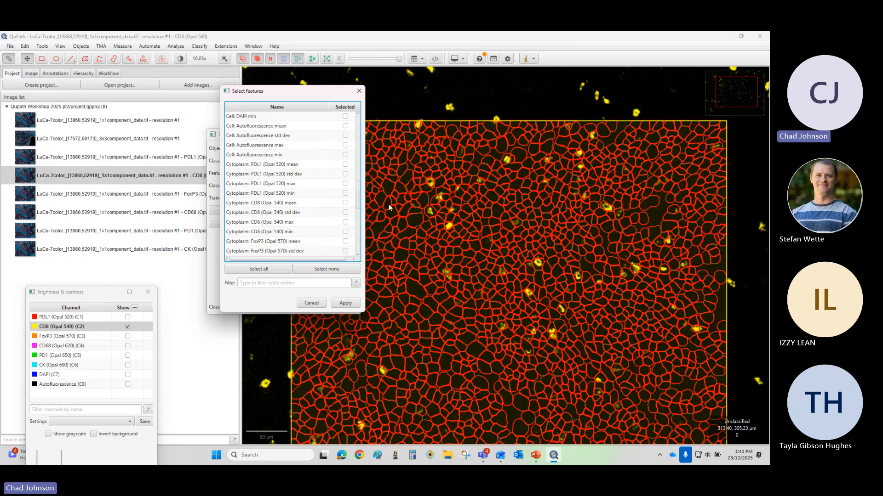
{"action": "left_click_drag", "start_coordinate": [360, 205], "coordinate": [366, 126]}
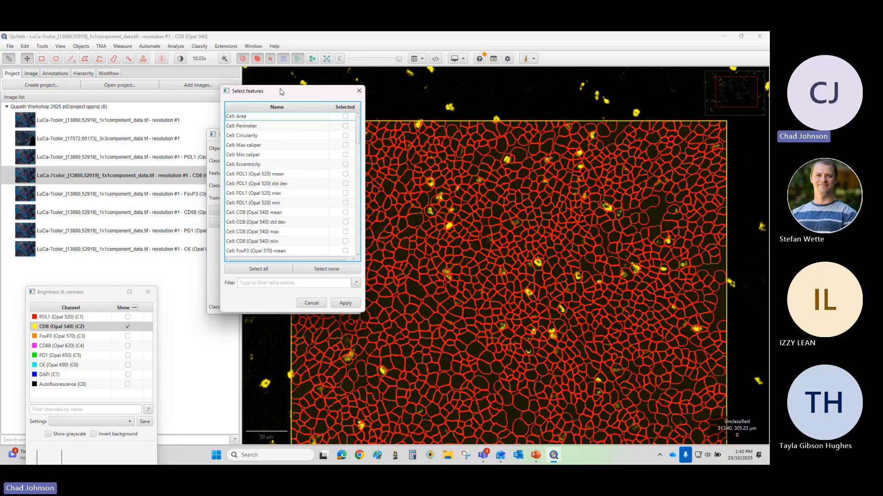
{"action": "left_click_drag", "start_coordinate": [281, 91], "coordinate": [362, 190]}
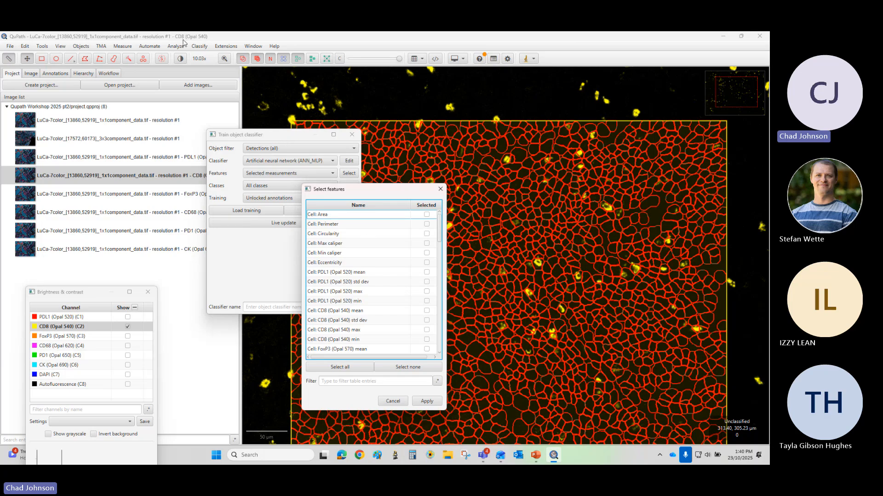
Step: Filter the classifier's feature list by CD8 and select all CD8 (Opal 540) cell and cytoplasm measurements
{"action": "left_click_drag", "start_coordinate": [389, 191], "coordinate": [261, 137]}
{"action": "left_click", "coordinate": [237, 327]}
{"action": "type", "text": "CD8"}
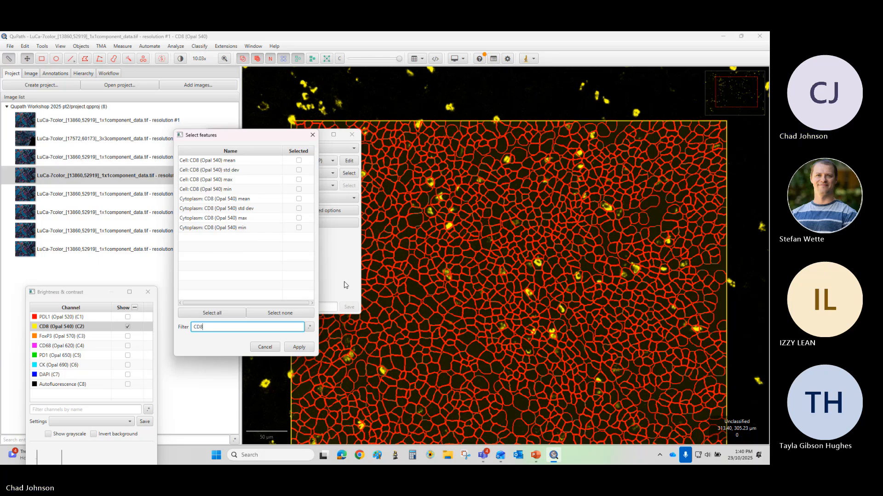
{"action": "left_click", "coordinate": [212, 312]}
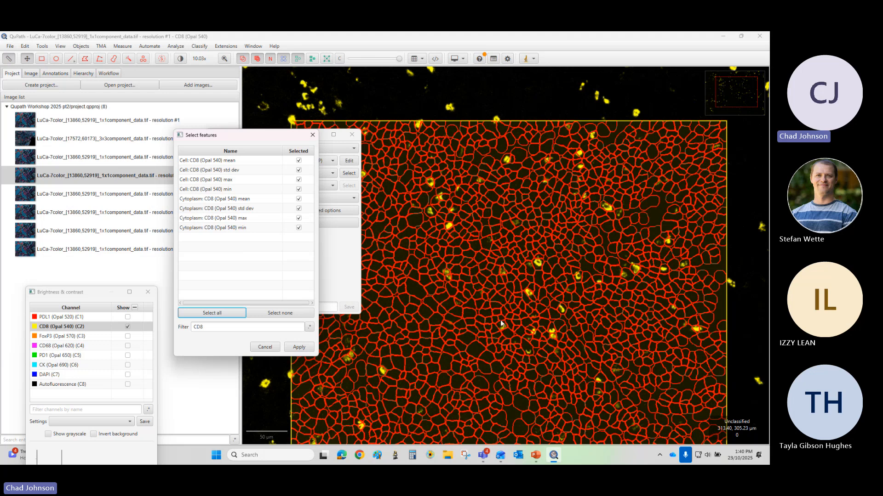
Step: Add all DAPI and all Autofluorescence measurements to the selected features by filtering the list for each in turn
{"action": "double_click", "coordinate": [239, 330]}
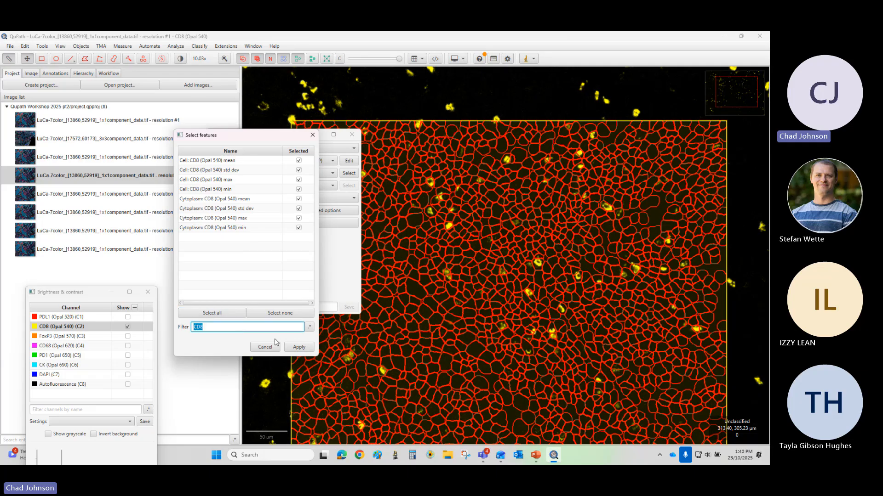
{"action": "type", "text": "dap"}
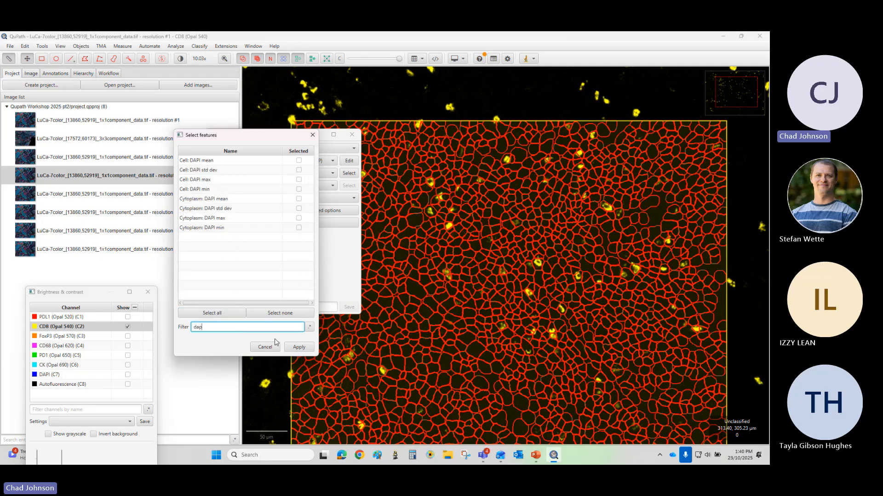
{"action": "type", "text": "i"}
{"action": "left_click", "coordinate": [223, 312]}
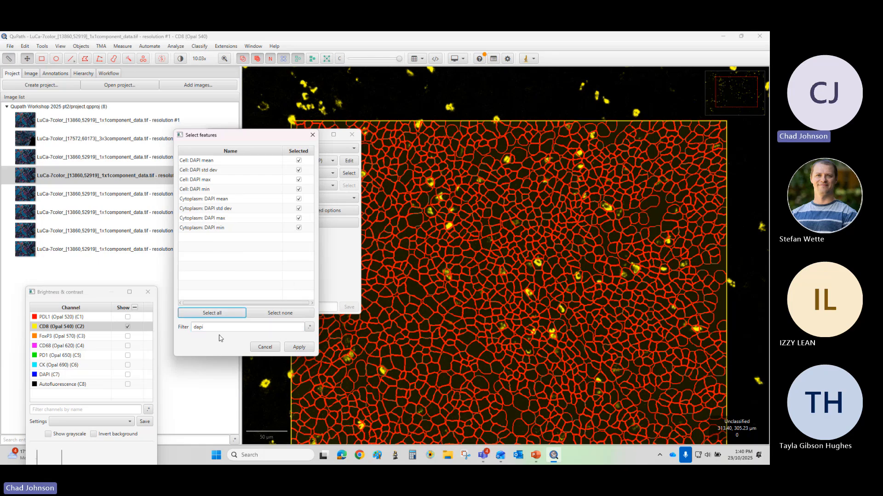
{"action": "left_click_drag", "start_coordinate": [207, 327], "coordinate": [170, 329]}
{"action": "type", "text": "aut"}
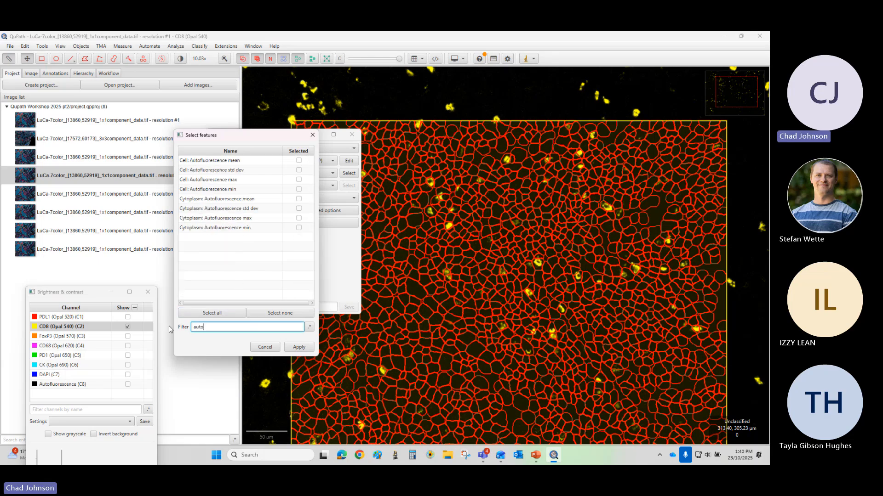
{"action": "type", "text": "o"}
{"action": "left_click", "coordinate": [219, 313]}
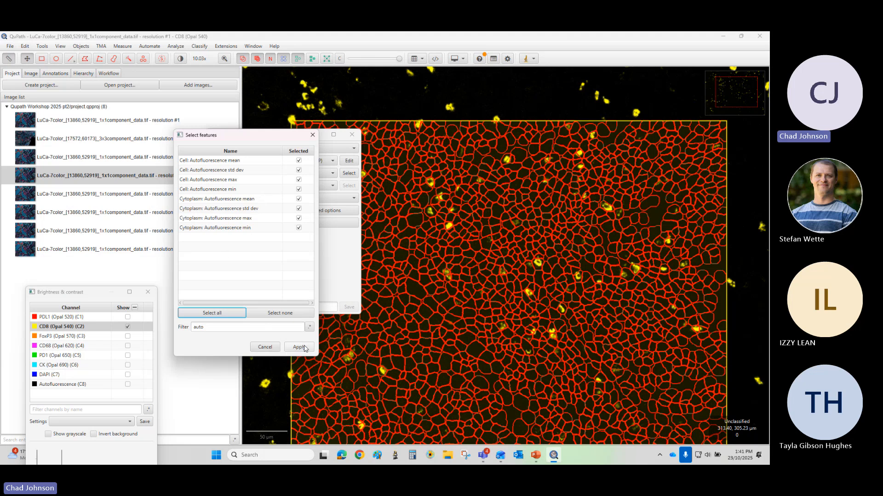
Step: Review the ticked measurements in the full feature list and with the list filtered by cd8
{"action": "left_click_drag", "start_coordinate": [245, 330], "coordinate": [168, 328]}
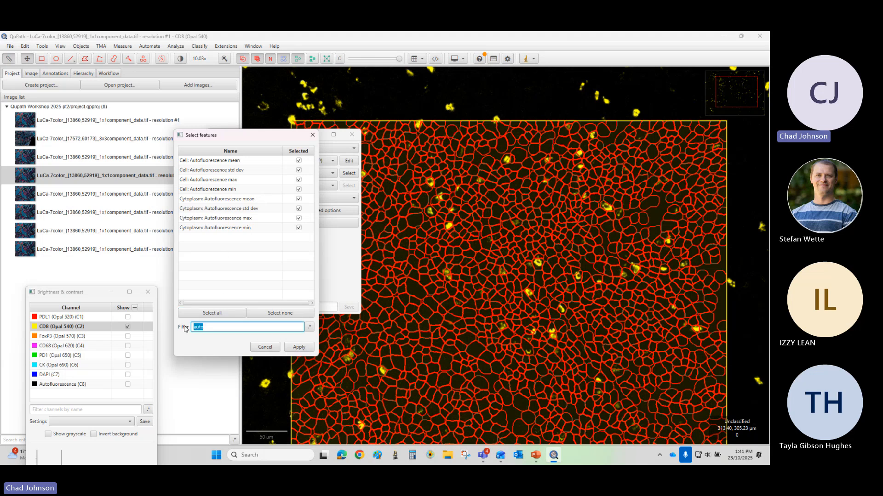
{"action": "key", "text": "BackSpace"}
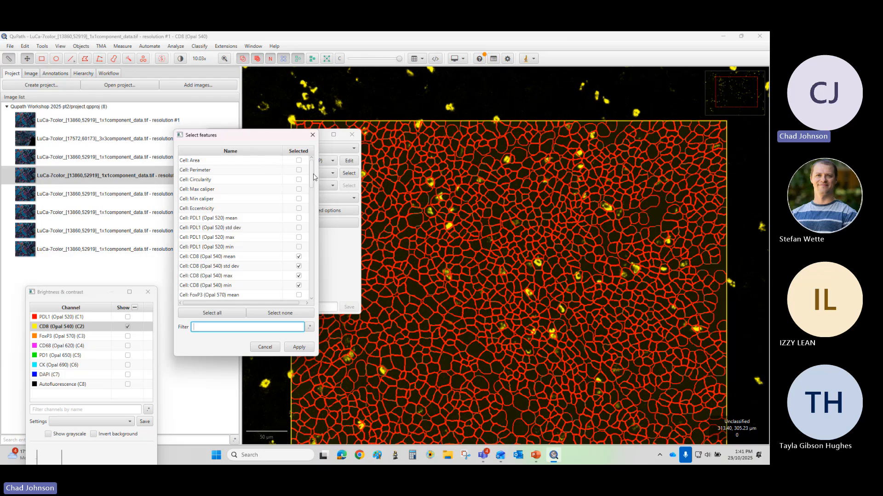
{"action": "mouse_move", "coordinate": [313, 177]}
{"action": "left_mouse_down"}
{"action": "mouse_move", "coordinate": [310, 291]}
{"action": "mouse_move", "coordinate": [312, 171]}
{"action": "left_mouse_up"}
{"action": "left_click", "coordinate": [244, 326]}
{"action": "type", "text": "cd8"}
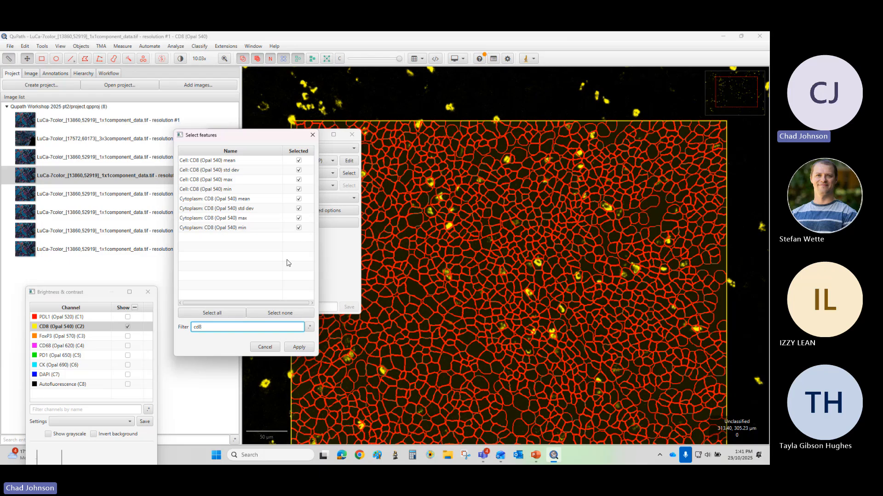
{"action": "double_click", "coordinate": [221, 330]}
{"action": "key", "text": "BackSpace"}
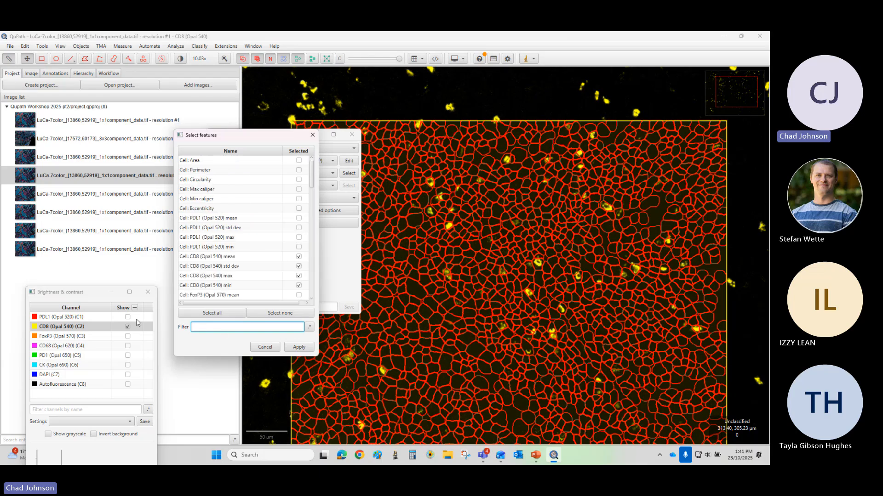
Step: Apply the feature selection and move the classifier window clear of the annotated cells
{"action": "left_click", "coordinate": [300, 348]}
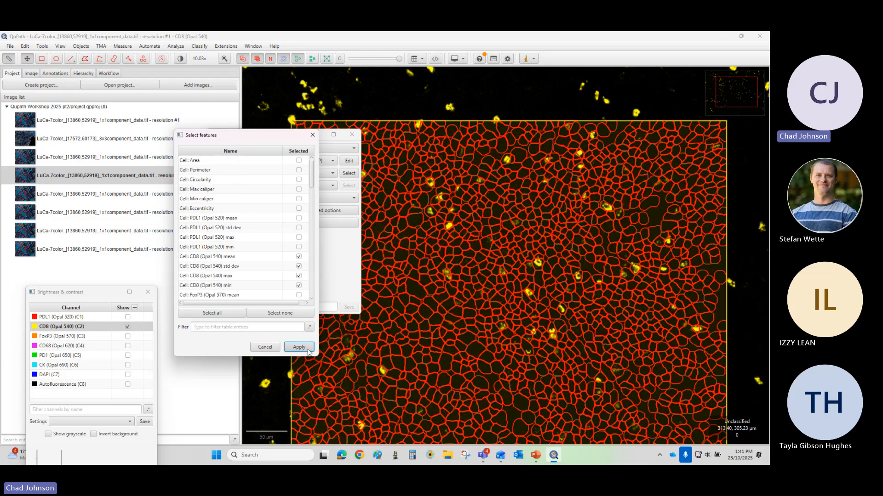
{"action": "left_click_drag", "start_coordinate": [292, 137], "coordinate": [218, 166]}
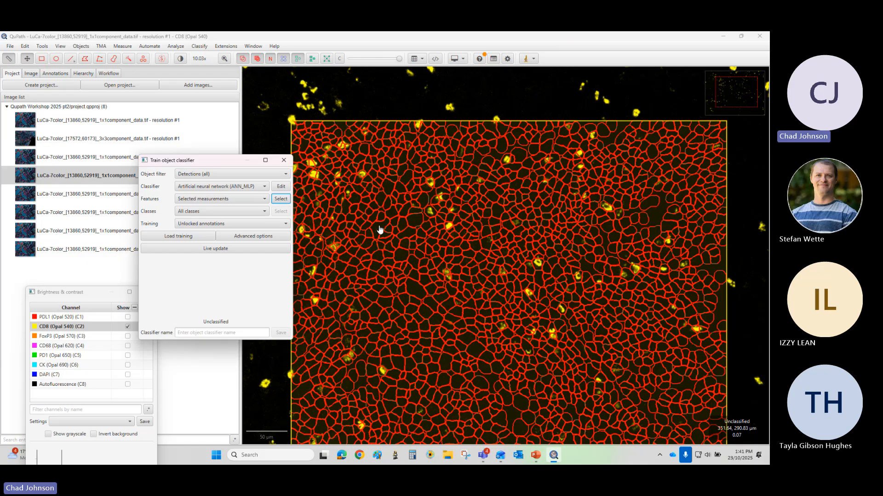
{"action": "mouse_move", "coordinate": [202, 165]}
{"action": "left_mouse_down"}
{"action": "mouse_move", "coordinate": [195, 151]}
{"action": "mouse_move", "coordinate": [202, 160]}
{"action": "left_mouse_up"}
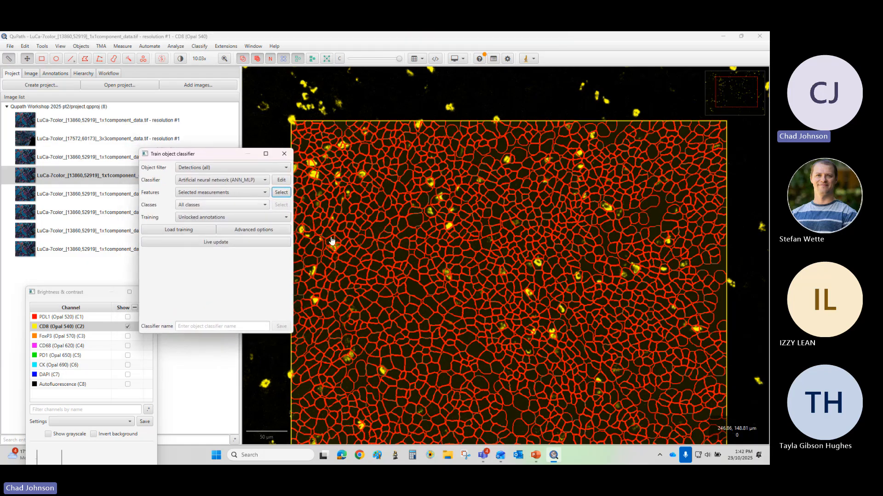
Step: Create a new points annotation with the Points tool and set its classification to CD8 (Opal 540)
{"action": "scroll", "coordinate": [526, 192], "scroll_direction": "up", "scroll_amount": 5}
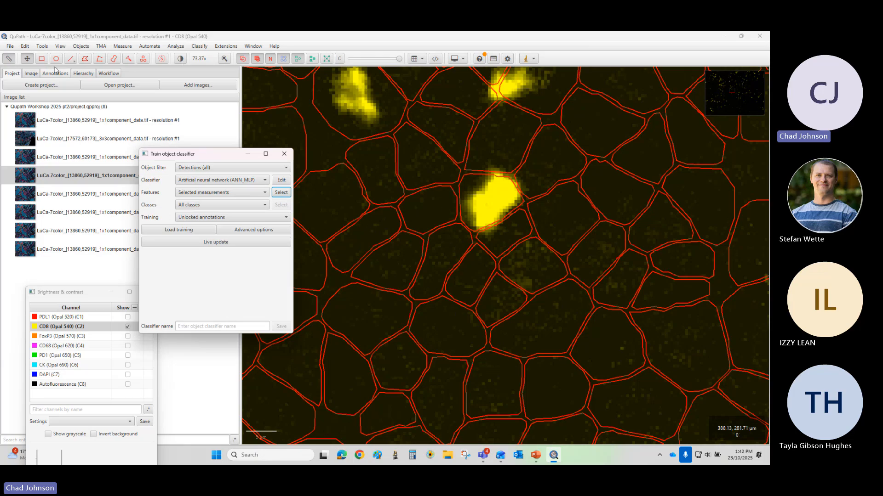
{"action": "left_click", "coordinate": [143, 60]}
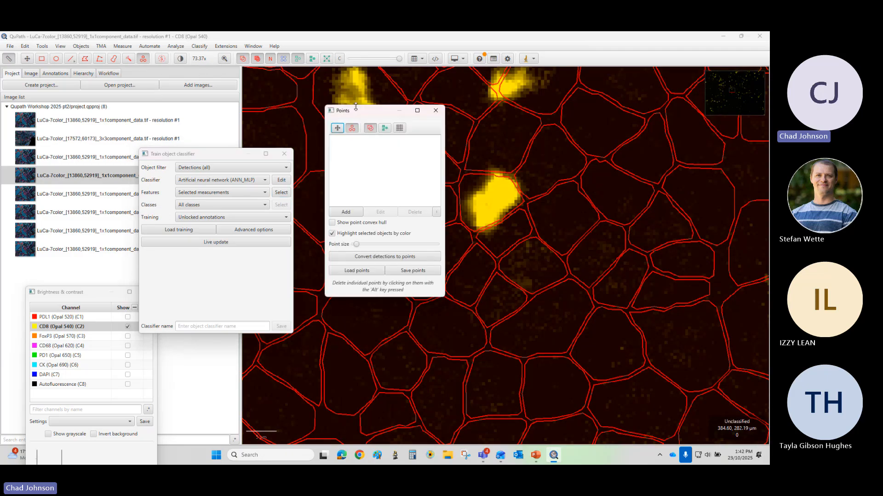
{"action": "left_click_drag", "start_coordinate": [367, 110], "coordinate": [208, 133]}
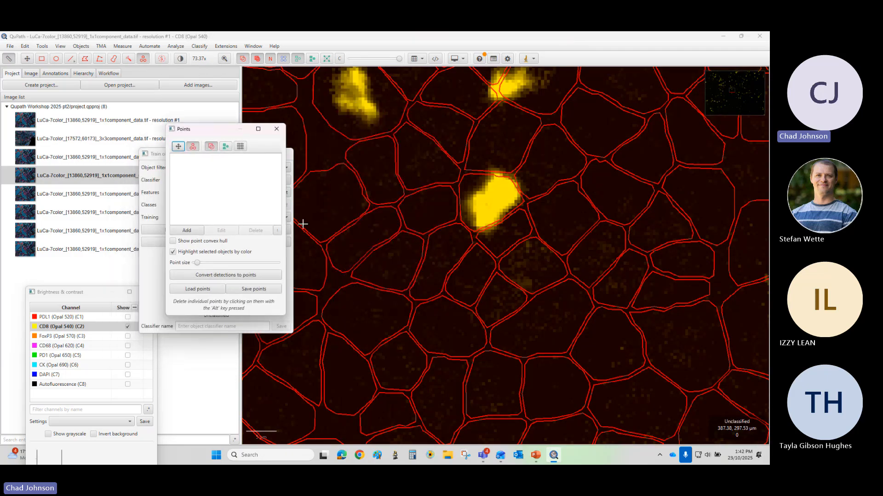
{"action": "left_click", "coordinate": [195, 231]}
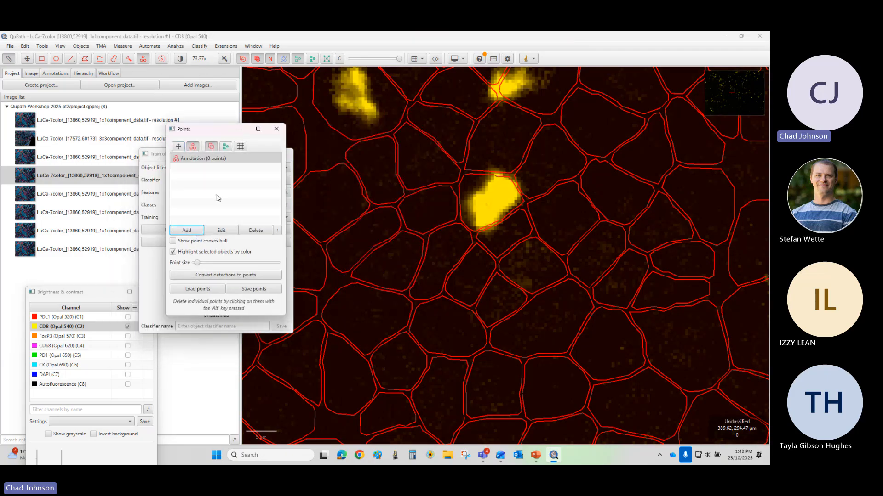
{"action": "right_click", "coordinate": [206, 159]}
{"action": "mouse_move", "coordinate": [229, 168]}
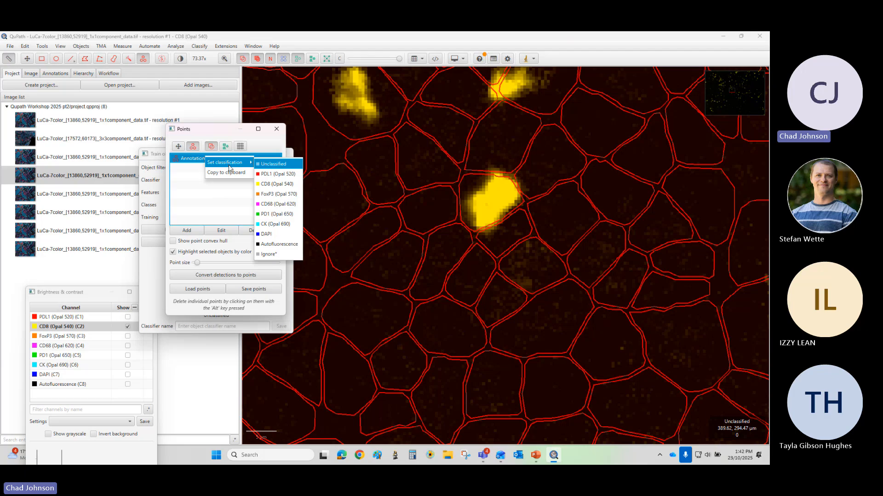
{"action": "left_click", "coordinate": [265, 182]}
Step: Place 15 CD8 training points on yellow-stained cells spread across the annotated region
{"action": "scroll", "coordinate": [479, 204], "scroll_direction": "down", "scroll_amount": 2}
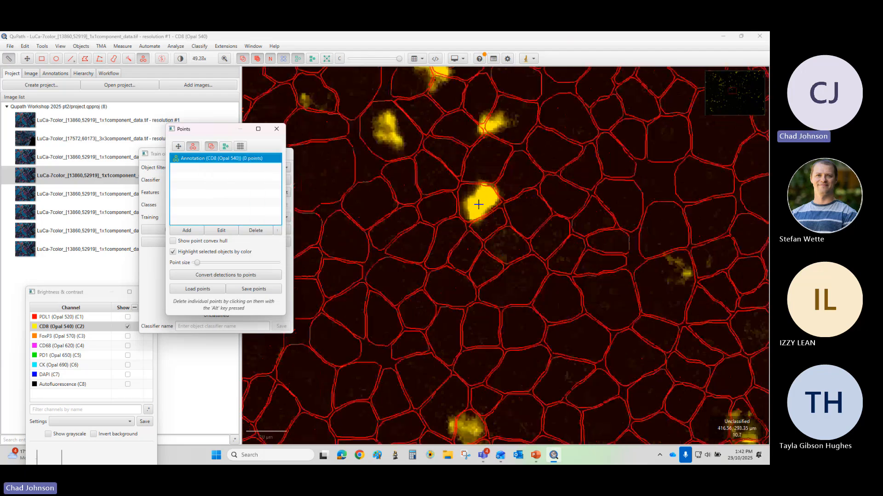
{"action": "left_click", "coordinate": [479, 205]}
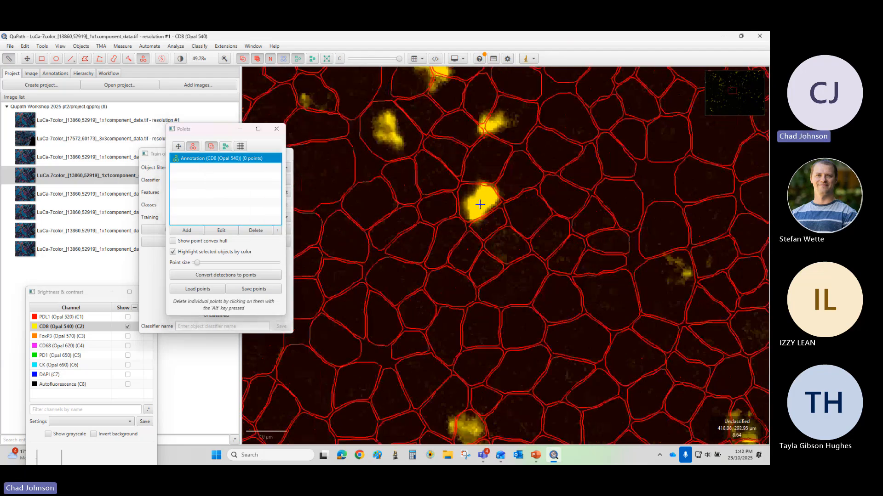
{"action": "left_click", "coordinate": [383, 126]}
{"action": "left_click", "coordinate": [502, 127]}
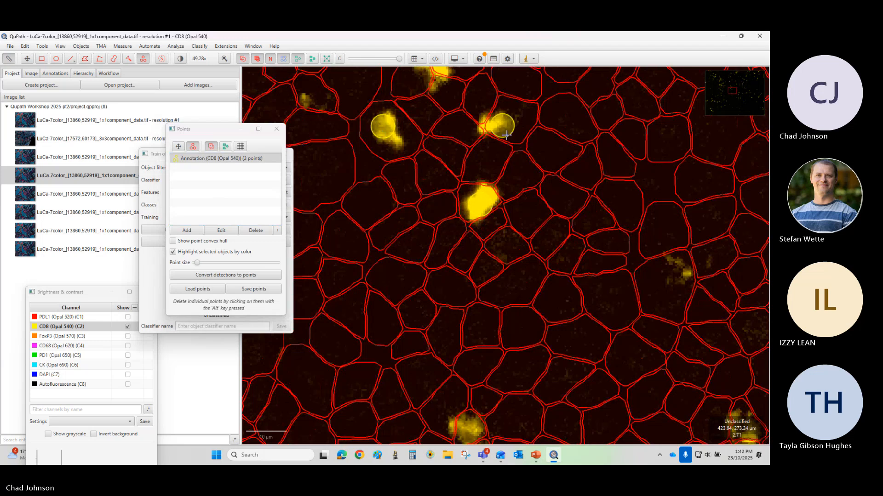
{"action": "left_click", "coordinate": [474, 430]}
{"action": "scroll", "coordinate": [451, 208], "scroll_direction": "down", "scroll_amount": 3}
{"action": "scroll", "coordinate": [434, 151], "scroll_direction": "up", "scroll_amount": 5}
{"action": "left_click", "coordinate": [434, 151]}
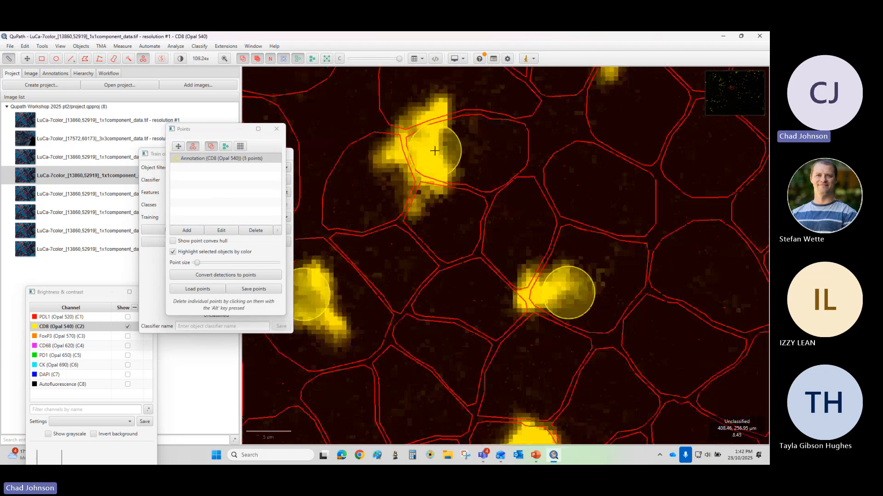
{"action": "scroll", "coordinate": [521, 186], "scroll_direction": "down", "scroll_amount": 4}
{"action": "scroll", "coordinate": [596, 260], "scroll_direction": "up", "scroll_amount": 4}
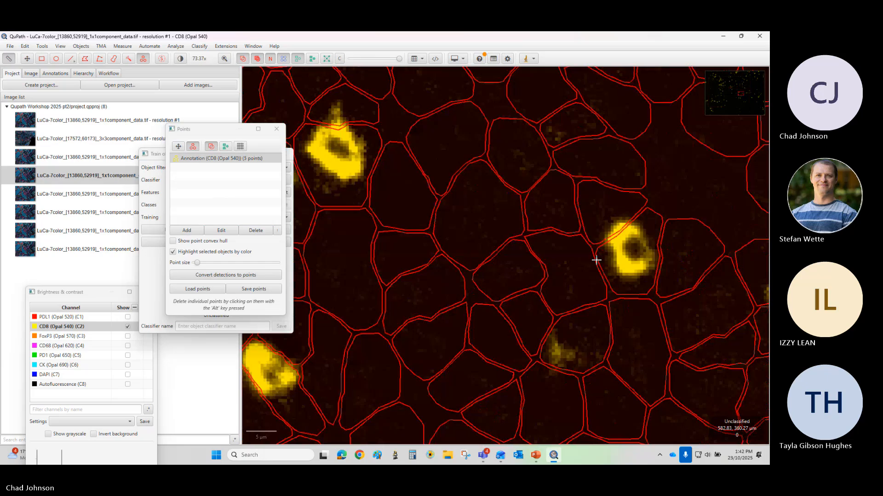
{"action": "left_click", "coordinate": [356, 161]}
{"action": "left_click", "coordinate": [635, 250]}
{"action": "scroll", "coordinate": [469, 321], "scroll_direction": "down", "scroll_amount": 5}
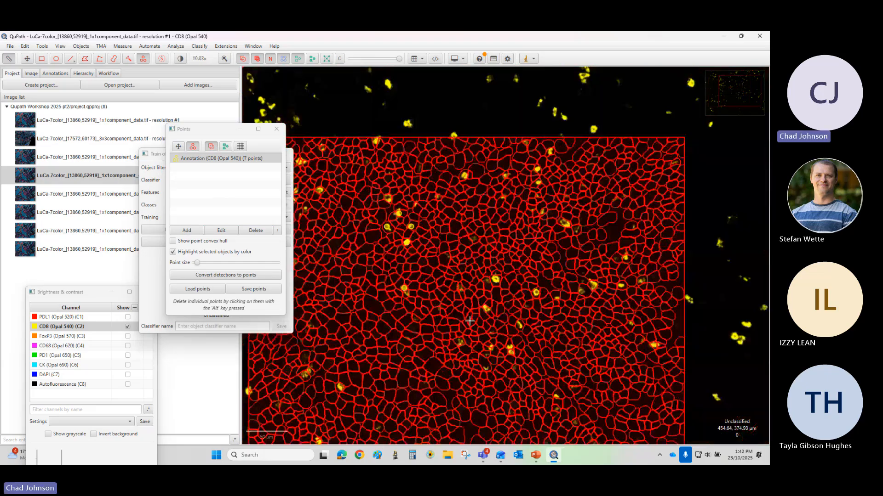
{"action": "scroll", "coordinate": [482, 308], "scroll_direction": "up", "scroll_amount": 4}
{"action": "left_click", "coordinate": [500, 269]}
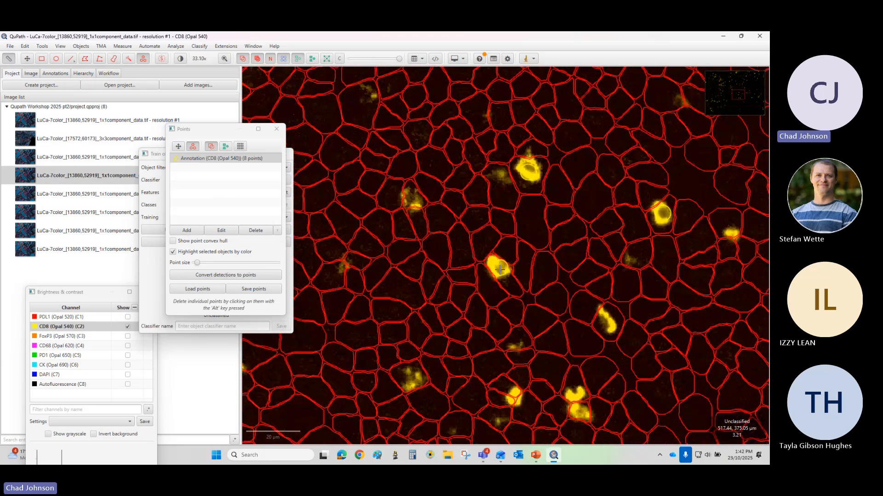
{"action": "left_click", "coordinate": [411, 379]}
{"action": "left_click", "coordinate": [578, 412]}
{"action": "left_click", "coordinate": [572, 390]}
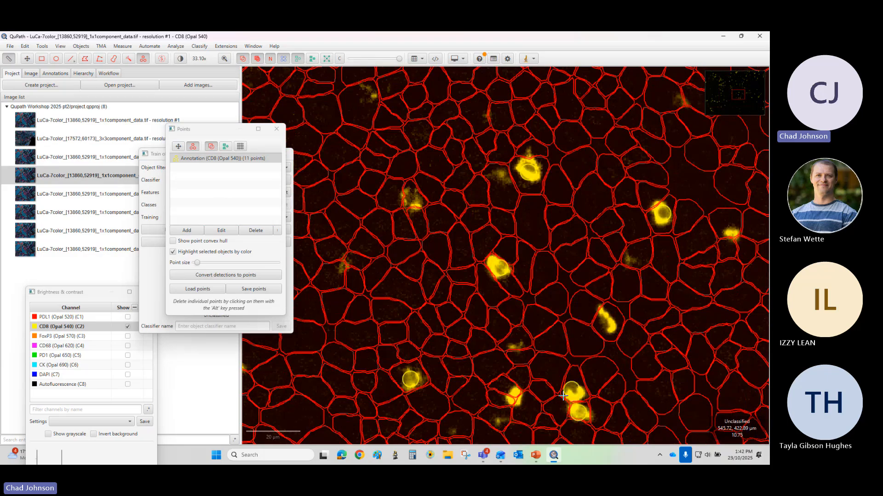
{"action": "scroll", "coordinate": [529, 405], "scroll_direction": "down", "scroll_amount": 6}
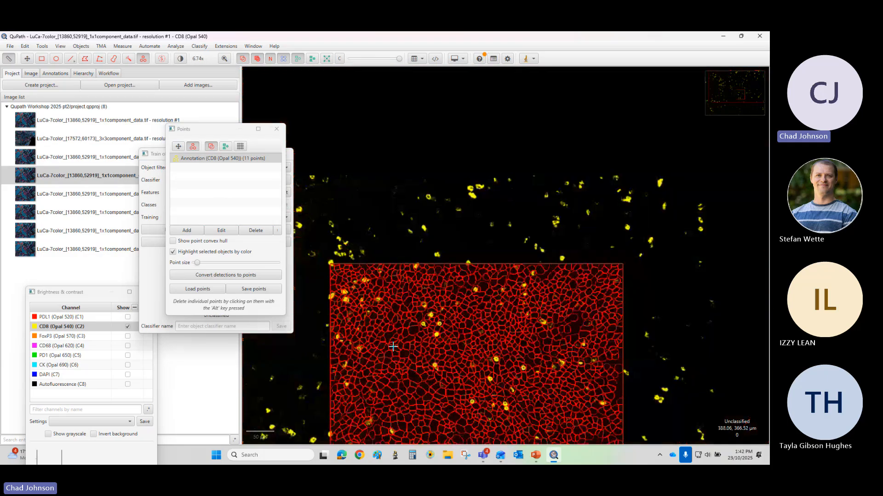
{"action": "scroll", "coordinate": [346, 332], "scroll_direction": "up", "scroll_amount": 6}
{"action": "left_click", "coordinate": [357, 390]}
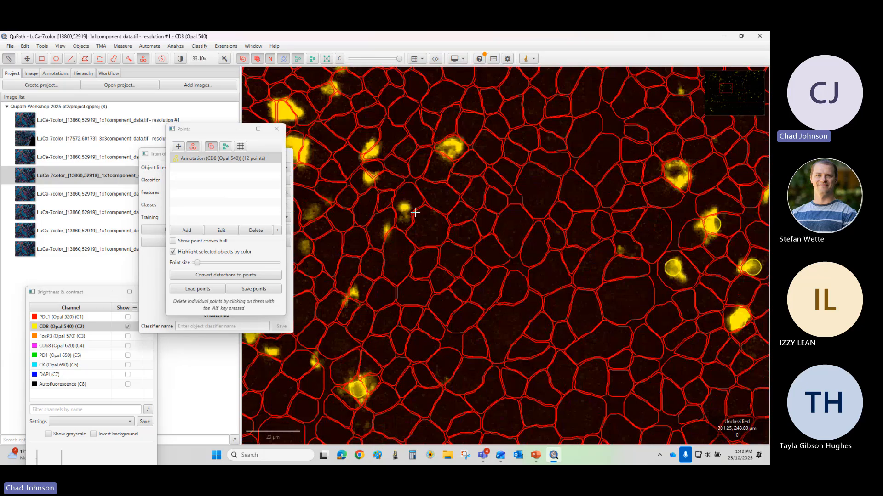
{"action": "left_click", "coordinate": [402, 206]}
{"action": "scroll", "coordinate": [472, 237], "scroll_direction": "down", "scroll_amount": 4}
{"action": "scroll", "coordinate": [609, 191], "scroll_direction": "up", "scroll_amount": 4}
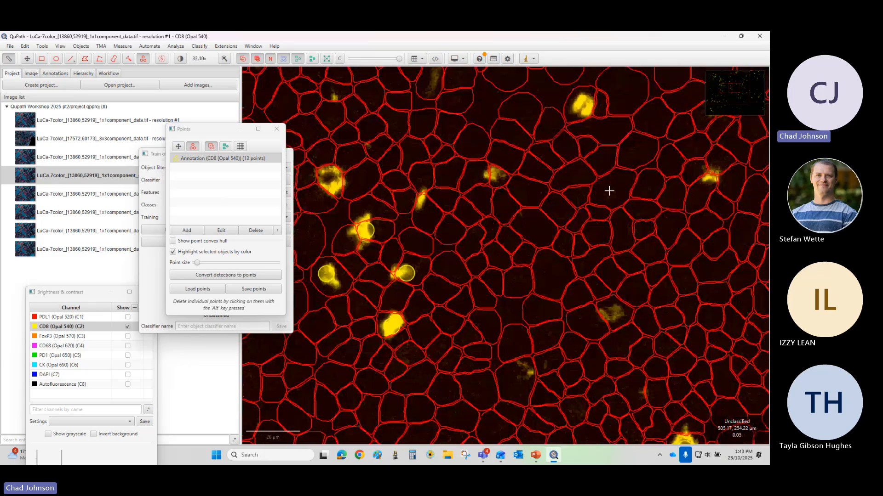
{"action": "left_click", "coordinate": [581, 107]}
{"action": "scroll", "coordinate": [681, 294], "scroll_direction": "down", "scroll_amount": 4}
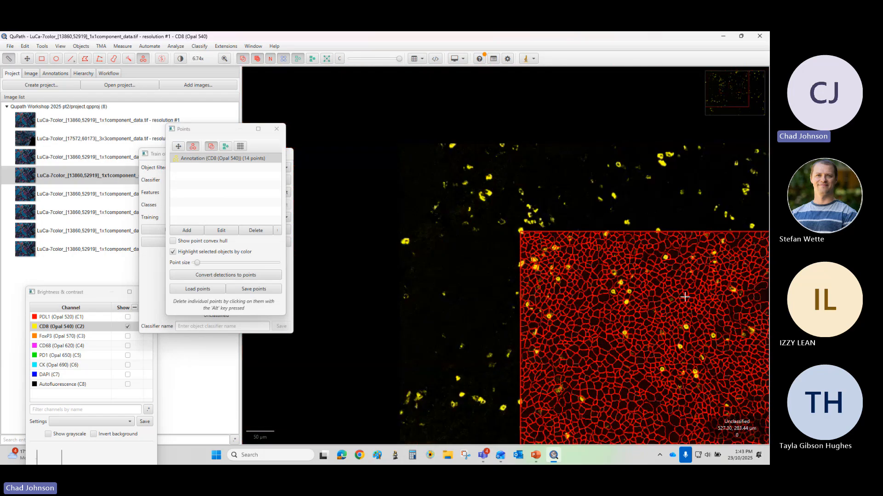
{"action": "scroll", "coordinate": [680, 349], "scroll_direction": "up", "scroll_amount": 5}
{"action": "left_click", "coordinate": [582, 230]}
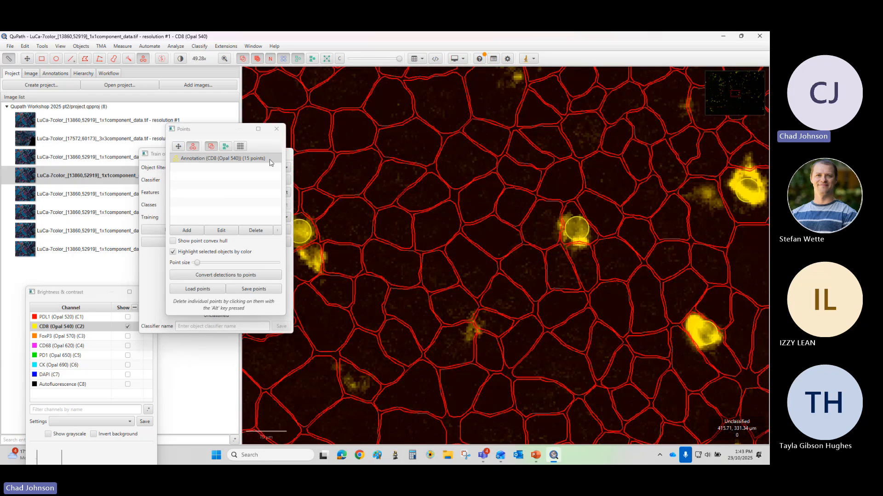
Step: Add a second points annotation and set its classification to Ignore*
{"action": "left_click", "coordinate": [190, 233]}
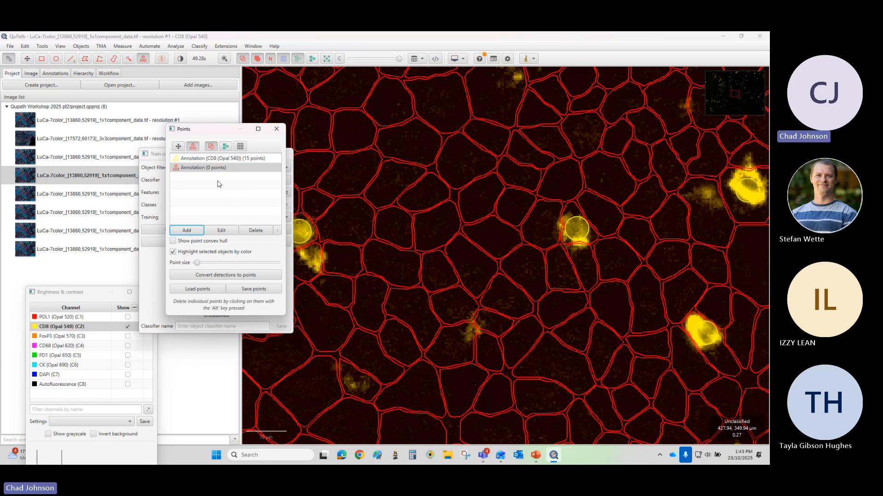
{"action": "right_click", "coordinate": [205, 169]}
{"action": "mouse_move", "coordinate": [231, 176]}
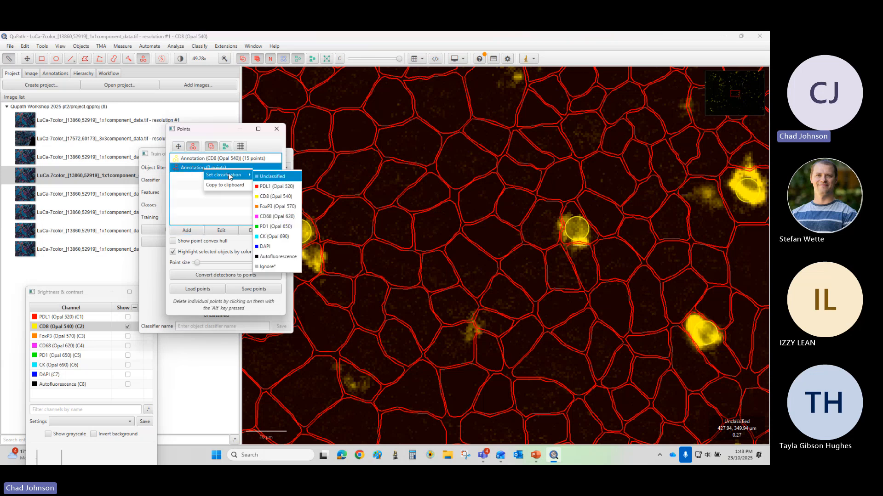
{"action": "left_click", "coordinate": [268, 267]}
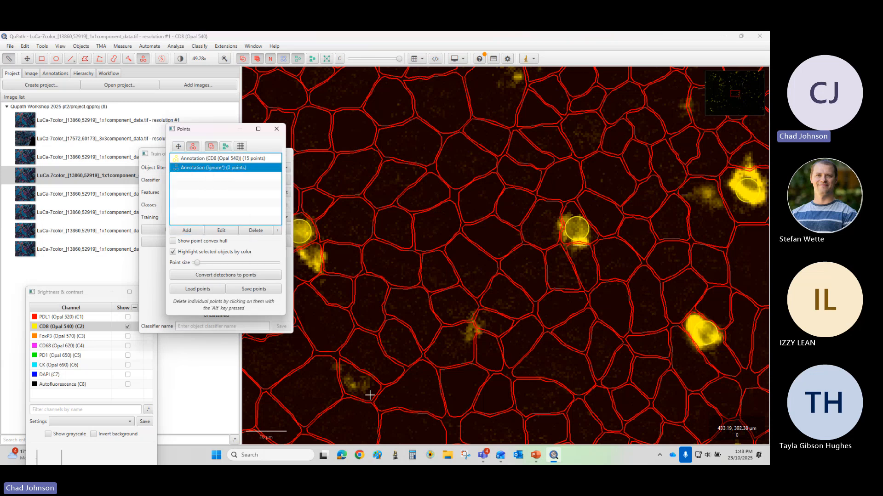
Step: Place two Ignore* training points on separate cells with only faint yellow staining
{"action": "left_click", "coordinate": [353, 383]}
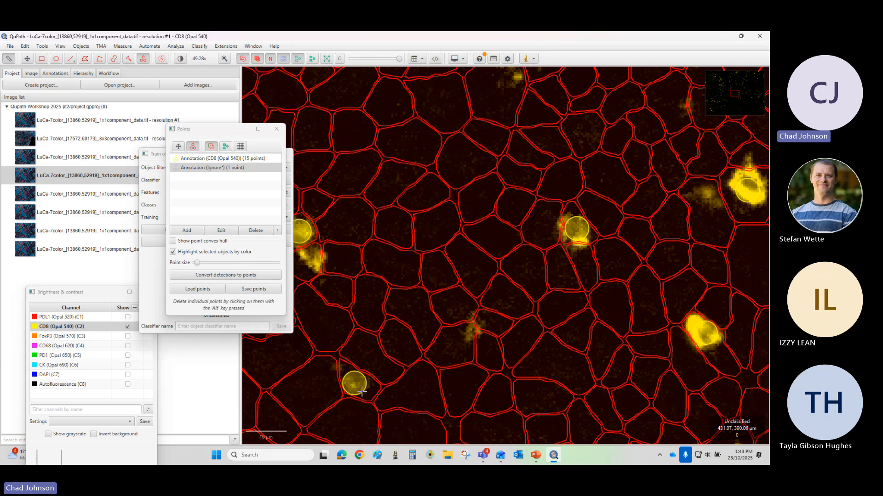
{"action": "scroll", "coordinate": [362, 392], "scroll_direction": "down", "scroll_amount": 5}
{"action": "scroll", "coordinate": [351, 396], "scroll_direction": "up", "scroll_amount": 8}
{"action": "scroll", "coordinate": [351, 391], "scroll_direction": "down", "scroll_amount": 4}
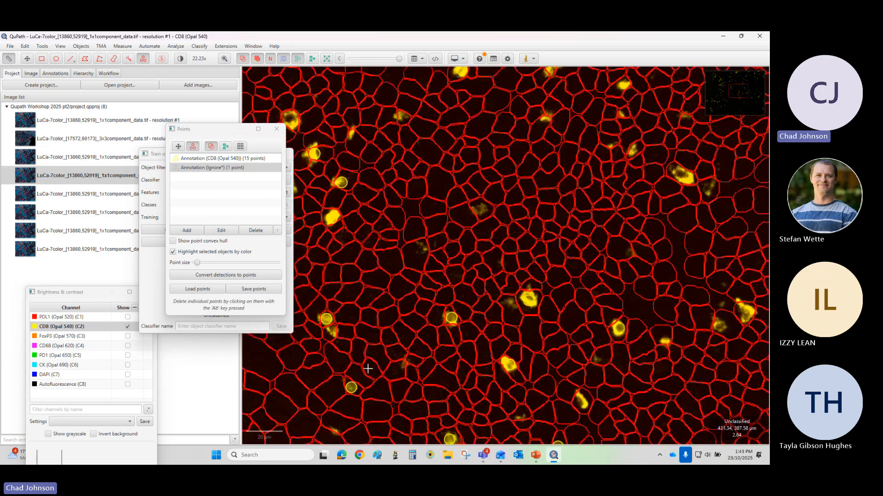
{"action": "scroll", "coordinate": [412, 249], "scroll_direction": "up", "scroll_amount": 4}
{"action": "left_click", "coordinate": [434, 250]}
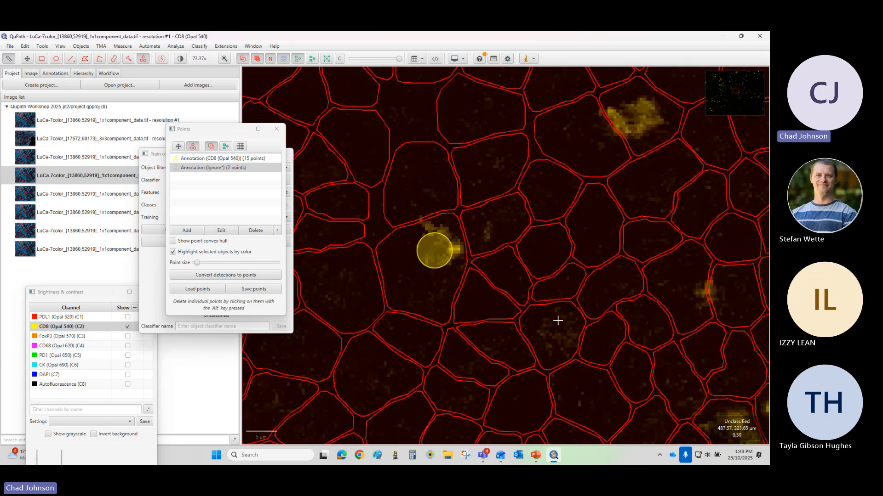
Step: Place five Ignore* training points on the unstained cells surrounding a brightly stained, already marked CD8 cell
{"action": "scroll", "coordinate": [558, 321], "scroll_direction": "down", "scroll_amount": 4}
{"action": "scroll", "coordinate": [462, 362], "scroll_direction": "up", "scroll_amount": 6}
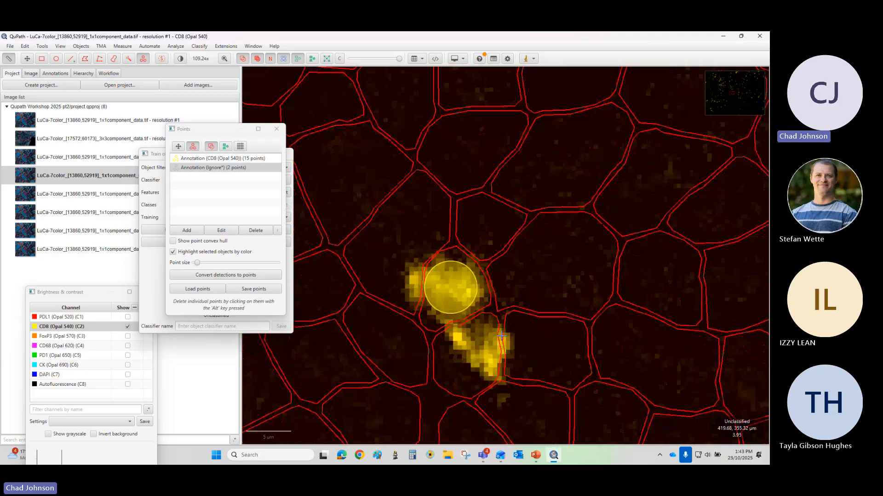
{"action": "left_click", "coordinate": [532, 275]}
{"action": "left_click", "coordinate": [487, 231]}
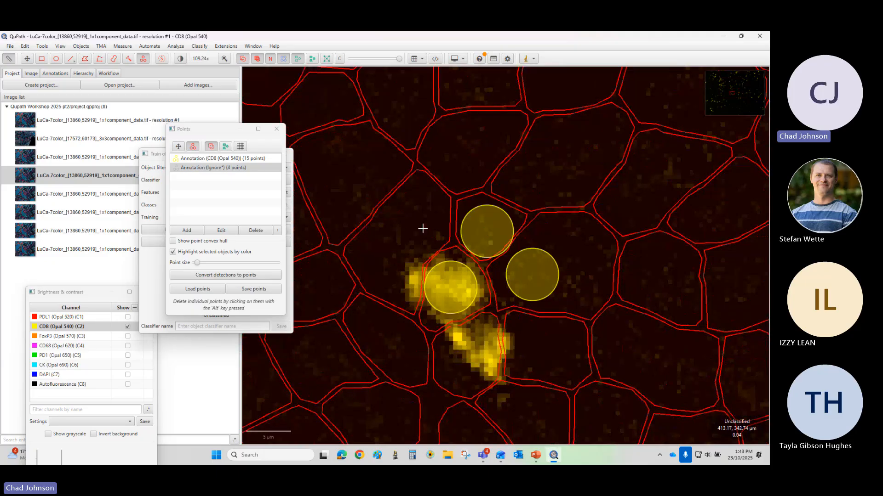
{"action": "left_click", "coordinate": [407, 234]}
{"action": "left_click", "coordinate": [552, 354]}
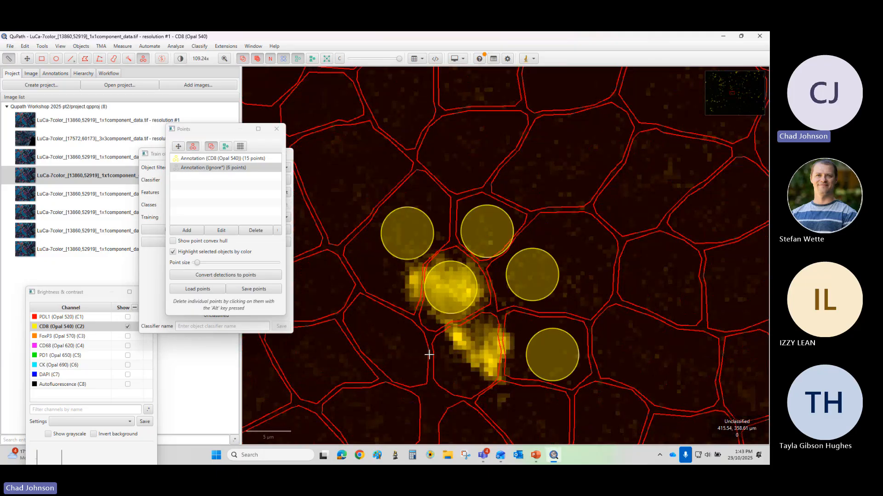
{"action": "left_click", "coordinate": [392, 352]}
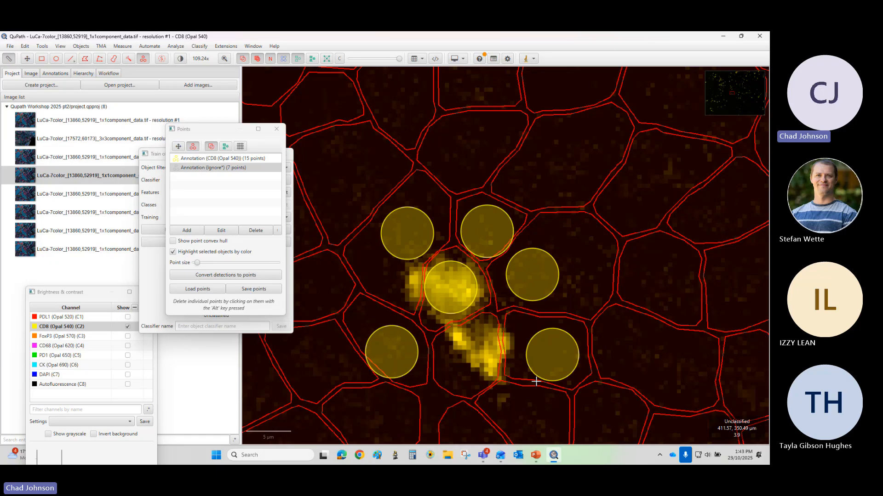
Step: Place three more Ignore* points on the dark cells bordering another bright CD8 cell near the region's left side
{"action": "scroll", "coordinate": [536, 381], "scroll_direction": "down", "scroll_amount": 10}
{"action": "scroll", "coordinate": [341, 299], "scroll_direction": "up", "scroll_amount": 10}
{"action": "scroll", "coordinate": [341, 301], "scroll_direction": "down", "scroll_amount": 10}
{"action": "scroll", "coordinate": [341, 356], "scroll_direction": "up", "scroll_amount": 8}
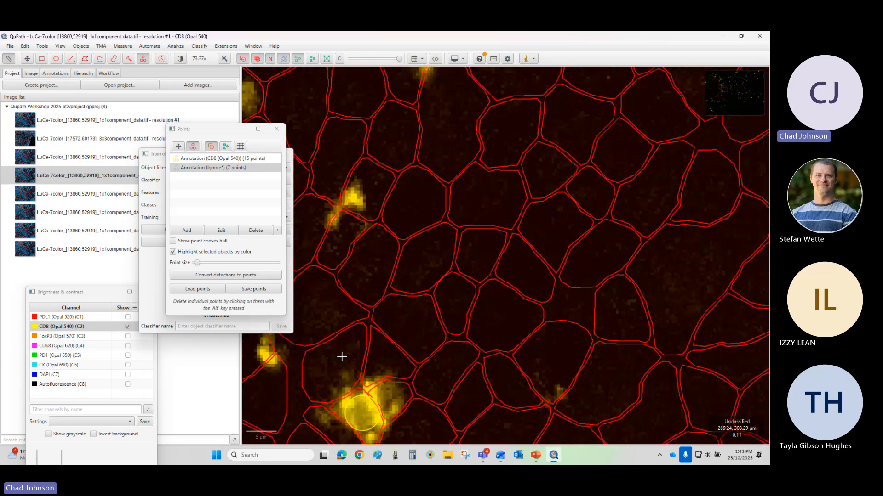
{"action": "scroll", "coordinate": [342, 357], "scroll_direction": "up", "scroll_amount": 2}
{"action": "left_click", "coordinate": [328, 368]}
{"action": "left_click", "coordinate": [404, 360]}
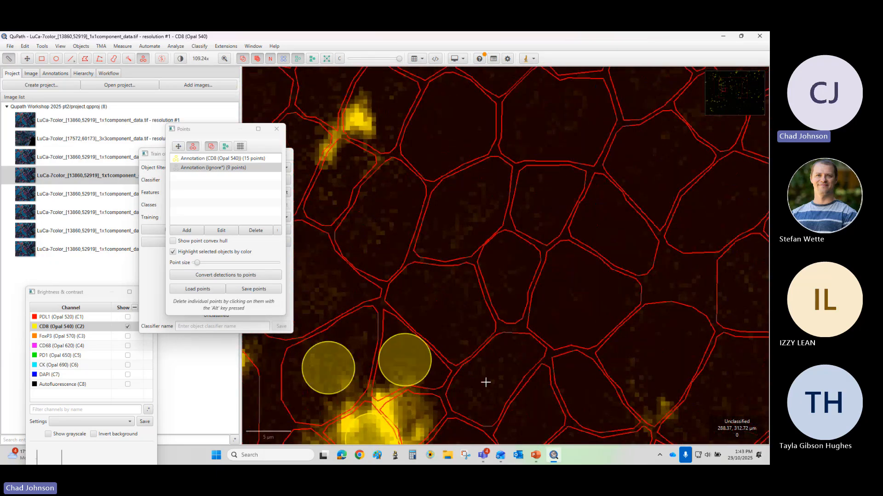
{"action": "left_click", "coordinate": [486, 383]}
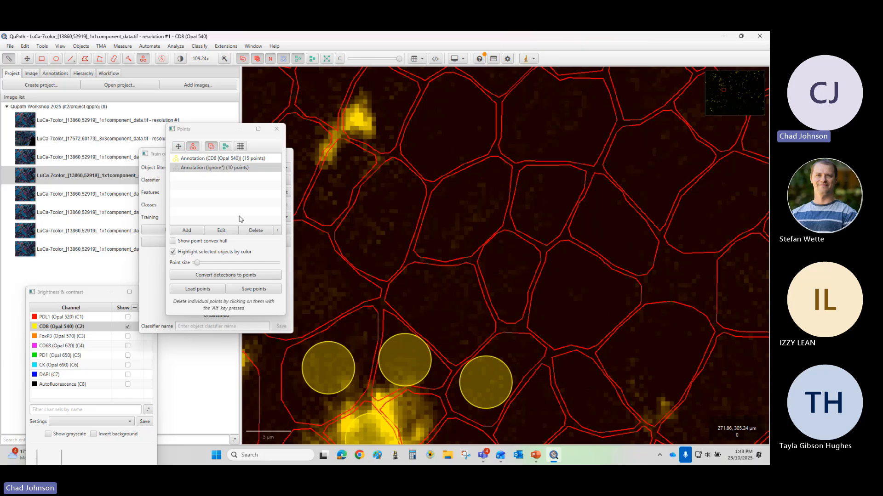
Step: Separate the Points and Train object classifier windows and turn on live update of the classifier
{"action": "left_click_drag", "start_coordinate": [206, 129], "coordinate": [44, 176]}
{"action": "left_click_drag", "start_coordinate": [209, 154], "coordinate": [224, 125]}
{"action": "left_click", "coordinate": [228, 207]}
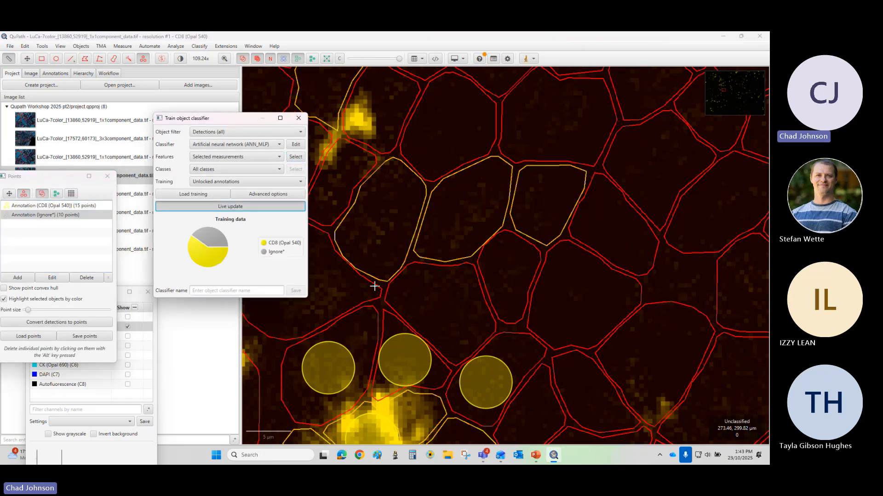
Step: Add an Ignore* point on the dark cell wrongly classified as CD8 just below the bright CD8 cell
{"action": "scroll", "coordinate": [374, 287], "scroll_direction": "down", "scroll_amount": 3}
{"action": "scroll", "coordinate": [405, 373], "scroll_direction": "up", "scroll_amount": 3}
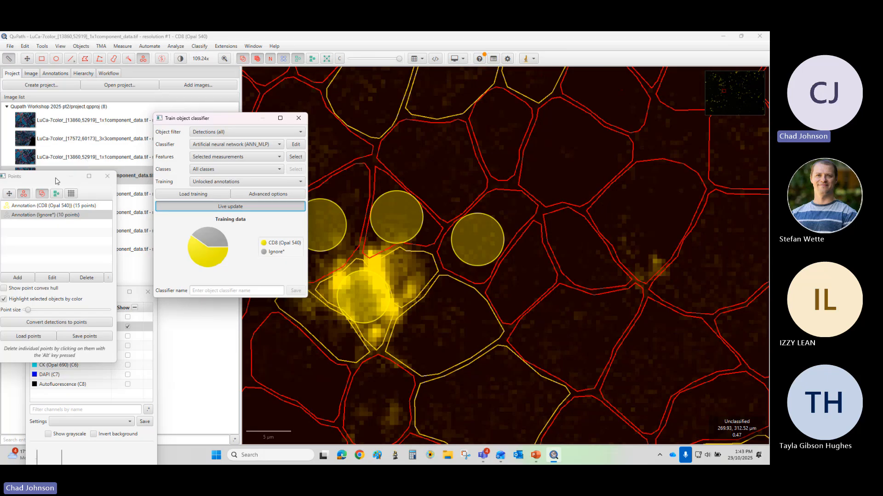
{"action": "left_click_drag", "start_coordinate": [57, 181], "coordinate": [159, 139]}
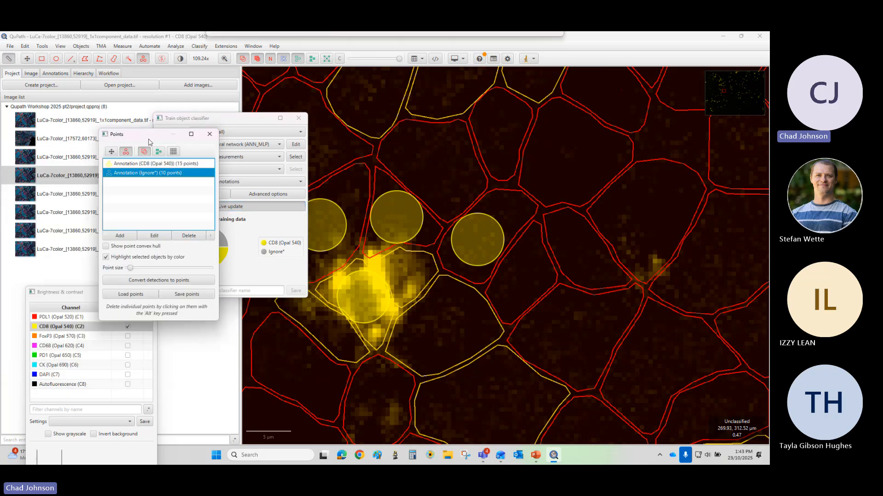
{"action": "left_click", "coordinate": [435, 328]}
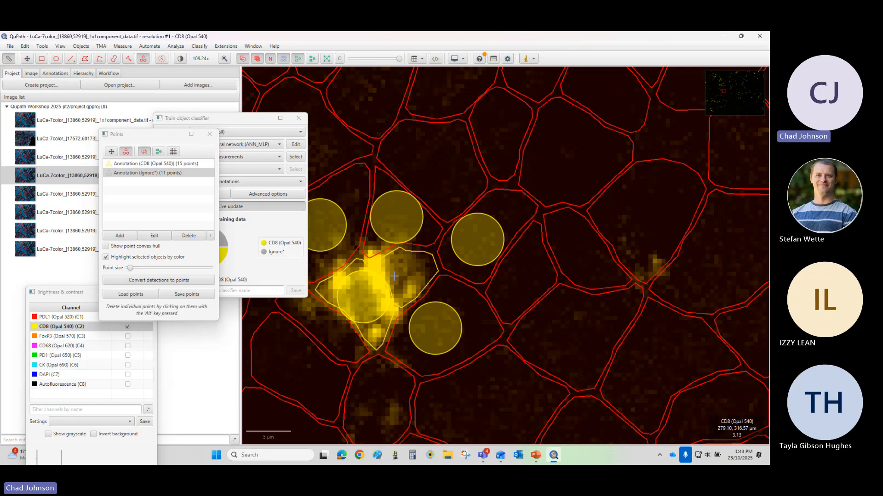
Step: Check the live classification across the region and add an Ignore* point on an isolated unstained cell wrongly classified as CD8
{"action": "scroll", "coordinate": [415, 274], "scroll_direction": "down", "scroll_amount": 5}
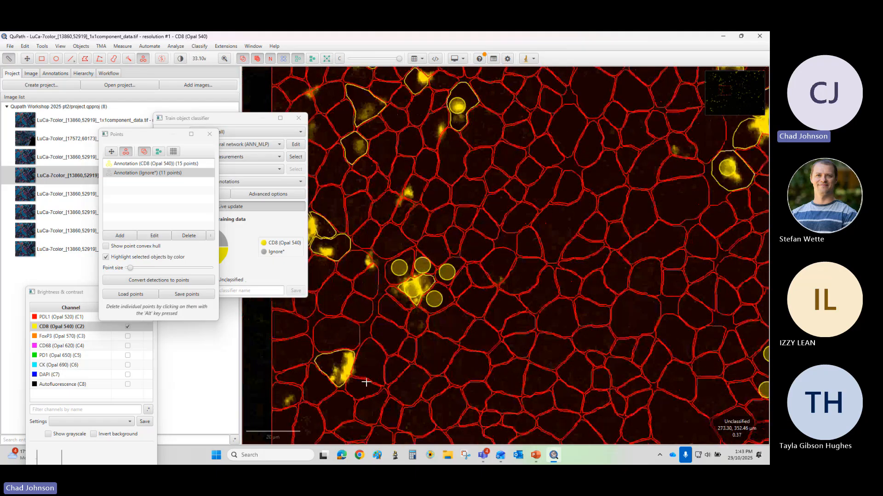
{"action": "scroll", "coordinate": [651, 275], "scroll_direction": "down", "scroll_amount": 4}
{"action": "scroll", "coordinate": [728, 206], "scroll_direction": "up", "scroll_amount": 5}
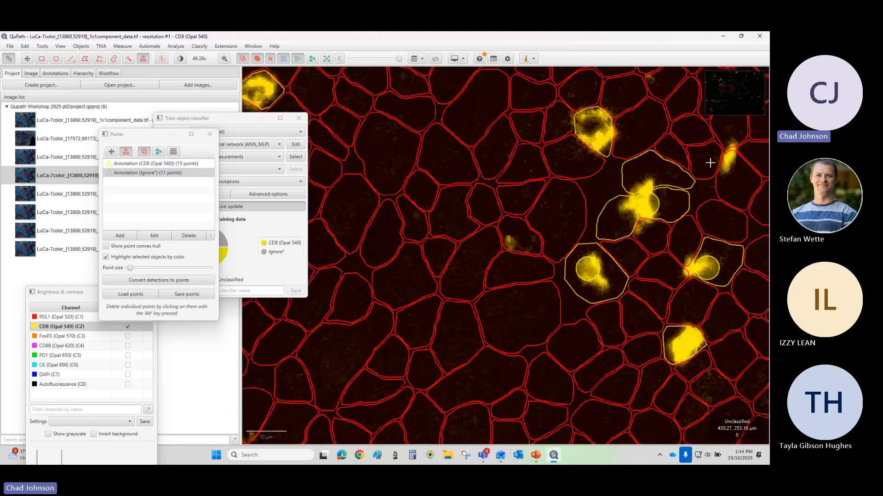
{"action": "scroll", "coordinate": [707, 161], "scroll_direction": "up", "scroll_amount": 5}
{"action": "scroll", "coordinate": [704, 162], "scroll_direction": "down", "scroll_amount": 5}
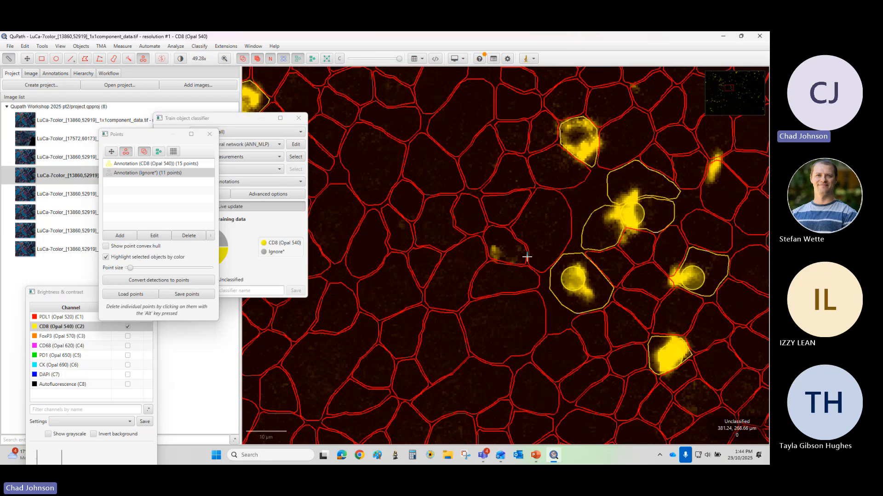
{"action": "scroll", "coordinate": [527, 257], "scroll_direction": "down", "scroll_amount": 4}
{"action": "scroll", "coordinate": [373, 265], "scroll_direction": "up", "scroll_amount": 4}
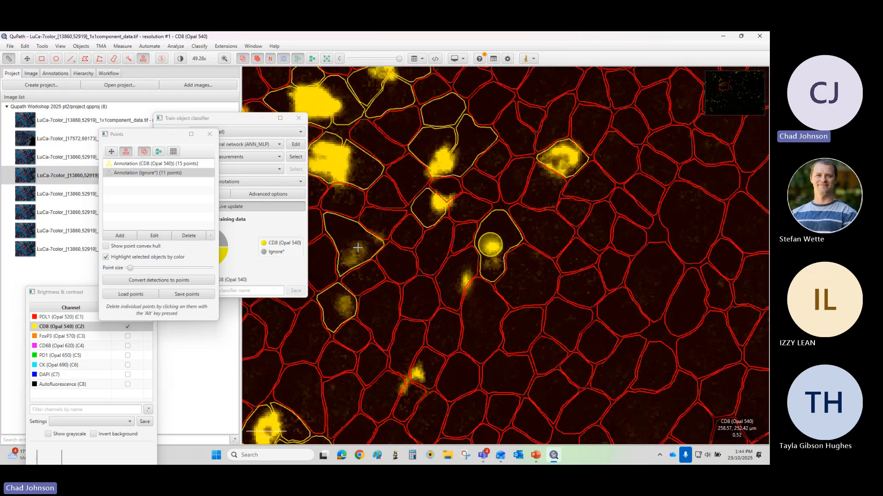
{"action": "scroll", "coordinate": [373, 256], "scroll_direction": "down", "scroll_amount": 2}
{"action": "scroll", "coordinate": [572, 142], "scroll_direction": "up", "scroll_amount": 5}
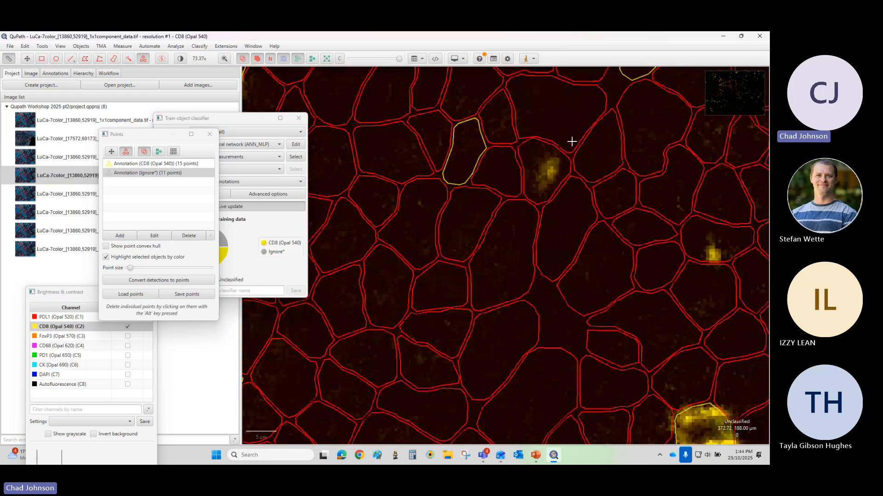
{"action": "scroll", "coordinate": [467, 153], "scroll_direction": "up", "scroll_amount": 2}
{"action": "scroll", "coordinate": [456, 156], "scroll_direction": "down", "scroll_amount": 2}
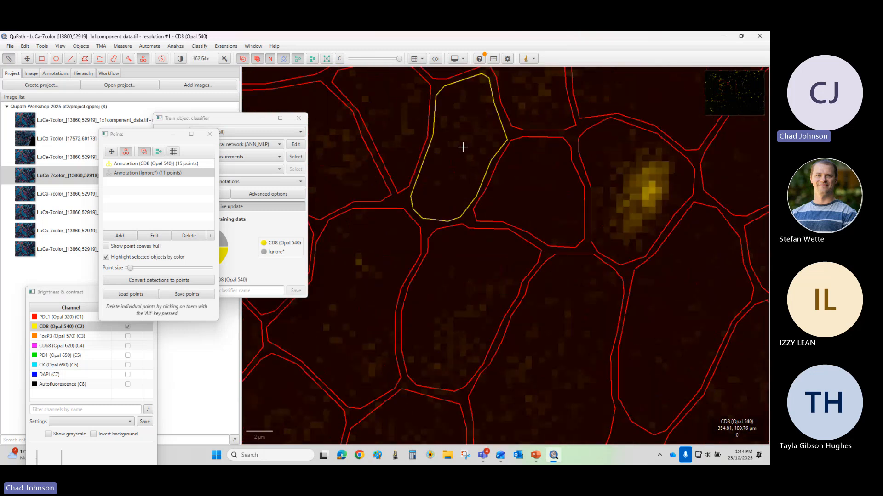
{"action": "left_click", "coordinate": [463, 146]}
Step: Reselect the CD8 (Opal 540) points annotation and add a training point on a stained cell the classifier missed
{"action": "scroll", "coordinate": [545, 195], "scroll_direction": "down", "scroll_amount": 5}
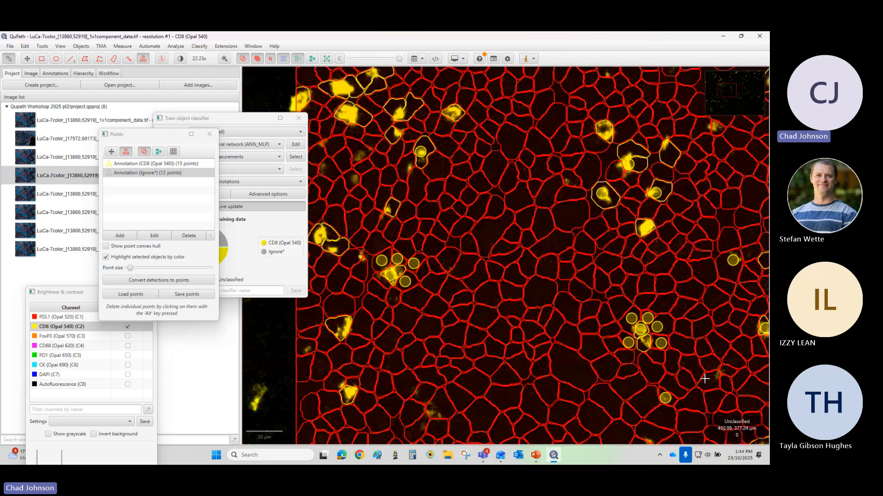
{"action": "scroll", "coordinate": [635, 383], "scroll_direction": "down", "scroll_amount": 4}
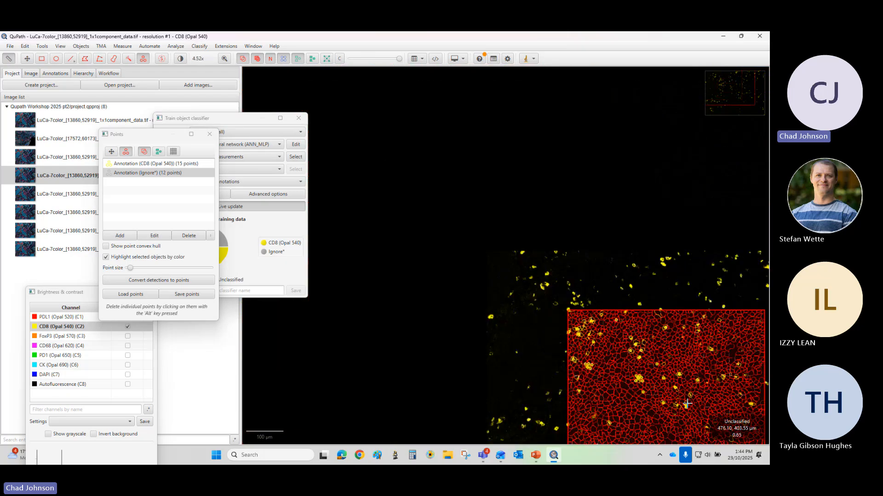
{"action": "scroll", "coordinate": [697, 393], "scroll_direction": "up", "scroll_amount": 4}
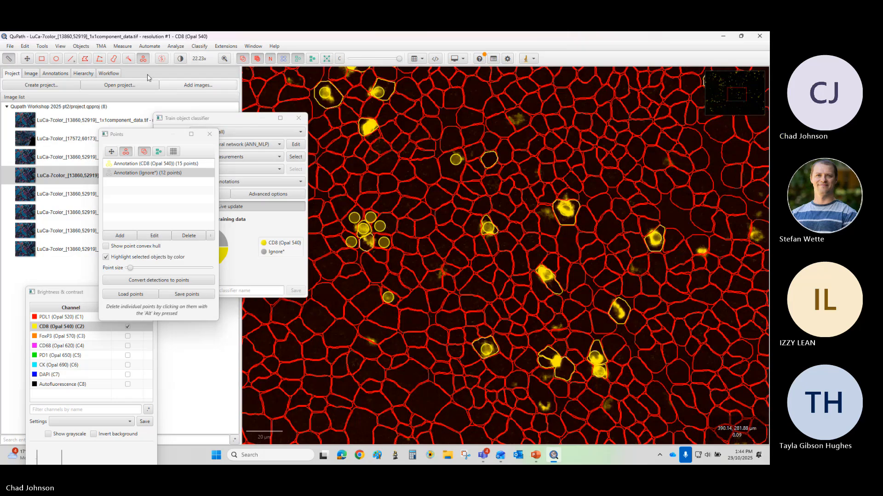
{"action": "left_click", "coordinate": [28, 59]}
{"action": "scroll", "coordinate": [519, 211], "scroll_direction": "up", "scroll_amount": 5}
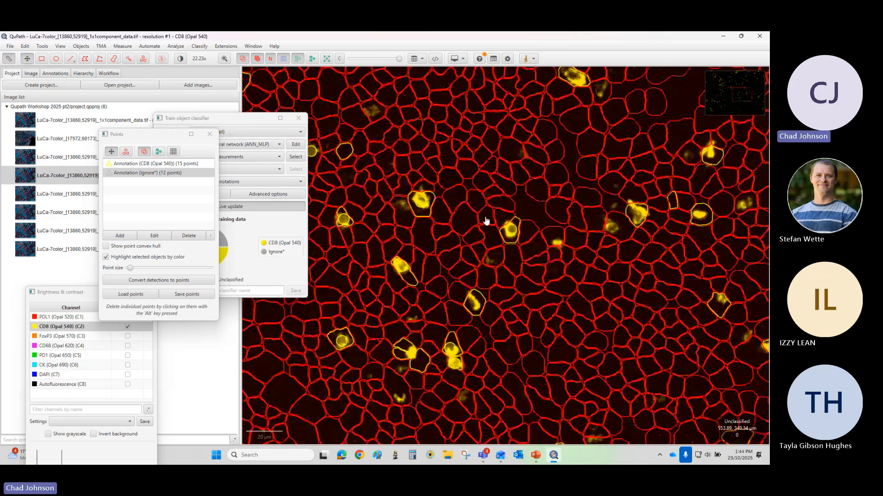
{"action": "left_click", "coordinate": [136, 165]}
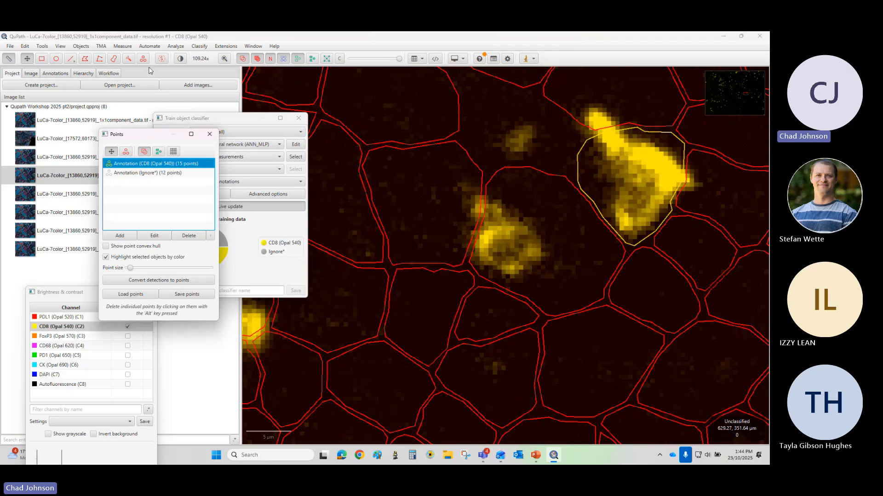
{"action": "key", "text": "."}
{"action": "left_click", "coordinate": [533, 244]}
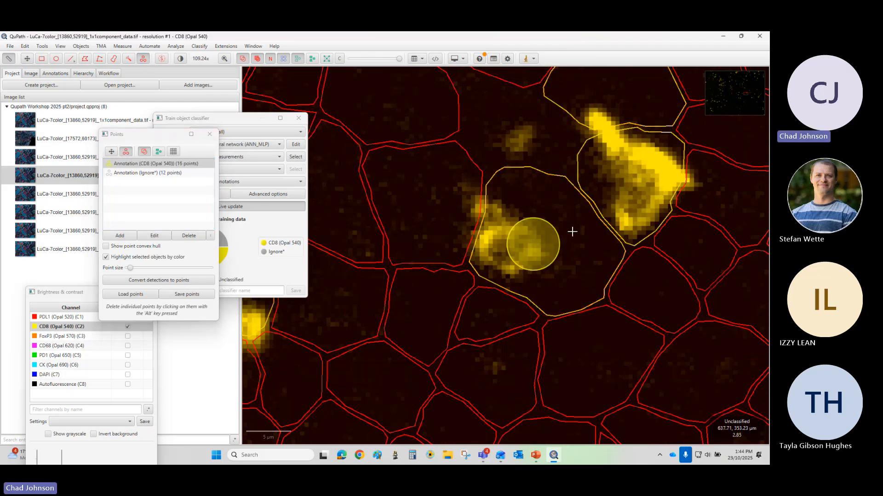
Step: Check the updated classification over the whole annotated region and save the object classifier under the name CD8
{"action": "scroll", "coordinate": [593, 248], "scroll_direction": "down", "scroll_amount": 1}
{"action": "scroll", "coordinate": [516, 256], "scroll_direction": "down", "scroll_amount": 10}
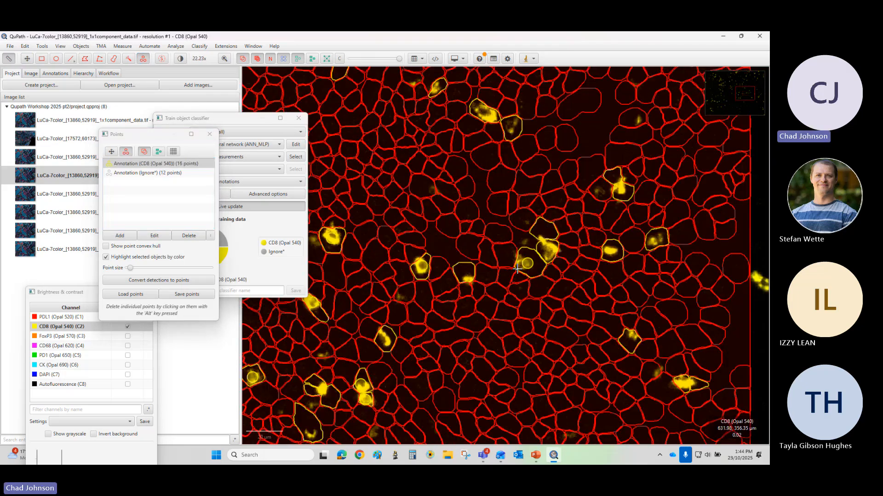
{"action": "scroll", "coordinate": [364, 323], "scroll_direction": "up", "scroll_amount": 5}
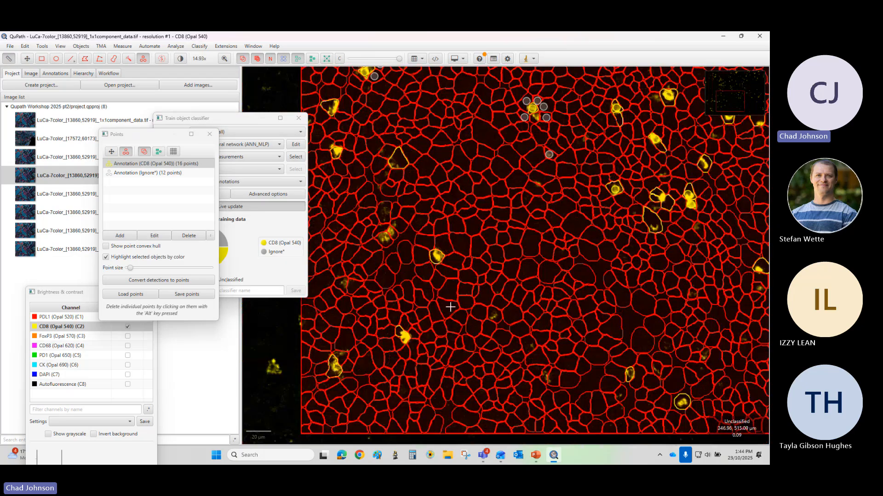
{"action": "scroll", "coordinate": [350, 298], "scroll_direction": "down", "scroll_amount": 1}
{"action": "left_click_drag", "start_coordinate": [244, 124], "coordinate": [248, 171]}
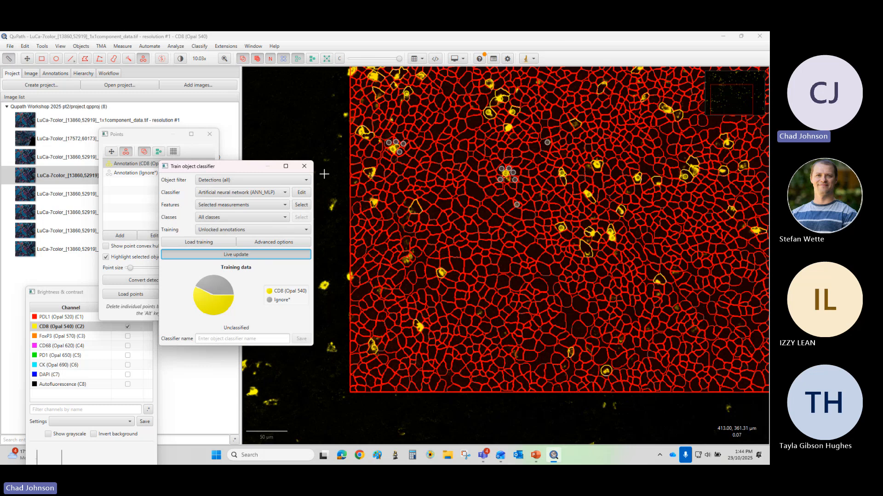
{"action": "left_click_drag", "start_coordinate": [221, 169], "coordinate": [228, 144]}
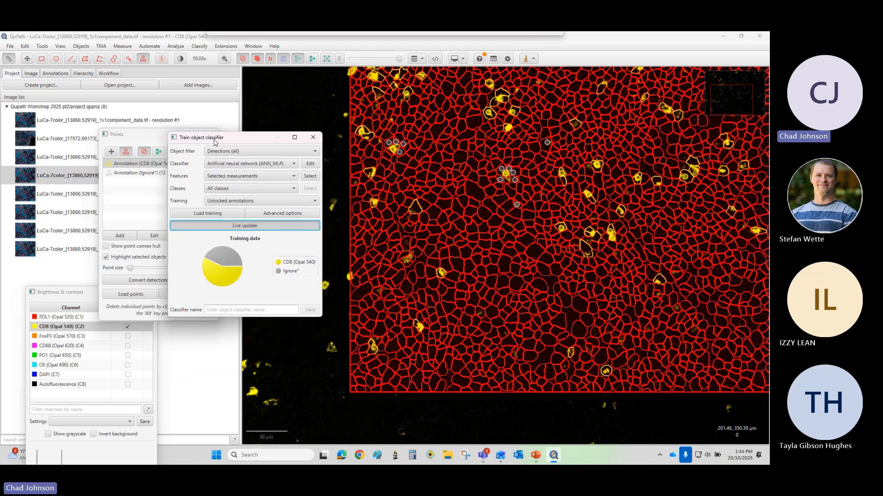
{"action": "left_click", "coordinate": [236, 311]}
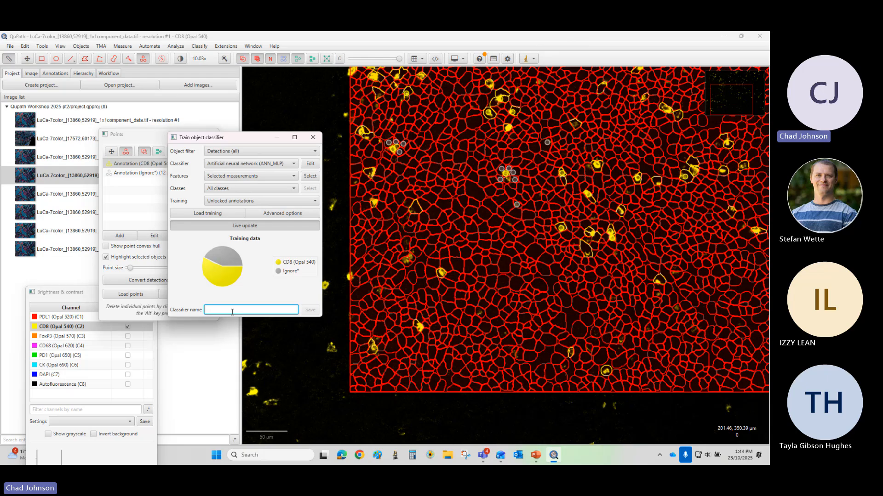
{"action": "type", "text": "CD8"}
{"action": "left_click", "coordinate": [310, 311]}
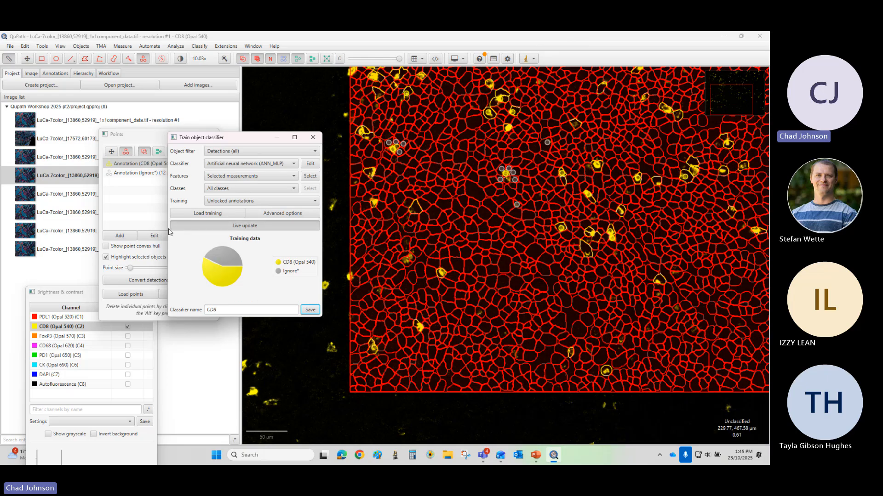
Step: Close the Train object classifier and Points windows
{"action": "left_click", "coordinate": [53, 210]}
{"action": "left_click_drag", "start_coordinate": [256, 144], "coordinate": [243, 240]}
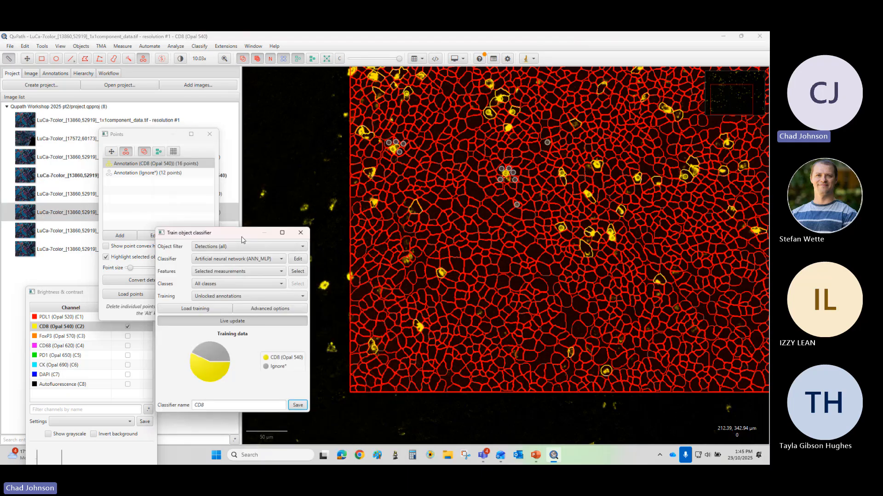
{"action": "left_click", "coordinate": [300, 232]}
{"action": "left_click", "coordinate": [209, 134]}
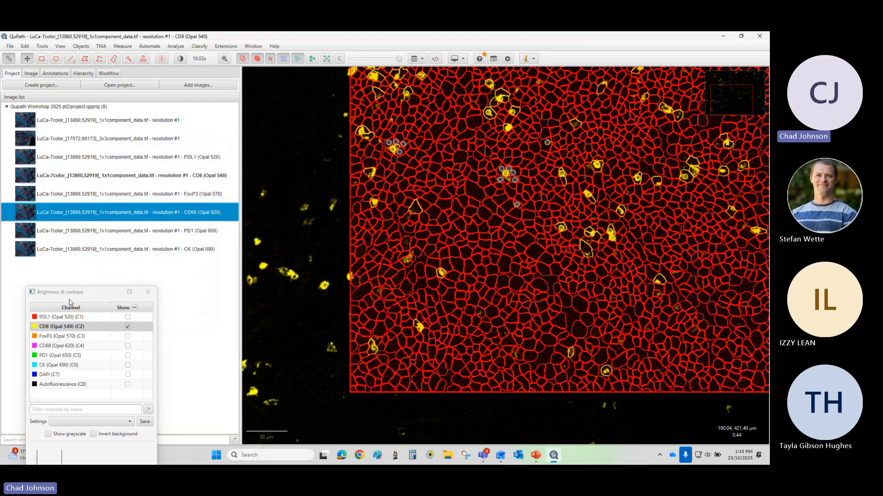
Step: Move the Brightness & contrast window clear of the image list and select the CD8 (Opal 540) image entry
{"action": "left_click_drag", "start_coordinate": [69, 292], "coordinate": [205, 284]}
{"action": "left_click", "coordinate": [176, 177]}
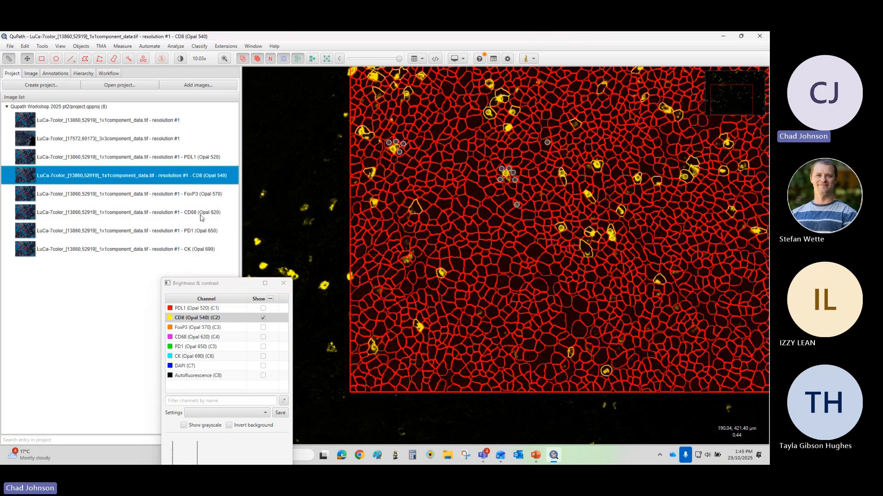
Step: Open the CK (Opal 690) image from the project, saving the changes made to the CD8 (Opal 540) image
{"action": "double_click", "coordinate": [98, 251]}
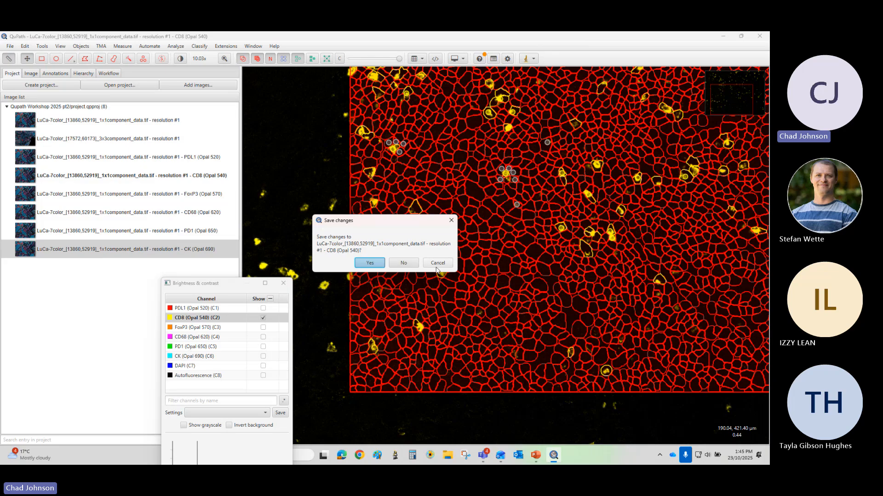
{"action": "left_click", "coordinate": [376, 266]}
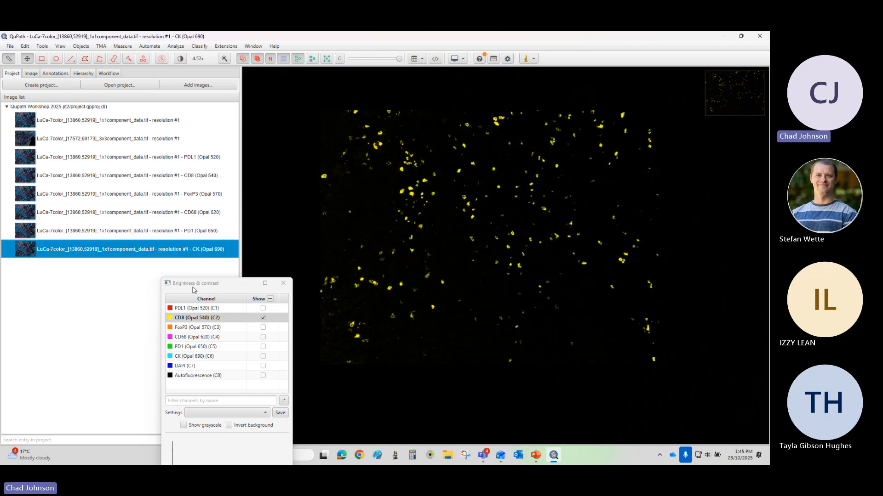
Step: Hide the CD8 (Opal 540) channel and show only the CK (Opal 690) channel
{"action": "left_click_drag", "start_coordinate": [193, 283], "coordinate": [155, 166]}
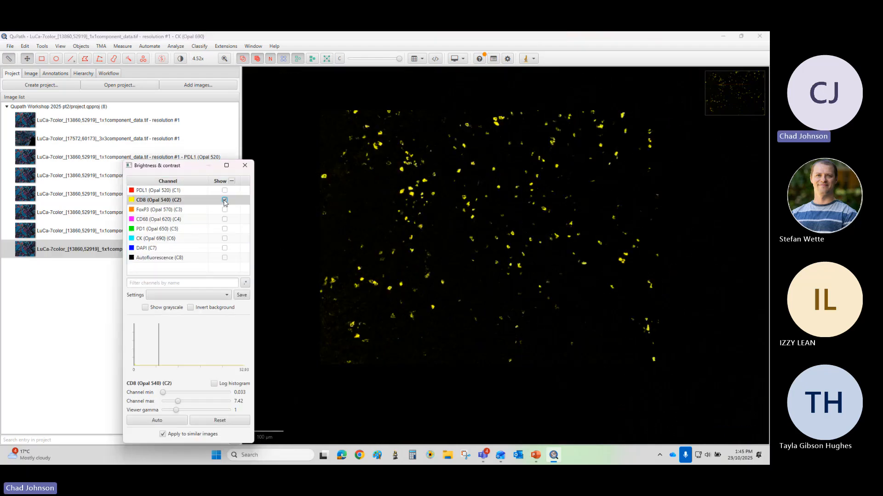
{"action": "left_click", "coordinate": [225, 200]}
{"action": "left_click", "coordinate": [224, 239]}
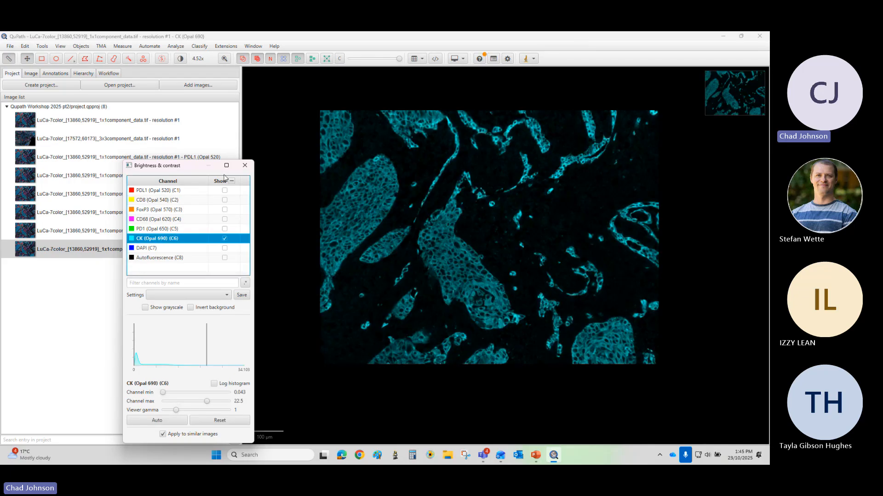
{"action": "left_click_drag", "start_coordinate": [194, 165], "coordinate": [174, 136]}
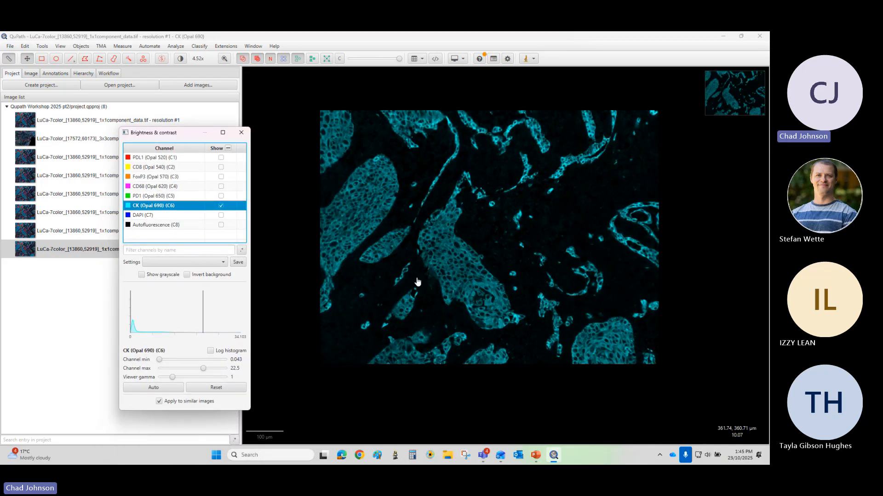
Step: Draw a rectangle annotation over the central part of the CK image, enclosing the large central stained cell cluster
{"action": "scroll", "coordinate": [461, 289], "scroll_direction": "up", "scroll_amount": 5}
{"action": "scroll", "coordinate": [461, 288], "scroll_direction": "down", "scroll_amount": 5}
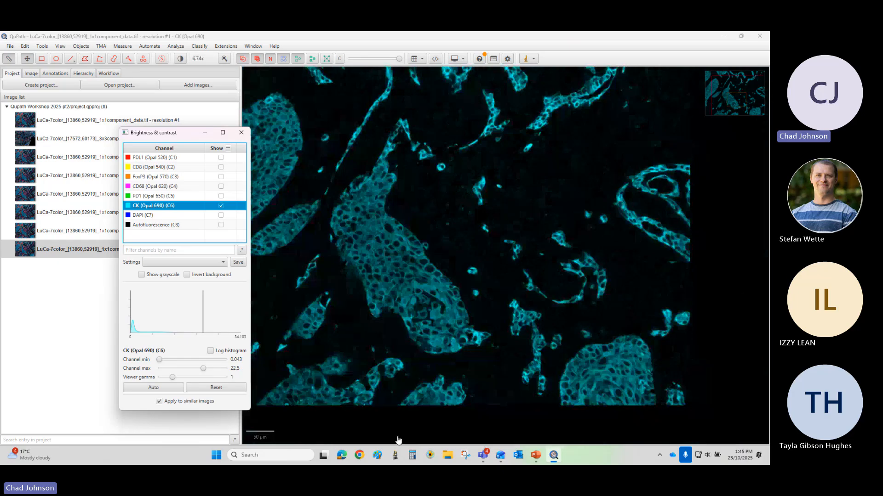
{"action": "scroll", "coordinate": [393, 315], "scroll_direction": "up", "scroll_amount": 2}
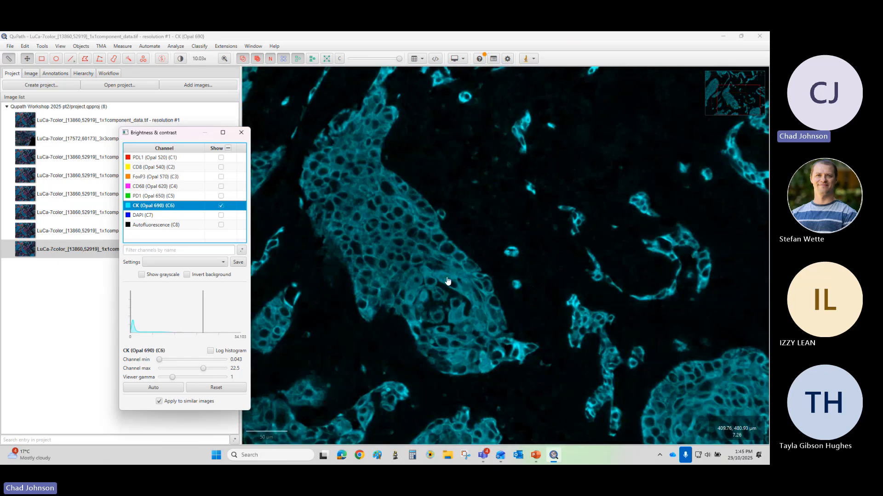
{"action": "scroll", "coordinate": [400, 222], "scroll_direction": "down", "scroll_amount": 2}
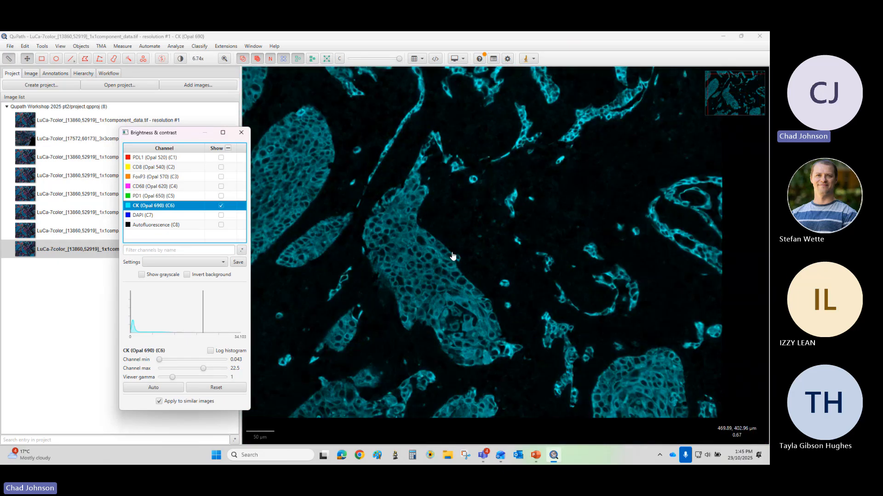
{"action": "scroll", "coordinate": [414, 227], "scroll_direction": "down", "scroll_amount": 3}
{"action": "scroll", "coordinate": [413, 230], "scroll_direction": "up", "scroll_amount": 1}
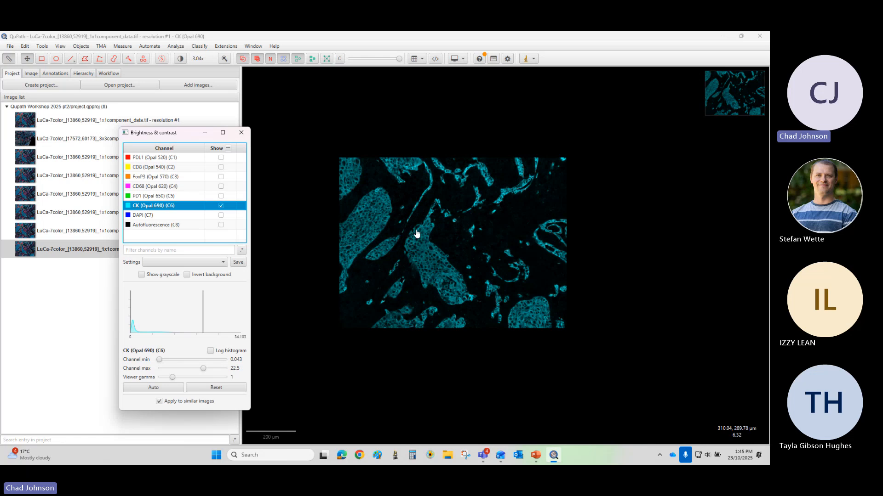
{"action": "scroll", "coordinate": [437, 233], "scroll_direction": "up", "scroll_amount": 1}
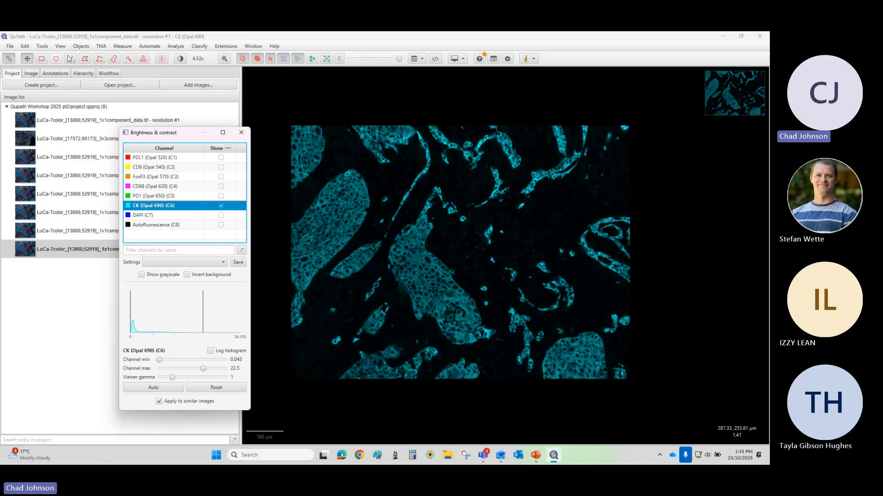
{"action": "left_click", "coordinate": [41, 63]}
{"action": "mouse_move", "coordinate": [345, 171]}
{"action": "left_mouse_down"}
{"action": "mouse_move", "coordinate": [463, 279]}
{"action": "mouse_move", "coordinate": [560, 342]}
{"action": "left_mouse_up"}
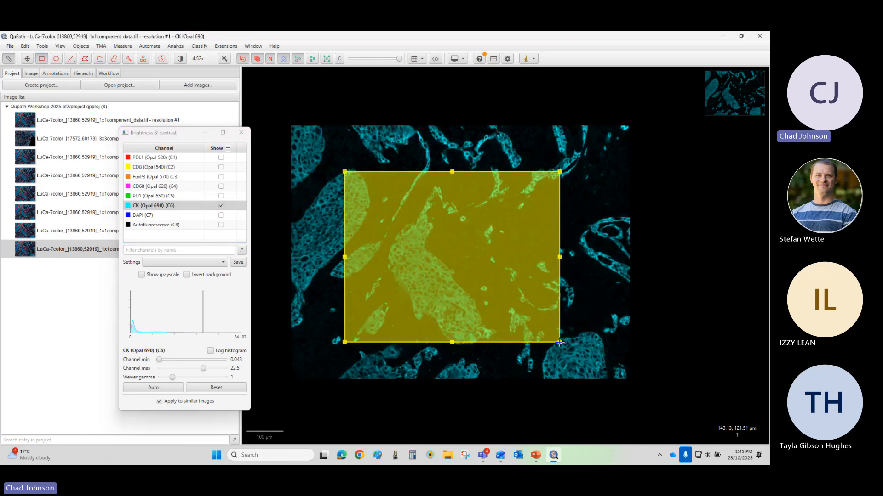
Step: Run Cell detection in the rectangle on the DAPI channel with a threshold of 0.5 and 5 µm cell expansion
{"action": "left_click", "coordinate": [176, 46]}
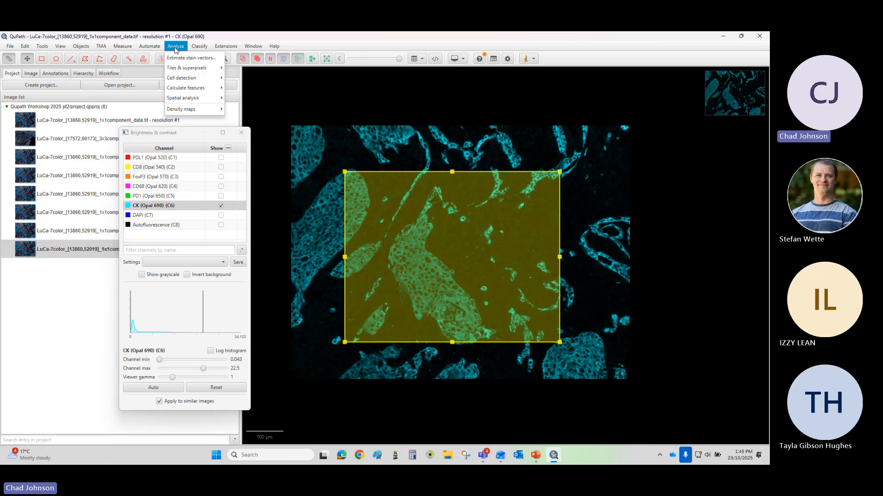
{"action": "mouse_move", "coordinate": [181, 83]}
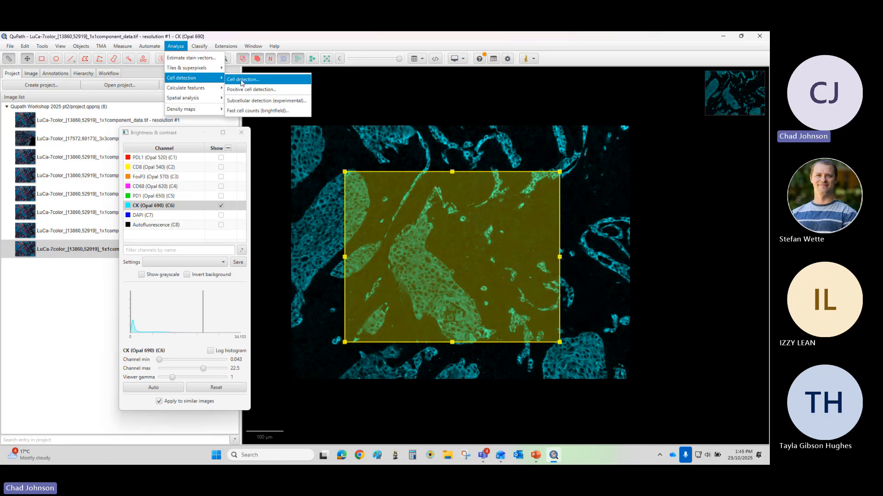
{"action": "left_click", "coordinate": [241, 80]}
{"action": "double_click", "coordinate": [383, 235]}
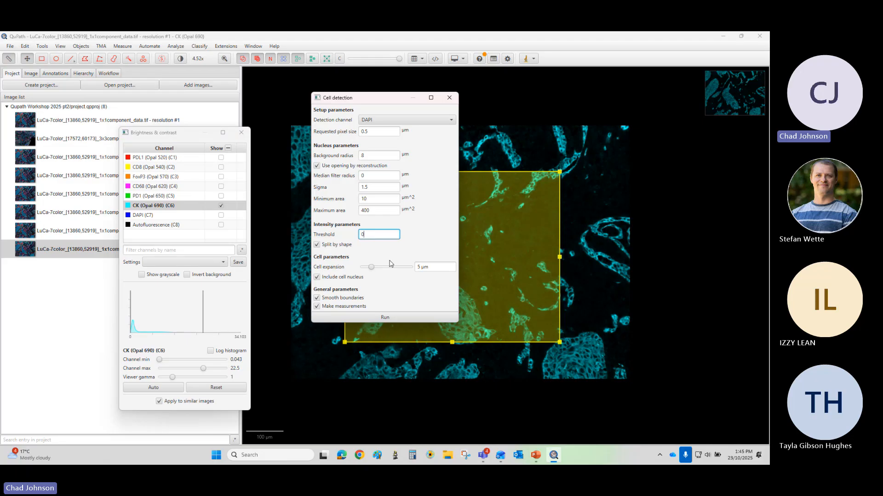
{"action": "left_click", "coordinate": [385, 317]}
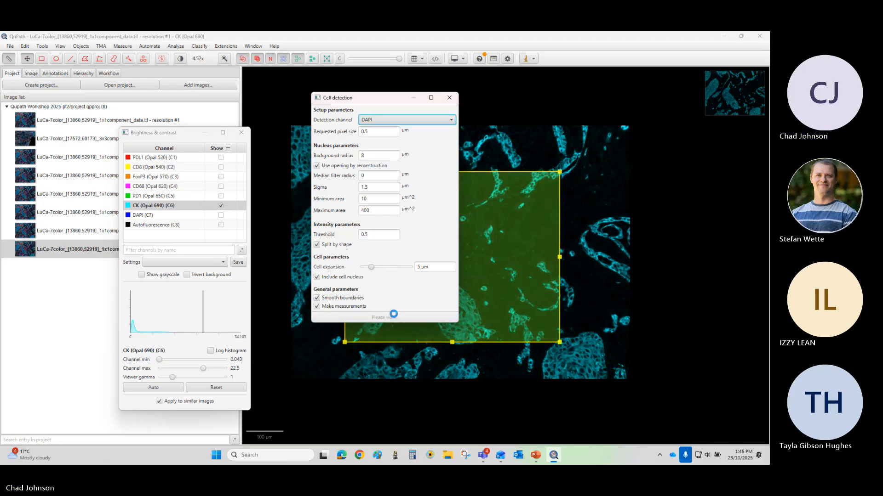
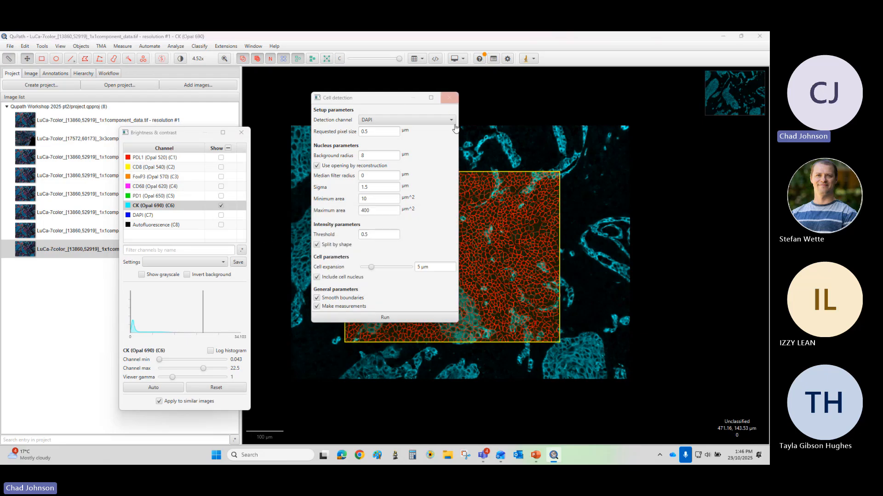
{"action": "left_click", "coordinate": [450, 99]}
Step: Paint a Wand annotation over the CK-stained cells in the upper and middle part of the large central cluster
{"action": "scroll", "coordinate": [430, 257], "scroll_direction": "up", "scroll_amount": 3}
{"action": "scroll", "coordinate": [398, 368], "scroll_direction": "down", "scroll_amount": 2}
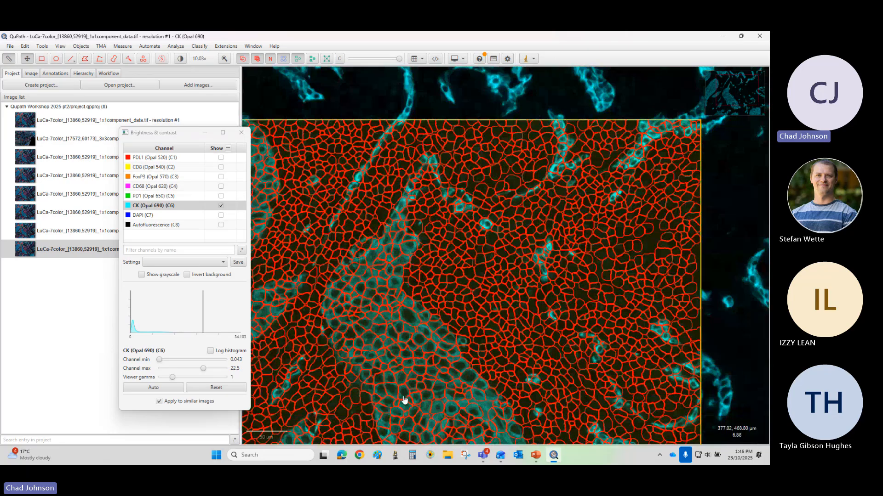
{"action": "scroll", "coordinate": [391, 421], "scroll_direction": "down", "scroll_amount": 1}
{"action": "scroll", "coordinate": [391, 421], "scroll_direction": "up", "scroll_amount": 4}
{"action": "scroll", "coordinate": [473, 335], "scroll_direction": "down", "scroll_amount": 1}
{"action": "scroll", "coordinate": [433, 236], "scroll_direction": "down", "scroll_amount": 1}
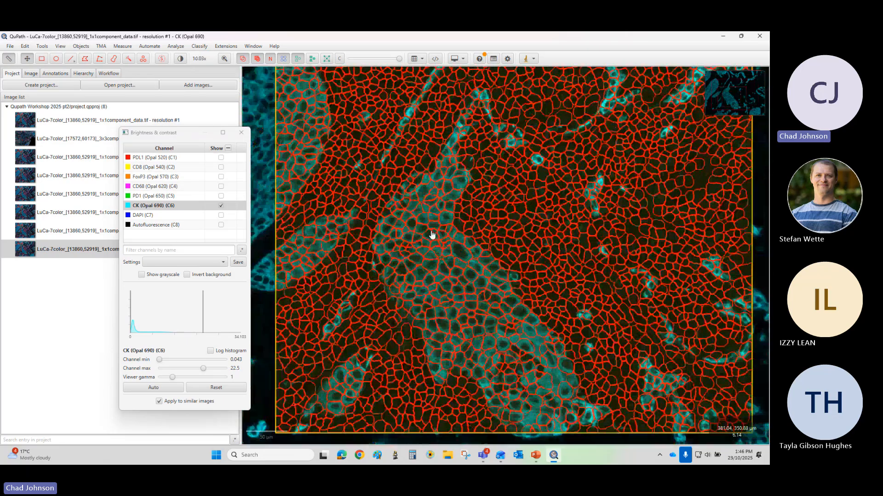
{"action": "scroll", "coordinate": [417, 242], "scroll_direction": "up", "scroll_amount": 2}
{"action": "scroll", "coordinate": [417, 241], "scroll_direction": "down", "scroll_amount": 1}
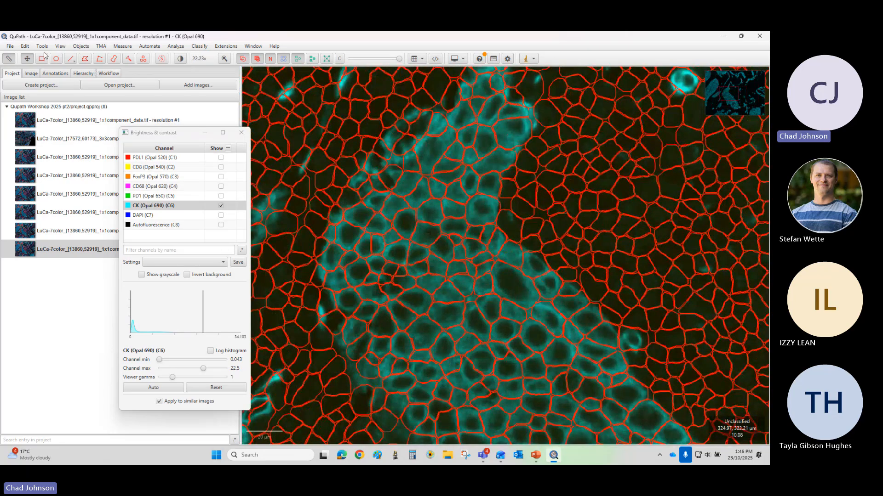
{"action": "left_click", "coordinate": [129, 60]}
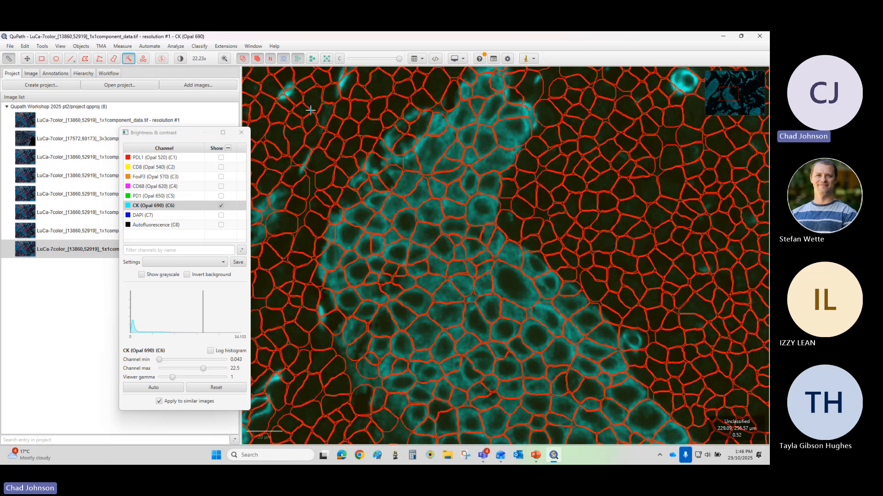
{"action": "mouse_move", "coordinate": [559, 332]}
{"action": "left_mouse_down"}
{"action": "mouse_move", "coordinate": [444, 225]}
{"action": "mouse_move", "coordinate": [457, 193]}
{"action": "mouse_move", "coordinate": [453, 152]}
{"action": "mouse_move", "coordinate": [483, 136]}
{"action": "mouse_move", "coordinate": [504, 152]}
{"action": "mouse_move", "coordinate": [480, 178]}
{"action": "mouse_move", "coordinate": [483, 212]}
{"action": "mouse_move", "coordinate": [418, 248]}
{"action": "mouse_move", "coordinate": [386, 229]}
{"action": "mouse_move", "coordinate": [430, 153]}
{"action": "left_mouse_up"}
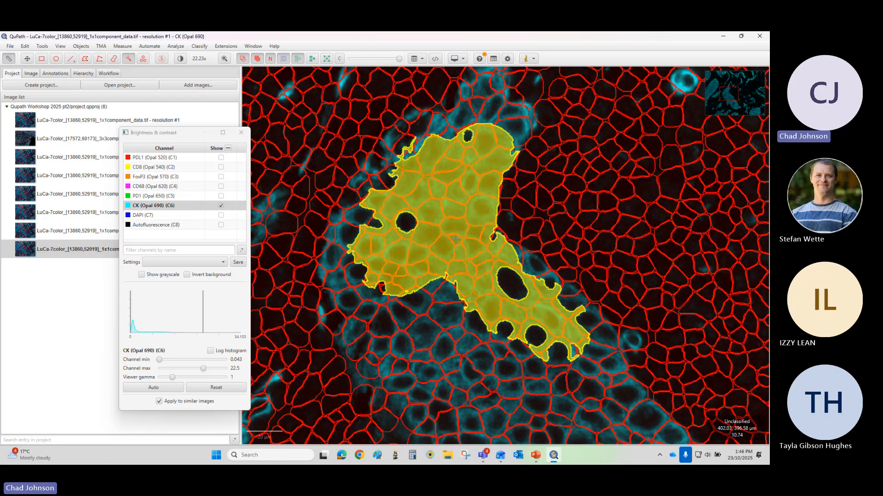
{"action": "mouse_move", "coordinate": [456, 239]}
{"action": "left_mouse_down"}
{"action": "mouse_move", "coordinate": [439, 296]}
{"action": "mouse_move", "coordinate": [391, 363]}
{"action": "mouse_move", "coordinate": [450, 405]}
{"action": "mouse_move", "coordinate": [486, 287]}
{"action": "mouse_move", "coordinate": [534, 257]}
{"action": "left_mouse_up"}
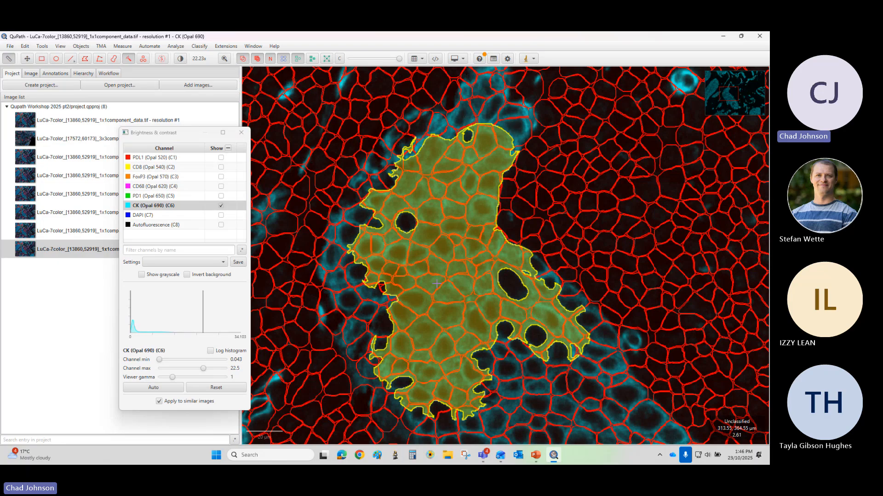
Step: Set the classification of the wand-drawn annotation to CK (Opal 690)
{"action": "right_click", "coordinate": [458, 260]}
{"action": "mouse_move", "coordinate": [466, 279]}
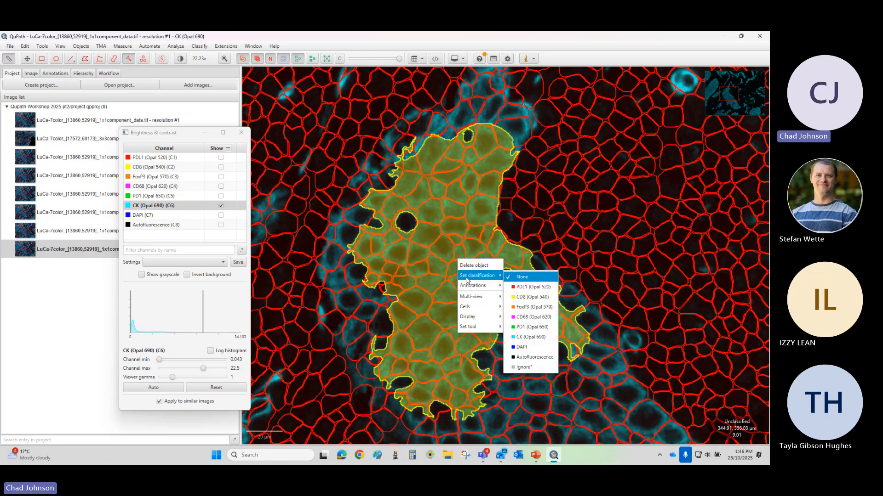
{"action": "left_click", "coordinate": [523, 338]}
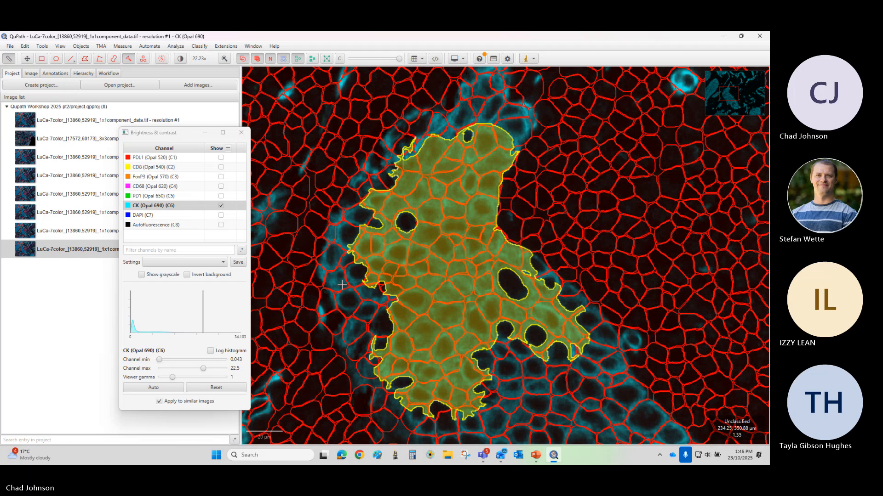
Step: Draw a square rectangle annotation over the dark CK-negative cells beside the annotated CK-positive region
{"action": "scroll", "coordinate": [550, 267], "scroll_direction": "down", "scroll_amount": 3}
{"action": "scroll", "coordinate": [520, 260], "scroll_direction": "up", "scroll_amount": 2}
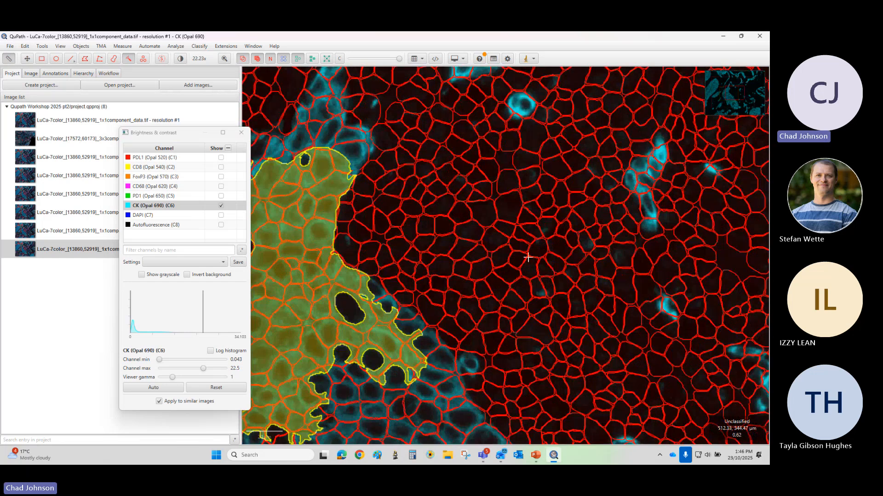
{"action": "scroll", "coordinate": [503, 264], "scroll_direction": "up", "scroll_amount": 2}
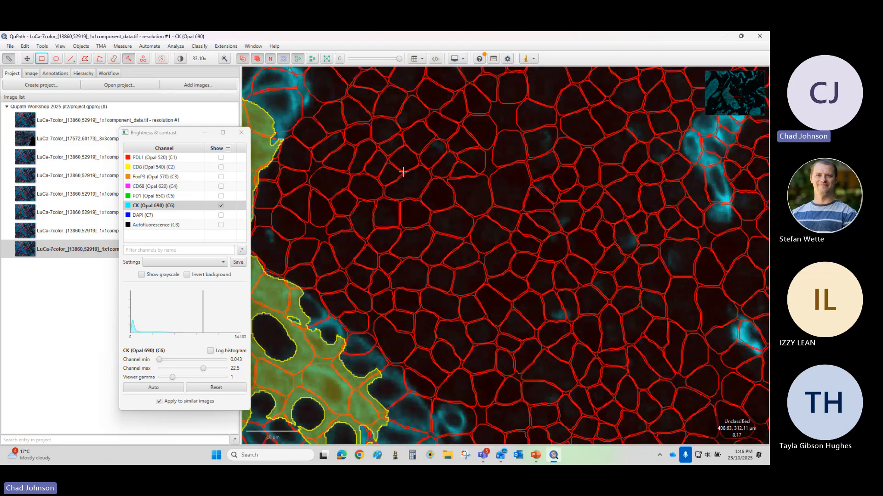
{"action": "left_click_drag", "start_coordinate": [382, 152], "coordinate": [467, 251]}
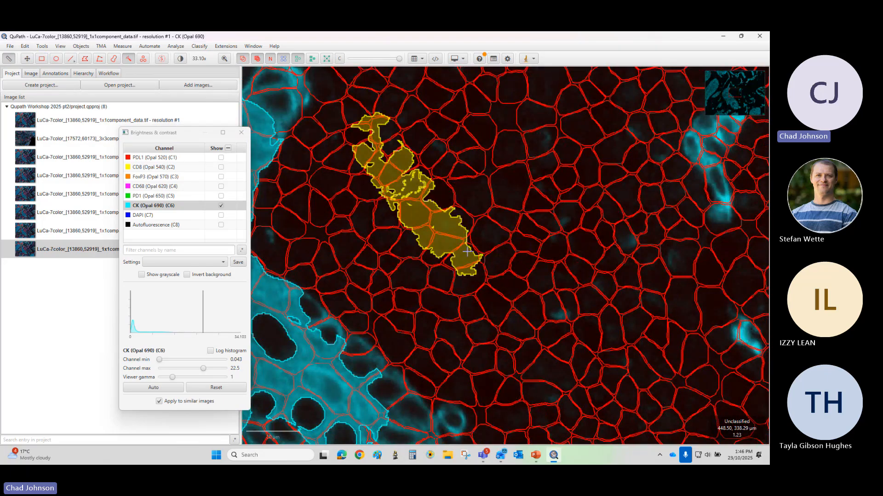
{"action": "key", "text": "Delete"}
{"action": "left_click", "coordinate": [42, 58]}
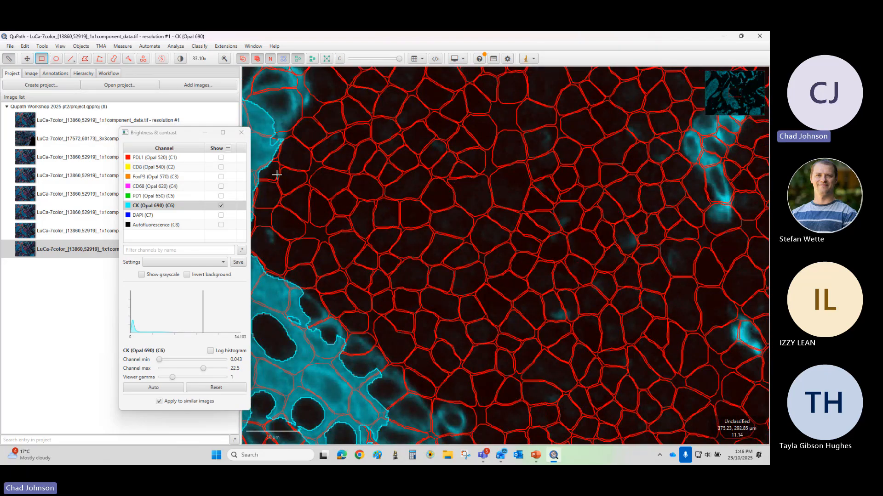
{"action": "left_click_drag", "start_coordinate": [366, 147], "coordinate": [501, 290]}
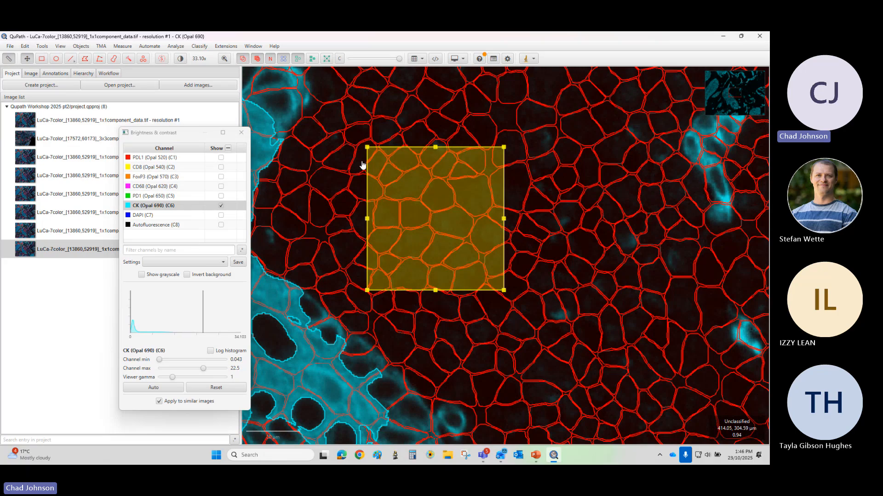
Step: Classify the square annotation as Ignore* and shift the brightness and contrast window clear of the image
{"action": "right_click", "coordinate": [412, 182]}
{"action": "mouse_move", "coordinate": [432, 195]}
{"action": "left_click", "coordinate": [492, 287]}
{"action": "left_click_drag", "start_coordinate": [181, 134], "coordinate": [130, 154]}
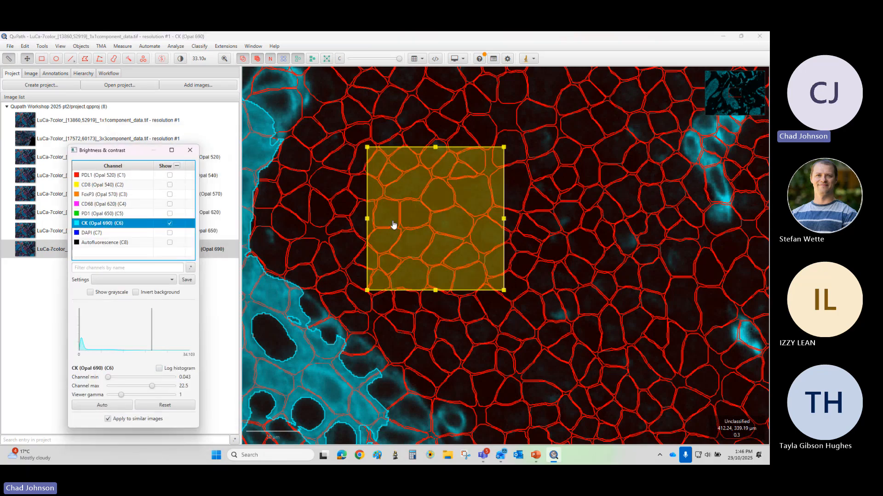
Step: Start training an object classifier and set its type to Artificial neural network (ANN_MLP)
{"action": "scroll", "coordinate": [370, 240], "scroll_direction": "down", "scroll_amount": 5}
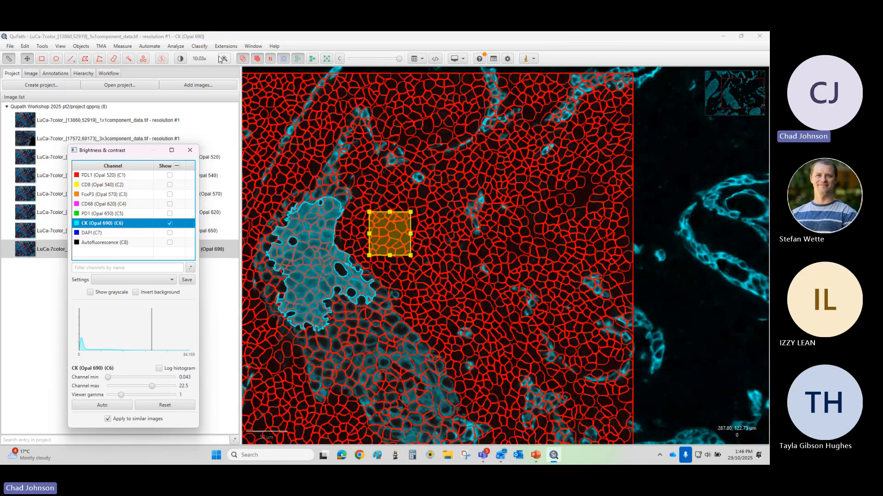
{"action": "left_click", "coordinate": [184, 48]}
{"action": "mouse_move", "coordinate": [208, 51]}
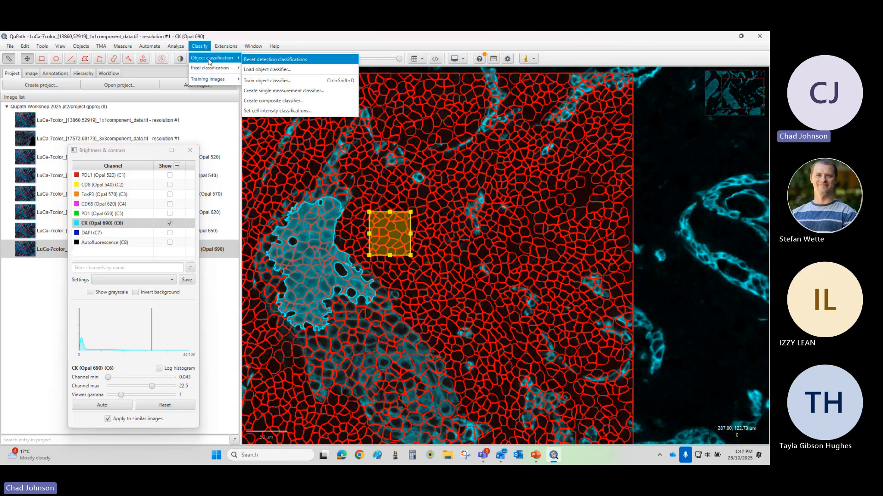
{"action": "left_click", "coordinate": [263, 83]}
{"action": "left_click_drag", "start_coordinate": [370, 113], "coordinate": [132, 186]}
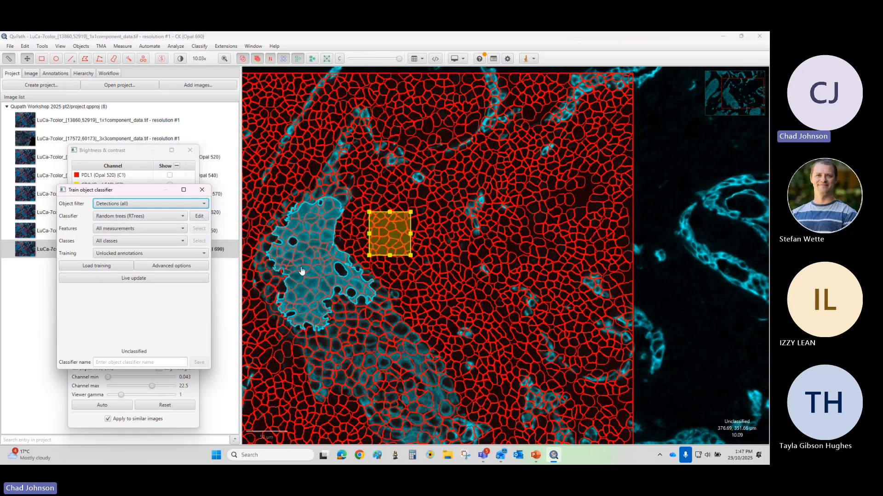
{"action": "left_click", "coordinate": [127, 218]}
{"action": "left_click", "coordinate": [111, 226]}
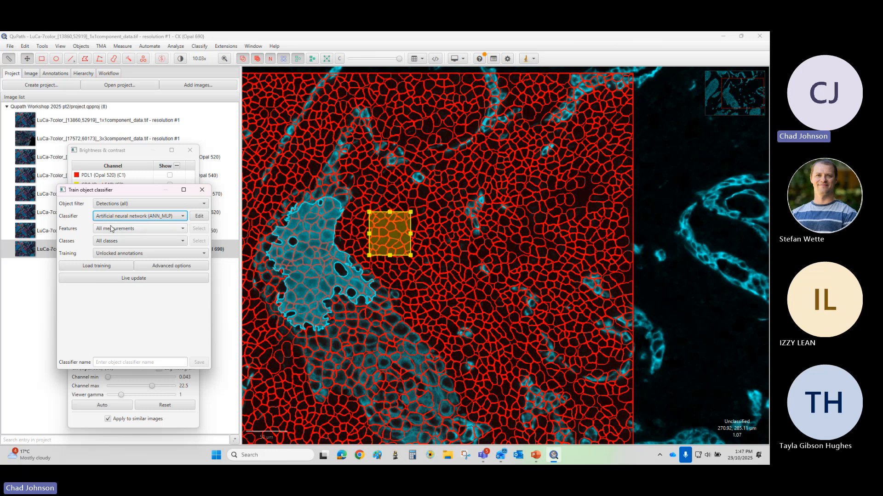
Step: Restrict the classifier features to selected measurements and include every CK measurement using the filter CK
{"action": "left_click", "coordinate": [117, 228]}
{"action": "left_click", "coordinate": [129, 250]}
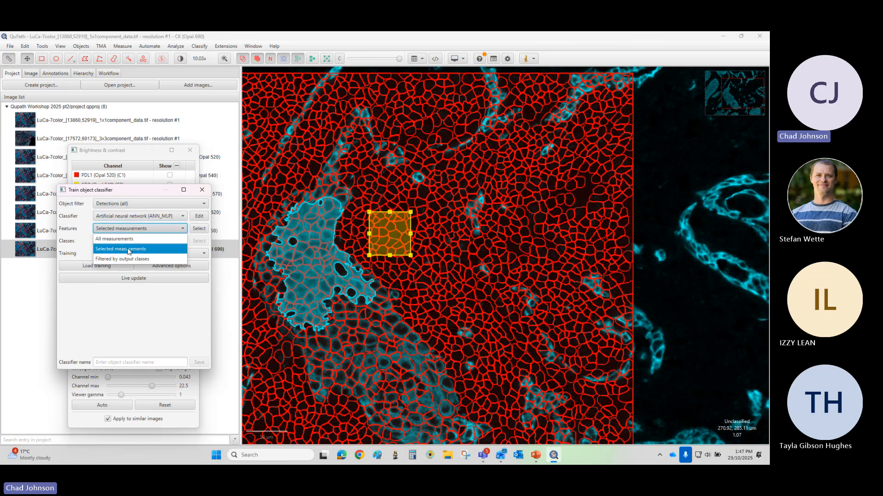
{"action": "left_click", "coordinate": [199, 228]}
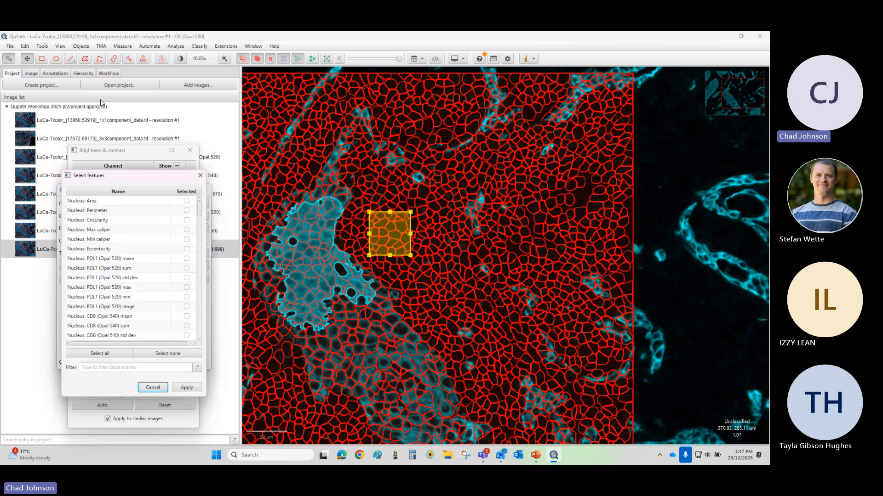
{"action": "left_click", "coordinate": [132, 369]}
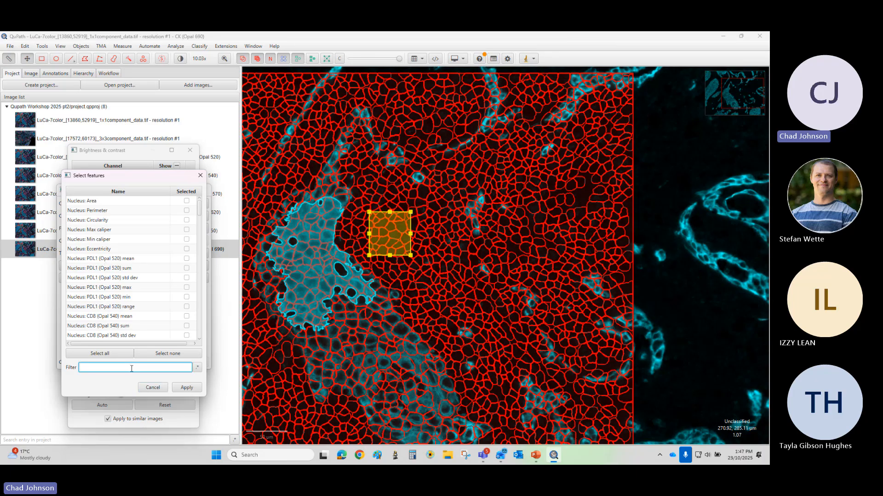
{"action": "type", "text": "CK"}
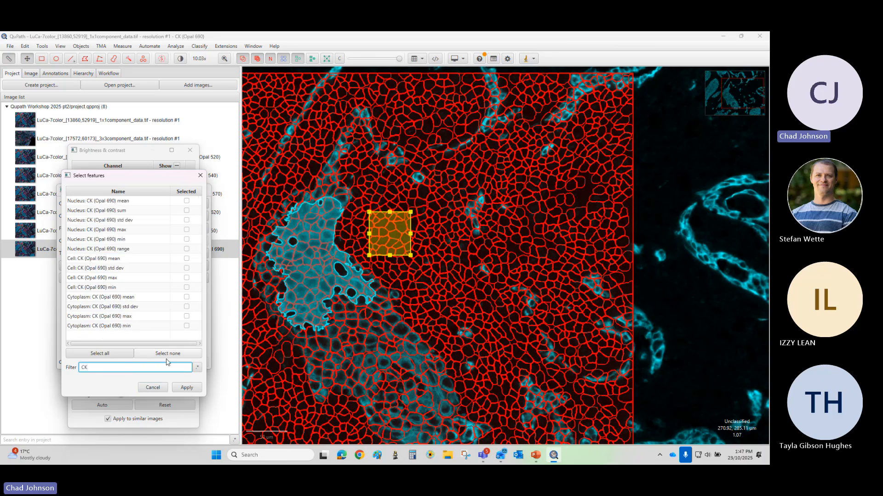
{"action": "left_click", "coordinate": [131, 354]}
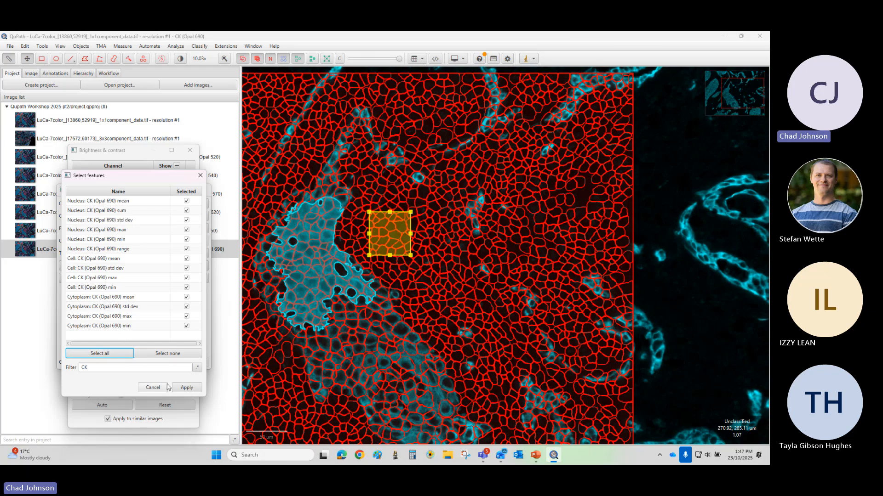
Step: Add all DAPI and Autofluorescence measurements to the selected classifier features
{"action": "left_click_drag", "start_coordinate": [157, 369], "coordinate": [44, 368]}
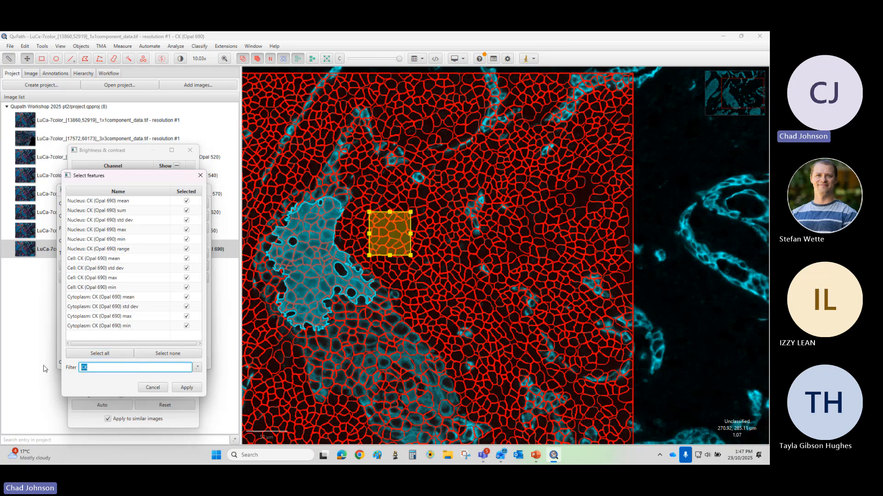
{"action": "type", "text": "dapi"}
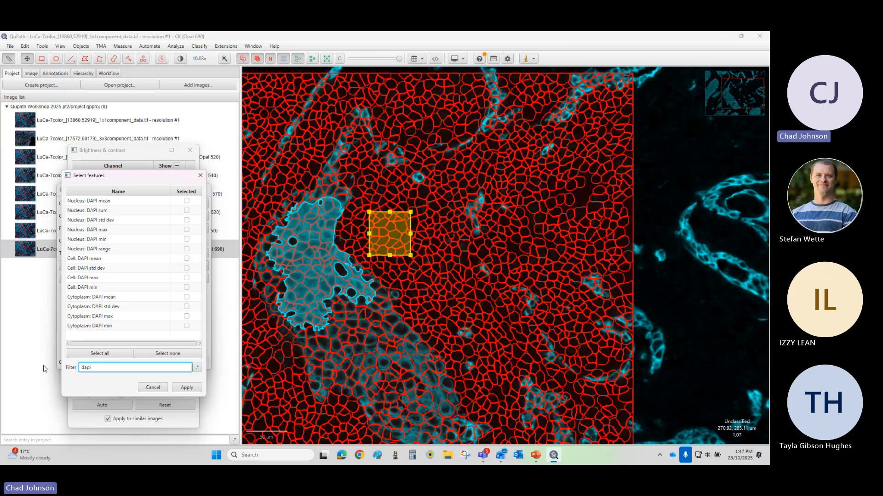
{"action": "left_click", "coordinate": [98, 354]}
{"action": "left_click_drag", "start_coordinate": [98, 369], "coordinate": [65, 367]}
{"action": "type", "text": "autop"}
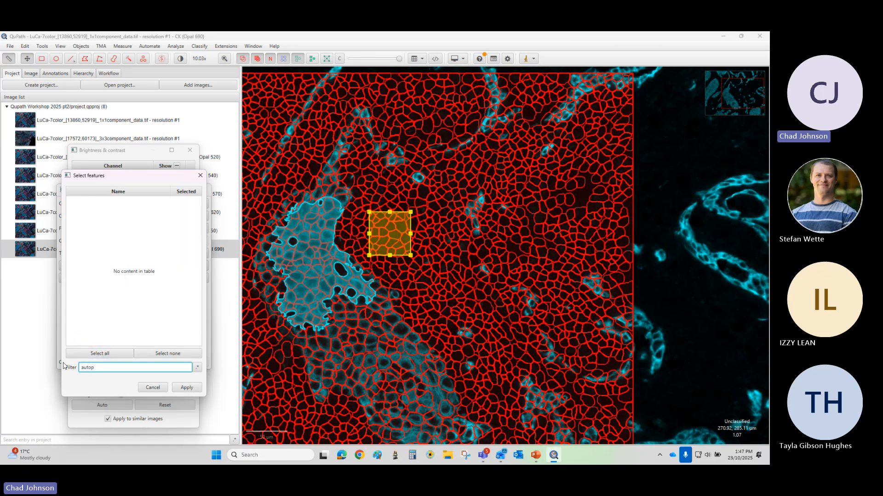
{"action": "key", "text": "BackSpace"}
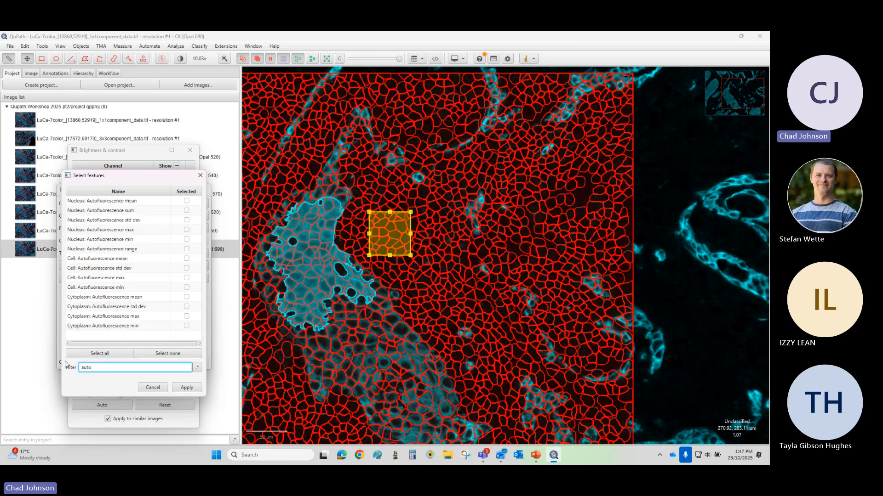
{"action": "left_click", "coordinate": [93, 354]}
Step: Clear the feature filter, check the selections through the full list and apply them
{"action": "left_click", "coordinate": [108, 366]}
{"action": "key", "text": "BackSpace"}
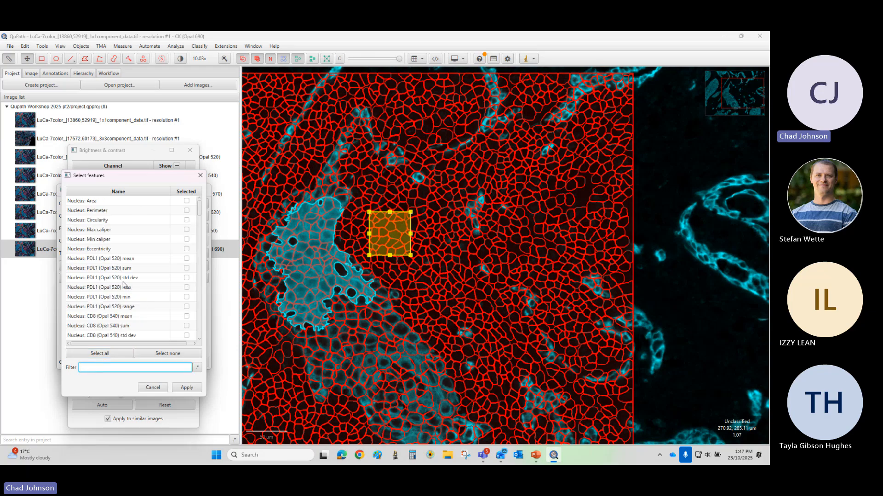
{"action": "left_click_drag", "start_coordinate": [200, 212], "coordinate": [205, 345]}
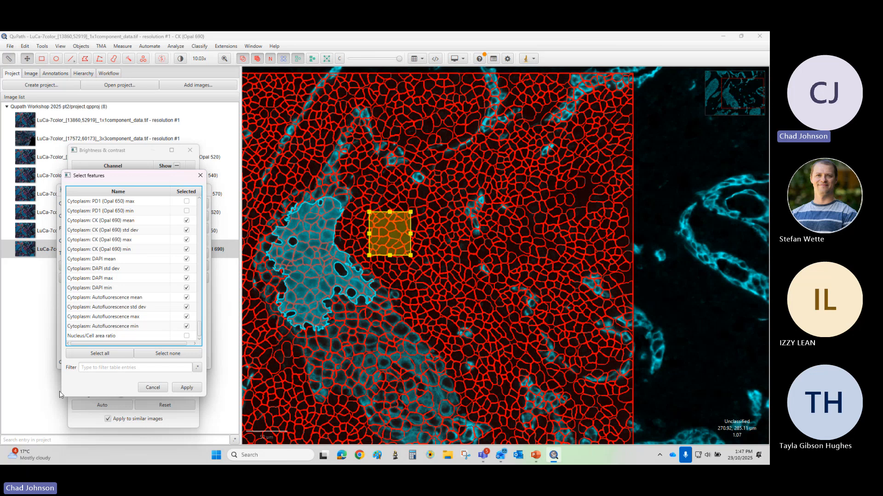
{"action": "left_click", "coordinate": [186, 388]}
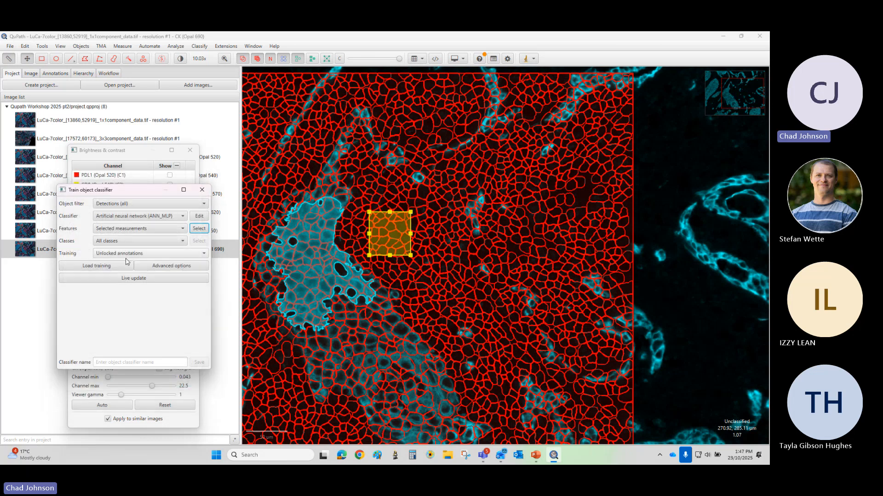
Step: Turn on live update for the classifier and inspect the CK classification of cells around the tissue
{"action": "left_click", "coordinate": [118, 279]}
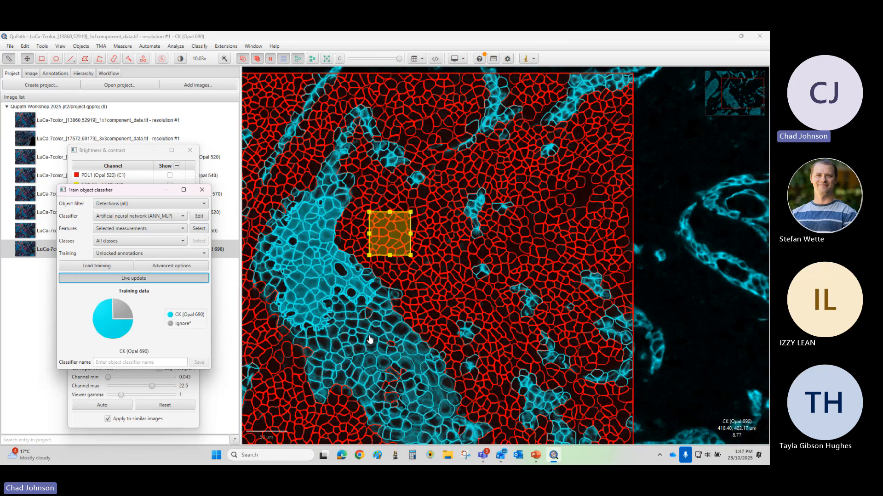
{"action": "scroll", "coordinate": [575, 349], "scroll_direction": "up", "scroll_amount": 5}
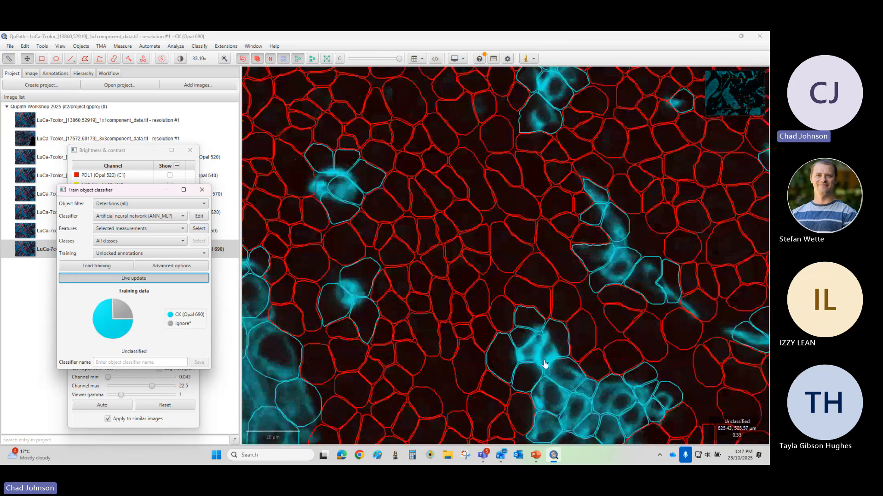
{"action": "scroll", "coordinate": [545, 364], "scroll_direction": "down", "scroll_amount": 2}
{"action": "scroll", "coordinate": [342, 343], "scroll_direction": "down", "scroll_amount": 2}
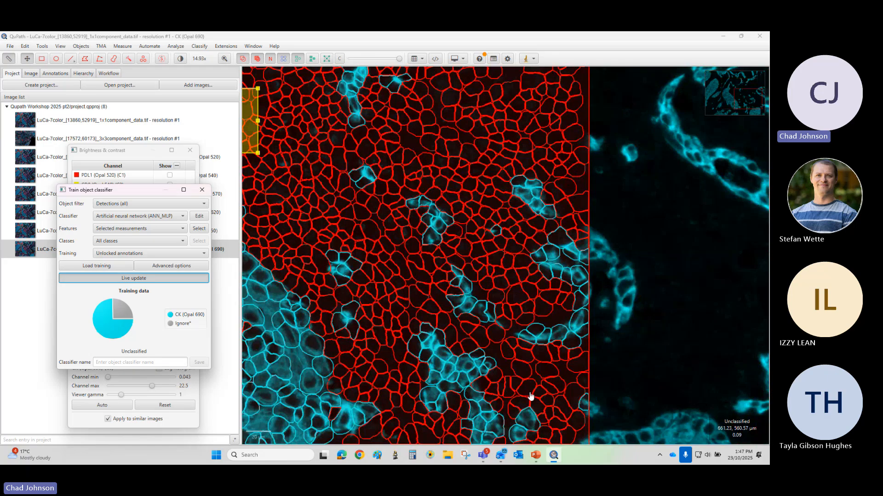
{"action": "scroll", "coordinate": [452, 379], "scroll_direction": "up", "scroll_amount": 5}
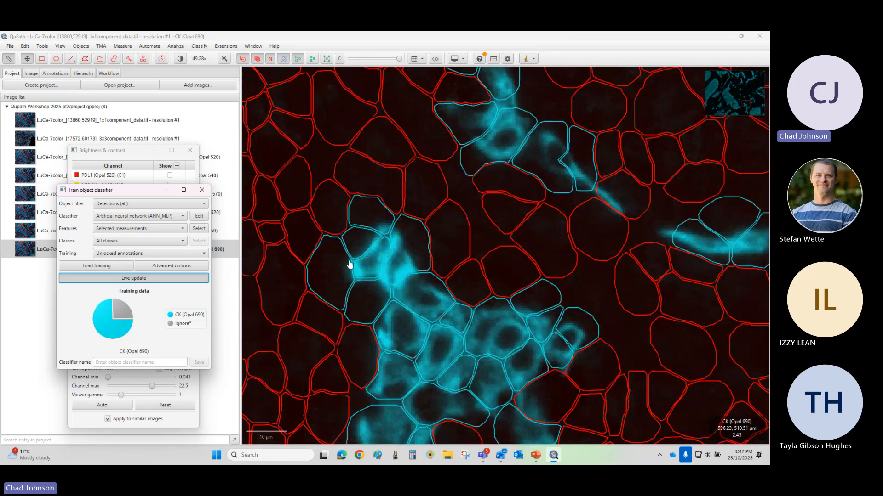
Step: Create a points annotation classified as Ignore* and move the points window off the cells
{"action": "left_click", "coordinate": [143, 59]}
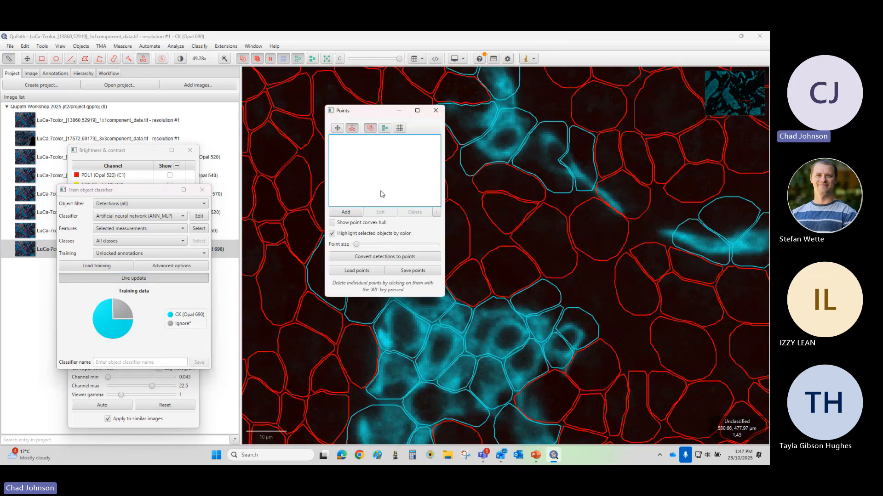
{"action": "left_click", "coordinate": [346, 212]}
{"action": "right_click", "coordinate": [368, 138]}
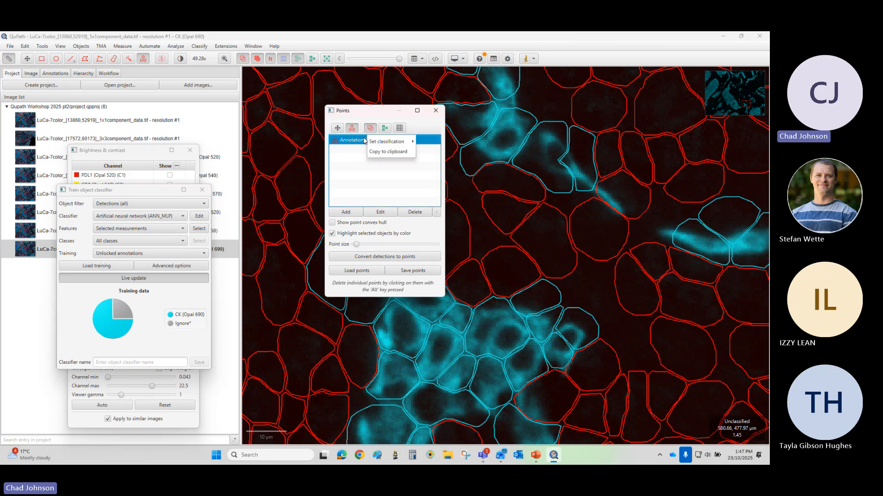
{"action": "mouse_move", "coordinate": [388, 146]}
{"action": "left_click", "coordinate": [437, 208]}
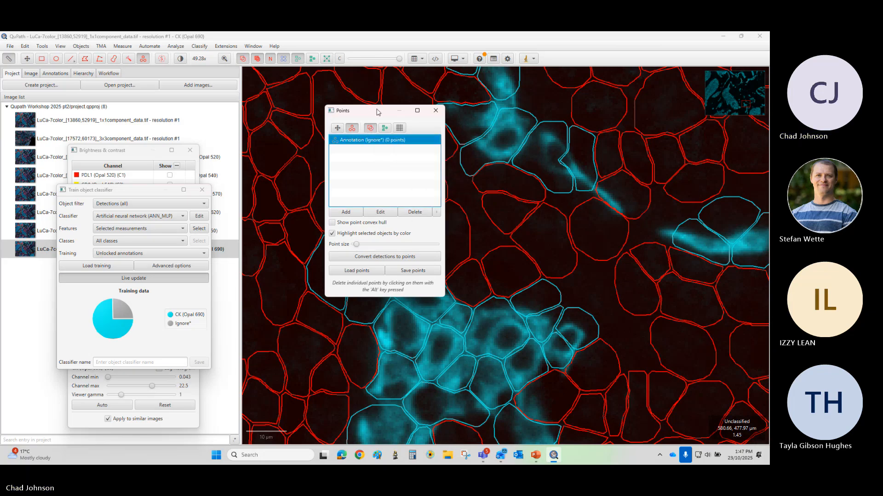
{"action": "left_click_drag", "start_coordinate": [379, 112], "coordinate": [218, 119]}
Step: Place four Ignore* points on the dark cells wrongly classified as CK along the edge of the bright cluster
{"action": "left_click", "coordinate": [329, 274]}
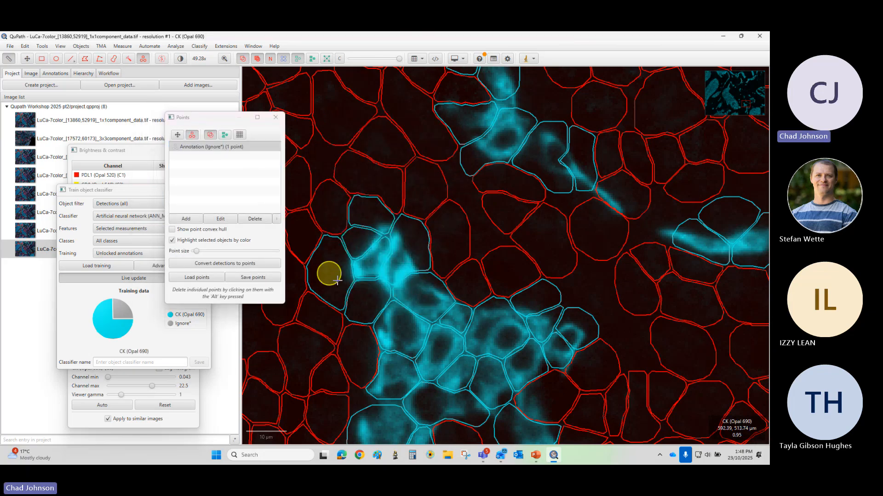
{"action": "left_click", "coordinate": [365, 301]}
{"action": "left_click", "coordinate": [355, 235]}
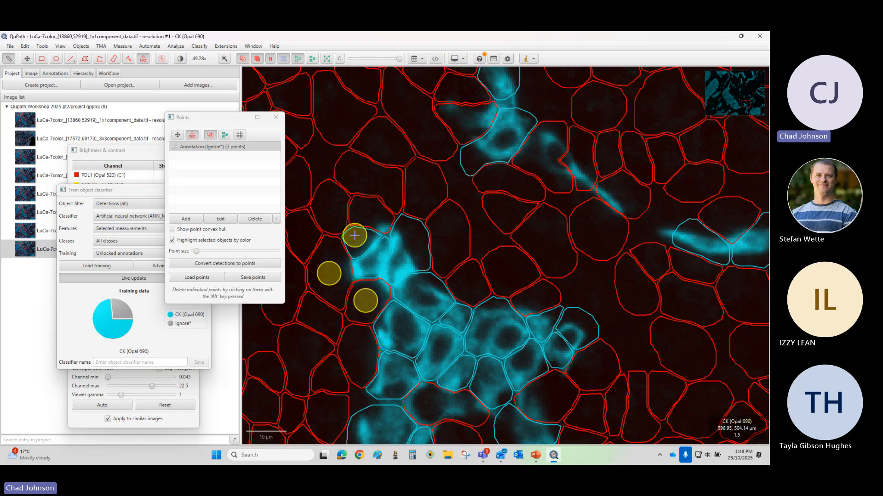
{"action": "left_click", "coordinate": [372, 216]}
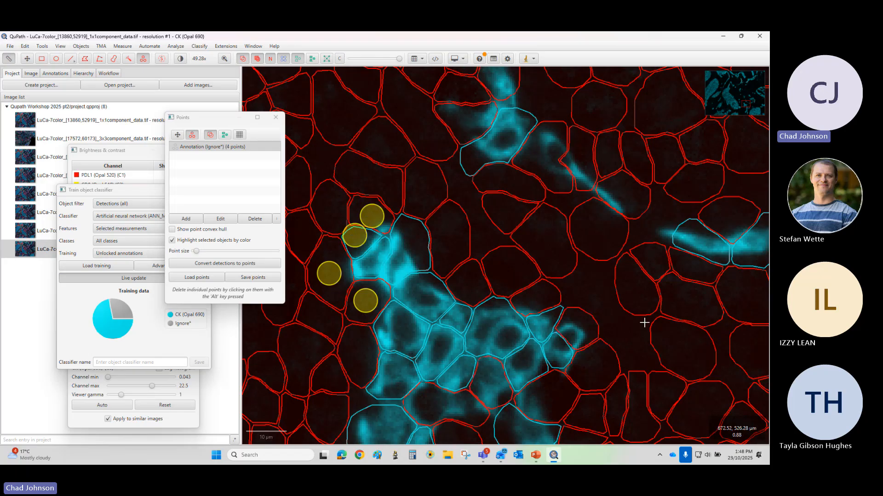
Step: Add a second points annotation and classify it as CK (Opal 690)
{"action": "key", "text": "Down"}
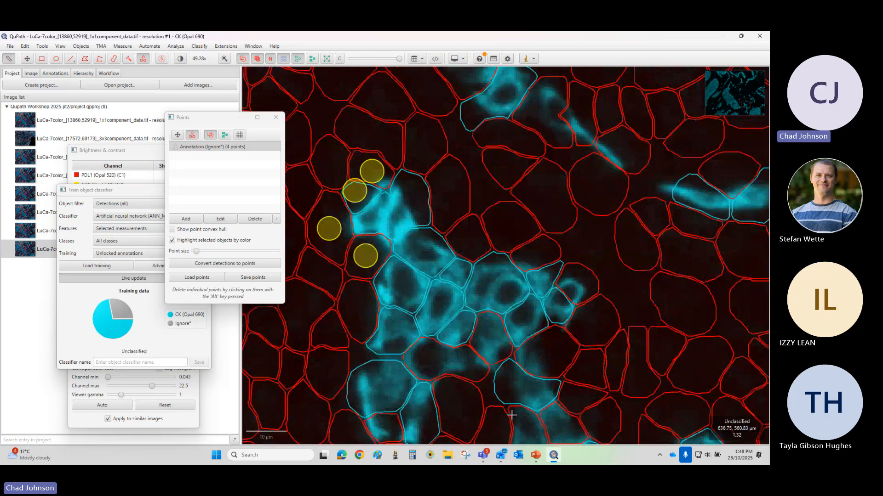
{"action": "scroll", "coordinate": [511, 415], "scroll_direction": "down", "scroll_amount": 5}
{"action": "scroll", "coordinate": [523, 421], "scroll_direction": "up", "scroll_amount": 5}
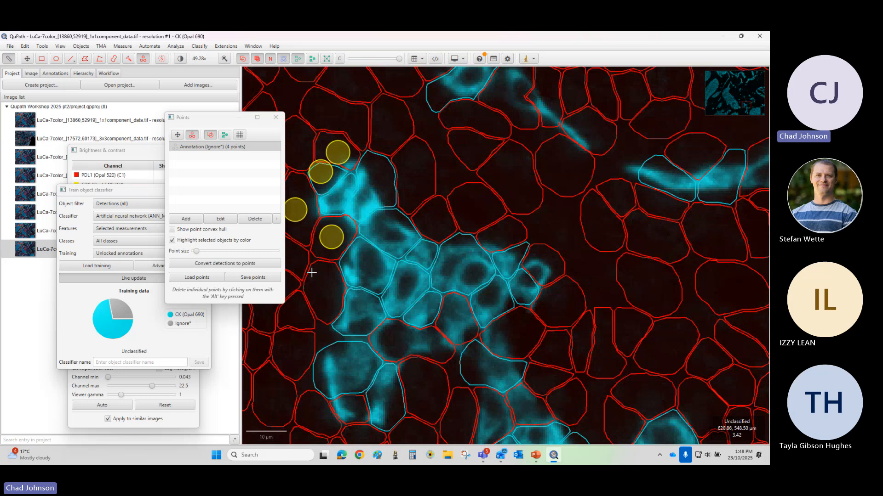
{"action": "left_click", "coordinate": [197, 219]}
{"action": "right_click", "coordinate": [184, 156]}
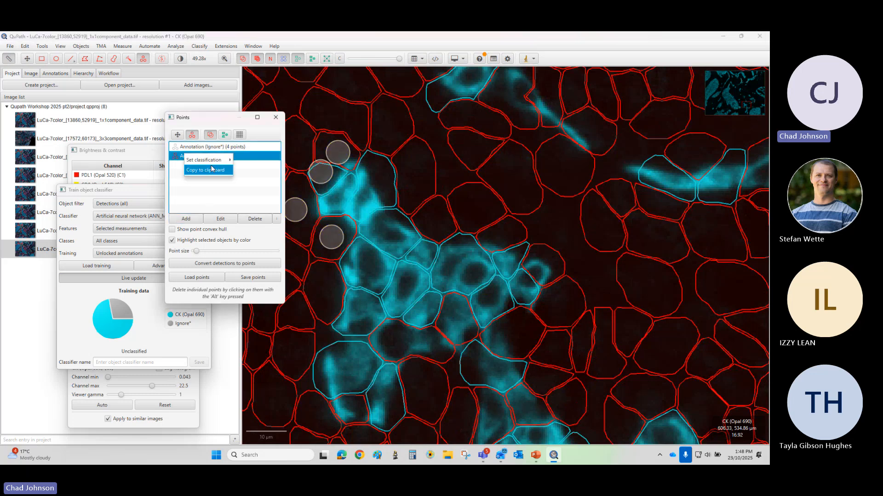
{"action": "mouse_move", "coordinate": [207, 160]}
{"action": "left_click", "coordinate": [255, 221]}
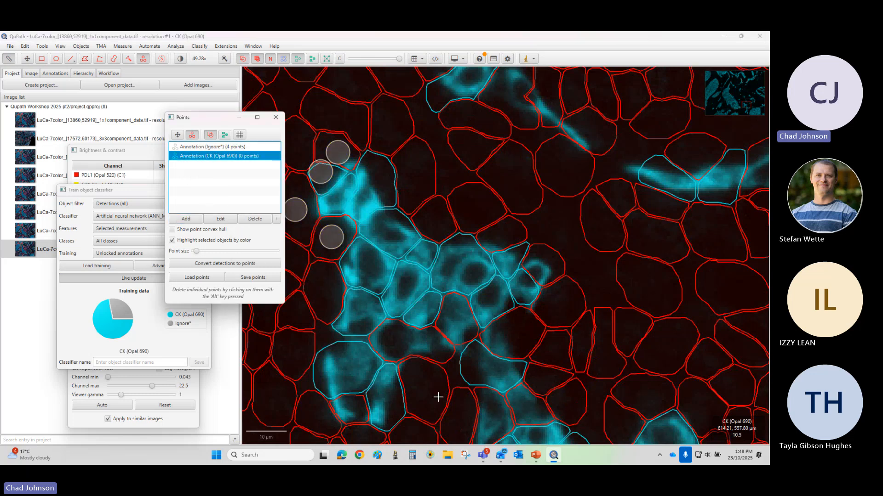
Step: Place three CK (Opal 690) points on the faintly stained cells at the lower edge of the bright cluster
{"action": "left_click", "coordinate": [351, 409]}
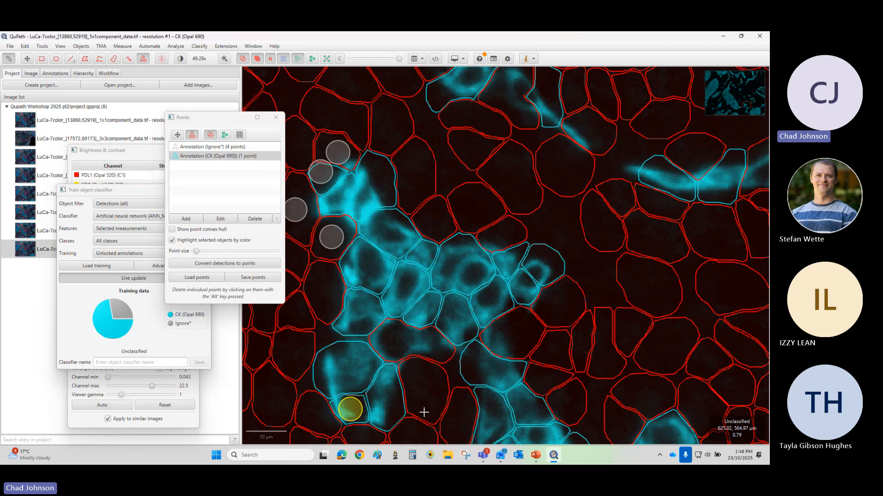
{"action": "left_click", "coordinate": [401, 342]}
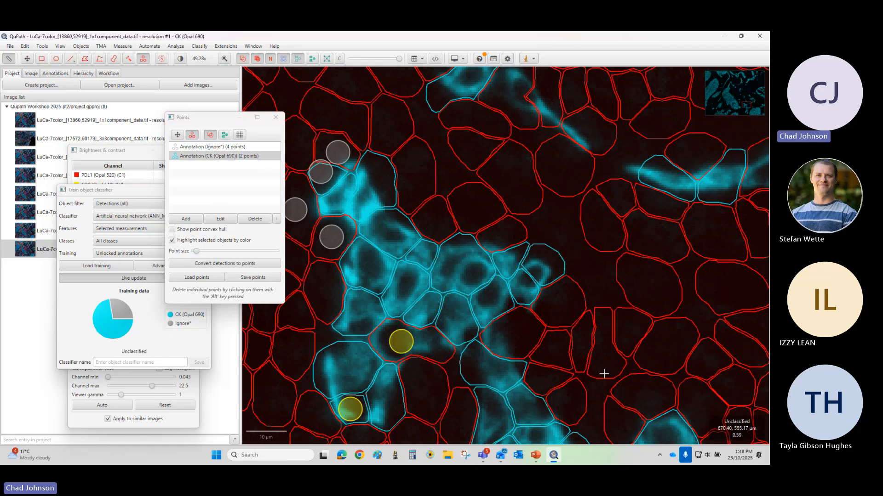
{"action": "left_click", "coordinate": [428, 343]}
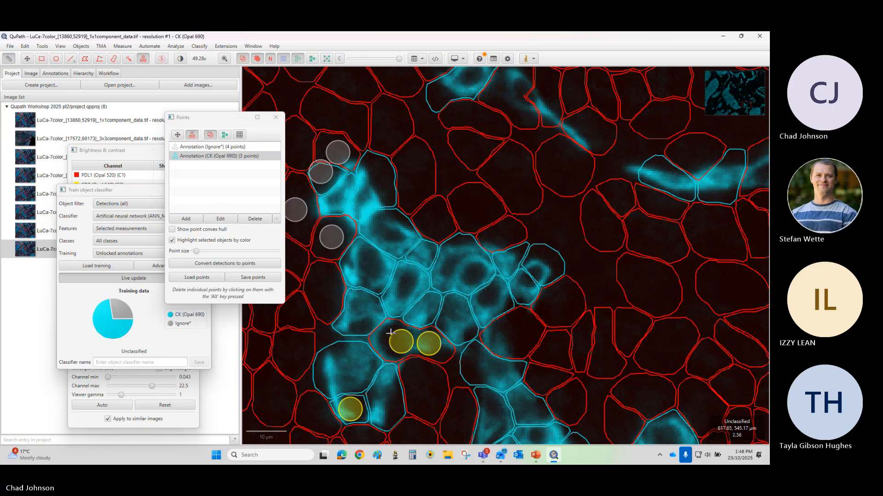
Step: Move the points window off the image and bring the whole annotated tissue region into view
{"action": "scroll", "coordinate": [386, 335], "scroll_direction": "down", "scroll_amount": 10}
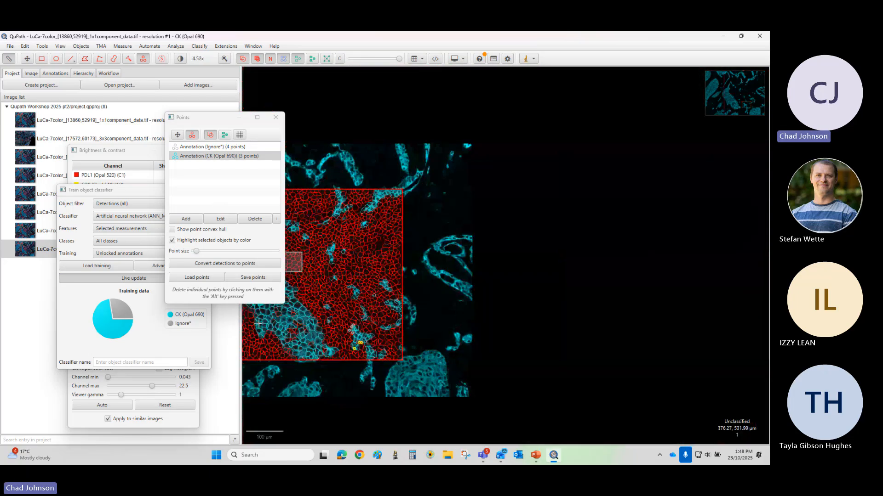
{"action": "left_click_drag", "start_coordinate": [225, 119], "coordinate": [109, 141]}
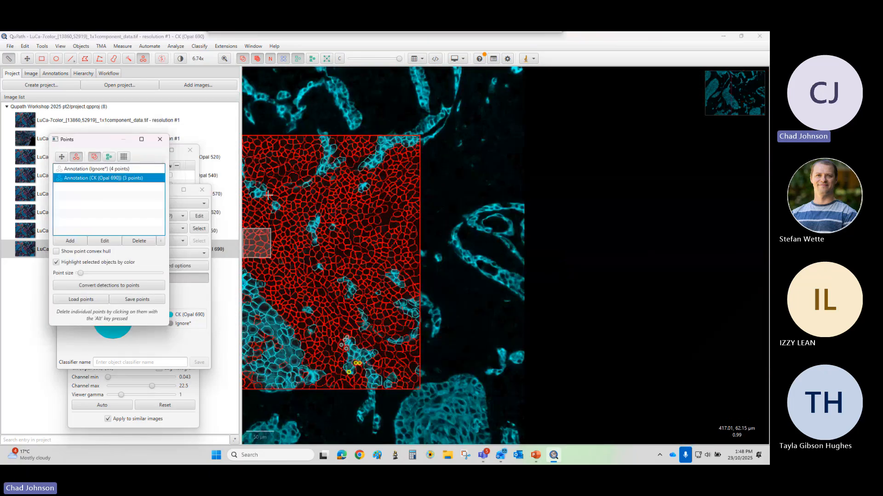
{"action": "scroll", "coordinate": [263, 325], "scroll_direction": "down", "scroll_amount": 4}
{"action": "scroll", "coordinate": [252, 321], "scroll_direction": "up", "scroll_amount": 2}
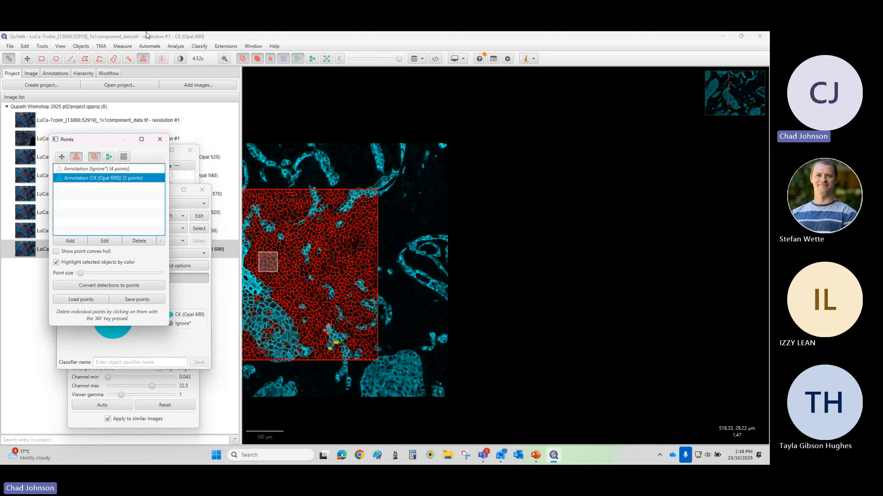
Step: Delete the large CK (Opal 690) area annotation over the tumour, keeping the CK points annotation
{"action": "left_click", "coordinate": [27, 59]}
{"action": "scroll", "coordinate": [356, 288], "scroll_direction": "up", "scroll_amount": 8}
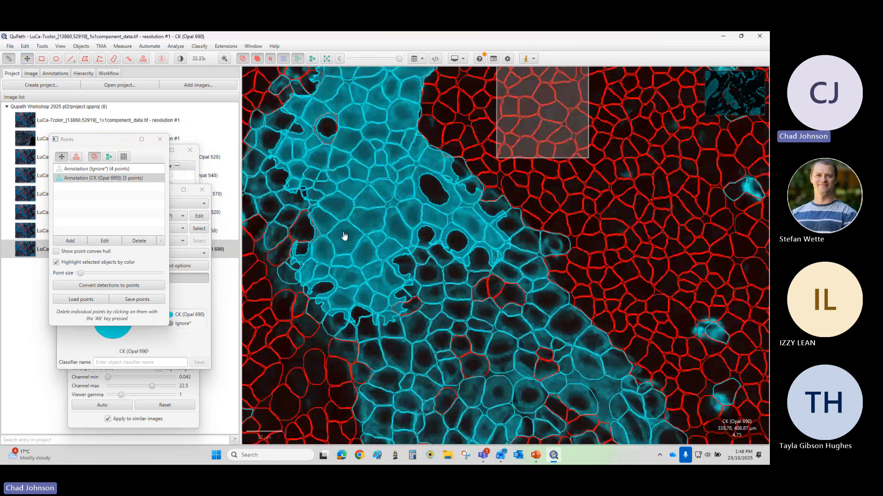
{"action": "left_click", "coordinate": [30, 74]}
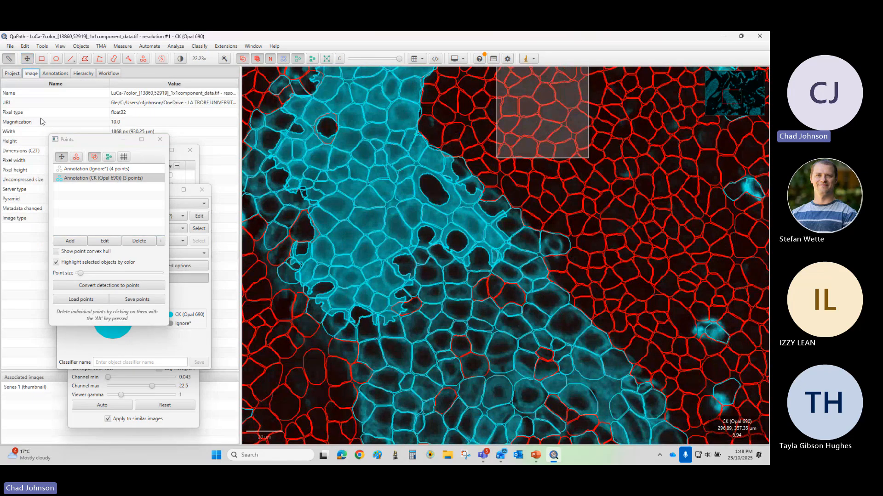
{"action": "left_click", "coordinate": [21, 76]}
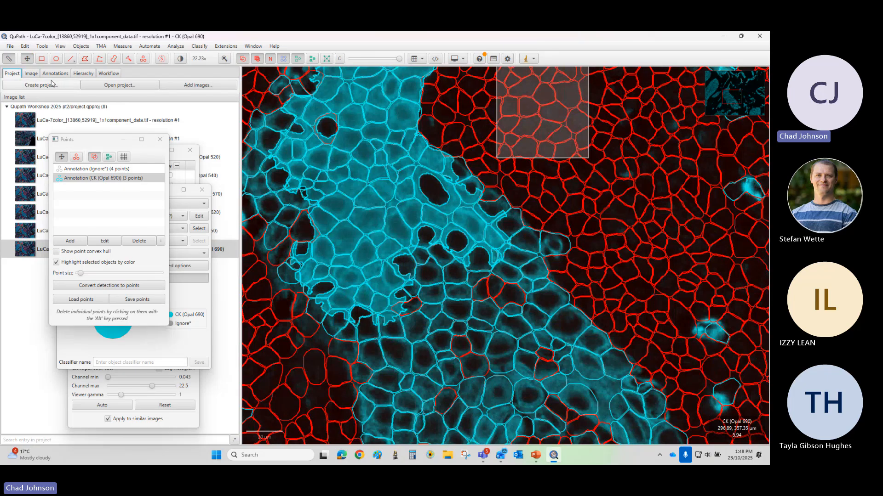
{"action": "left_click", "coordinate": [48, 77]}
{"action": "left_click", "coordinate": [35, 105]}
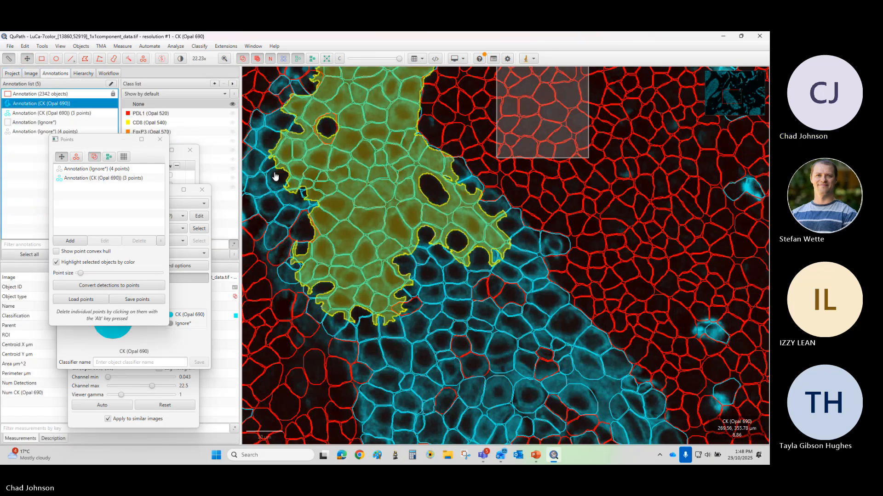
{"action": "key", "text": "Delete"}
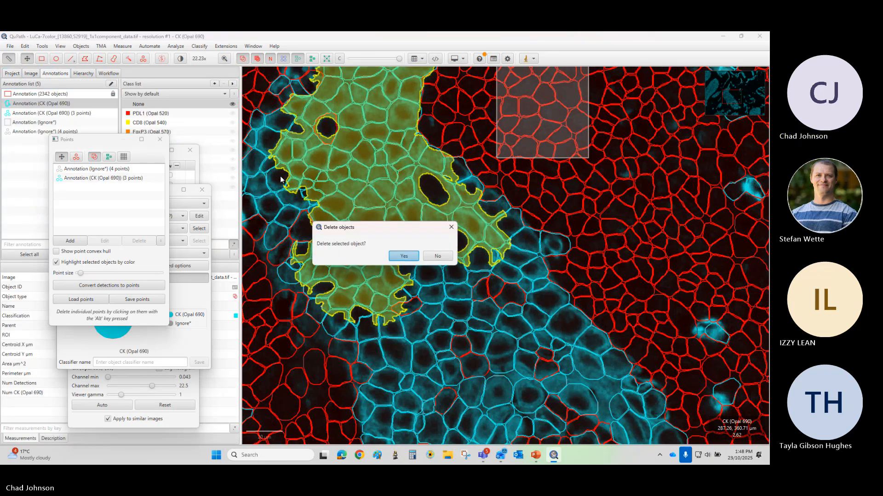
{"action": "left_click", "coordinate": [408, 260]}
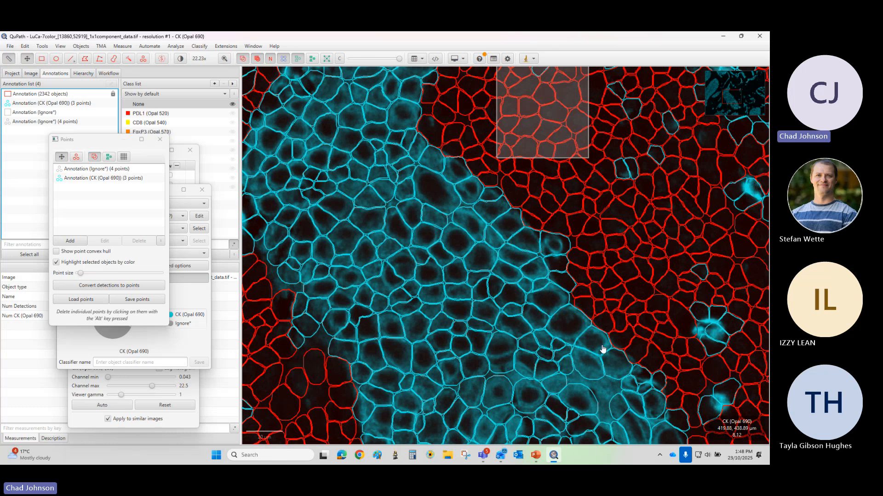
Step: Examine the updated cell classification across the tumour mass and the surrounding small clusters
{"action": "scroll", "coordinate": [602, 349], "scroll_direction": "down", "scroll_amount": 3}
{"action": "scroll", "coordinate": [653, 388], "scroll_direction": "up", "scroll_amount": 4}
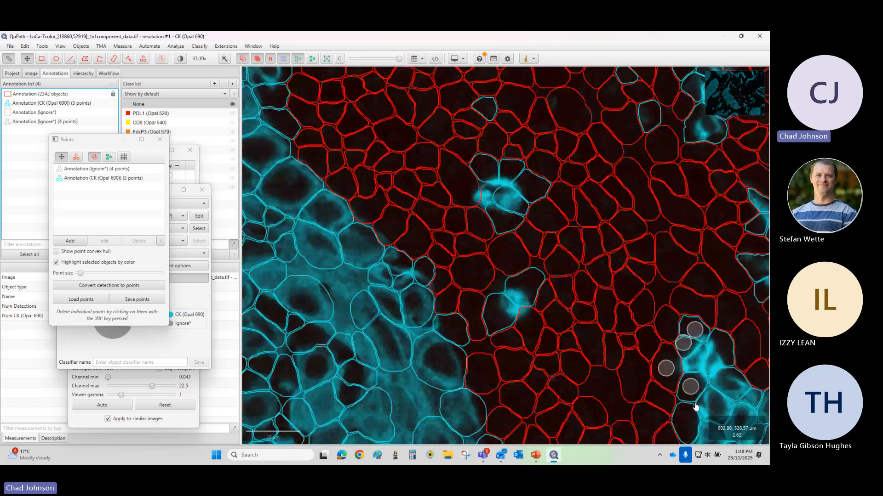
{"action": "scroll", "coordinate": [501, 360], "scroll_direction": "down", "scroll_amount": 3}
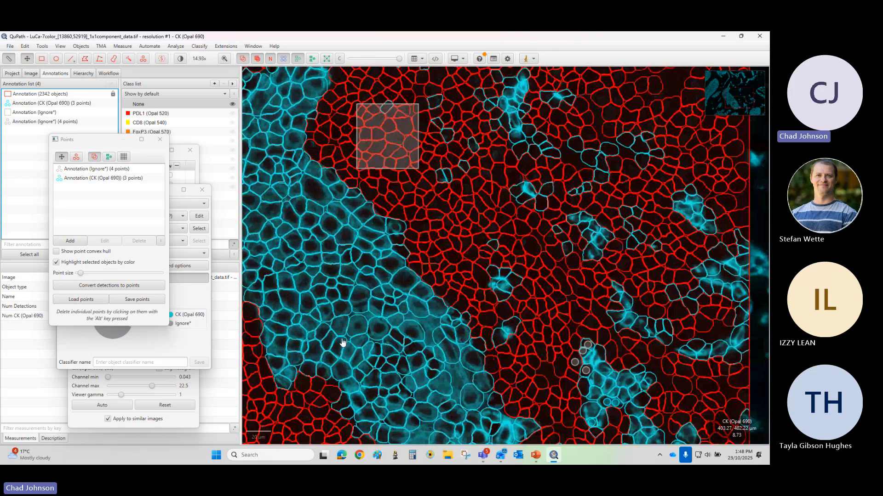
{"action": "scroll", "coordinate": [349, 323], "scroll_direction": "up", "scroll_amount": 3}
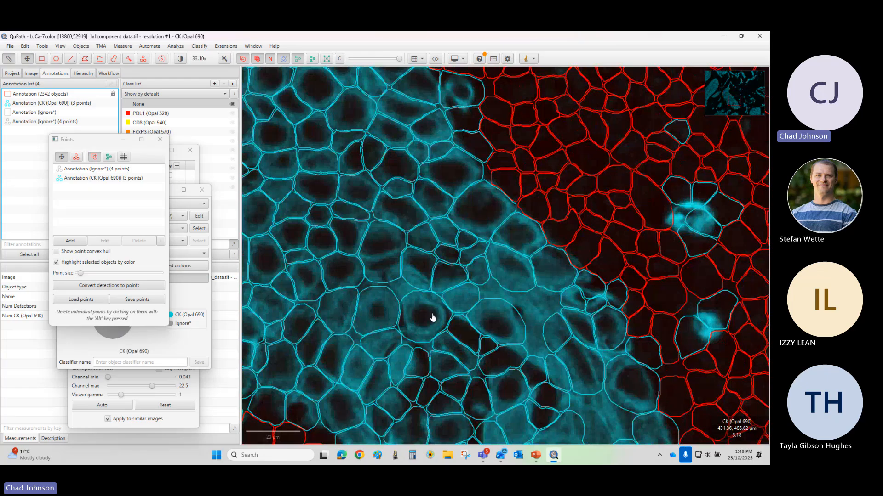
{"action": "scroll", "coordinate": [433, 317], "scroll_direction": "down", "scroll_amount": 3}
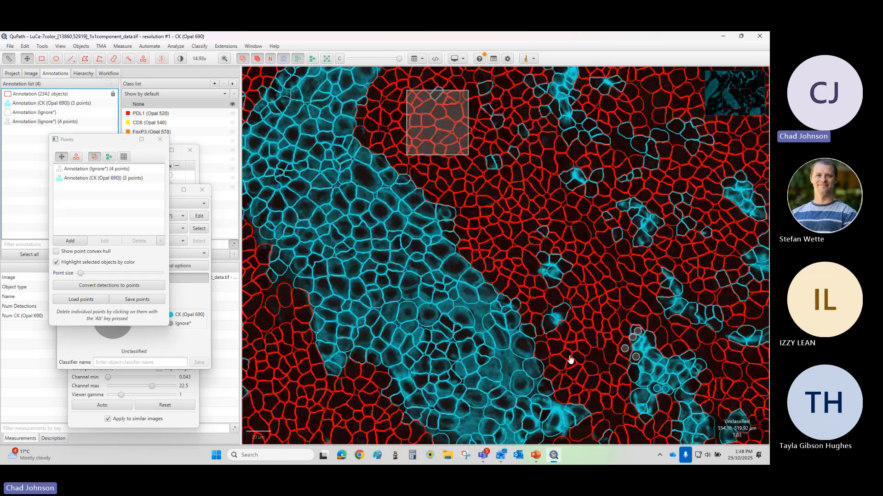
Step: Add two points to the Ignore* points annotation, on dark isolated cells wrongly classified as CK between the small bright clusters
{"action": "scroll", "coordinate": [622, 251], "scroll_direction": "up", "scroll_amount": 6}
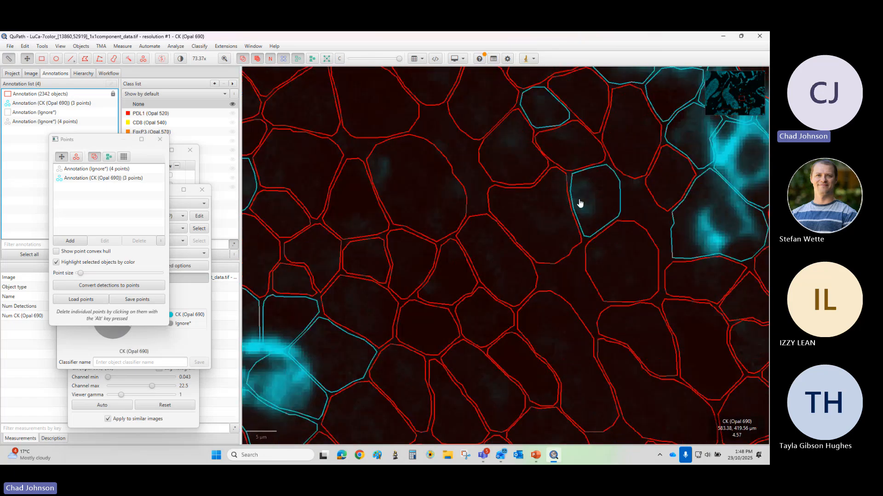
{"action": "scroll", "coordinate": [538, 110], "scroll_direction": "up", "scroll_amount": 3}
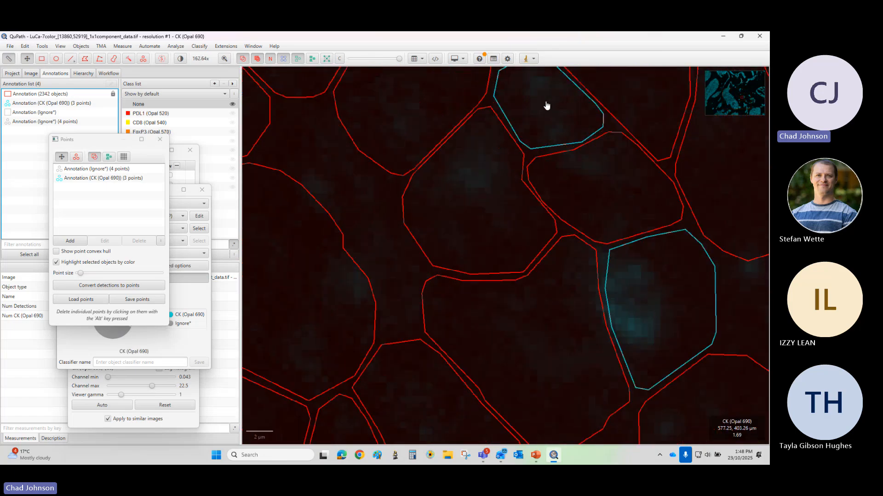
{"action": "left_click", "coordinate": [86, 168]}
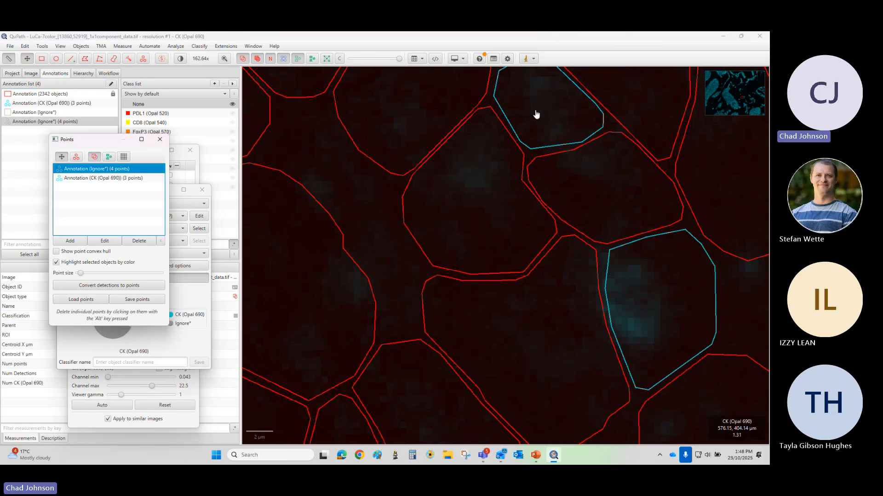
{"action": "left_click", "coordinate": [95, 170]}
{"action": "left_click", "coordinate": [550, 115]}
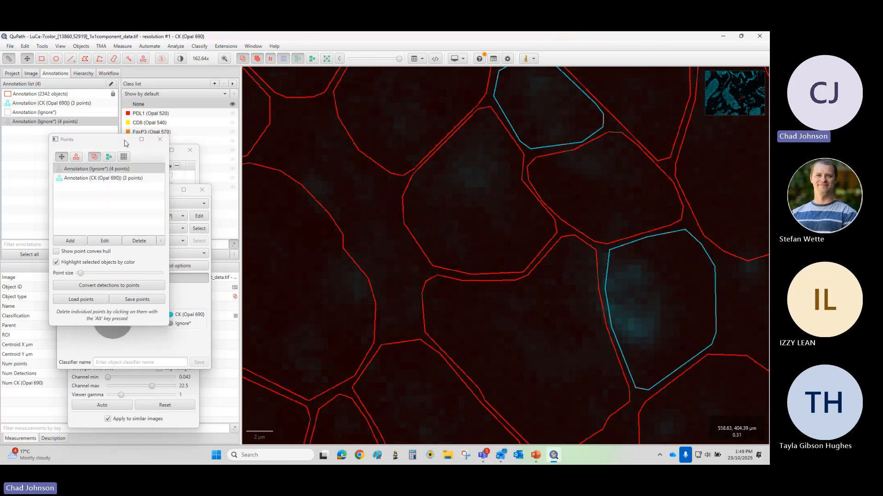
{"action": "left_click", "coordinate": [144, 58]}
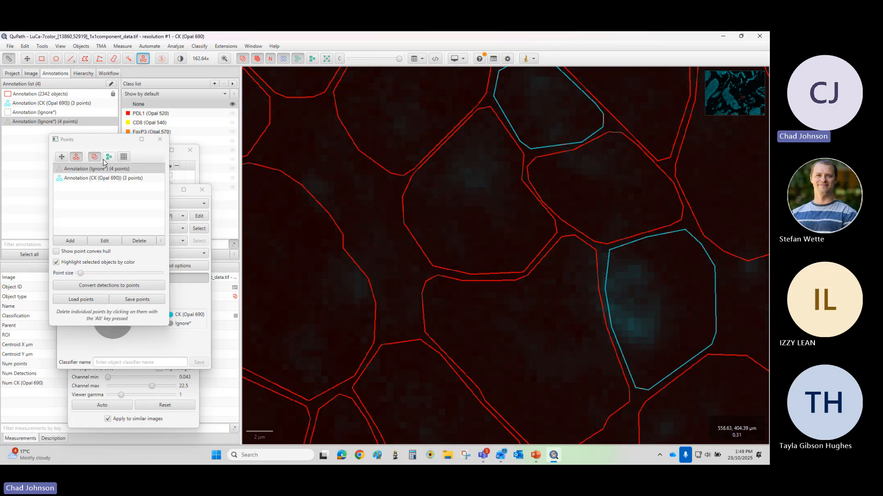
{"action": "left_click", "coordinate": [546, 110]}
{"action": "scroll", "coordinate": [553, 131], "scroll_direction": "down", "scroll_amount": 6}
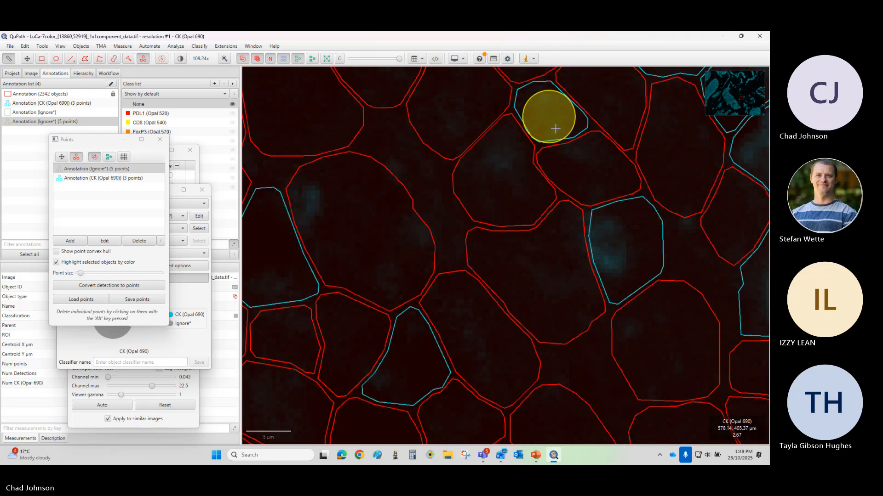
{"action": "left_click", "coordinate": [102, 169]}
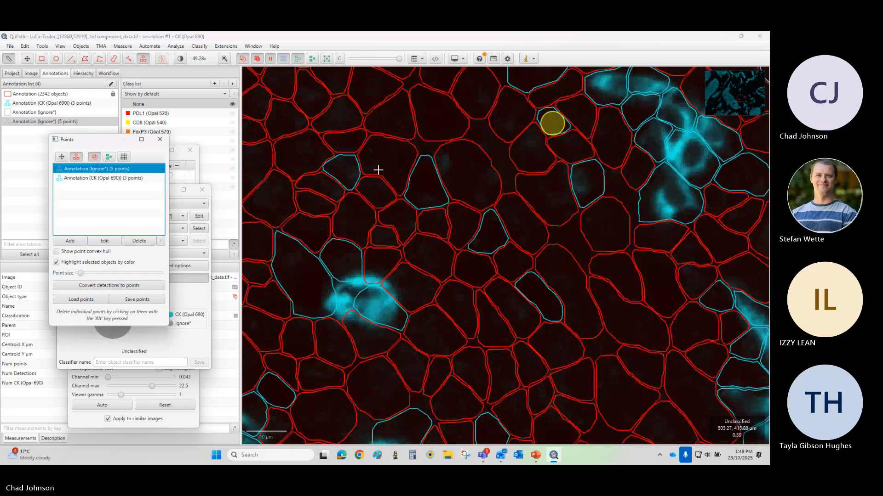
{"action": "left_click", "coordinate": [427, 184]}
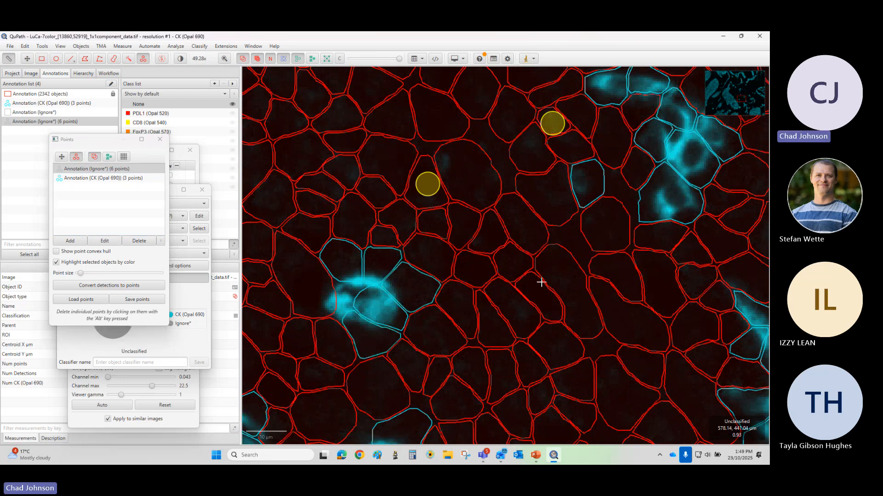
Step: Place two Ignore* points on the adjacent dark cells beside the narrow CK strand and adjust their positions within the cells
{"action": "scroll", "coordinate": [486, 326], "scroll_direction": "down", "scroll_amount": 8}
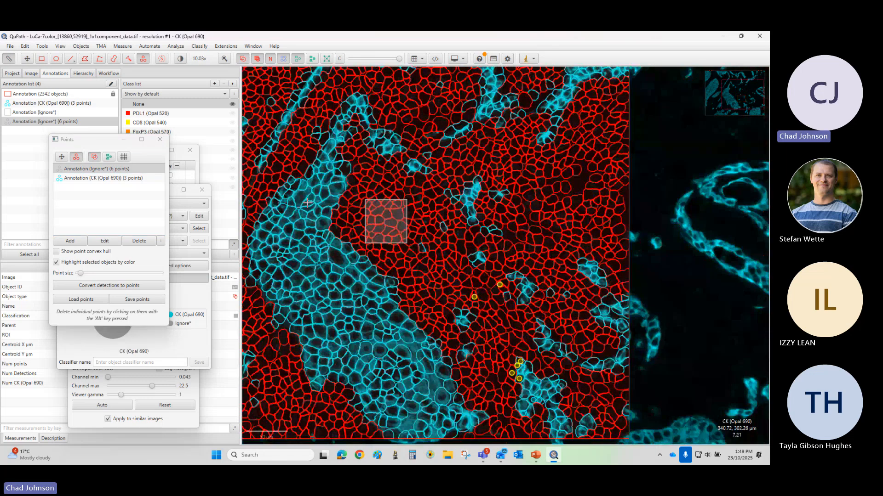
{"action": "scroll", "coordinate": [306, 131], "scroll_direction": "up", "scroll_amount": 8}
{"action": "left_click", "coordinate": [356, 135]}
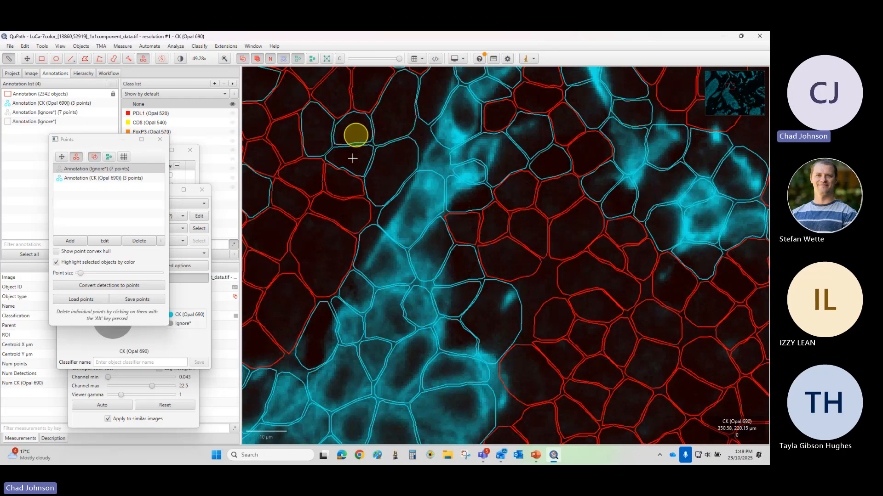
{"action": "left_click", "coordinate": [353, 159]}
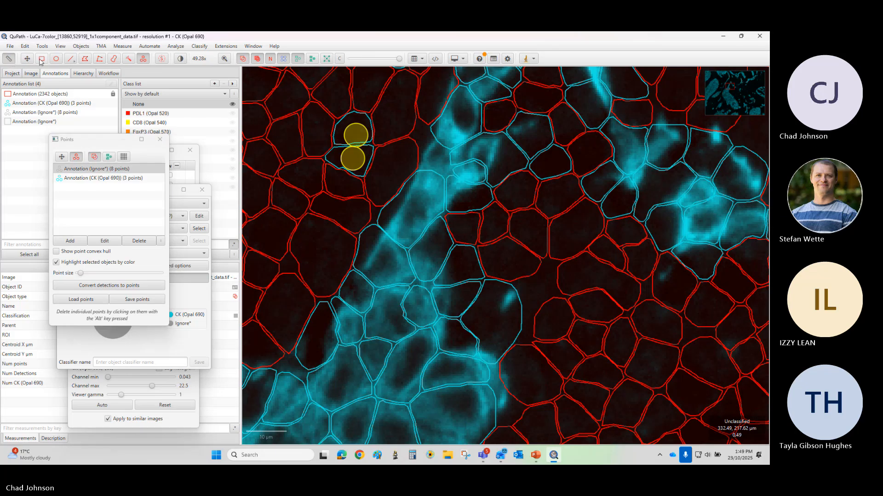
{"action": "left_click_drag", "start_coordinate": [354, 137], "coordinate": [355, 158]}
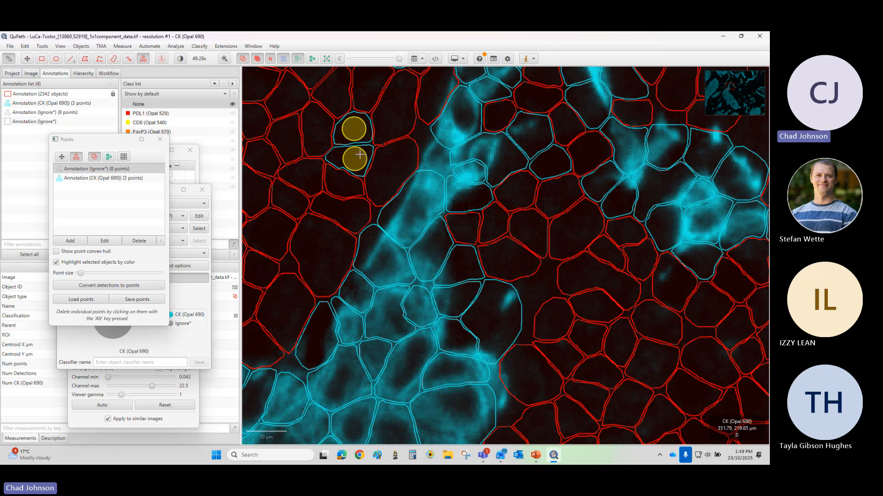
Step: Place four more Ignore* points on the dark cells surrounding the two points beside the CK strand
{"action": "left_click", "coordinate": [391, 115]}
{"action": "left_click", "coordinate": [369, 92]}
{"action": "left_click", "coordinate": [331, 99]}
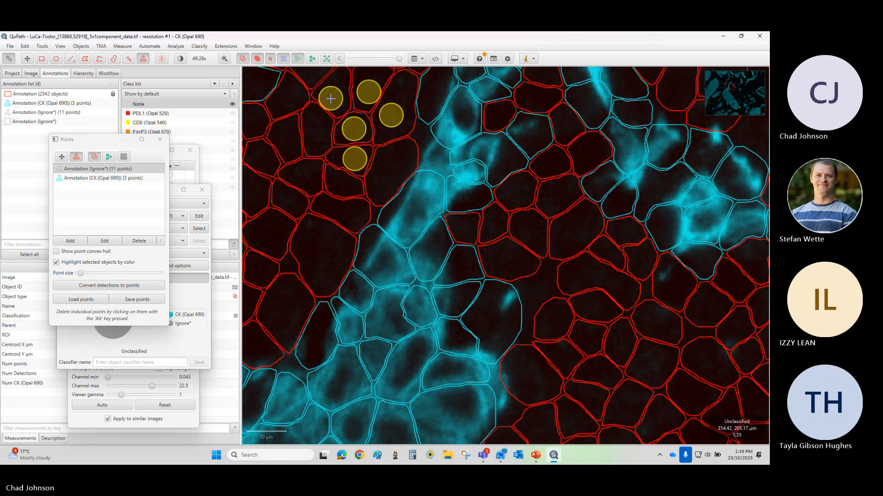
{"action": "left_click", "coordinate": [302, 132]}
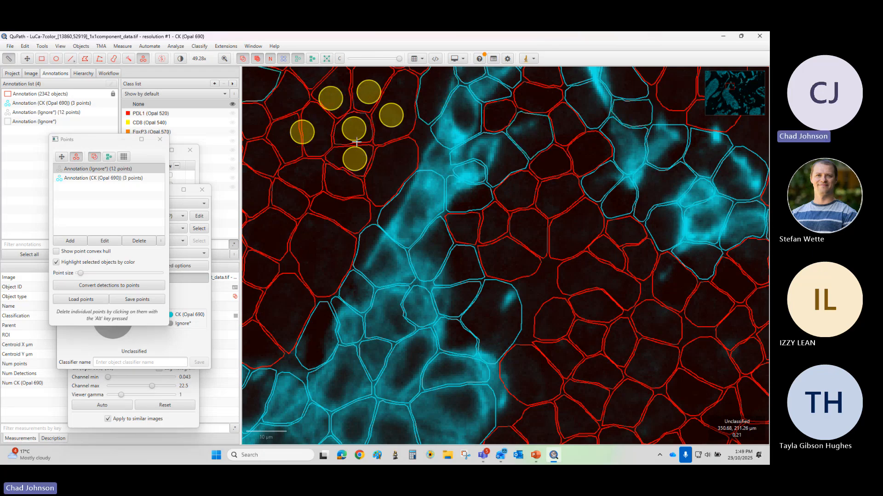
{"action": "scroll", "coordinate": [565, 324], "scroll_direction": "down", "scroll_amount": 5}
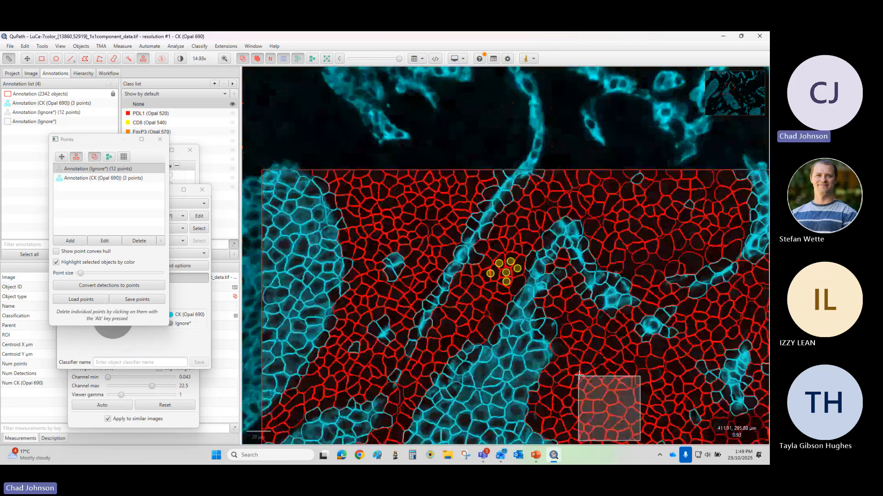
Step: Add one more Ignore* point on a dark cell beside the small isolated CK cluster near the narrow CK strand
{"action": "scroll", "coordinate": [345, 321], "scroll_direction": "up", "scroll_amount": 5}
{"action": "left_click", "coordinate": [344, 320]}
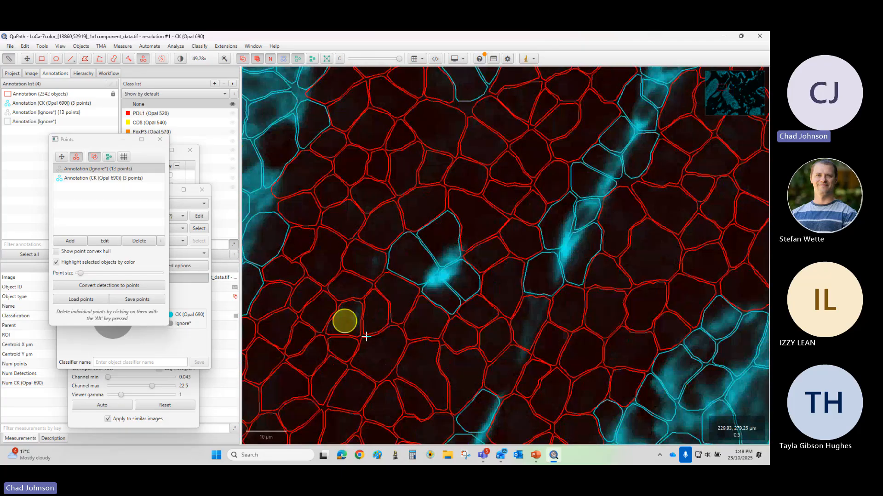
Step: Examine the updated CK and Ignore* cell classification across the whole annotated region, including its outer edge and small clusters
{"action": "scroll", "coordinate": [528, 321], "scroll_direction": "down", "scroll_amount": 5}
{"action": "scroll", "coordinate": [540, 356], "scroll_direction": "down", "scroll_amount": 2}
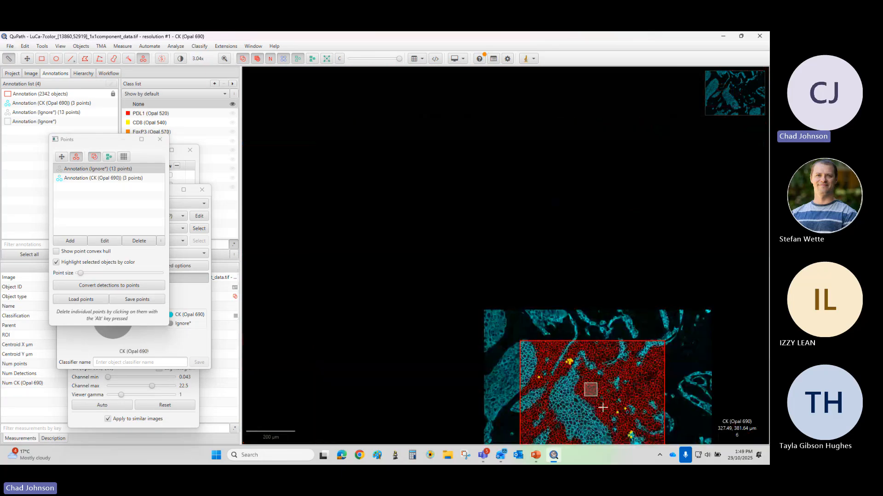
{"action": "scroll", "coordinate": [607, 408], "scroll_direction": "up", "scroll_amount": 6}
{"action": "scroll", "coordinate": [428, 344], "scroll_direction": "down", "scroll_amount": 6}
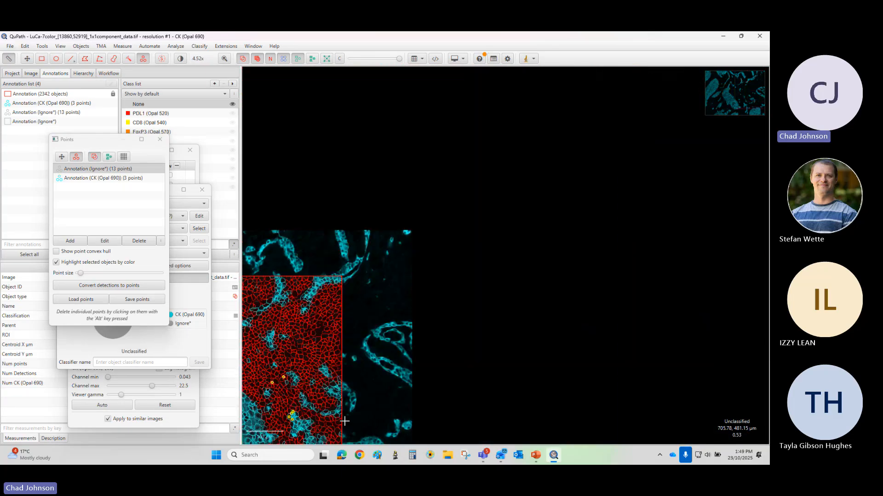
{"action": "scroll", "coordinate": [420, 432], "scroll_direction": "up", "scroll_amount": 5}
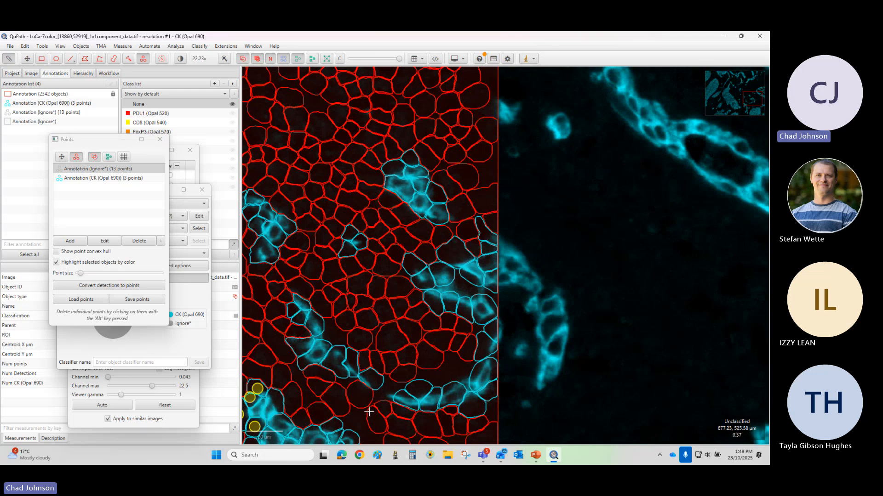
{"action": "scroll", "coordinate": [260, 301], "scroll_direction": "down", "scroll_amount": 6}
{"action": "scroll", "coordinate": [260, 302], "scroll_direction": "up", "scroll_amount": 4}
{"action": "scroll", "coordinate": [260, 301], "scroll_direction": "down", "scroll_amount": 2}
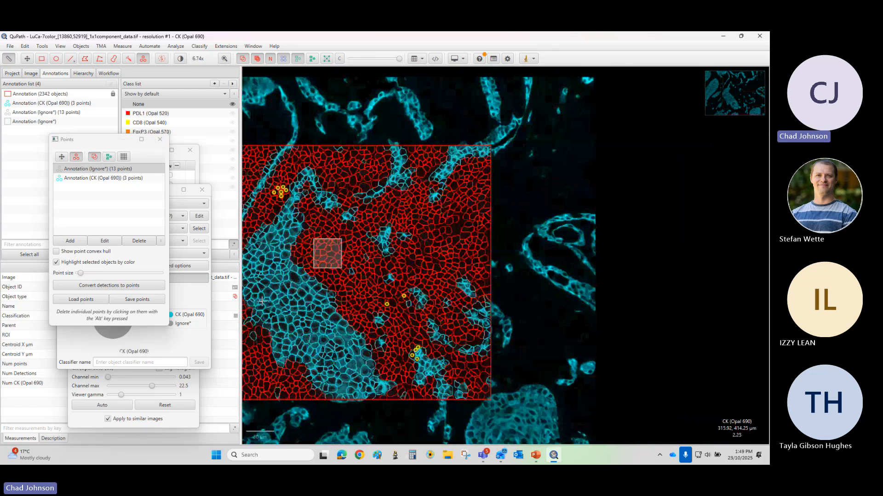
Step: Close the point annotation window, save the trained object classifier under the name CK and close the training dialog
{"action": "left_click", "coordinate": [160, 140]}
{"action": "left_click", "coordinate": [122, 364]}
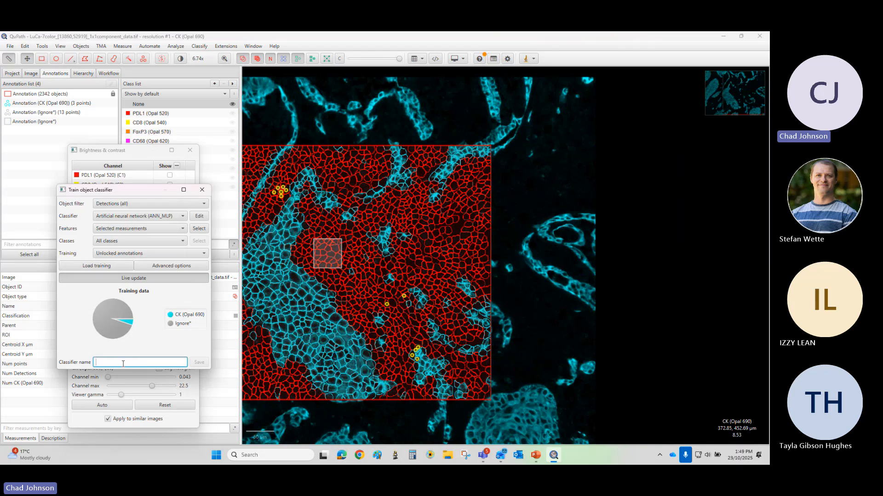
{"action": "type", "text": "CK"}
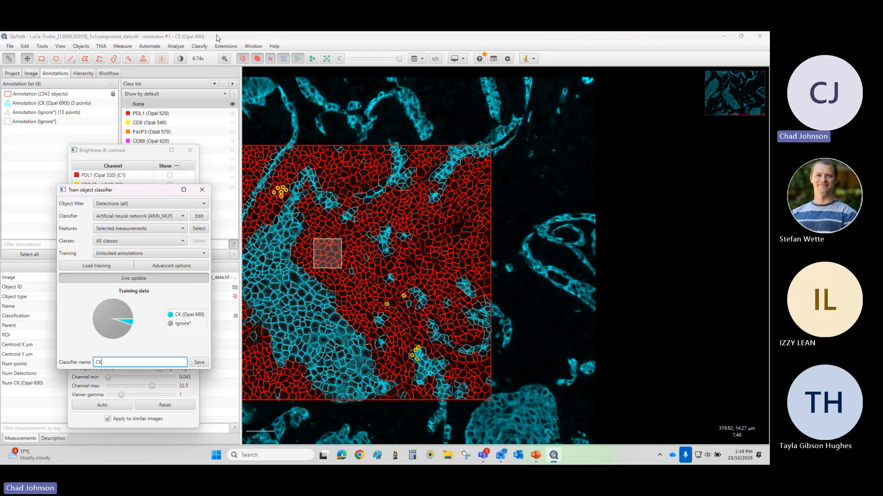
{"action": "left_click", "coordinate": [199, 363]}
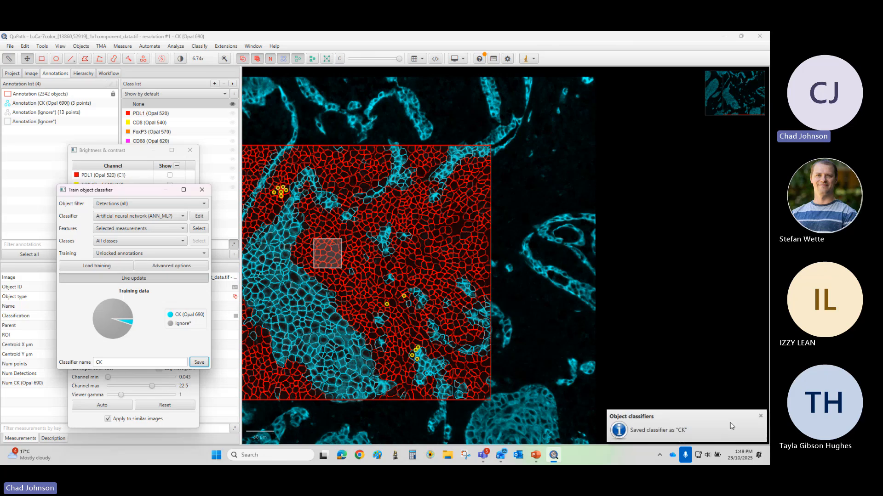
{"action": "left_click", "coordinate": [203, 191]}
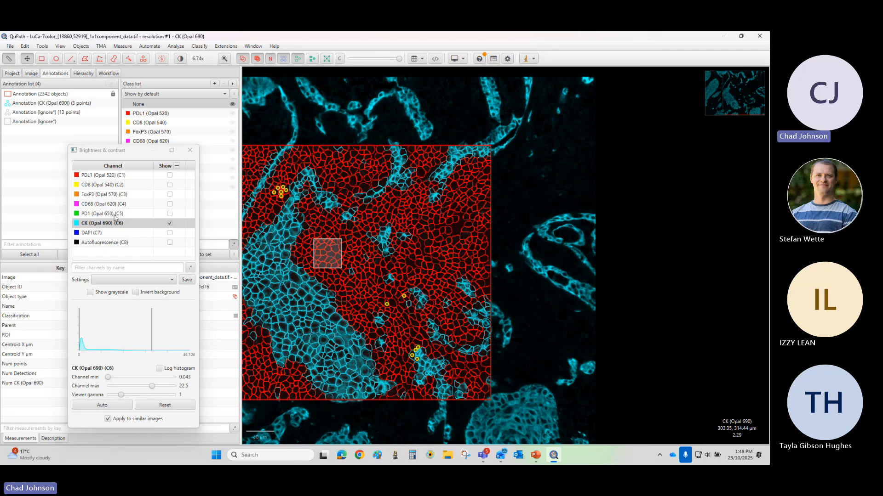
Step: Show the FoxP3 (Opal 570) channel and hide the CK (Opal 690) channel
{"action": "left_click", "coordinate": [104, 196]}
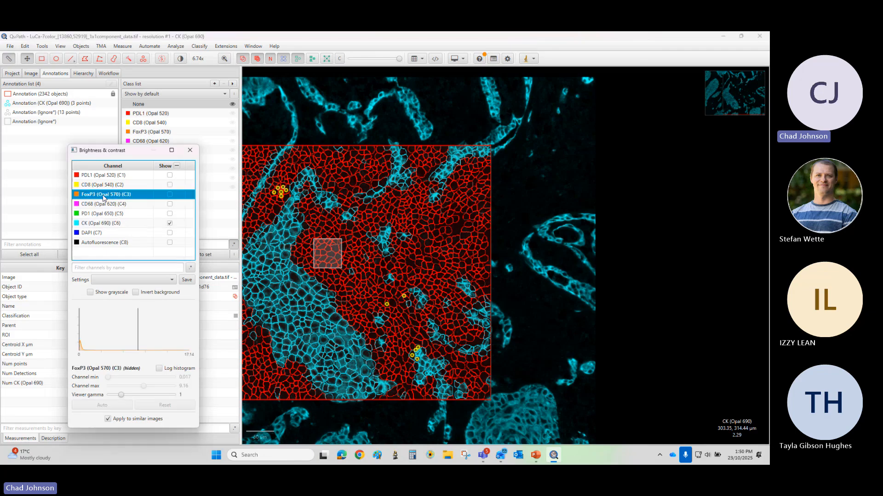
{"action": "left_click", "coordinate": [169, 194]}
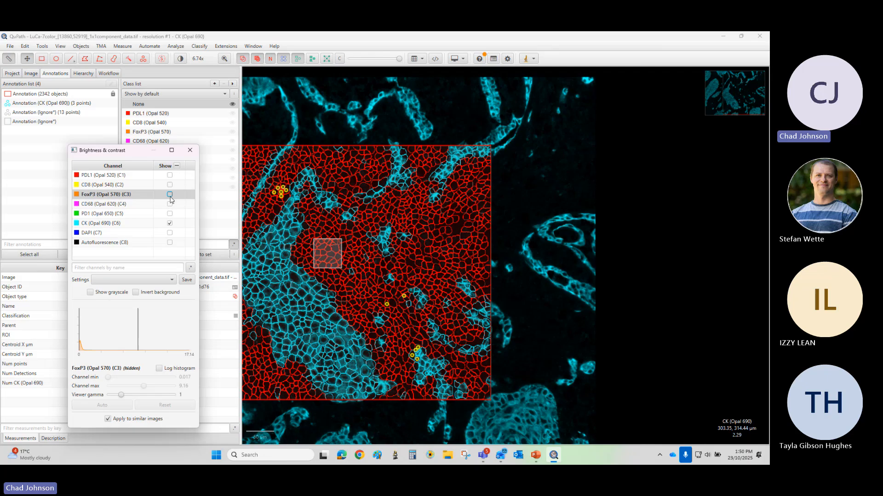
{"action": "left_click", "coordinate": [169, 223]}
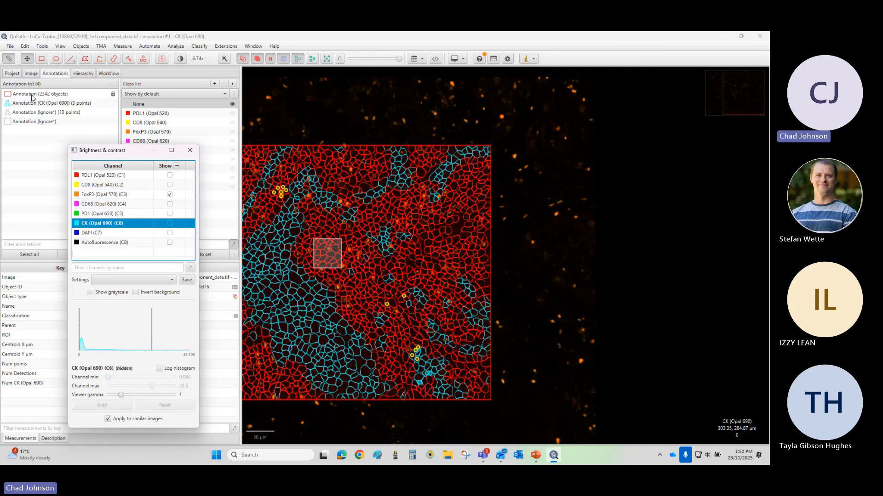
Step: Open the project's FoxP3 (Opal 570) image, saving the changes to the CK (Opal 690) image
{"action": "left_click", "coordinate": [12, 73]}
{"action": "left_click_drag", "start_coordinate": [177, 150], "coordinate": [184, 292]}
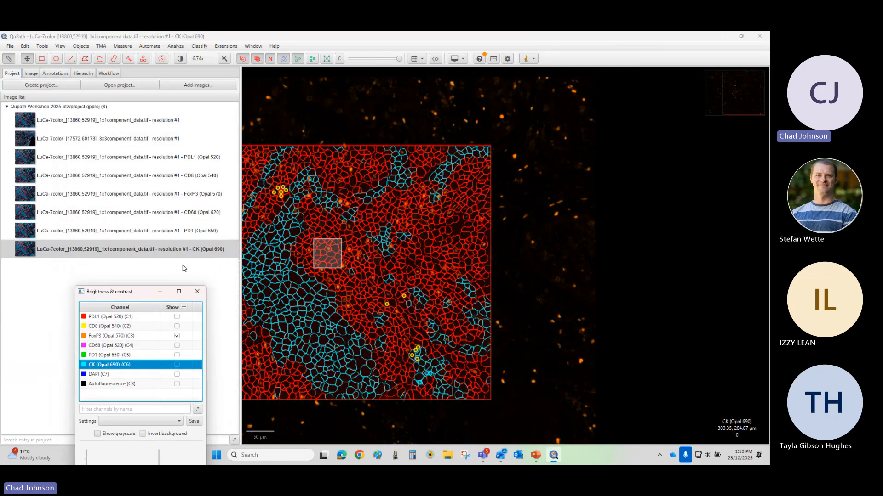
{"action": "left_click", "coordinate": [164, 196]}
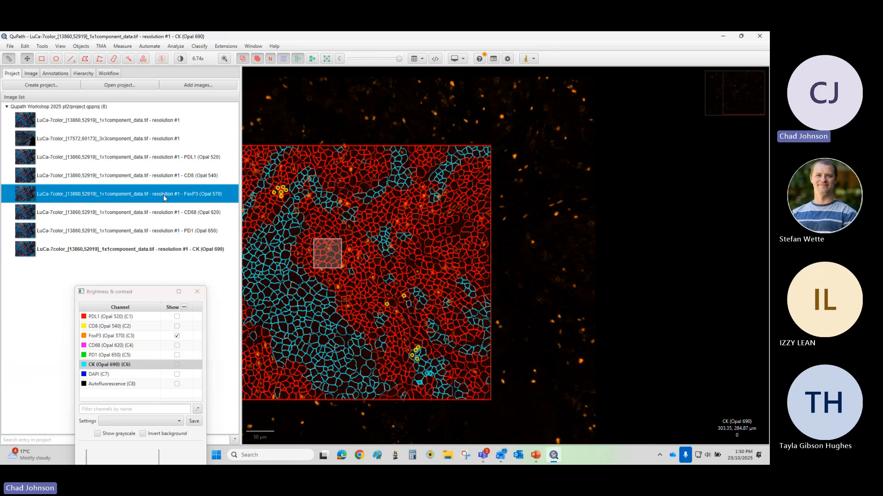
{"action": "double_click", "coordinate": [129, 201]}
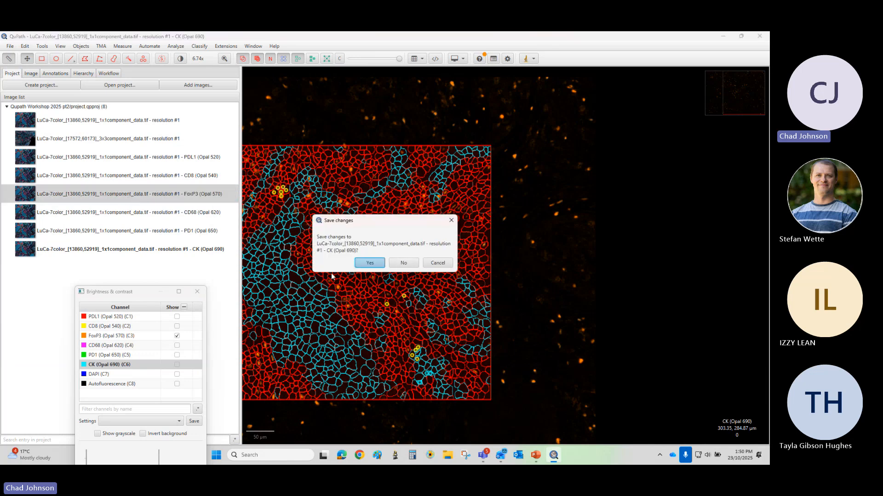
{"action": "left_click", "coordinate": [366, 265]}
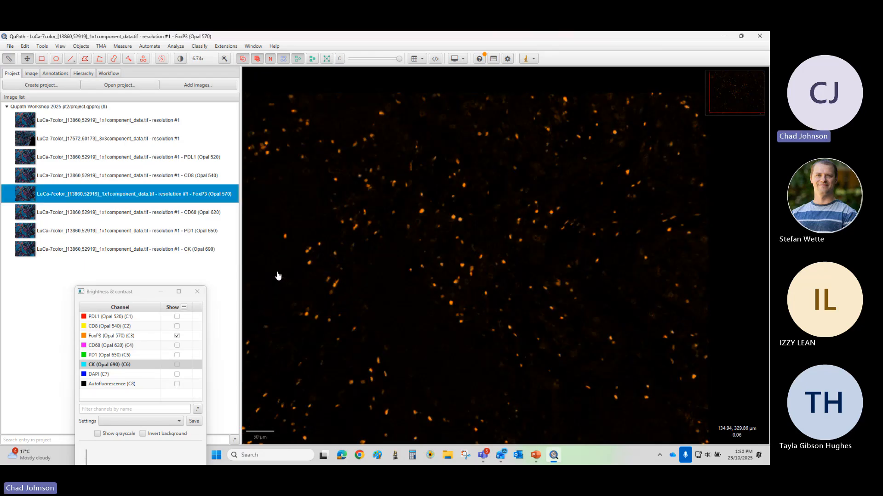
Step: Draw a large rectangle annotation over the central part of the FoxP3 image
{"action": "scroll", "coordinate": [460, 306], "scroll_direction": "down", "scroll_amount": 2}
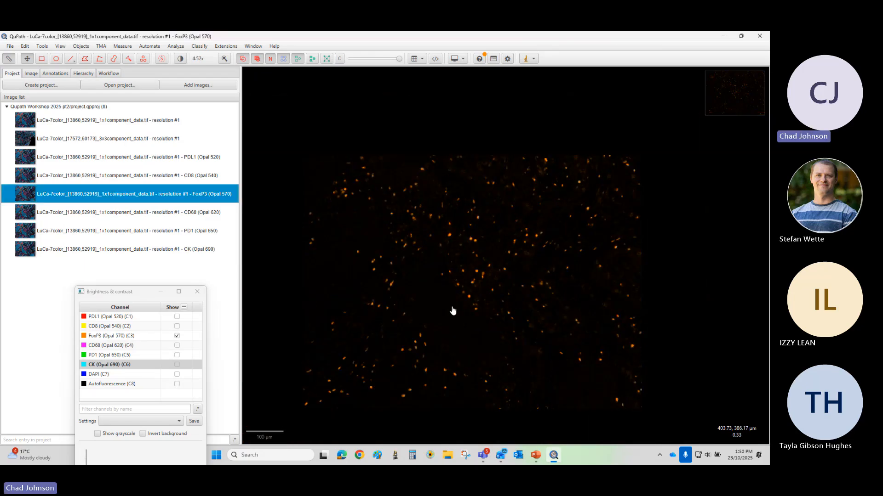
{"action": "left_click", "coordinate": [42, 58]}
{"action": "mouse_move", "coordinate": [372, 201]}
{"action": "left_mouse_down"}
{"action": "mouse_move", "coordinate": [536, 311]}
{"action": "mouse_move", "coordinate": [572, 376]}
{"action": "left_mouse_up"}
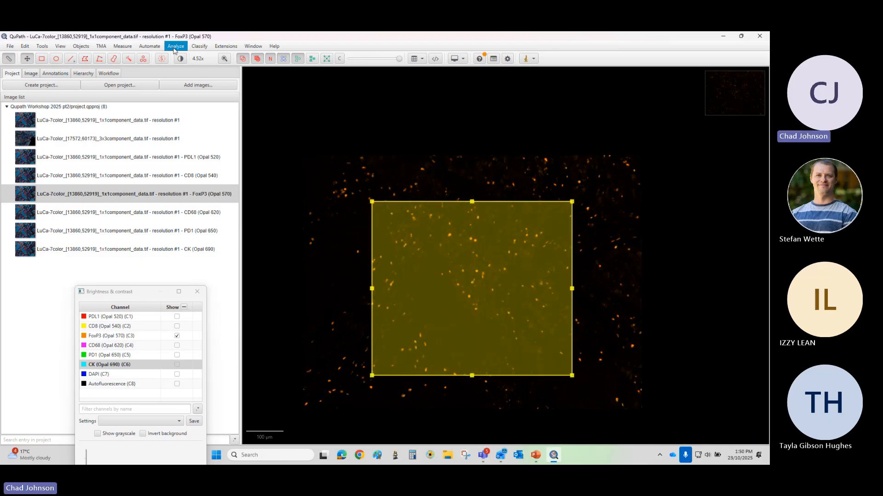
Step: Run cell detection inside the rectangle on the DAPI channel with a lowered intensity threshold, and close the detection dialog
{"action": "left_click", "coordinate": [199, 46]}
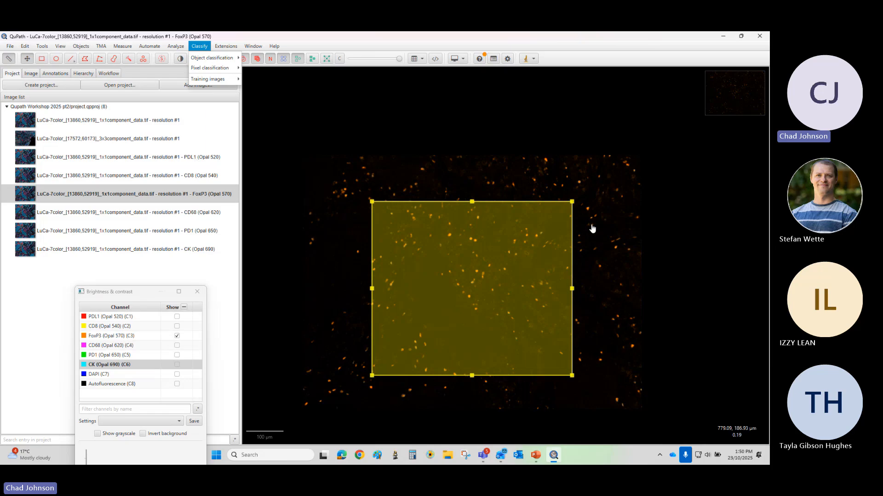
{"action": "mouse_move", "coordinate": [207, 62]}
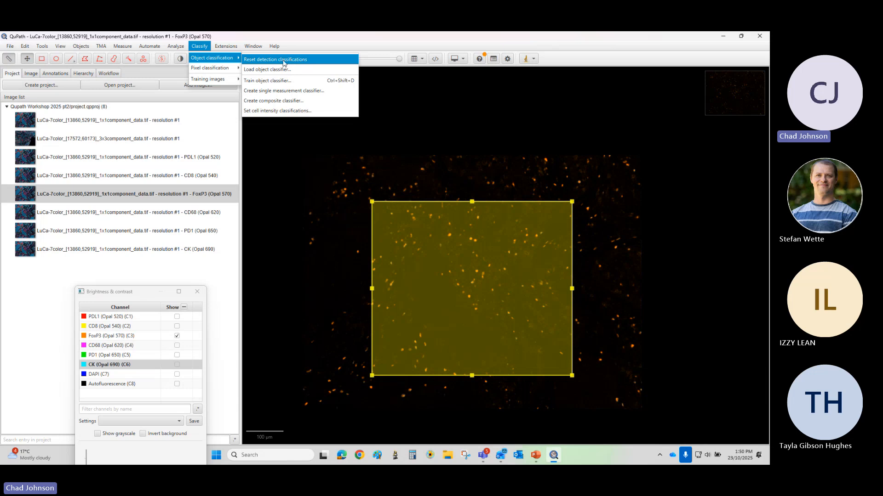
{"action": "mouse_move", "coordinate": [193, 77]}
{"action": "left_click", "coordinate": [261, 81]}
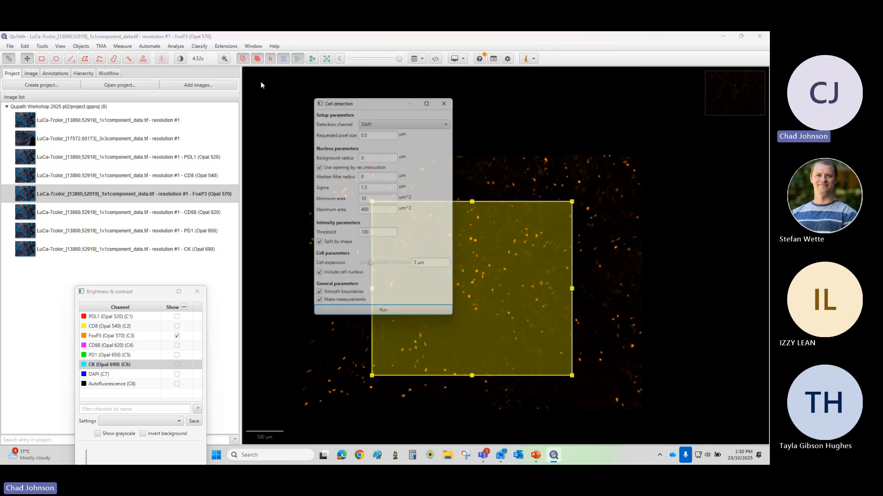
{"action": "left_click_drag", "start_coordinate": [380, 235], "coordinate": [351, 238]}
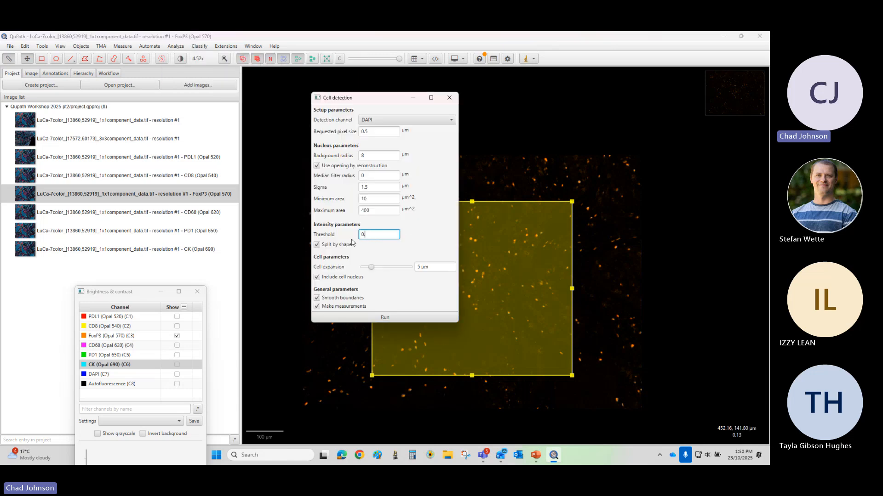
{"action": "left_click", "coordinate": [385, 317]}
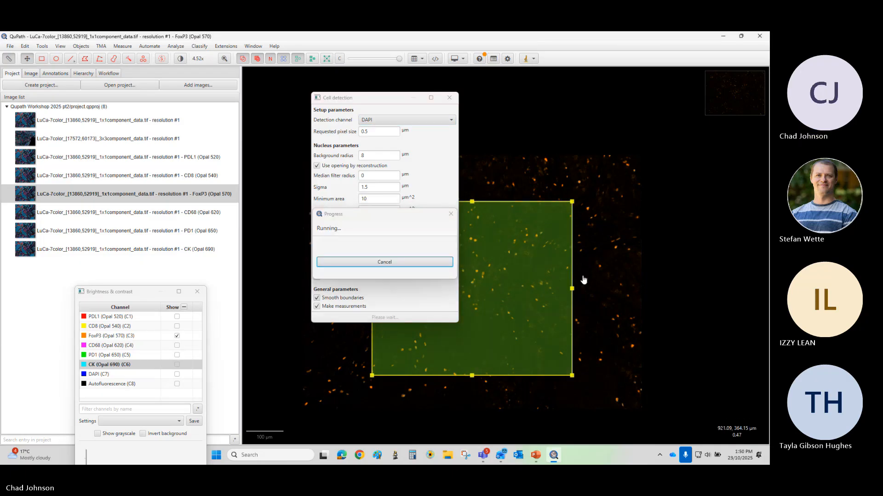
{"action": "left_click", "coordinate": [449, 99]}
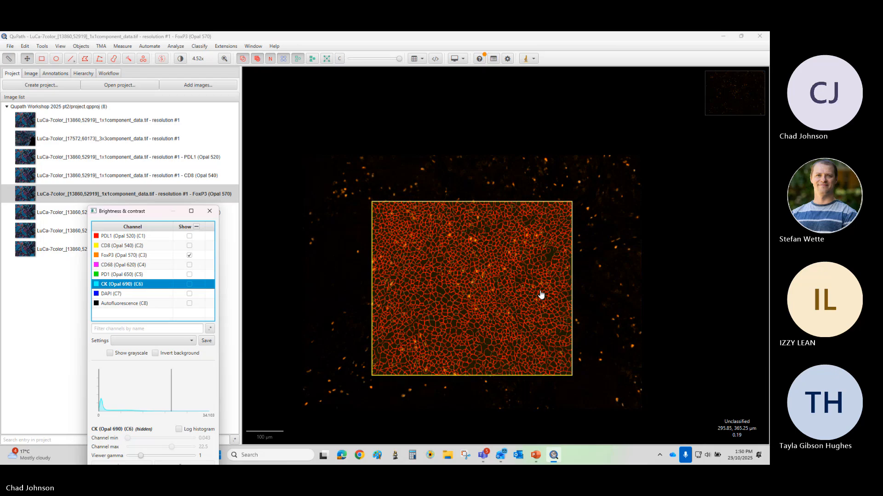
Step: Create two empty points annotations for marking the detected cells in the FoxP3 image
{"action": "scroll", "coordinate": [541, 294], "scroll_direction": "up", "scroll_amount": 8}
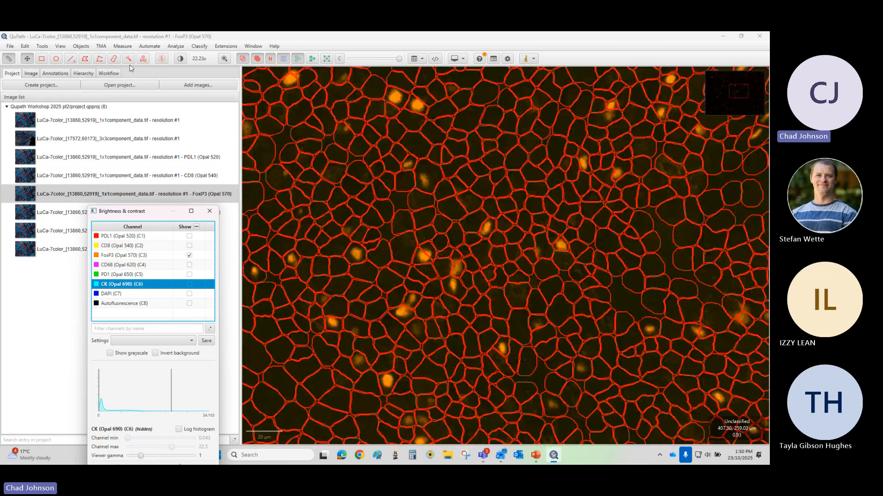
{"action": "double_click", "coordinate": [143, 58]}
{"action": "left_click_drag", "start_coordinate": [364, 111], "coordinate": [115, 168]}
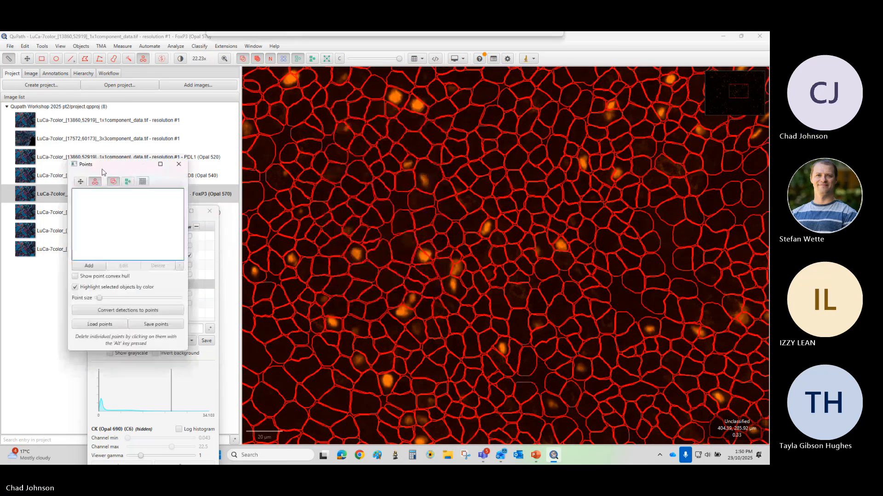
{"action": "left_click", "coordinate": [97, 269]}
{"action": "left_click", "coordinate": [96, 269]}
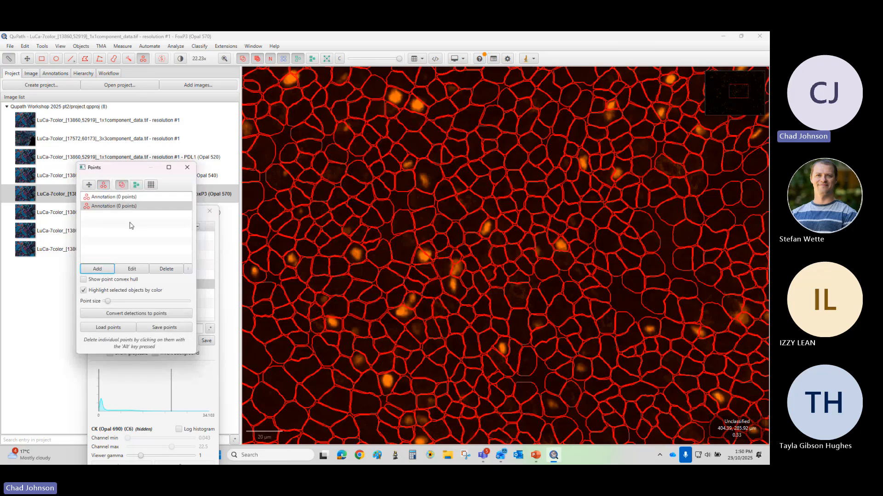
Step: Classify the first points annotation as FoxP3 (Opal 570) and the second as Ignore*
{"action": "left_click", "coordinate": [110, 196]}
{"action": "right_click", "coordinate": [112, 200]}
{"action": "mouse_move", "coordinate": [131, 205]}
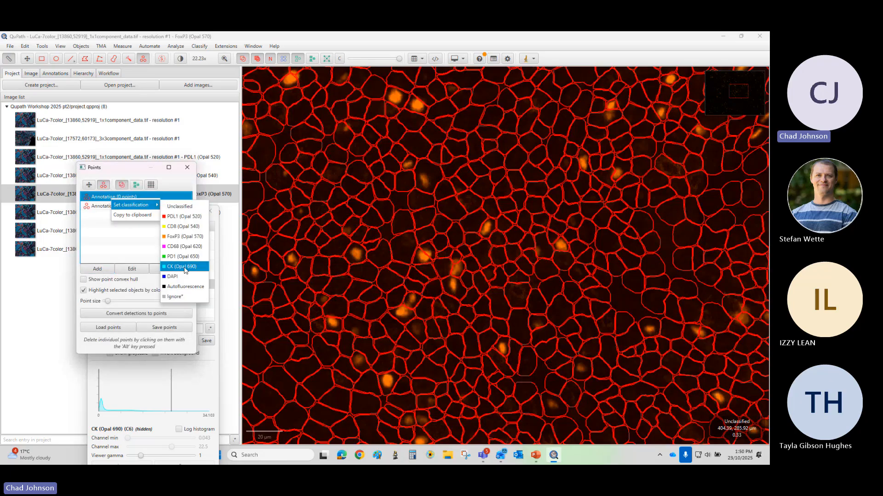
{"action": "left_click", "coordinate": [184, 238]}
{"action": "left_click", "coordinate": [110, 206]}
{"action": "right_click", "coordinate": [109, 208]}
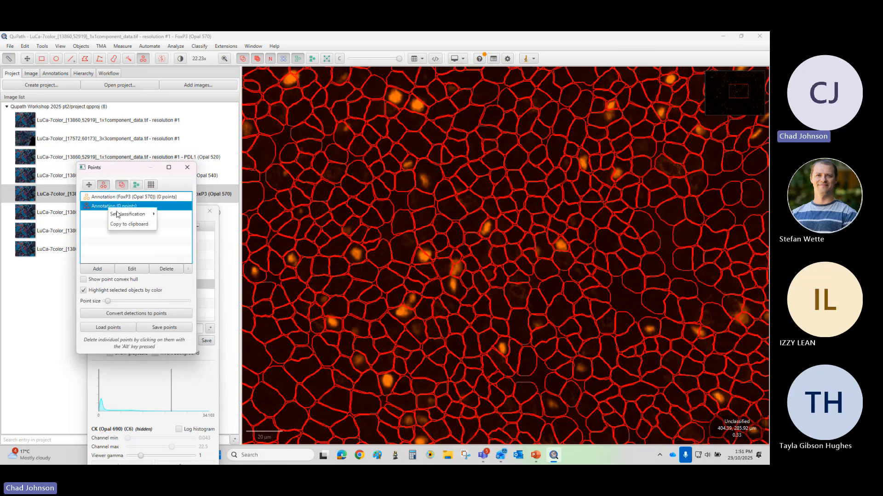
{"action": "mouse_move", "coordinate": [130, 214]}
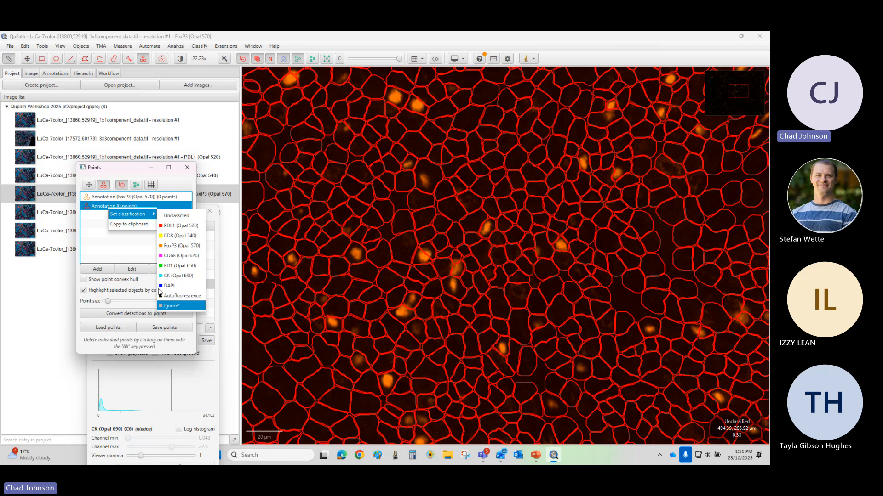
{"action": "left_click", "coordinate": [171, 306]}
Step: Place seven FoxP3 (Opal 570) points on bright orange cells around the middle of the detected region
{"action": "left_click", "coordinate": [118, 198]}
{"action": "left_click", "coordinate": [422, 258]}
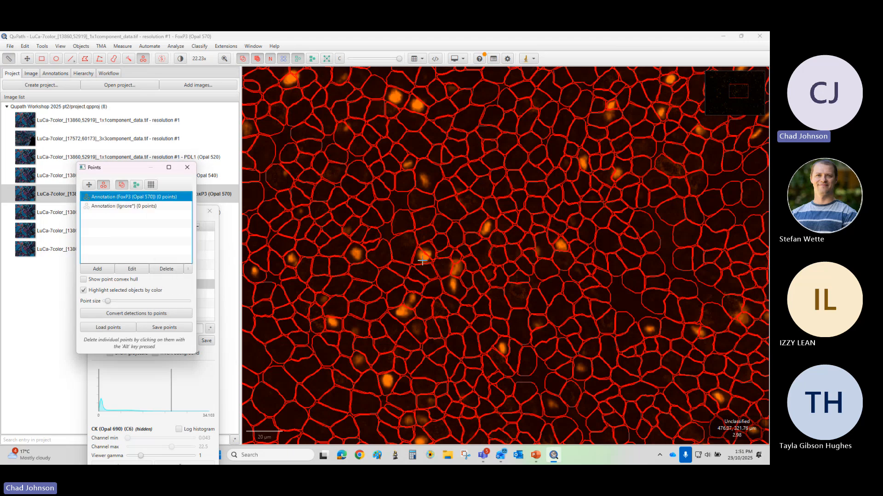
{"action": "left_click", "coordinate": [456, 271]}
{"action": "left_click", "coordinate": [453, 286]}
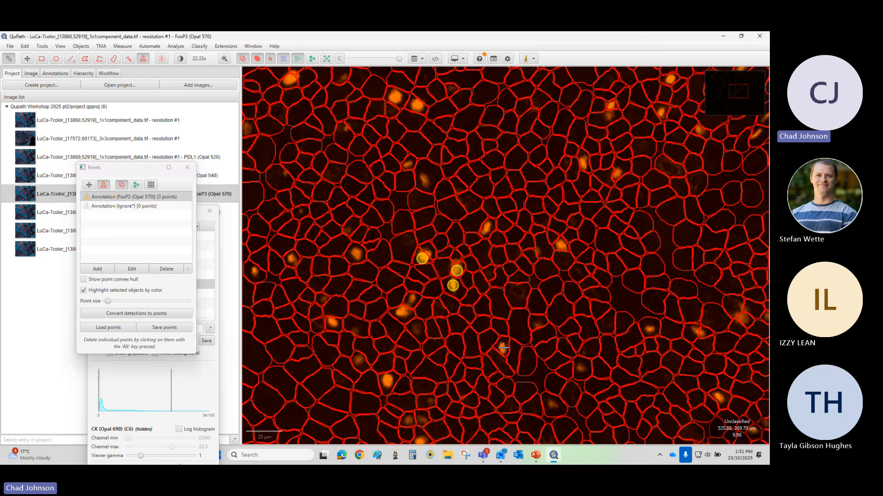
{"action": "left_click", "coordinate": [503, 348]}
{"action": "left_click", "coordinate": [402, 312]}
{"action": "left_click", "coordinate": [412, 299]}
{"action": "left_click", "coordinate": [356, 257]}
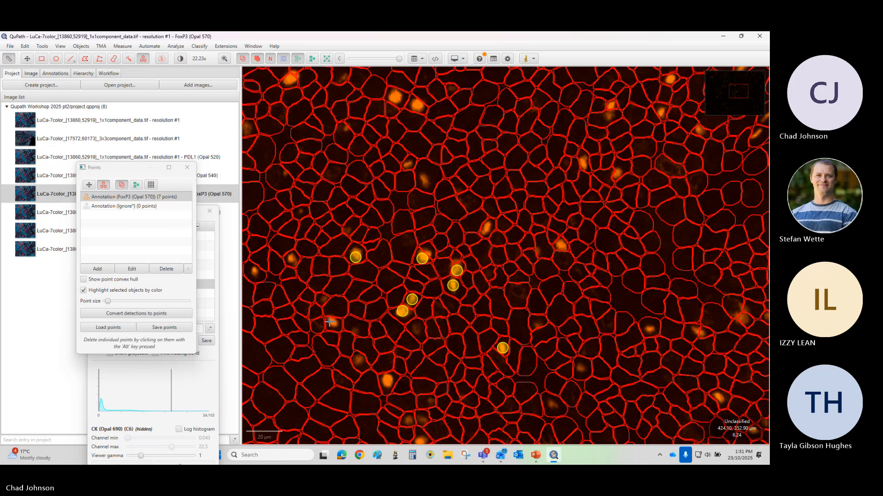
Step: Place five more FoxP3 points on bright cells farther out, adjusting the point on the upper cell to sit inside it
{"action": "left_click", "coordinate": [334, 323]}
{"action": "left_click", "coordinate": [559, 247]}
{"action": "left_click", "coordinate": [621, 172]}
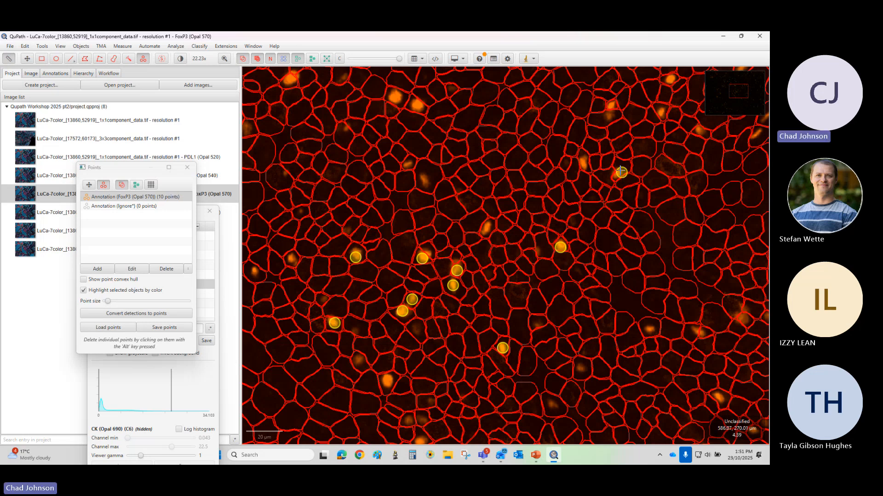
{"action": "left_click_drag", "start_coordinate": [620, 173], "coordinate": [619, 172]}
{"action": "left_click", "coordinate": [416, 106]}
{"action": "left_click", "coordinate": [395, 97]}
Step: Place eleven Ignore* points on dark, unstained cells between and around the marked FoxP3 cells
{"action": "left_click", "coordinate": [122, 207]}
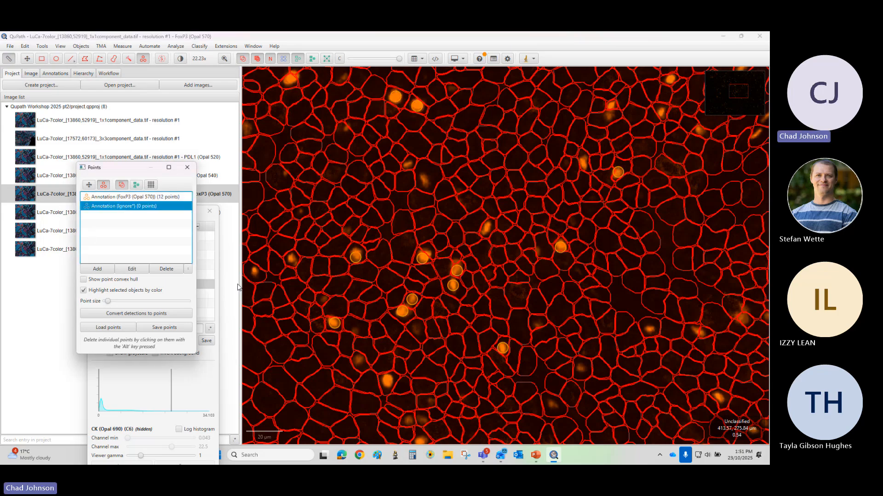
{"action": "left_click", "coordinate": [401, 246]}
{"action": "left_click", "coordinate": [406, 225]}
{"action": "left_click", "coordinate": [426, 219]}
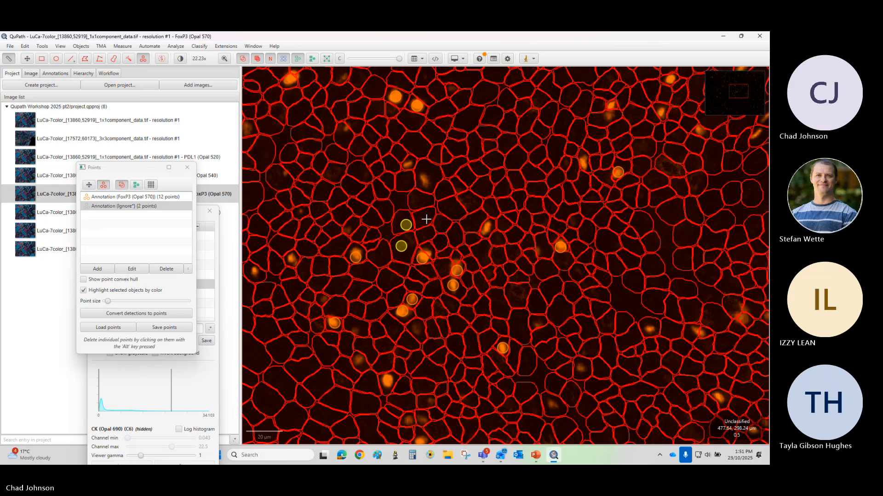
{"action": "left_click", "coordinate": [426, 232]}
{"action": "left_click", "coordinate": [440, 241]}
{"action": "left_click", "coordinate": [455, 241]}
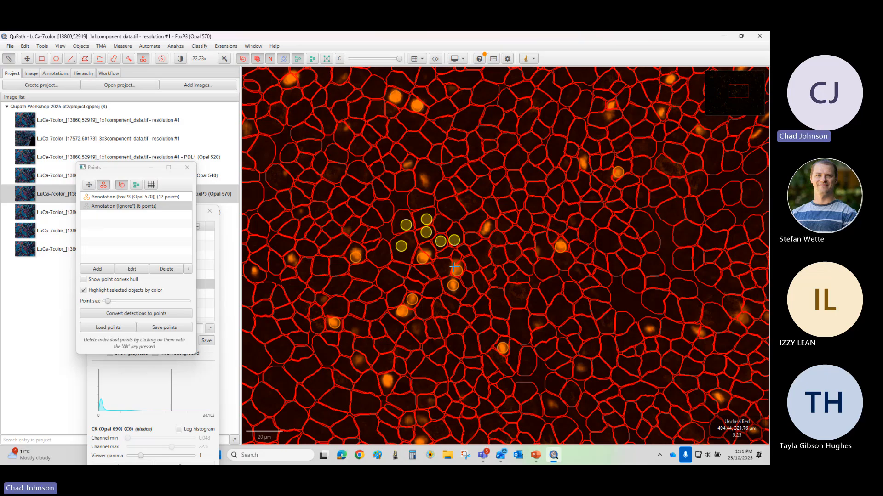
{"action": "left_click", "coordinate": [443, 268]}
{"action": "left_click", "coordinate": [394, 297]}
{"action": "left_click", "coordinate": [416, 329]}
{"action": "left_click", "coordinate": [356, 329]}
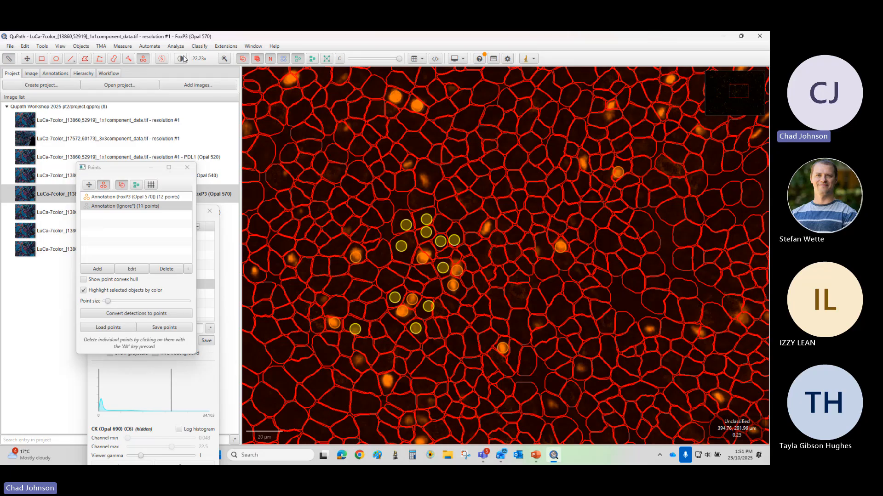
Step: Start training an object classifier using an Artificial neural network (ANN_MLP) and Selected measurements as its features
{"action": "left_click", "coordinate": [196, 48]}
{"action": "left_click", "coordinate": [206, 59]}
{"action": "left_click", "coordinate": [200, 48]}
{"action": "mouse_move", "coordinate": [205, 60]}
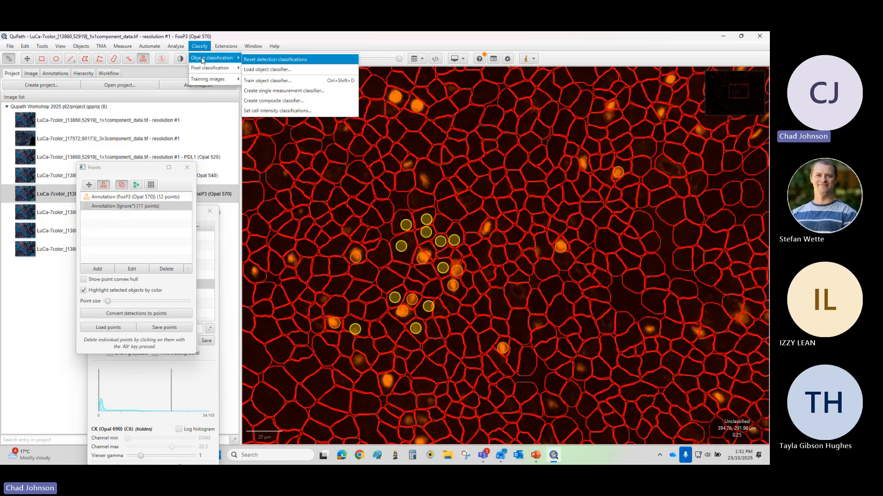
{"action": "left_click", "coordinate": [267, 82]}
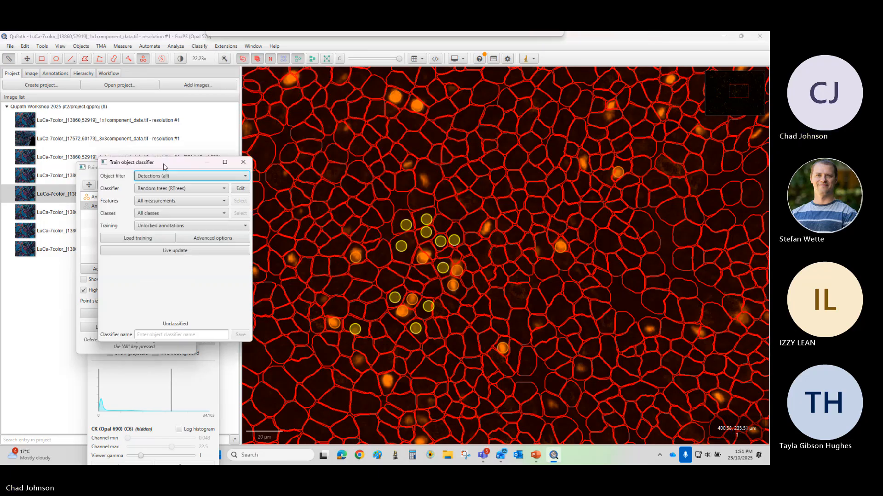
{"action": "left_click", "coordinate": [191, 183]}
{"action": "left_click", "coordinate": [175, 205]}
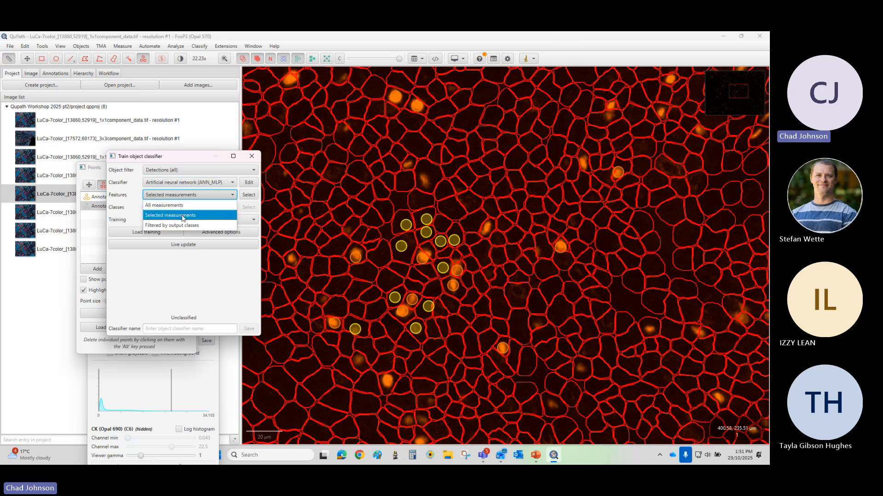
{"action": "left_click", "coordinate": [191, 216]}
Step: Include all FoxP3 (Opal 570) and DAPI measurements in the classifier's selected features
{"action": "left_click", "coordinate": [249, 195]}
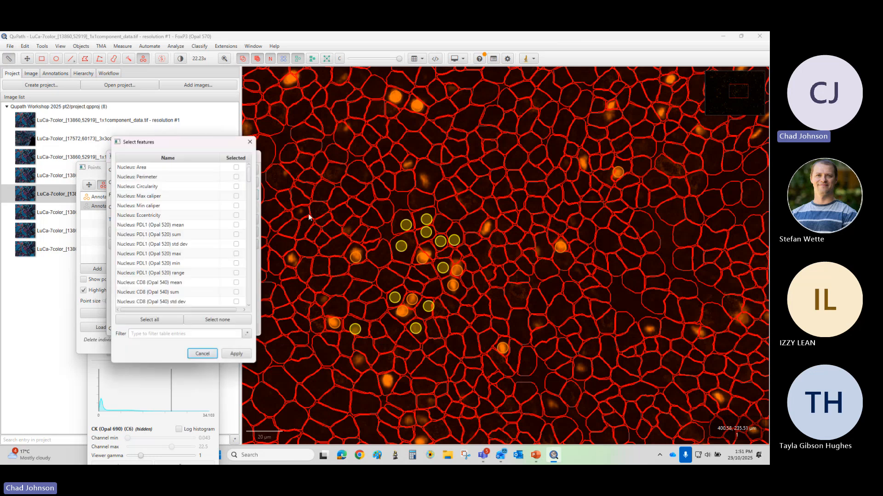
{"action": "left_click", "coordinate": [160, 334]}
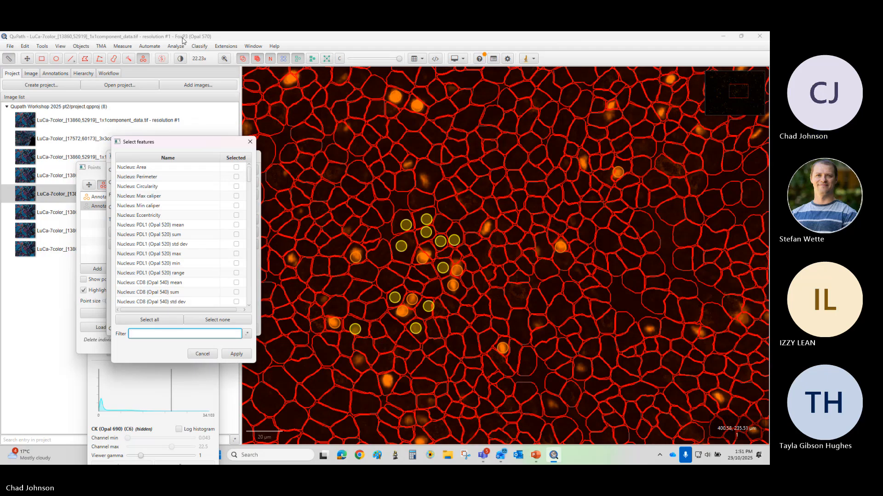
{"action": "type", "text": "Fox"}
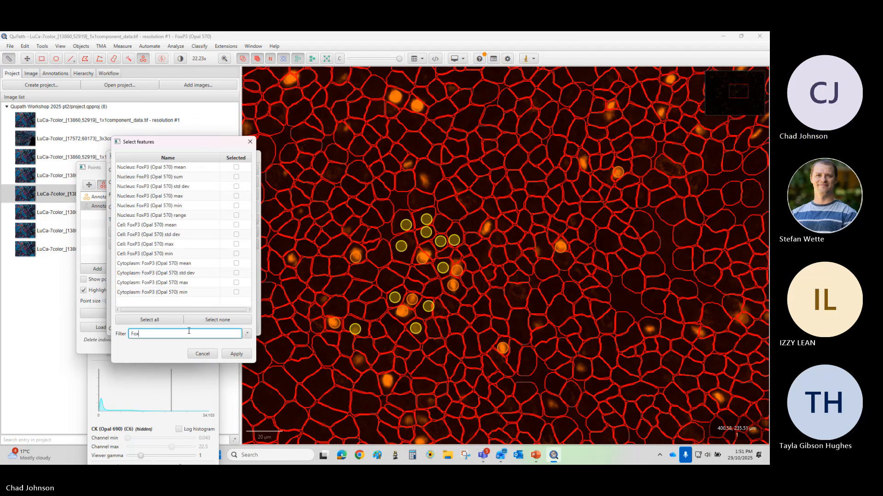
{"action": "left_click", "coordinate": [149, 319]}
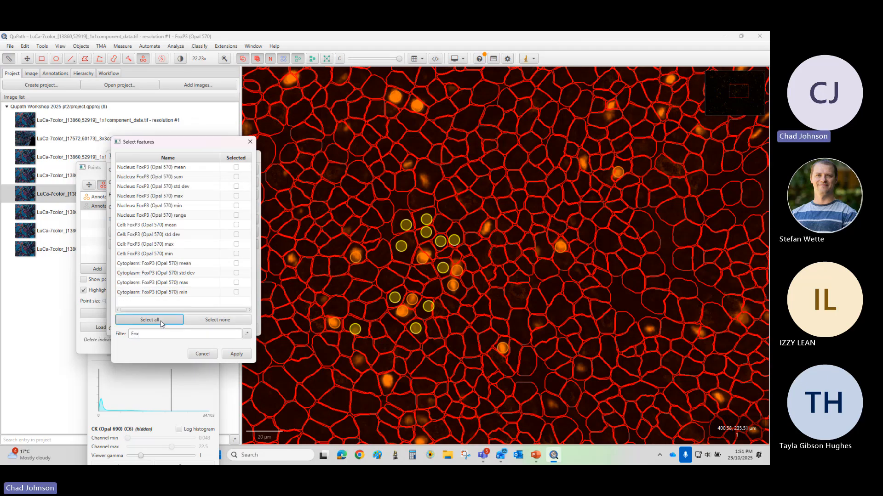
{"action": "left_click_drag", "start_coordinate": [140, 334], "coordinate": [123, 337]}
{"action": "type", "text": "Dapi"}
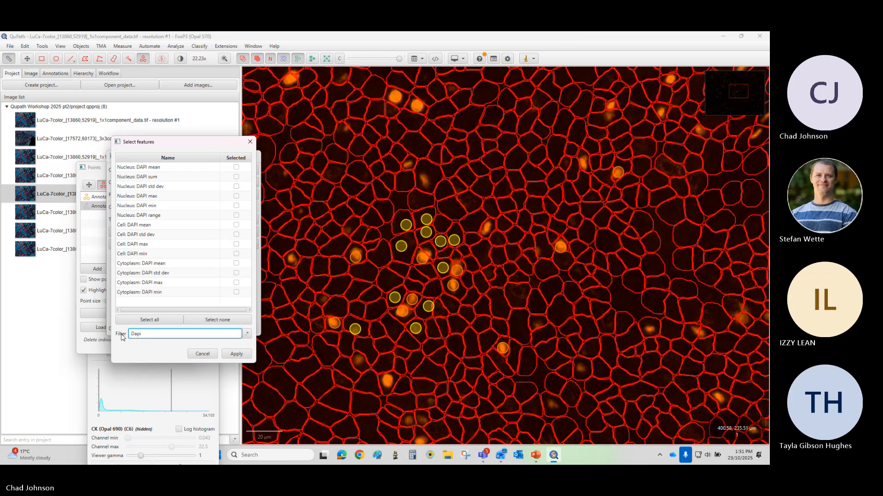
{"action": "left_click", "coordinate": [150, 319]}
Step: Add all Autofluorescence measurements to the selected features, clear the filter and apply the selection
{"action": "left_click_drag", "start_coordinate": [140, 334], "coordinate": [132, 334]}
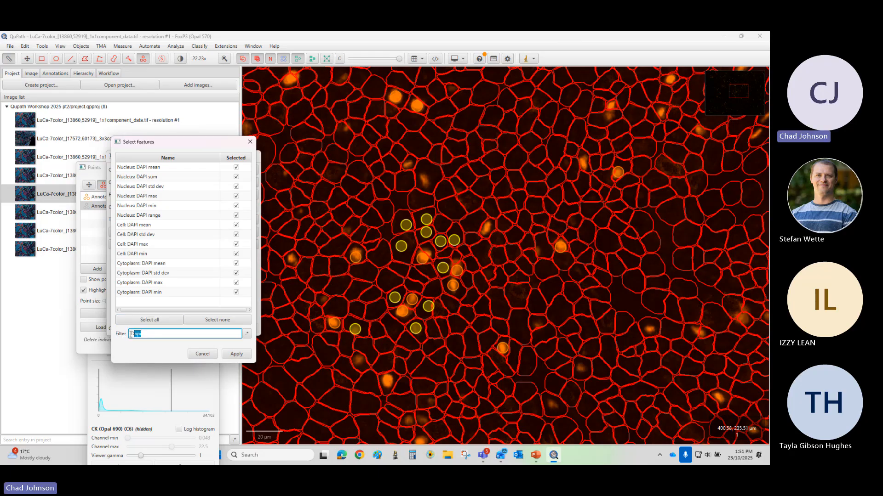
{"action": "type", "text": "auto"}
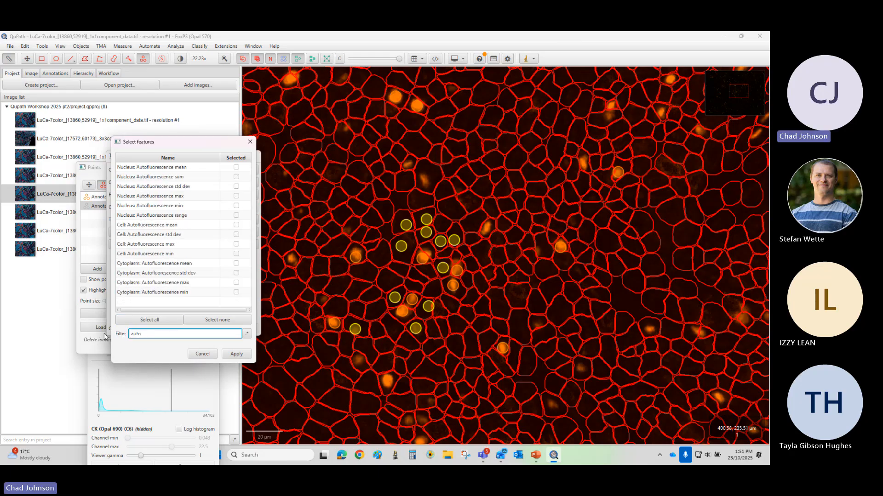
{"action": "left_click", "coordinate": [146, 320]}
{"action": "left_click_drag", "start_coordinate": [176, 334], "coordinate": [94, 335]}
{"action": "key", "text": "BackSpace"}
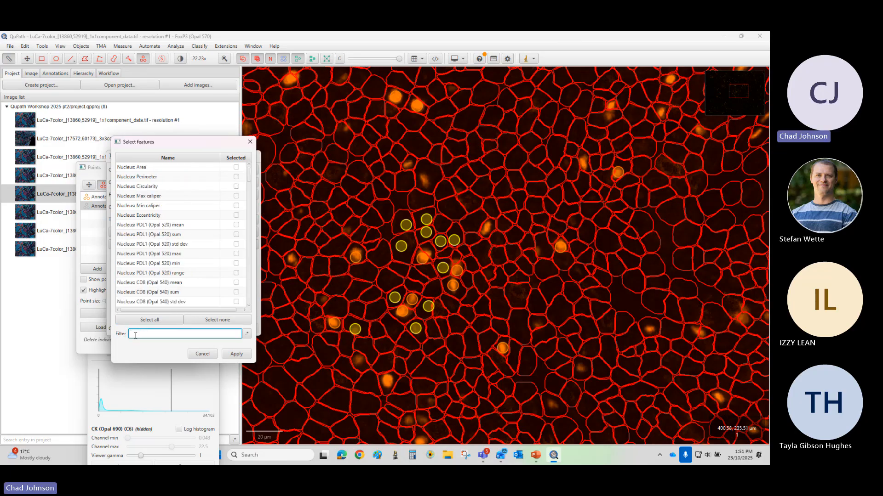
{"action": "left_click", "coordinate": [239, 357]}
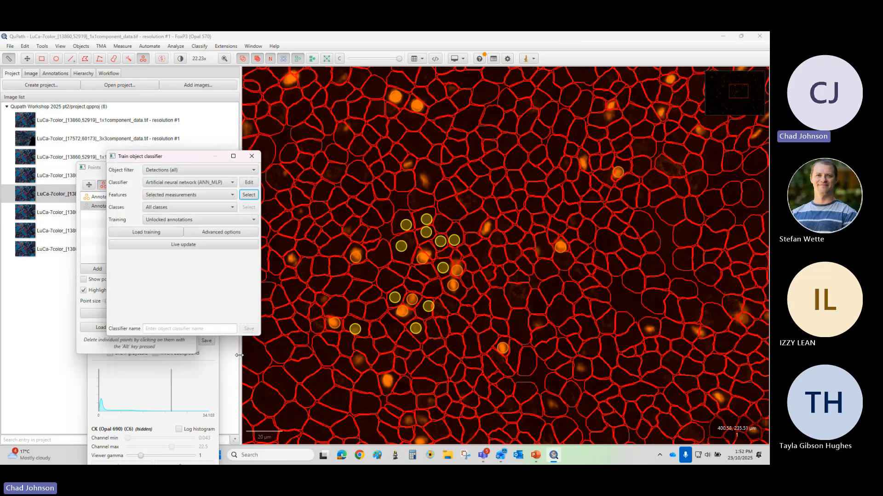
Step: Turn on live update for the classifier and review the classified cells around the training points
{"action": "left_click", "coordinate": [189, 246]}
{"action": "scroll", "coordinate": [399, 283], "scroll_direction": "up", "scroll_amount": 5}
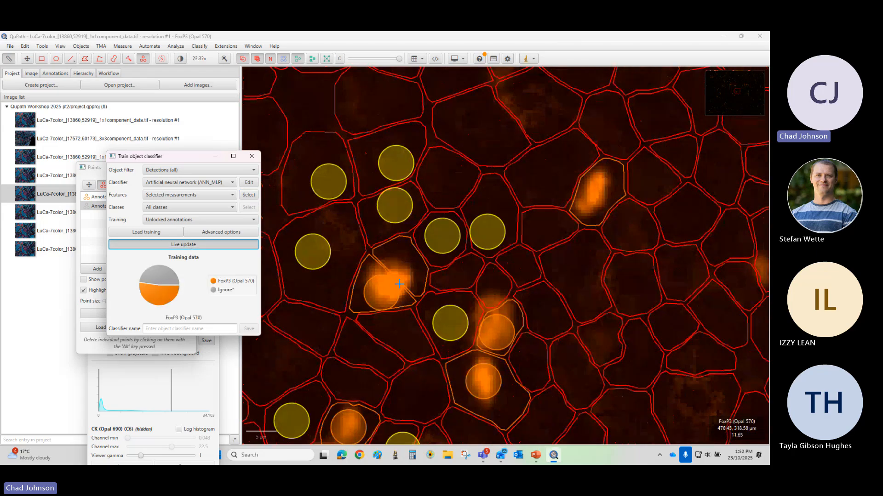
{"action": "scroll", "coordinate": [354, 426], "scroll_direction": "down", "scroll_amount": 2}
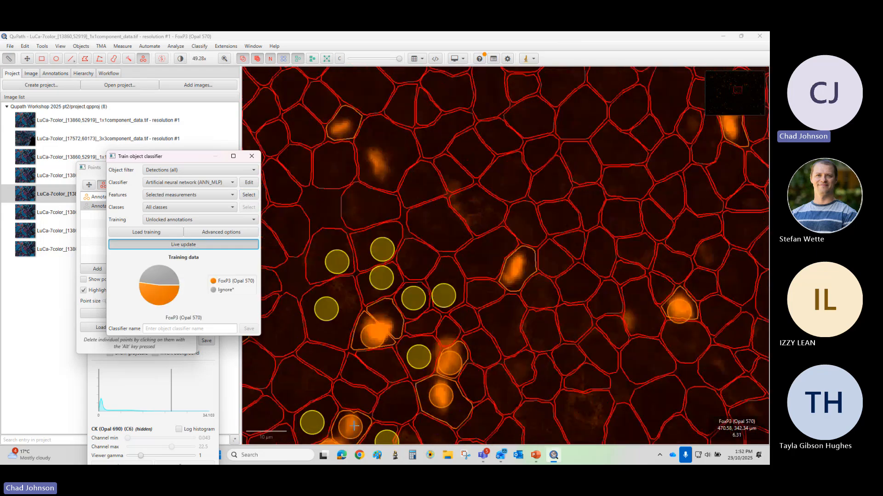
{"action": "scroll", "coordinate": [375, 387], "scroll_direction": "down", "scroll_amount": 2}
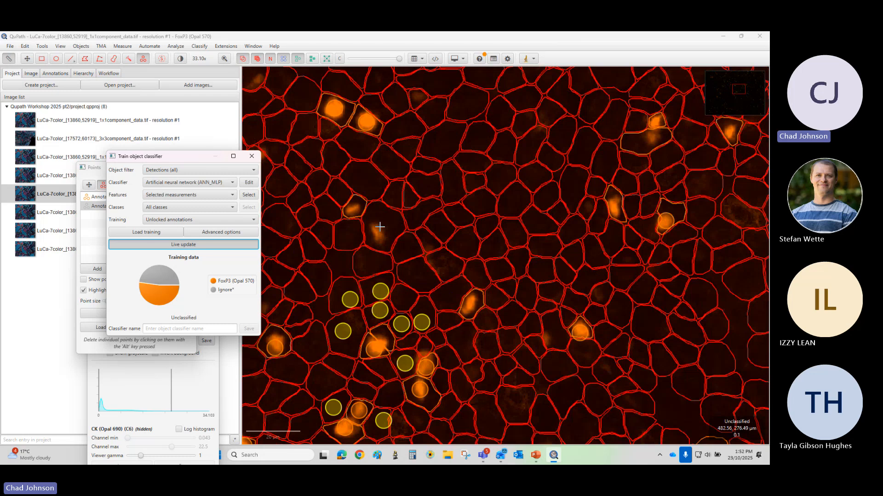
Step: Add a FoxP3 (Opal 570) point on the missed elongated orange cell just above the cluster of Ignore* points
{"action": "scroll", "coordinate": [370, 239], "scroll_direction": "up", "scroll_amount": 3}
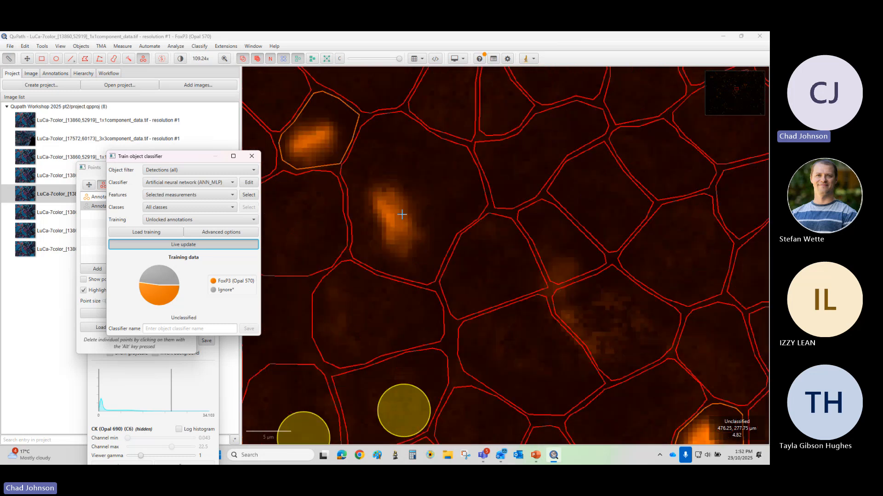
{"action": "mouse_move", "coordinate": [178, 159]}
{"action": "left_mouse_down"}
{"action": "mouse_move", "coordinate": [101, 232]}
{"action": "mouse_move", "coordinate": [92, 278]}
{"action": "left_mouse_up"}
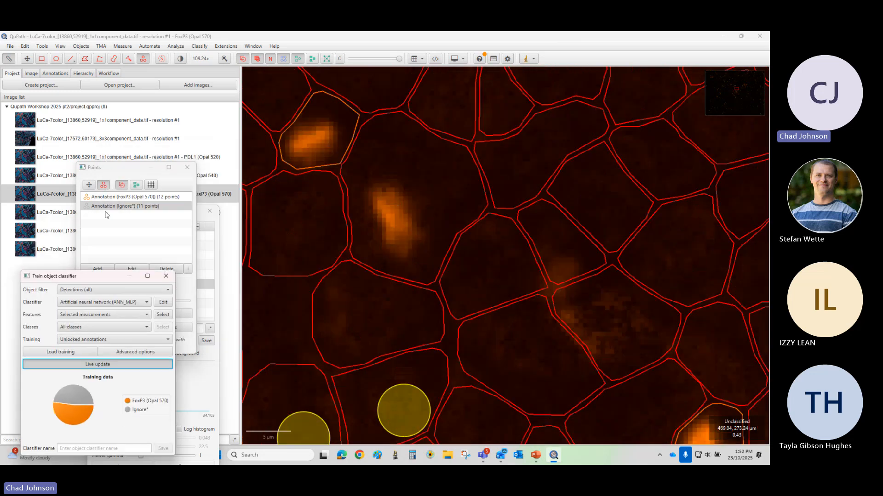
{"action": "left_click", "coordinate": [111, 197]}
{"action": "left_click", "coordinate": [396, 217]}
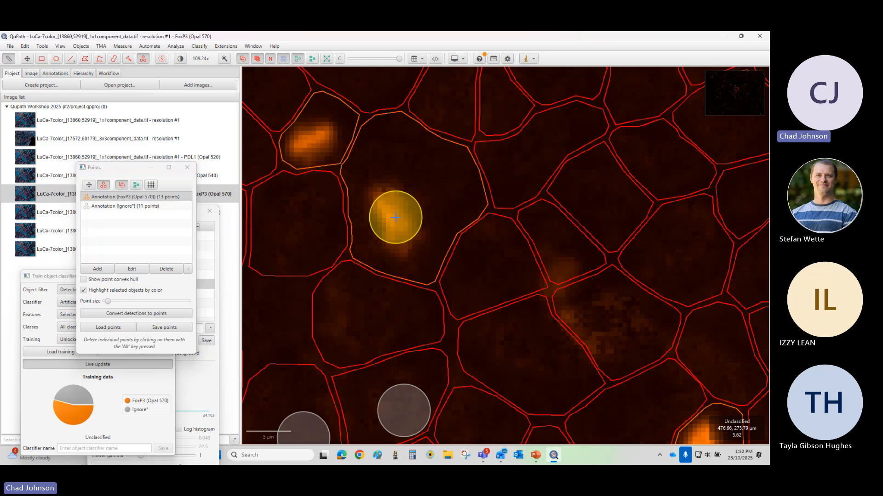
Step: Add four more FoxP3 (Opal 570) points on orange cells below and to the right of the existing points, including dim missed ones
{"action": "scroll", "coordinate": [521, 239], "scroll_direction": "down", "scroll_amount": 4}
{"action": "scroll", "coordinate": [521, 239], "scroll_direction": "down", "scroll_amount": 5}
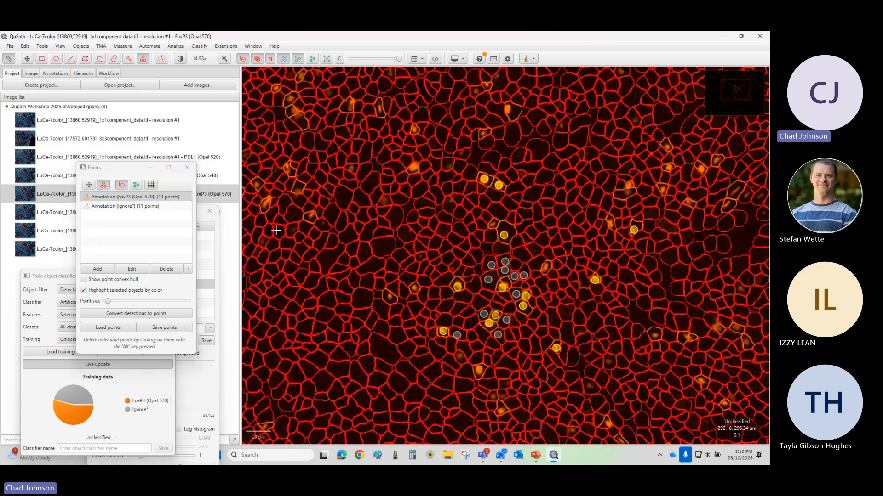
{"action": "scroll", "coordinate": [299, 204], "scroll_direction": "up", "scroll_amount": 5}
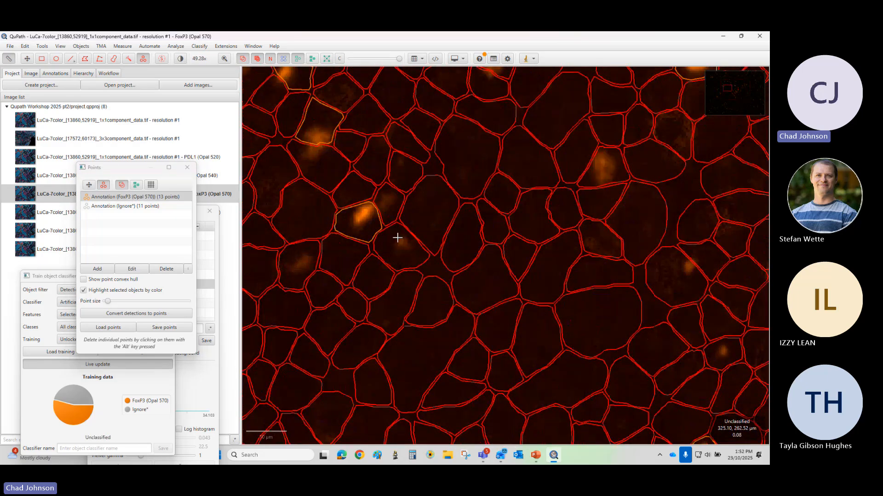
{"action": "scroll", "coordinate": [516, 262], "scroll_direction": "down", "scroll_amount": 5}
{"action": "scroll", "coordinate": [655, 335], "scroll_direction": "up", "scroll_amount": 5}
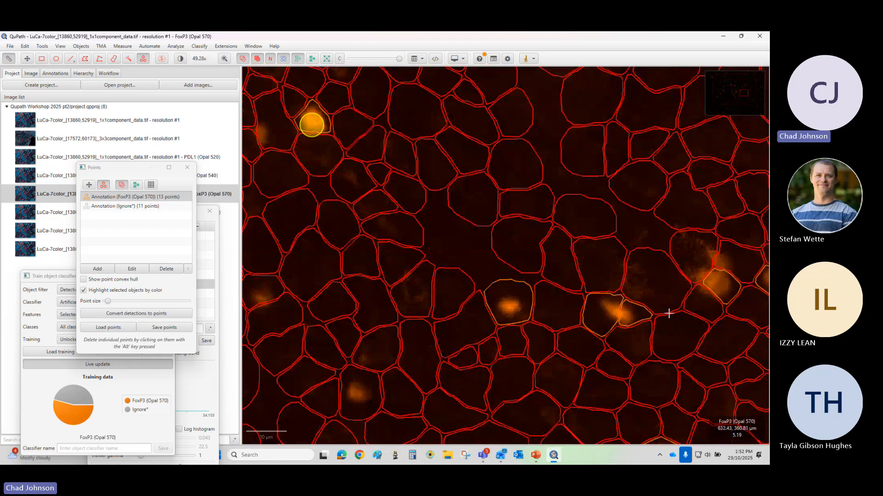
{"action": "scroll", "coordinate": [508, 315], "scroll_direction": "down", "scroll_amount": 5}
{"action": "scroll", "coordinate": [465, 348], "scroll_direction": "up", "scroll_amount": 5}
{"action": "left_click", "coordinate": [464, 324]}
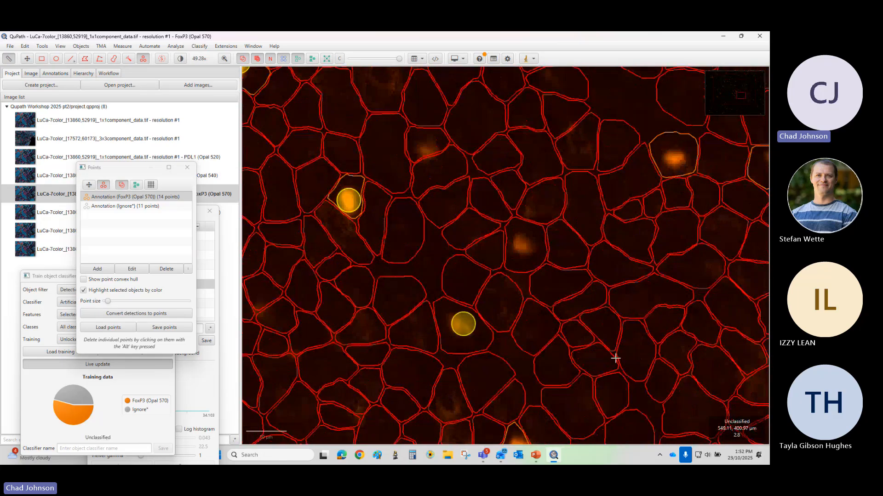
{"action": "left_click", "coordinate": [521, 241]}
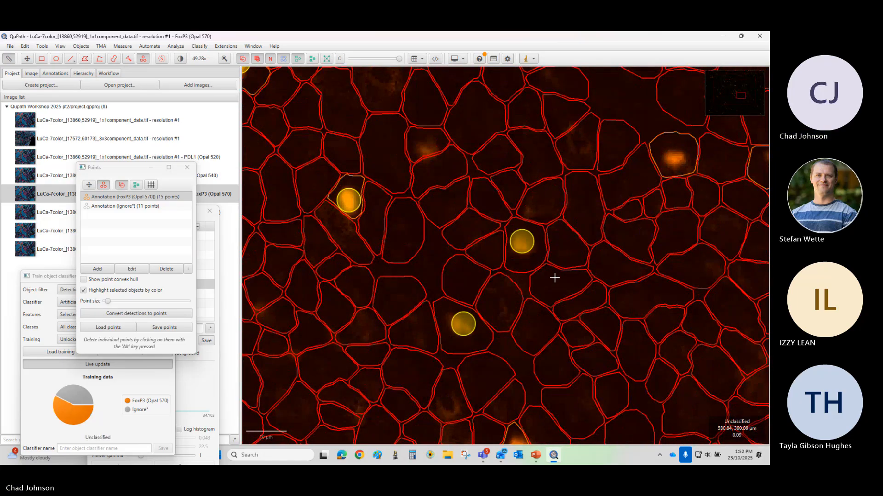
{"action": "scroll", "coordinate": [370, 334], "scroll_direction": "down", "scroll_amount": 4}
{"action": "scroll", "coordinate": [376, 365], "scroll_direction": "up", "scroll_amount": 2}
{"action": "left_click", "coordinate": [384, 400]}
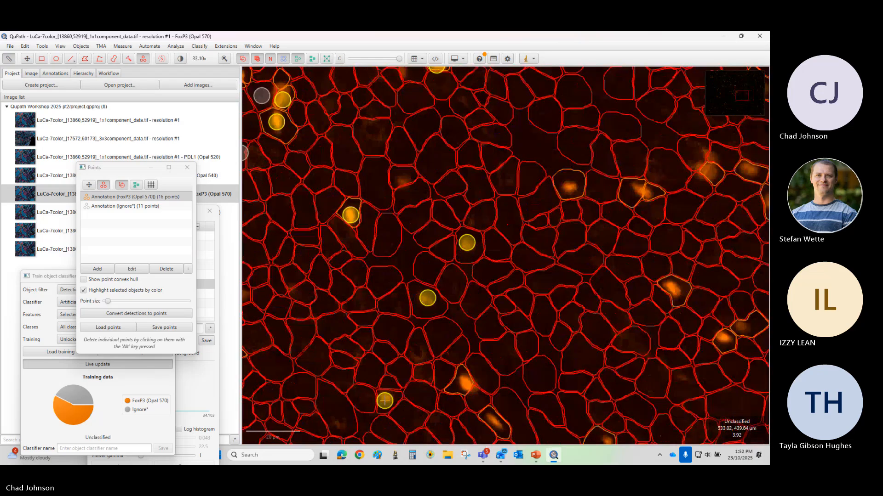
{"action": "left_click", "coordinate": [463, 383]}
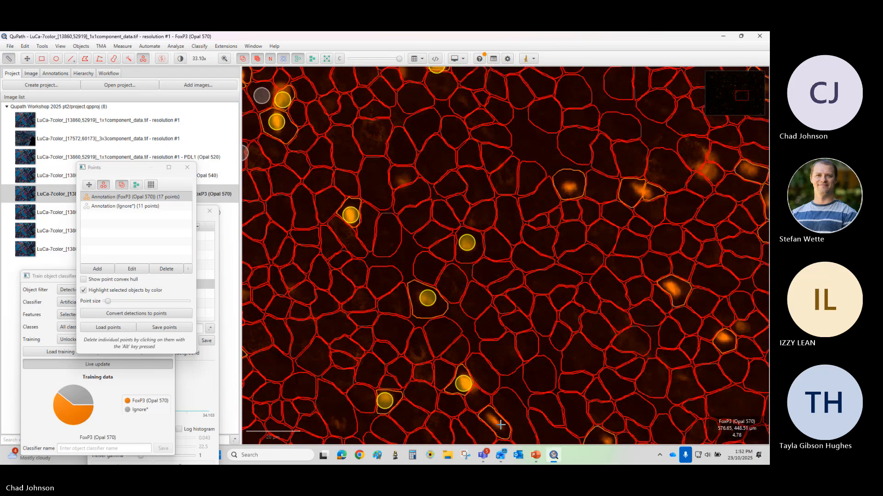
Step: Place nine more Ignore* points on dark cells in an arc above the newly marked FoxP3 cells
{"action": "left_click", "coordinate": [139, 206]}
{"action": "left_click", "coordinate": [302, 205]}
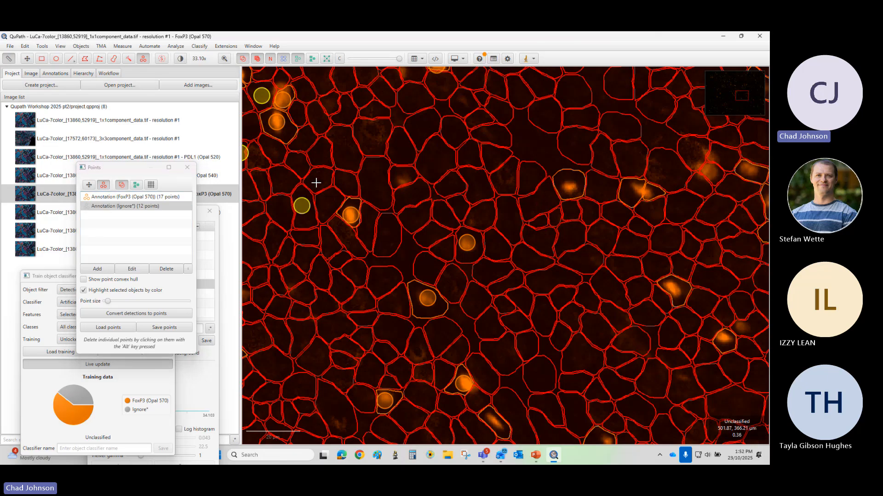
{"action": "left_click", "coordinate": [319, 178]}
{"action": "left_click", "coordinate": [325, 149]}
{"action": "left_click", "coordinate": [344, 155]}
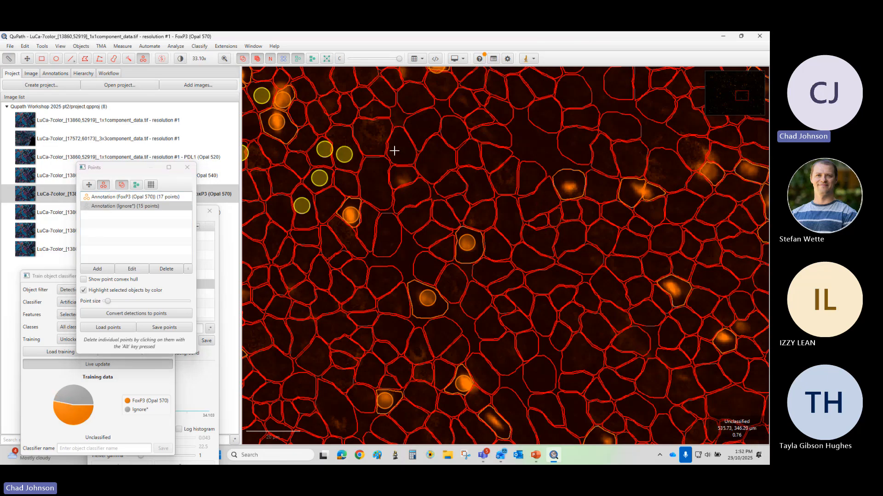
{"action": "left_click", "coordinate": [397, 150]}
{"action": "left_click", "coordinate": [435, 159]}
{"action": "left_click", "coordinate": [481, 186]}
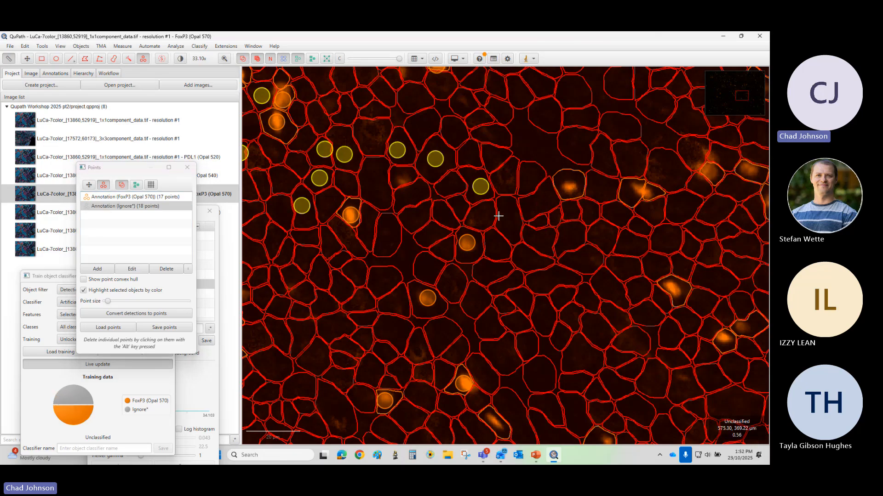
{"action": "left_click", "coordinate": [505, 216]}
{"action": "left_click", "coordinate": [530, 257]}
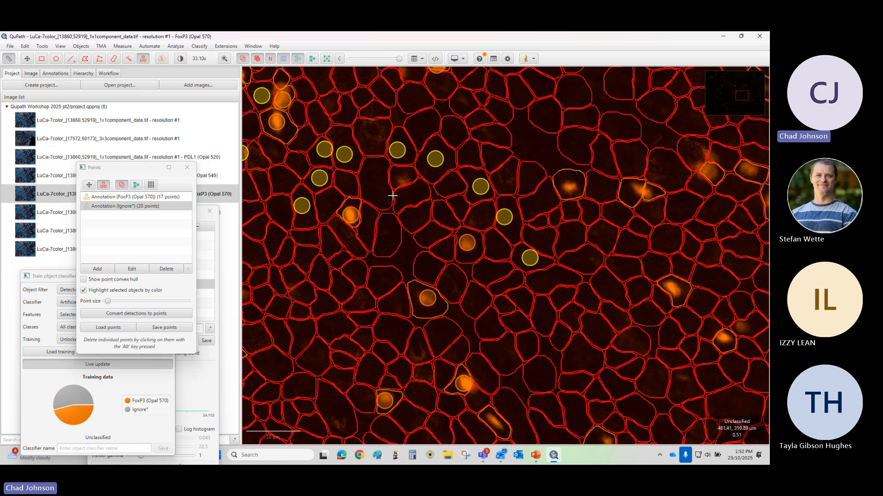
Step: Adjust the positions of the newest Ignore* points within their dark cells and inspect the nearby FoxP3-marked cell
{"action": "left_click_drag", "start_coordinate": [527, 258], "coordinate": [524, 260]}
{"action": "left_click_drag", "start_coordinate": [504, 217], "coordinate": [510, 215]}
{"action": "left_click_drag", "start_coordinate": [480, 186], "coordinate": [479, 183]}
{"action": "left_click_drag", "start_coordinate": [432, 158], "coordinate": [405, 152]}
{"action": "scroll", "coordinate": [469, 242], "scroll_direction": "up", "scroll_amount": 5}
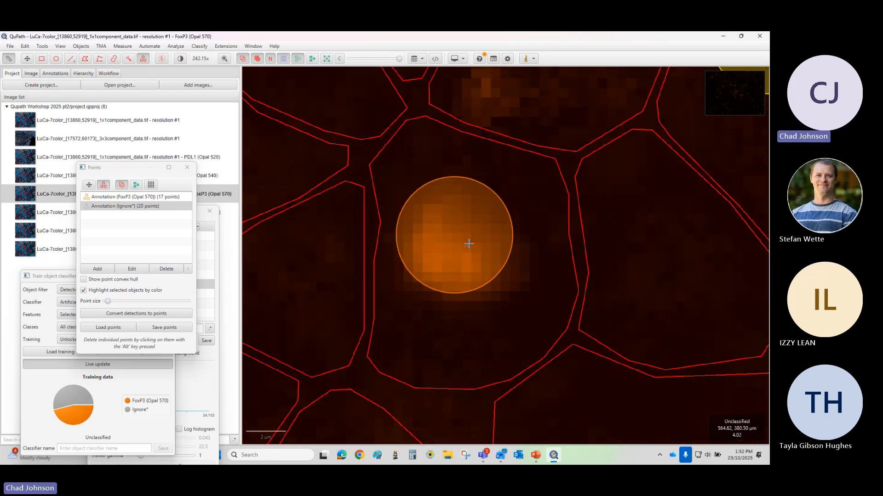
{"action": "scroll", "coordinate": [443, 241], "scroll_direction": "down", "scroll_amount": 4}
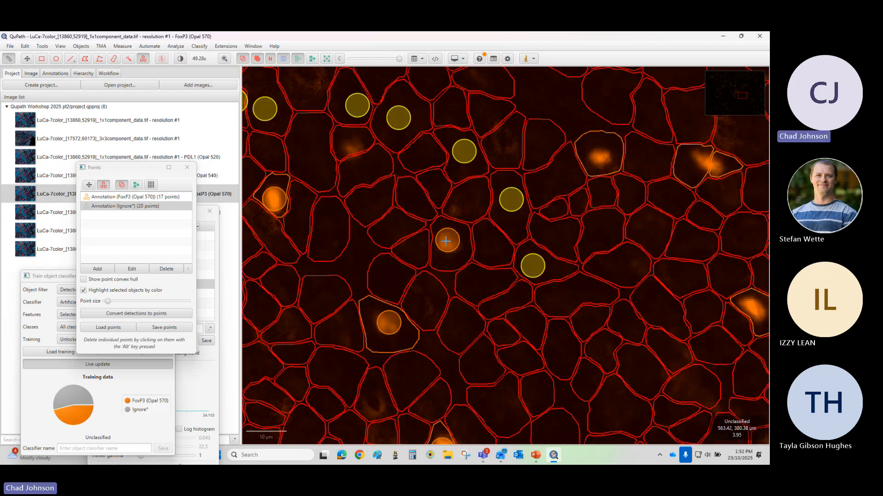
Step: Place an Ignore* point on the faint orange cell near the start of the arc, shift it slightly, and decline deleting the whole point set
{"action": "left_click", "coordinate": [349, 143]}
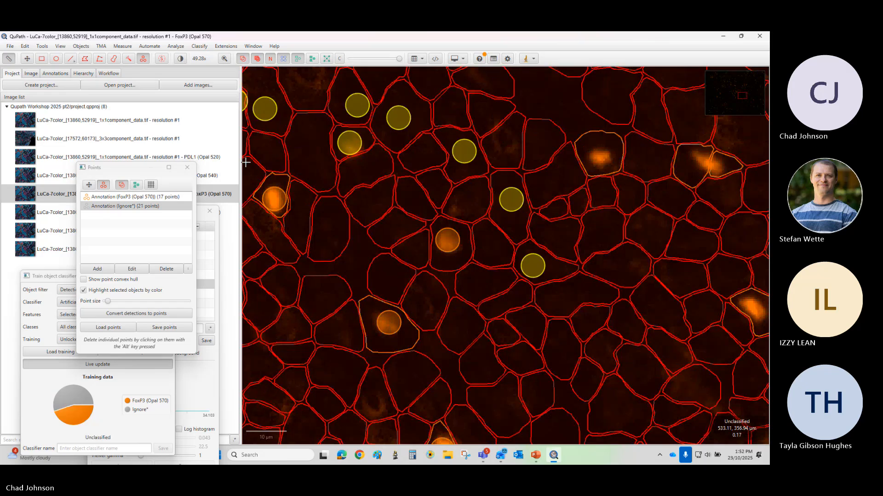
{"action": "right_click", "coordinate": [350, 145]}
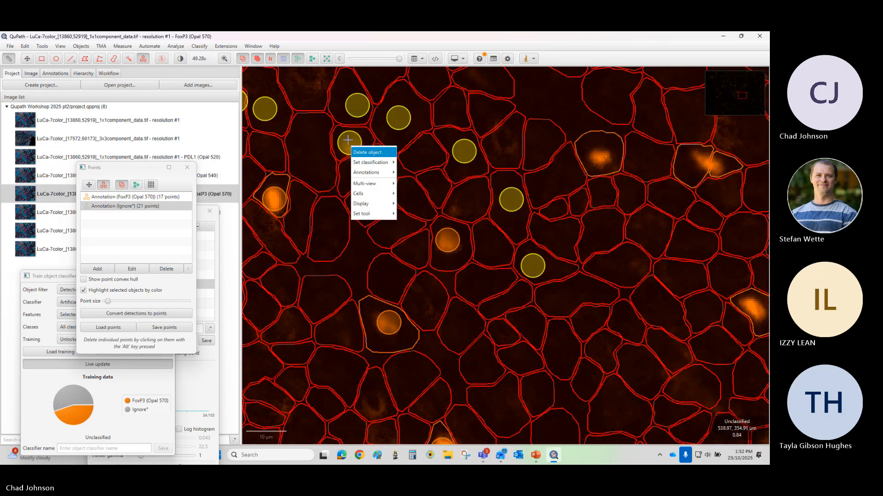
{"action": "left_click_drag", "start_coordinate": [348, 141], "coordinate": [347, 146]}
{"action": "key", "text": "Delete"}
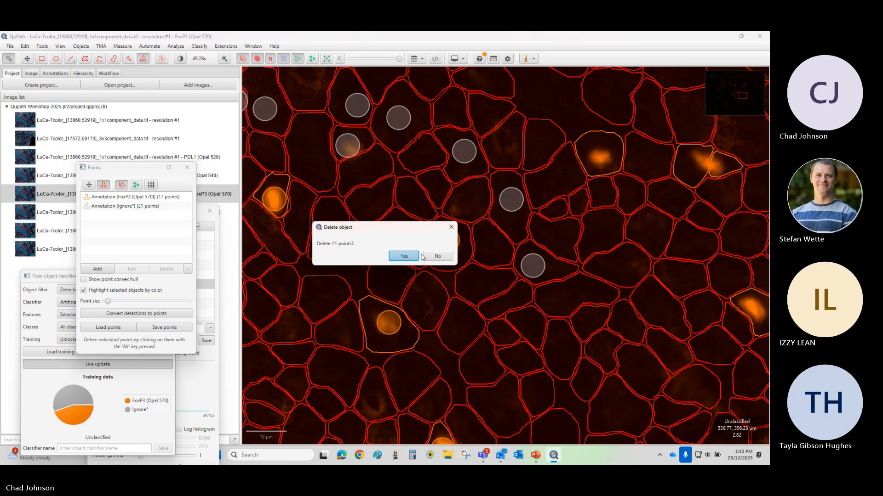
{"action": "left_click", "coordinate": [434, 256]}
{"action": "right_click", "coordinate": [354, 151]}
{"action": "left_click", "coordinate": [348, 148]}
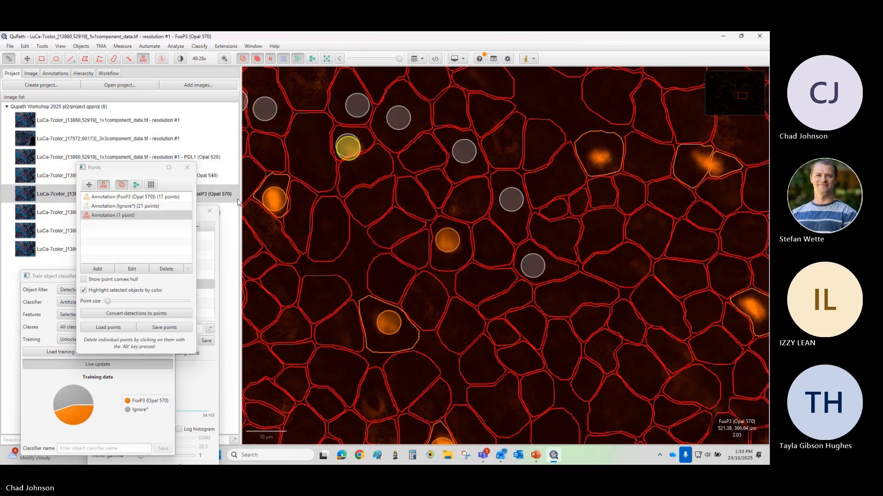
{"action": "left_click", "coordinate": [167, 269]}
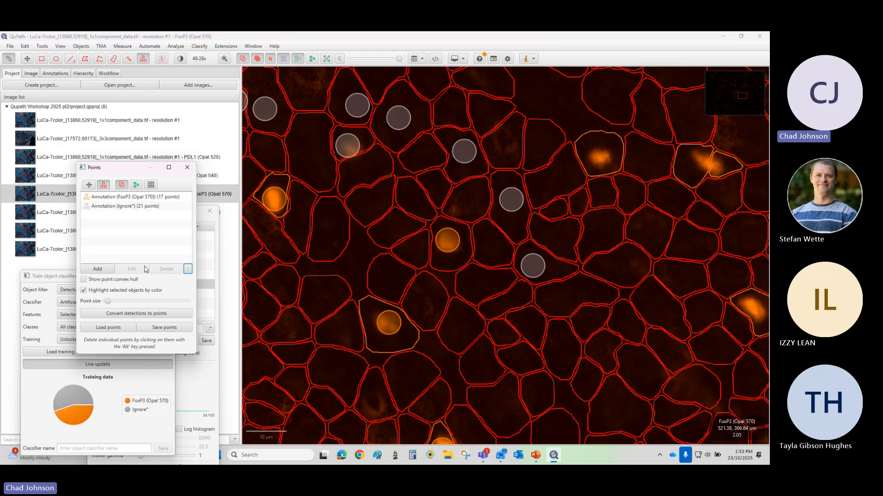
Step: Add a FoxP3 (Opal 570) point and move it onto the bright orange cell to the right of the Ignore* arc
{"action": "left_click", "coordinate": [121, 198]}
{"action": "right_click", "coordinate": [127, 199]}
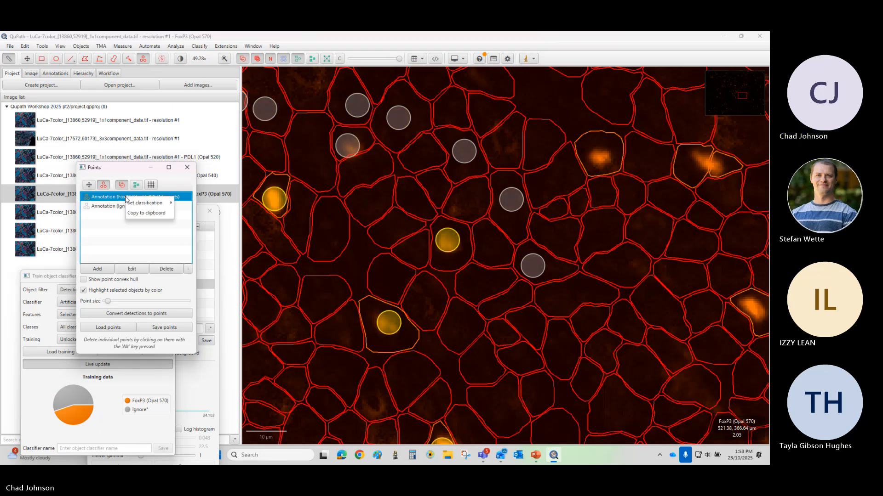
{"action": "mouse_move", "coordinate": [137, 204]}
{"action": "left_click", "coordinate": [112, 199]}
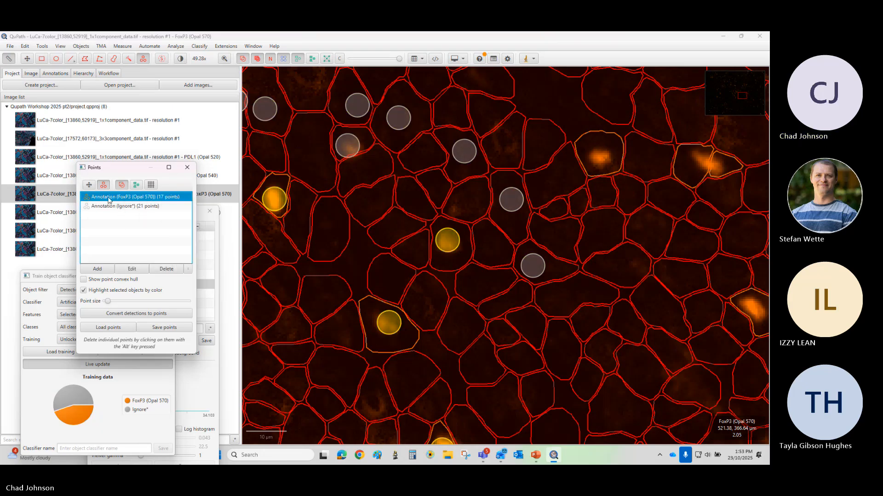
{"action": "left_click", "coordinate": [353, 144]}
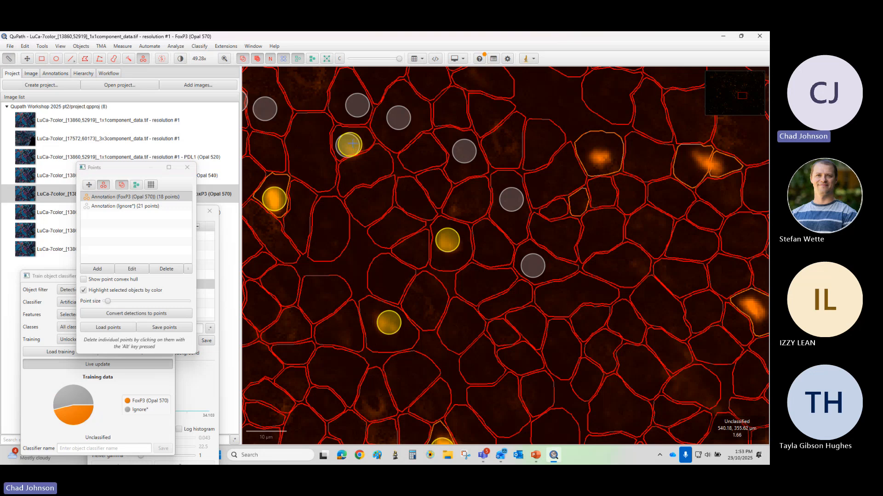
{"action": "mouse_move", "coordinate": [353, 144]}
{"action": "left_mouse_down"}
{"action": "mouse_move", "coordinate": [593, 197]}
{"action": "mouse_move", "coordinate": [681, 161]}
{"action": "mouse_move", "coordinate": [599, 157]}
{"action": "left_mouse_up"}
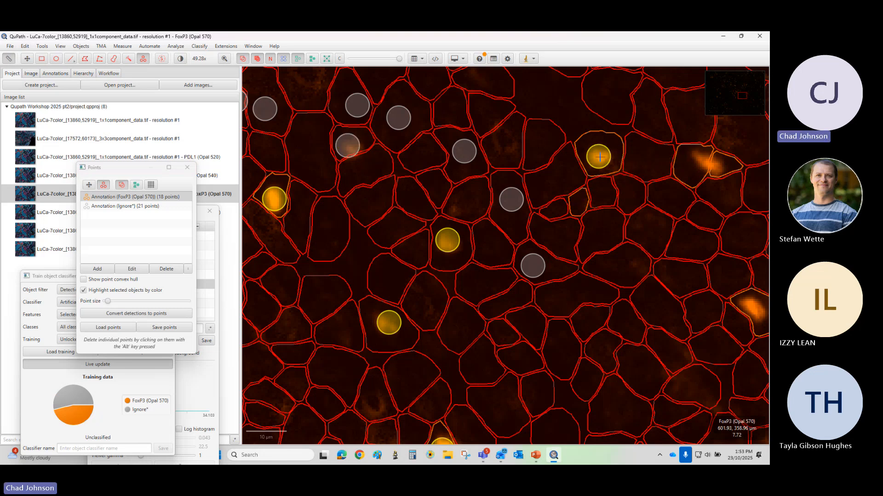
Step: Compare the classified cells with the raw FoxP3 signal by toggling the annotation and detection overlays, leaving the detections hidden
{"action": "scroll", "coordinate": [470, 236], "scroll_direction": "down", "scroll_amount": 5}
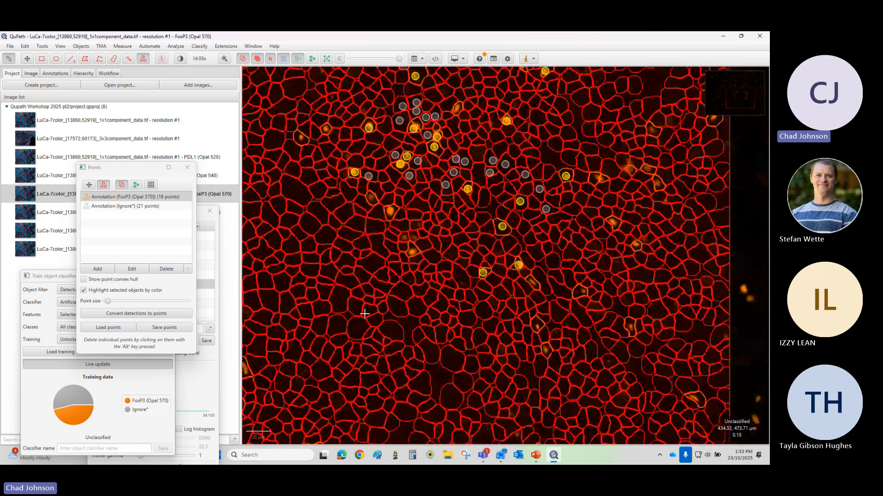
{"action": "scroll", "coordinate": [364, 314], "scroll_direction": "down", "scroll_amount": 2}
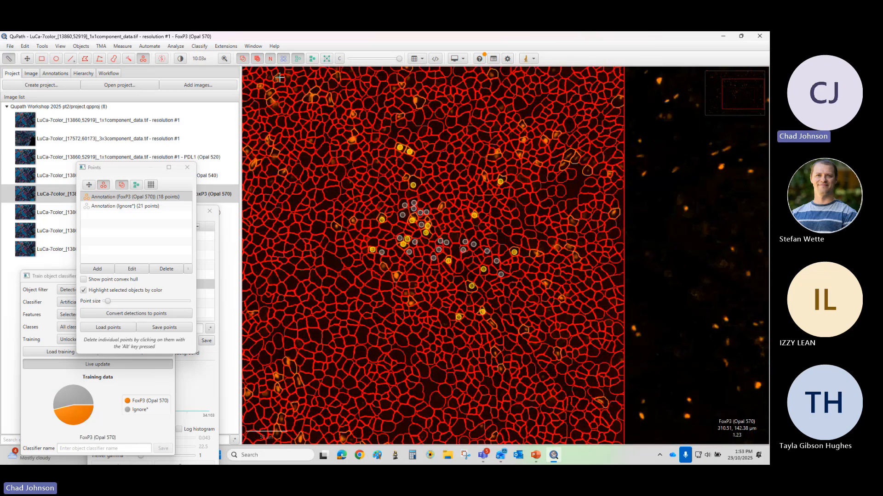
{"action": "left_click", "coordinate": [244, 59]}
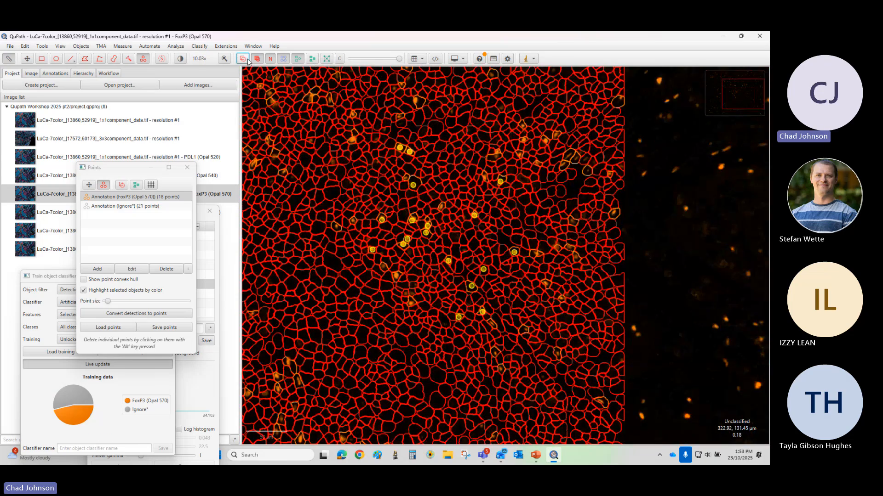
{"action": "left_click", "coordinate": [246, 60]}
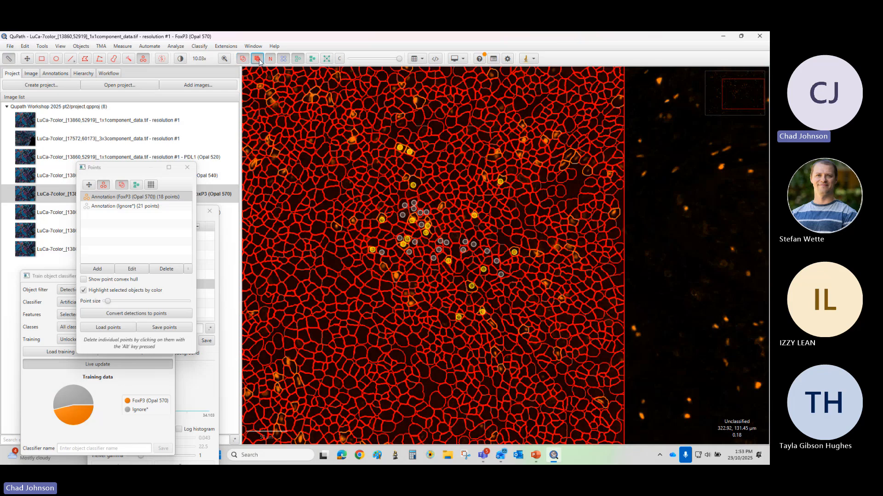
{"action": "left_click", "coordinate": [297, 59]}
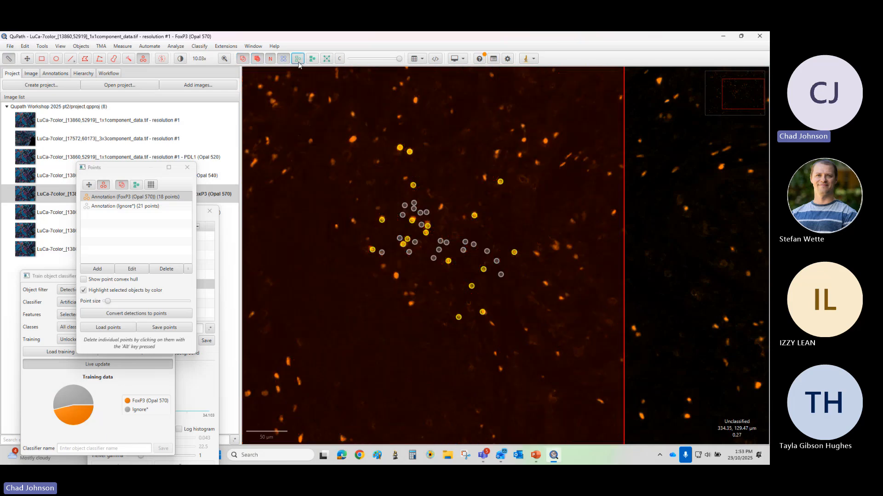
{"action": "left_click", "coordinate": [297, 59]}
{"action": "scroll", "coordinate": [413, 214], "scroll_direction": "up", "scroll_amount": 5}
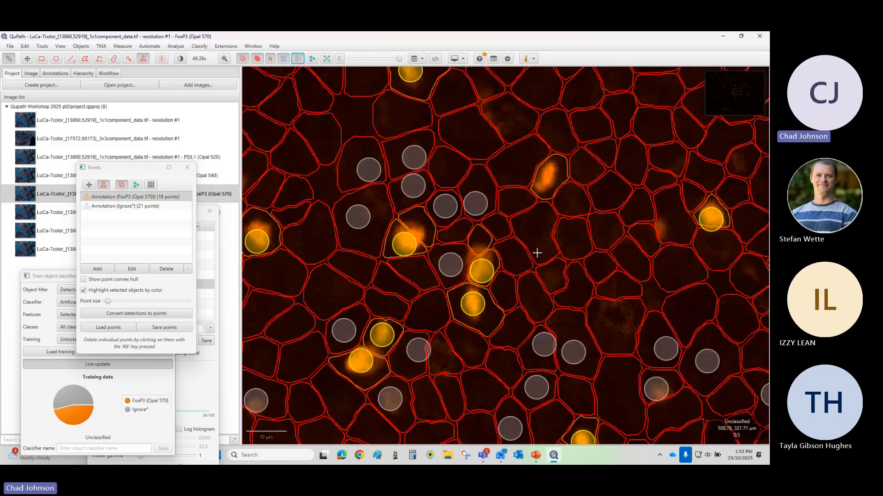
{"action": "left_click", "coordinate": [297, 59]}
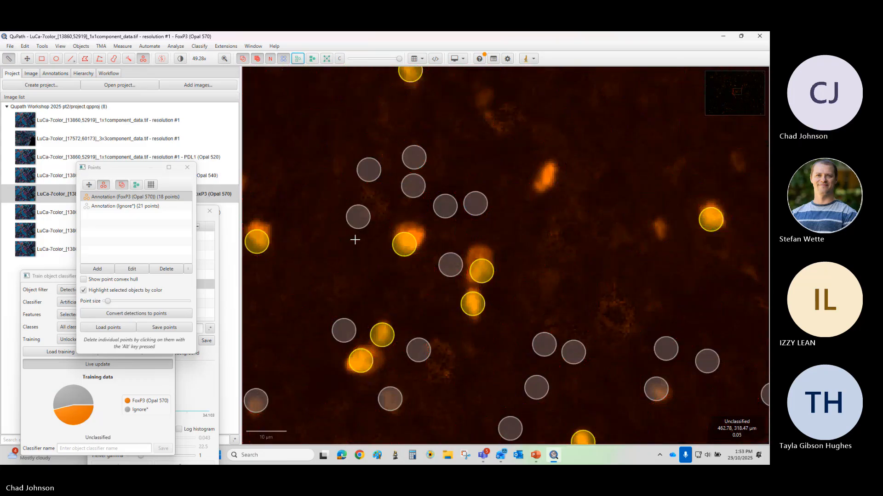
{"action": "scroll", "coordinate": [355, 240], "scroll_direction": "down", "scroll_amount": 7}
{"action": "scroll", "coordinate": [296, 266], "scroll_direction": "up", "scroll_amount": 1}
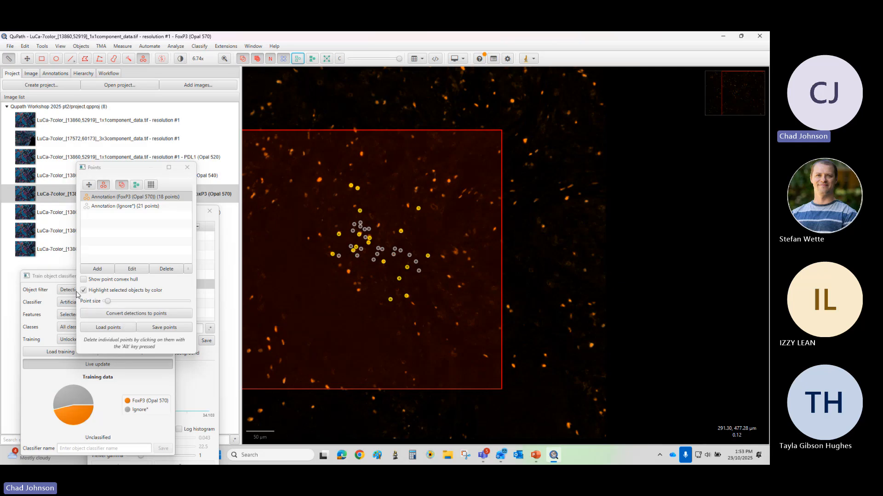
Step: Save the trained object classifier as "FoxP3" and close the classifier training and points windows
{"action": "left_click_drag", "start_coordinate": [64, 277], "coordinate": [125, 165]}
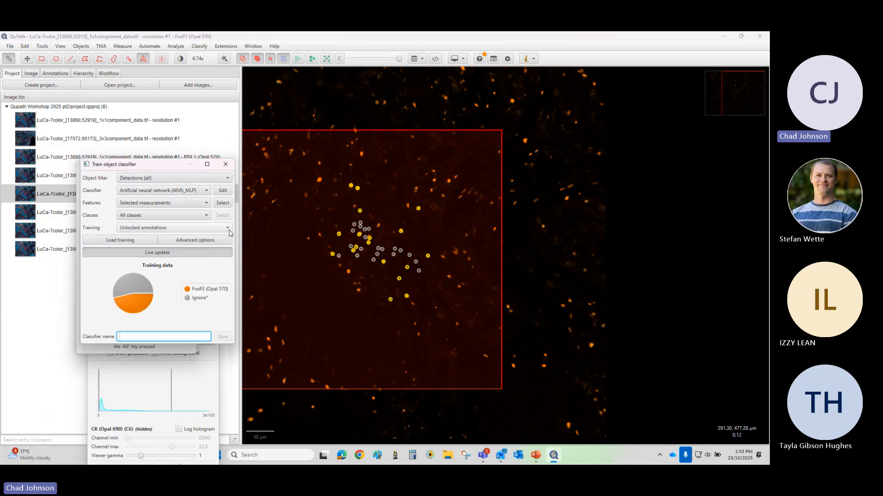
{"action": "type", "text": "FoxP3"}
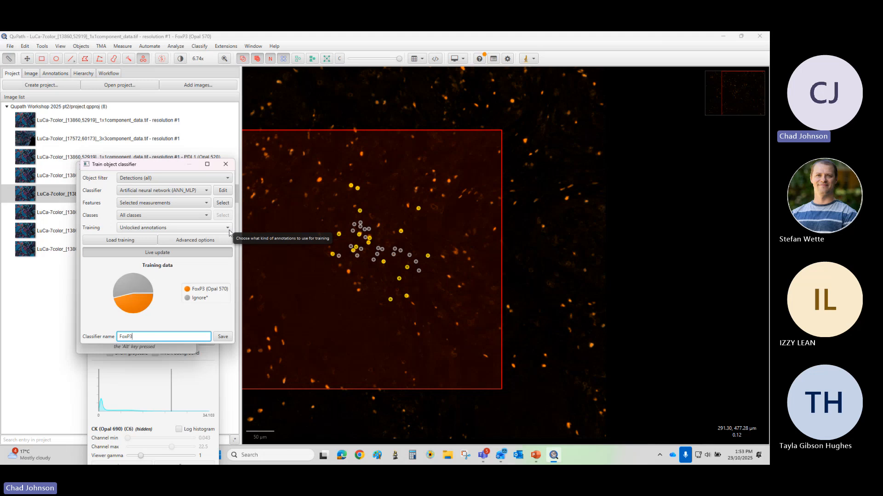
{"action": "left_click", "coordinate": [231, 337]}
{"action": "scroll", "coordinate": [331, 276], "scroll_direction": "down", "scroll_amount": 3}
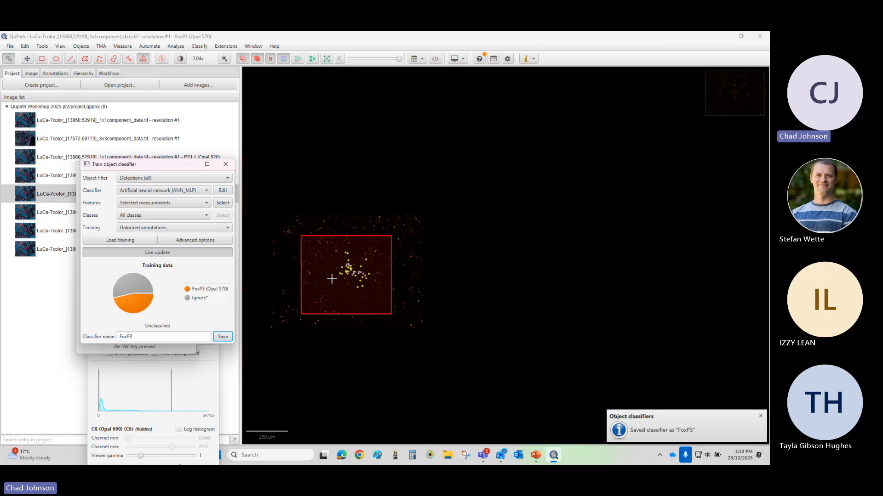
{"action": "scroll", "coordinate": [309, 264], "scroll_direction": "up", "scroll_amount": 3}
{"action": "scroll", "coordinate": [350, 307], "scroll_direction": "down", "scroll_amount": 1}
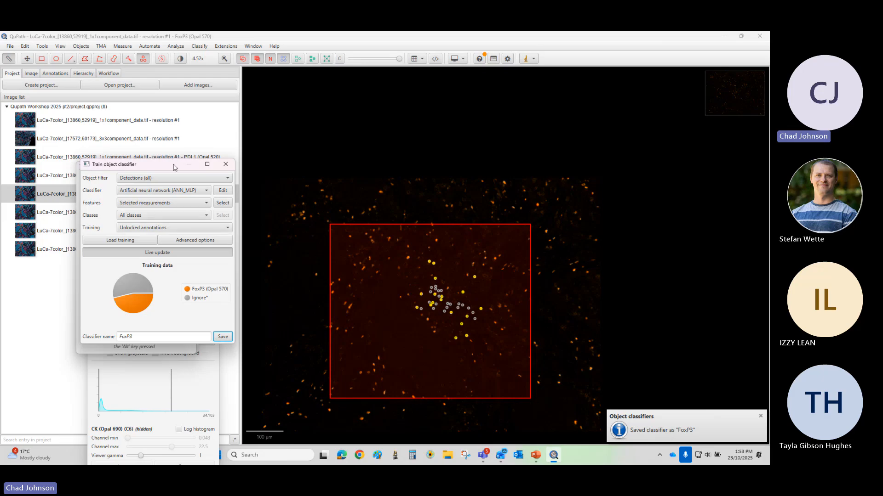
{"action": "left_click_drag", "start_coordinate": [170, 167], "coordinate": [186, 177]}
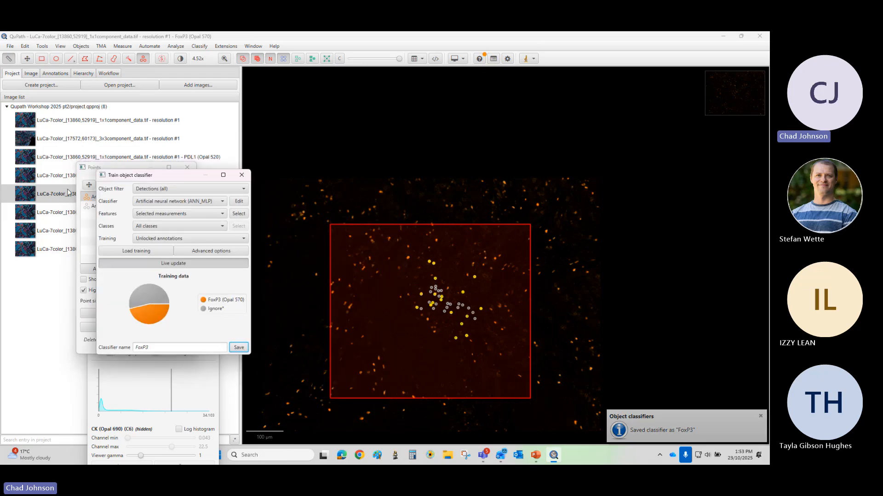
{"action": "left_click", "coordinate": [241, 178]}
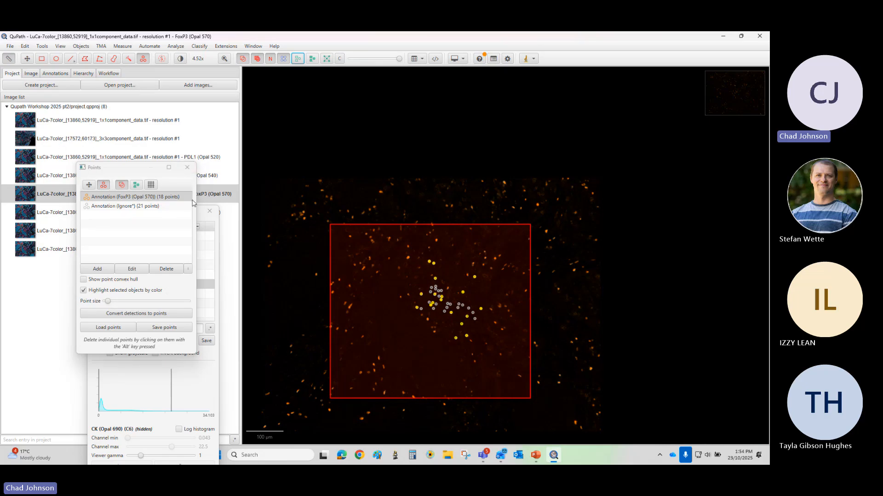
{"action": "left_click", "coordinate": [187, 167]}
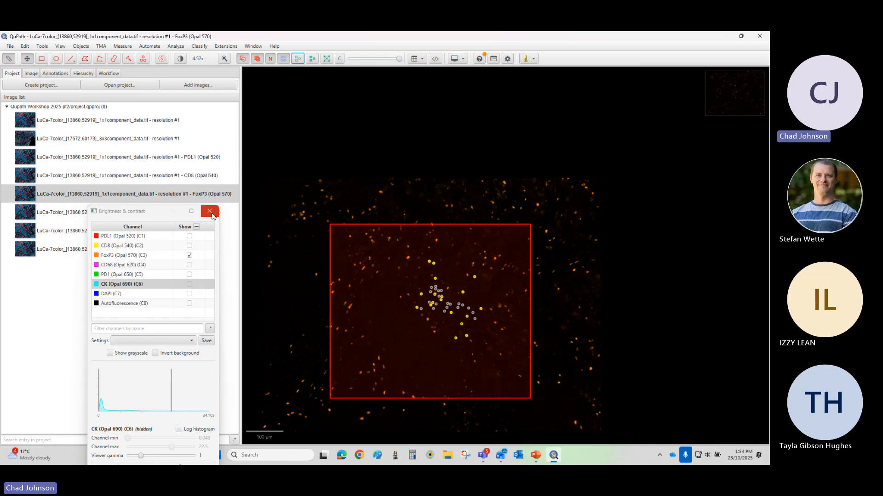
Step: Show all remaining channels alongside FoxP3: PDL1, CD8, CD68, PD1, CK, DAPI and Autofluorescence
{"action": "left_click", "coordinate": [189, 236]}
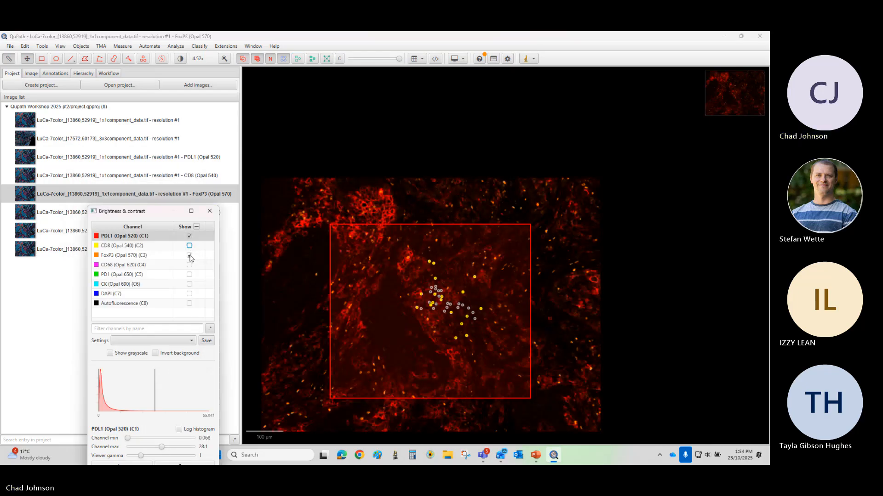
{"action": "left_click", "coordinate": [189, 246]}
{"action": "left_click", "coordinate": [190, 265]}
{"action": "left_click", "coordinate": [189, 274]}
{"action": "left_click", "coordinate": [189, 284]}
{"action": "left_click", "coordinate": [190, 294]}
{"action": "left_click", "coordinate": [190, 303]}
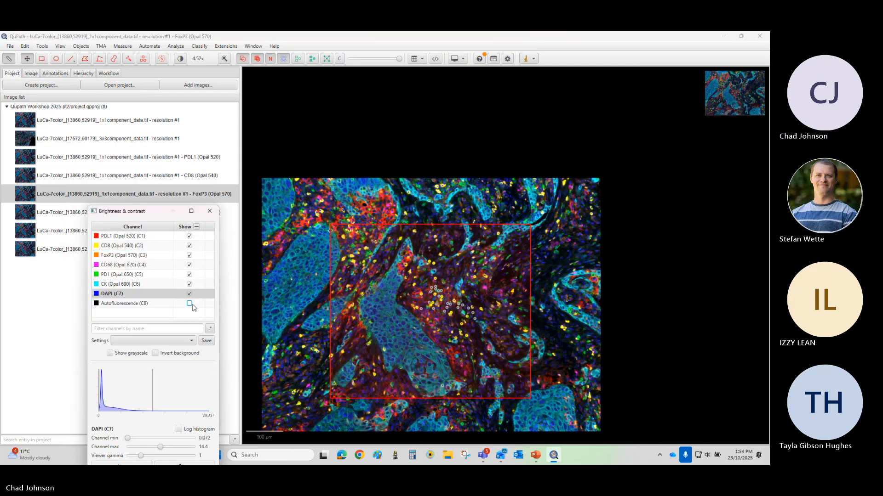
Step: Open the original LuCa-7color_[13860,52919]_1x1component_data.tif image, saving the changes to the FoxP3 training image
{"action": "double_click", "coordinate": [143, 122]}
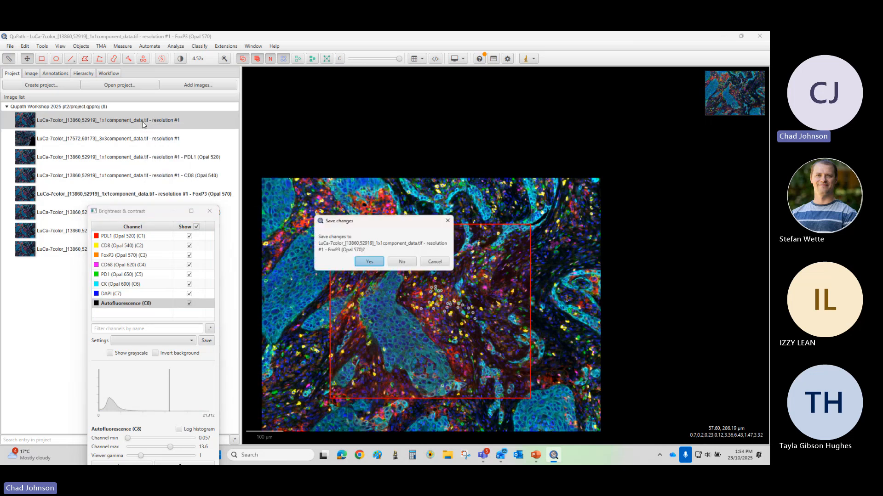
{"action": "left_click", "coordinate": [370, 263]}
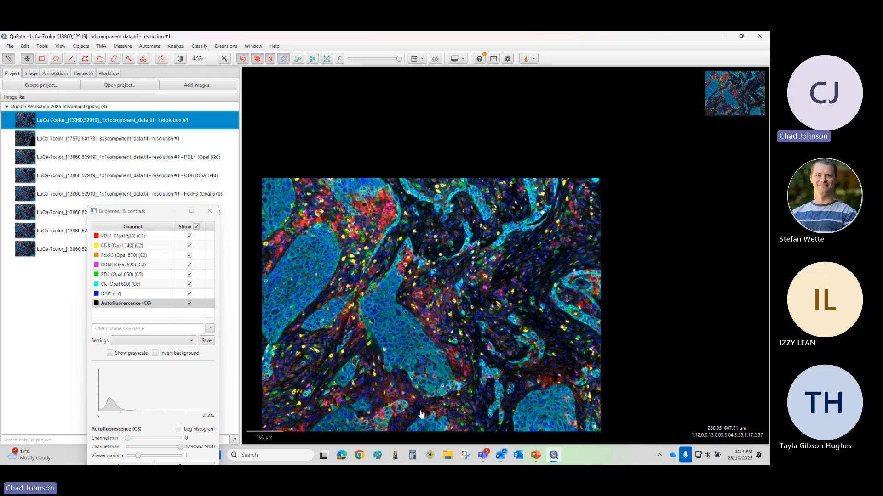
{"action": "scroll", "coordinate": [364, 374], "scroll_direction": "down", "scroll_amount": 2}
{"action": "scroll", "coordinate": [357, 370], "scroll_direction": "up", "scroll_amount": 3}
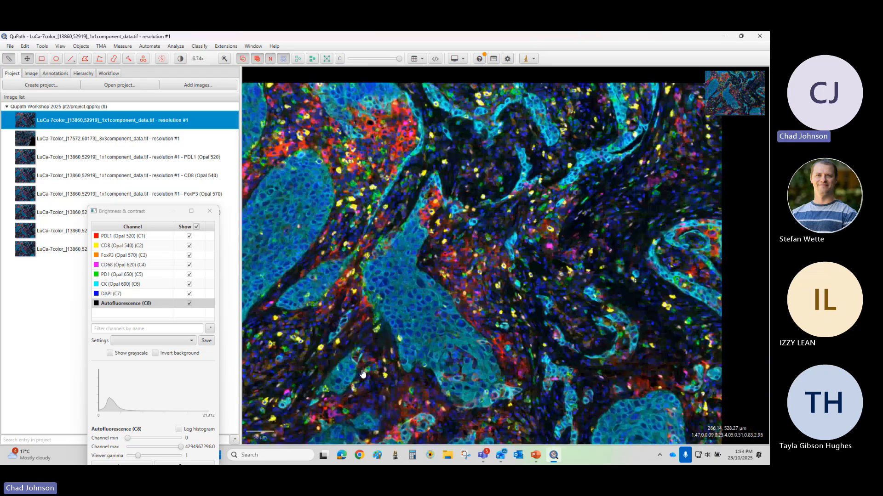
{"action": "scroll", "coordinate": [351, 377], "scroll_direction": "down", "scroll_amount": 2}
{"action": "scroll", "coordinate": [343, 394], "scroll_direction": "up", "scroll_amount": 2}
{"action": "scroll", "coordinate": [343, 394], "scroll_direction": "down", "scroll_amount": 1}
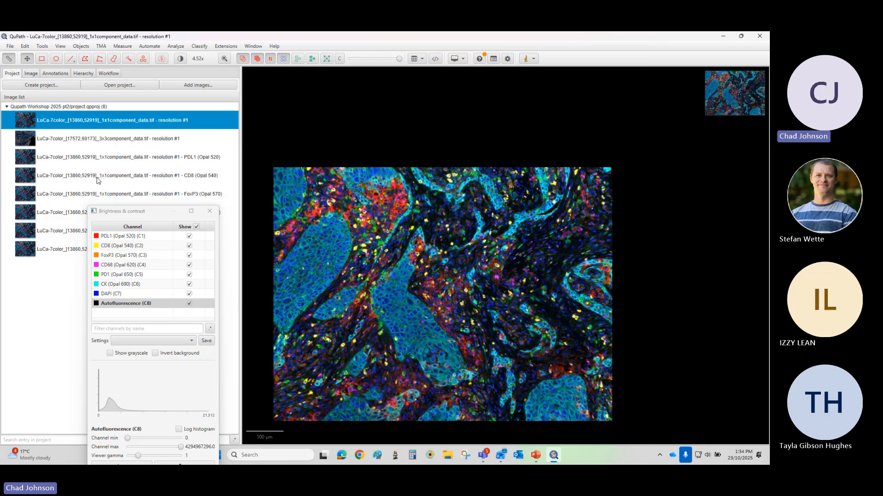
Step: Start creating a composite object classifier for the original image
{"action": "left_click", "coordinate": [204, 48]}
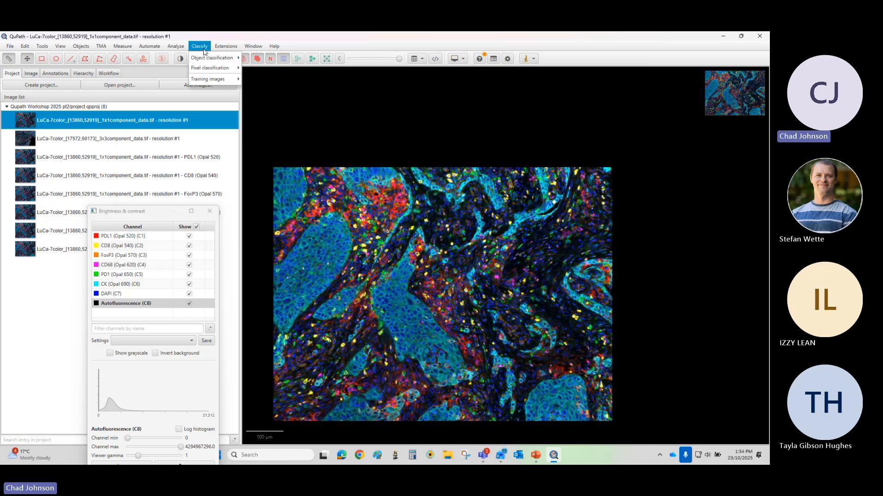
{"action": "mouse_move", "coordinate": [206, 58]}
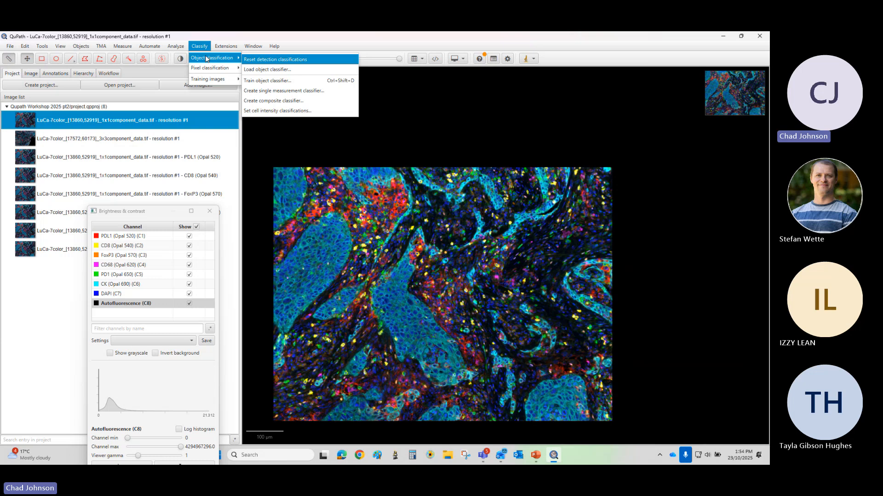
{"action": "left_click", "coordinate": [279, 102]}
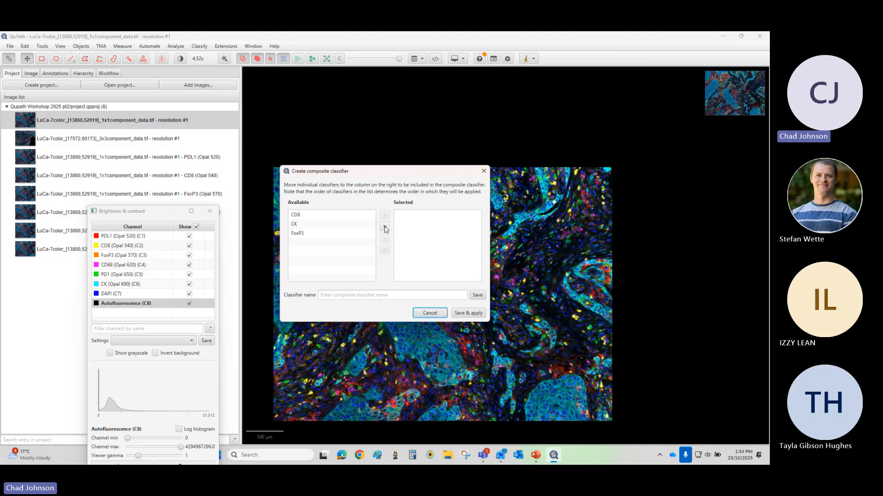
Step: Try moving the CD8 classifier into the composite's selected list and back to the available ones
{"action": "left_click", "coordinate": [345, 216]}
{"action": "left_click", "coordinate": [384, 215]}
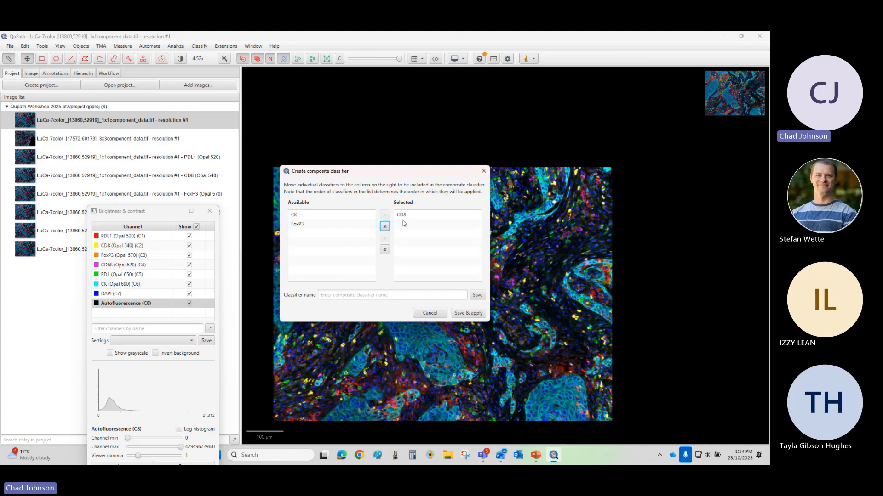
{"action": "left_click", "coordinate": [404, 216]}
{"action": "left_click", "coordinate": [387, 236]}
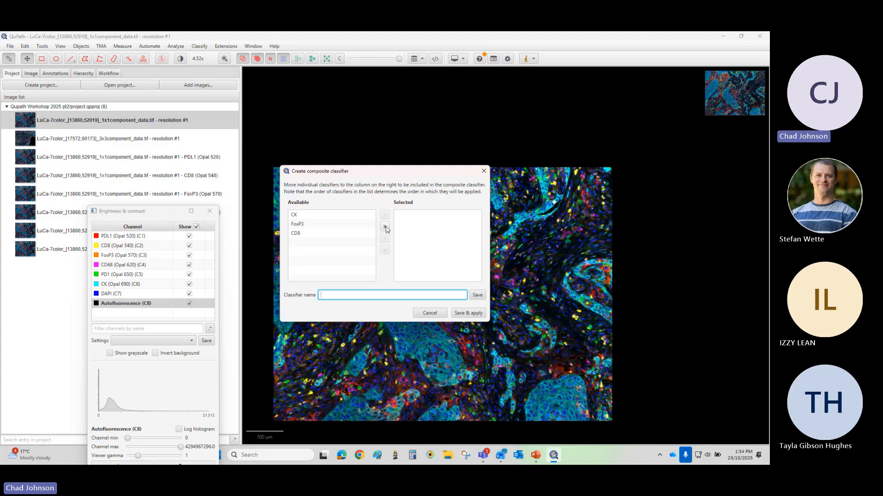
Step: Include the CK, FoxP3 and CD8 classifiers in the composite, save it as Composite Classifier and close the dialog
{"action": "left_click", "coordinate": [386, 228]}
{"action": "left_click", "coordinate": [334, 297]}
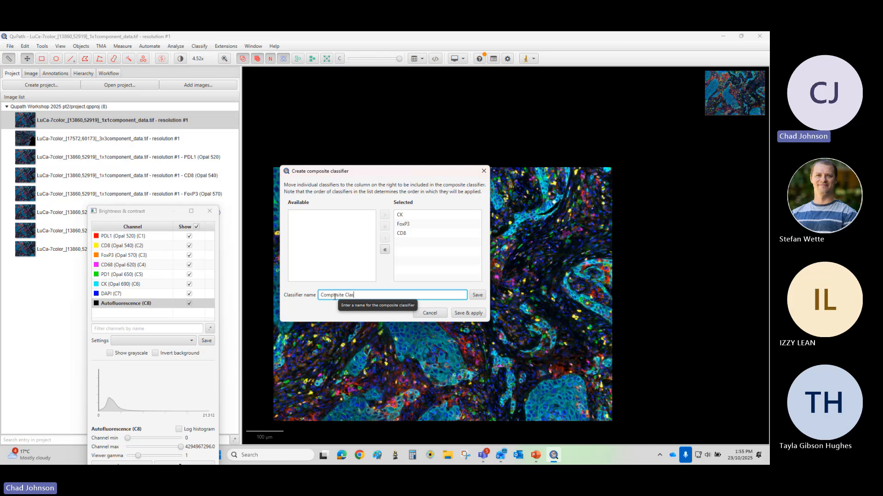
{"action": "type", "text": "ifier"}
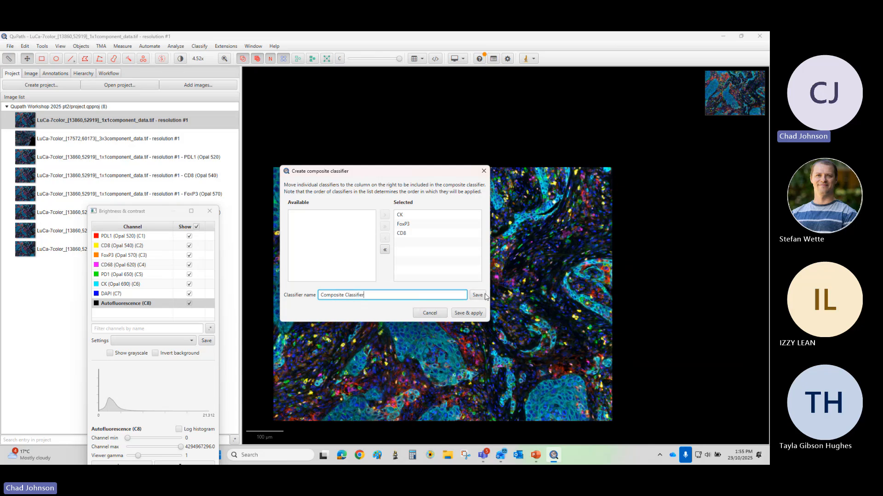
{"action": "left_click", "coordinate": [484, 296]}
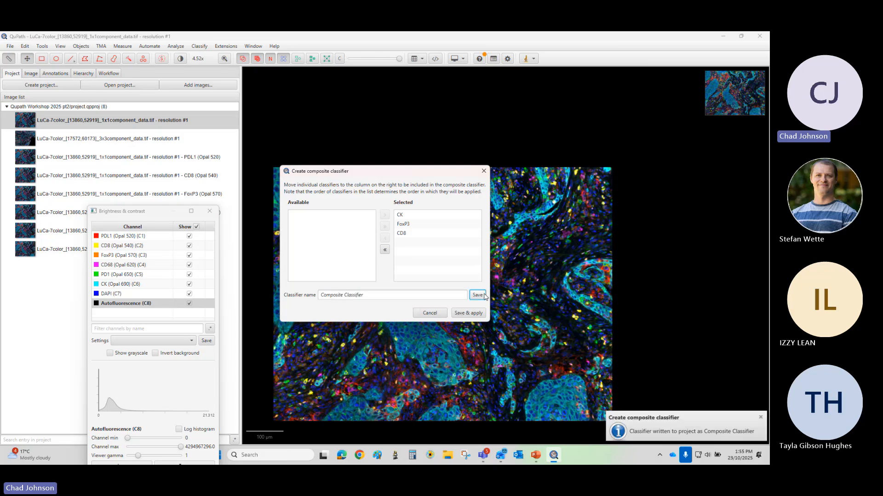
{"action": "left_click", "coordinate": [484, 171]}
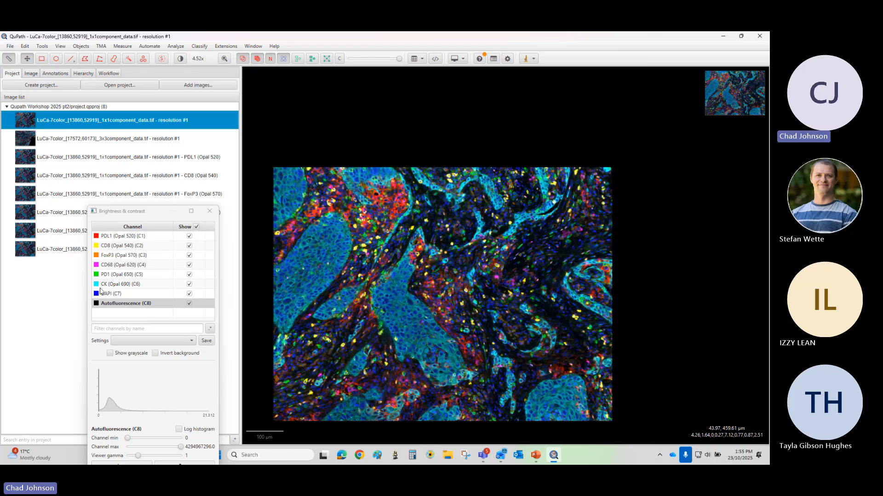
Step: Draw a rectangle annotation covering the entire original image
{"action": "scroll", "coordinate": [282, 363], "scroll_direction": "down", "scroll_amount": 1}
{"action": "scroll", "coordinate": [296, 370], "scroll_direction": "up", "scroll_amount": 1}
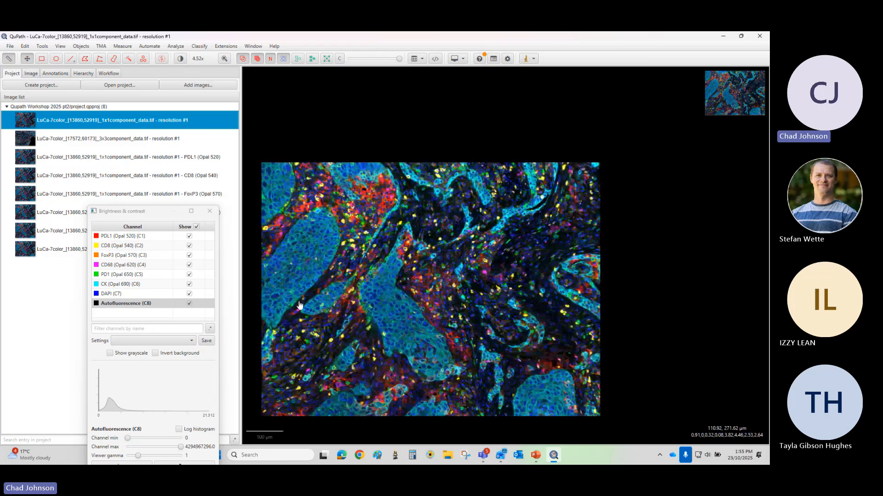
{"action": "left_click", "coordinate": [41, 58]}
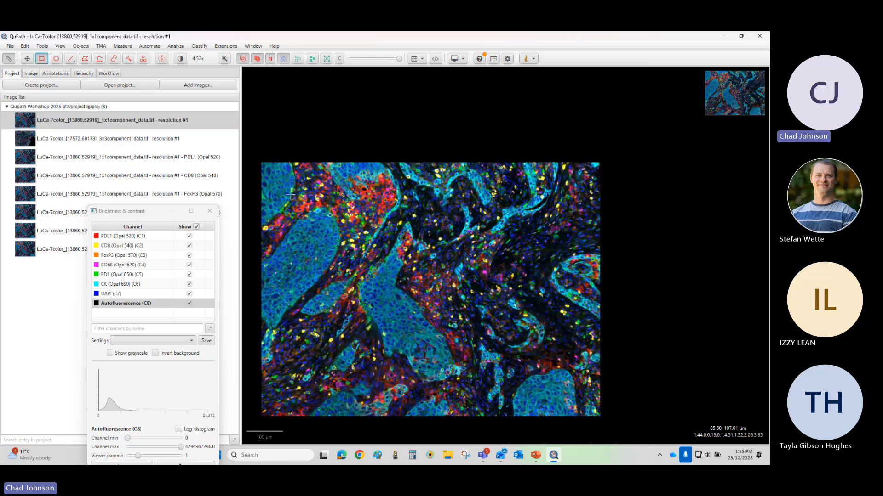
{"action": "mouse_move", "coordinate": [263, 164]}
{"action": "left_mouse_down"}
{"action": "mouse_move", "coordinate": [460, 353]}
{"action": "mouse_move", "coordinate": [599, 415]}
{"action": "left_mouse_up"}
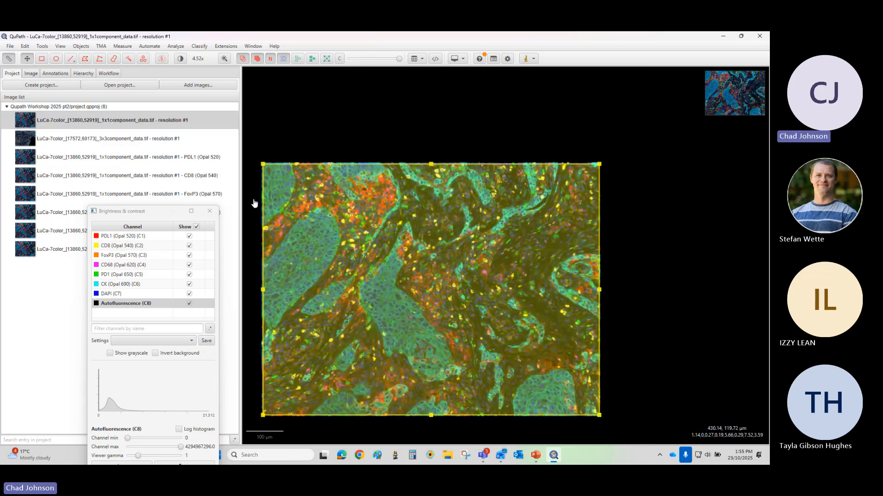
Step: Run cell detection on the DAPI channel inside the rectangle with an intensity threshold of 0.5 and a 5 µm cell expansion
{"action": "left_click", "coordinate": [180, 47]}
{"action": "mouse_move", "coordinate": [155, 49]}
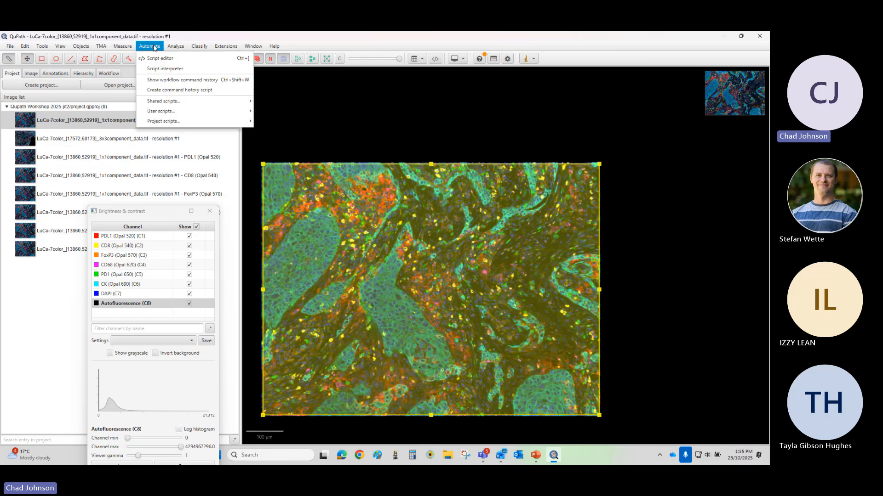
{"action": "mouse_move", "coordinate": [185, 79]}
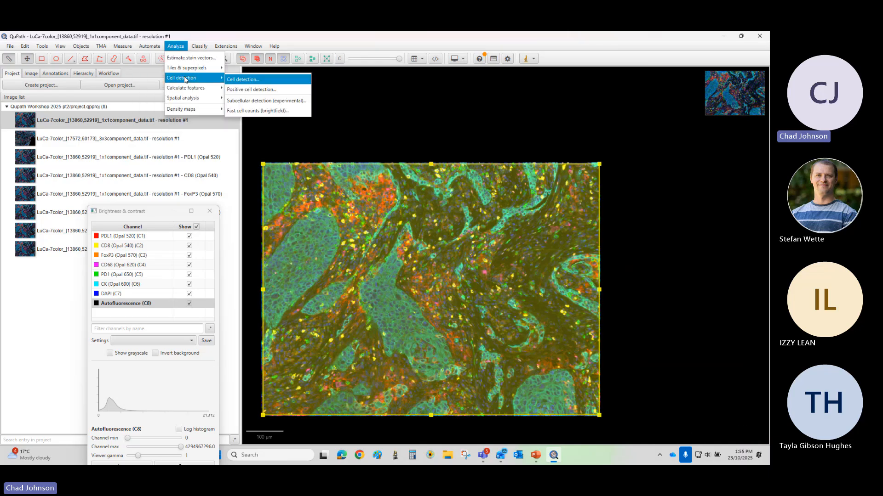
{"action": "left_click", "coordinate": [247, 80]}
{"action": "left_click_drag", "start_coordinate": [386, 234], "coordinate": [354, 236]}
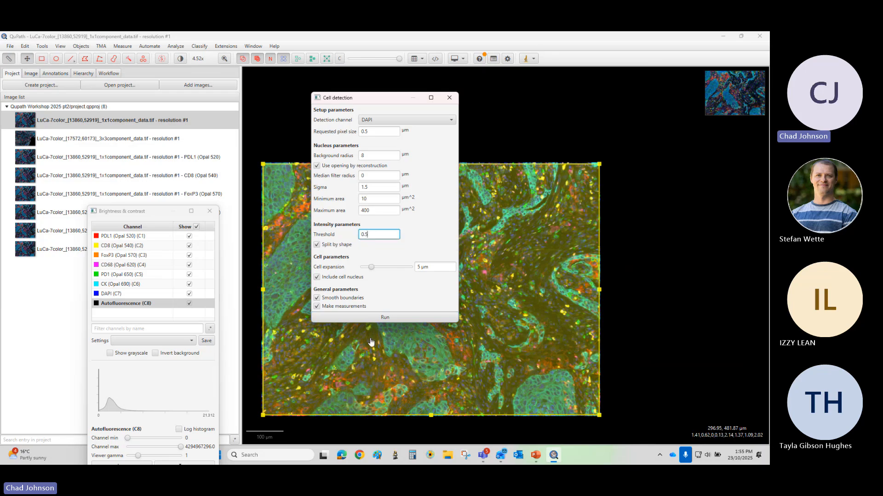
{"action": "left_click", "coordinate": [400, 318]}
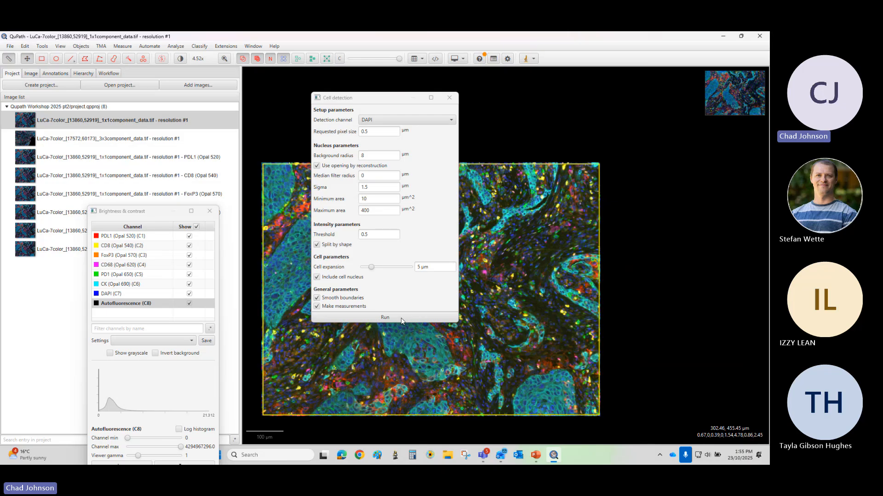
{"action": "left_click_drag", "start_coordinate": [377, 98], "coordinate": [678, 164]}
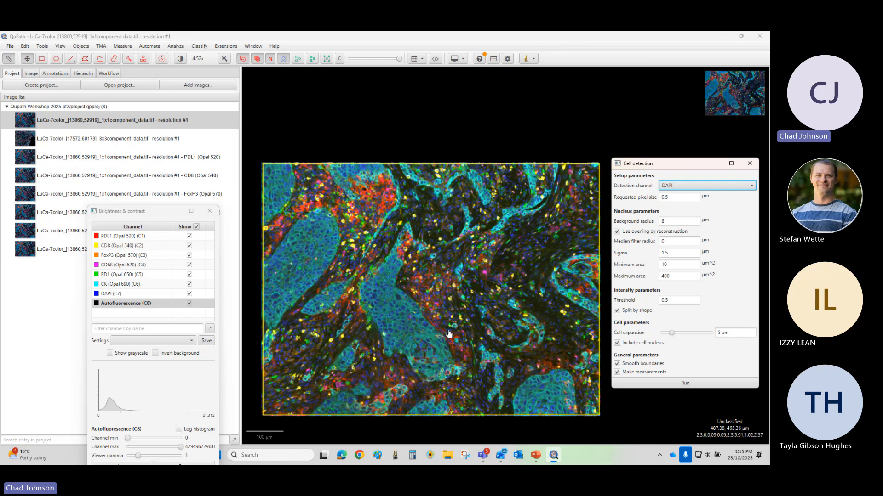
Step: Show the detection outlines over the image, check the cell segmentation across the tissue and close the cell detection settings
{"action": "left_click", "coordinate": [298, 60]}
{"action": "scroll", "coordinate": [429, 321], "scroll_direction": "up", "scroll_amount": 5}
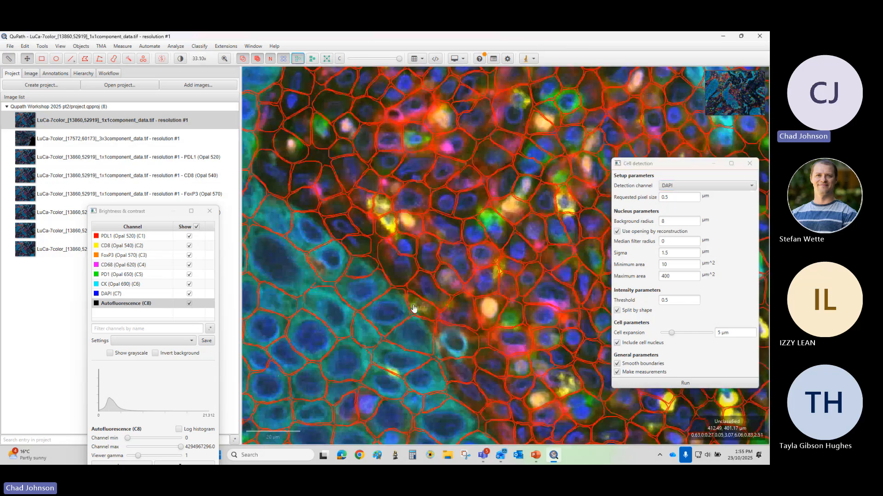
{"action": "scroll", "coordinate": [429, 321], "scroll_direction": "down", "scroll_amount": 6}
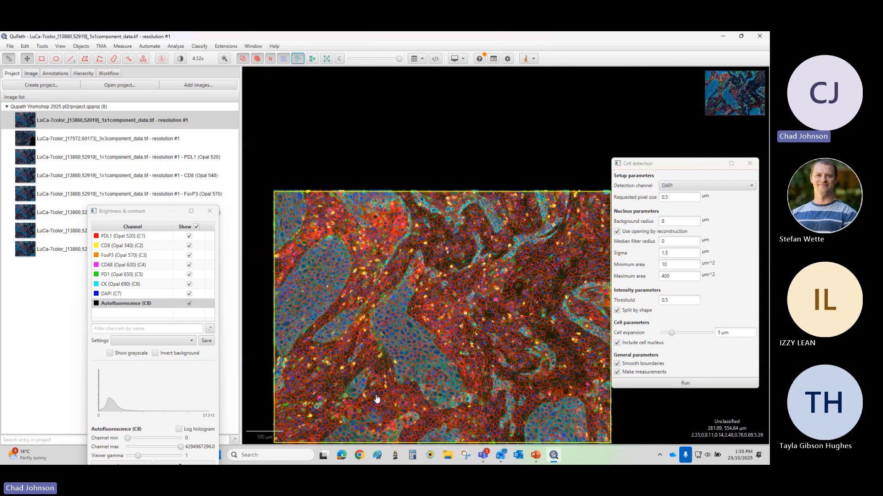
{"action": "scroll", "coordinate": [376, 81], "scroll_direction": "up", "scroll_amount": 4}
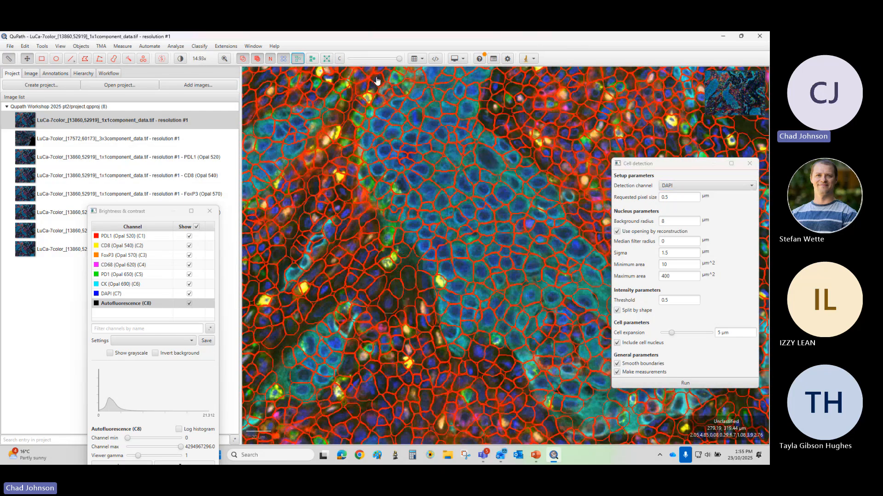
{"action": "left_click", "coordinate": [750, 163]}
{"action": "scroll", "coordinate": [659, 346], "scroll_direction": "down", "scroll_amount": 4}
{"action": "scroll", "coordinate": [666, 412], "scroll_direction": "down", "scroll_amount": 1}
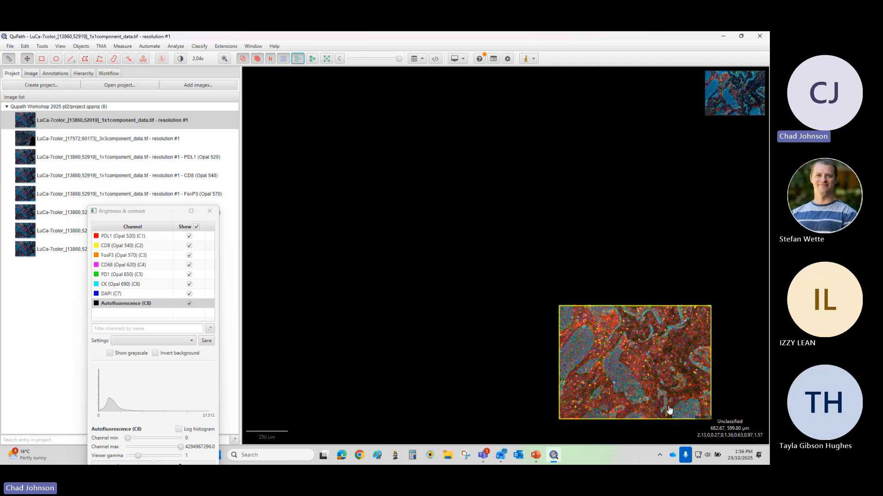
{"action": "scroll", "coordinate": [676, 420], "scroll_direction": "up", "scroll_amount": 2}
{"action": "scroll", "coordinate": [708, 395], "scroll_direction": "up", "scroll_amount": 1}
{"action": "scroll", "coordinate": [728, 322], "scroll_direction": "down", "scroll_amount": 2}
{"action": "scroll", "coordinate": [738, 308], "scroll_direction": "up", "scroll_amount": 1}
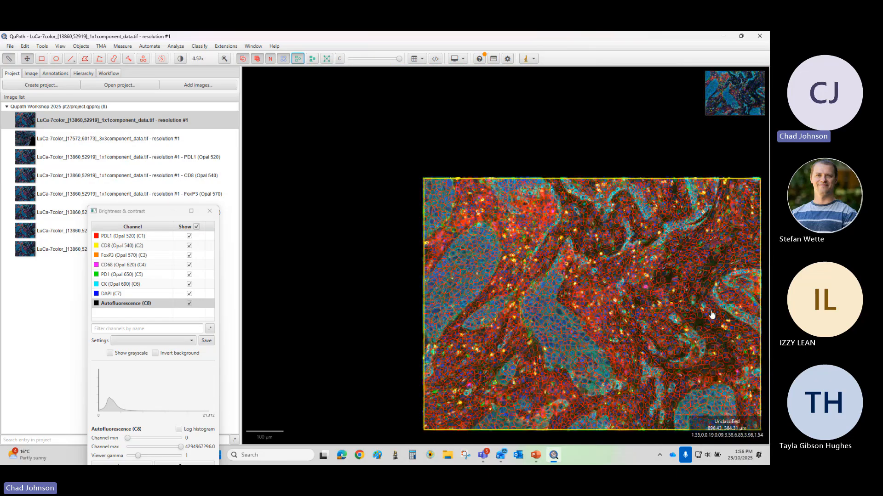
{"action": "scroll", "coordinate": [552, 230], "scroll_direction": "up", "scroll_amount": 3}
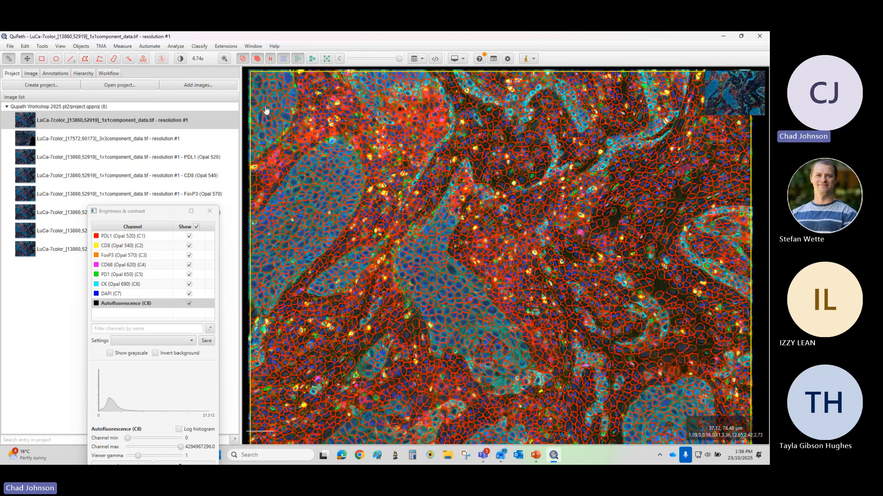
Step: Load the saved Composite Classifier, apply it to the detected cells and move the classifier list off the image
{"action": "left_click", "coordinate": [195, 46]}
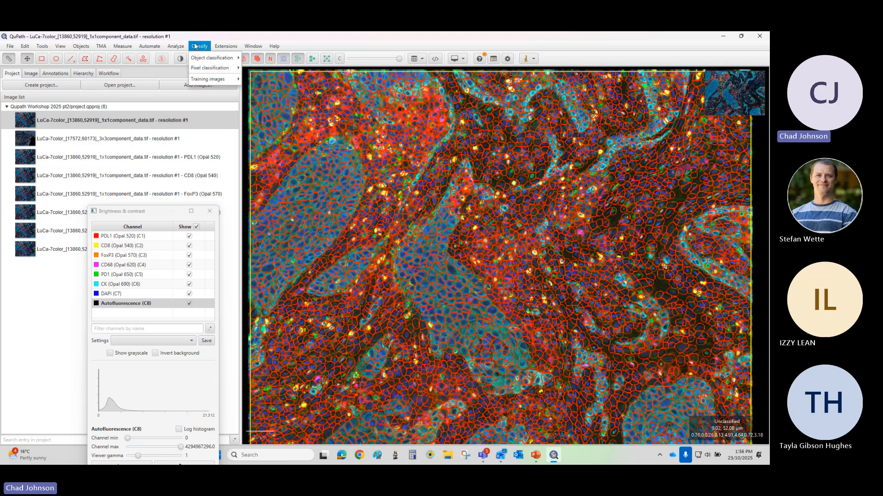
{"action": "mouse_move", "coordinate": [199, 62]}
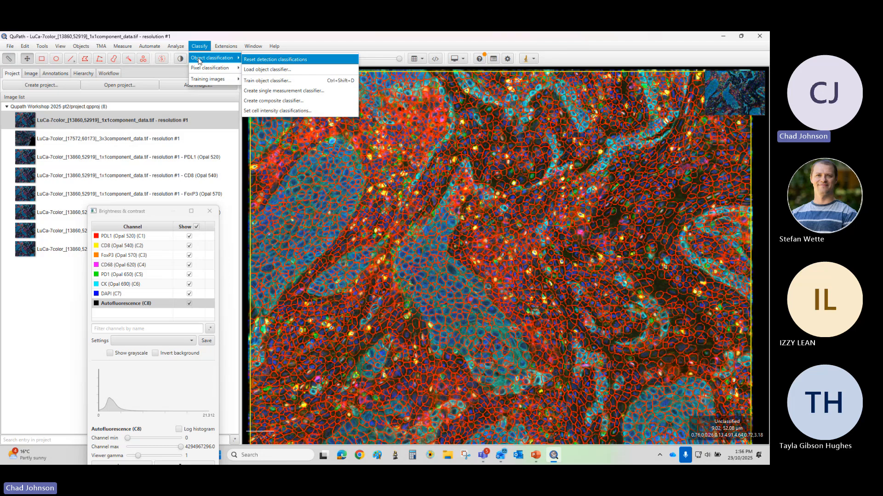
{"action": "left_click", "coordinate": [272, 70]}
{"action": "left_click", "coordinate": [338, 160]}
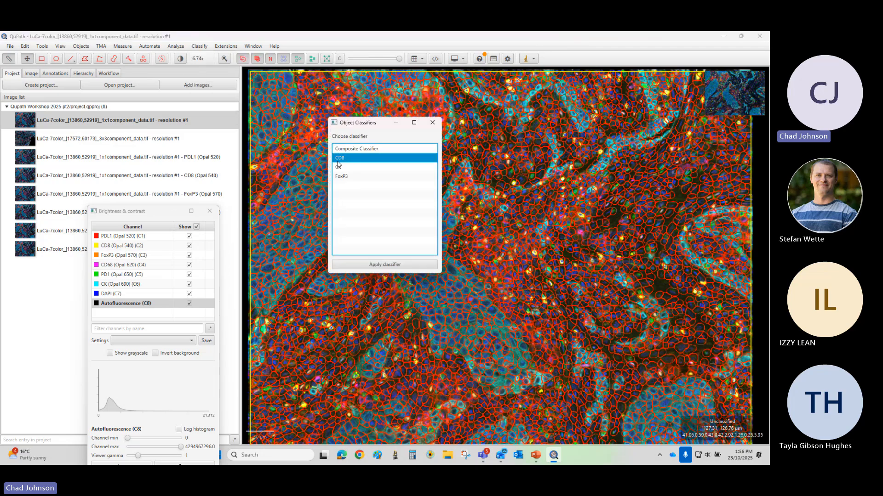
{"action": "left_click", "coordinate": [339, 167]}
{"action": "left_click", "coordinate": [344, 178]}
{"action": "left_click", "coordinate": [351, 149]}
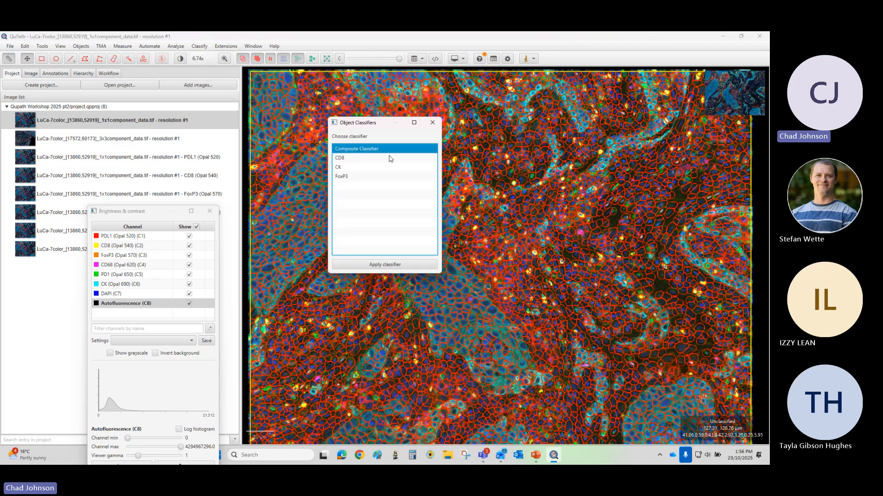
{"action": "left_click", "coordinate": [388, 265]}
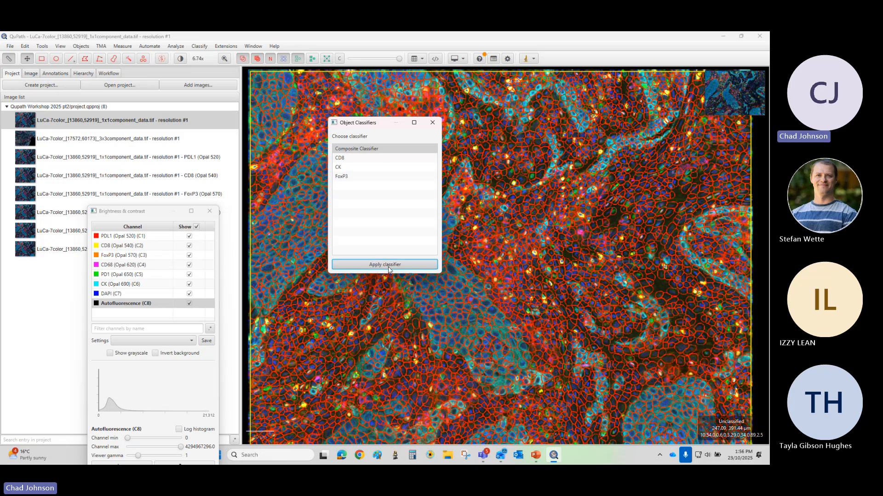
{"action": "left_click_drag", "start_coordinate": [374, 128], "coordinate": [117, 174]}
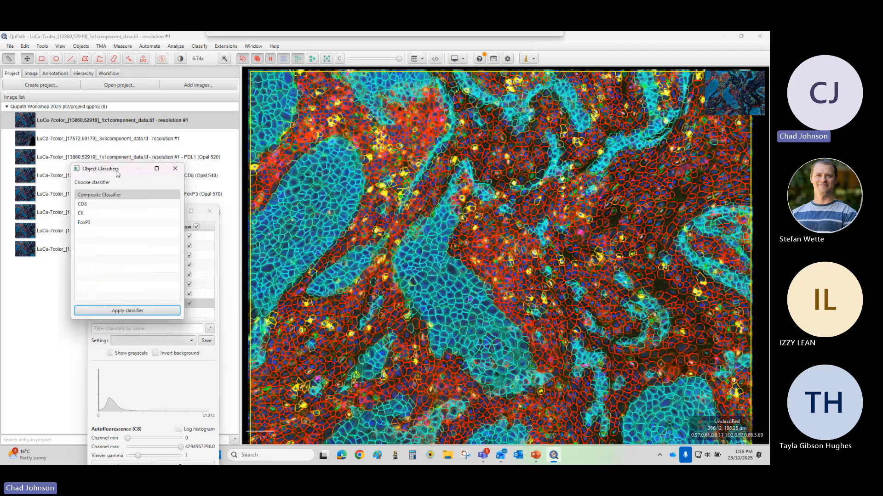
Step: Examine the classified cells up close, comparing the CK, CD8 and FoxP3 outlines with their staining and looking for double-positive cells
{"action": "scroll", "coordinate": [653, 330], "scroll_direction": "up", "scroll_amount": 5}
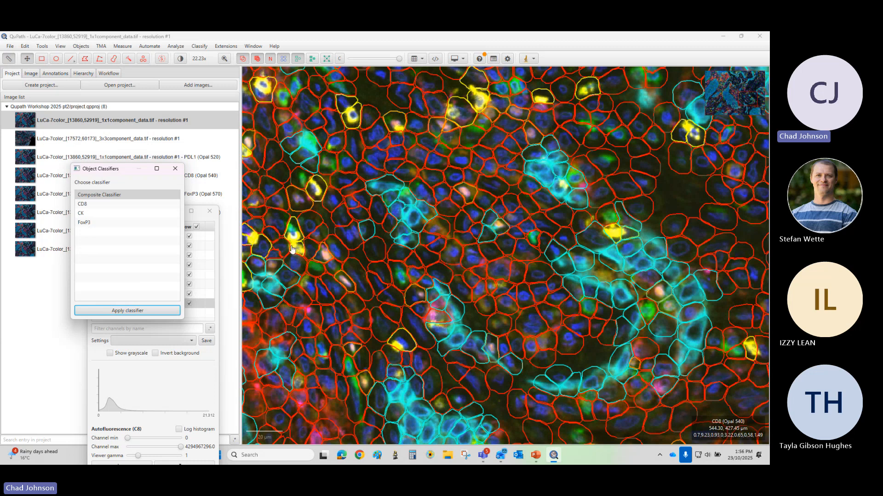
{"action": "scroll", "coordinate": [366, 211], "scroll_direction": "up", "scroll_amount": 5}
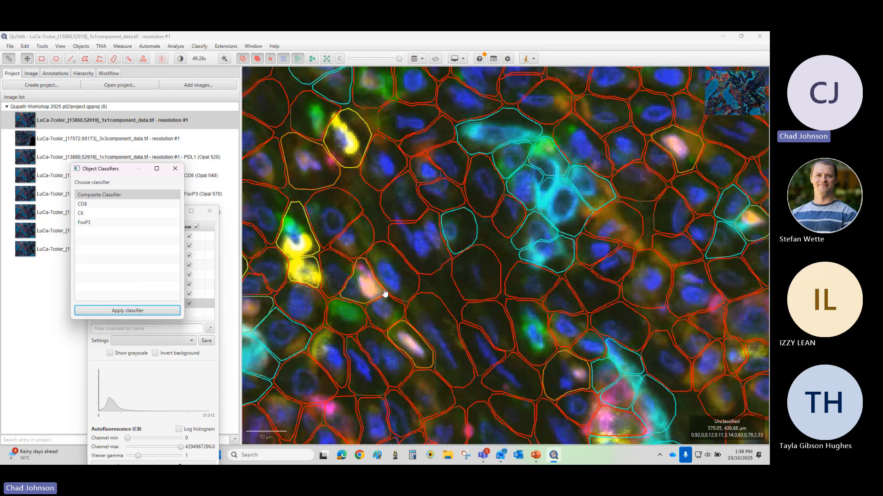
{"action": "scroll", "coordinate": [385, 293], "scroll_direction": "down", "scroll_amount": 10}
{"action": "scroll", "coordinate": [406, 240], "scroll_direction": "up", "scroll_amount": 3}
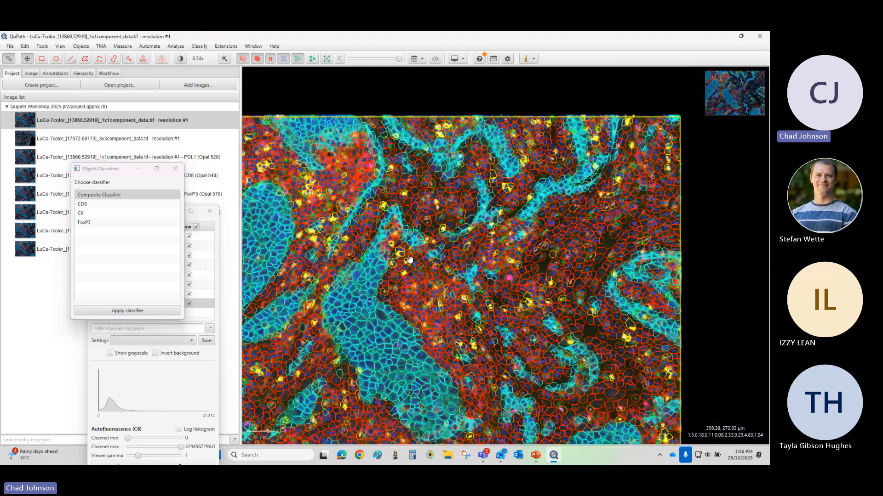
{"action": "scroll", "coordinate": [384, 309], "scroll_direction": "up", "scroll_amount": 2}
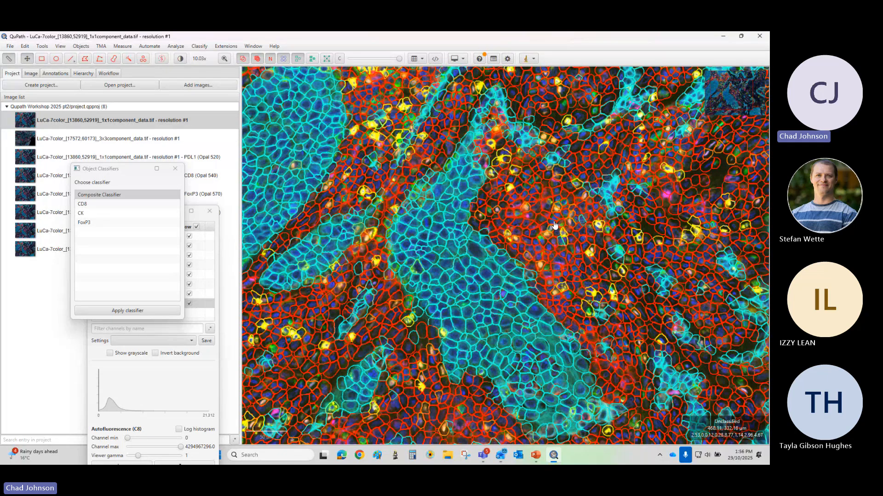
{"action": "scroll", "coordinate": [557, 226], "scroll_direction": "down", "scroll_amount": 3}
{"action": "scroll", "coordinate": [568, 229], "scroll_direction": "up", "scroll_amount": 5}
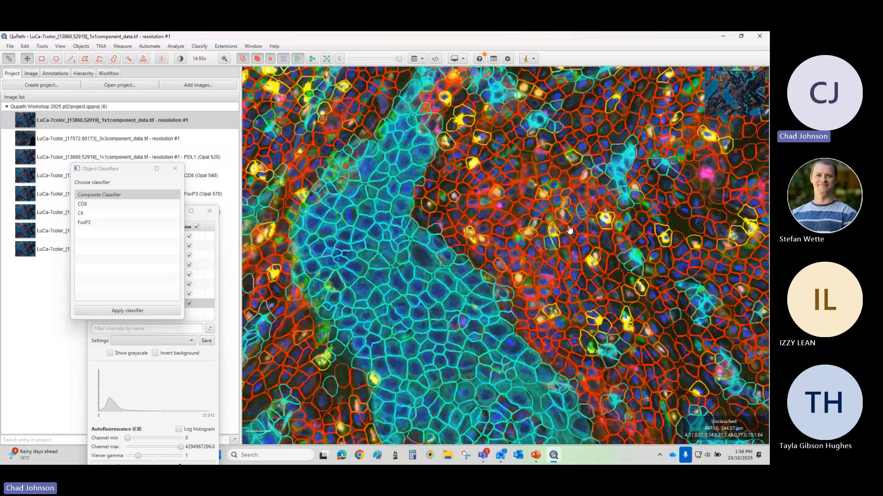
{"action": "scroll", "coordinate": [569, 229], "scroll_direction": "up", "scroll_amount": 4}
{"action": "scroll", "coordinate": [570, 232], "scroll_direction": "down", "scroll_amount": 2}
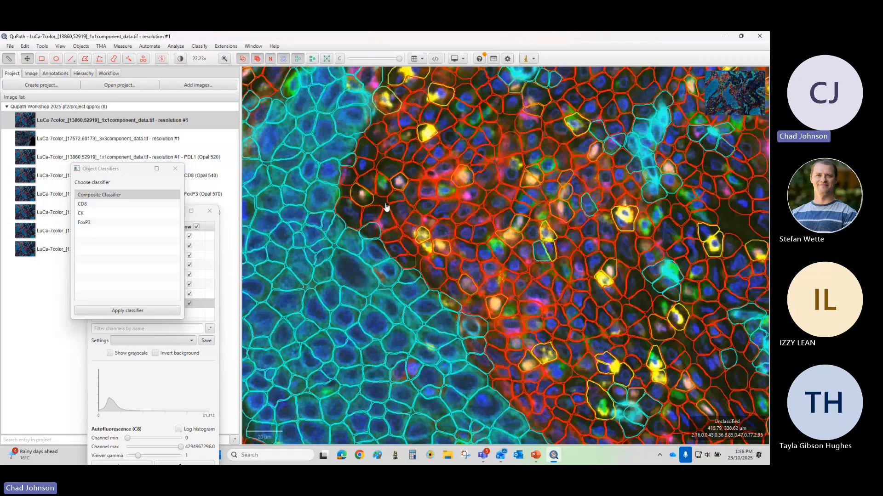
{"action": "scroll", "coordinate": [382, 215], "scroll_direction": "down", "scroll_amount": 2}
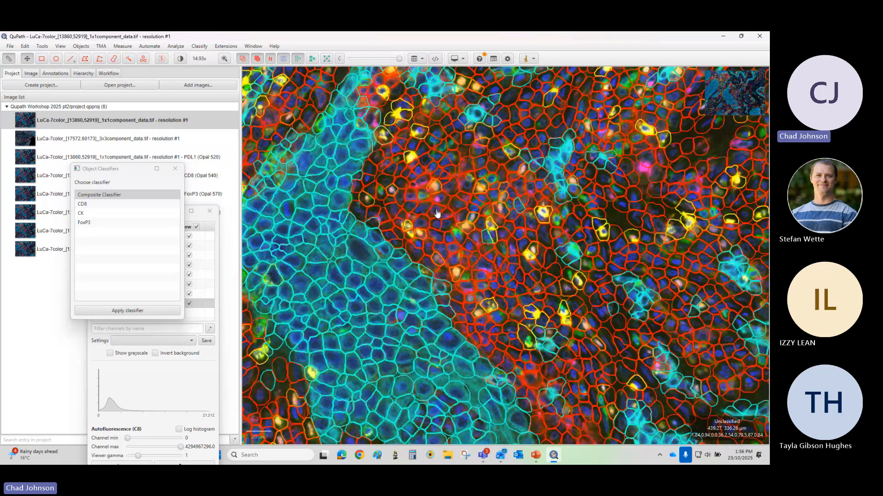
{"action": "scroll", "coordinate": [398, 145], "scroll_direction": "up", "scroll_amount": 5}
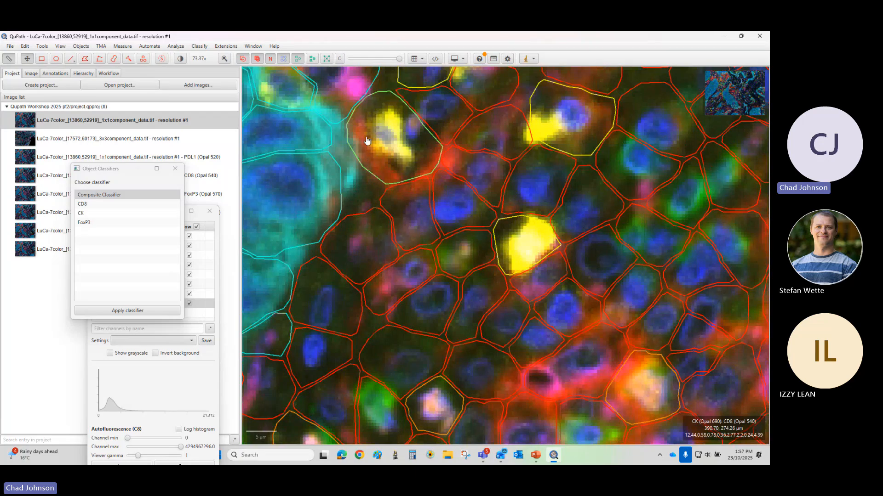
{"action": "scroll", "coordinate": [361, 135], "scroll_direction": "up", "scroll_amount": 1}
Step: Move the classifier list off the channel settings and hide all eight channels so only the cell outlines remain
{"action": "left_click_drag", "start_coordinate": [129, 177], "coordinate": [517, 247]}
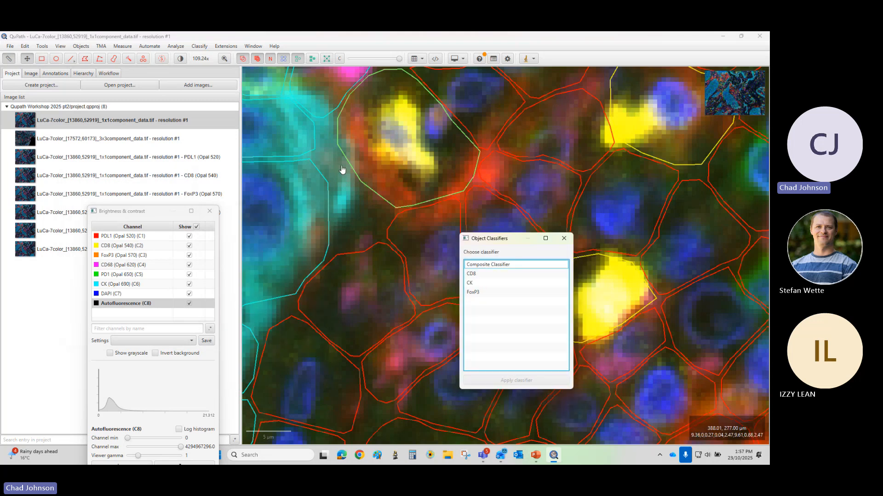
{"action": "left_click", "coordinate": [189, 303]}
{"action": "left_click", "coordinate": [190, 293]}
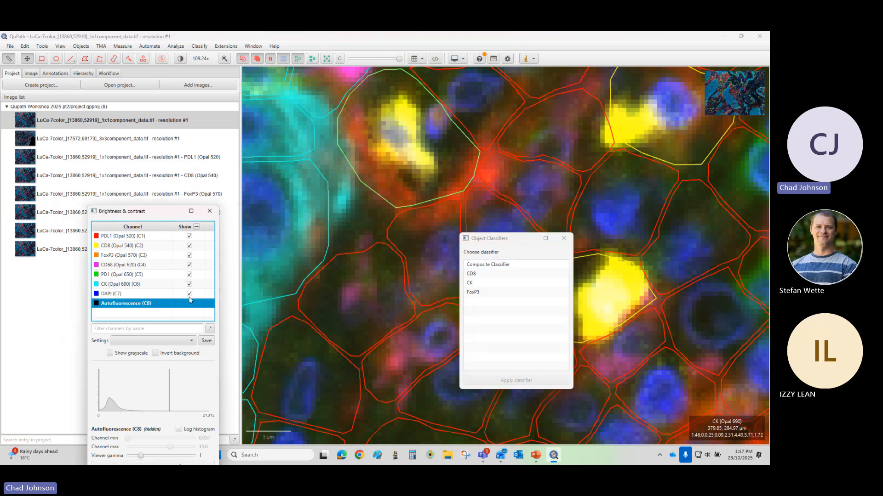
{"action": "left_click", "coordinate": [190, 237]}
{"action": "left_click", "coordinate": [189, 246]}
{"action": "left_click", "coordinate": [189, 256]}
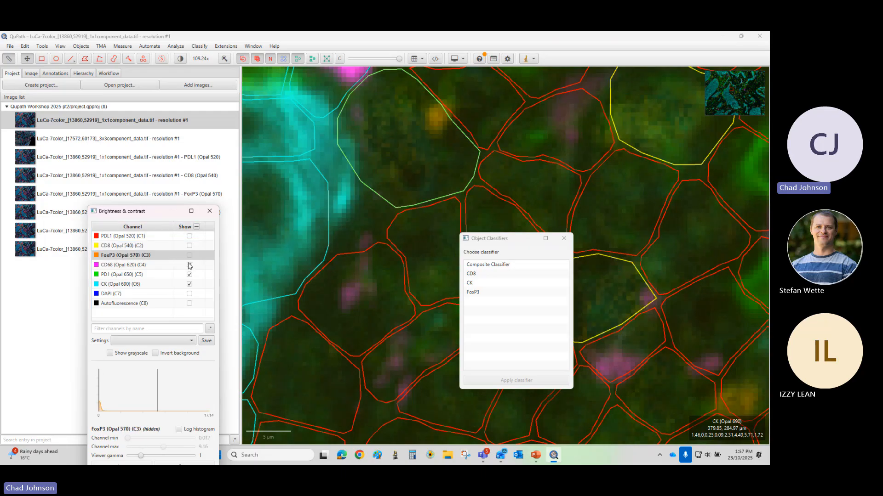
{"action": "left_click", "coordinate": [190, 265]}
{"action": "left_click", "coordinate": [190, 275]}
{"action": "left_click", "coordinate": [189, 285]}
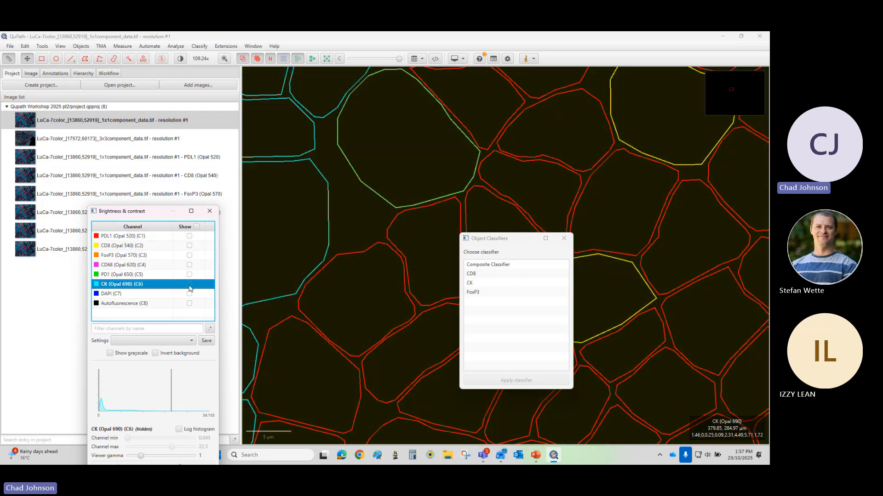
Step: Show only the FoxP3 channel and check its staining inside the double-positive cell, briefly trying the CD8 and CD68 channels
{"action": "left_click", "coordinate": [189, 246]}
{"action": "left_click", "coordinate": [190, 246]}
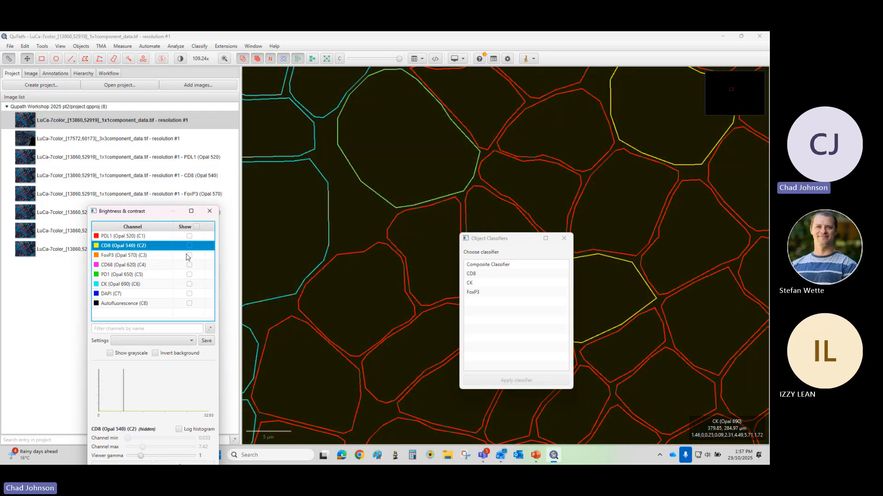
{"action": "left_click", "coordinate": [189, 256]}
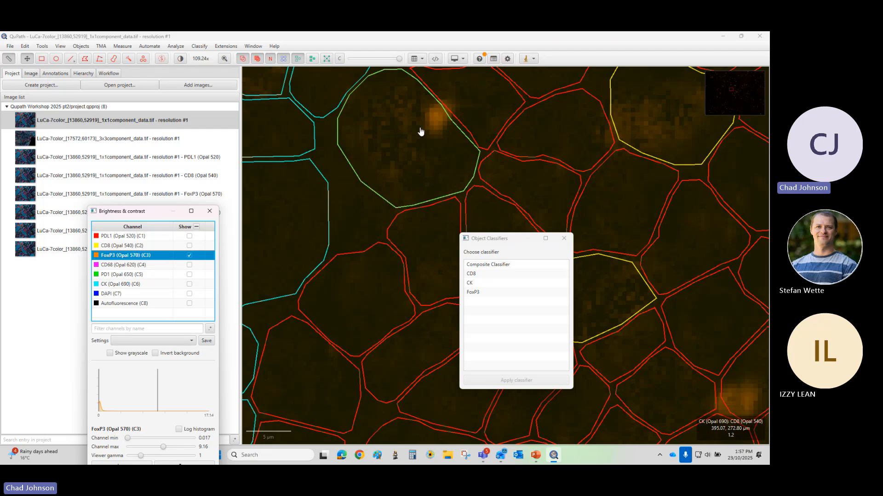
{"action": "left_click", "coordinate": [190, 265]}
{"action": "left_click", "coordinate": [190, 265]}
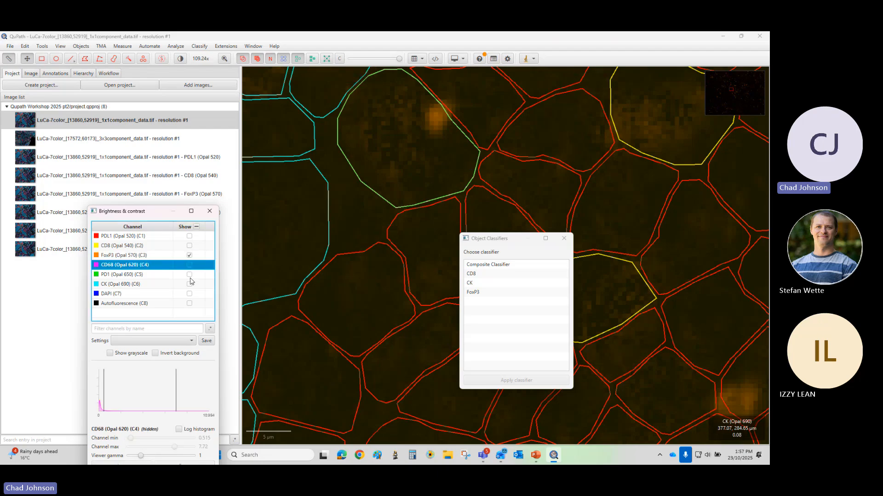
Step: Turn the PD1, CK, PDL1 and CD8 channels back on alongside FoxP3
{"action": "left_click", "coordinate": [190, 274]}
{"action": "left_click", "coordinate": [190, 284]}
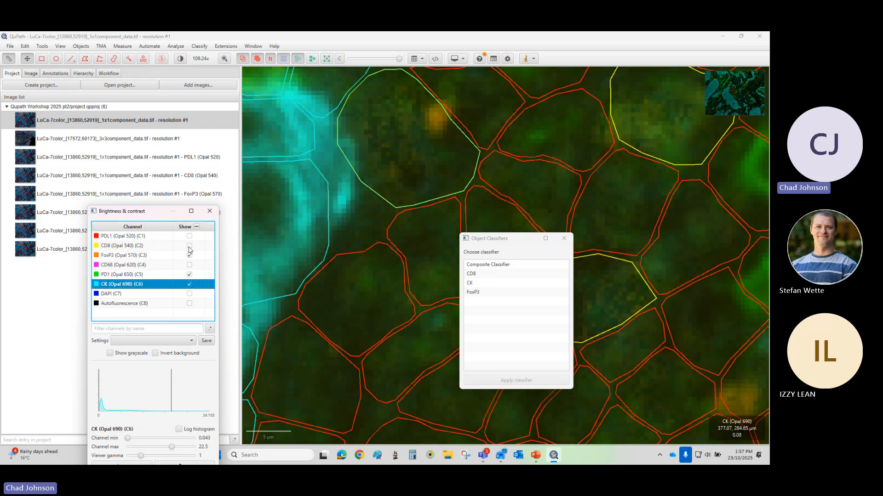
{"action": "left_click", "coordinate": [189, 236]}
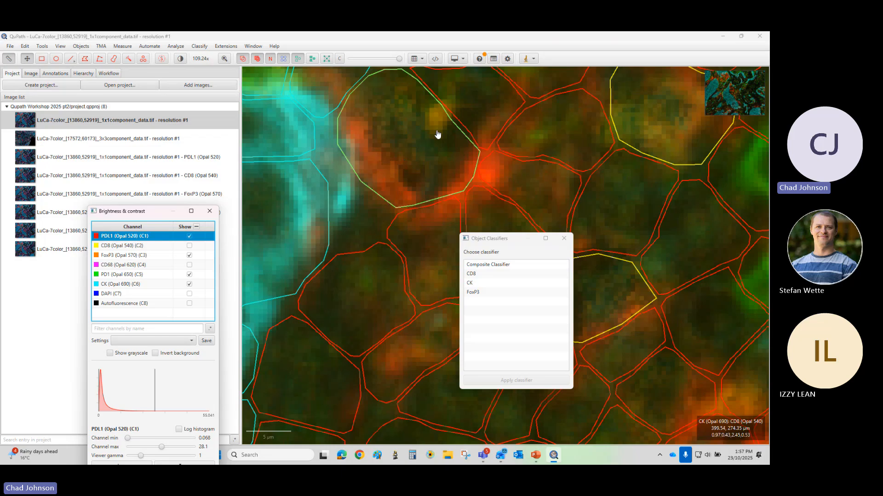
{"action": "left_click", "coordinate": [189, 245]}
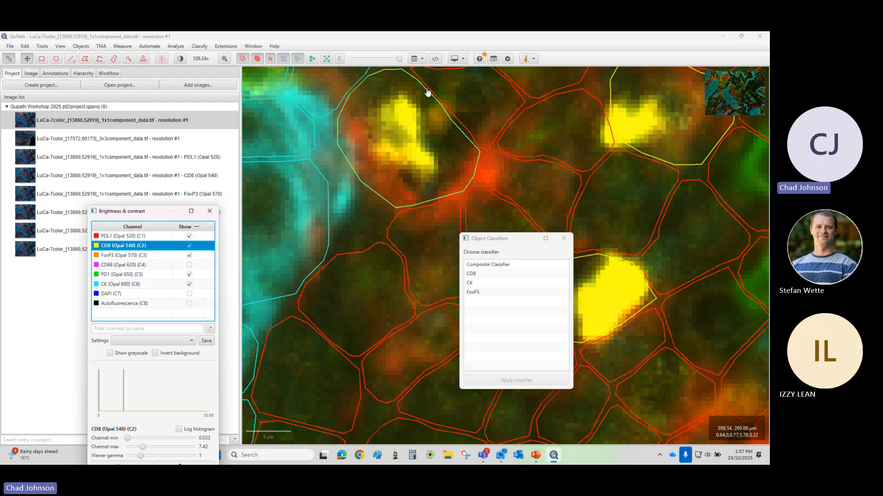
Step: Check the CK-classified cells up close and across the whole tissue, and close the object classifier list
{"action": "scroll", "coordinate": [435, 216], "scroll_direction": "down", "scroll_amount": 2}
{"action": "scroll", "coordinate": [435, 216], "scroll_direction": "down", "scroll_amount": 6}
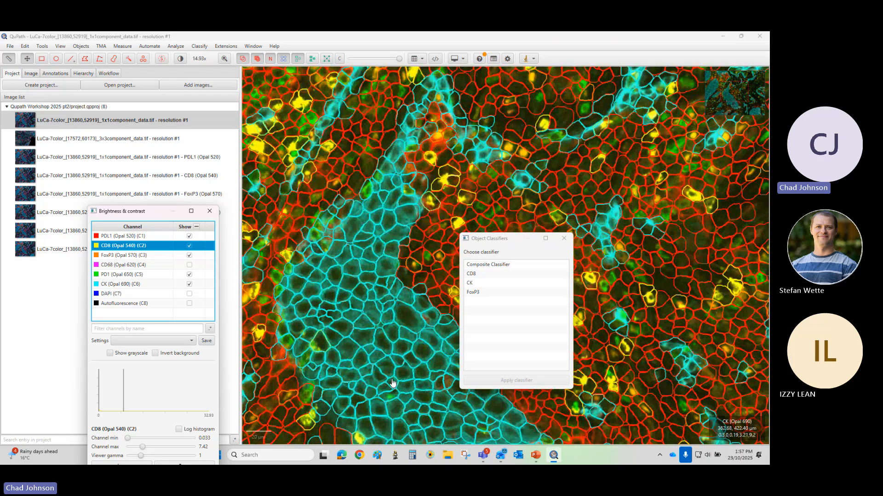
{"action": "scroll", "coordinate": [393, 384], "scroll_direction": "up", "scroll_amount": 6}
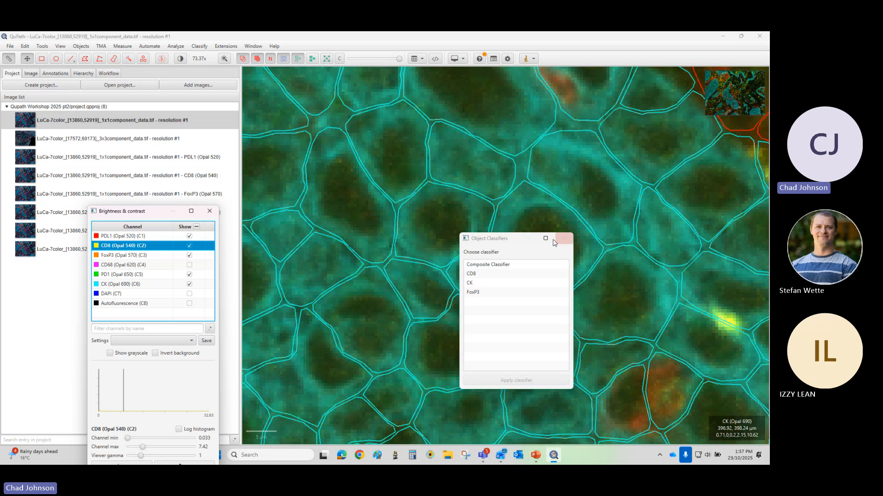
{"action": "left_click", "coordinate": [564, 245]}
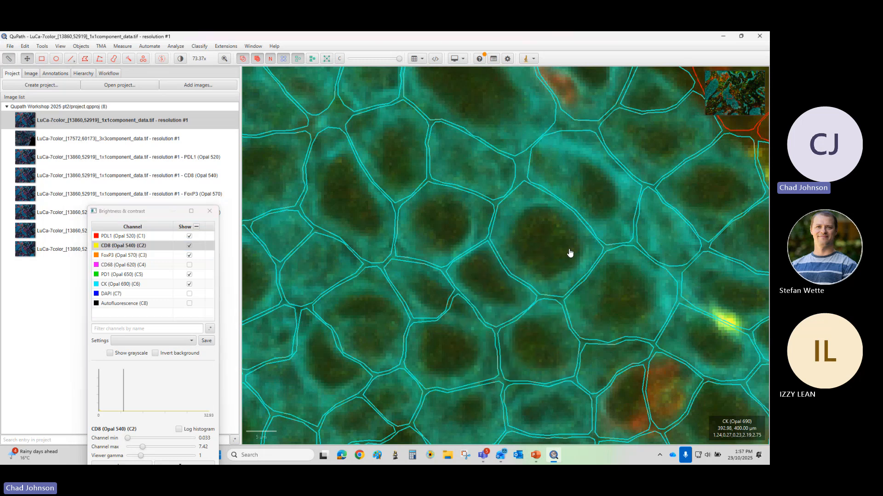
{"action": "scroll", "coordinate": [570, 254], "scroll_direction": "down", "scroll_amount": 12}
{"action": "scroll", "coordinate": [718, 263], "scroll_direction": "up", "scroll_amount": 5}
{"action": "scroll", "coordinate": [657, 271], "scroll_direction": "down", "scroll_amount": 3}
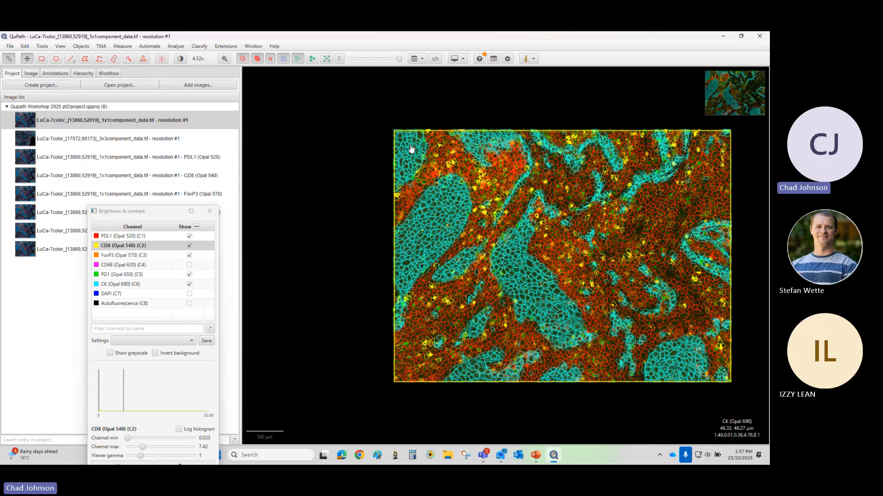
Step: Switch the detections between filled and outlined display to compare the class distribution across the tissue, and turn annotation fill back on
{"action": "left_click", "coordinate": [313, 59]}
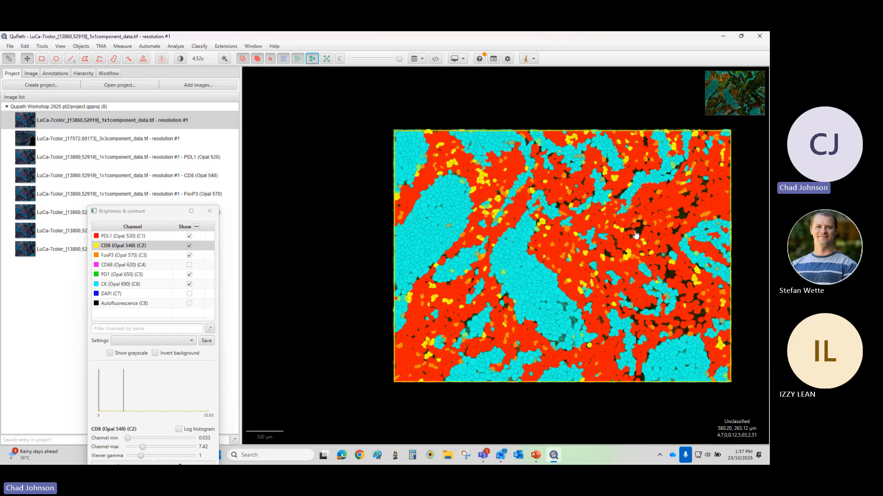
{"action": "scroll", "coordinate": [636, 235], "scroll_direction": "up", "scroll_amount": 2}
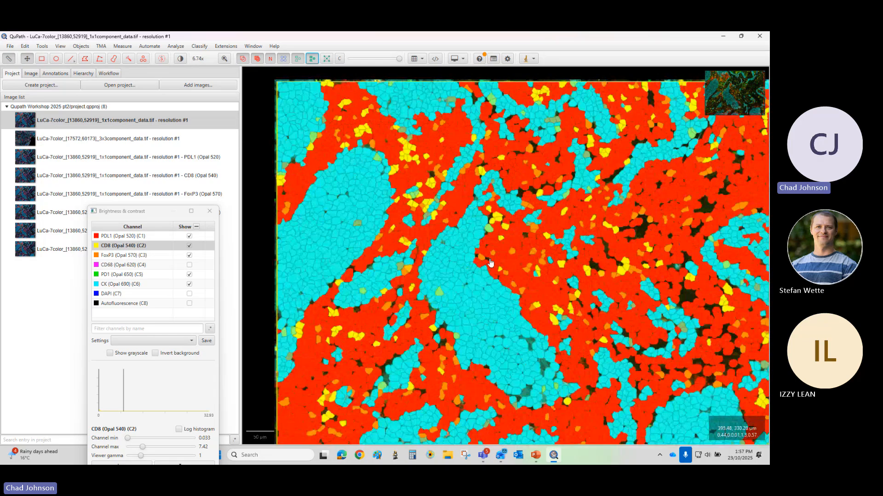
{"action": "left_click", "coordinate": [312, 60]}
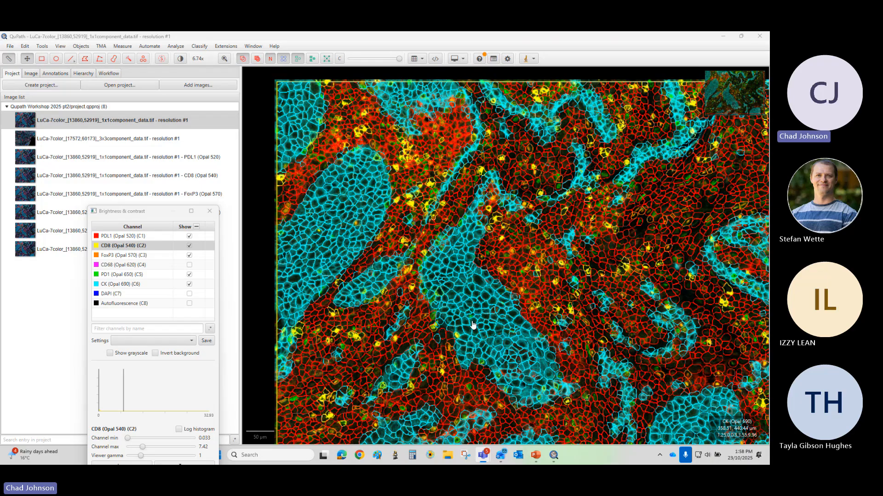
{"action": "left_click", "coordinate": [312, 62]}
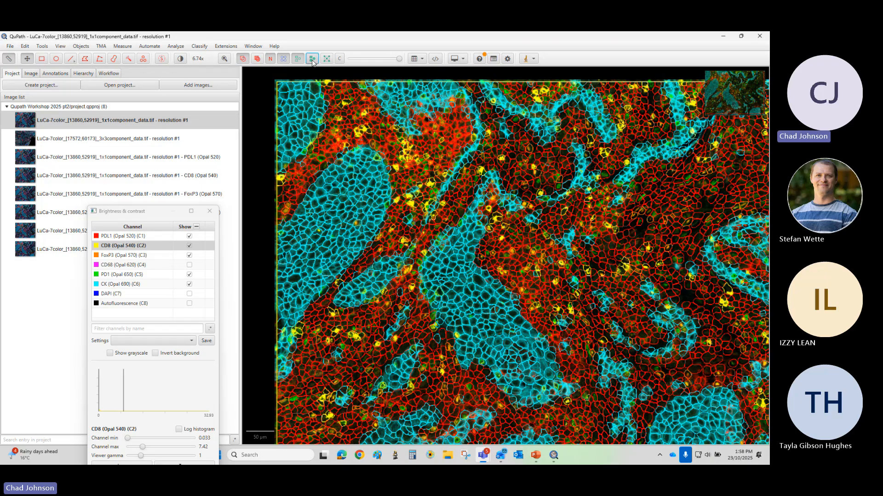
{"action": "left_click", "coordinate": [312, 59]}
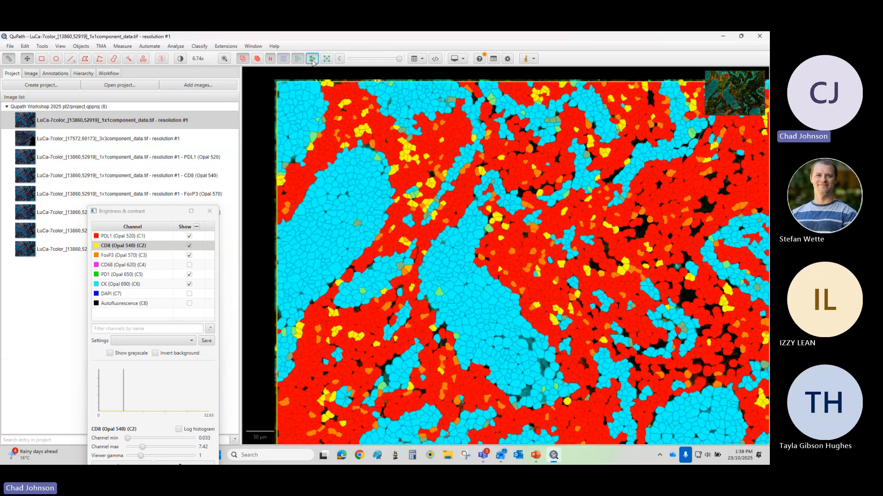
{"action": "left_click", "coordinate": [312, 60]}
{"action": "left_click", "coordinate": [257, 59]}
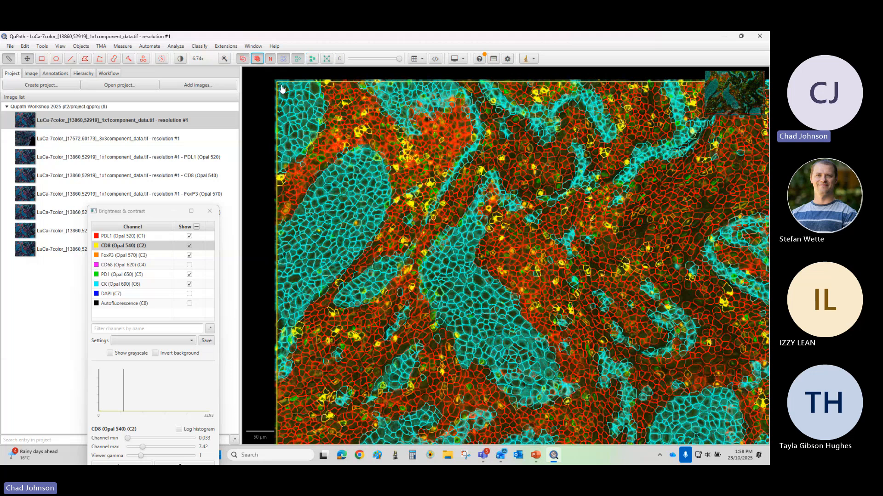
Step: Set the cell display to nuclei and cell boundaries and check the outlines around the CK-positive region
{"action": "scroll", "coordinate": [441, 321], "scroll_direction": "up", "scroll_amount": 5}
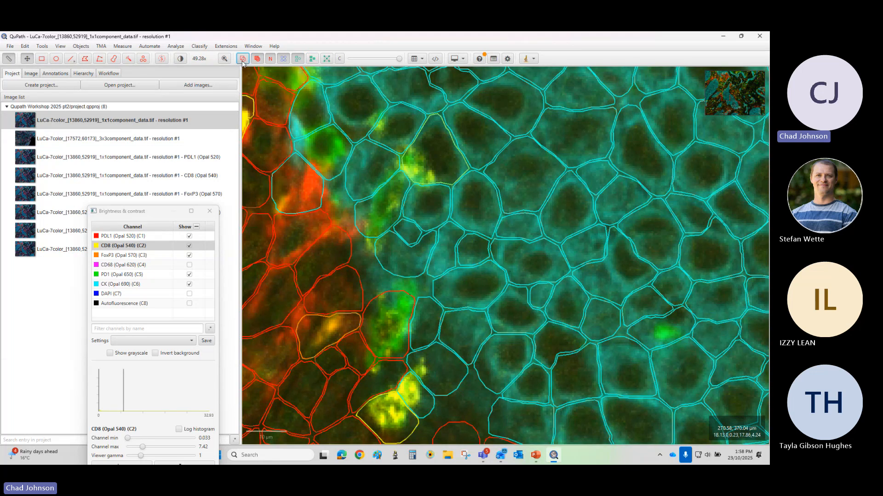
{"action": "left_click", "coordinate": [25, 47]}
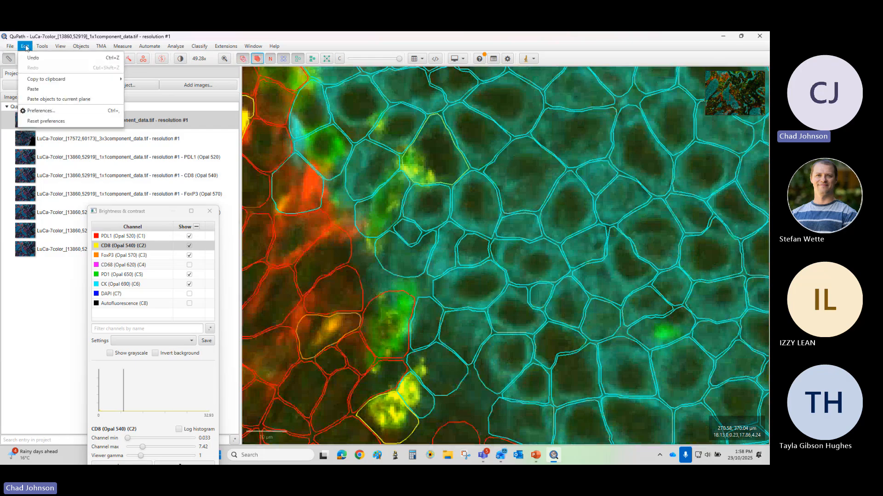
{"action": "mouse_move", "coordinate": [38, 48]}
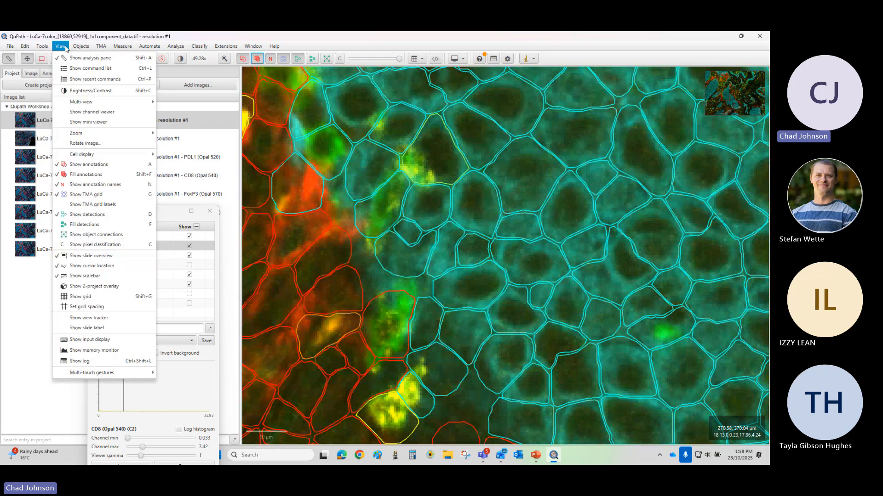
{"action": "mouse_move", "coordinate": [100, 159]}
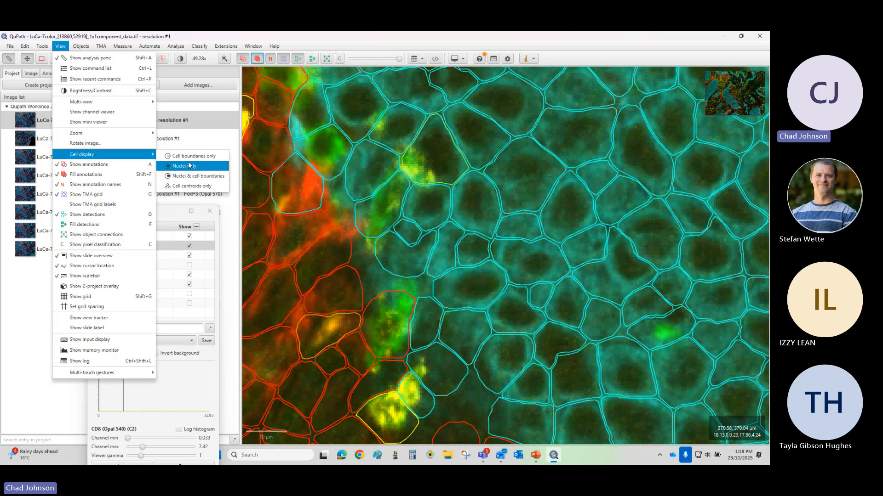
{"action": "left_click", "coordinate": [188, 179]}
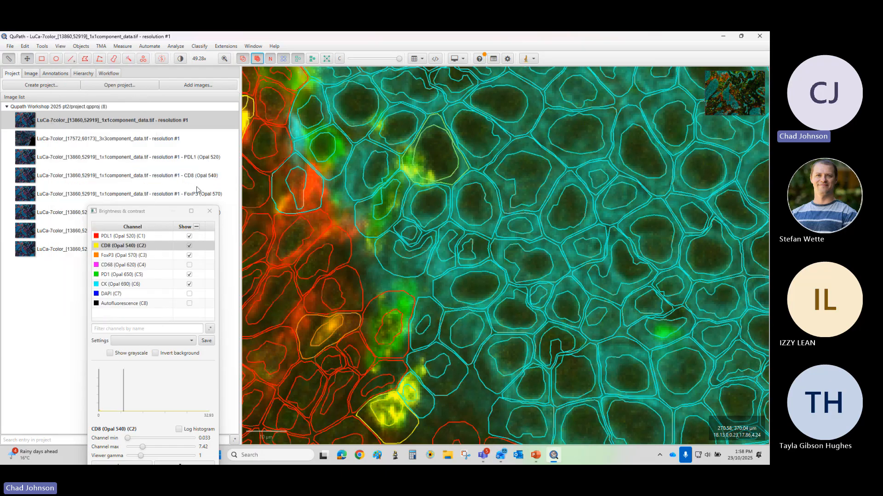
{"action": "scroll", "coordinate": [587, 356], "scroll_direction": "down", "scroll_amount": 3}
{"action": "scroll", "coordinate": [592, 354], "scroll_direction": "up", "scroll_amount": 5}
{"action": "scroll", "coordinate": [592, 354], "scroll_direction": "down", "scroll_amount": 5}
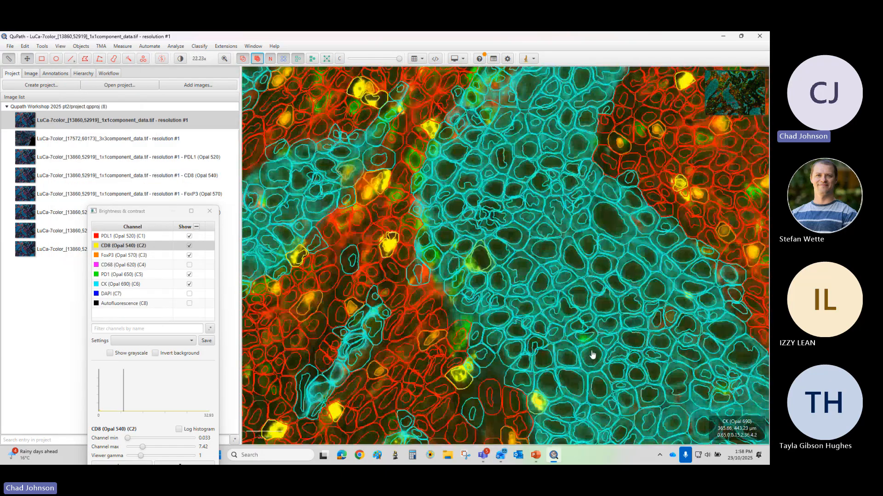
Step: Set the cell display to nuclei only and look over the classified nuclei across the tissue
{"action": "left_click", "coordinate": [44, 47]}
{"action": "mouse_move", "coordinate": [61, 46]}
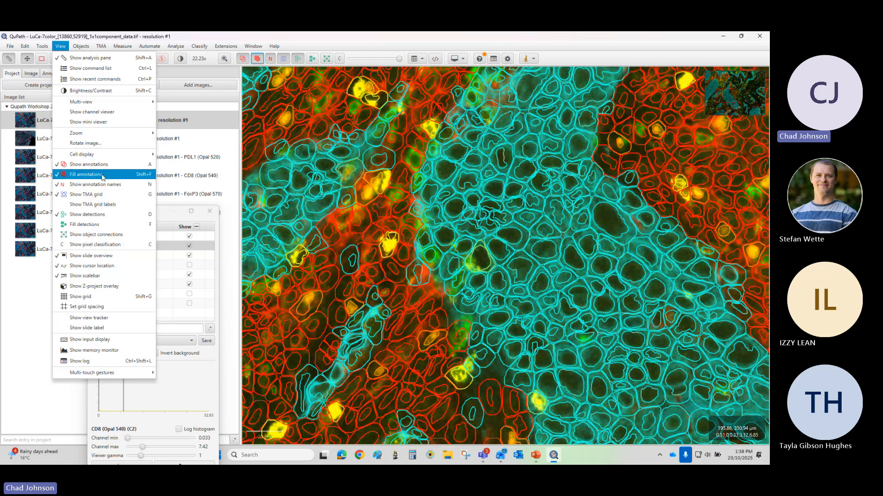
{"action": "mouse_move", "coordinate": [117, 155]}
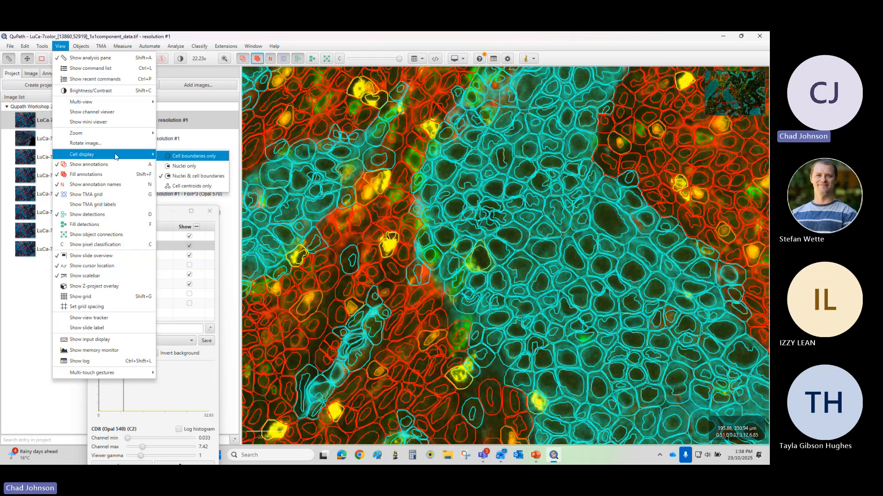
{"action": "left_click", "coordinate": [181, 168]}
{"action": "scroll", "coordinate": [576, 356], "scroll_direction": "down", "scroll_amount": 5}
{"action": "scroll", "coordinate": [576, 355], "scroll_direction": "up", "scroll_amount": 4}
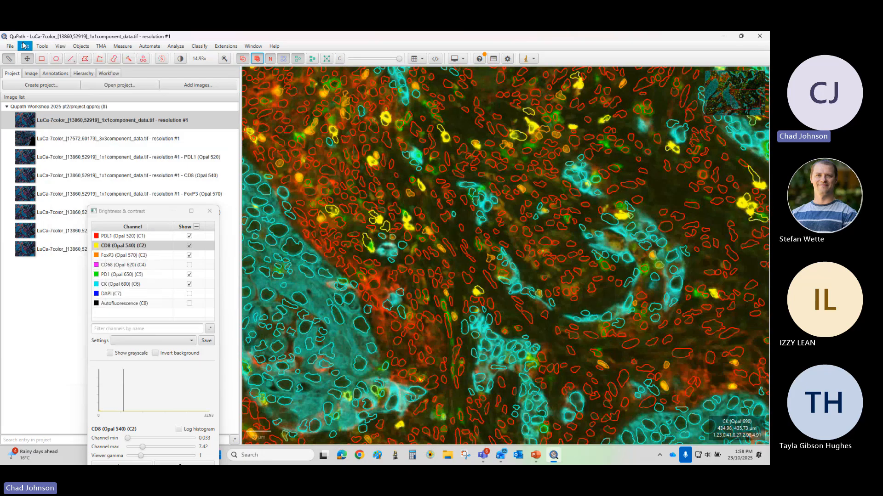
Step: Set the cell display to cell boundaries only and close the brightness and contrast settings
{"action": "left_click", "coordinate": [24, 46]}
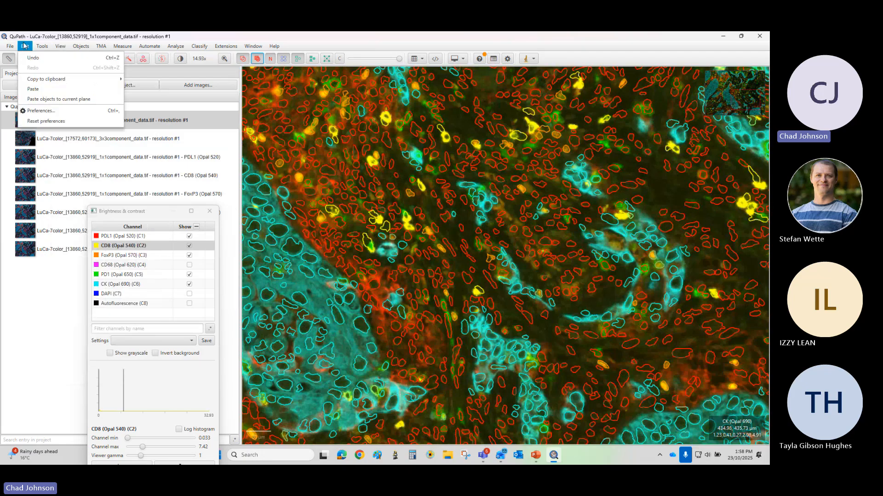
{"action": "left_click", "coordinate": [39, 47]}
{"action": "left_click", "coordinate": [24, 48]}
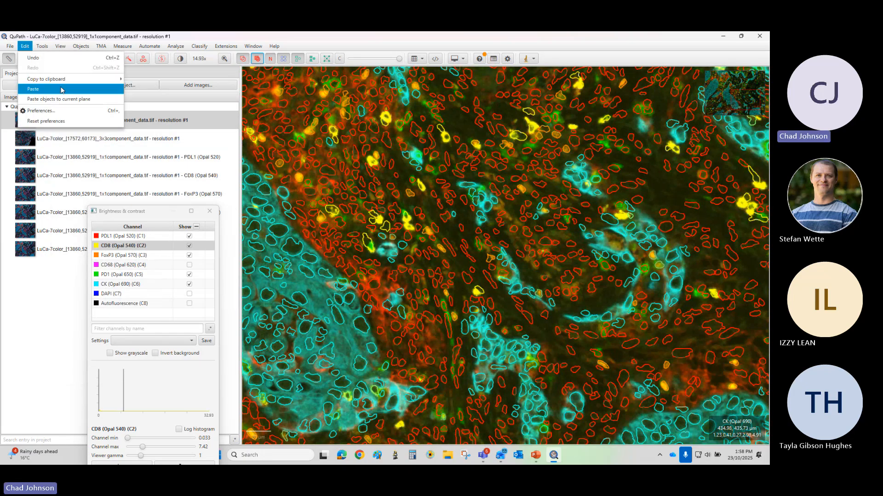
{"action": "mouse_move", "coordinate": [40, 50]}
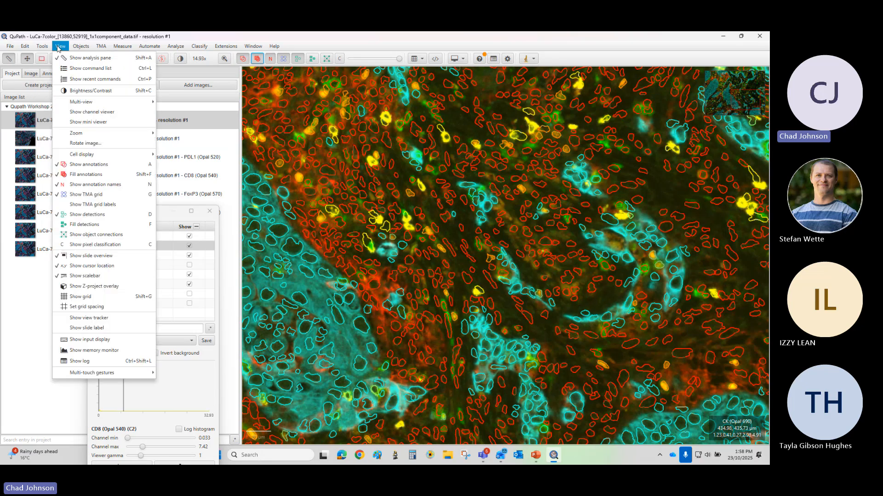
{"action": "mouse_move", "coordinate": [82, 155]}
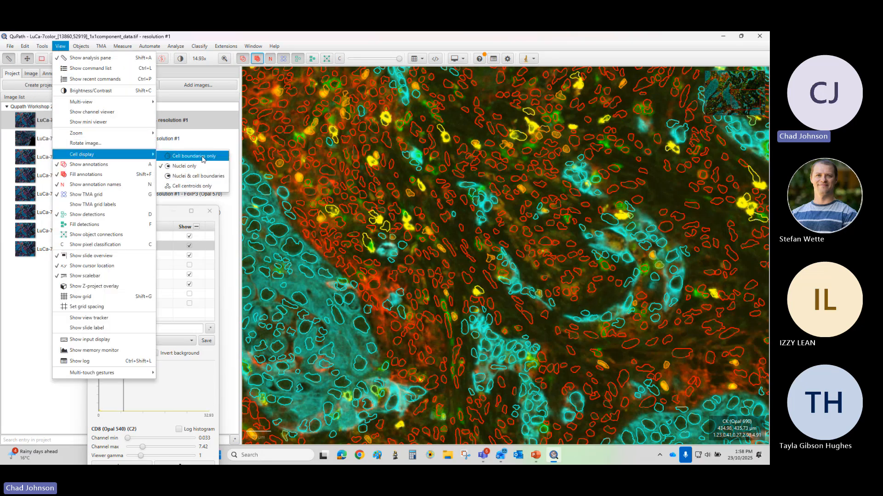
{"action": "left_click", "coordinate": [193, 157]}
{"action": "scroll", "coordinate": [465, 278], "scroll_direction": "down", "scroll_amount": 2}
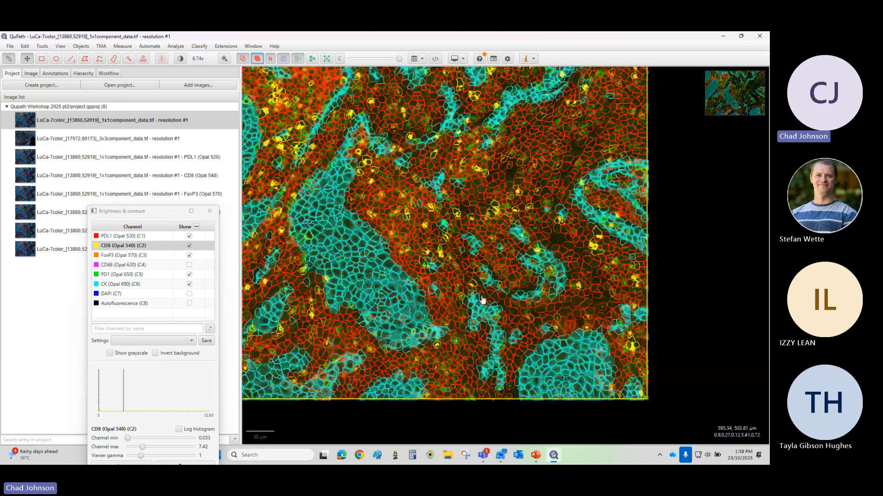
{"action": "left_click", "coordinate": [209, 211]}
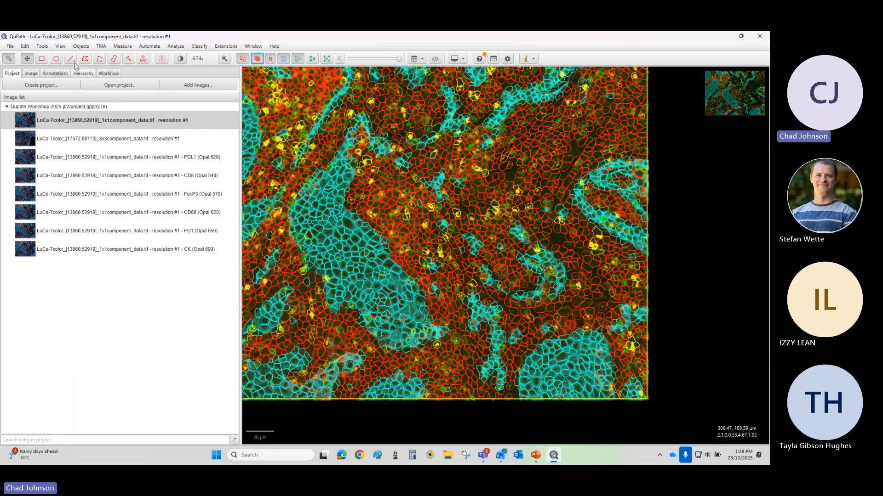
Step: Examine the full-image annotation's measurements, including the detection total and the counts for each class and class combination
{"action": "left_click", "coordinate": [33, 74]}
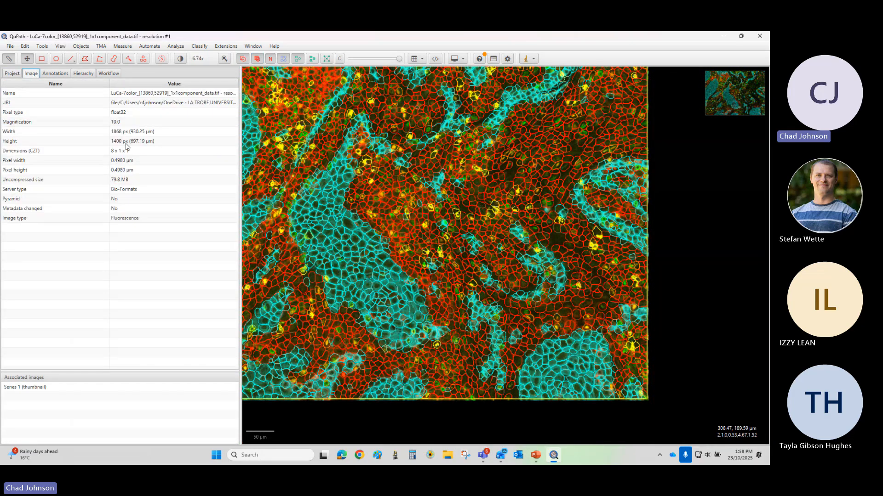
{"action": "left_click", "coordinate": [55, 74]}
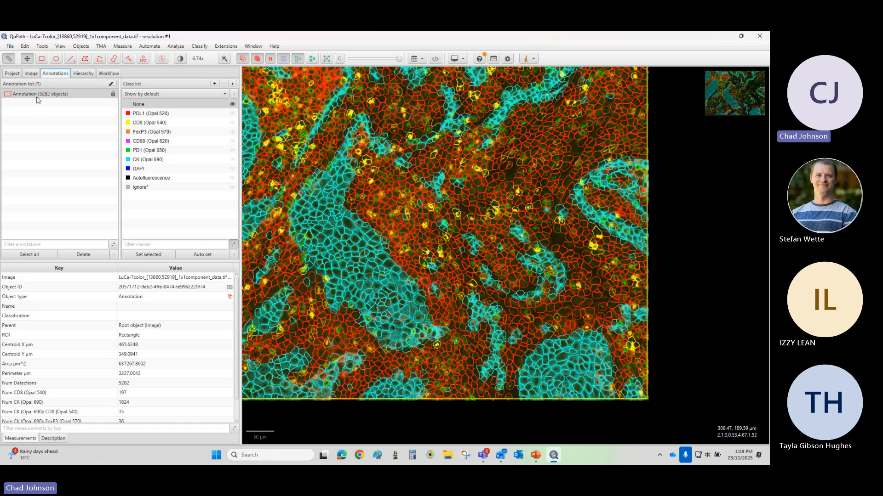
{"action": "scroll", "coordinate": [198, 316], "scroll_direction": "down", "scroll_amount": 1}
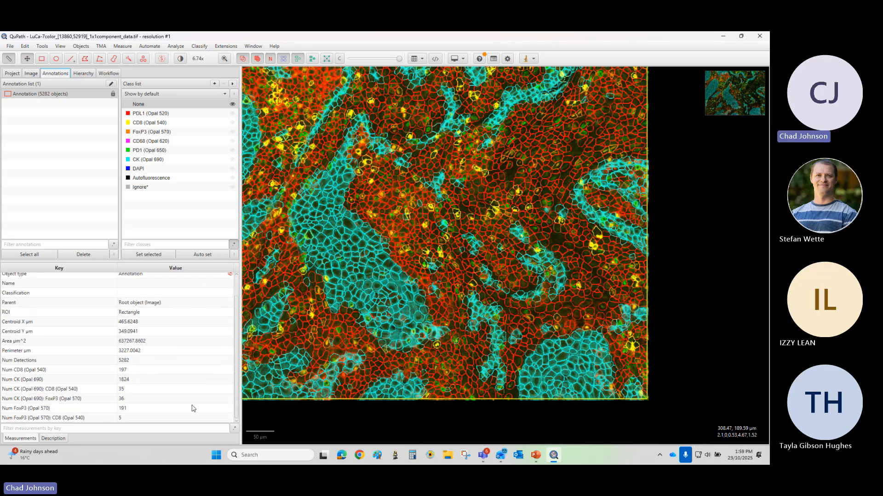
{"action": "left_click", "coordinate": [36, 363]}
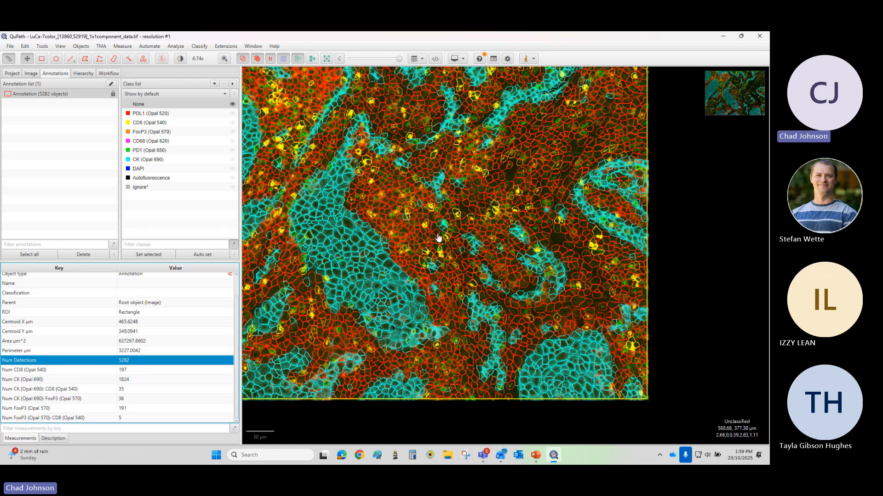
Step: Show the detection measurements table and enlarge it to display more of the measurement columns
{"action": "left_click_drag", "start_coordinate": [434, 238], "coordinate": [511, 268]}
{"action": "left_click", "coordinate": [122, 46]}
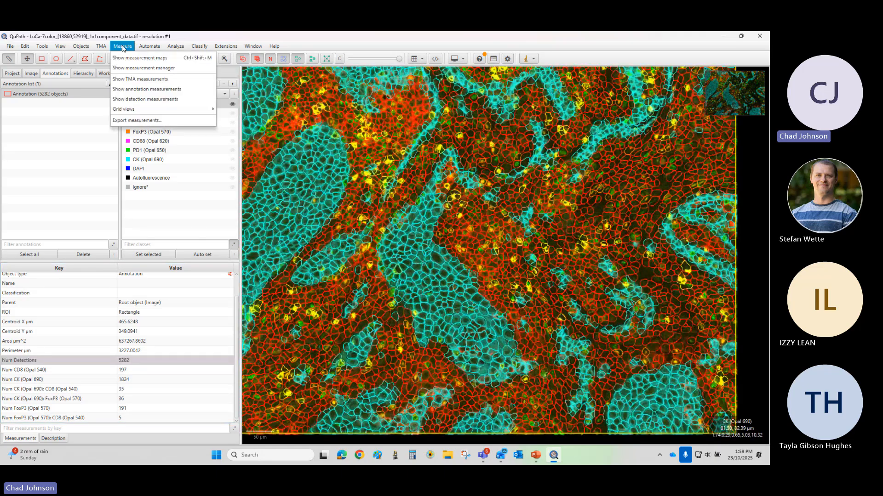
{"action": "left_click", "coordinate": [124, 99]}
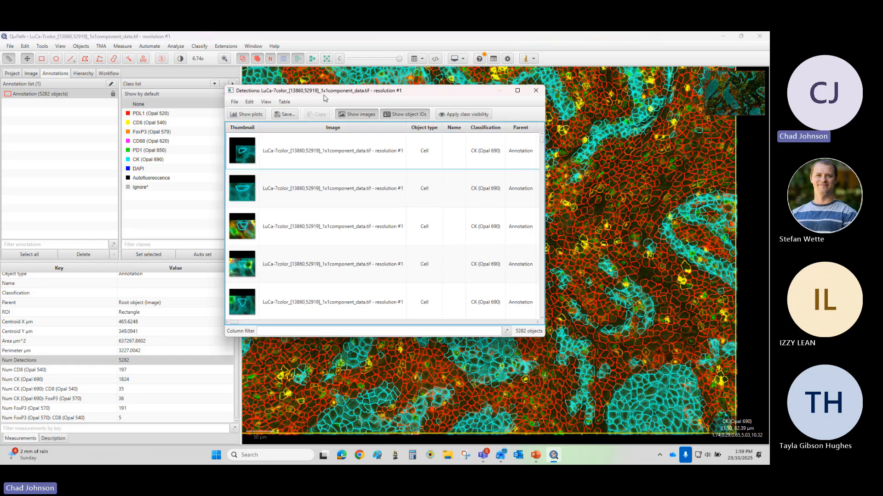
{"action": "left_click_drag", "start_coordinate": [324, 96], "coordinate": [175, 78]}
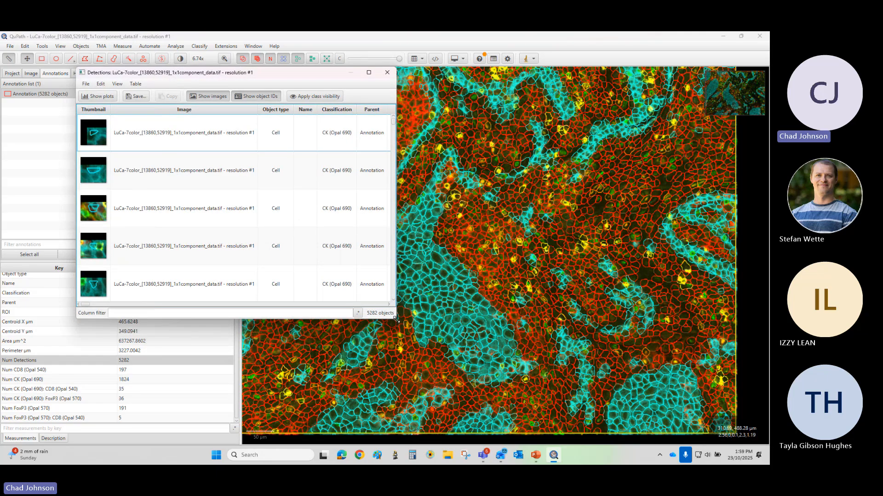
{"action": "left_click_drag", "start_coordinate": [396, 319], "coordinate": [725, 405]}
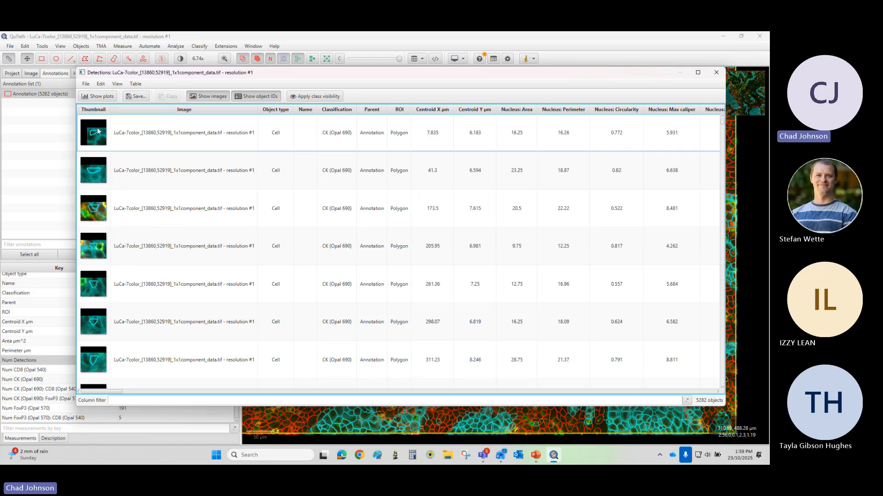
Step: Look through the detection table's cell thumbnails, classifications, nucleus shape values and marker intensity columns
{"action": "scroll", "coordinate": [98, 213], "scroll_direction": "down", "scroll_amount": 3}
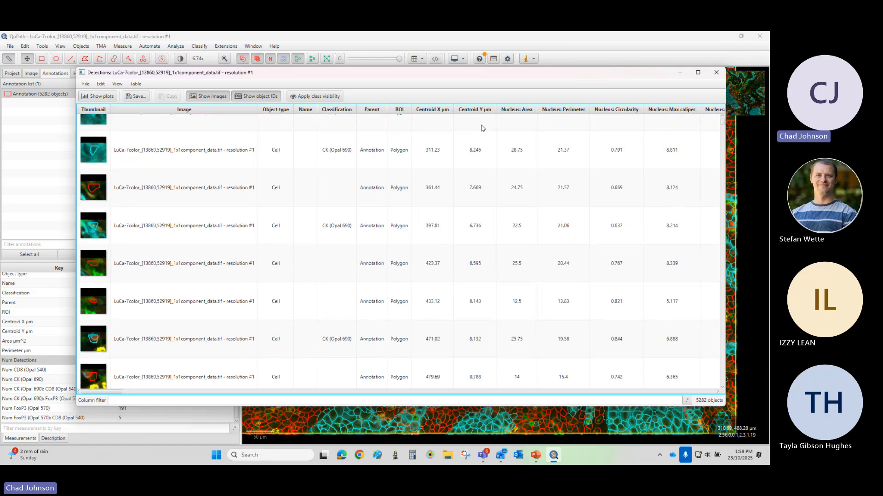
{"action": "scroll", "coordinate": [455, 126], "scroll_direction": "up", "scroll_amount": 3}
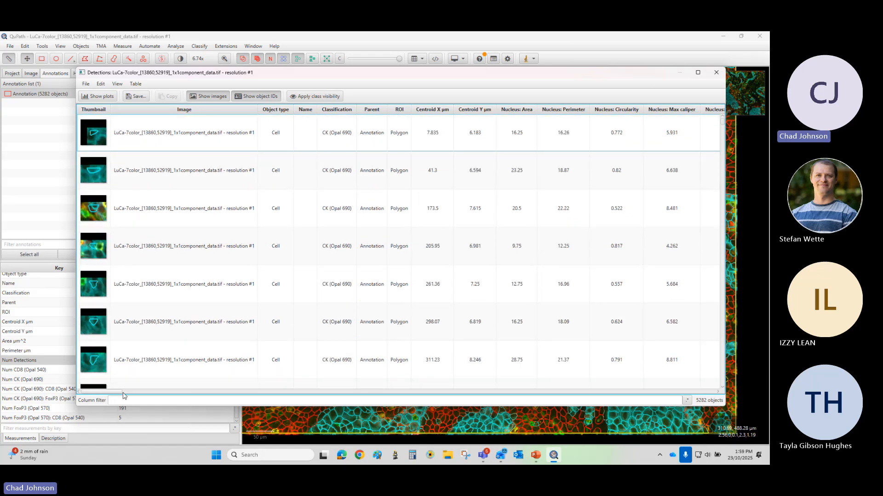
{"action": "left_click_drag", "start_coordinate": [124, 396], "coordinate": [96, 398]}
{"action": "scroll", "coordinate": [110, 252], "scroll_direction": "down", "scroll_amount": 3}
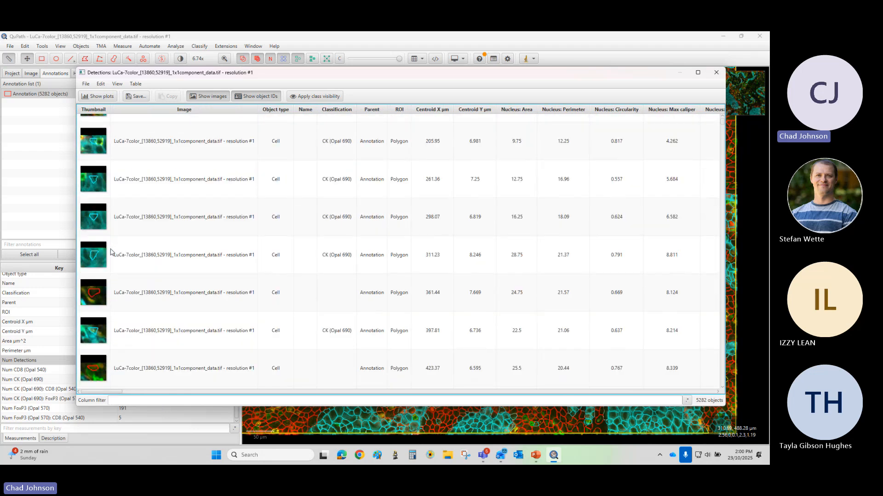
{"action": "scroll", "coordinate": [110, 252], "scroll_direction": "up", "scroll_amount": 3}
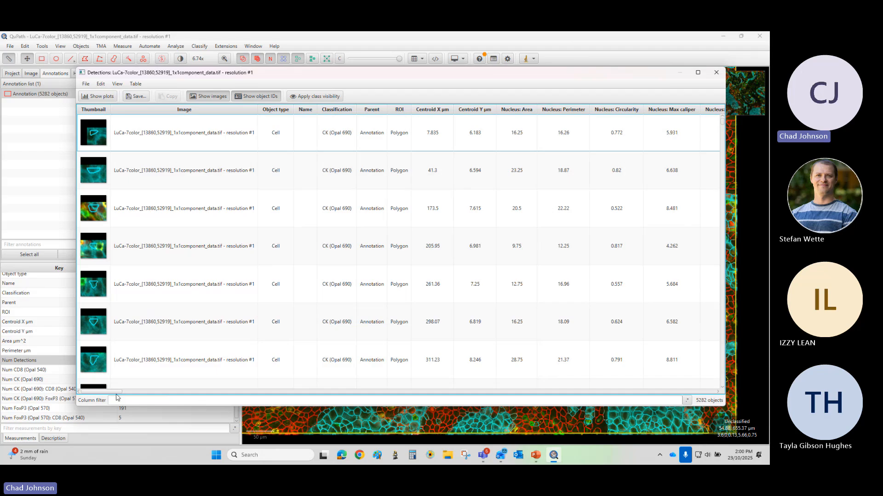
{"action": "mouse_move", "coordinate": [116, 392]}
{"action": "left_mouse_down"}
{"action": "mouse_move", "coordinate": [704, 392]}
{"action": "mouse_move", "coordinate": [115, 392]}
{"action": "left_mouse_up"}
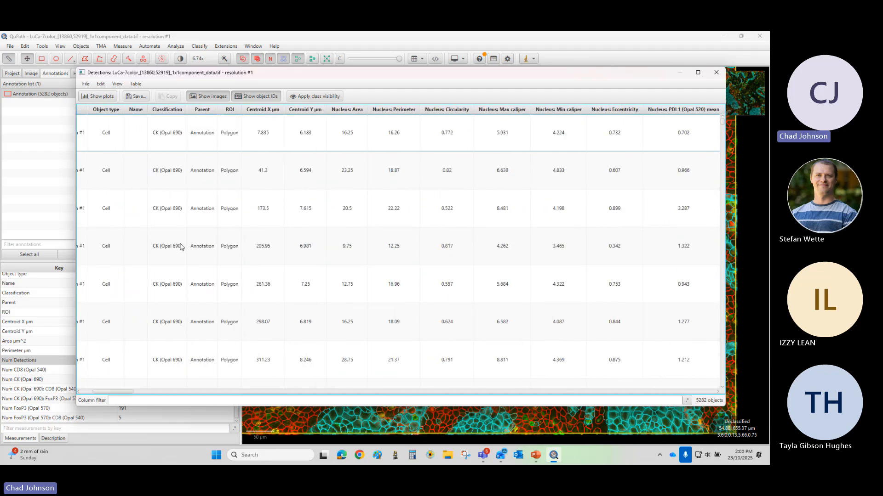
Step: Bring up the save dialog for the detection measurements, cancel it, and close the measurements table
{"action": "left_click", "coordinate": [139, 97]}
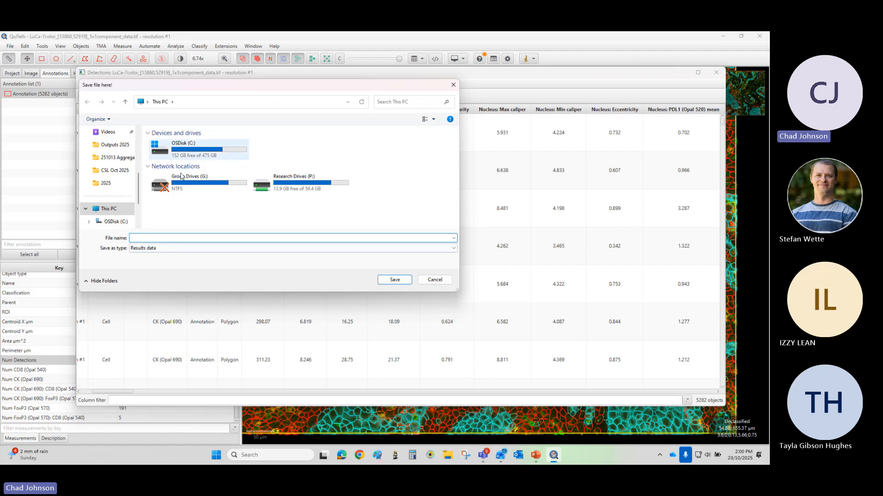
{"action": "left_click", "coordinate": [453, 85]}
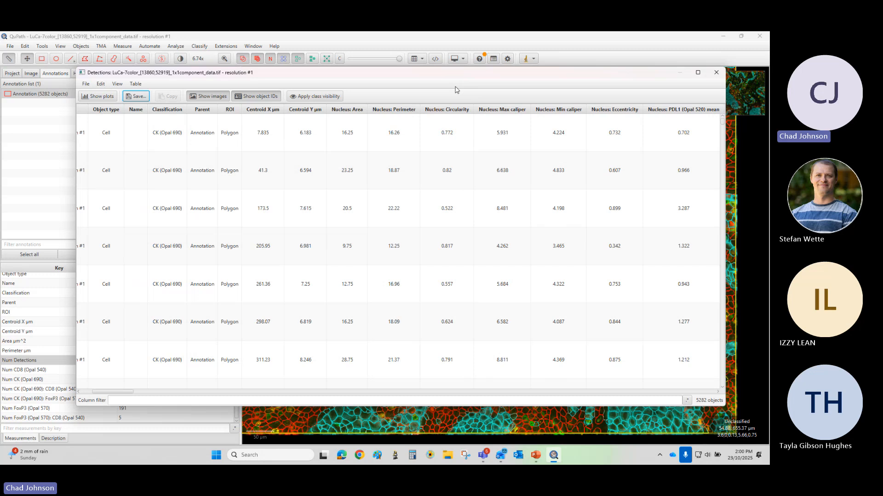
{"action": "left_click", "coordinate": [716, 72]}
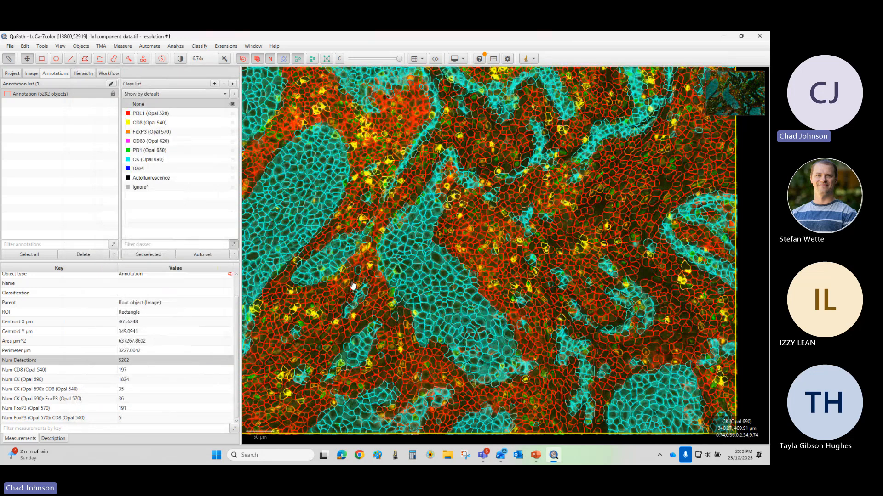
{"action": "left_click_drag", "start_coordinate": [371, 281], "coordinate": [387, 290]}
{"action": "scroll", "coordinate": [388, 290], "scroll_direction": "down", "scroll_amount": 3}
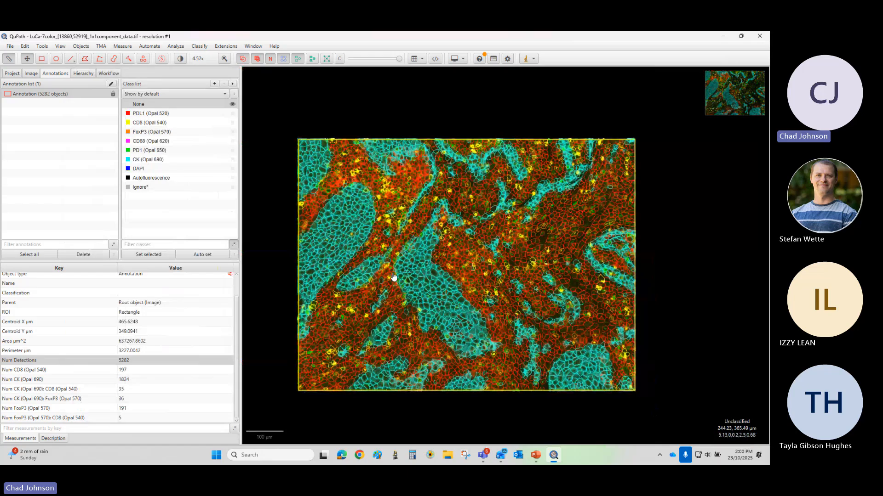
{"action": "scroll", "coordinate": [419, 279], "scroll_direction": "up", "scroll_amount": 1}
{"action": "scroll", "coordinate": [441, 283], "scroll_direction": "down", "scroll_amount": 1}
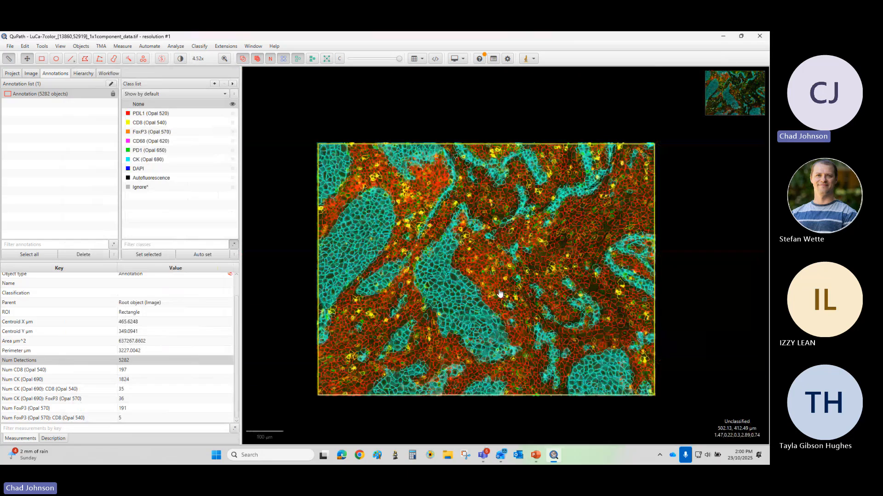
{"action": "scroll", "coordinate": [488, 292], "scroll_direction": "up", "scroll_amount": 2}
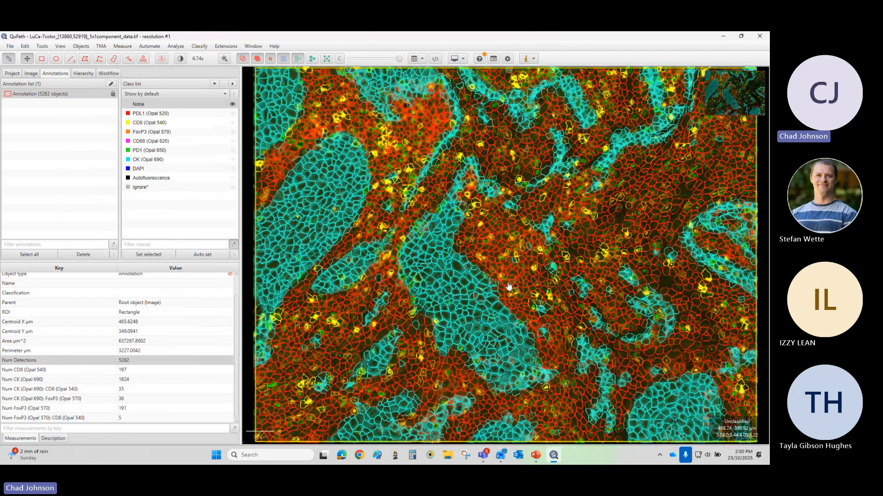
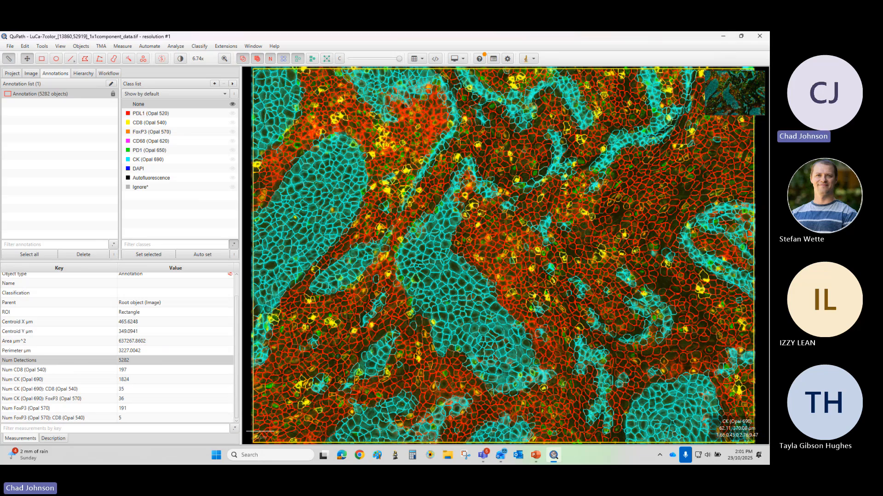
{"action": "scroll", "coordinate": [451, 322], "scroll_direction": "down", "scroll_amount": 2}
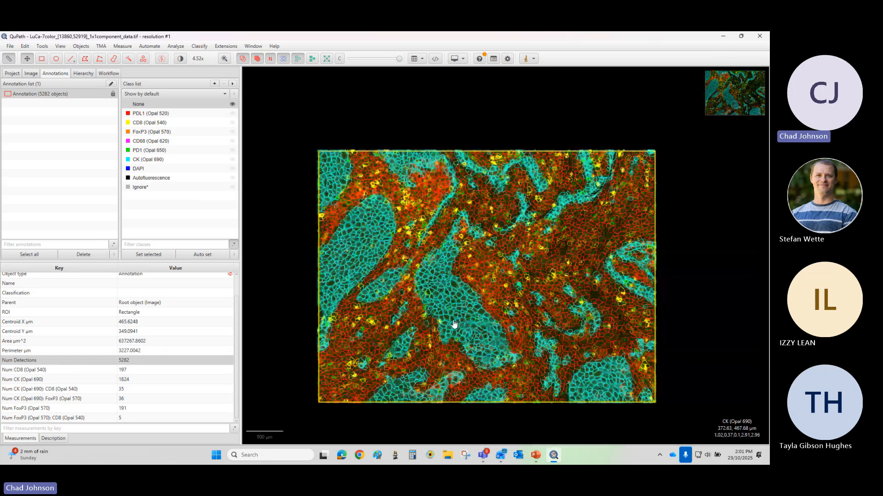
{"action": "left_click_drag", "start_coordinate": [462, 316], "coordinate": [474, 295]}
{"action": "scroll", "coordinate": [487, 290], "scroll_direction": "up", "scroll_amount": 3}
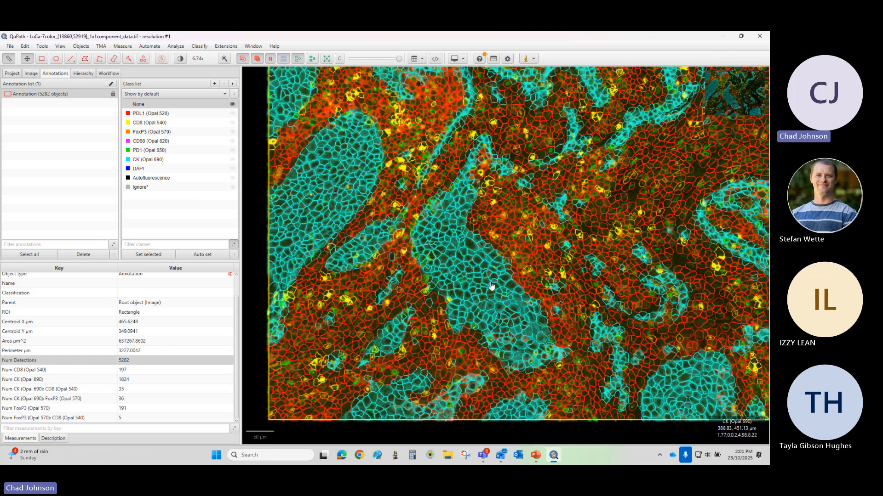
{"action": "scroll", "coordinate": [501, 297], "scroll_direction": "down", "scroll_amount": 3}
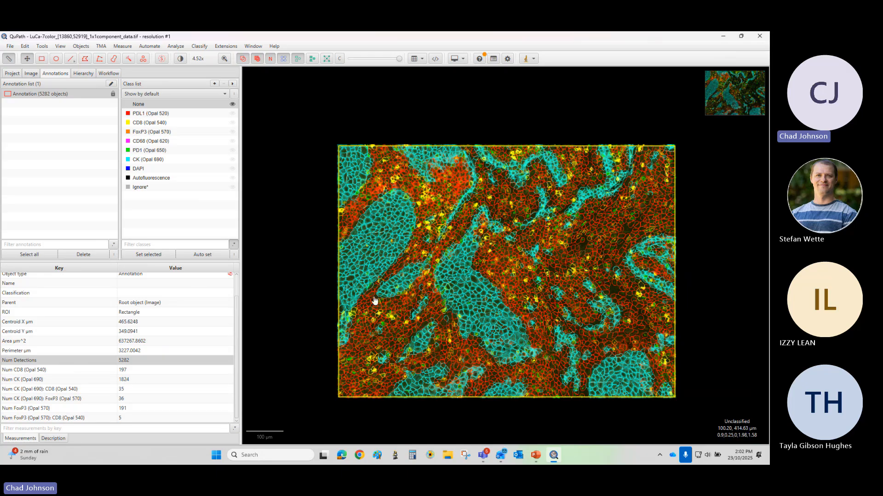
{"action": "scroll", "coordinate": [457, 280], "scroll_direction": "up", "scroll_amount": 3}
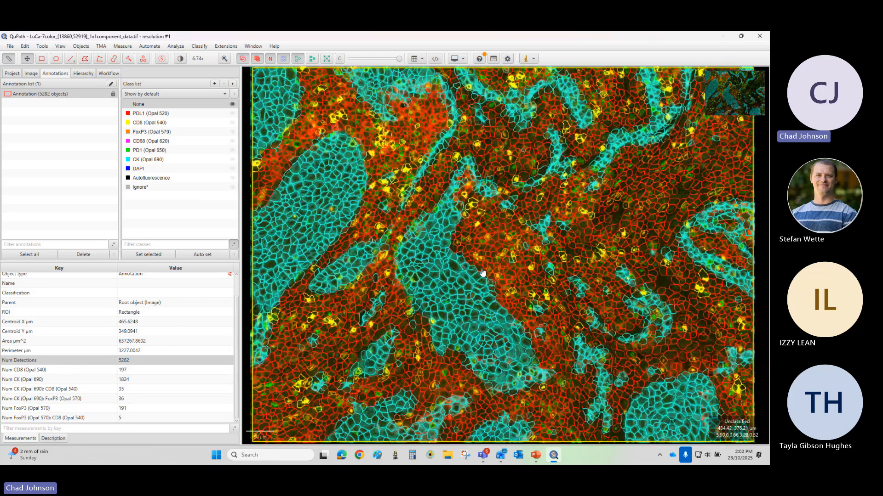
{"action": "scroll", "coordinate": [490, 278], "scroll_direction": "down", "scroll_amount": 3}
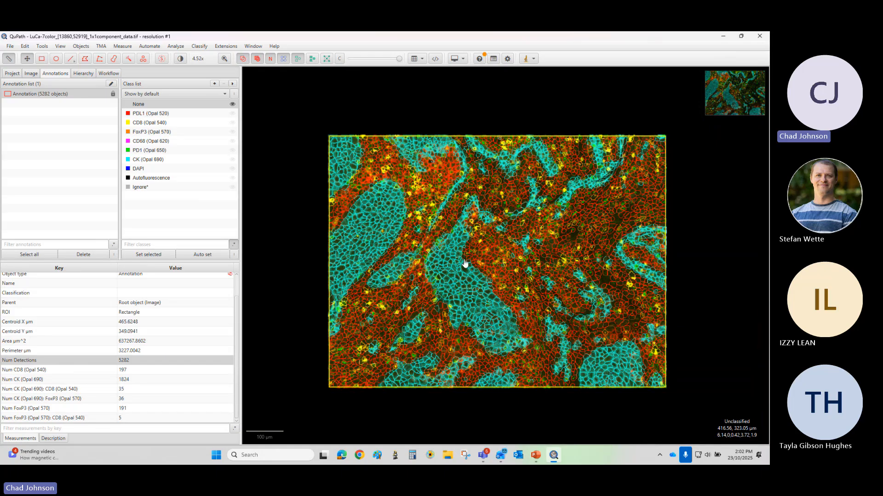
{"action": "scroll", "coordinate": [464, 263], "scroll_direction": "up", "scroll_amount": 3}
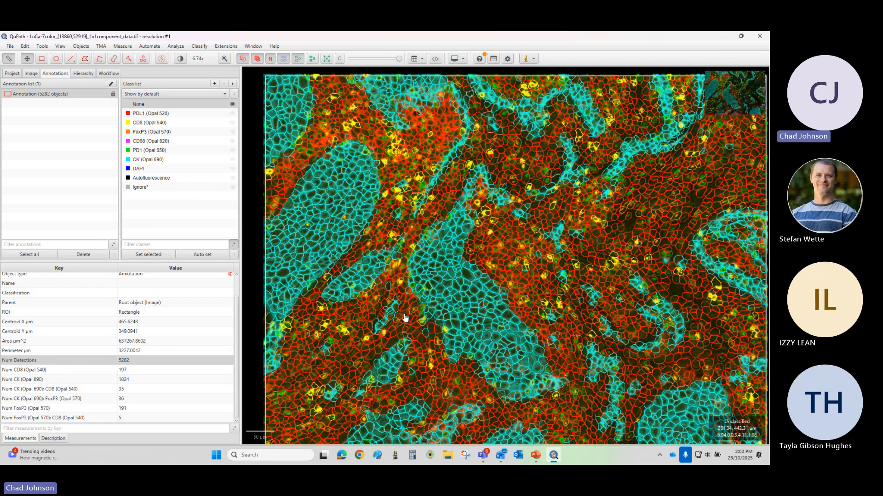
{"action": "key", "text": "alt+Tab"}
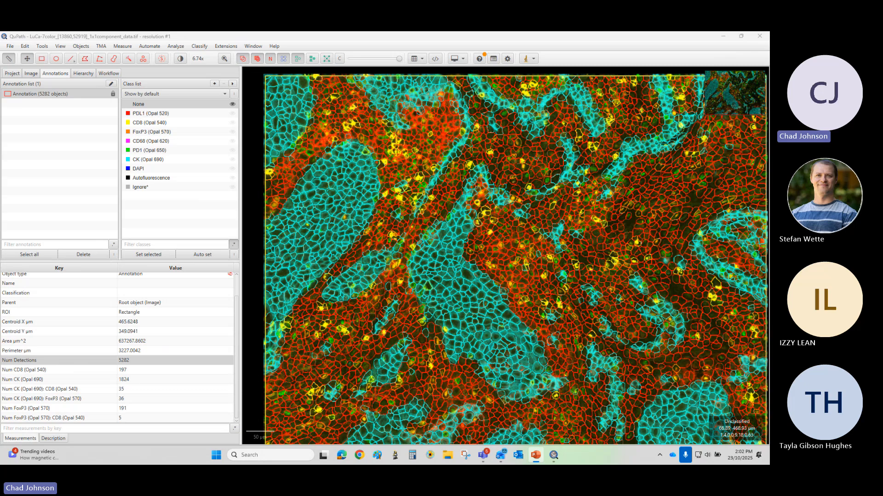
{"action": "scroll", "coordinate": [478, 317], "scroll_direction": "down", "scroll_amount": 2}
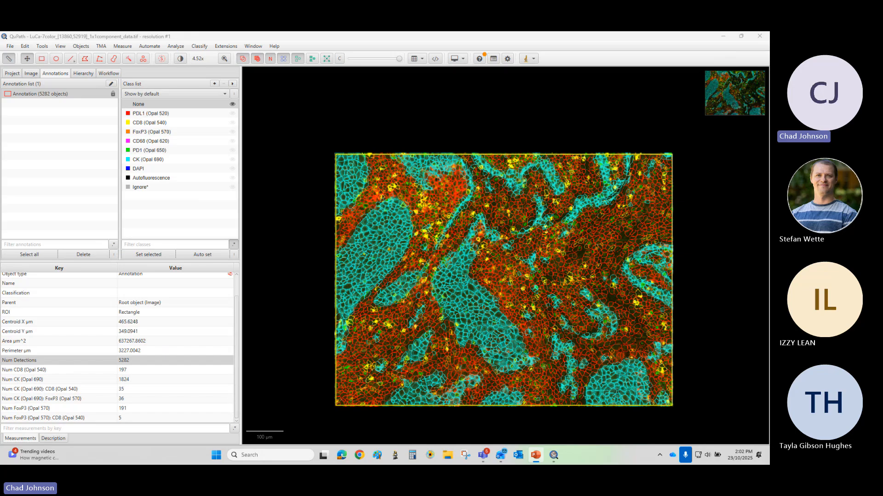
Step: Check the classification choices for creating a training image, cancel it, and select the first 1x1 component image in the project
{"action": "left_click", "coordinate": [11, 73]}
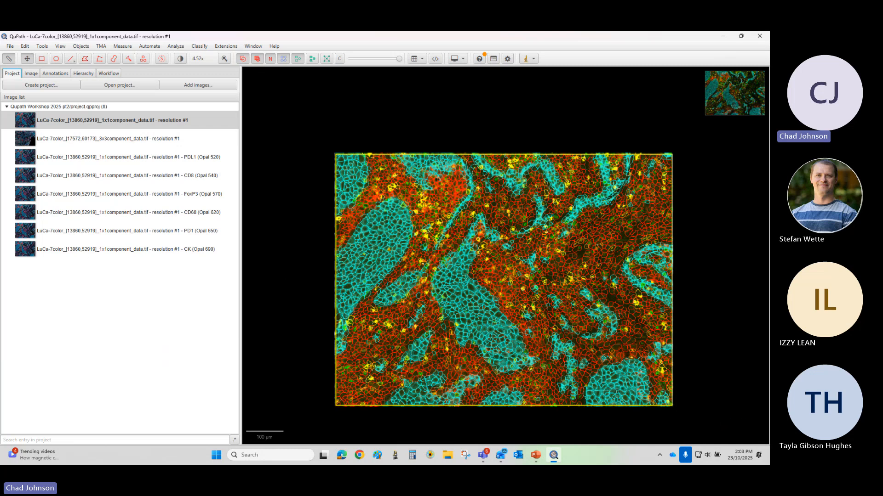
{"action": "left_click", "coordinate": [201, 46]}
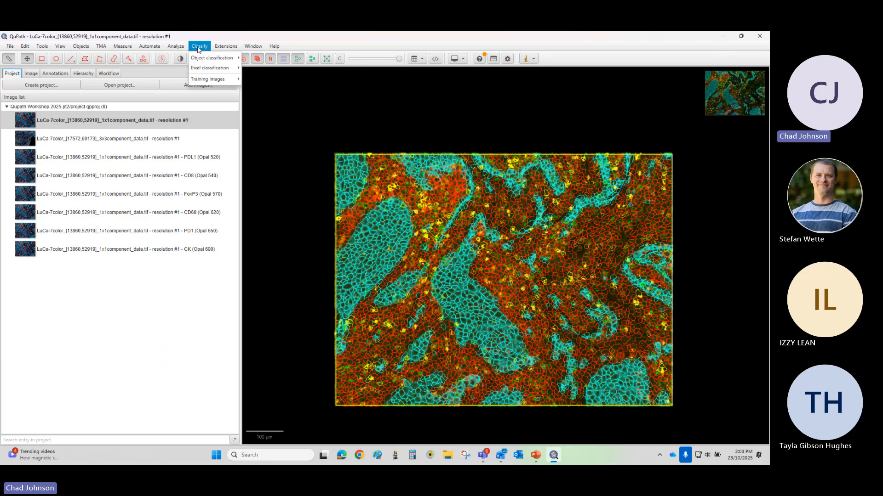
{"action": "mouse_move", "coordinate": [202, 79]}
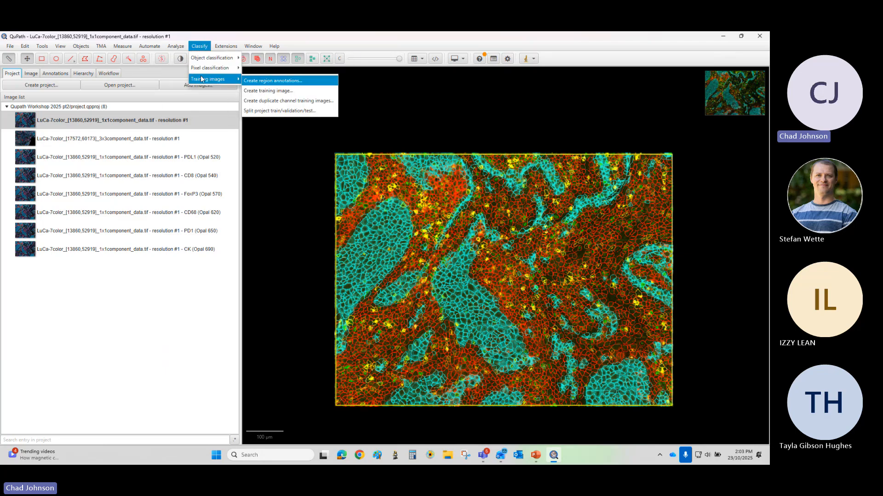
{"action": "left_click", "coordinate": [269, 91]}
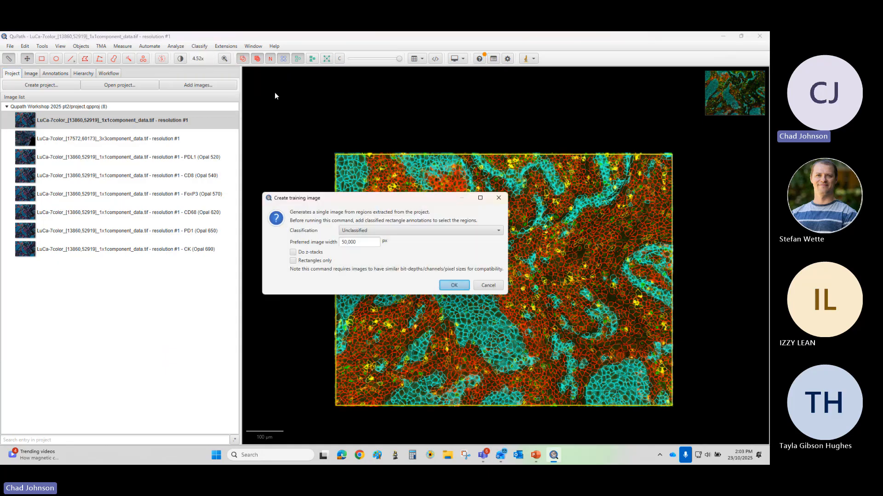
{"action": "left_click", "coordinate": [374, 231]}
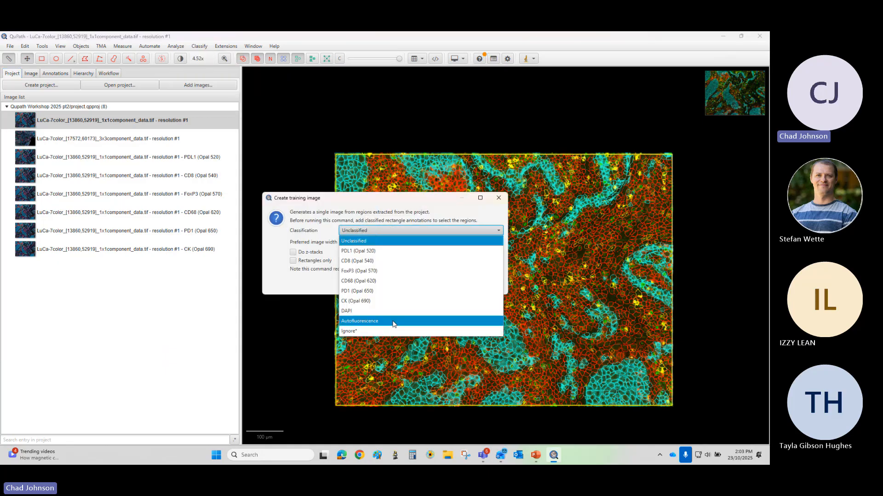
{"action": "left_click", "coordinate": [372, 202]}
{"action": "left_click", "coordinate": [498, 197]}
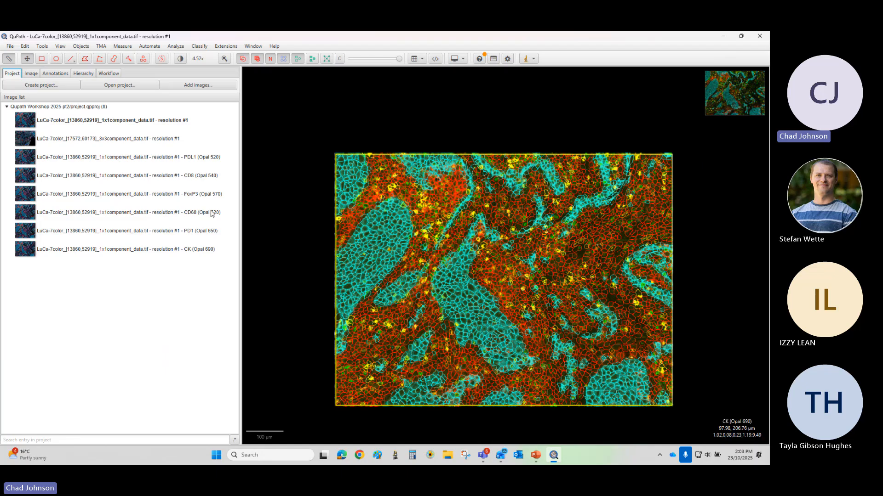
{"action": "left_click", "coordinate": [161, 123]}
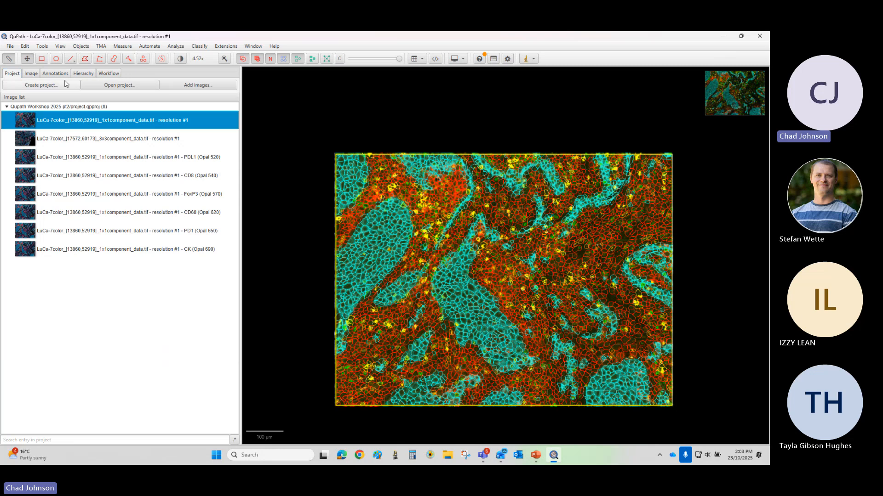
Step: Delete the whole-image annotation together with all the detected cells inside it
{"action": "left_click", "coordinate": [31, 74]}
{"action": "left_click", "coordinate": [12, 74]}
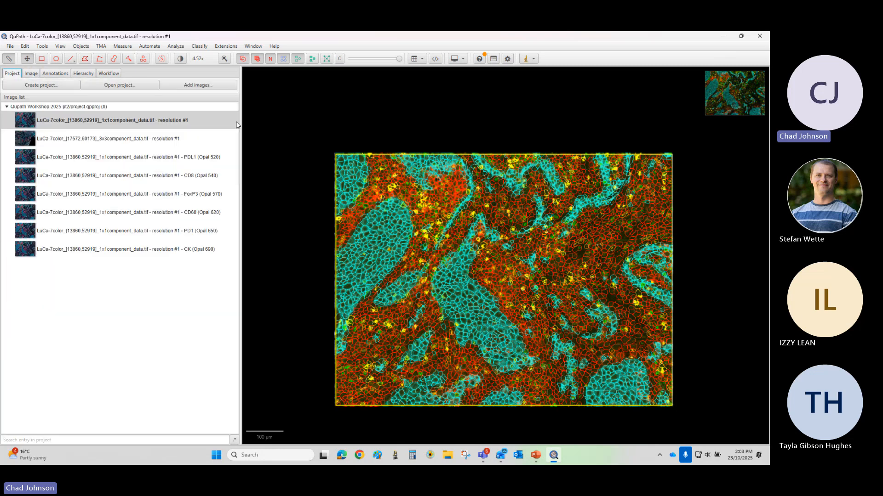
{"action": "left_click", "coordinate": [31, 74]}
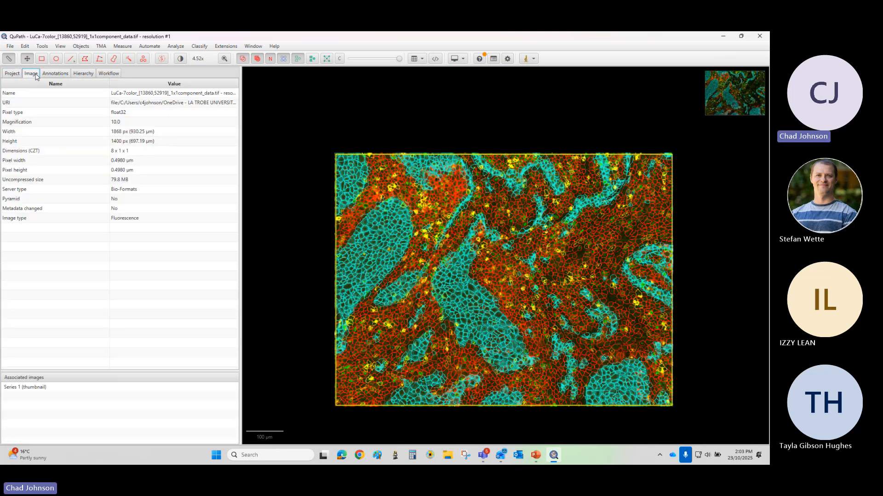
{"action": "left_click", "coordinate": [55, 73]}
{"action": "right_click", "coordinate": [56, 97]}
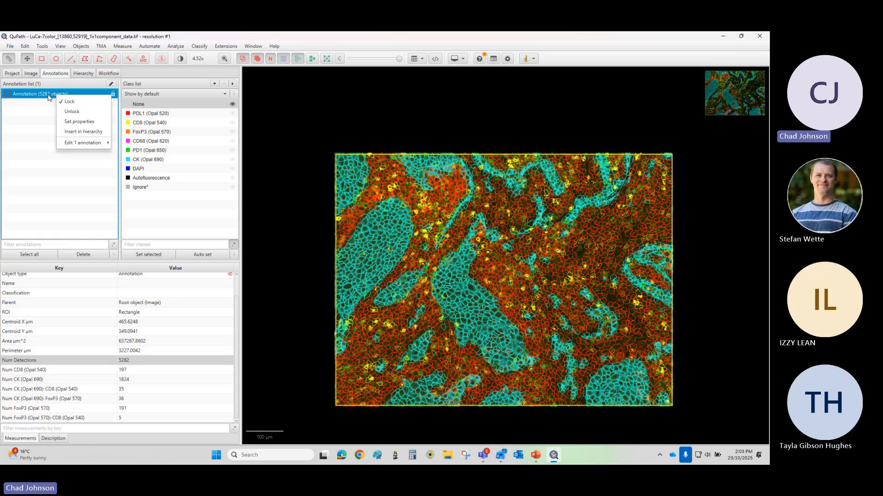
{"action": "left_click", "coordinate": [48, 97]}
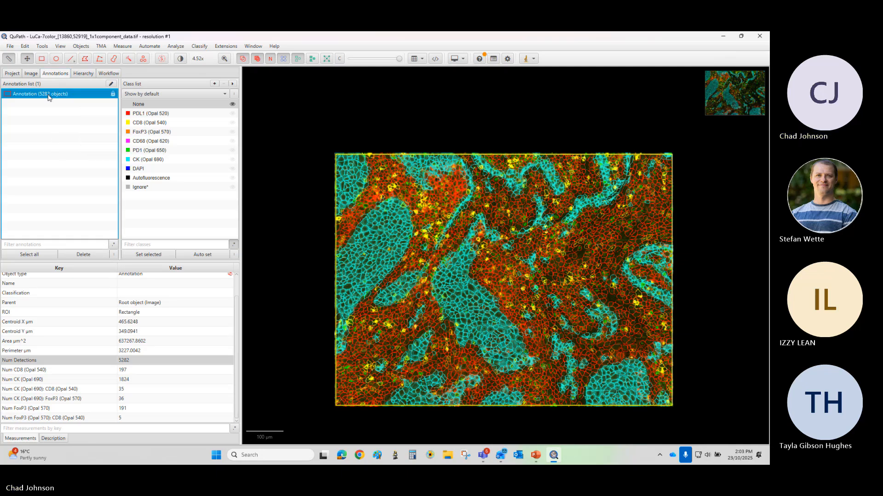
{"action": "right_click", "coordinate": [48, 97]}
{"action": "left_click", "coordinate": [32, 95]}
{"action": "right_click", "coordinate": [32, 96]}
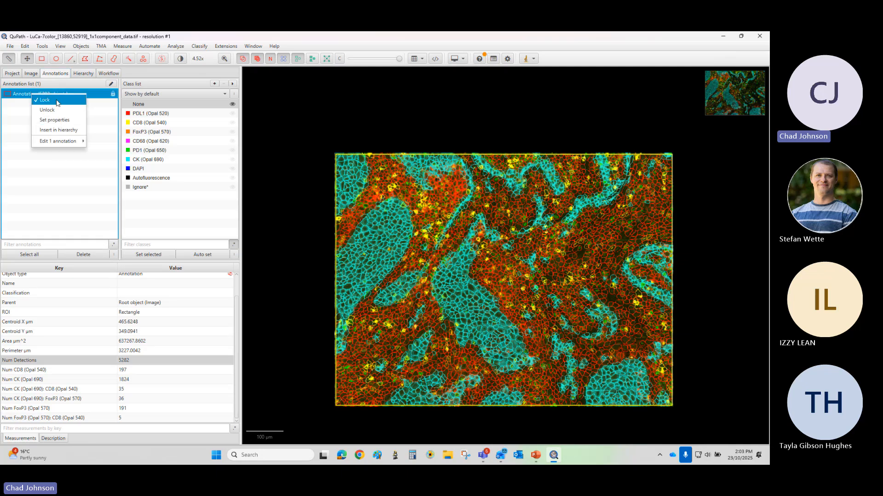
{"action": "left_click", "coordinate": [23, 95]}
{"action": "right_click", "coordinate": [23, 94]}
{"action": "left_click", "coordinate": [24, 95]}
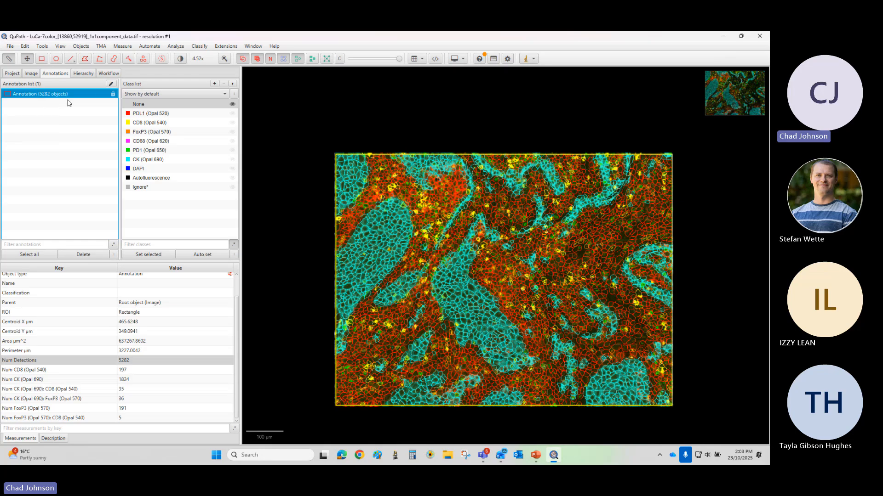
{"action": "key", "text": "Delete"}
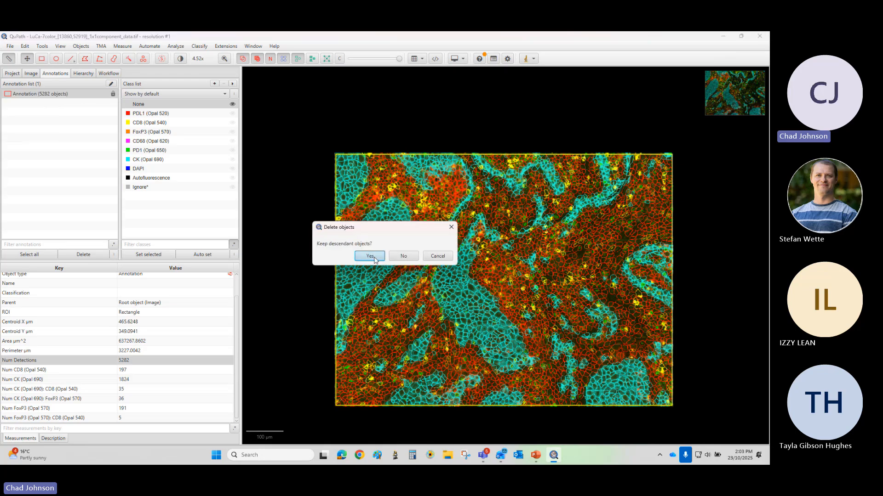
{"action": "left_click", "coordinate": [410, 259]}
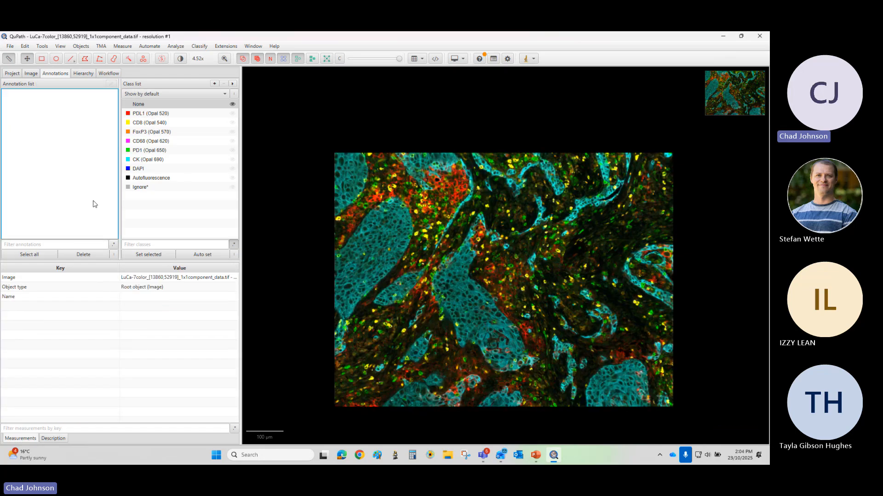
Step: Add a class named Training Data and set its colour to a muted green
{"action": "left_click", "coordinate": [215, 84]}
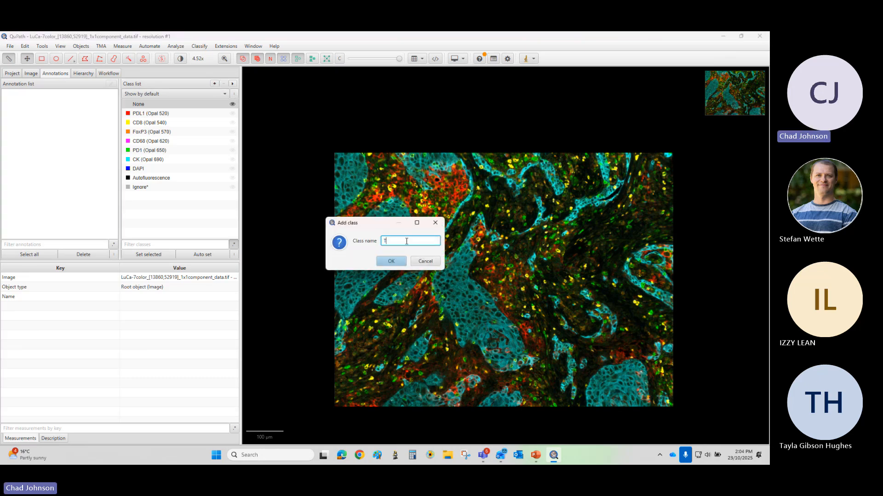
{"action": "type", "text": "Training Data"}
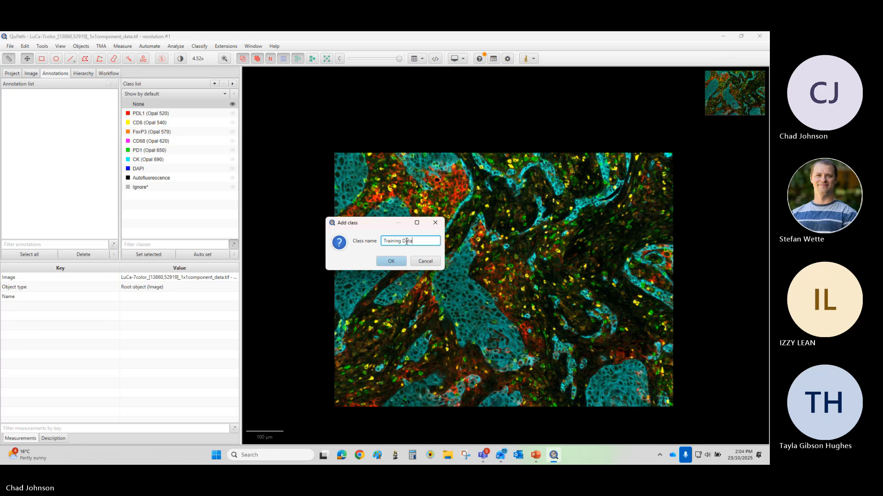
{"action": "left_click", "coordinate": [391, 262]}
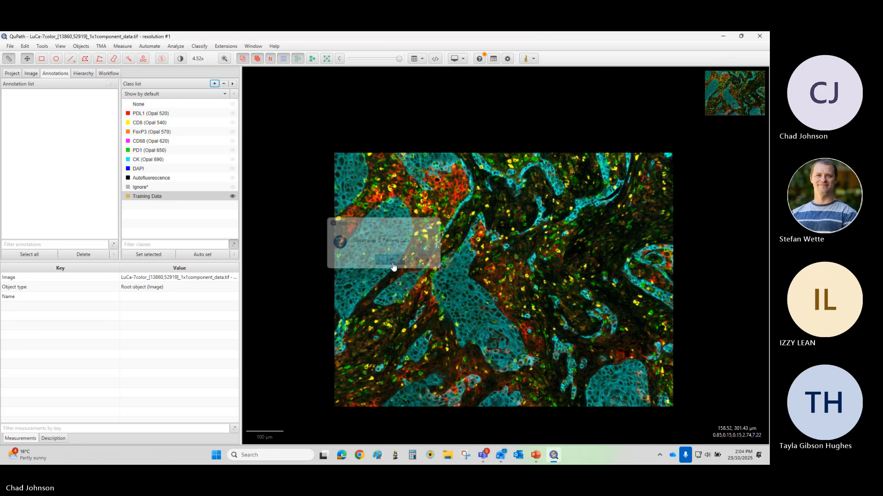
{"action": "left_click", "coordinate": [128, 196]}
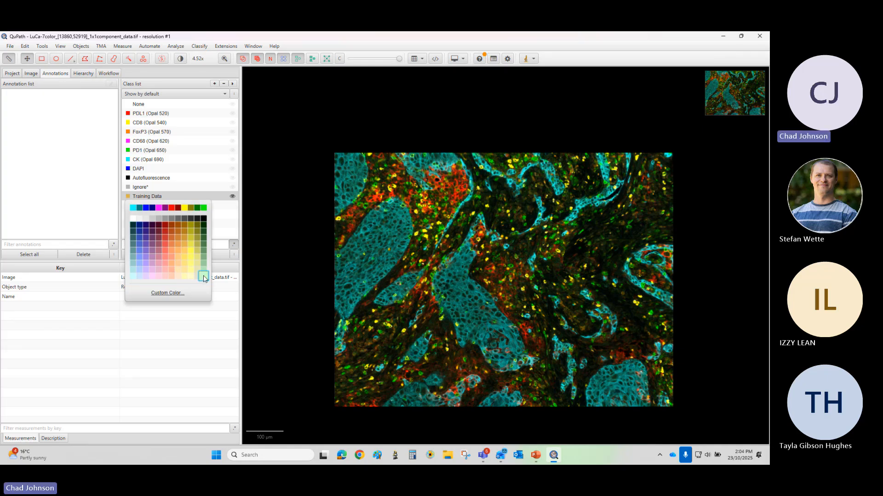
{"action": "left_click", "coordinate": [201, 252]}
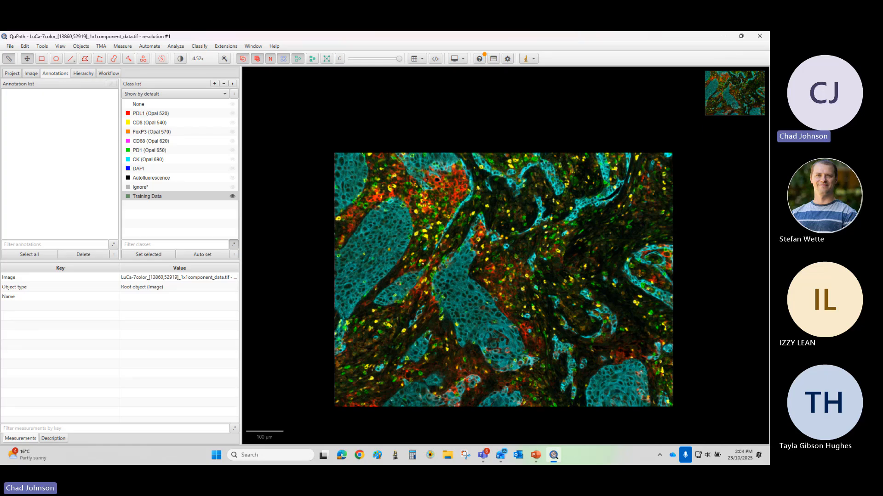
Step: Draw a rectangle annotation of about 16,000 µm² in the image's upper-left area and classify it as Training Data
{"action": "left_click", "coordinate": [42, 59]}
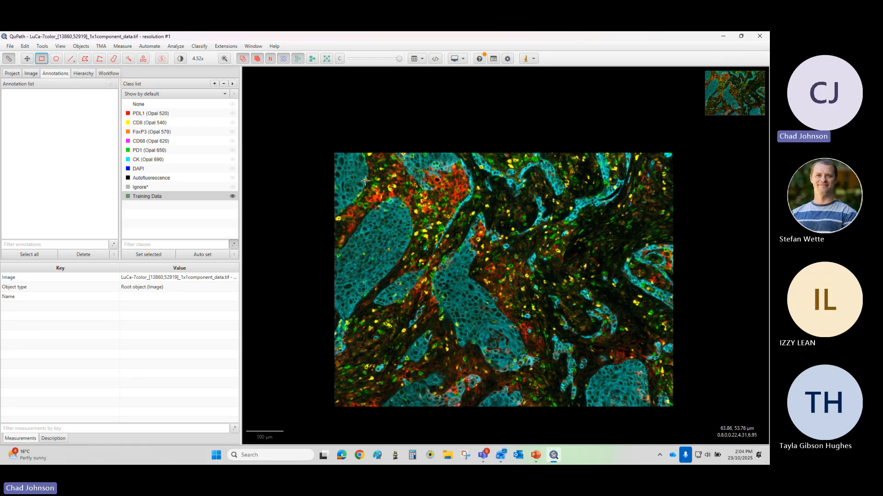
{"action": "mouse_move", "coordinate": [369, 183]}
{"action": "left_mouse_down"}
{"action": "mouse_move", "coordinate": [438, 238]}
{"action": "mouse_move", "coordinate": [424, 240]}
{"action": "mouse_move", "coordinate": [420, 225]}
{"action": "left_mouse_up"}
{"action": "right_click", "coordinate": [404, 212]}
{"action": "mouse_move", "coordinate": [435, 228]}
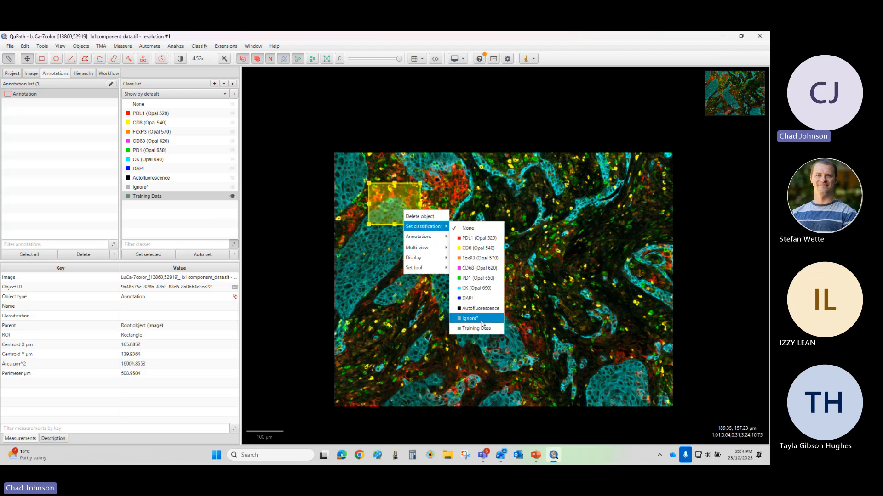
{"action": "left_click", "coordinate": [478, 328]}
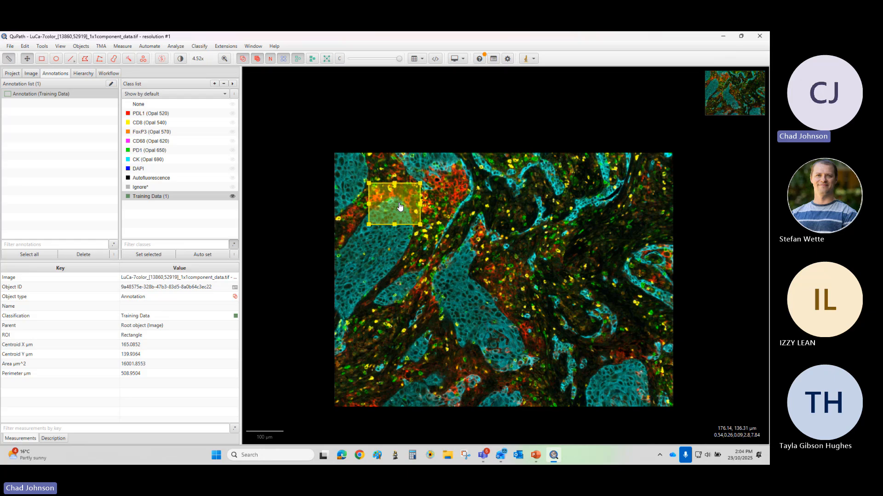
Step: Draw a second rectangle annotation of about 35,500 µm² in the image's upper-right area and classify it as Training Data
{"action": "key", "text": "r"}
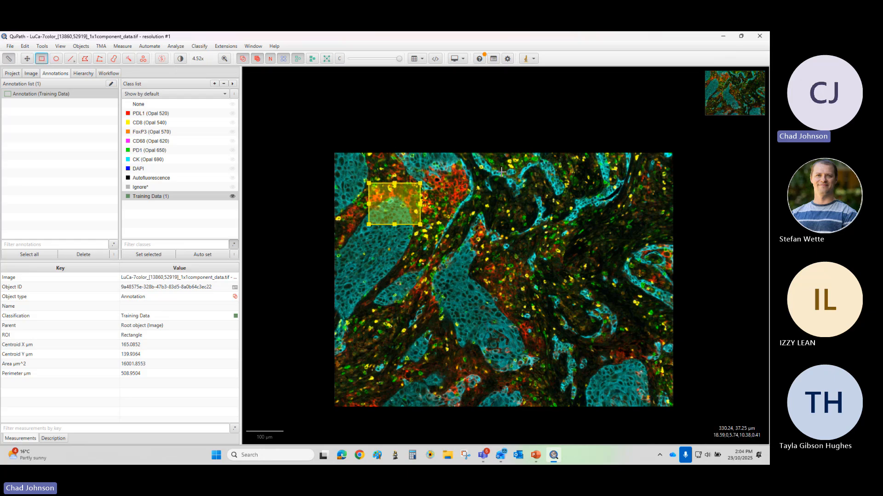
{"action": "left_click_drag", "start_coordinate": [529, 182], "coordinate": [615, 237]}
{"action": "right_click", "coordinate": [567, 210]}
{"action": "mouse_move", "coordinate": [589, 225]}
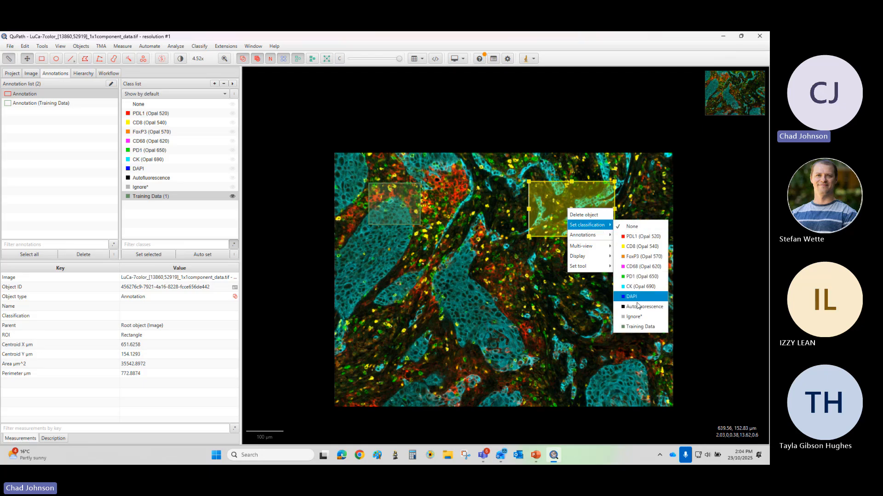
{"action": "left_click", "coordinate": [639, 327]}
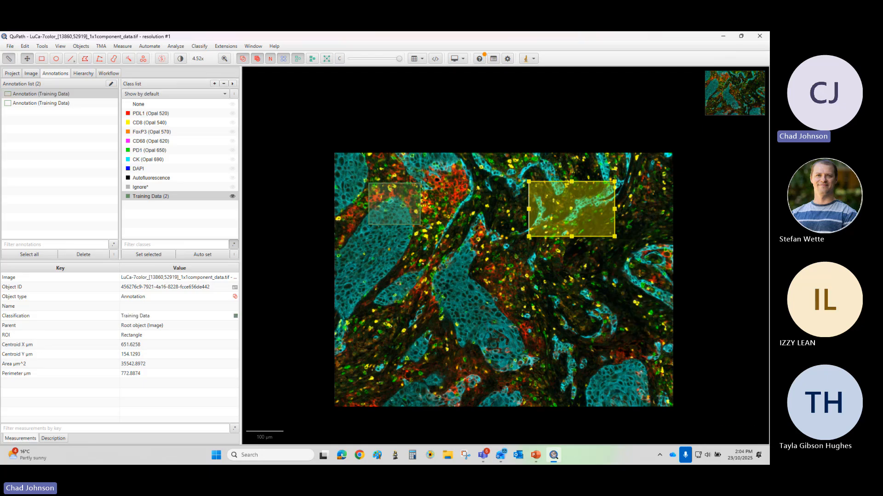
Step: Delete both hand-drawn Training Data rectangle annotations
{"action": "left_click", "coordinate": [145, 197]}
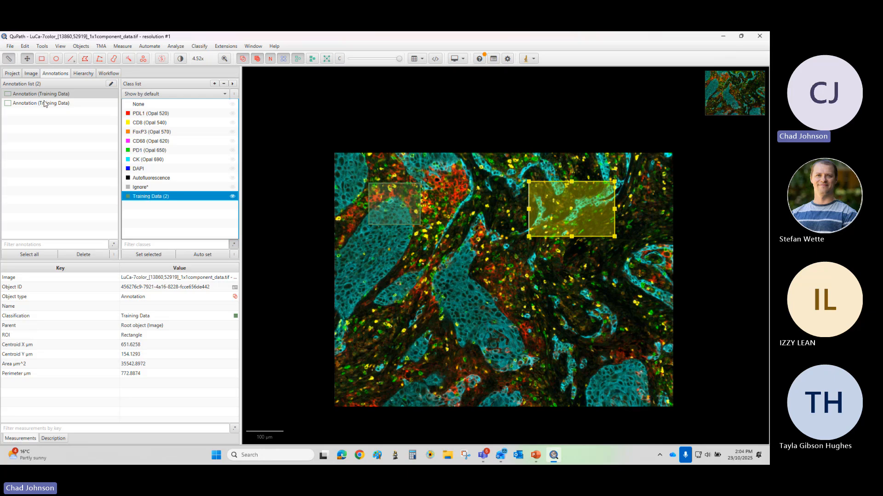
{"action": "left_click", "coordinate": [78, 95]}
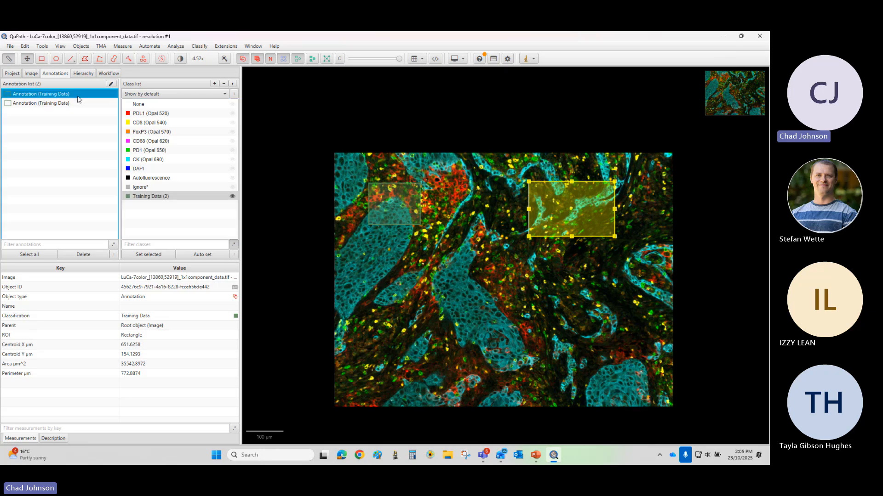
{"action": "key", "text": "Delete"}
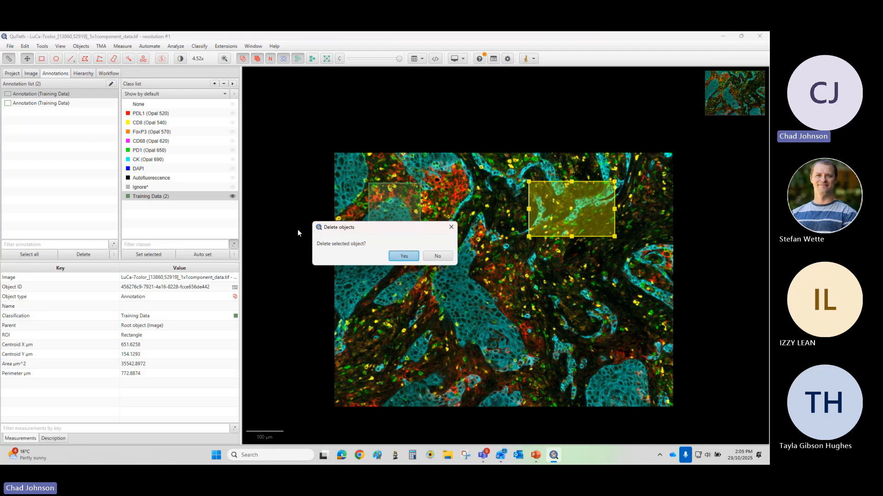
{"action": "key", "text": "Return"}
{"action": "left_click", "coordinate": [64, 94]}
{"action": "key", "text": "Delete"}
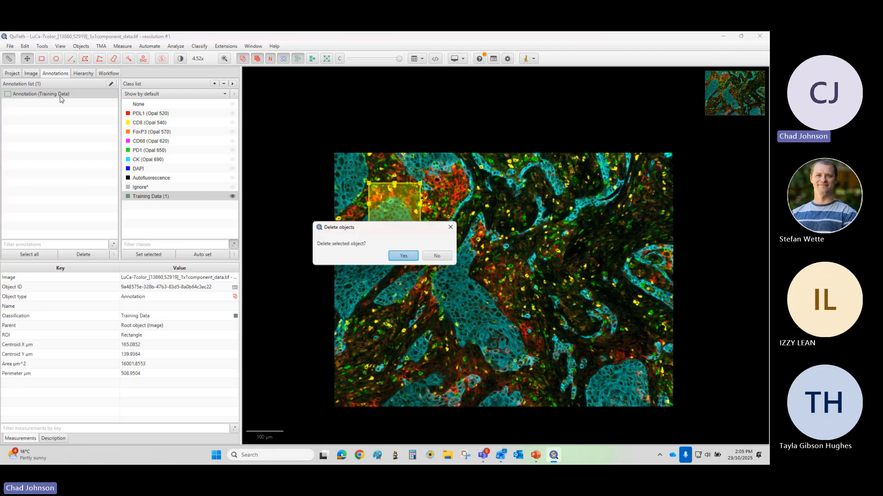
{"action": "left_click", "coordinate": [403, 256]}
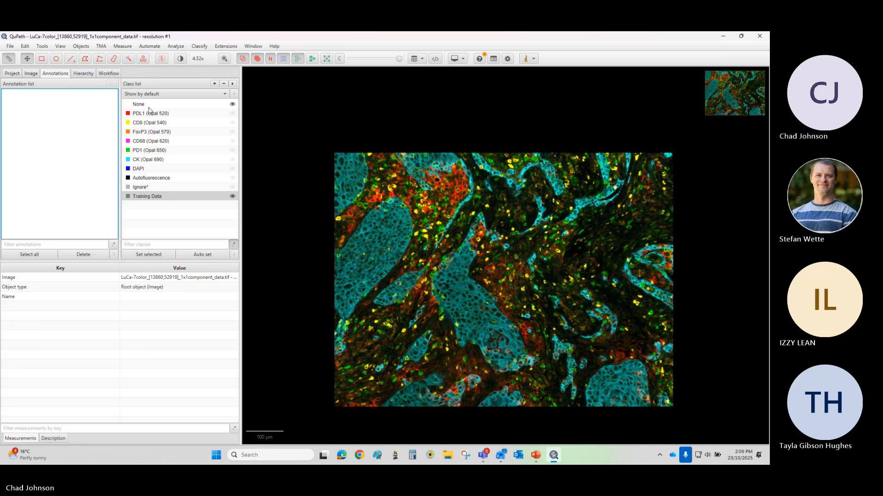
Step: Start creating region annotations for training images and set the region width and height to 200 µm
{"action": "left_click", "coordinate": [206, 47]}
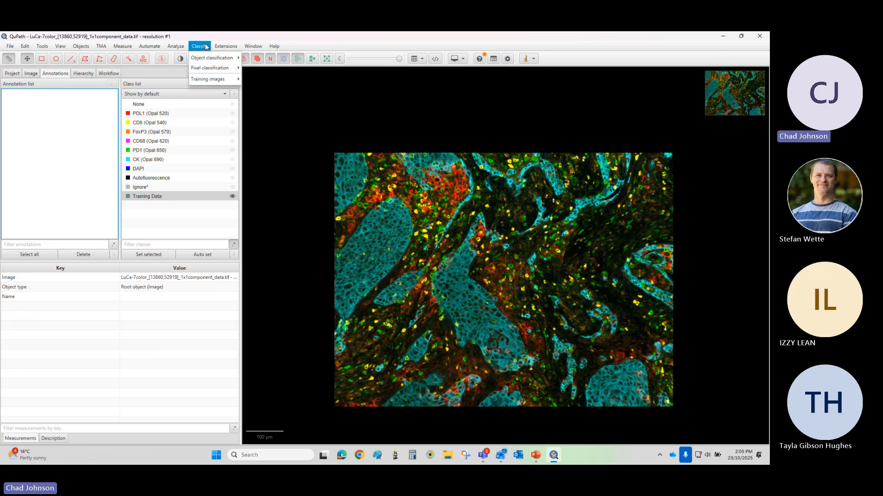
{"action": "mouse_move", "coordinate": [213, 80]}
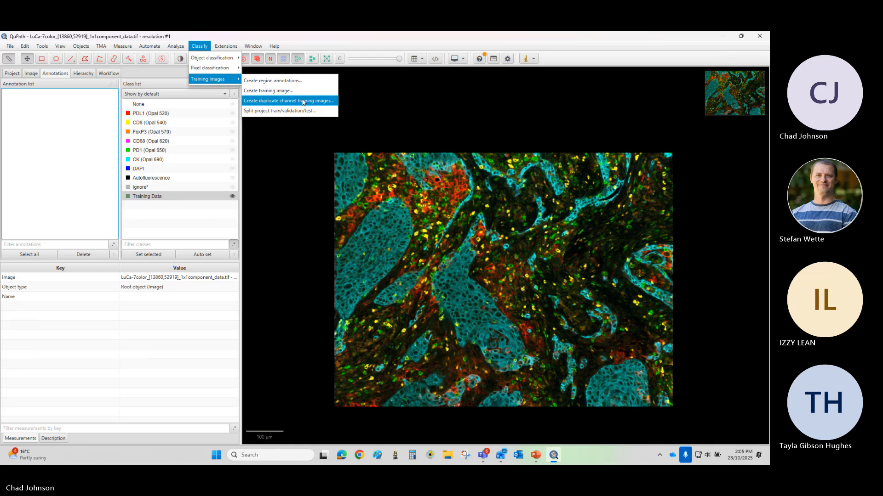
{"action": "left_click", "coordinate": [272, 82]}
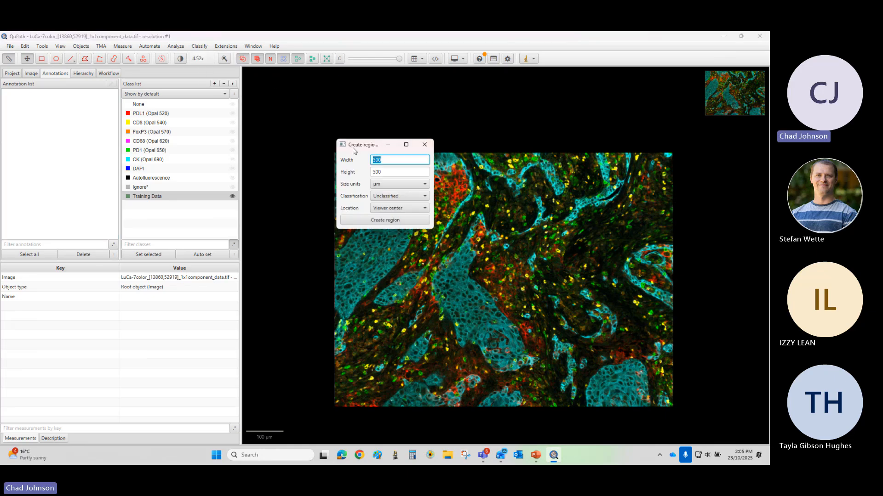
{"action": "left_click_drag", "start_coordinate": [362, 147], "coordinate": [251, 207]}
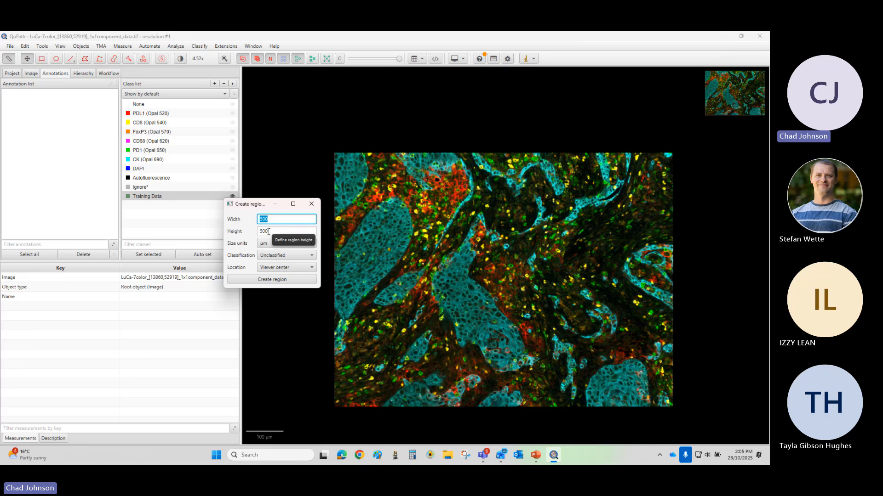
{"action": "type", "text": "200"}
{"action": "key", "text": "Tab"}
{"action": "type", "text": "200"}
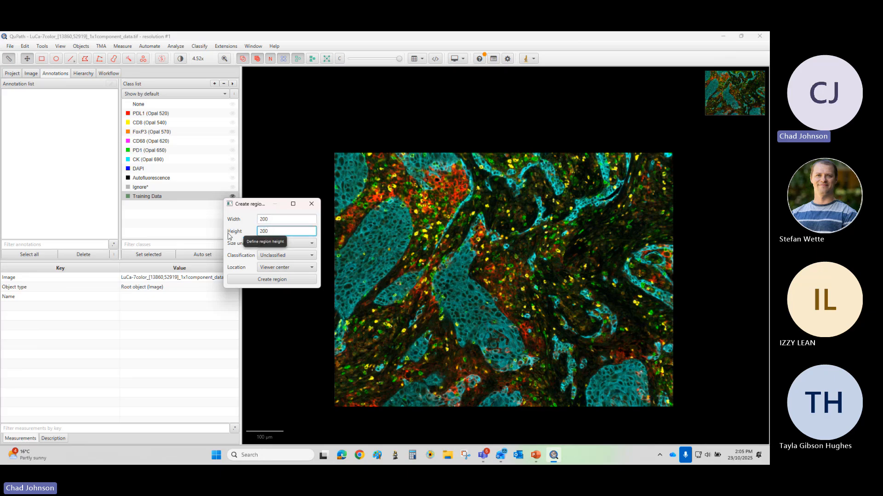
Step: Set the new regions' classification to Training Data and their location to Random
{"action": "left_click", "coordinate": [282, 255]}
{"action": "scroll", "coordinate": [276, 348], "scroll_direction": "down", "scroll_amount": 1}
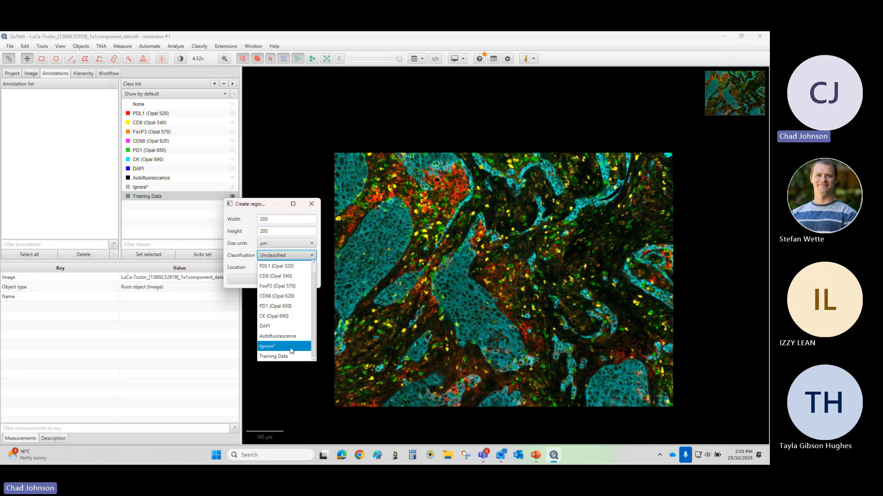
{"action": "left_click", "coordinate": [266, 357]}
{"action": "left_click", "coordinate": [276, 270]}
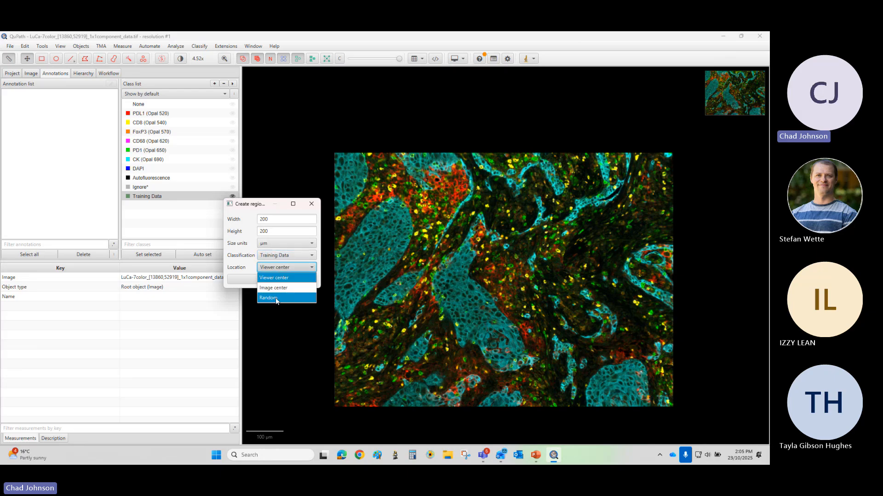
{"action": "left_click", "coordinate": [274, 300]}
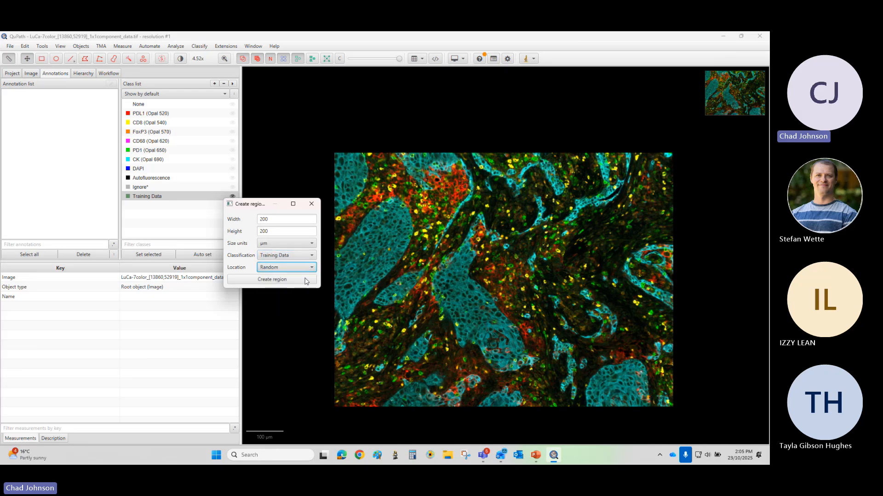
Step: Create five randomly placed Training Data regions on the image
{"action": "left_click", "coordinate": [276, 280]}
{"action": "left_click", "coordinate": [276, 280]}
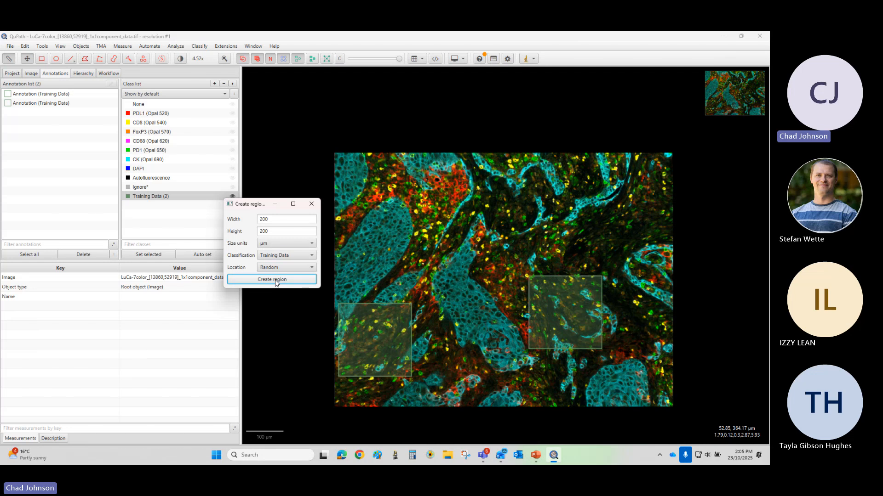
{"action": "left_click", "coordinate": [276, 281]}
{"action": "left_click", "coordinate": [276, 280]}
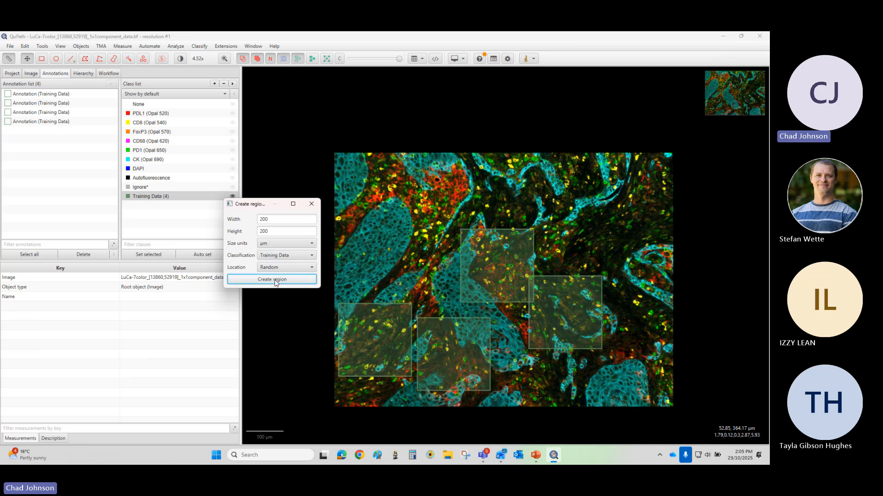
{"action": "left_click", "coordinate": [275, 280]}
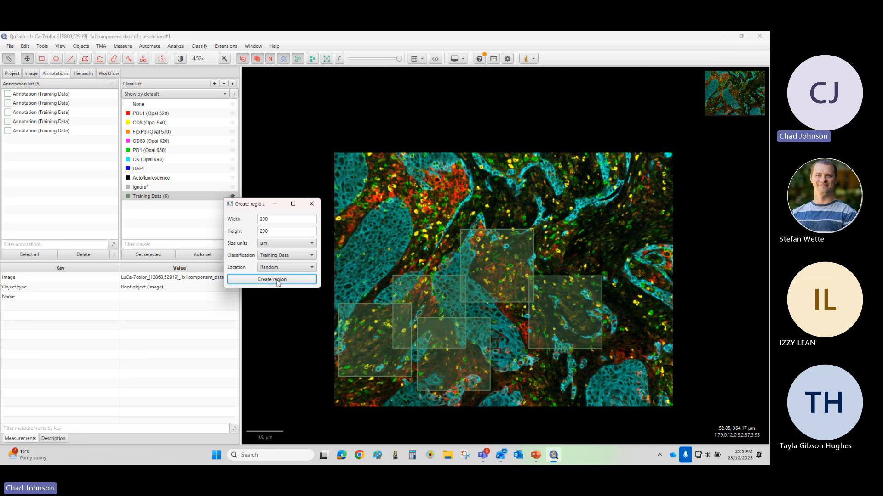
Step: Start creating a training image from the project's annotated regions and set its classification to Training Data
{"action": "left_click", "coordinate": [311, 204]}
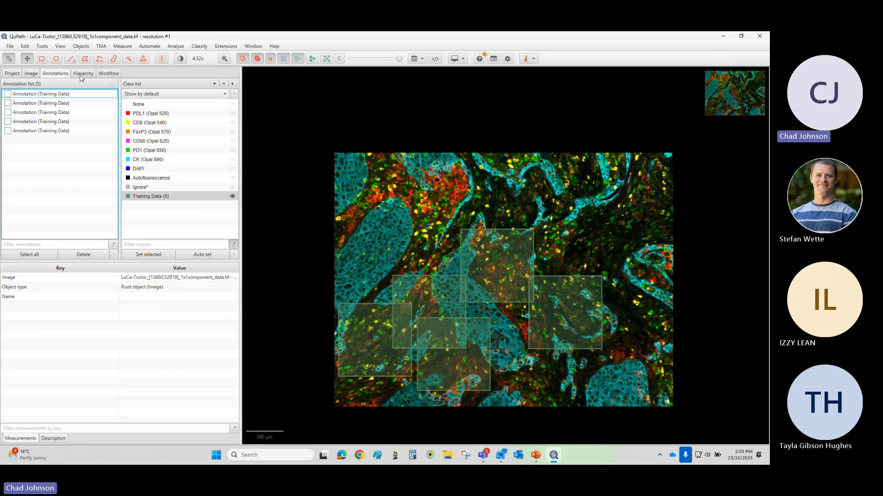
{"action": "left_click", "coordinate": [11, 73]}
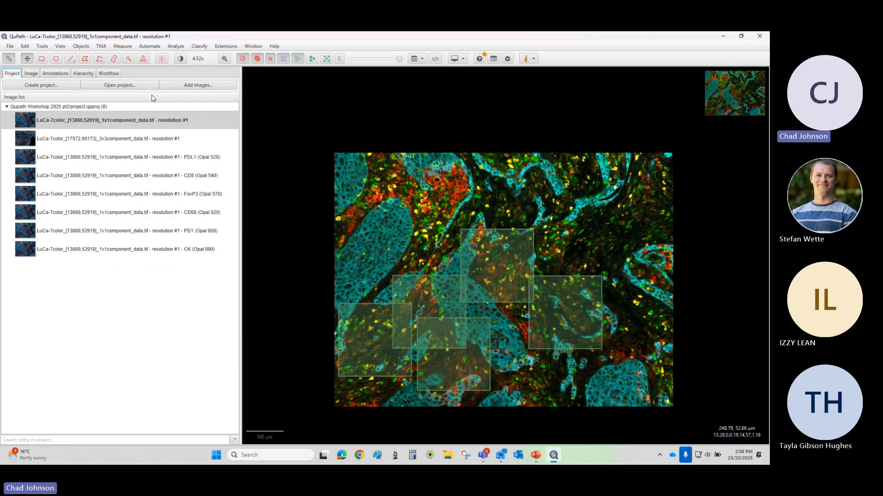
{"action": "left_click", "coordinate": [204, 49]}
{"action": "mouse_move", "coordinate": [206, 80]}
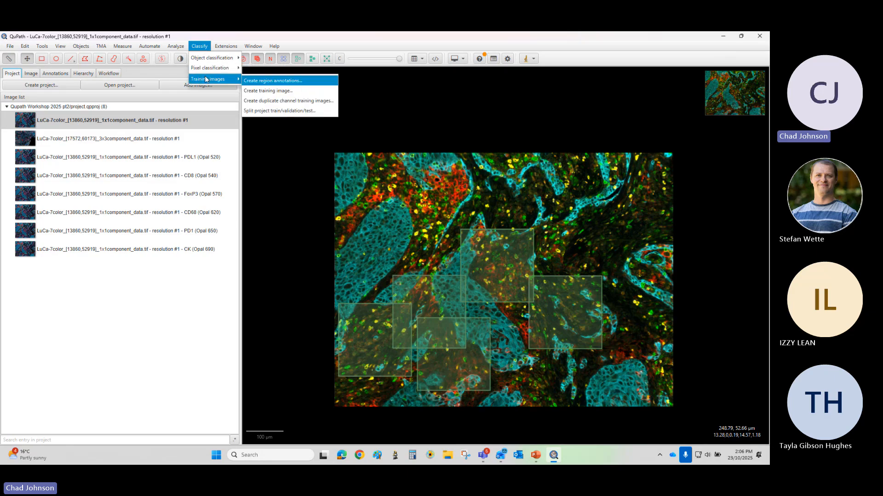
{"action": "left_click", "coordinate": [258, 91]}
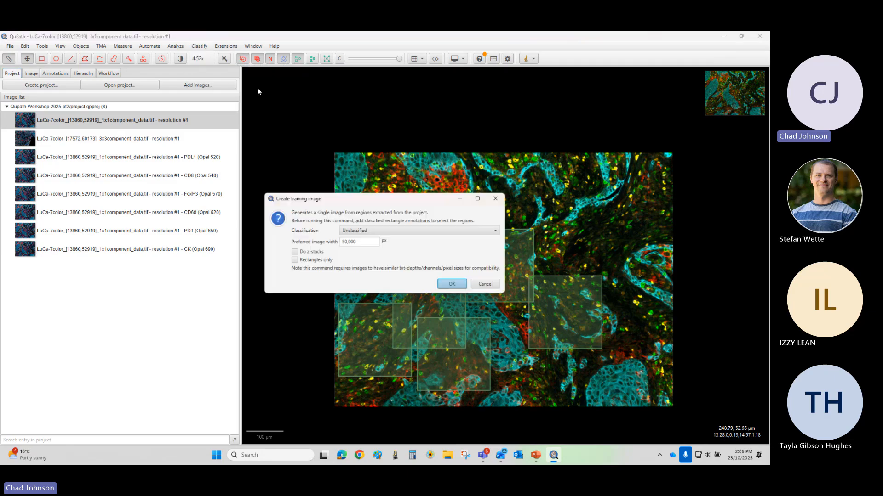
{"action": "left_click_drag", "start_coordinate": [344, 202], "coordinate": [206, 170]}
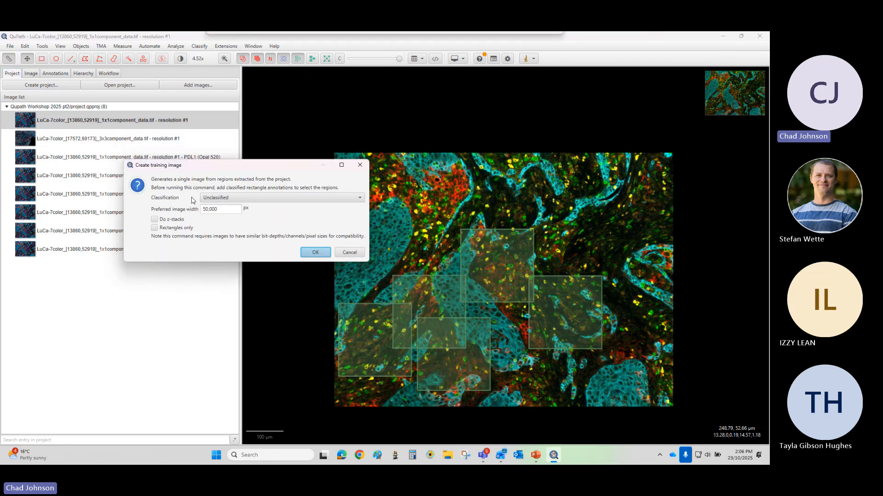
{"action": "left_click", "coordinate": [237, 201]}
{"action": "scroll", "coordinate": [244, 280], "scroll_direction": "down", "scroll_amount": 1}
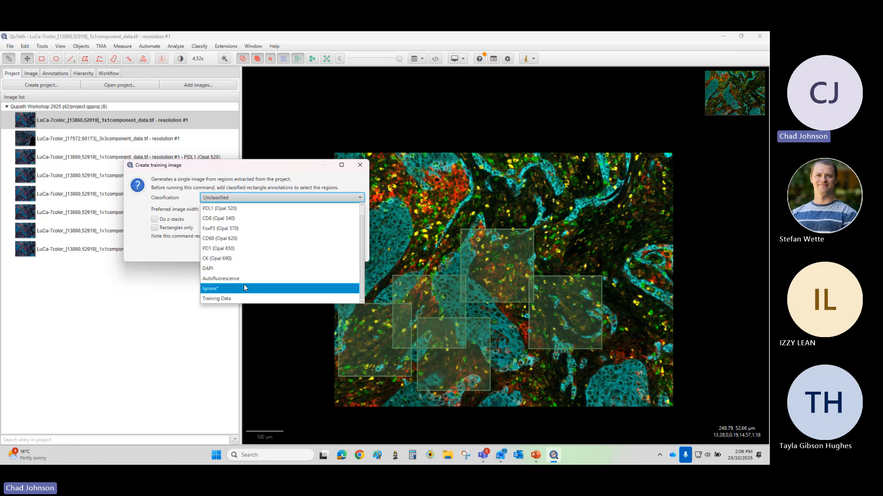
{"action": "left_click", "coordinate": [222, 300]}
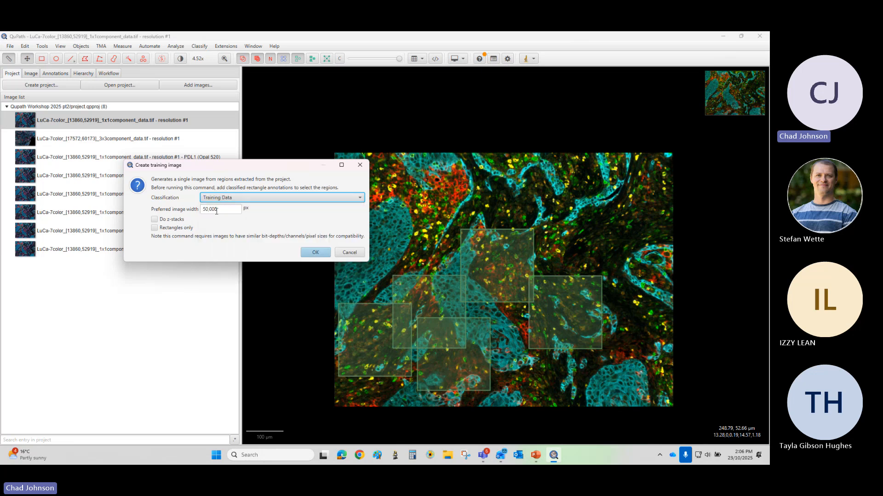
Step: Set the preferred image width to 4000 px and try to generate the training image
{"action": "key", "text": "Tab"}
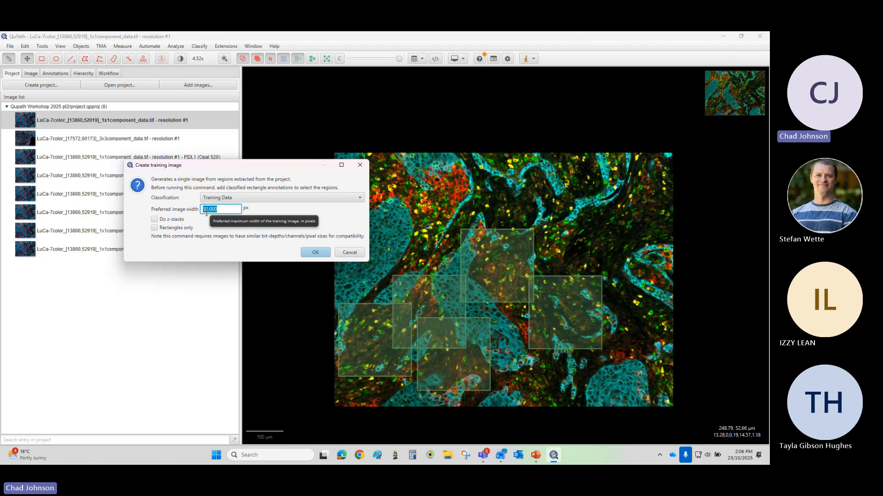
{"action": "type", "text": "20"}
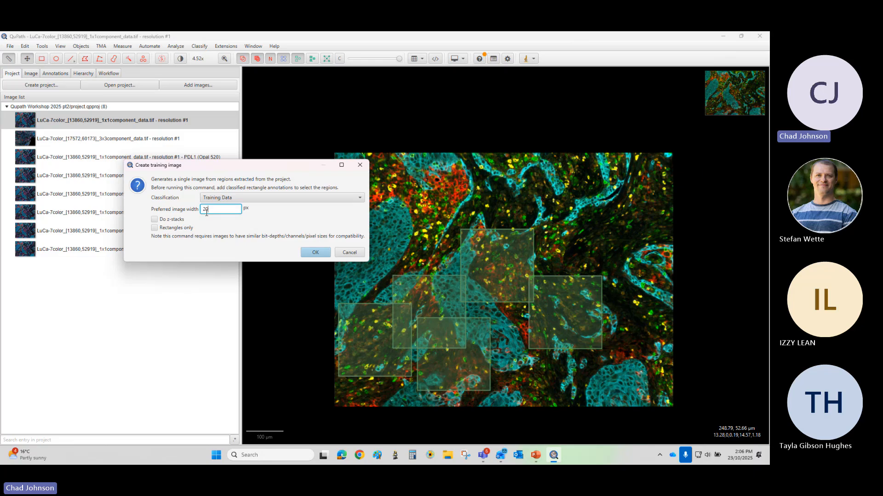
{"action": "type", "text": "4000"}
{"action": "left_click", "coordinate": [317, 252]}
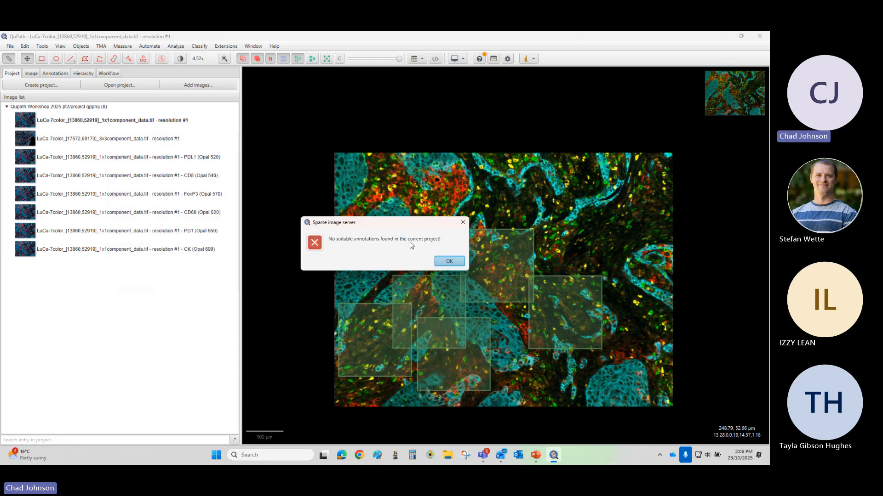
{"action": "left_click", "coordinate": [449, 261]}
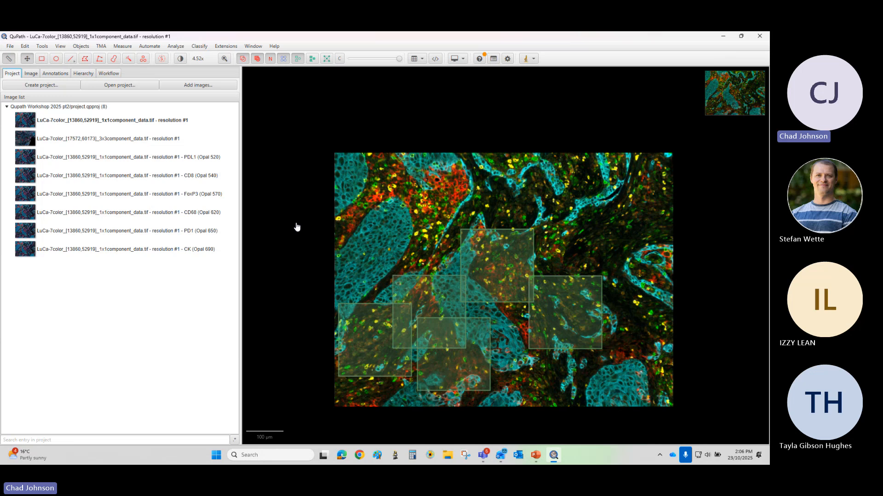
Step: Open the [17572,60173] 3x3 component image, and return to the original [13860,52919] 1x1 component image
{"action": "left_click", "coordinate": [96, 140]}
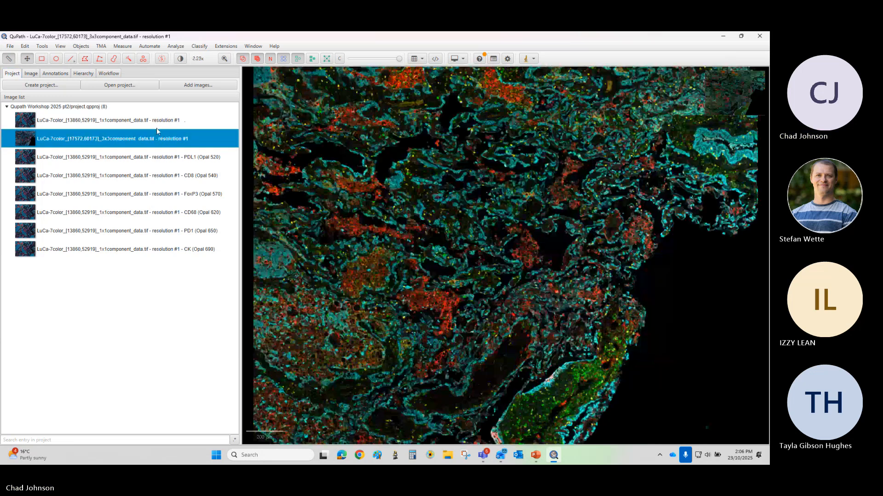
{"action": "double_click", "coordinate": [156, 127]}
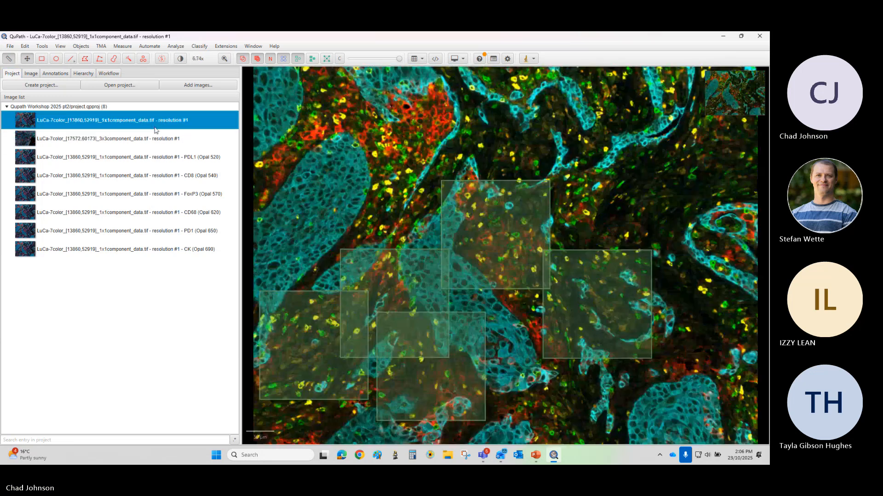
Step: Create the training image from the Training Data regions with a 4000 px preferred width, and set its image type to Fluorescence
{"action": "left_click", "coordinate": [199, 46]}
{"action": "mouse_move", "coordinate": [214, 80]}
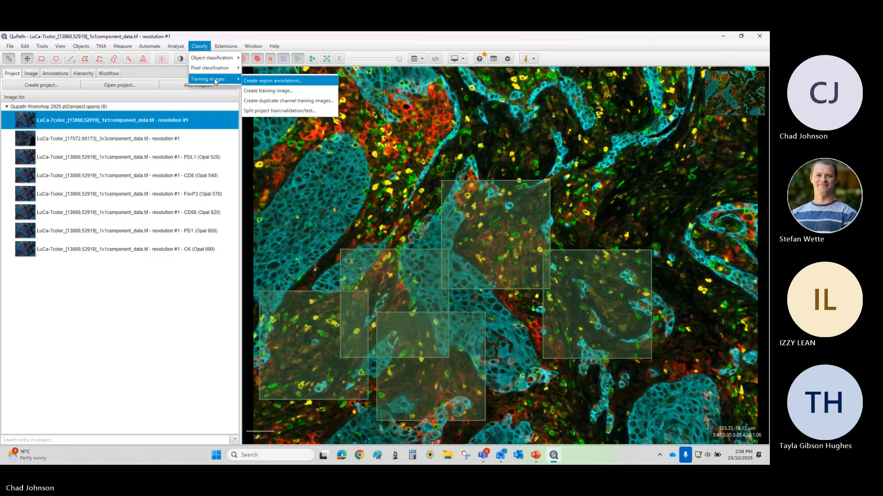
{"action": "left_click", "coordinate": [265, 91]}
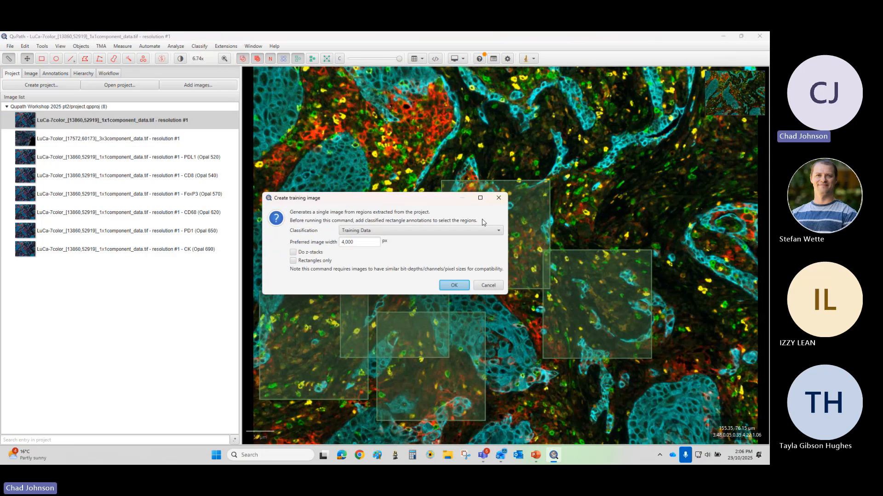
{"action": "left_click", "coordinate": [454, 285]}
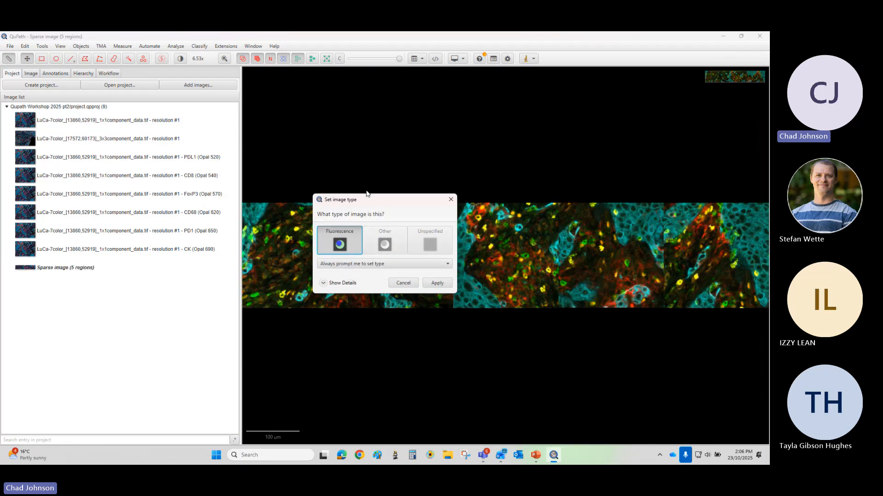
{"action": "left_click_drag", "start_coordinate": [370, 204], "coordinate": [411, 102]}
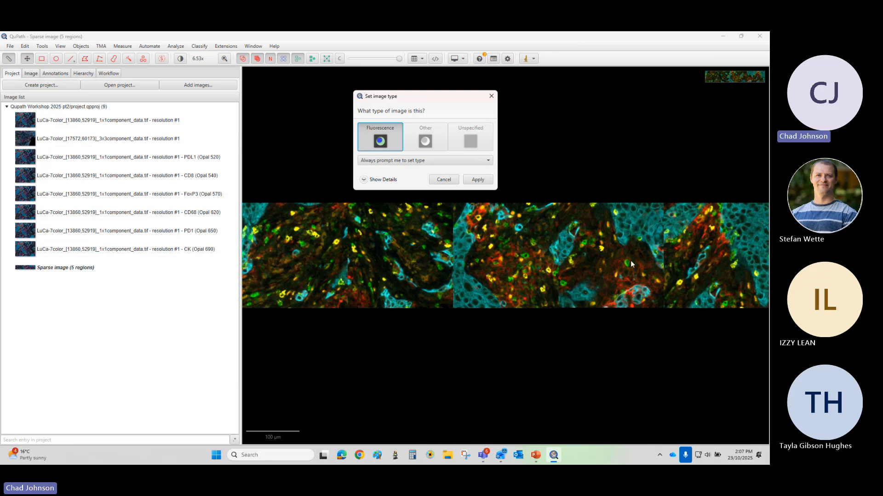
{"action": "left_click", "coordinate": [477, 180]}
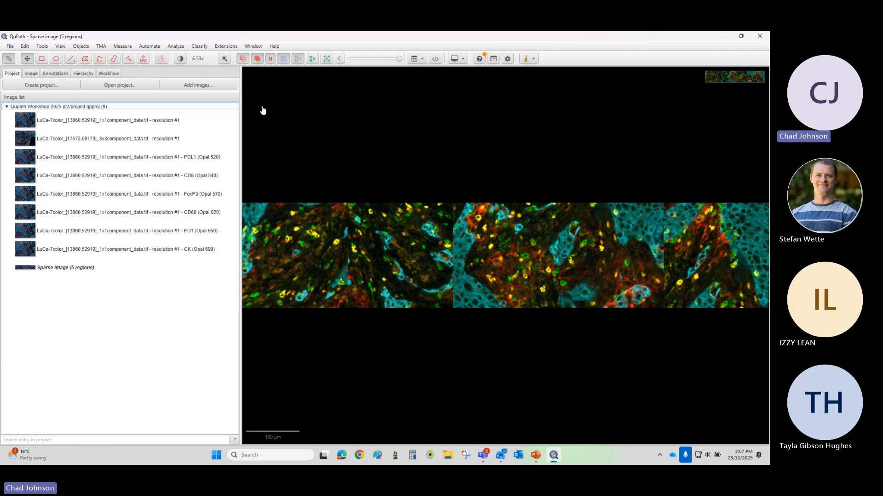
Step: Draw a rectangle annotation over the central part of the sparse training image, covering nearly its full height
{"action": "left_click", "coordinate": [177, 46]}
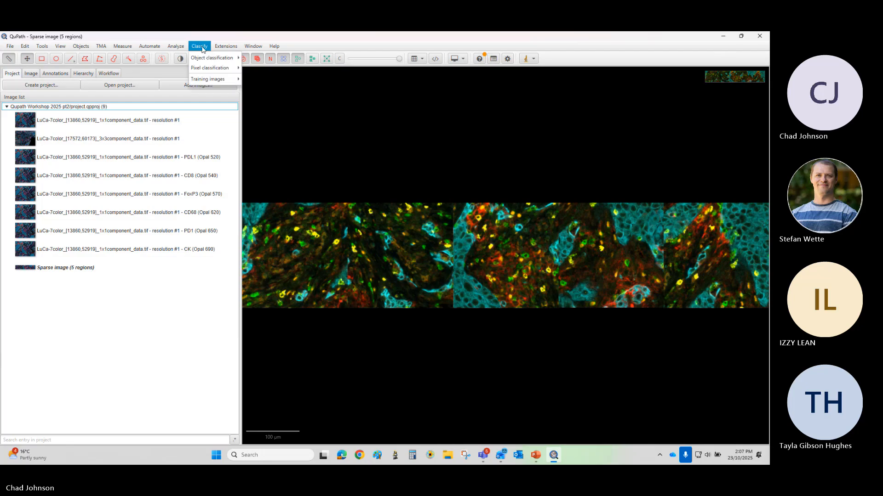
{"action": "left_click", "coordinate": [179, 46]}
{"action": "left_click", "coordinate": [43, 59]}
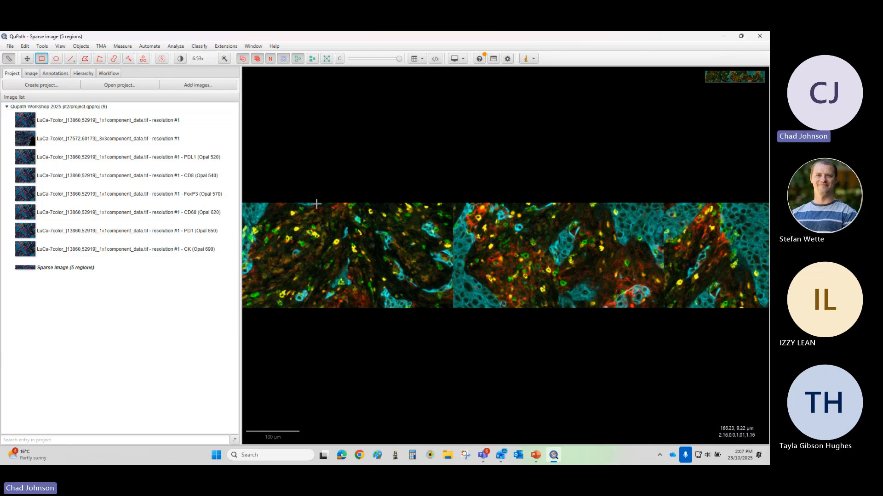
{"action": "left_click_drag", "start_coordinate": [584, 302], "coordinate": [321, 202]}
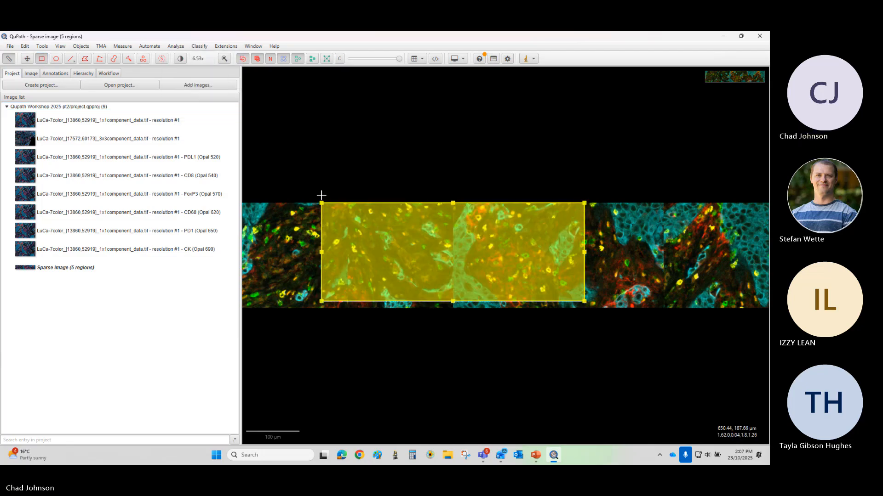
Step: Show the DAPI channel in the brightness and contrast settings, keeping the annotated area in view
{"action": "left_click", "coordinate": [180, 58]}
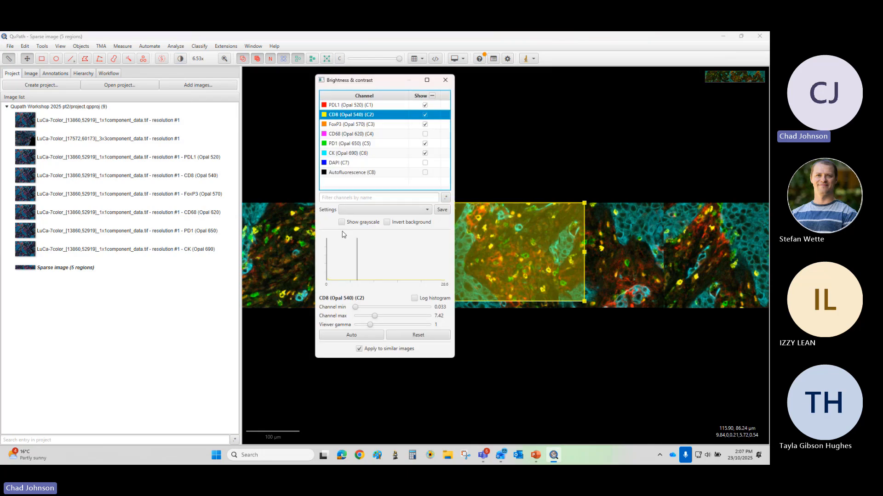
{"action": "left_click", "coordinate": [425, 164]}
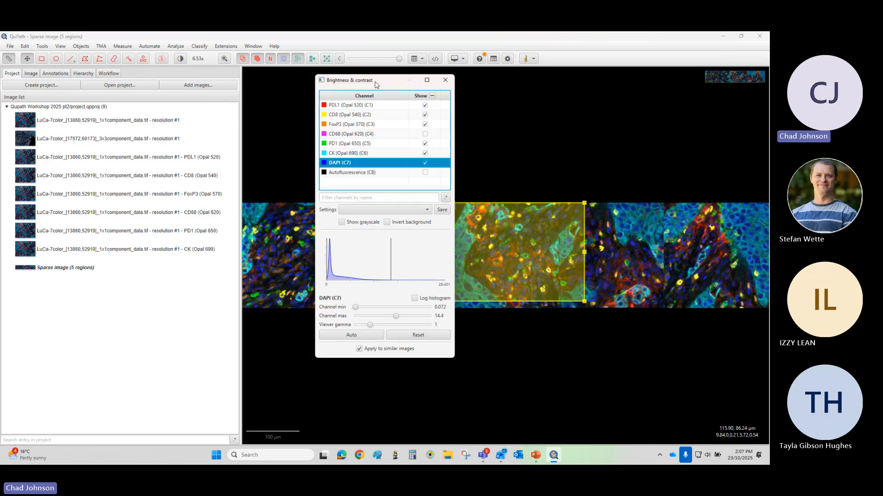
{"action": "left_click_drag", "start_coordinate": [368, 80], "coordinate": [122, 179]}
Step: Bring up the analysis commands for the rectangle annotation on the sparse training image
{"action": "left_click", "coordinate": [199, 46]}
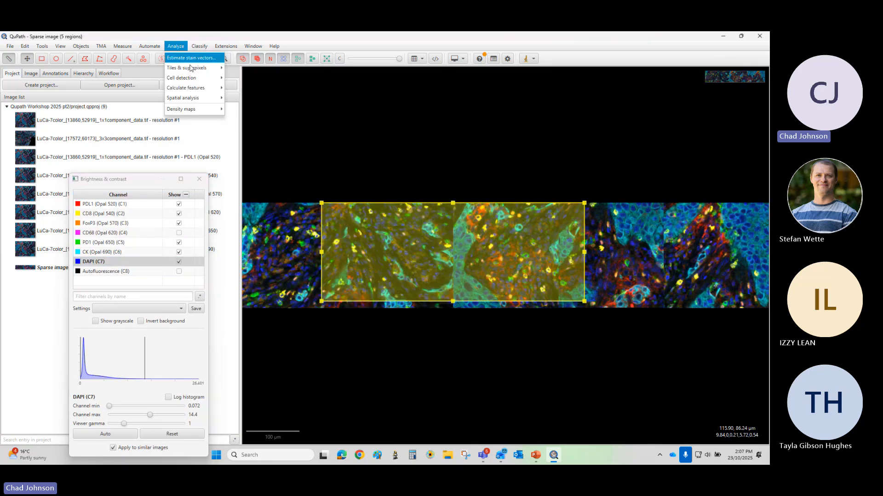
{"action": "mouse_move", "coordinate": [180, 48]}
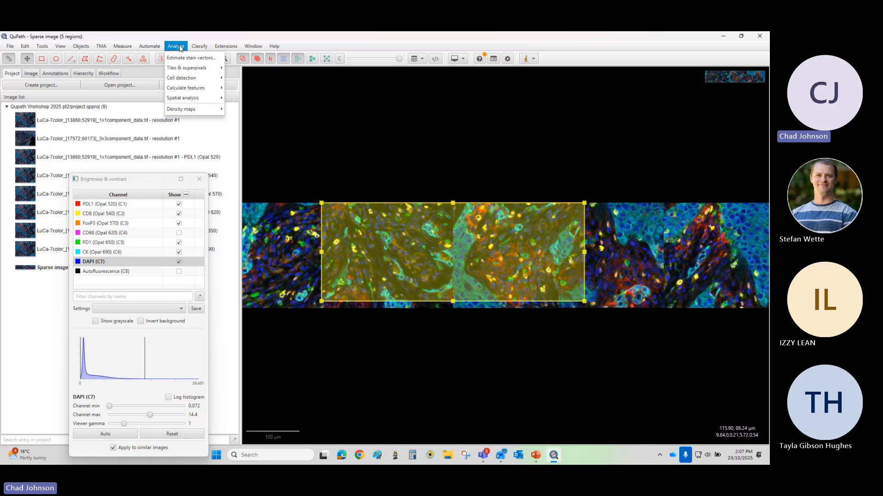
{"action": "mouse_move", "coordinate": [225, 46]}
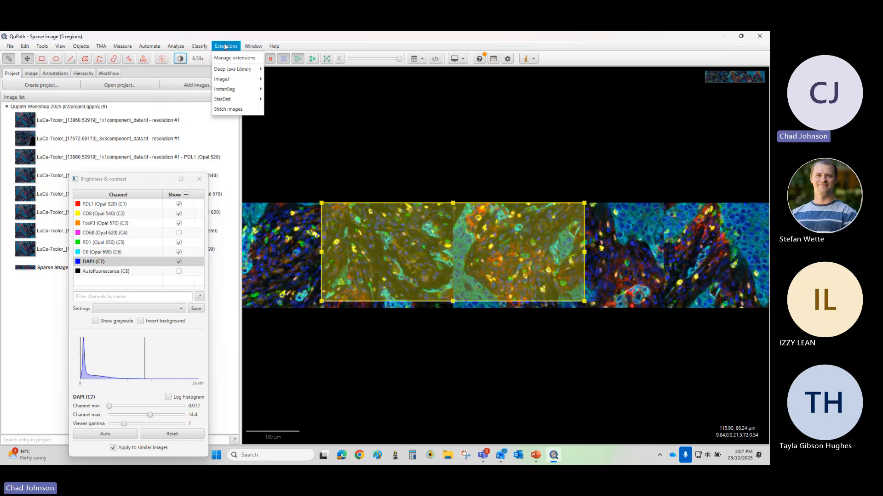
{"action": "left_click", "coordinate": [219, 49]}
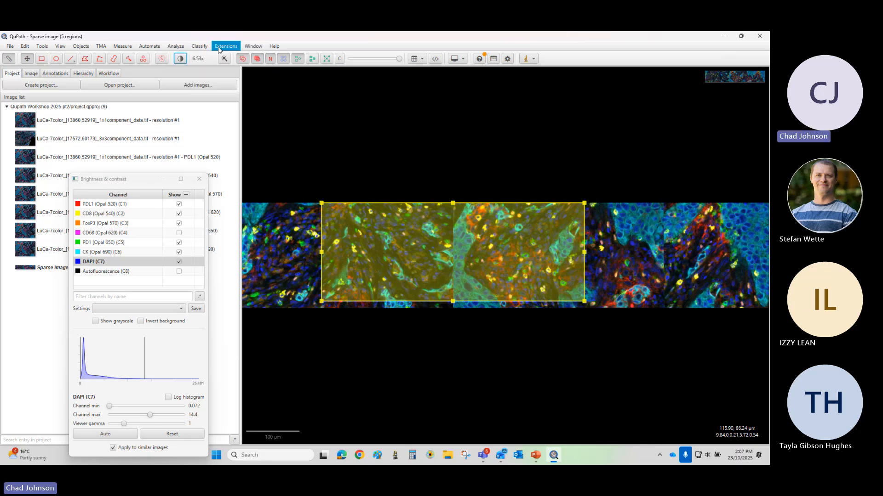
{"action": "left_click", "coordinate": [203, 49]}
{"action": "mouse_move", "coordinate": [210, 58]}
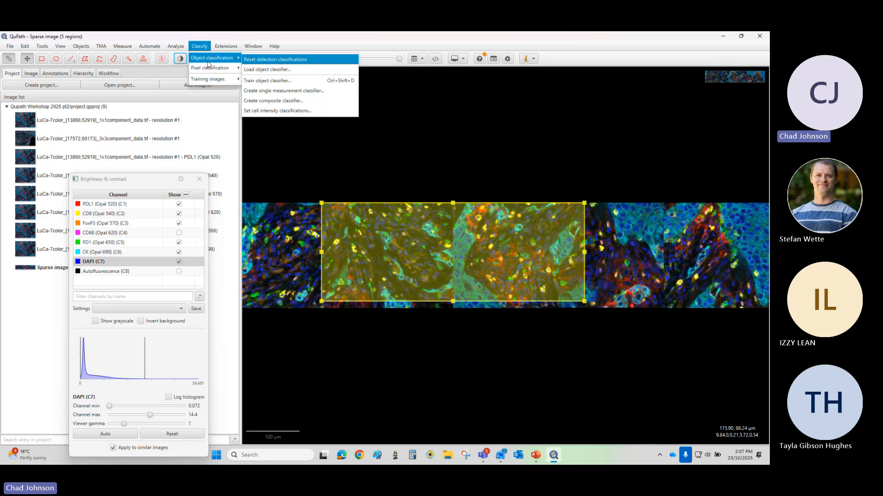
{"action": "mouse_move", "coordinate": [212, 81]}
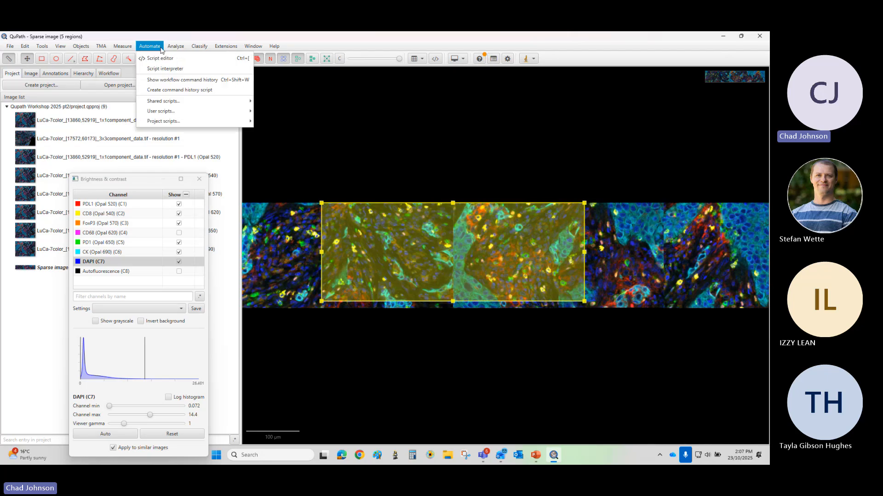
Step: Run cell detection on the selected rectangle using the DAPI channel with an intensity threshold of 0.5
{"action": "mouse_move", "coordinate": [176, 81]}
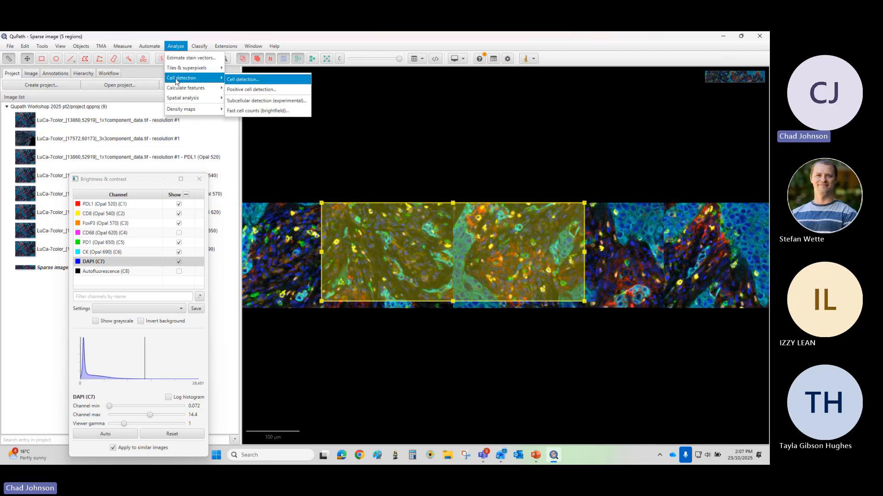
{"action": "left_click", "coordinate": [252, 83]}
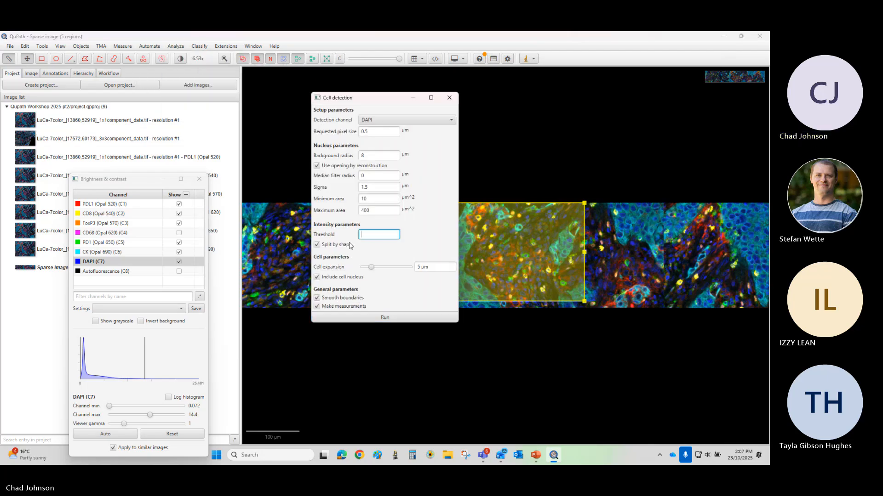
{"action": "type", "text": "0.5"}
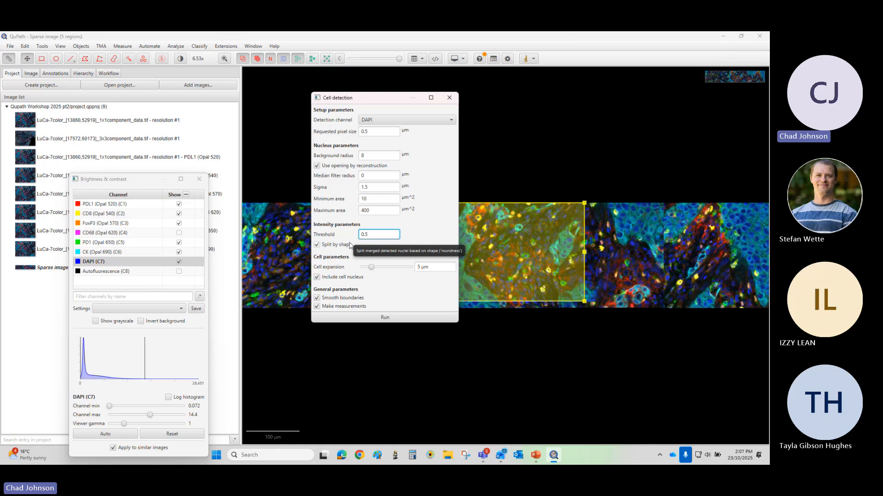
{"action": "left_click", "coordinate": [394, 319]}
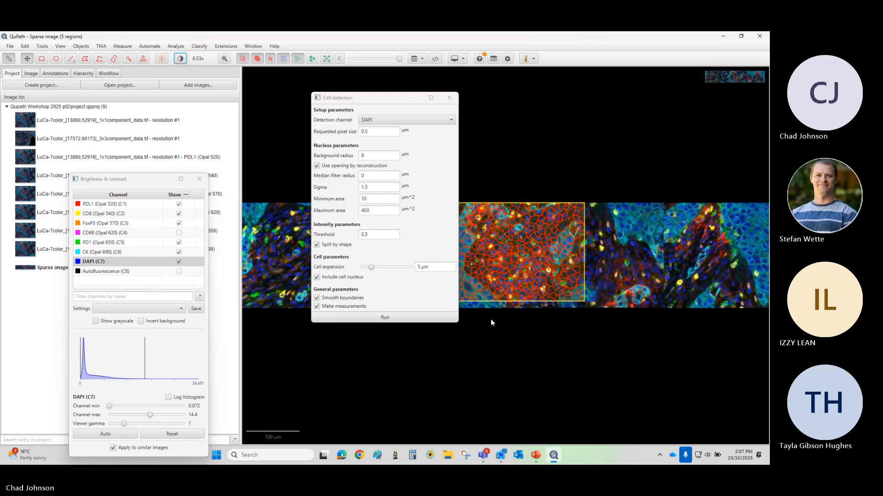
Step: Move the cell detection dialog aside, then close it and the brightness and contrast window
{"action": "left_click_drag", "start_coordinate": [394, 98], "coordinate": [277, 154]}
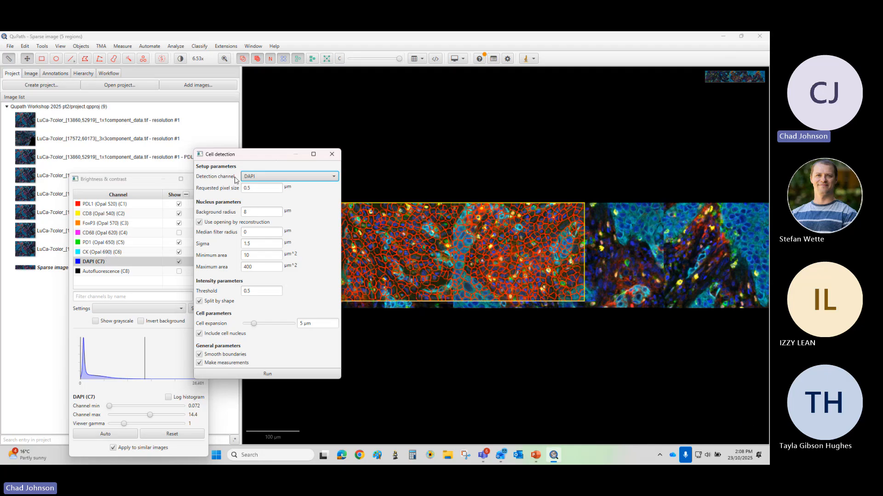
{"action": "left_click", "coordinate": [332, 154]}
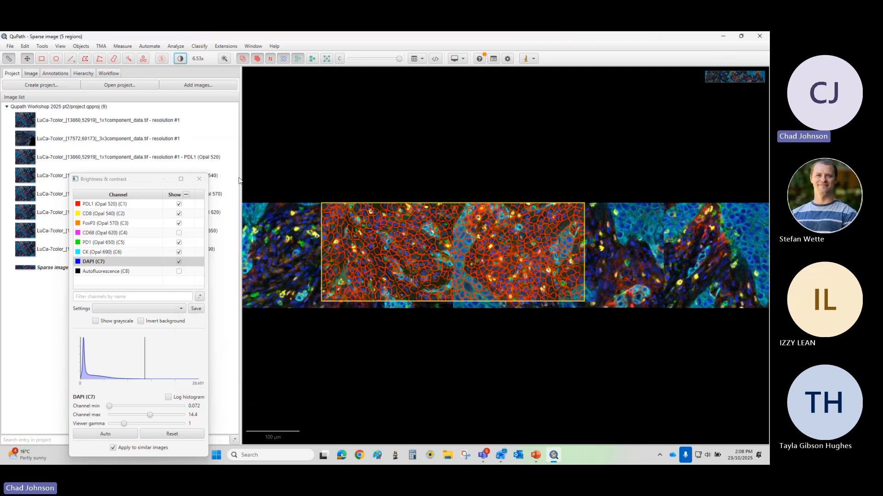
{"action": "left_click", "coordinate": [199, 179]}
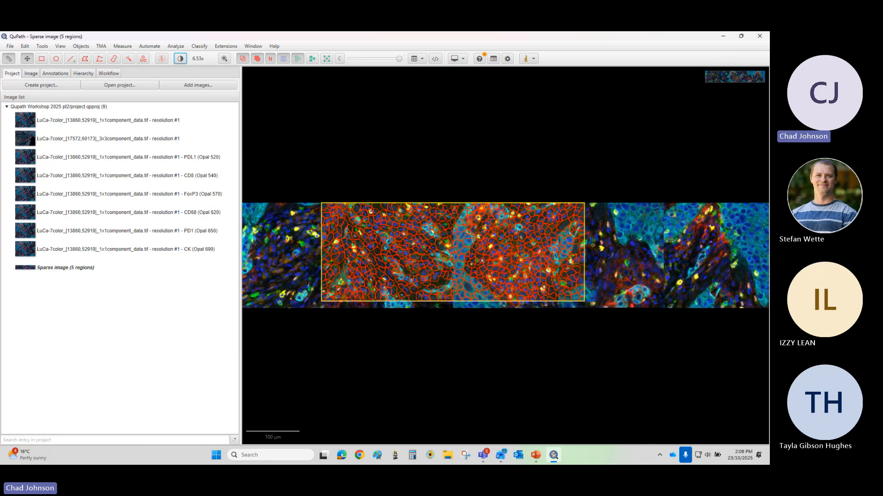
Step: Switch to the PowerPoint workshop presentation and start the slide show from the Part 3 Pixel Classifier slide
{"action": "left_click_drag", "start_coordinate": [331, 35], "coordinate": [422, 124]}
{"action": "left_click", "coordinate": [497, 124]}
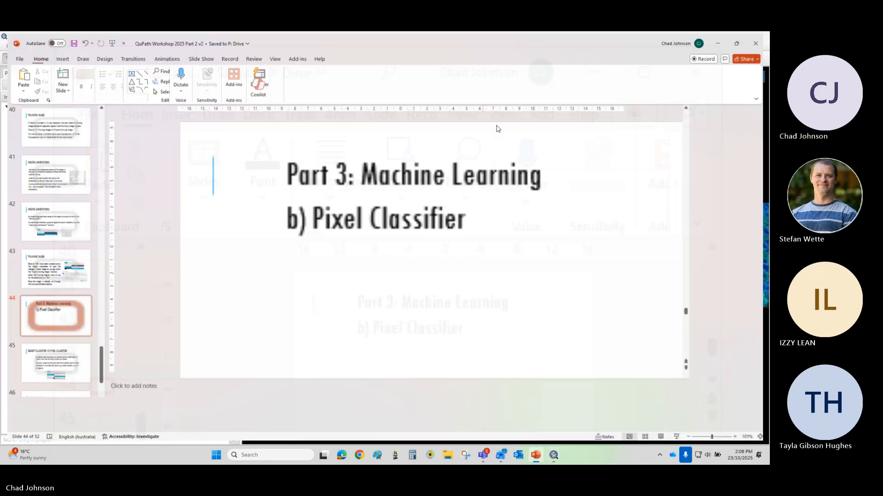
{"action": "left_click", "coordinate": [680, 442]}
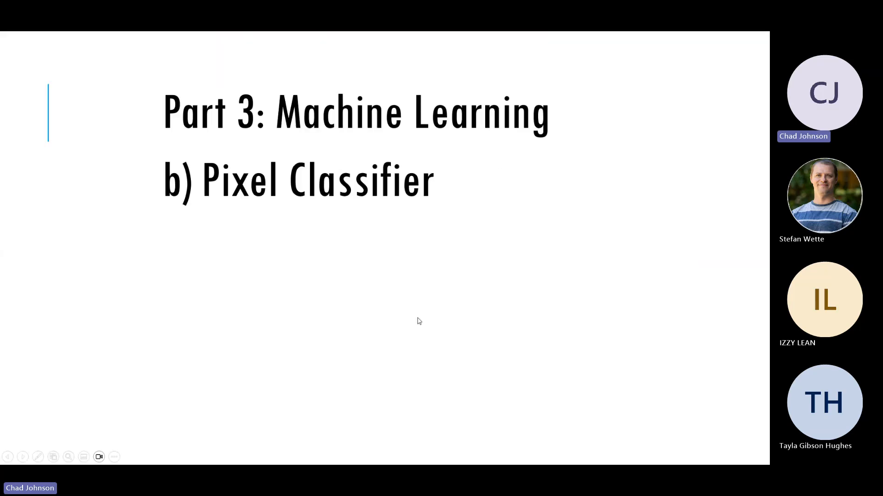
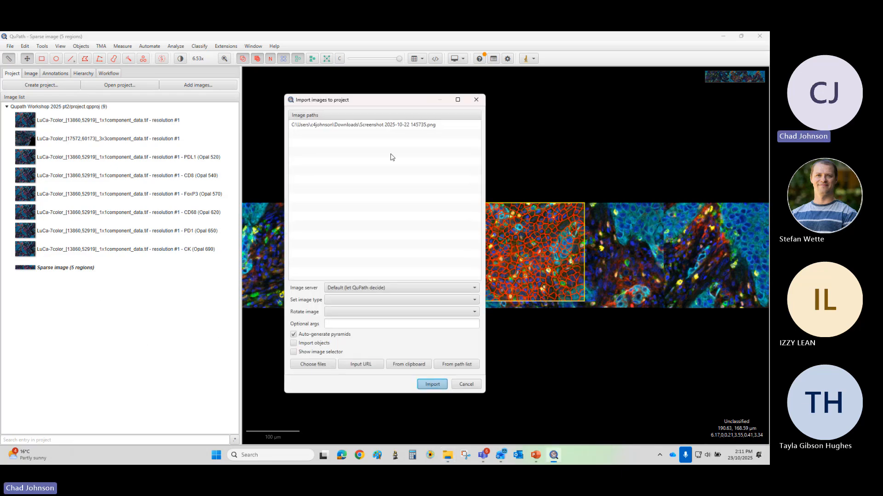
Step: Import Screenshot 2025-10-22 145735.png into the project with the image type set to Other
{"action": "left_click", "coordinate": [351, 131]}
{"action": "left_click", "coordinate": [356, 126]}
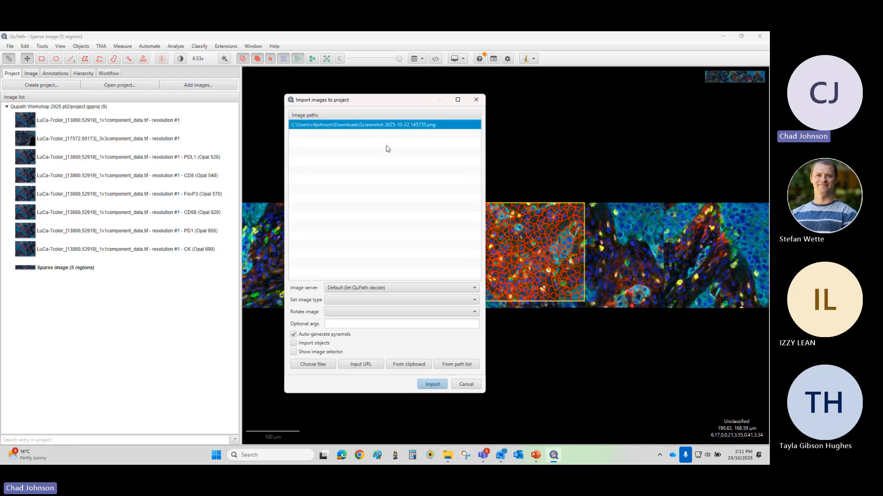
{"action": "left_click", "coordinate": [345, 299]}
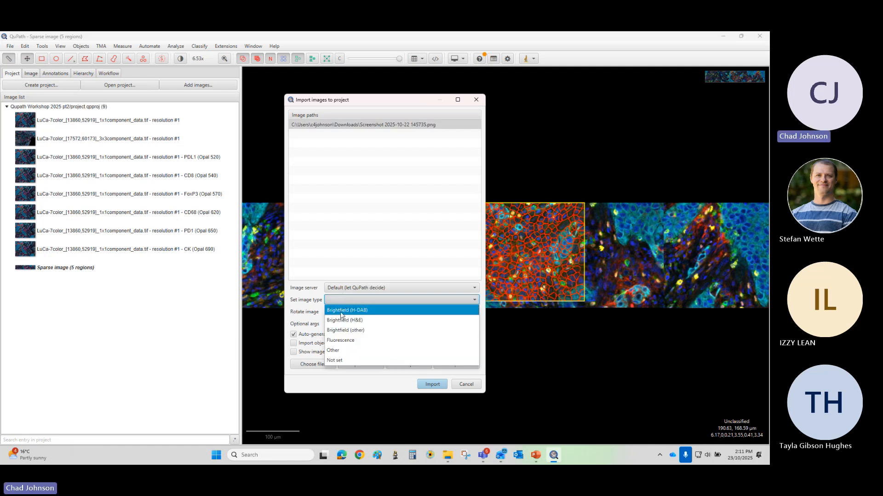
{"action": "left_click", "coordinate": [337, 352]}
{"action": "left_click", "coordinate": [435, 384]}
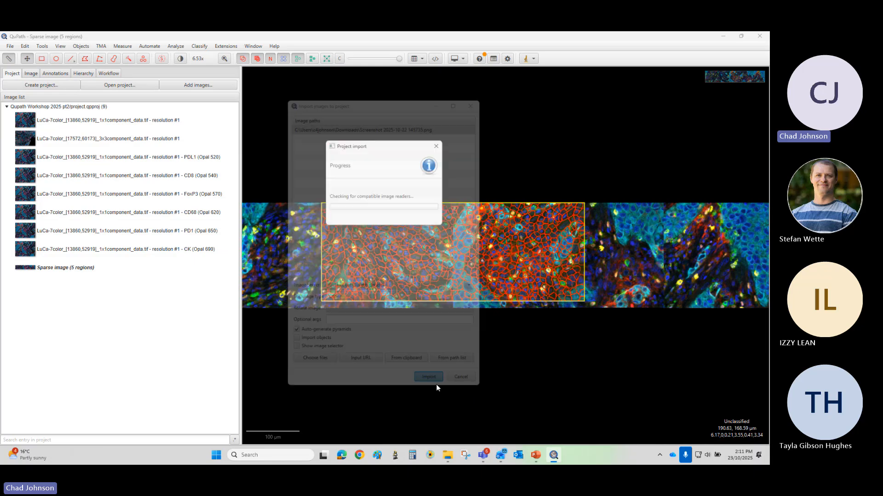
{"action": "left_click", "coordinate": [370, 256]}
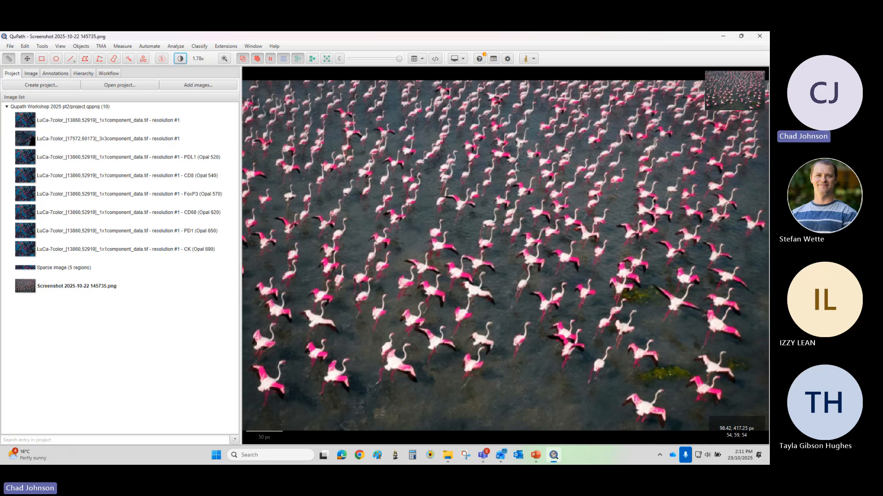
Step: Start training a pixel classifier on the flamingo image and move its dialog mostly clear of the image
{"action": "left_click", "coordinate": [199, 47]}
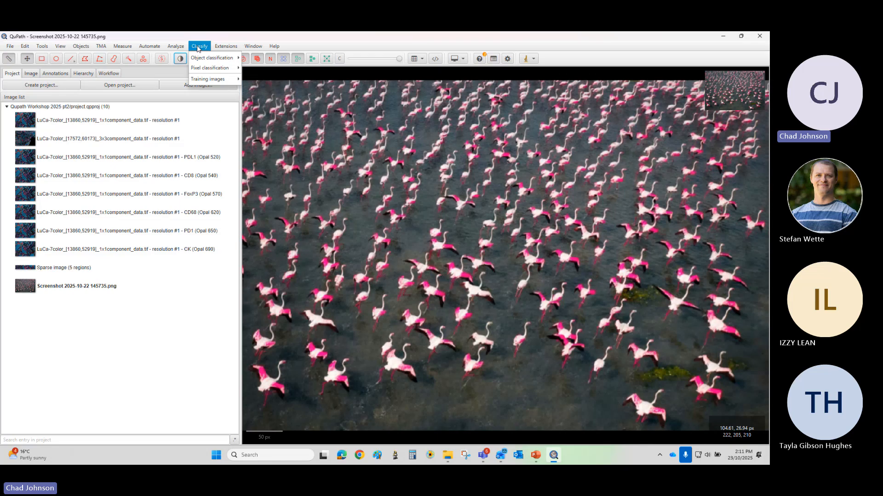
{"action": "mouse_move", "coordinate": [200, 58]}
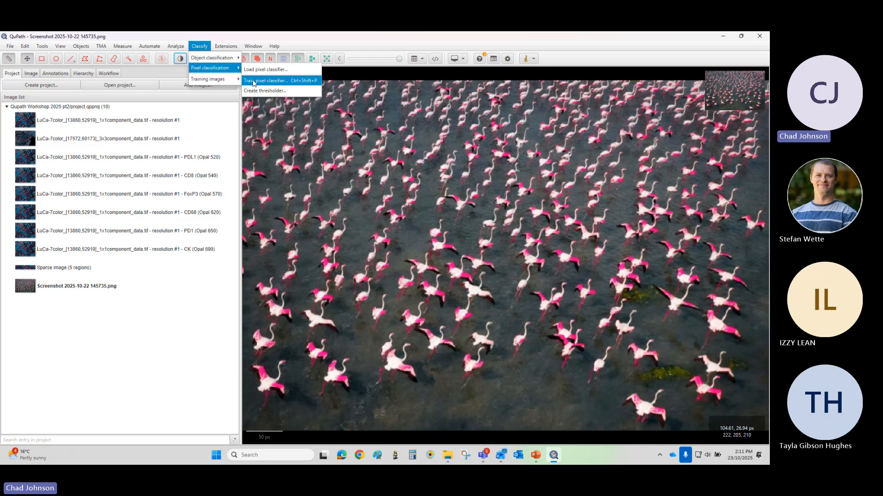
{"action": "left_click", "coordinate": [253, 83]}
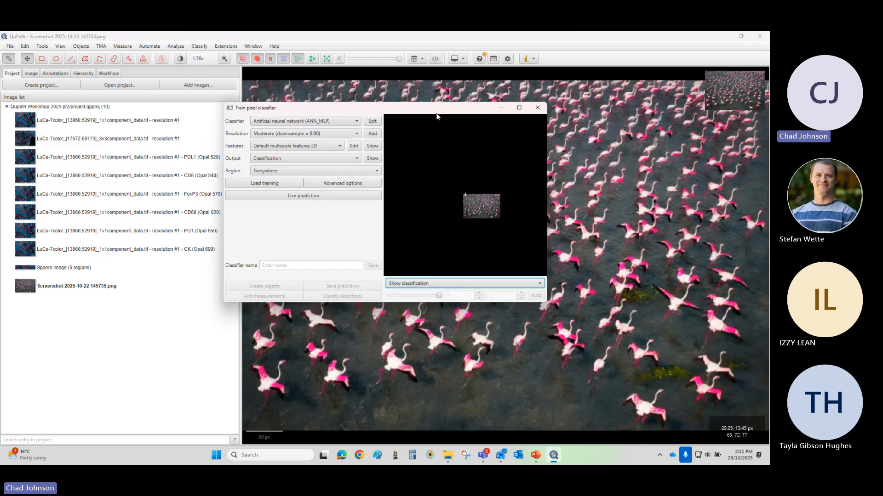
{"action": "left_click_drag", "start_coordinate": [434, 105], "coordinate": [439, 152]}
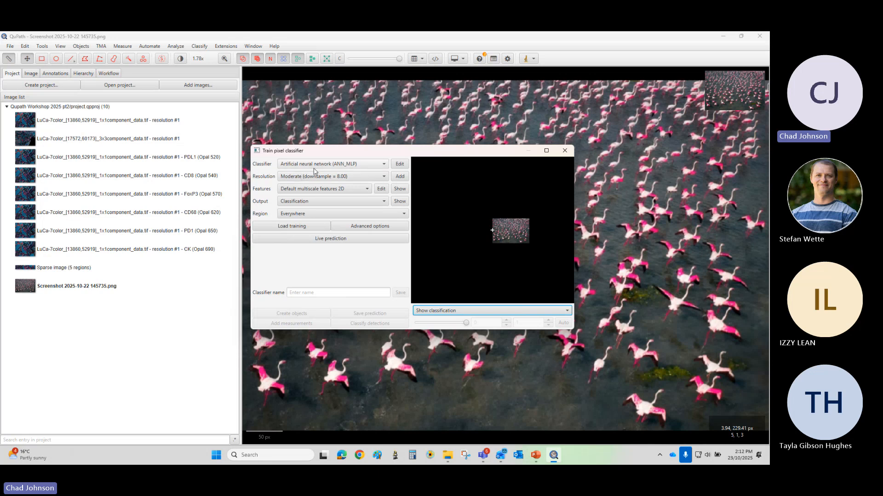
{"action": "left_click_drag", "start_coordinate": [395, 152], "coordinate": [94, 178]}
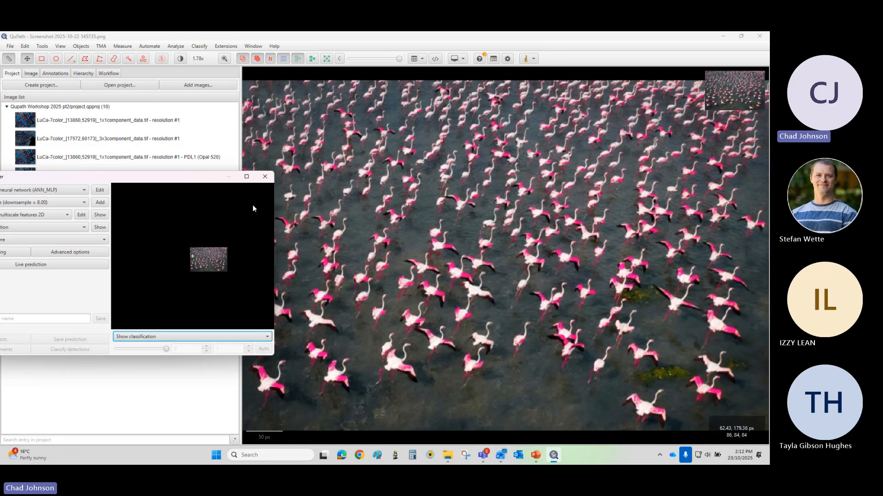
{"action": "left_click_drag", "start_coordinate": [187, 179], "coordinate": [210, 178]}
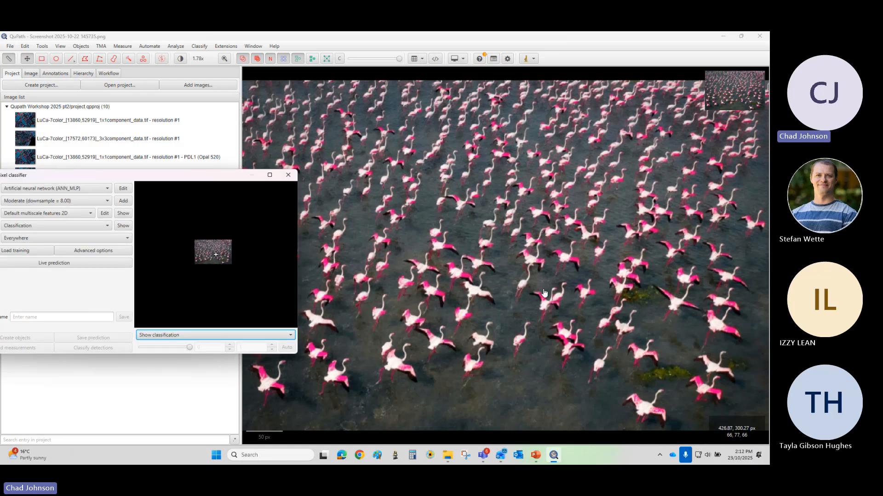
{"action": "left_click_drag", "start_coordinate": [69, 175], "coordinate": [121, 159]}
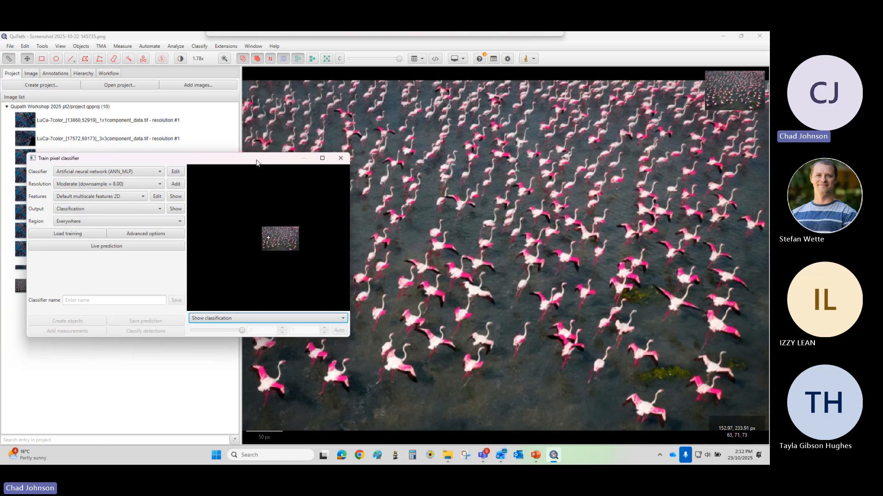
Step: Try the Low (downsample = 16.00) classifier resolution and inspect the flamingo image at different zoom levels
{"action": "left_click", "coordinate": [120, 185]}
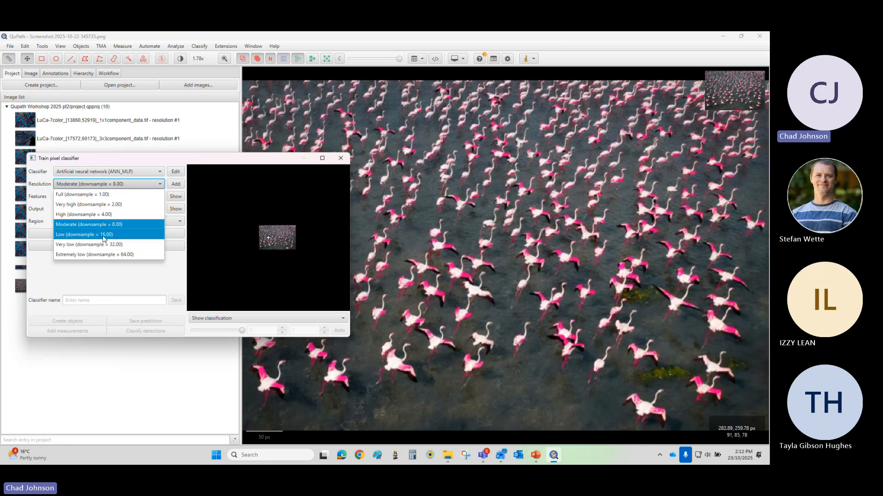
{"action": "left_click", "coordinate": [101, 235]}
{"action": "left_click", "coordinate": [99, 196]}
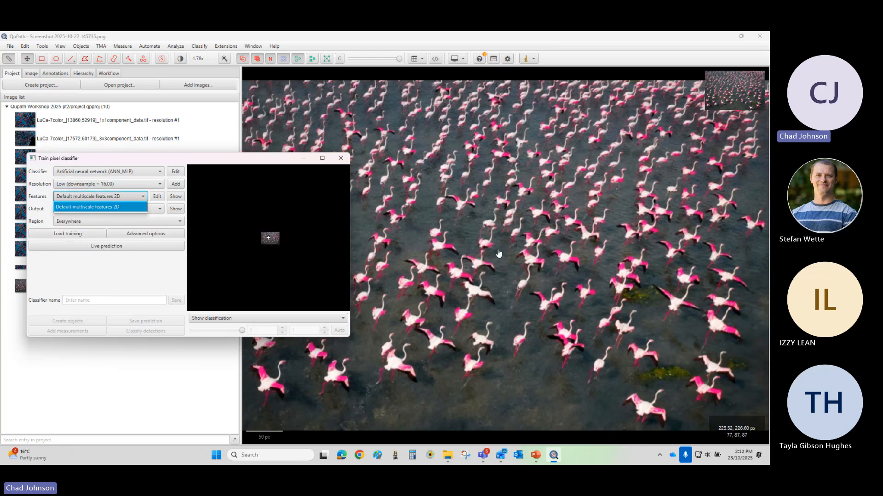
{"action": "scroll", "coordinate": [496, 255], "scroll_direction": "up", "scroll_amount": 5}
{"action": "scroll", "coordinate": [464, 255], "scroll_direction": "down", "scroll_amount": 8}
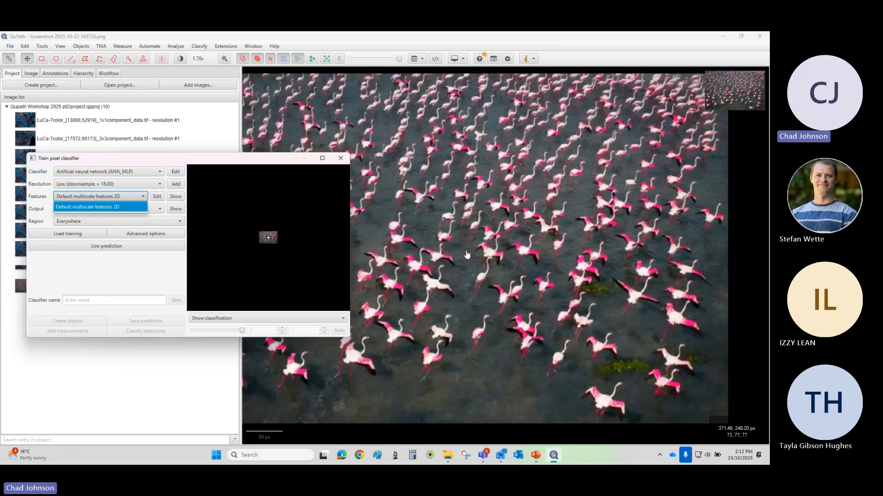
{"action": "scroll", "coordinate": [411, 242], "scroll_direction": "up", "scroll_amount": 1}
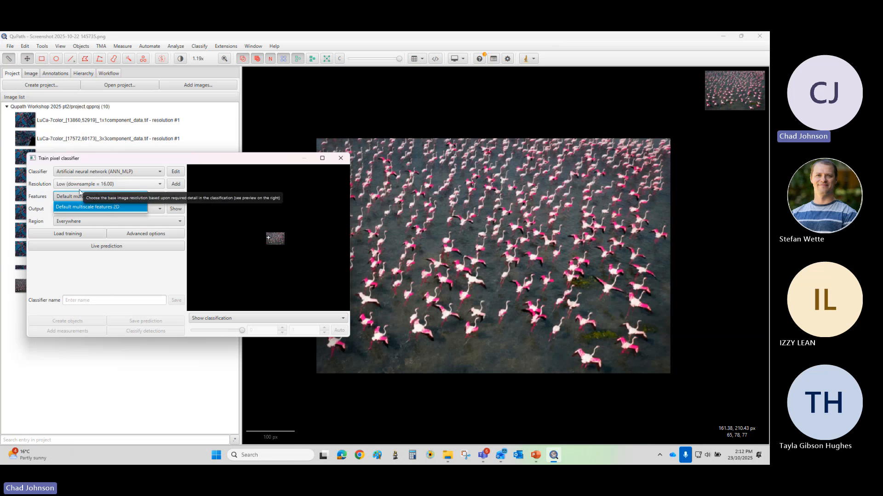
Step: Set the classifier resolution to Moderate (downsample = 8.00) and keep Default multiscale features 2D as the features
{"action": "left_click", "coordinate": [84, 185]}
{"action": "left_click", "coordinate": [85, 184]}
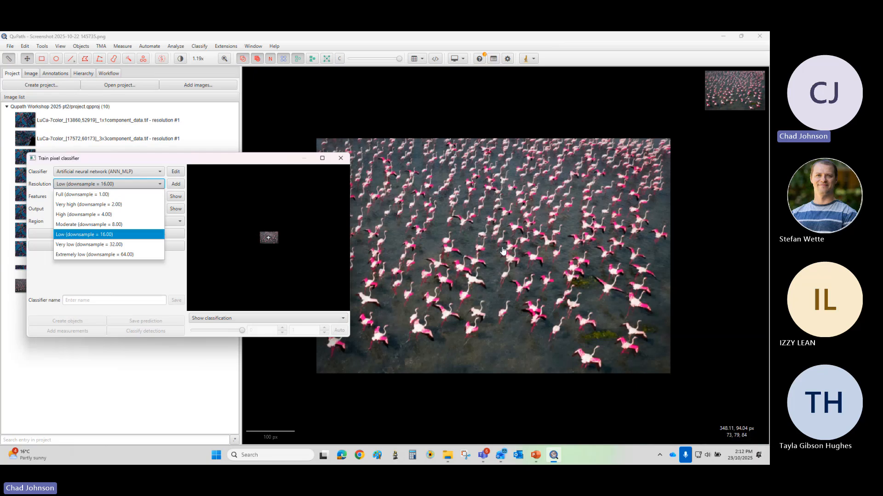
{"action": "left_click", "coordinate": [132, 224]}
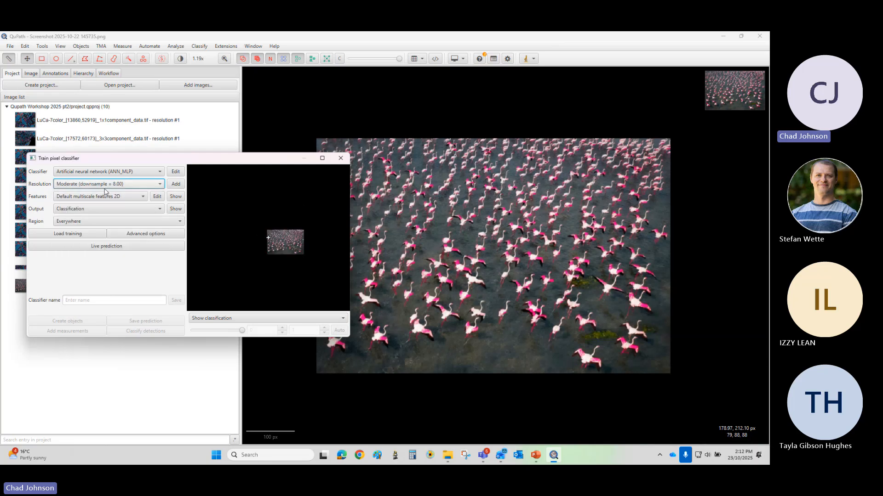
{"action": "left_click", "coordinate": [115, 197]}
{"action": "left_click", "coordinate": [116, 207]}
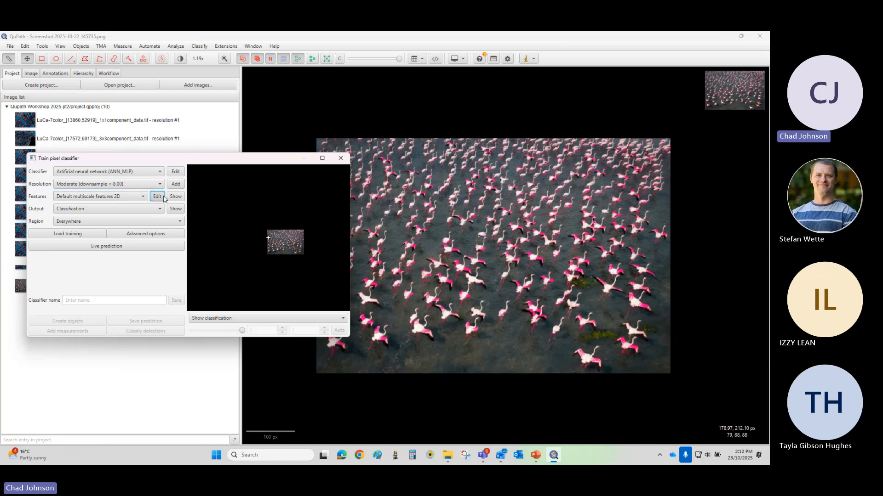
Step: Open the classifier's feature settings and examine the available channels and feature types such as Gaussian
{"action": "left_click", "coordinate": [157, 196]}
{"action": "left_click_drag", "start_coordinate": [197, 209], "coordinate": [218, 183]}
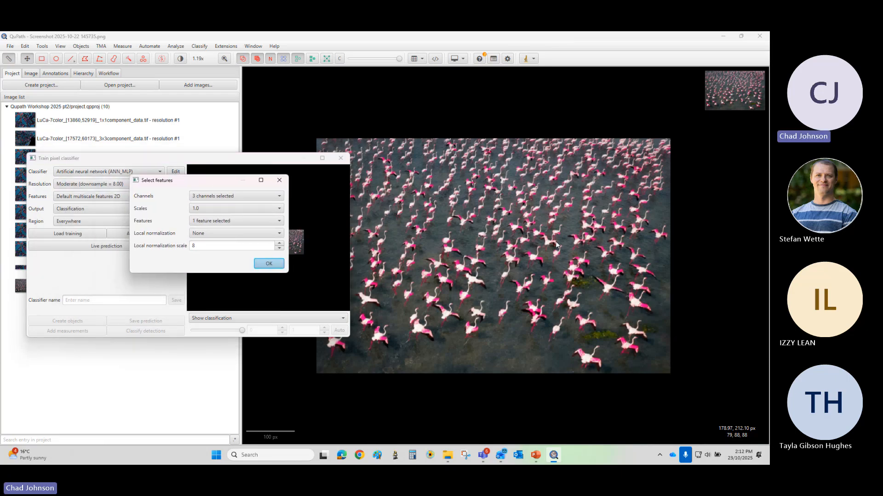
{"action": "left_click", "coordinate": [257, 196]}
{"action": "left_click", "coordinate": [162, 224]}
{"action": "left_click", "coordinate": [229, 221]}
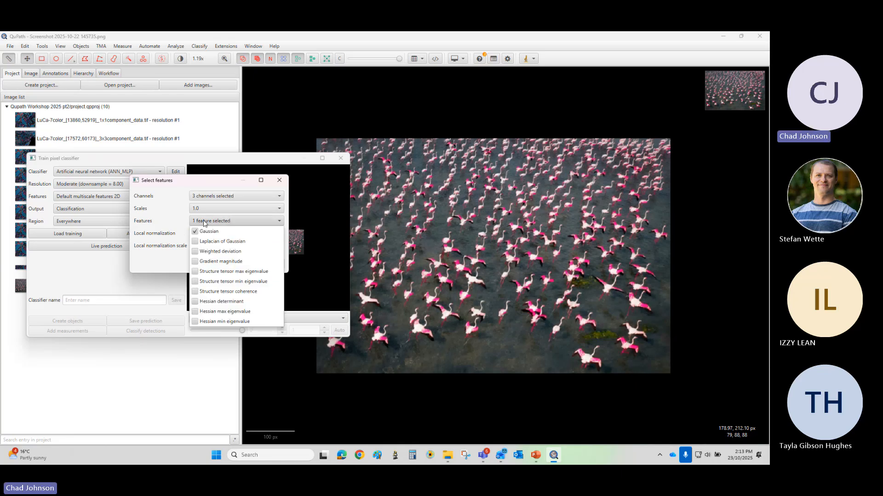
{"action": "left_click", "coordinate": [204, 223]}
{"action": "left_click", "coordinate": [204, 224]}
{"action": "left_click", "coordinate": [195, 232]}
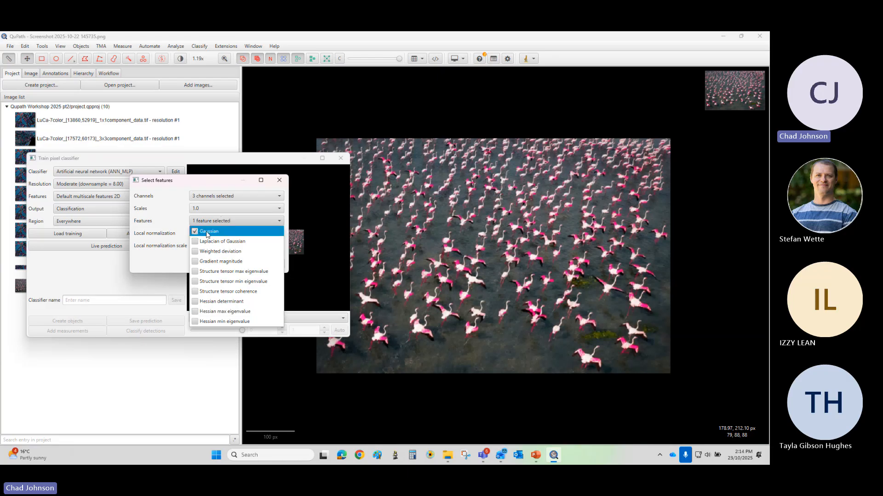
{"action": "left_click", "coordinate": [172, 231]}
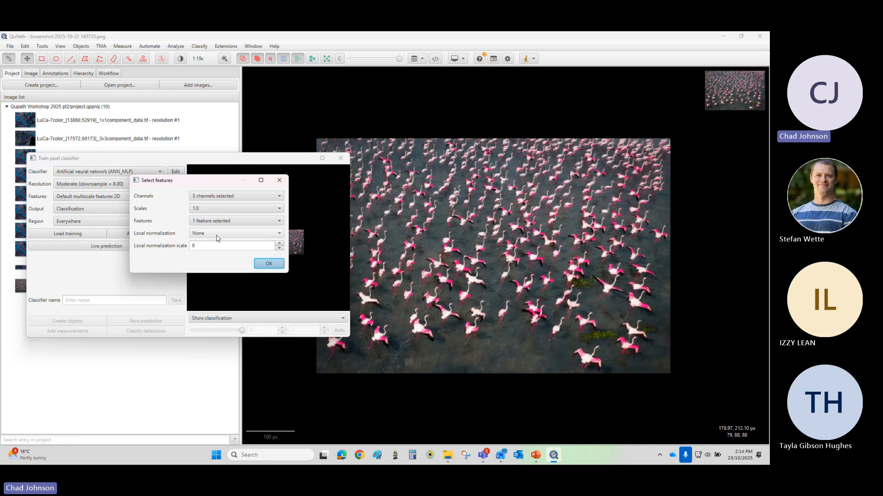
Step: Examine the local normalization, channel and scale options, and close the feature settings with the current selections
{"action": "left_click", "coordinate": [216, 234]}
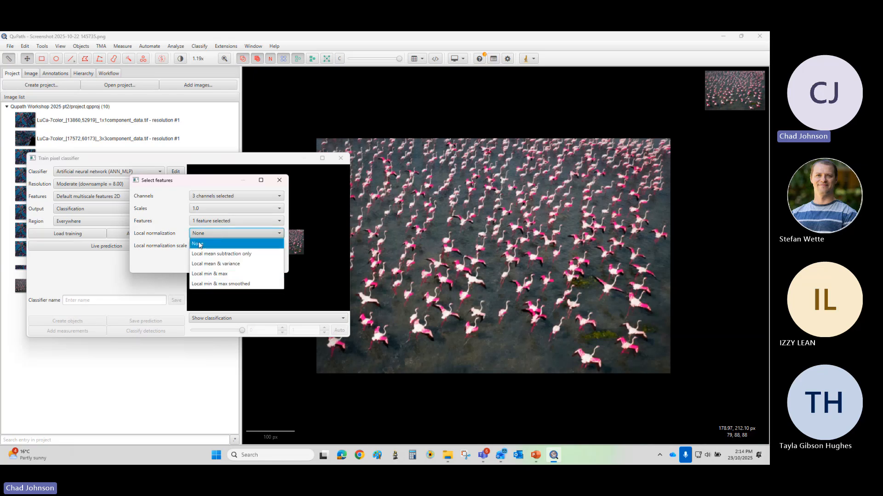
{"action": "left_click", "coordinate": [203, 245]}
{"action": "left_click", "coordinate": [206, 236]}
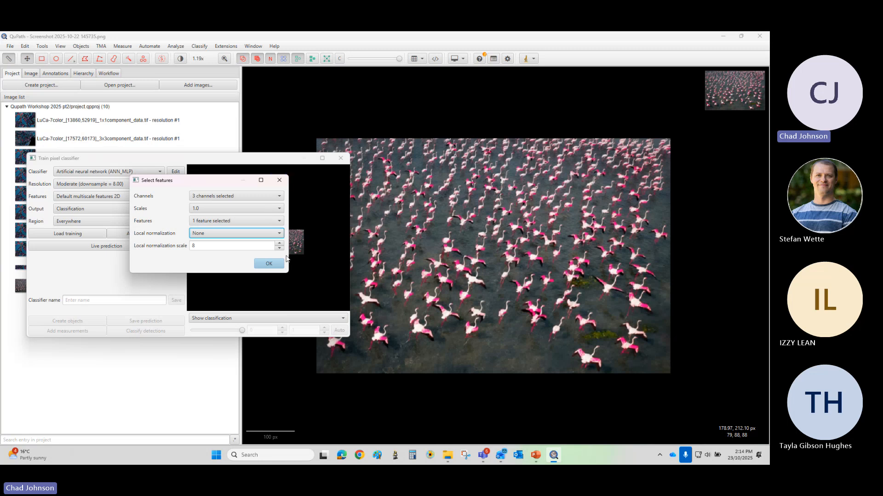
{"action": "left_click", "coordinate": [209, 196]}
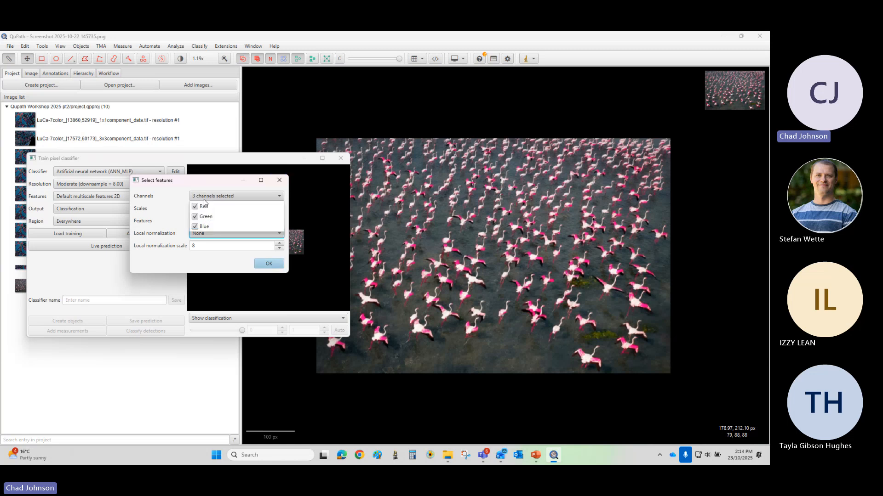
{"action": "left_click", "coordinate": [173, 227]}
{"action": "left_click", "coordinate": [199, 210]}
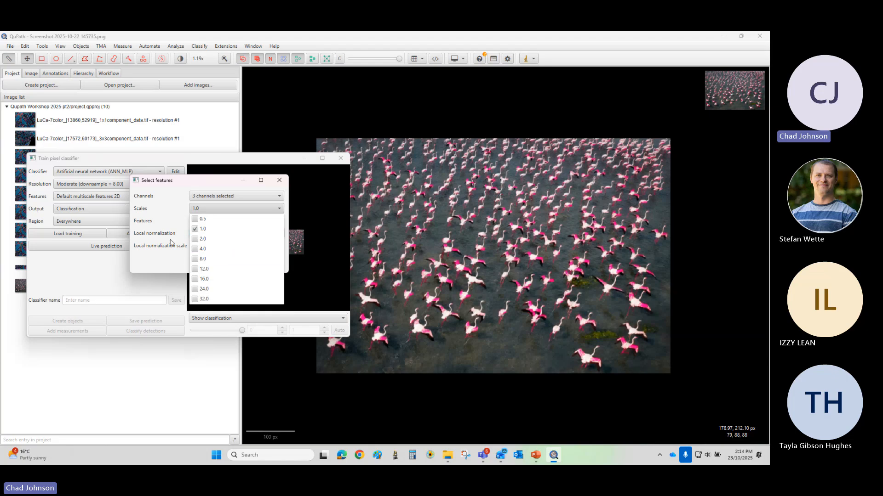
{"action": "left_click", "coordinate": [147, 215]}
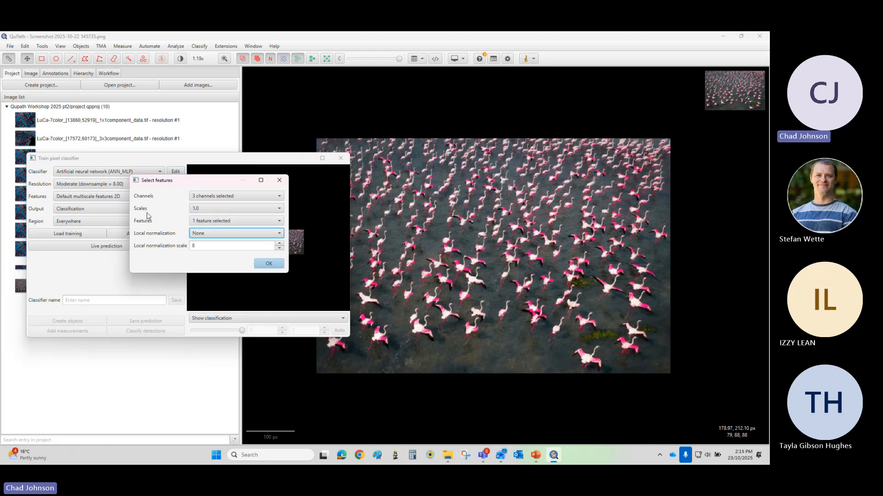
{"action": "left_click", "coordinate": [277, 268]}
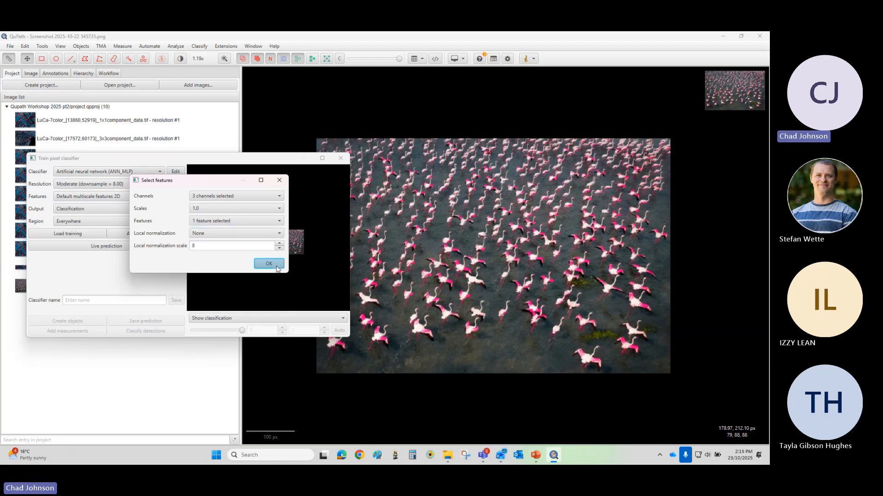
Step: Examine the Classification and Probability output options of the pixel classifier
{"action": "left_click", "coordinate": [96, 209]}
{"action": "left_click", "coordinate": [96, 208]}
{"action": "left_click", "coordinate": [95, 209]}
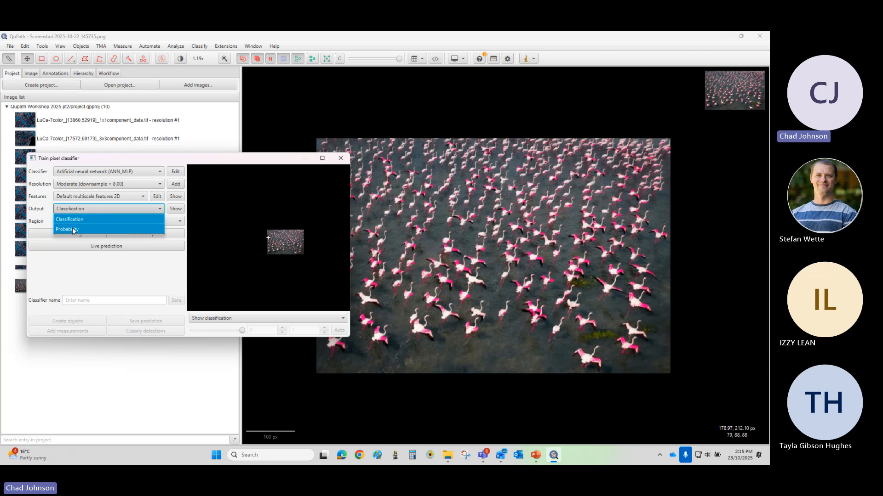
{"action": "left_click", "coordinate": [70, 279]}
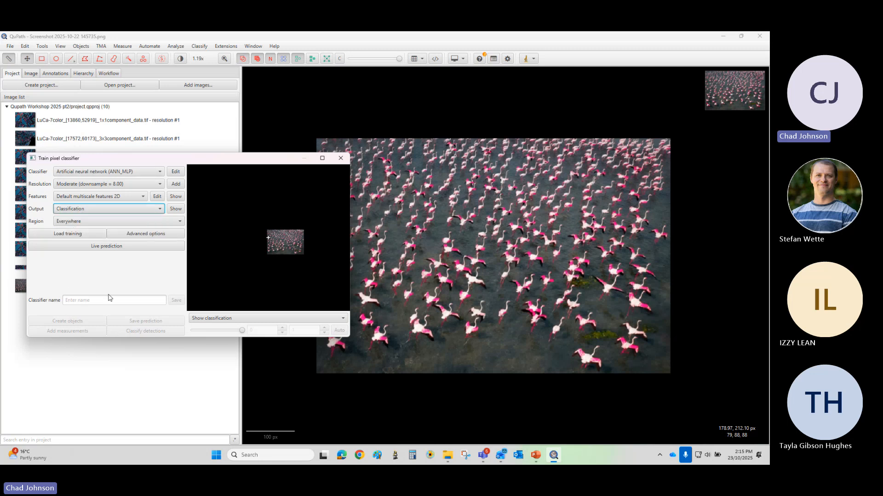
Step: Draw a large rectangle annotation over the flamingos and set the classifier region to Any annotation ROI
{"action": "left_click", "coordinate": [111, 224]}
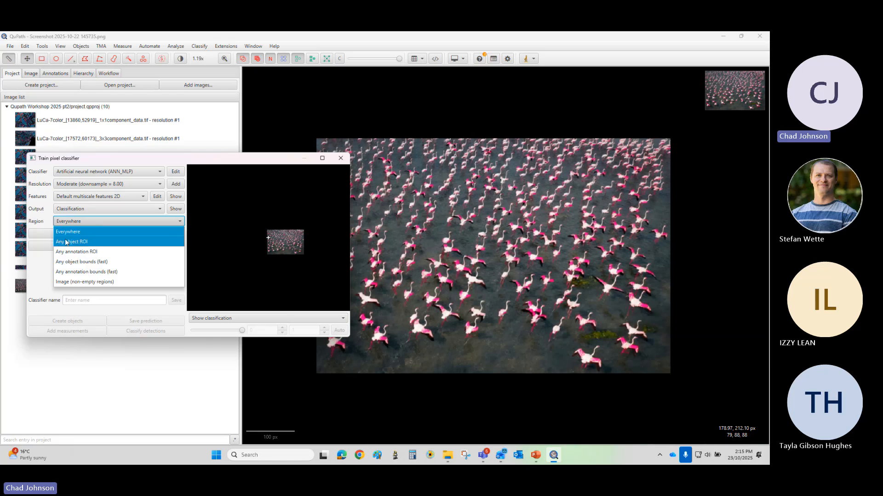
{"action": "left_click", "coordinate": [41, 58]}
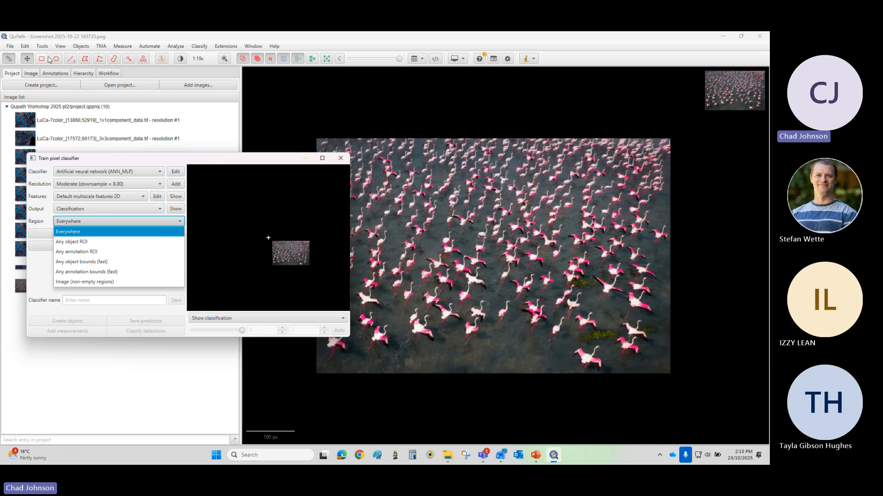
{"action": "left_click_drag", "start_coordinate": [449, 178], "coordinate": [635, 318]}
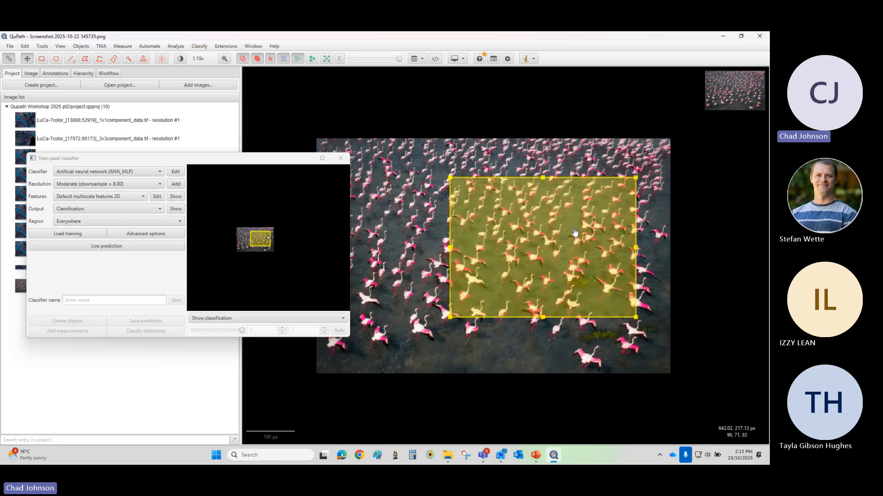
{"action": "left_click", "coordinate": [113, 223]}
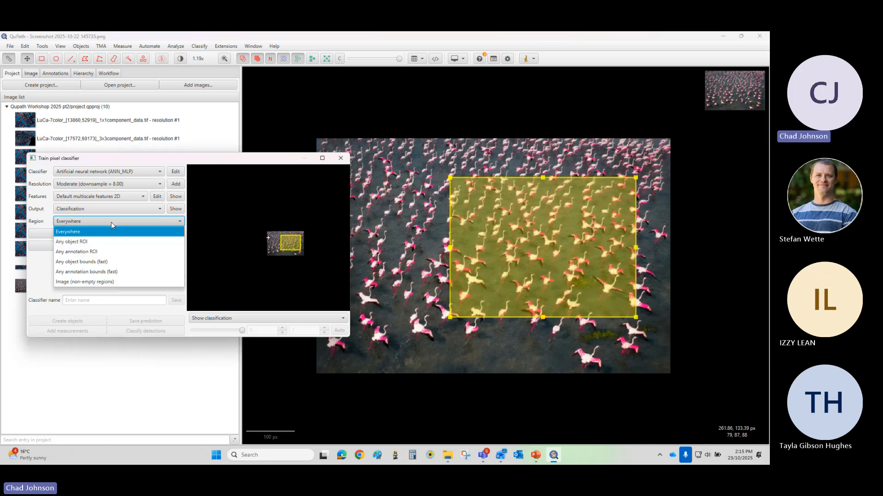
{"action": "left_click", "coordinate": [63, 253]}
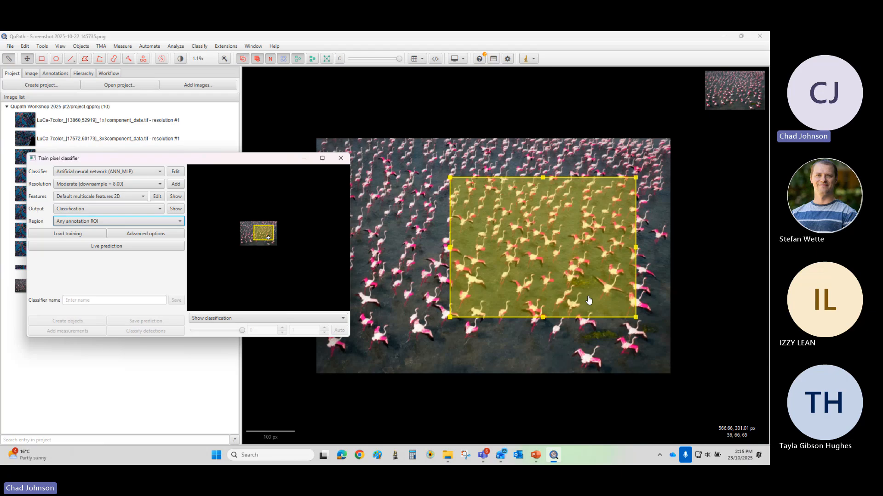
Step: Shrink the rectangle annotation to a small box and reposition it near the centre of the flamingo image
{"action": "mouse_move", "coordinate": [450, 178]}
{"action": "left_mouse_down"}
{"action": "mouse_move", "coordinate": [528, 248]}
{"action": "mouse_move", "coordinate": [557, 265]}
{"action": "mouse_move", "coordinate": [579, 262]}
{"action": "left_mouse_up"}
{"action": "left_click_drag", "start_coordinate": [606, 294], "coordinate": [490, 244]}
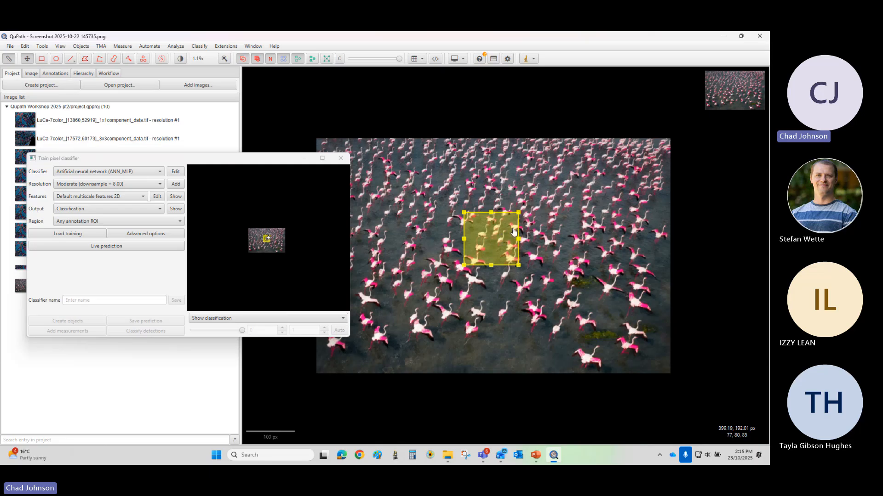
{"action": "left_click_drag", "start_coordinate": [491, 240], "coordinate": [494, 242]}
{"action": "left_click_drag", "start_coordinate": [466, 215], "coordinate": [483, 234]}
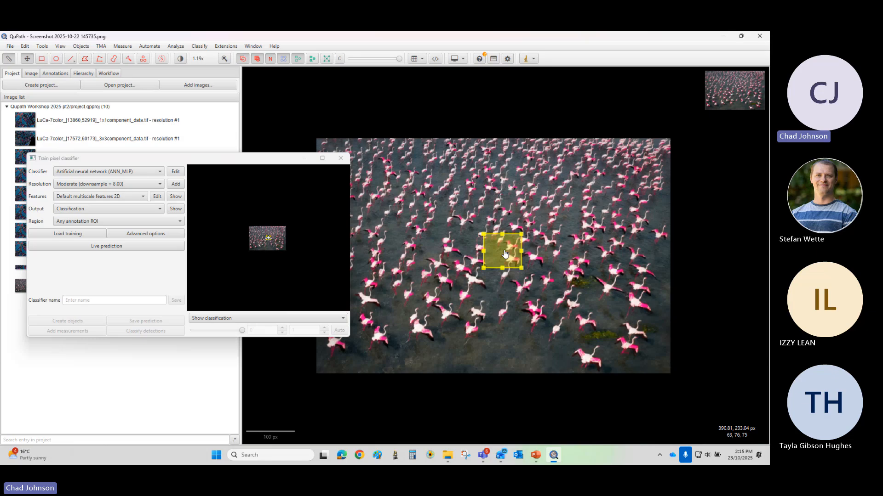
Step: Delete the rectangle annotation and set the classifier region back to Everywhere
{"action": "key", "text": "Delete"}
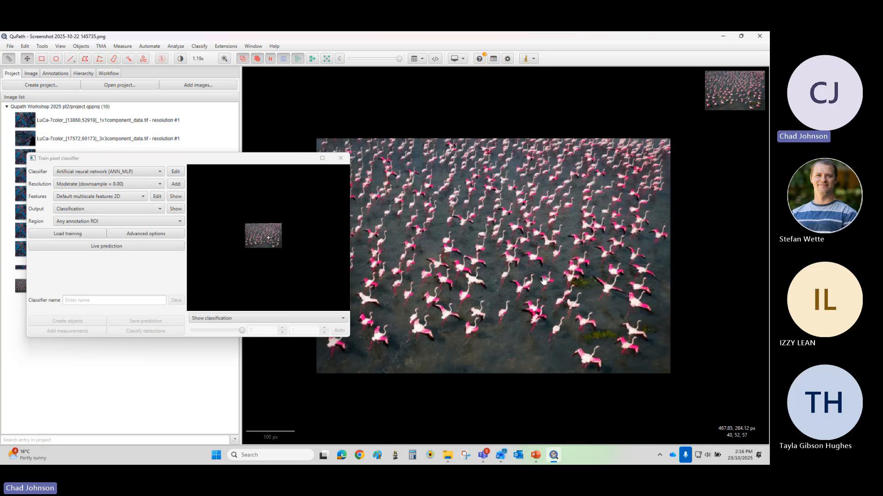
{"action": "scroll", "coordinate": [544, 280], "scroll_direction": "up", "scroll_amount": 5}
{"action": "scroll", "coordinate": [544, 280], "scroll_direction": "down", "scroll_amount": 5}
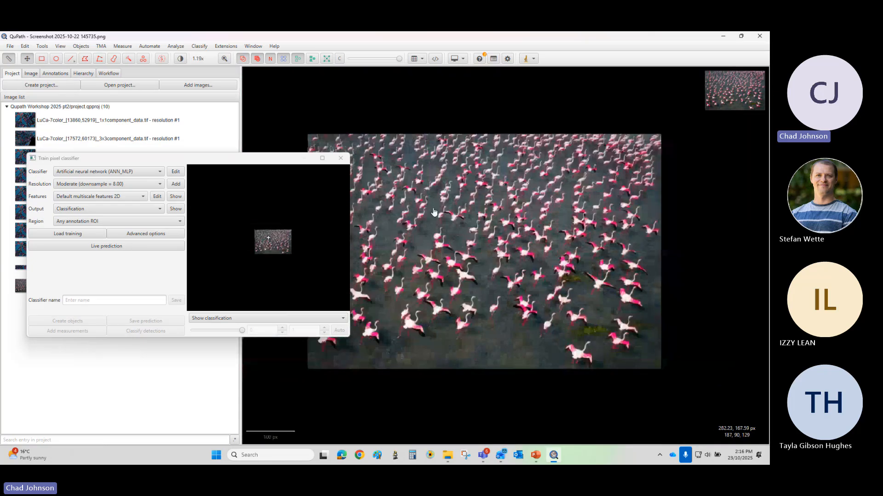
{"action": "left_click", "coordinate": [106, 221]}
{"action": "left_click", "coordinate": [106, 232]}
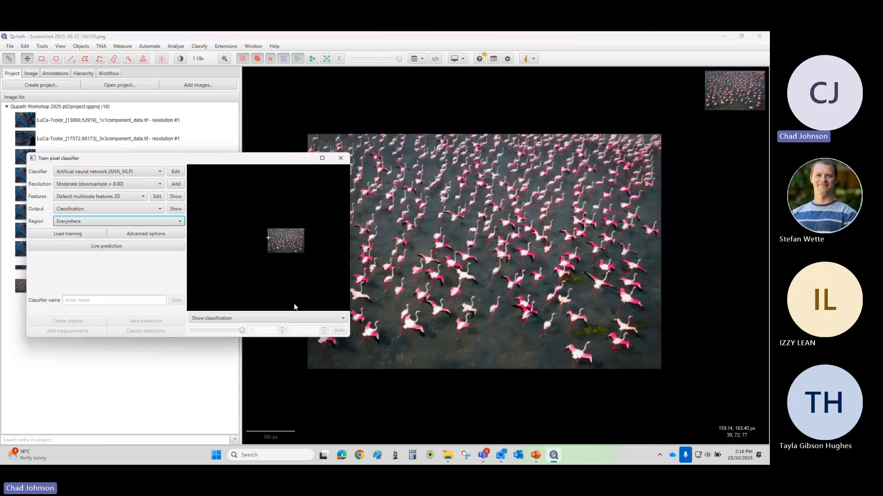
Step: Move the Train pixel classifier dialog off the project list and show the annotations with their class list
{"action": "left_click_drag", "start_coordinate": [256, 159], "coordinate": [279, 165]}
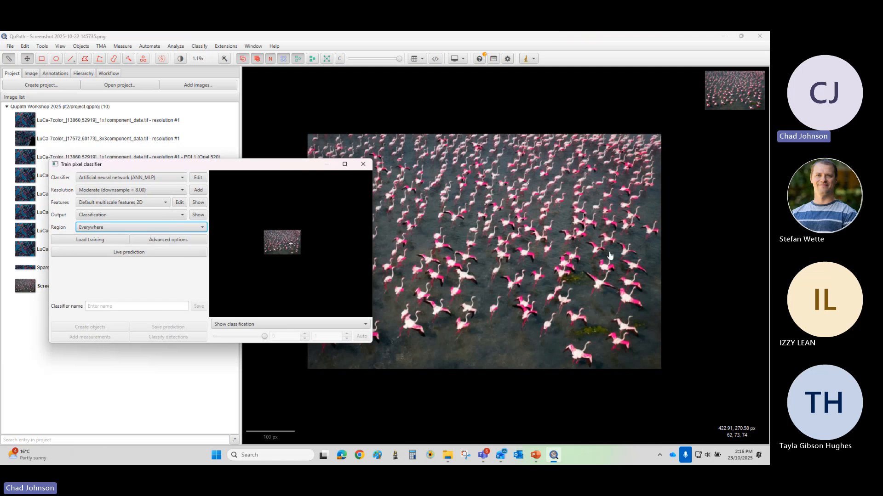
{"action": "left_click_drag", "start_coordinate": [257, 167], "coordinate": [463, 145]}
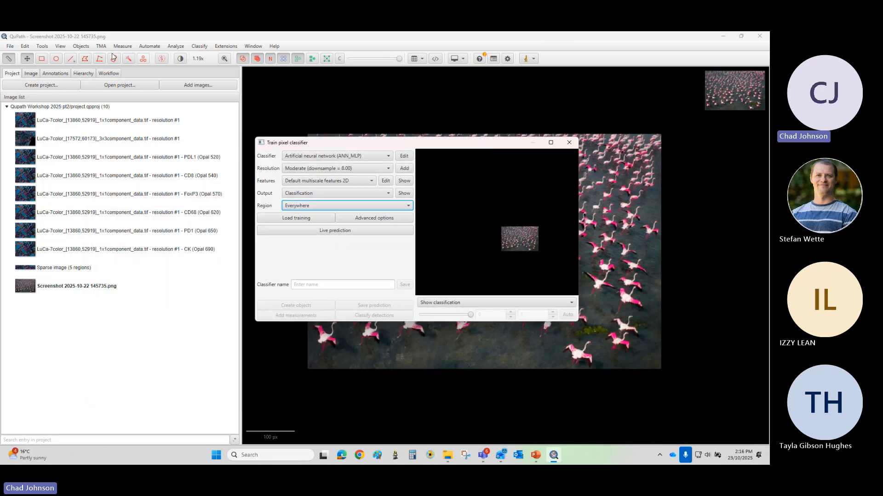
{"action": "left_click", "coordinate": [80, 46]}
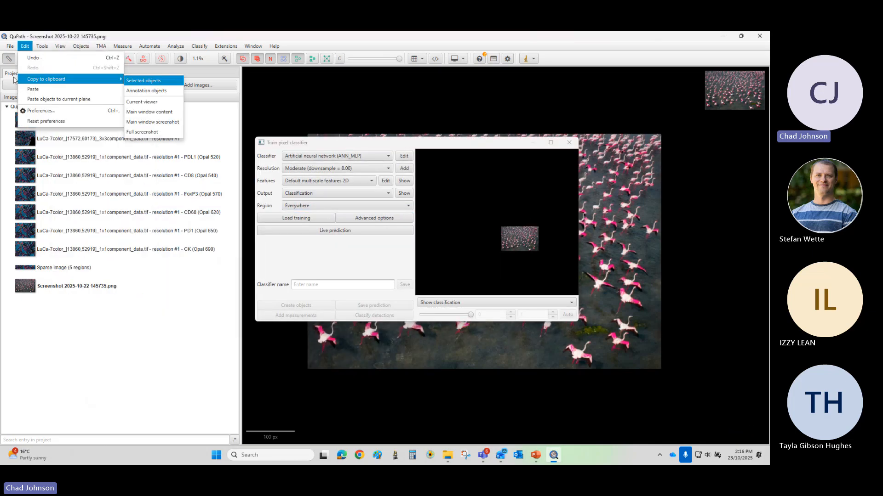
{"action": "left_click", "coordinate": [32, 74]}
{"action": "left_click", "coordinate": [32, 75]}
{"action": "left_click", "coordinate": [49, 74]}
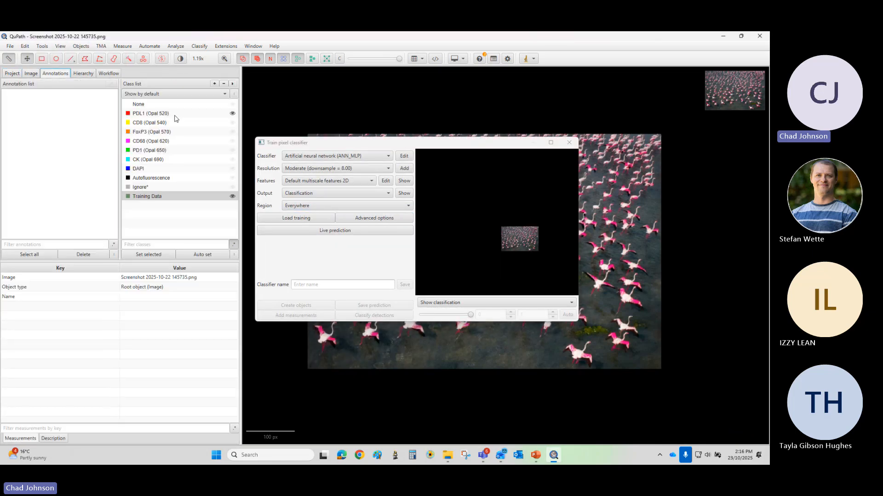
Step: Remove all the existing marker and training classes from the class list, leaving only None
{"action": "left_click", "coordinate": [161, 197], "text": "shift"}
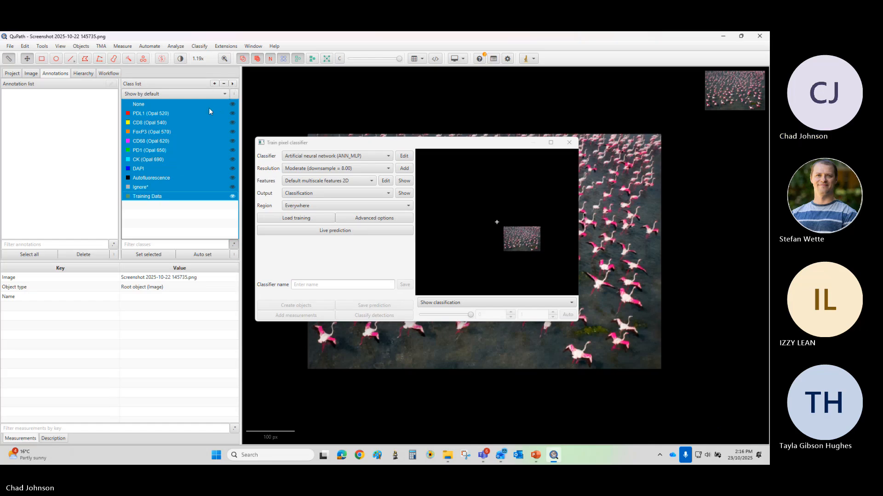
{"action": "left_click", "coordinate": [234, 94]}
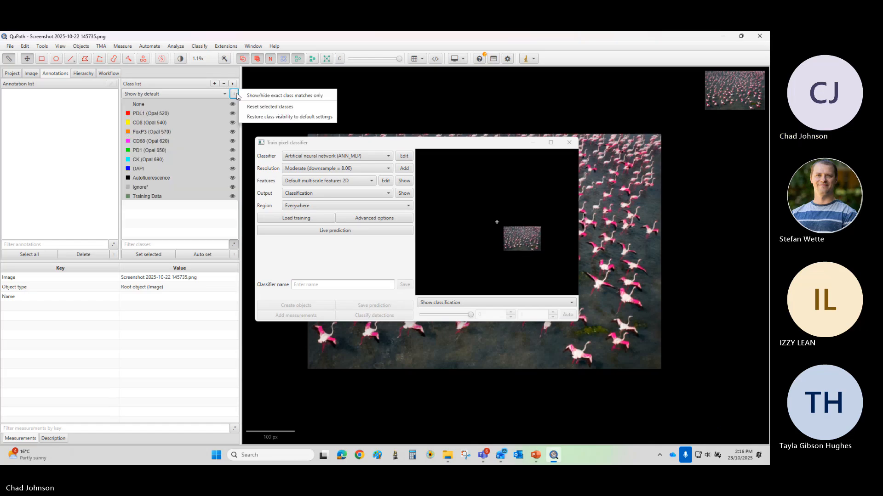
{"action": "left_click", "coordinate": [258, 106]}
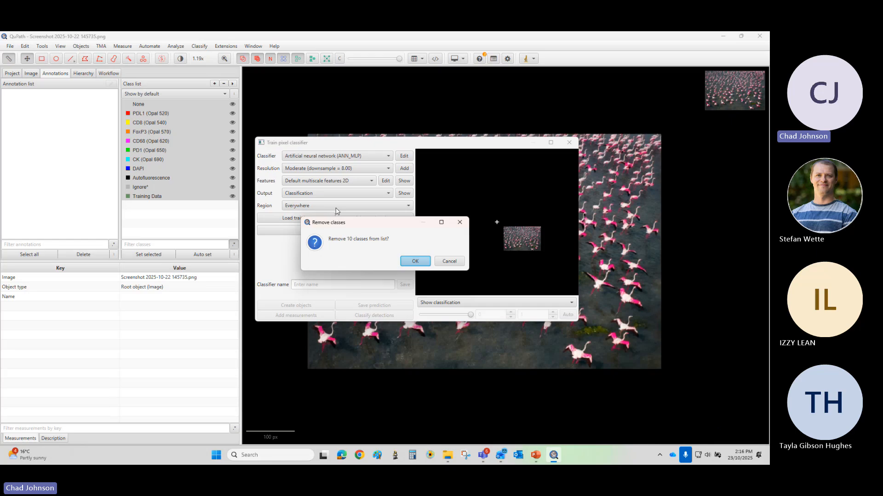
{"action": "left_click", "coordinate": [414, 261]}
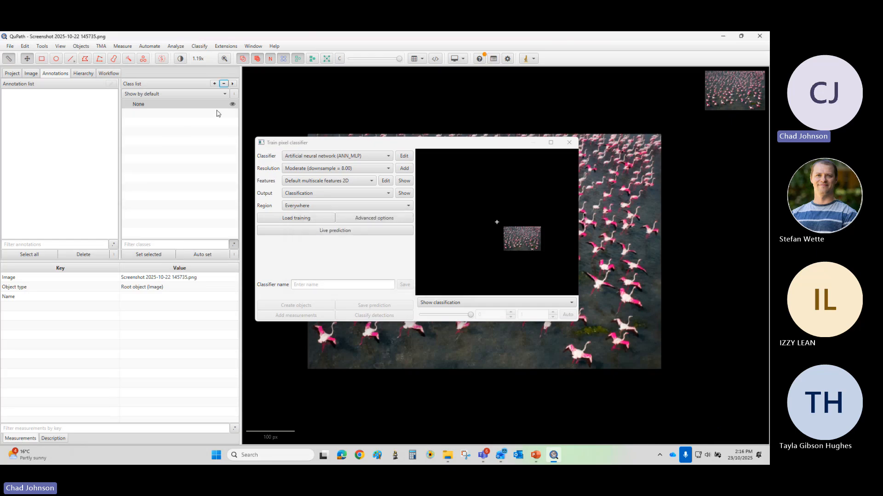
Step: Add a new annotation class named Flamingo
{"action": "left_click", "coordinate": [215, 84]}
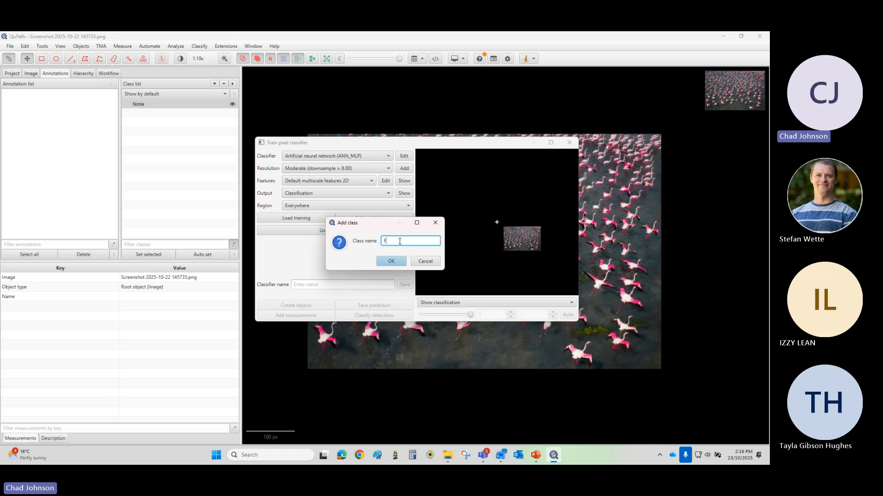
{"action": "type", "text": "Flamingo"}
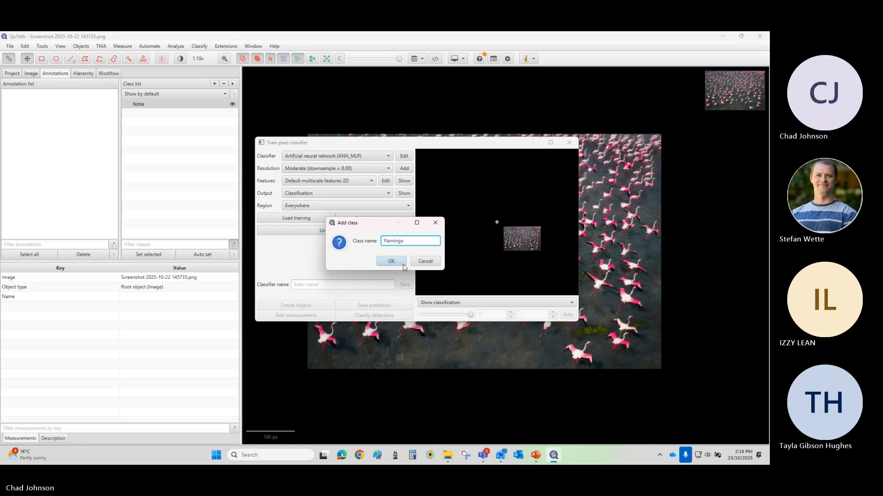
{"action": "left_click", "coordinate": [400, 265]}
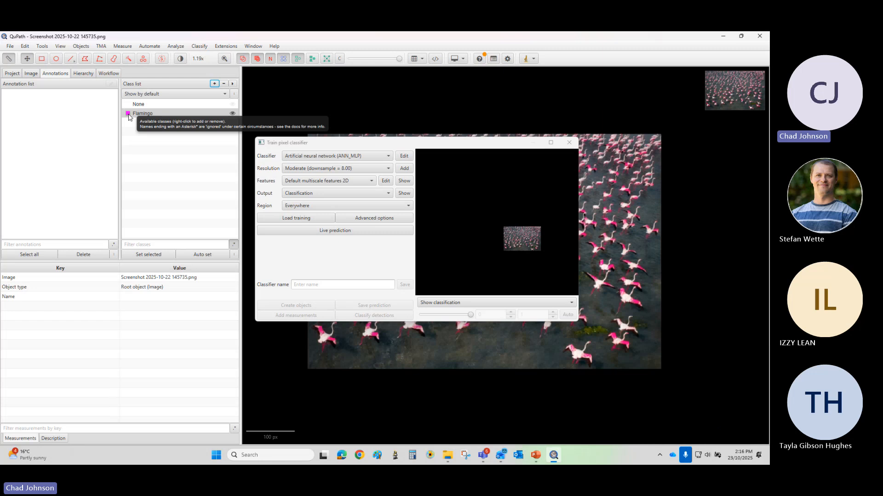
Step: Add a new annotation class named Ignore
{"action": "left_click", "coordinate": [215, 83]}
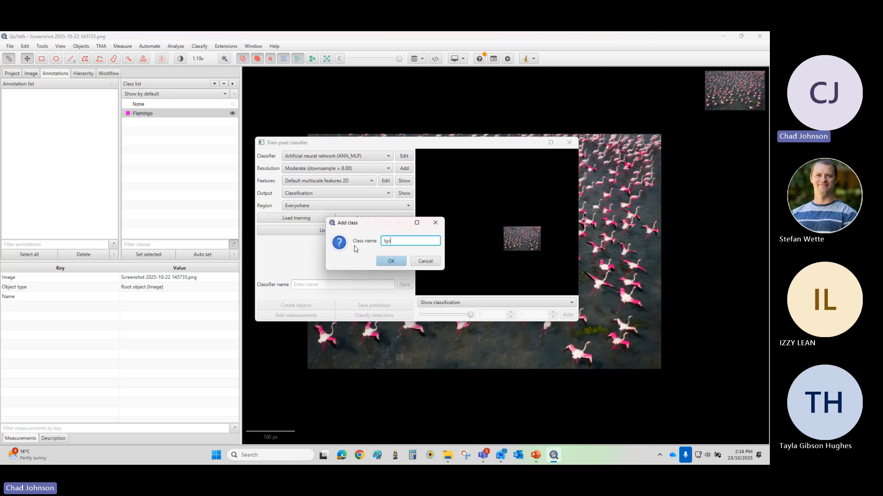
{"action": "type", "text": "Igonorwe"}
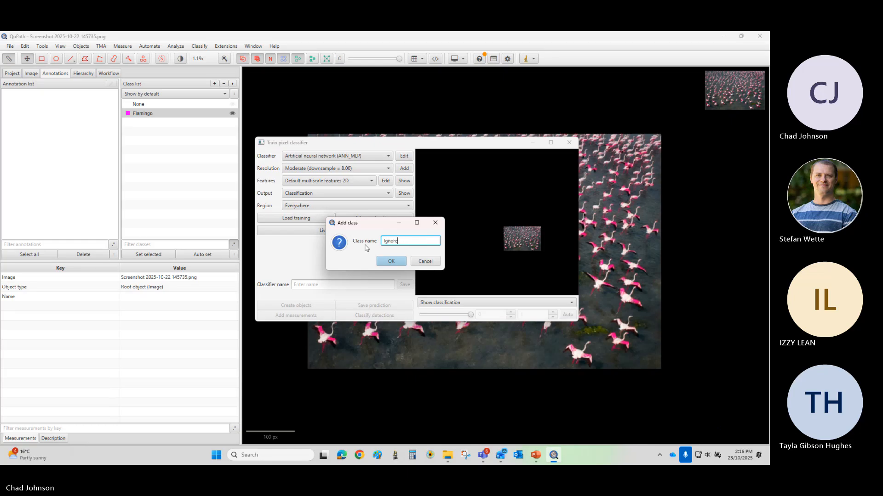
{"action": "left_click", "coordinate": [395, 261]}
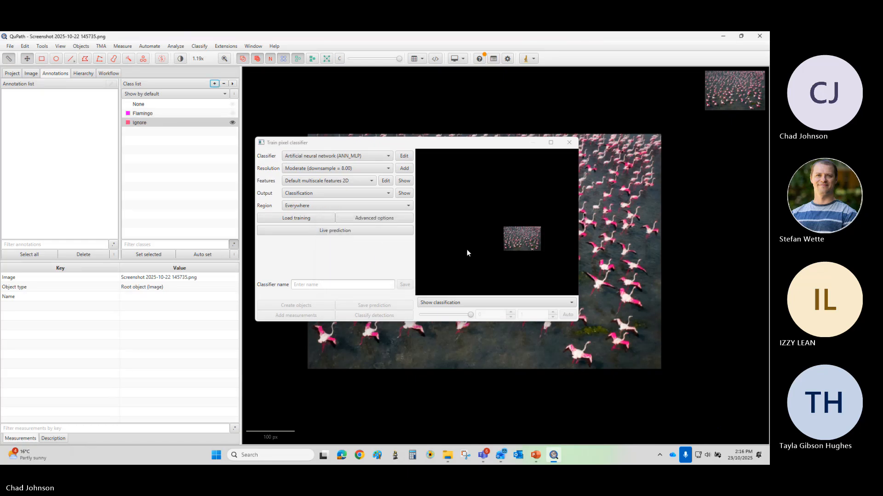
Step: Move the Train pixel classifier dialog off the picture, outline one flamingo's body and wings with the Wand tool, and classify the annotation as Flamingo
{"action": "left_click_drag", "start_coordinate": [398, 143], "coordinate": [205, 207]}
{"action": "left_click_drag", "start_coordinate": [62, 268], "coordinate": [153, 267]}
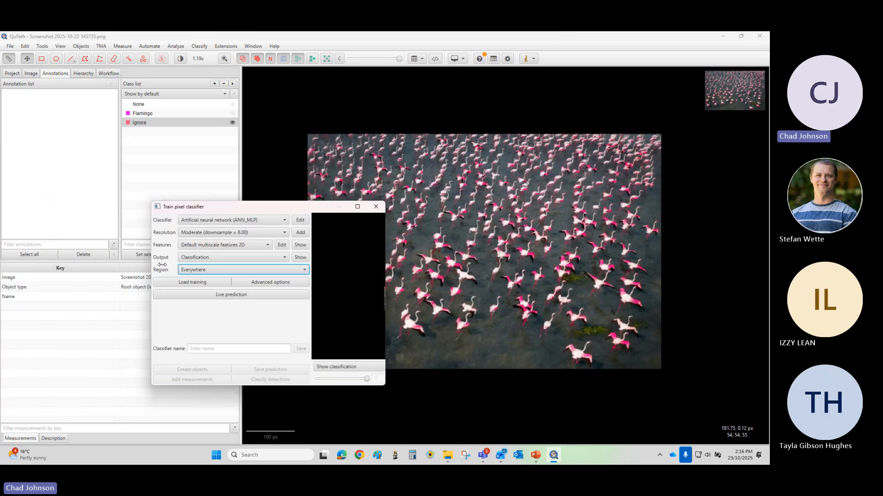
{"action": "left_click_drag", "start_coordinate": [311, 211], "coordinate": [168, 237]}
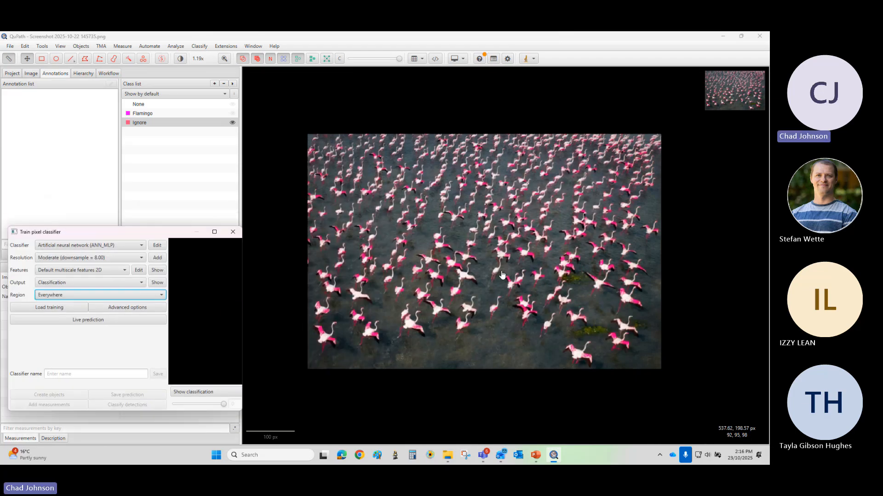
{"action": "scroll", "coordinate": [542, 269], "scroll_direction": "up", "scroll_amount": 5}
{"action": "scroll", "coordinate": [495, 252], "scroll_direction": "up", "scroll_amount": 3}
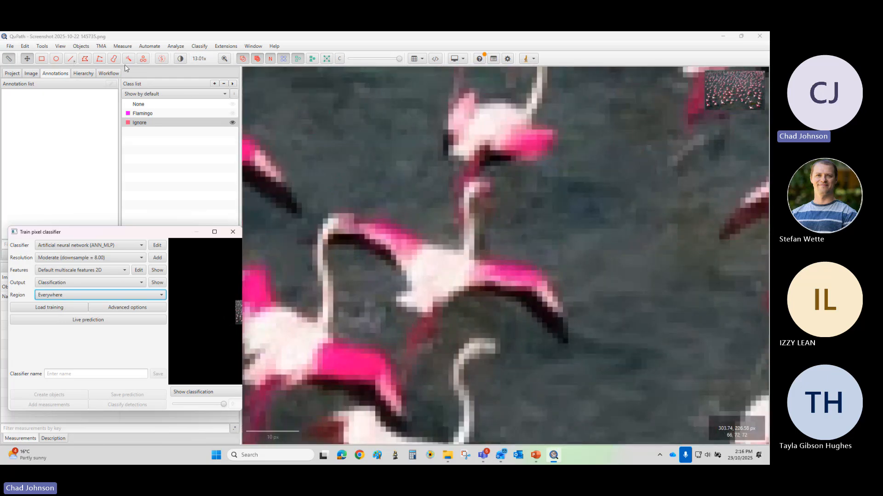
{"action": "left_click", "coordinate": [129, 59]}
{"action": "mouse_move", "coordinate": [460, 271]}
{"action": "left_mouse_down"}
{"action": "mouse_move", "coordinate": [435, 280]}
{"action": "mouse_move", "coordinate": [446, 277]}
{"action": "mouse_move", "coordinate": [377, 229]}
{"action": "mouse_move", "coordinate": [397, 237]}
{"action": "mouse_move", "coordinate": [365, 229]}
{"action": "mouse_move", "coordinate": [444, 264]}
{"action": "mouse_move", "coordinate": [536, 278]}
{"action": "mouse_move", "coordinate": [463, 275]}
{"action": "mouse_move", "coordinate": [440, 289]}
{"action": "left_mouse_up"}
{"action": "right_click", "coordinate": [444, 268]}
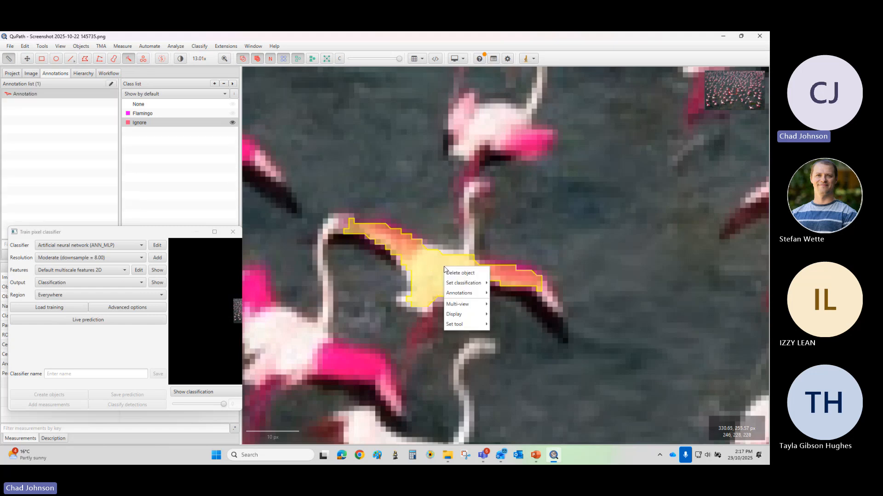
{"action": "mouse_move", "coordinate": [463, 287]}
{"action": "left_click", "coordinate": [503, 295]}
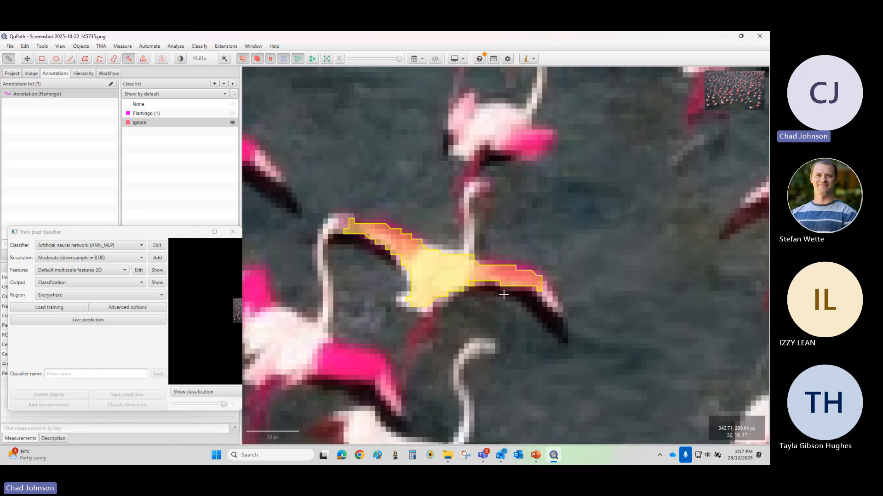
Step: Draw a rectangle annotation of about 360 px² on the dark water beside the outlined flamingo and classify it as Ignore
{"action": "key", "text": "r"}
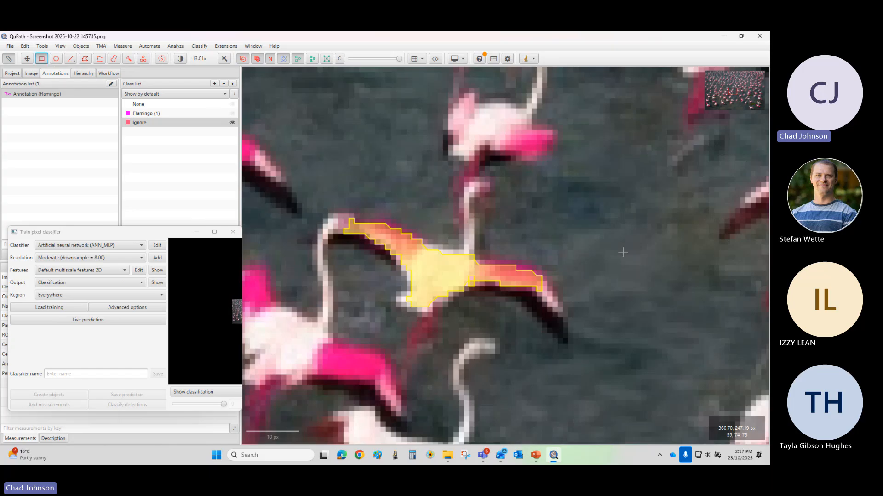
{"action": "left_click_drag", "start_coordinate": [542, 182], "coordinate": [667, 260]}
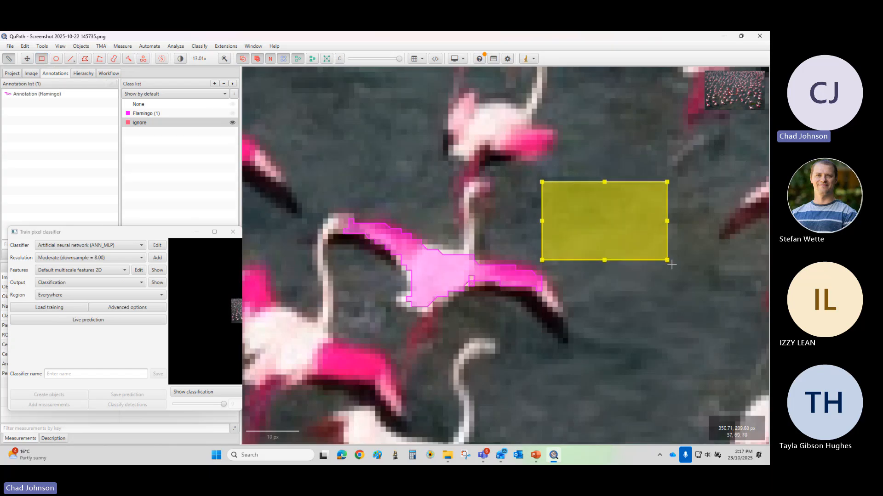
{"action": "right_click", "coordinate": [590, 221]}
{"action": "mouse_move", "coordinate": [609, 236]}
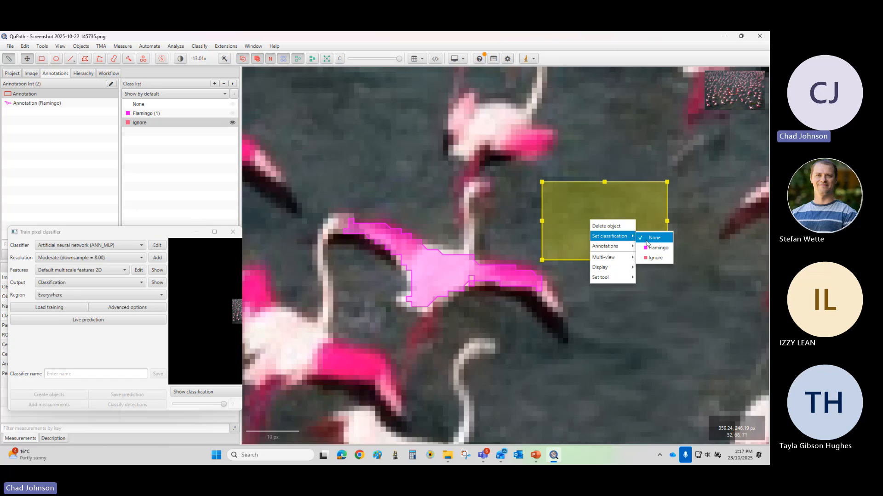
{"action": "left_click", "coordinate": [655, 257]}
Step: Start live prediction in the Train pixel classifier dialog and show the pixel classification overlay on the picture
{"action": "mouse_move", "coordinate": [140, 234]}
{"action": "left_mouse_down"}
{"action": "mouse_move", "coordinate": [343, 203]}
{"action": "mouse_move", "coordinate": [304, 147]}
{"action": "left_mouse_up"}
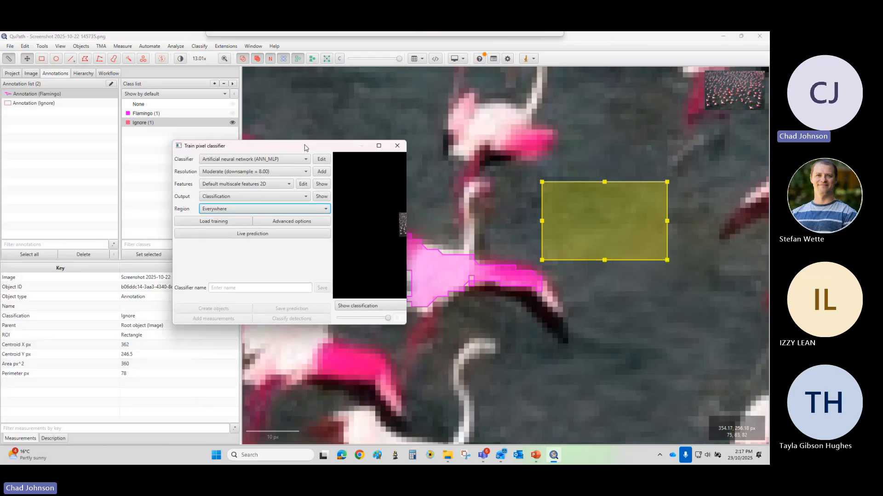
{"action": "left_click", "coordinate": [243, 235]}
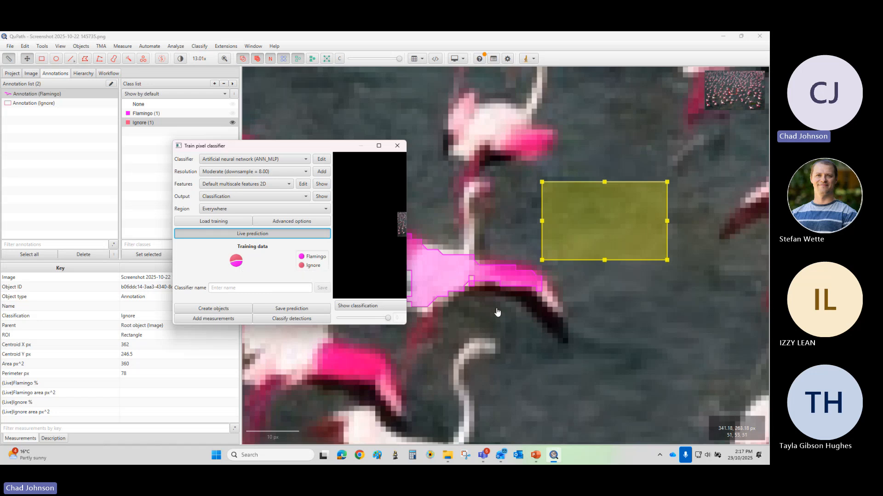
{"action": "scroll", "coordinate": [497, 312], "scroll_direction": "down", "scroll_amount": 6}
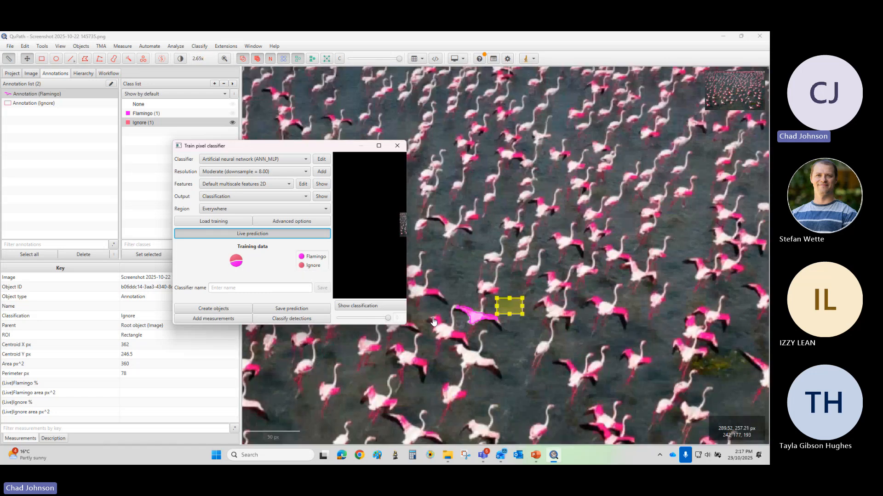
{"action": "scroll", "coordinate": [433, 321], "scroll_direction": "up", "scroll_amount": 3}
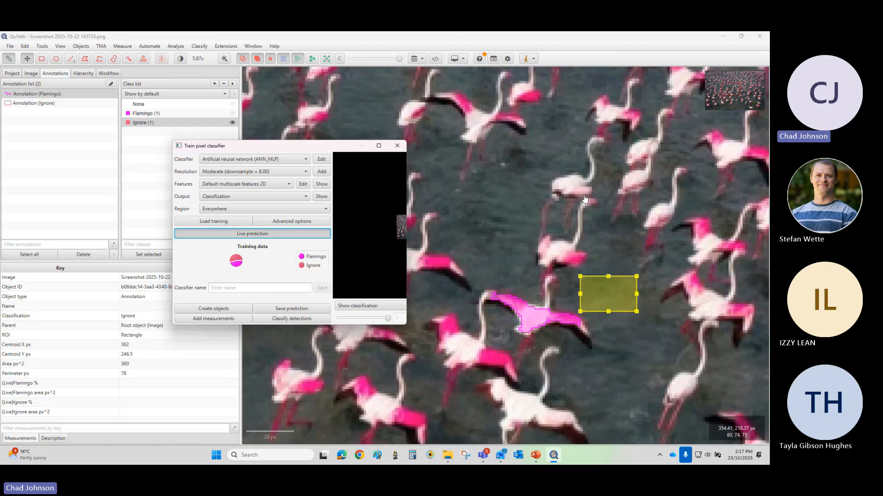
{"action": "left_click_drag", "start_coordinate": [321, 151], "coordinate": [229, 158]}
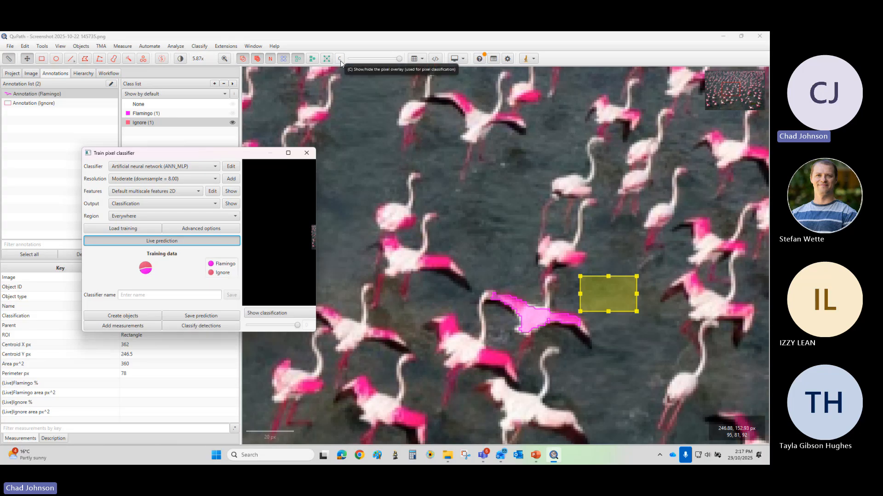
{"action": "left_click", "coordinate": [340, 58]}
Step: Inspect the coarse prediction across the picture and set the classifier resolution to Full (downsample = 1.00)
{"action": "scroll", "coordinate": [607, 294], "scroll_direction": "down", "scroll_amount": 5}
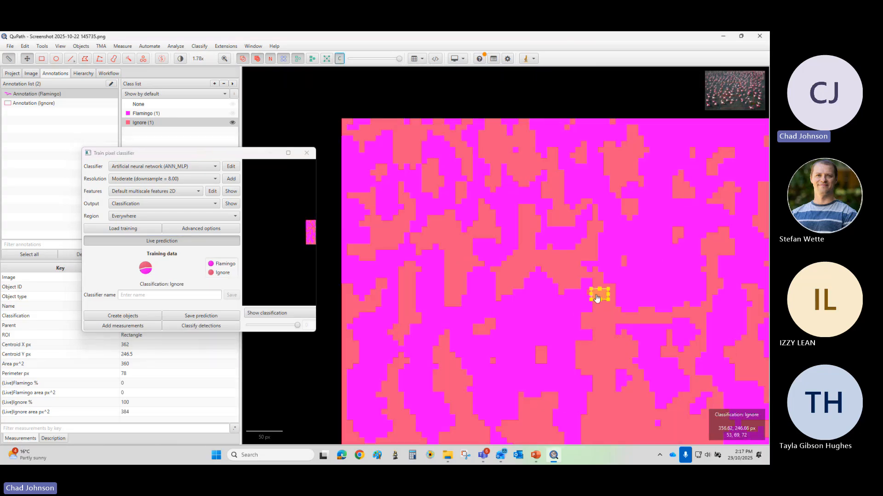
{"action": "scroll", "coordinate": [615, 297], "scroll_direction": "up", "scroll_amount": 4}
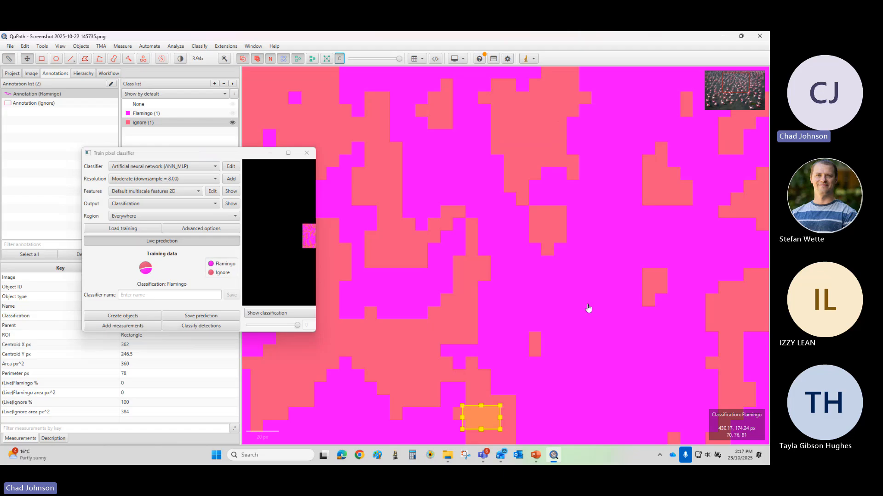
{"action": "scroll", "coordinate": [587, 309], "scroll_direction": "down", "scroll_amount": 5}
{"action": "scroll", "coordinate": [528, 429], "scroll_direction": "up", "scroll_amount": 5}
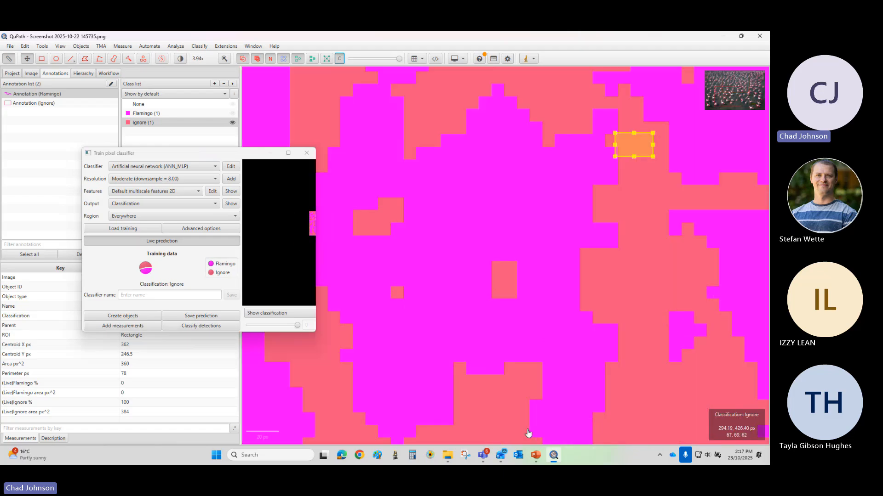
{"action": "scroll", "coordinate": [556, 386], "scroll_direction": "down", "scroll_amount": 6}
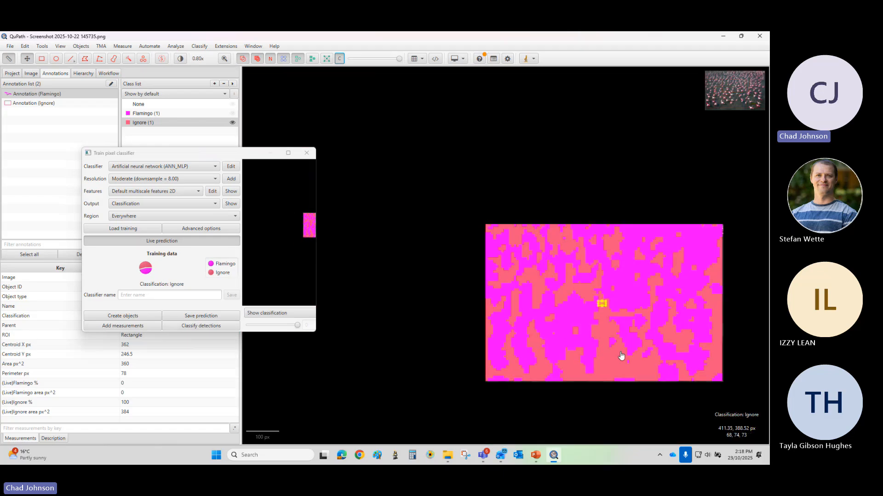
{"action": "scroll", "coordinate": [622, 357], "scroll_direction": "up", "scroll_amount": 4}
{"action": "scroll", "coordinate": [655, 335], "scroll_direction": "up", "scroll_amount": 1}
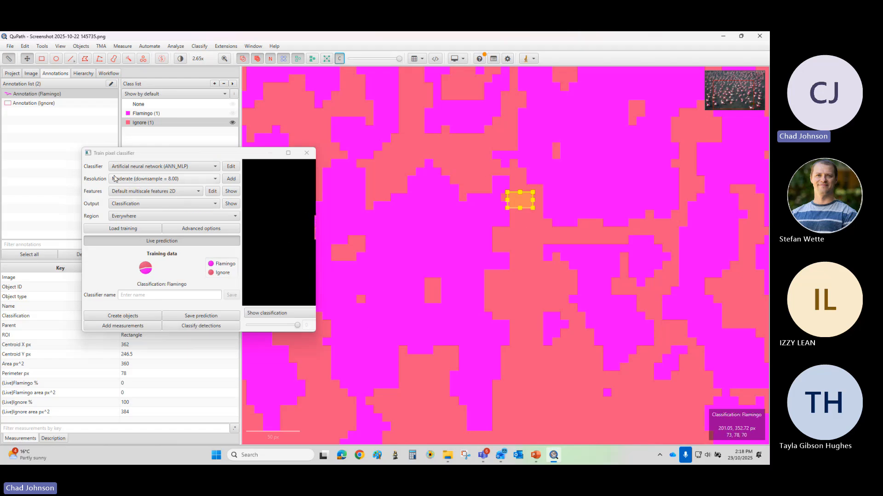
{"action": "left_click", "coordinate": [143, 179]}
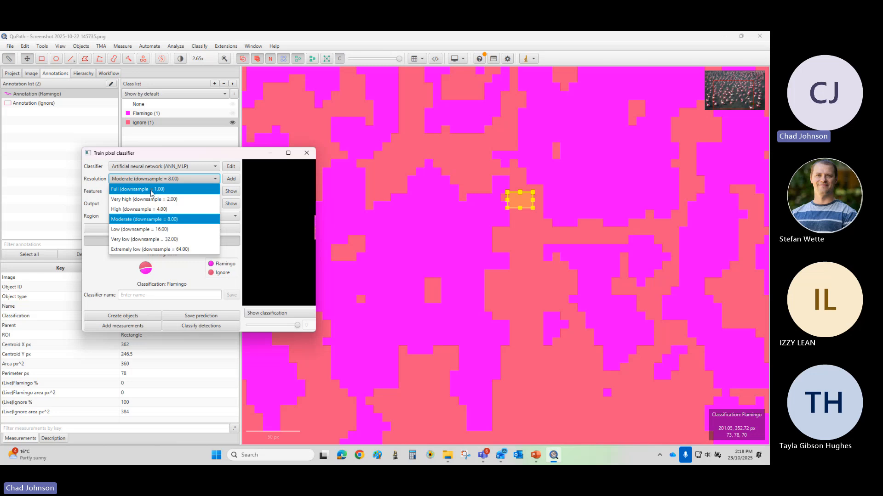
{"action": "left_click", "coordinate": [150, 192]}
Step: Compare the full-resolution prediction with the underlying flamingos by hiding and showing the pixel classification overlay
{"action": "scroll", "coordinate": [516, 262], "scroll_direction": "down", "scroll_amount": 2}
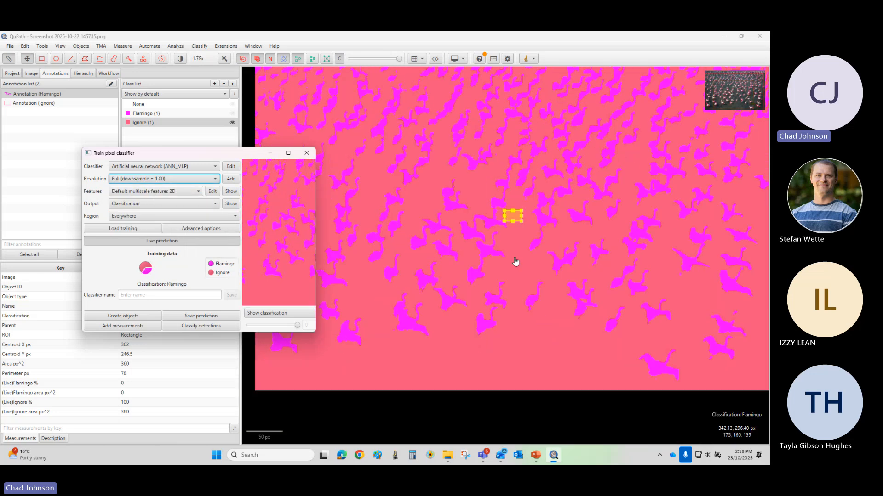
{"action": "scroll", "coordinate": [441, 223], "scroll_direction": "up", "scroll_amount": 5}
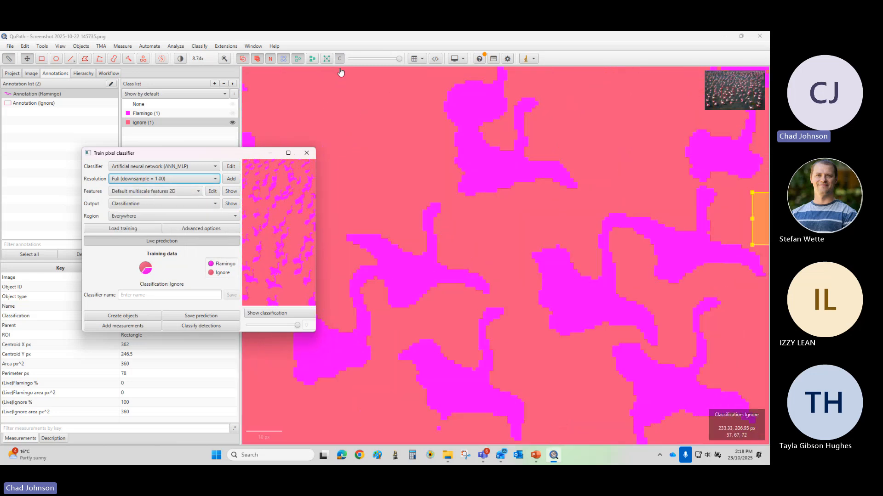
{"action": "left_click", "coordinate": [339, 59]}
{"action": "left_click", "coordinate": [339, 59]}
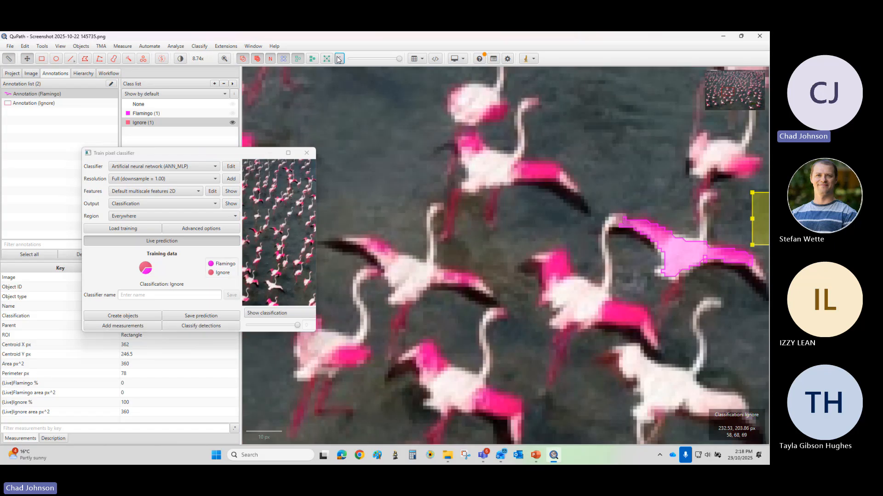
{"action": "left_click", "coordinate": [339, 59]}
{"action": "left_click", "coordinate": [339, 59]}
Step: Try the Very high (downsample = 2.00) resolution, and return the classifier to Full (downsample = 1.00)
{"action": "left_click", "coordinate": [190, 179]}
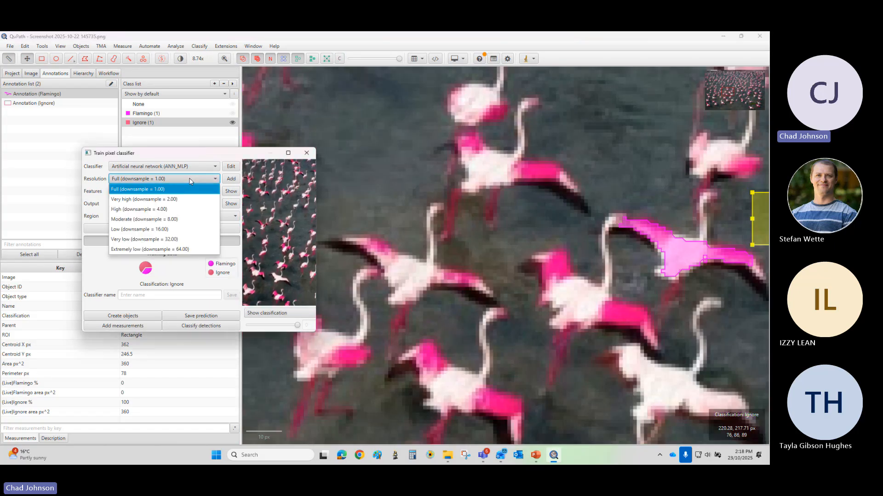
{"action": "left_click", "coordinate": [183, 200]}
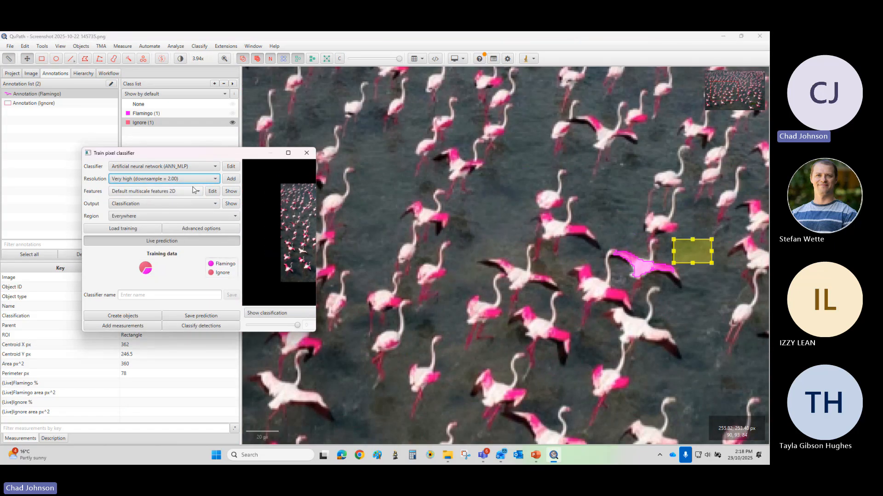
{"action": "left_click", "coordinate": [185, 182]}
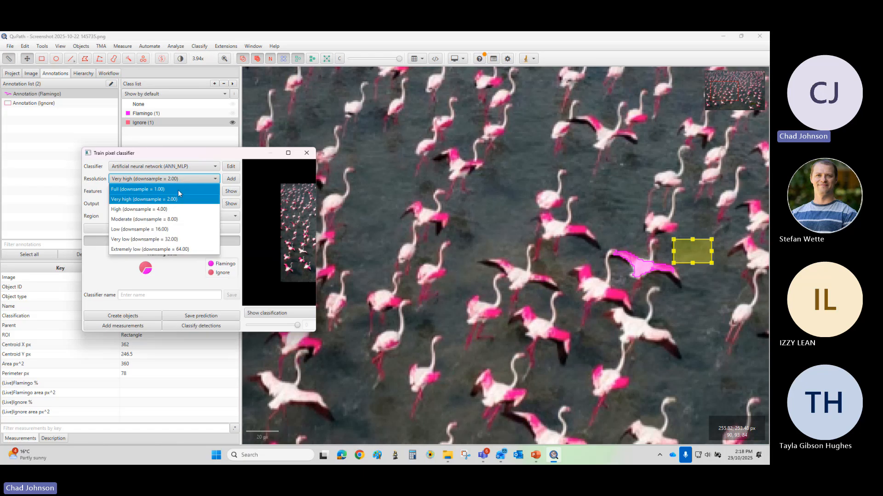
{"action": "left_click", "coordinate": [178, 190]}
Step: Show the pixel classification overlay again and examine the predicted flamingo shapes around the Ignore rectangle
{"action": "scroll", "coordinate": [643, 308], "scroll_direction": "down", "scroll_amount": 10}
{"action": "scroll", "coordinate": [643, 307], "scroll_direction": "up", "scroll_amount": 7}
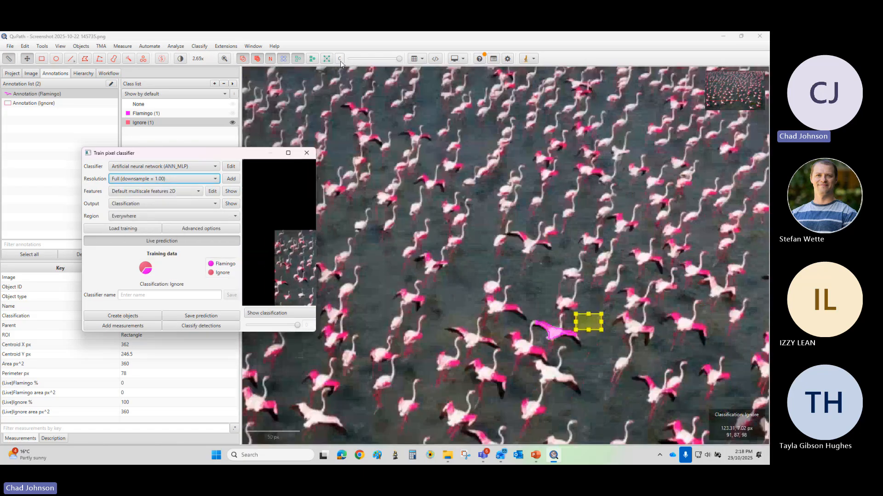
{"action": "left_click", "coordinate": [340, 58]}
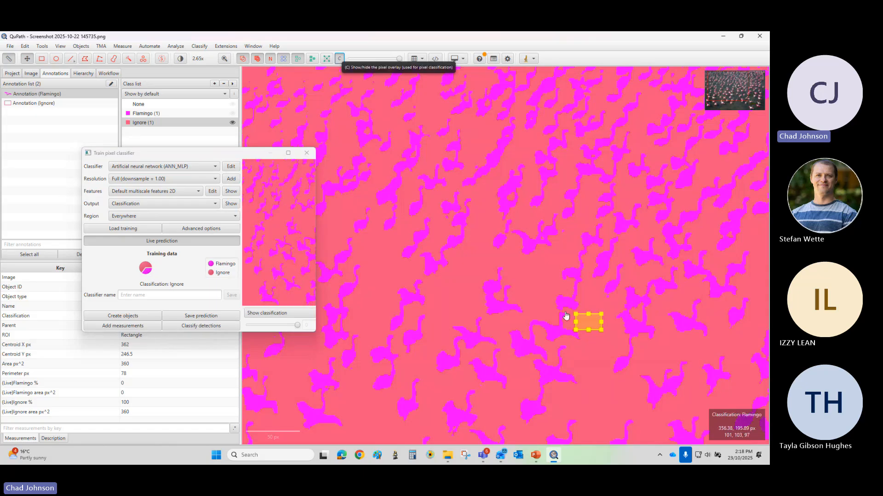
{"action": "scroll", "coordinate": [565, 308], "scroll_direction": "up", "scroll_amount": 10}
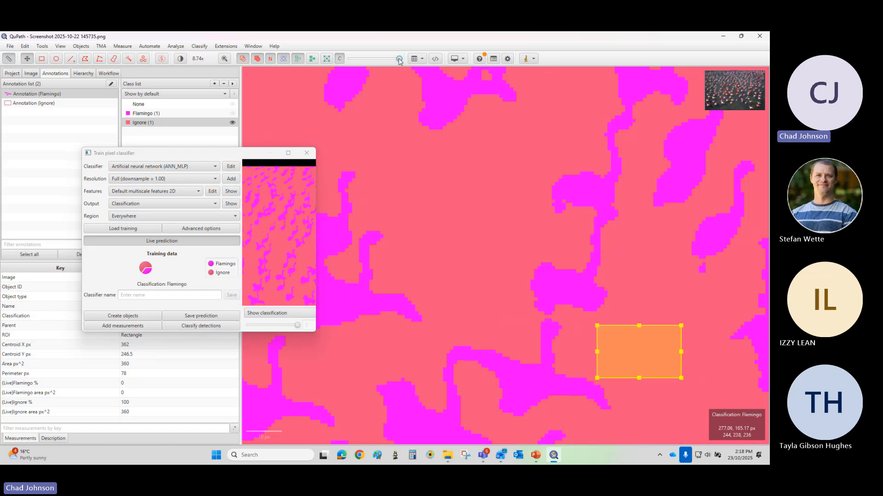
Step: Make the classification overlay semi-transparent at a little over half opacity and compare the prediction with the flamingos beneath it
{"action": "left_click_drag", "start_coordinate": [399, 59], "coordinate": [366, 61]}
{"action": "scroll", "coordinate": [458, 222], "scroll_direction": "down", "scroll_amount": 5}
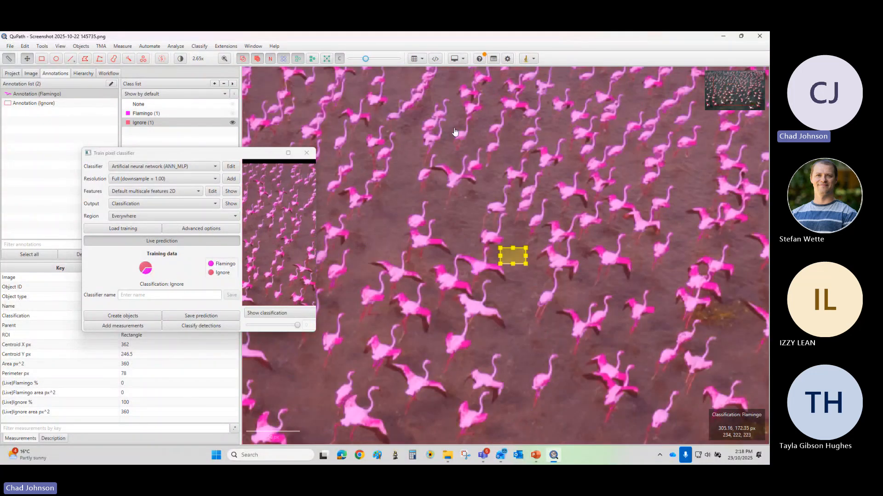
{"action": "left_click", "coordinate": [342, 59]}
{"action": "left_click", "coordinate": [341, 58]}
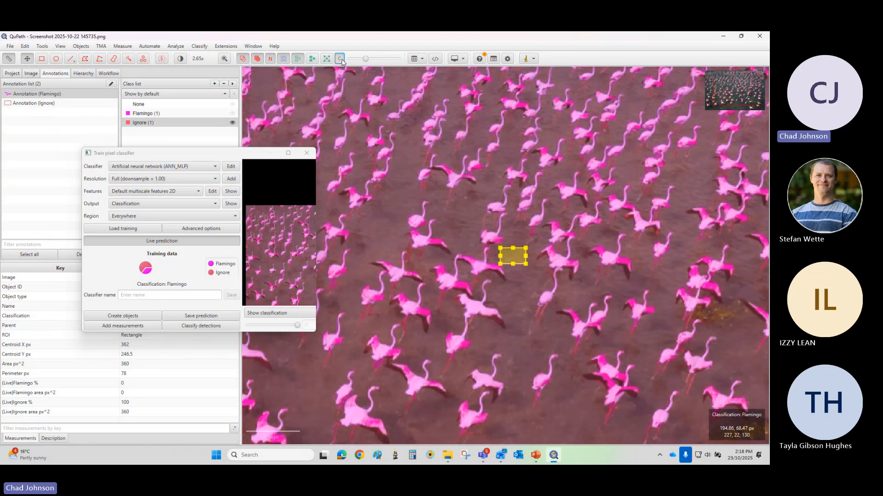
{"action": "left_click_drag", "start_coordinate": [371, 61], "coordinate": [378, 61]}
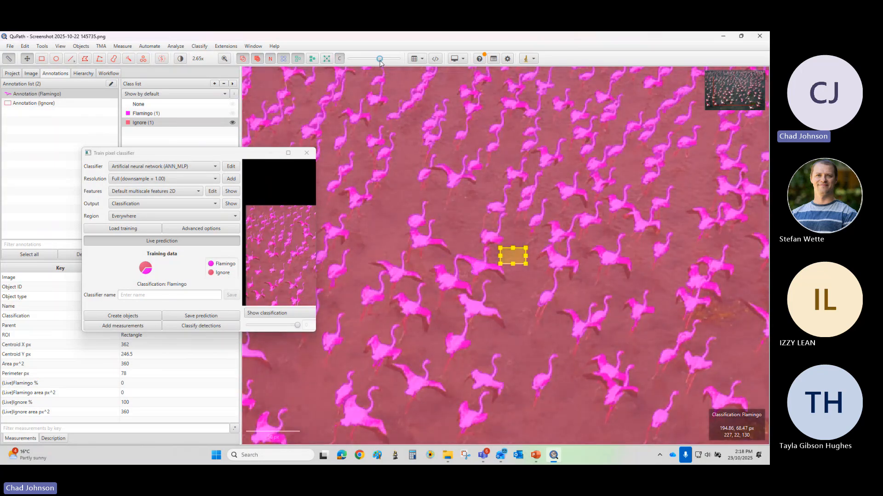
{"action": "scroll", "coordinate": [463, 322], "scroll_direction": "up", "scroll_amount": 5}
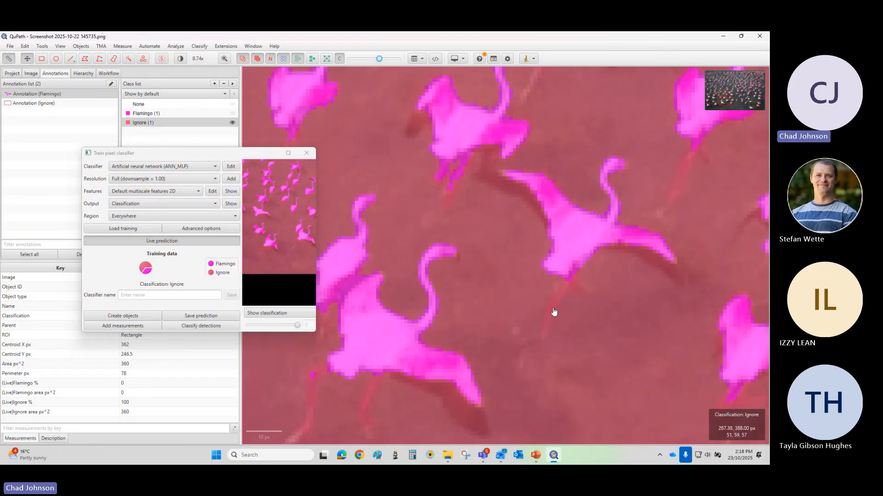
Step: Brush an annotation along the trailing leg of the spread-winged flamingo in the lower part of the picture
{"action": "scroll", "coordinate": [556, 312], "scroll_direction": "up", "scroll_amount": 5}
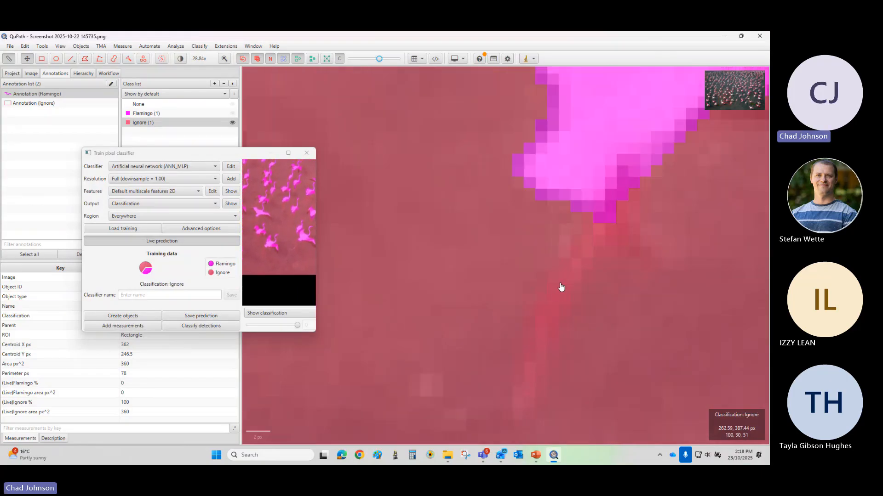
{"action": "scroll", "coordinate": [600, 260], "scroll_direction": "down", "scroll_amount": 6}
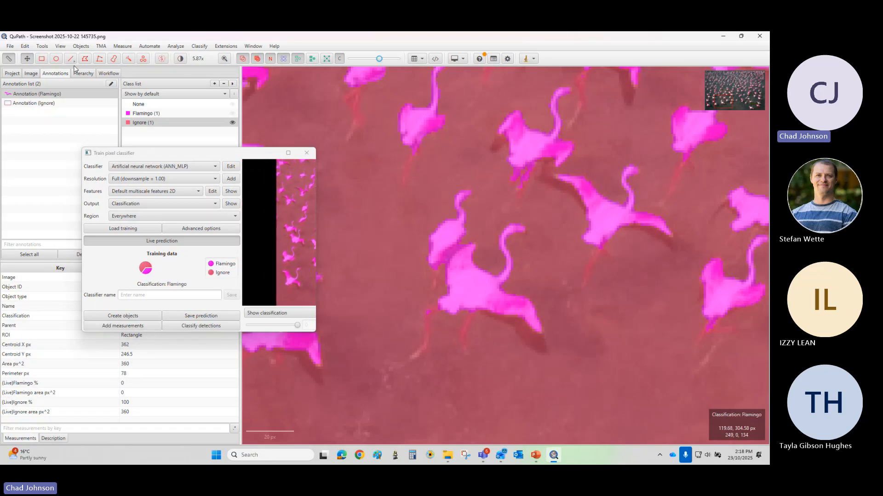
{"action": "scroll", "coordinate": [439, 289], "scroll_direction": "up", "scroll_amount": 5}
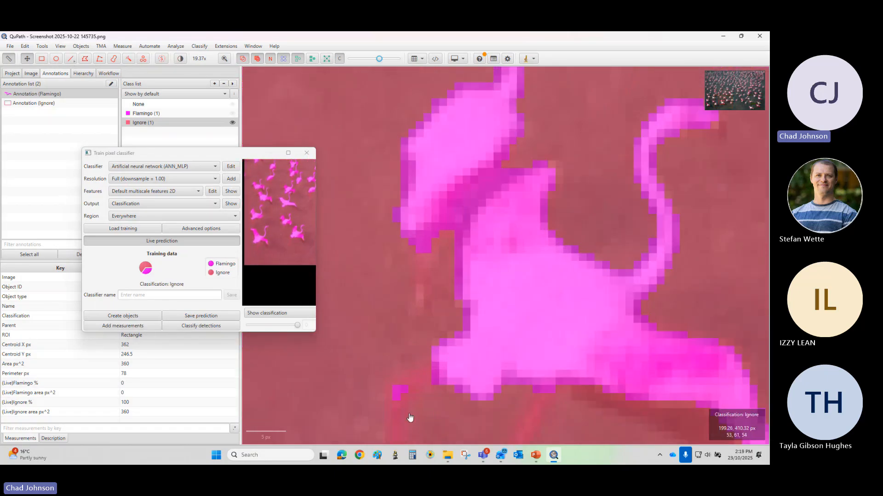
{"action": "scroll", "coordinate": [408, 420], "scroll_direction": "down", "scroll_amount": 7}
{"action": "scroll", "coordinate": [532, 412], "scroll_direction": "up", "scroll_amount": 5}
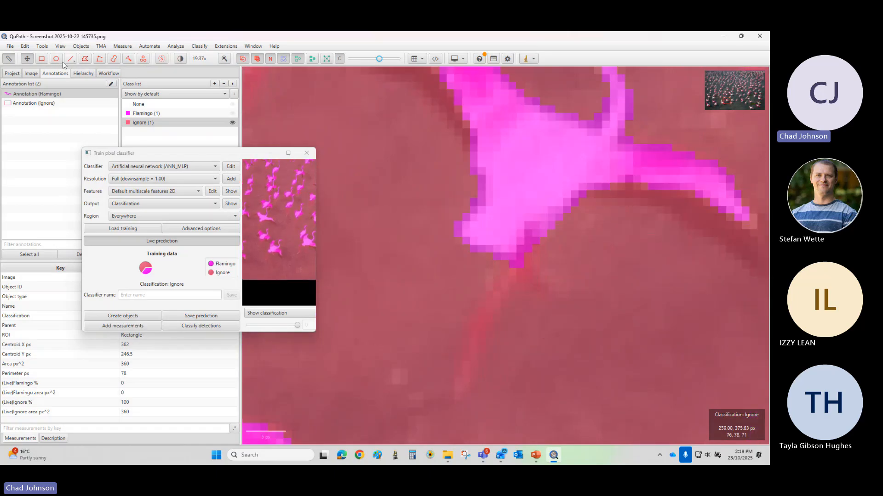
{"action": "left_click", "coordinate": [114, 58]}
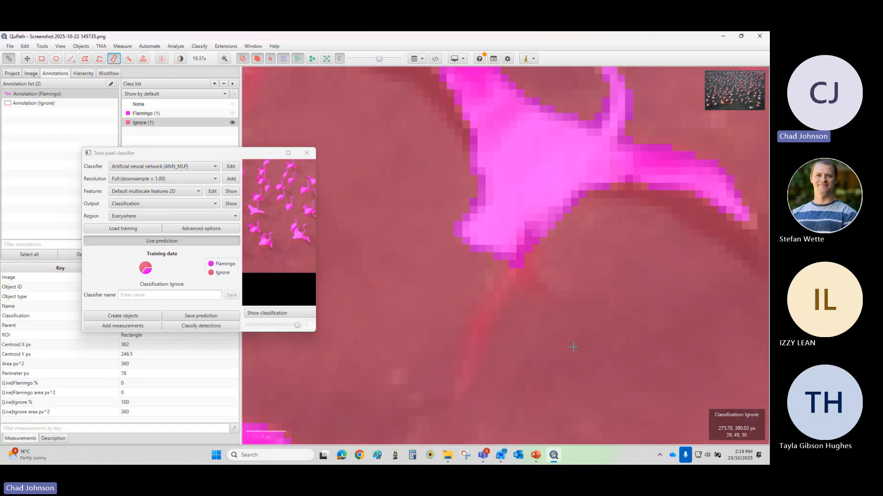
{"action": "scroll", "coordinate": [489, 379], "scroll_direction": "up", "scroll_amount": 4}
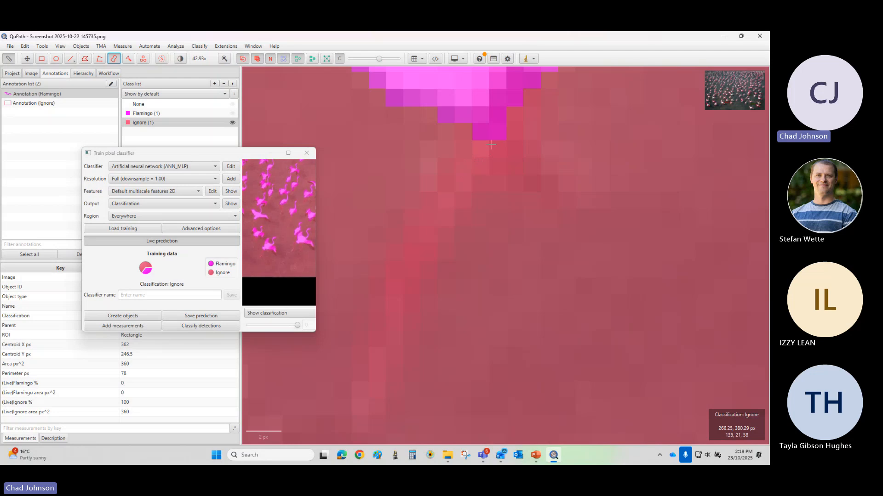
{"action": "mouse_move", "coordinate": [491, 145]}
{"action": "left_mouse_down"}
{"action": "mouse_move", "coordinate": [449, 211]}
{"action": "mouse_move", "coordinate": [412, 237]}
{"action": "left_mouse_up"}
{"action": "mouse_move", "coordinate": [416, 270]}
{"action": "left_mouse_down"}
{"action": "mouse_move", "coordinate": [403, 302]}
{"action": "mouse_move", "coordinate": [411, 256]}
{"action": "mouse_move", "coordinate": [366, 405]}
{"action": "mouse_move", "coordinate": [342, 390]}
{"action": "mouse_move", "coordinate": [389, 351]}
{"action": "left_mouse_up"}
{"action": "scroll", "coordinate": [389, 351], "scroll_direction": "down", "scroll_amount": 5}
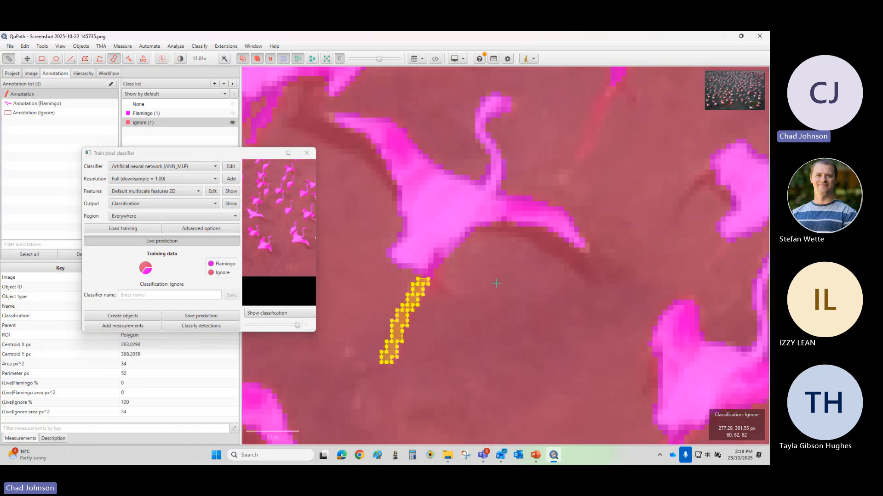
Step: Lower the classification overlay to about one-third opacity and classify the brushed leg annotation as Flamingo
{"action": "left_click_drag", "start_coordinate": [379, 59], "coordinate": [332, 62]}
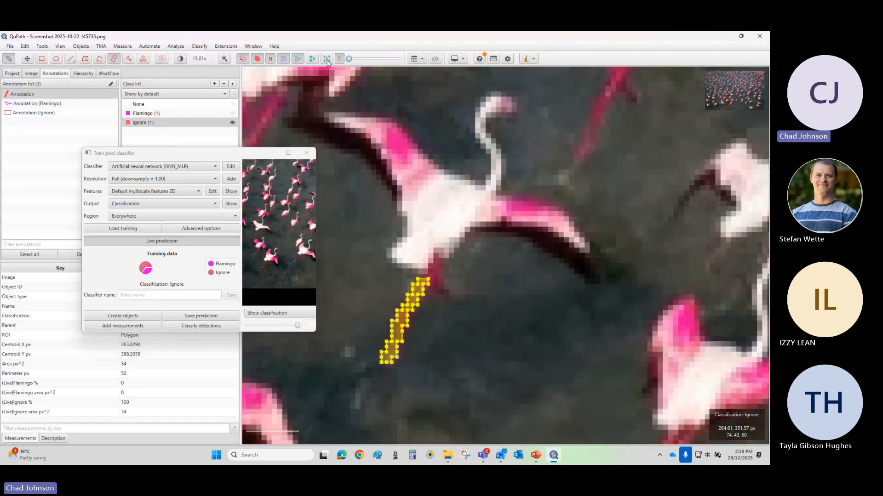
{"action": "left_click_drag", "start_coordinate": [349, 58], "coordinate": [367, 65]}
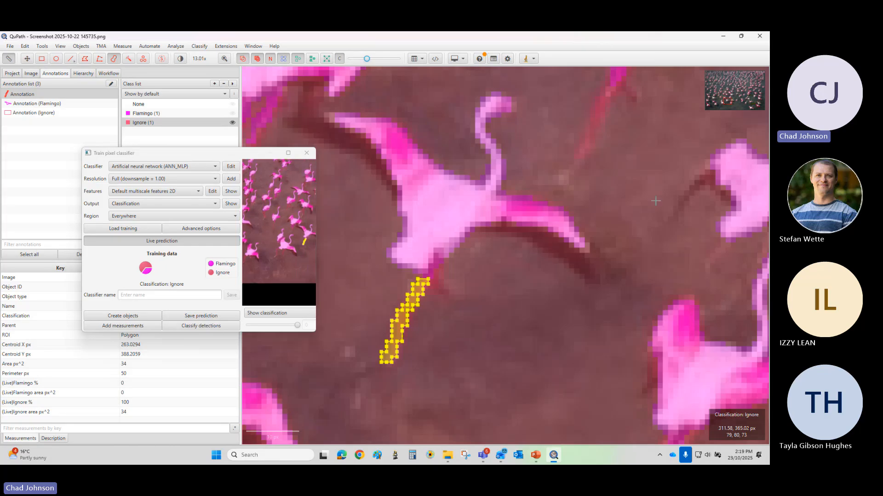
{"action": "right_click", "coordinate": [399, 324]}
{"action": "mouse_move", "coordinate": [413, 339]}
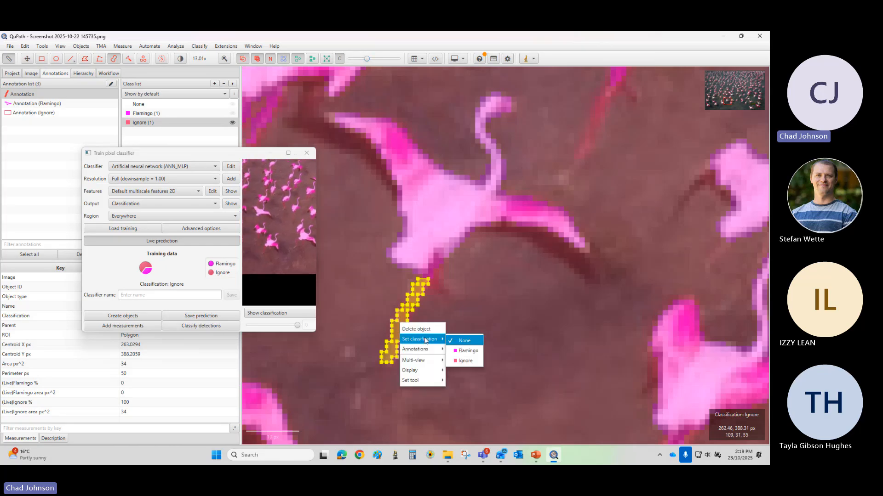
{"action": "left_click", "coordinate": [467, 351]}
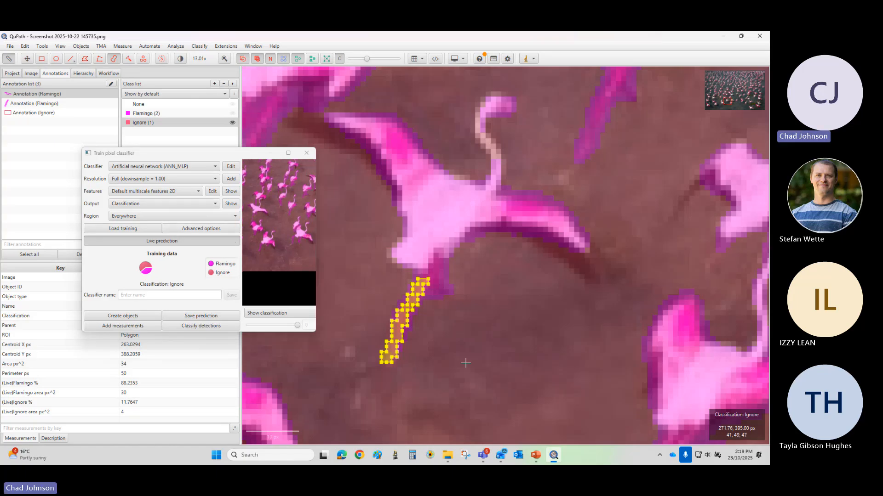
Step: Examine the updated prediction across the flock at high overlay opacity, and reduce the overlay to a little under half opacity
{"action": "scroll", "coordinate": [466, 363], "scroll_direction": "down", "scroll_amount": 5}
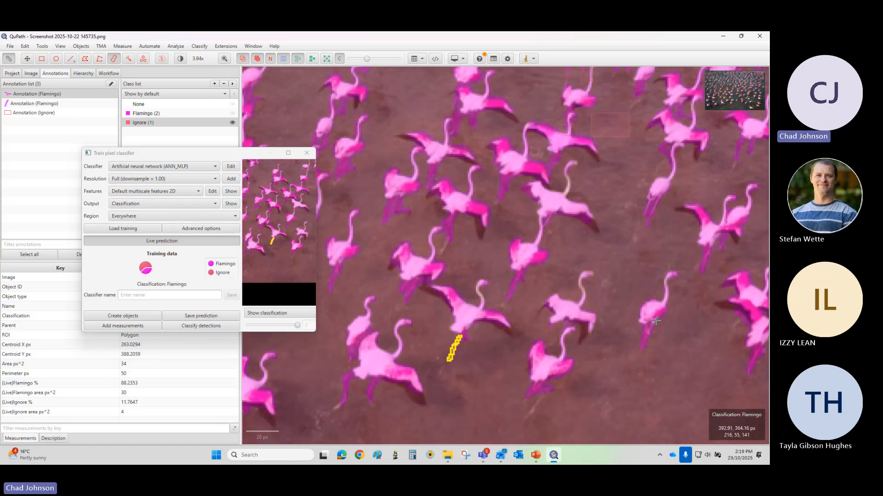
{"action": "scroll", "coordinate": [656, 320], "scroll_direction": "down", "scroll_amount": 4}
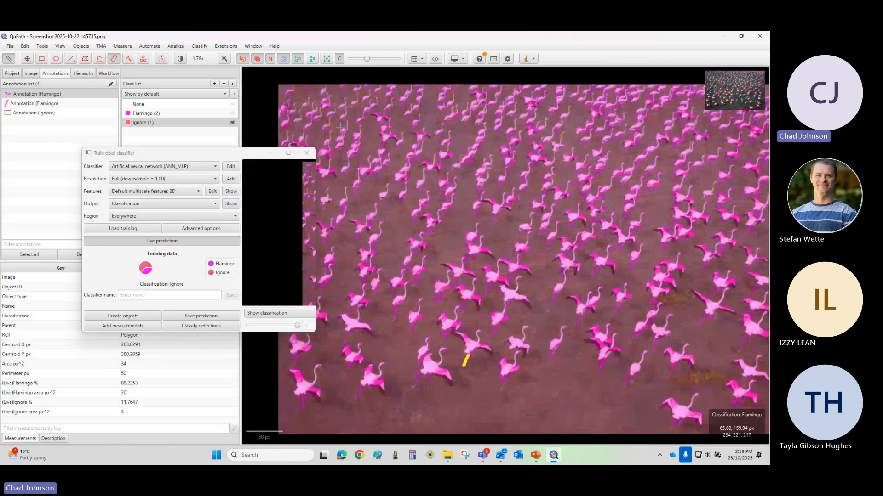
{"action": "left_click_drag", "start_coordinate": [368, 59], "coordinate": [396, 60]}
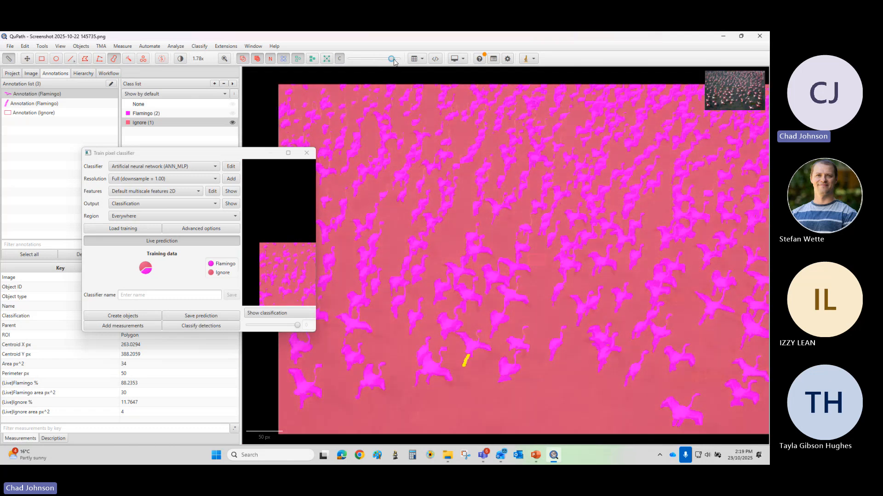
{"action": "left_click_drag", "start_coordinate": [389, 60], "coordinate": [375, 61]}
{"action": "scroll", "coordinate": [450, 272], "scroll_direction": "up", "scroll_amount": 5}
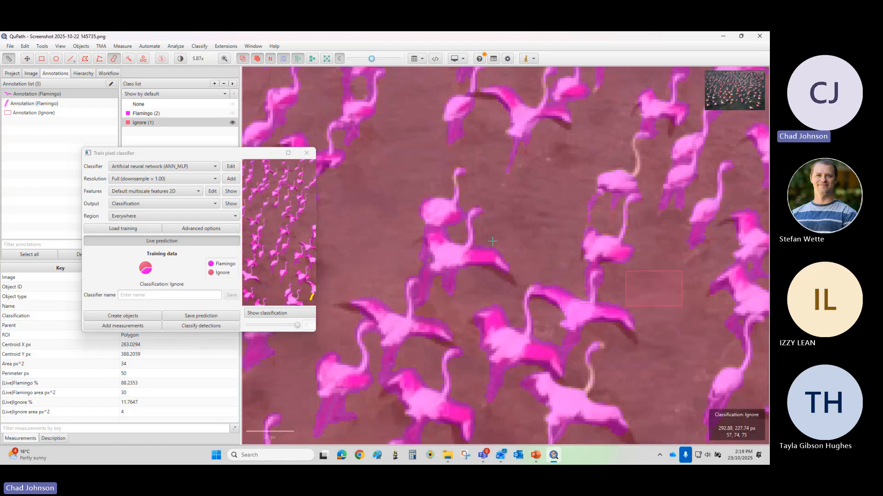
{"action": "left_click", "coordinate": [159, 179]}
{"action": "left_click", "coordinate": [159, 179]}
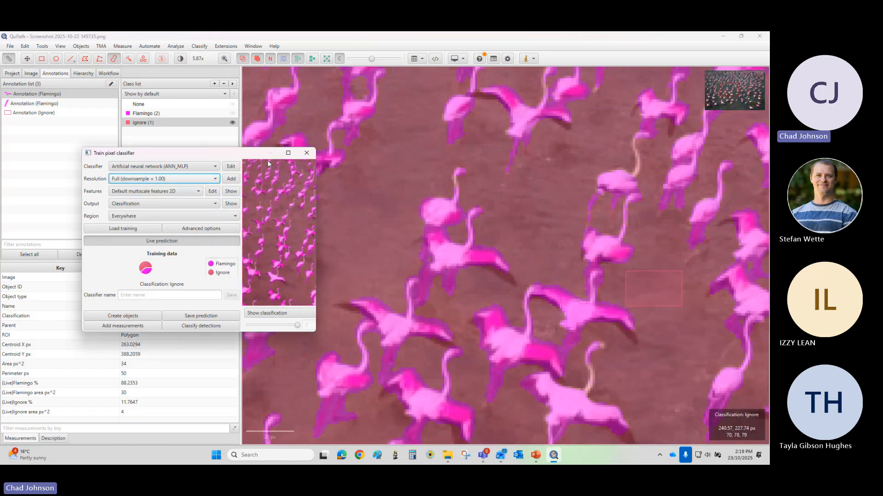
Step: Draw a rectangle about 22 by 23 px on the bare water near the existing Ignore rectangle and classify it as Ignore
{"action": "left_click", "coordinate": [41, 59]}
{"action": "left_click_drag", "start_coordinate": [519, 194], "coordinate": [571, 247]}
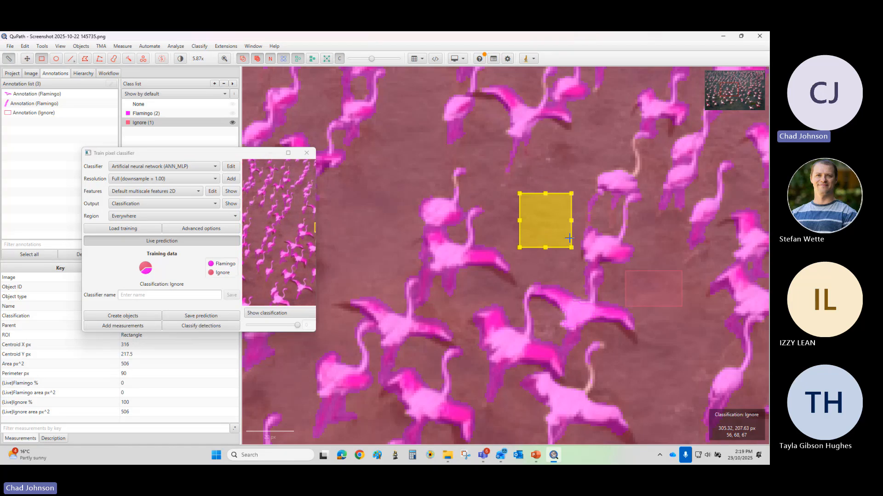
{"action": "right_click", "coordinate": [553, 223]}
{"action": "mouse_move", "coordinate": [575, 239]}
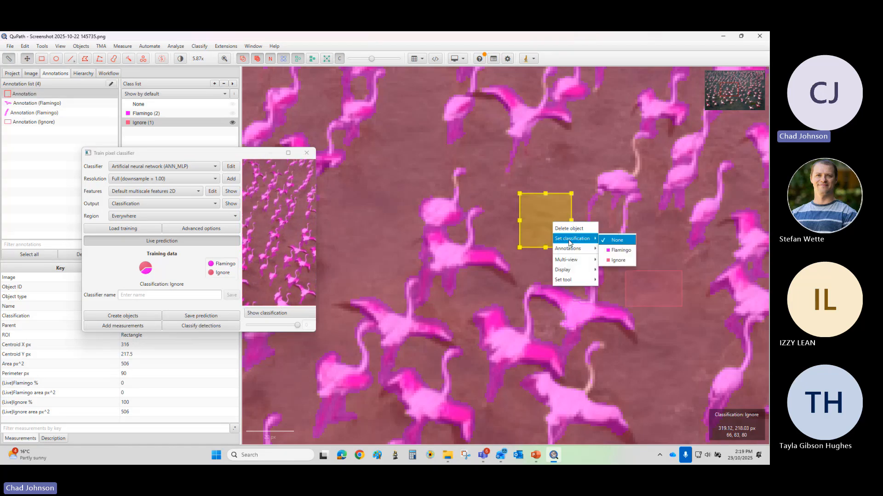
{"action": "left_click", "coordinate": [620, 260]}
Step: Draw a rectangle about 58 by 49 px on the open water below the flamingos and classify it as Ignore
{"action": "scroll", "coordinate": [619, 262], "scroll_direction": "down", "scroll_amount": 8}
{"action": "scroll", "coordinate": [619, 379], "scroll_direction": "up", "scroll_amount": 8}
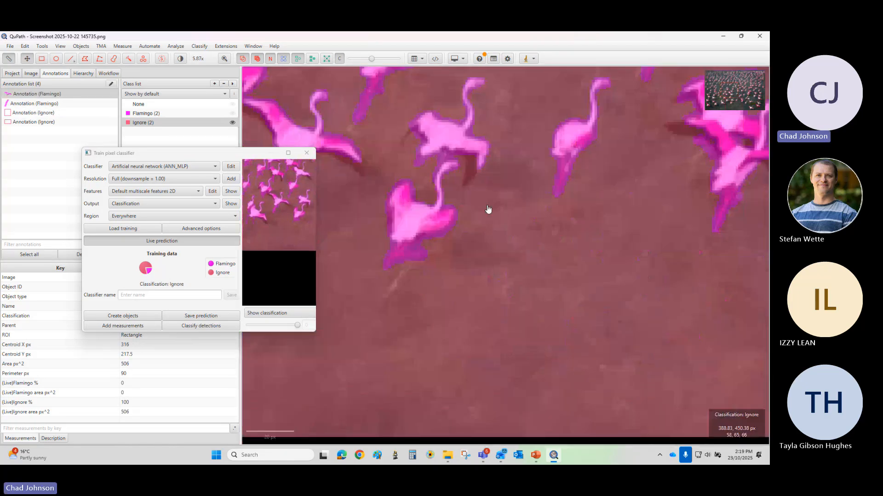
{"action": "left_click", "coordinate": [44, 61]}
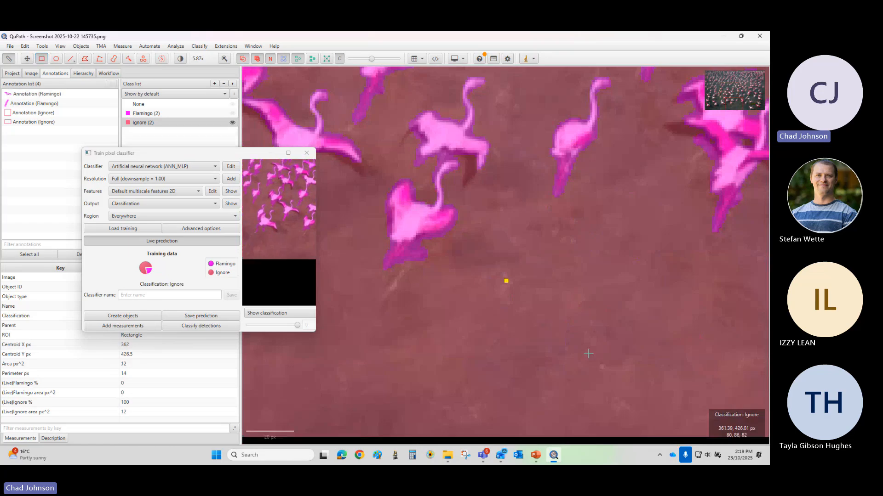
{"action": "mouse_move", "coordinate": [507, 280]}
{"action": "left_mouse_down"}
{"action": "mouse_move", "coordinate": [642, 380]}
{"action": "mouse_move", "coordinate": [642, 395]}
{"action": "left_mouse_up"}
{"action": "right_click", "coordinate": [574, 341]}
{"action": "mouse_move", "coordinate": [595, 360]}
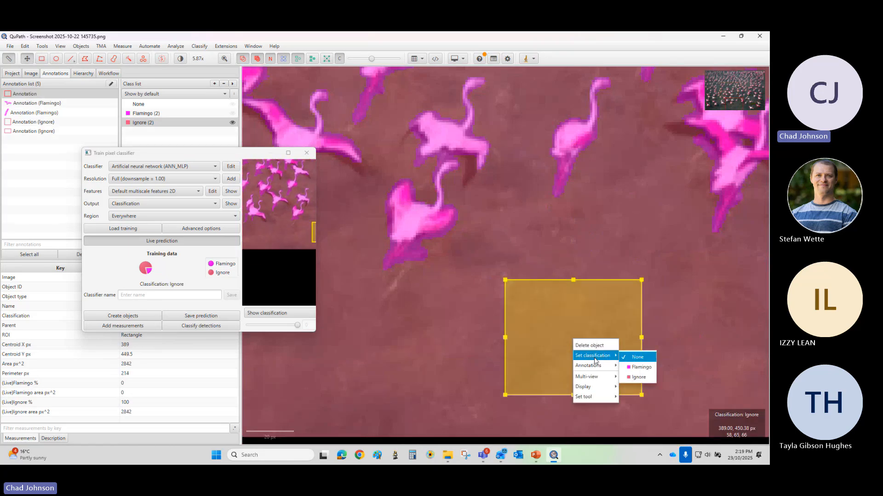
{"action": "left_click", "coordinate": [638, 377]}
Step: Examine the live prediction across the whole picture, checking how flamingo legs and the surrounding water are classified
{"action": "scroll", "coordinate": [528, 313], "scroll_direction": "down", "scroll_amount": 10}
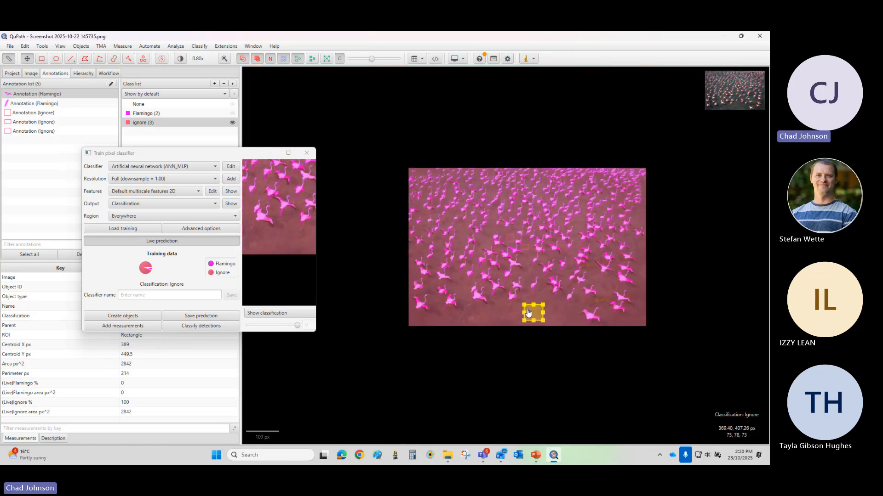
{"action": "scroll", "coordinate": [388, 225], "scroll_direction": "up", "scroll_amount": 4}
{"action": "scroll", "coordinate": [387, 224], "scroll_direction": "up", "scroll_amount": 7}
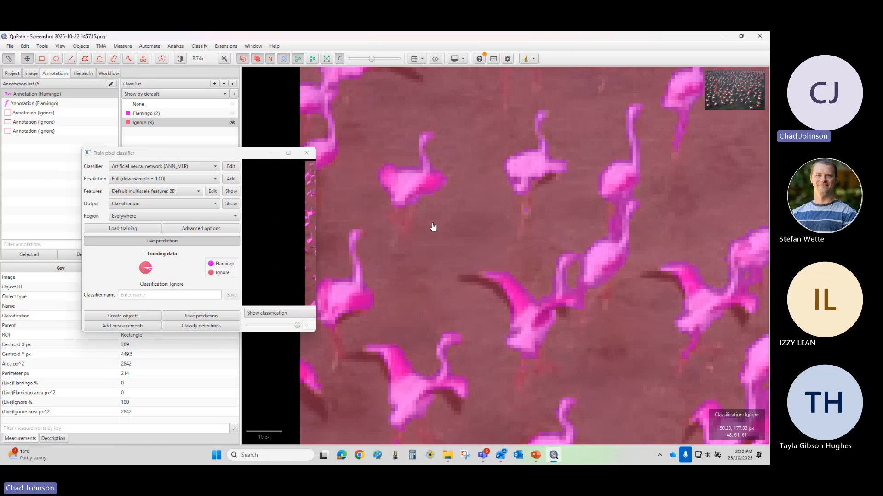
{"action": "scroll", "coordinate": [405, 236], "scroll_direction": "up", "scroll_amount": 2}
{"action": "scroll", "coordinate": [462, 235], "scroll_direction": "down", "scroll_amount": 10}
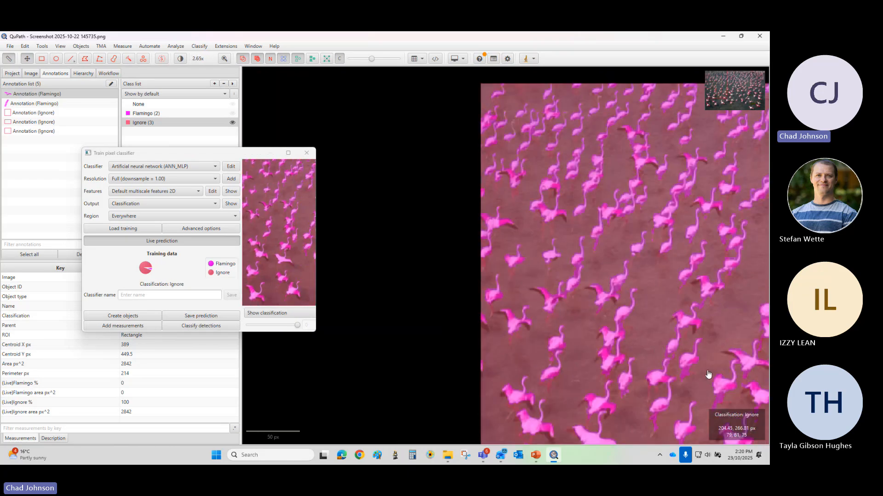
{"action": "scroll", "coordinate": [710, 372], "scroll_direction": "up", "scroll_amount": 8}
{"action": "scroll", "coordinate": [731, 348], "scroll_direction": "down", "scroll_amount": 5}
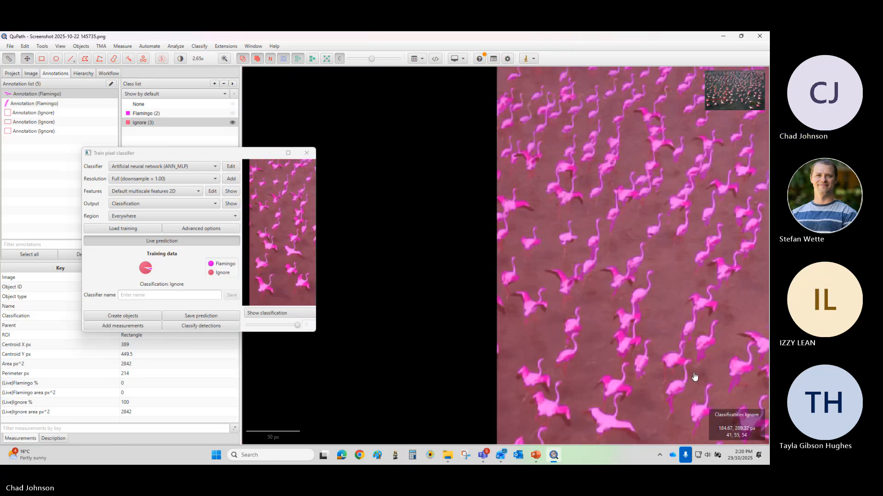
{"action": "left_click_drag", "start_coordinate": [763, 271], "coordinate": [486, 256]}
{"action": "scroll", "coordinate": [504, 244], "scroll_direction": "up", "scroll_amount": 1}
{"action": "scroll", "coordinate": [503, 244], "scroll_direction": "up", "scroll_amount": 1}
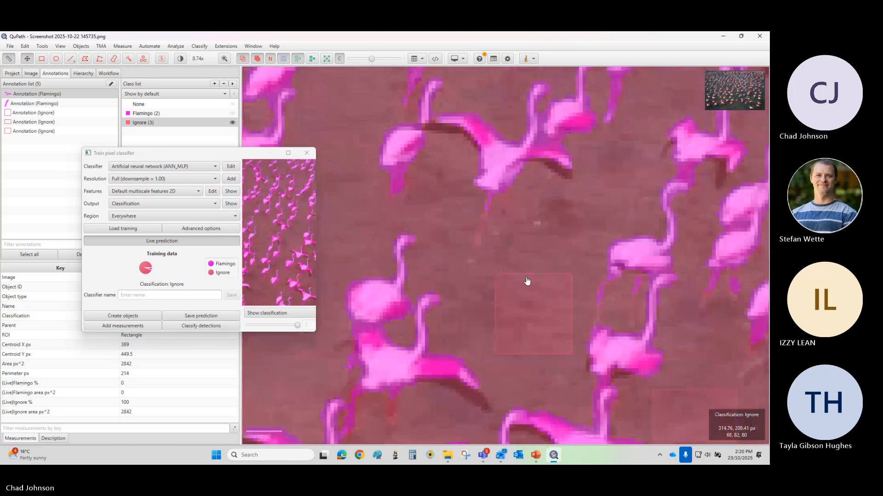
{"action": "scroll", "coordinate": [501, 250], "scroll_direction": "down", "scroll_amount": 2}
Step: Locate the two Flamingo annotations and compare the brushed leg annotation with the original pixels at zero overlay opacity
{"action": "left_click", "coordinate": [42, 105]}
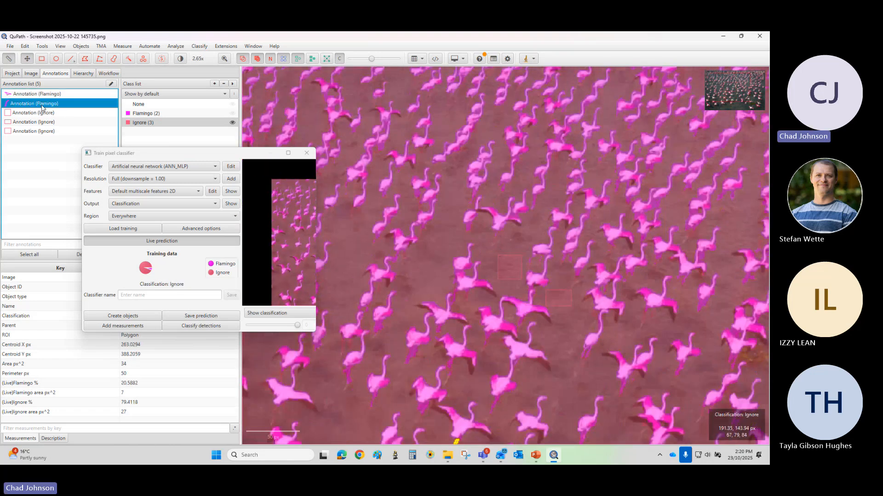
{"action": "left_click", "coordinate": [42, 94]}
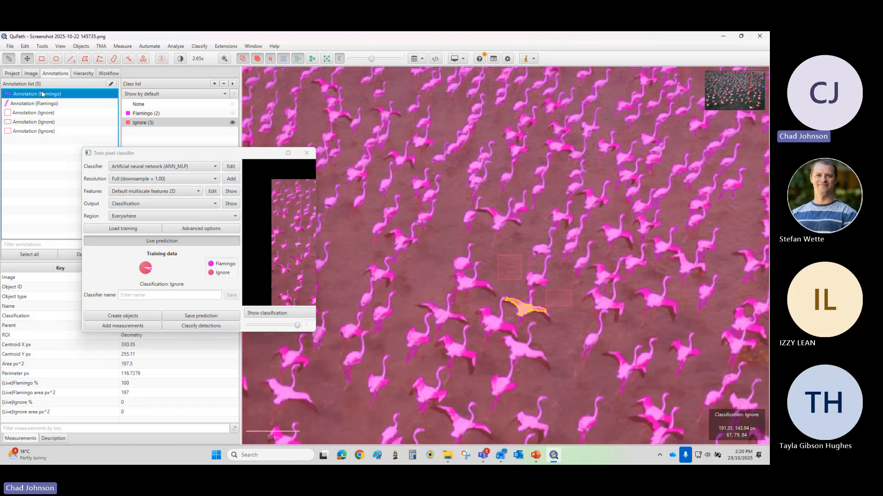
{"action": "left_click", "coordinate": [42, 104]}
{"action": "scroll", "coordinate": [411, 423], "scroll_direction": "down", "scroll_amount": 6}
{"action": "scroll", "coordinate": [413, 429], "scroll_direction": "up", "scroll_amount": 15}
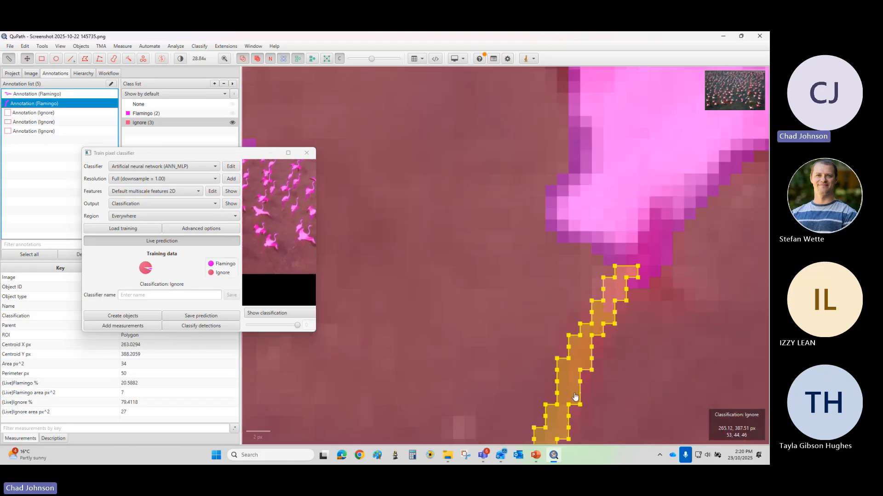
{"action": "left_click_drag", "start_coordinate": [371, 58], "coordinate": [344, 61]}
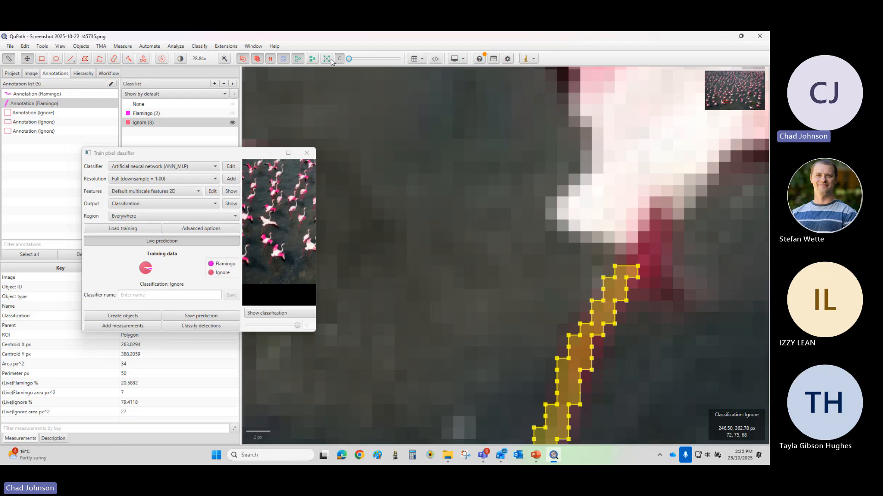
{"action": "left_click", "coordinate": [50, 94]}
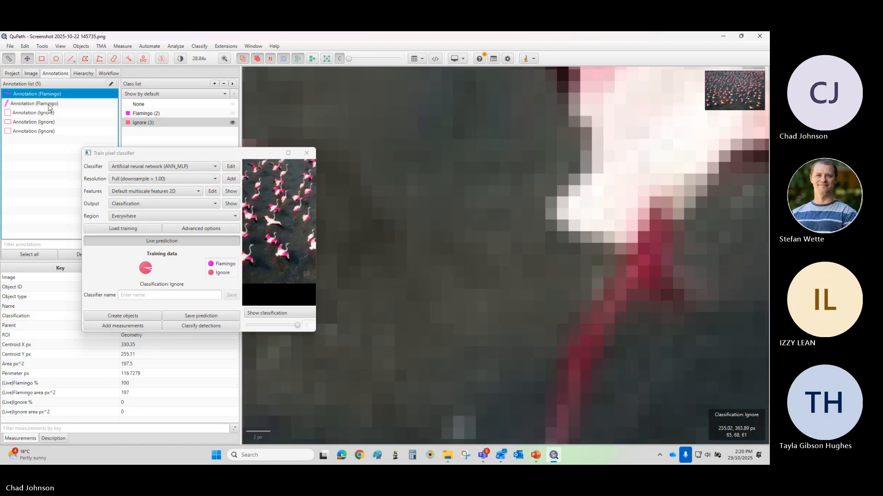
Step: Delete the large Ignore rectangle on the open water below the flamingos
{"action": "left_click", "coordinate": [39, 131]}
{"action": "scroll", "coordinate": [697, 321], "scroll_direction": "down", "scroll_amount": 10}
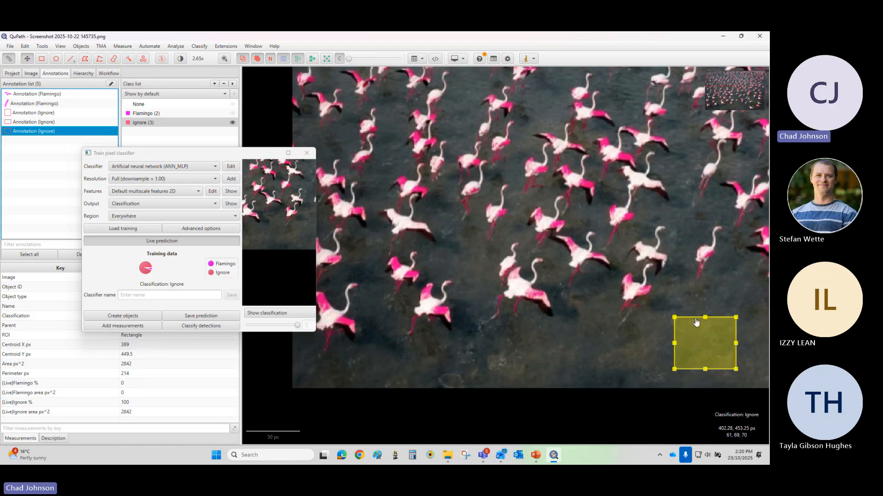
{"action": "scroll", "coordinate": [733, 364], "scroll_direction": "up", "scroll_amount": 3}
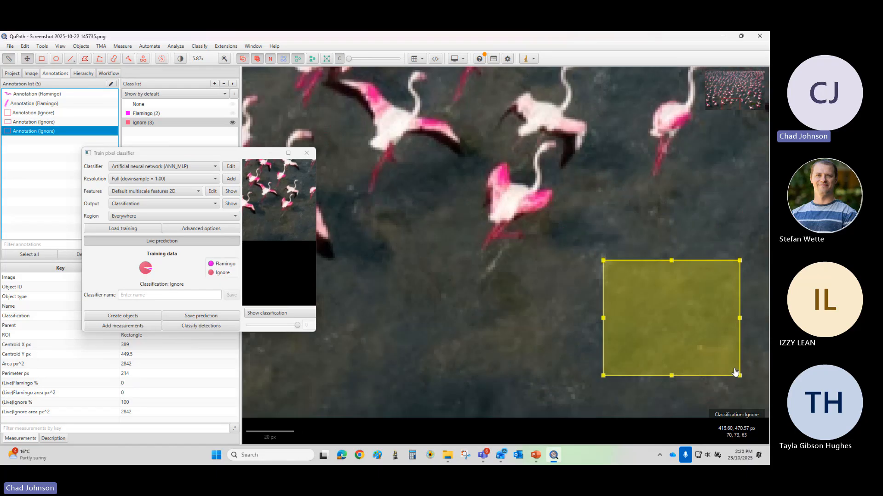
{"action": "scroll", "coordinate": [730, 357], "scroll_direction": "down", "scroll_amount": 3}
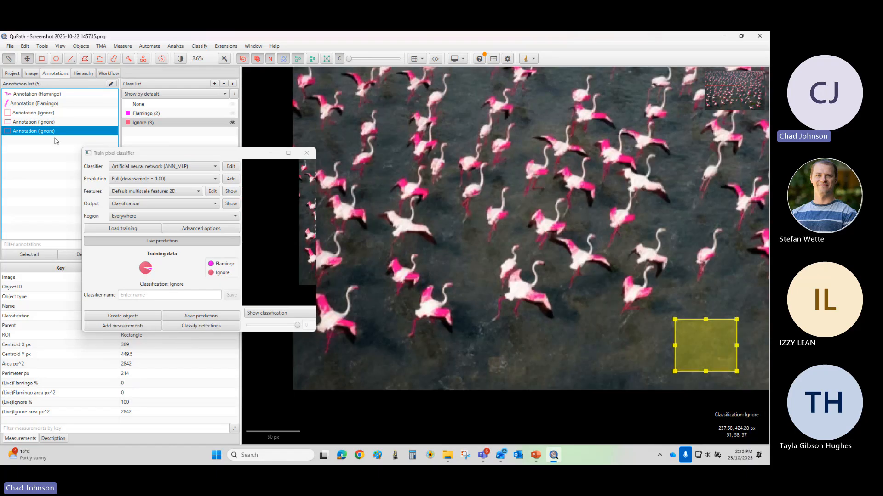
{"action": "key", "text": "Delete"}
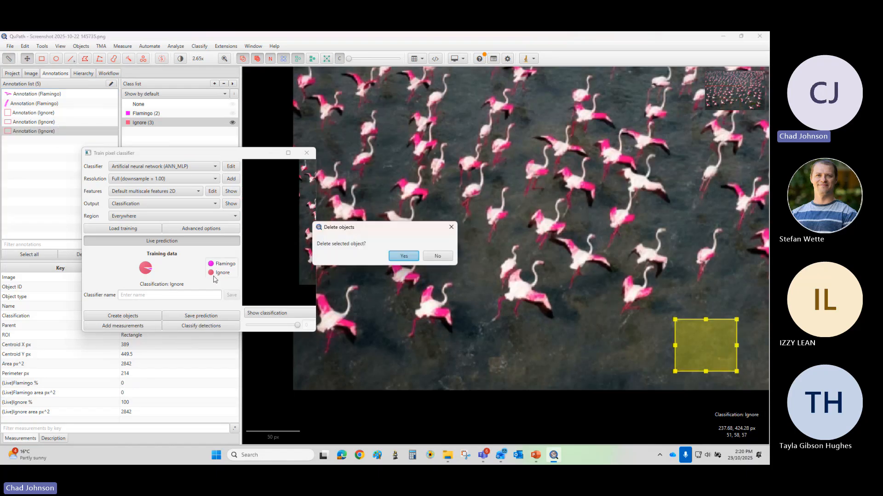
{"action": "left_click", "coordinate": [403, 256]}
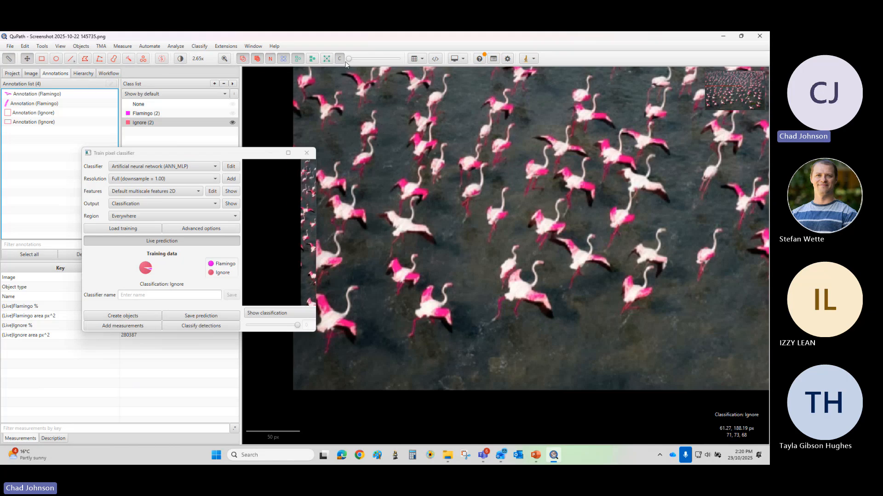
Step: Raise the classification overlay's opacity and examine the updated live prediction on the flamingos and water across the whole picture
{"action": "mouse_move", "coordinate": [348, 59]}
{"action": "left_mouse_down"}
{"action": "mouse_move", "coordinate": [381, 60]}
{"action": "mouse_move", "coordinate": [348, 60]}
{"action": "left_mouse_up"}
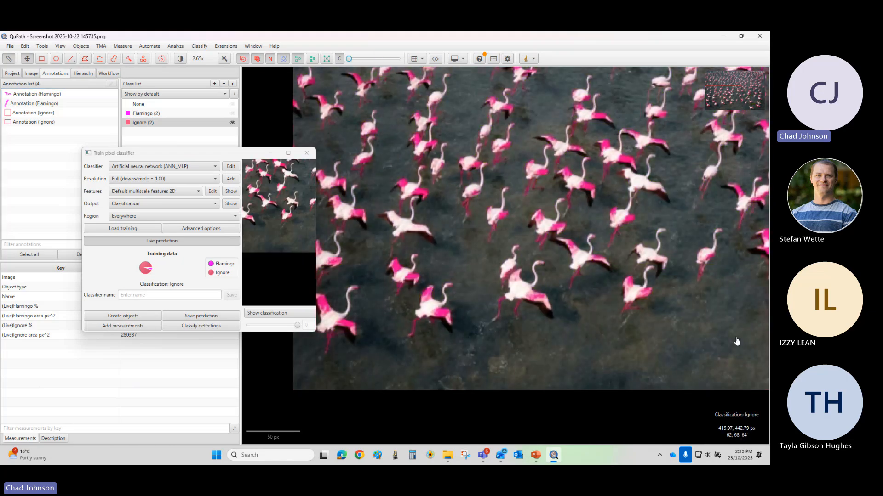
{"action": "scroll", "coordinate": [649, 366], "scroll_direction": "up", "scroll_amount": 4}
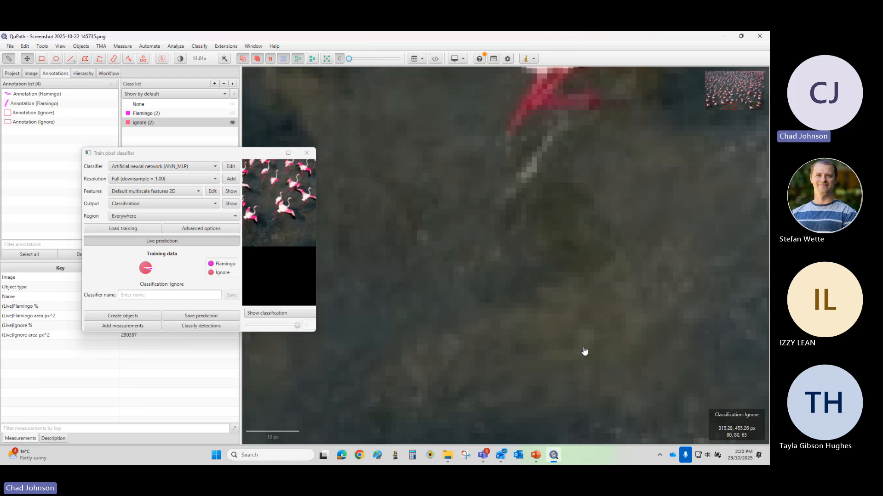
{"action": "scroll", "coordinate": [579, 339], "scroll_direction": "down", "scroll_amount": 3}
{"action": "scroll", "coordinate": [579, 339], "scroll_direction": "down", "scroll_amount": 1}
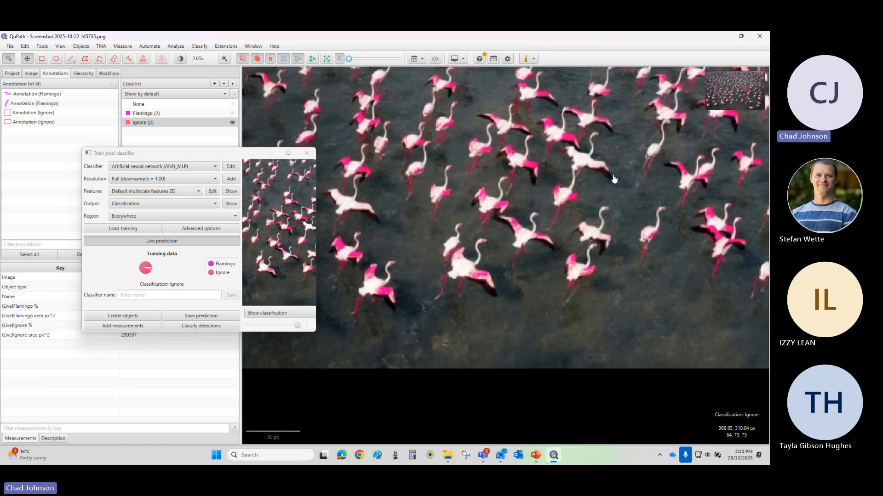
{"action": "scroll", "coordinate": [607, 178], "scroll_direction": "up", "scroll_amount": 1}
{"action": "mouse_move", "coordinate": [352, 60]}
{"action": "left_mouse_down"}
{"action": "mouse_move", "coordinate": [400, 62]}
{"action": "mouse_move", "coordinate": [363, 60]}
{"action": "left_mouse_up"}
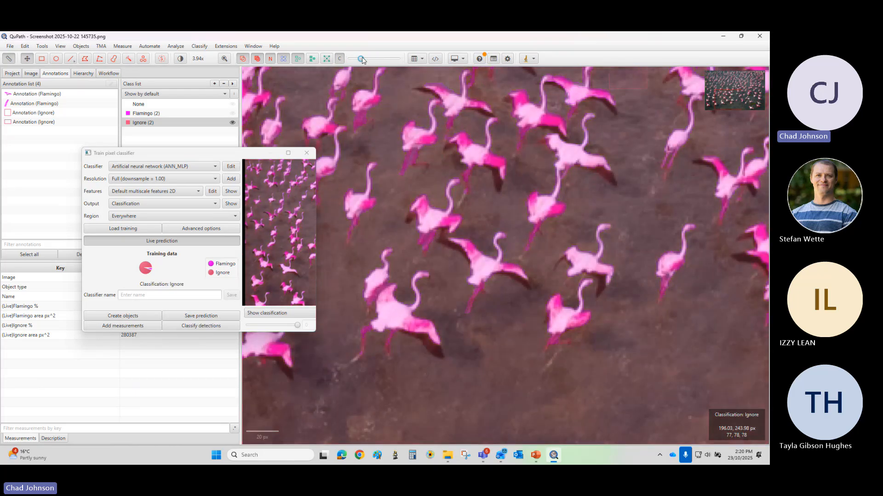
{"action": "scroll", "coordinate": [589, 325], "scroll_direction": "down", "scroll_amount": 4}
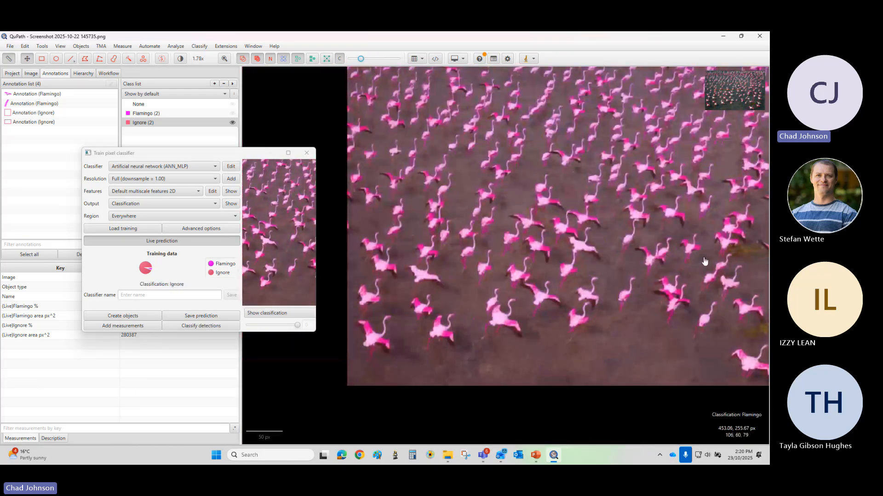
{"action": "scroll", "coordinate": [743, 236], "scroll_direction": "down", "scroll_amount": 4}
{"action": "left_click_drag", "start_coordinate": [691, 251], "coordinate": [633, 224]}
{"action": "scroll", "coordinate": [633, 224], "scroll_direction": "down", "scroll_amount": 3}
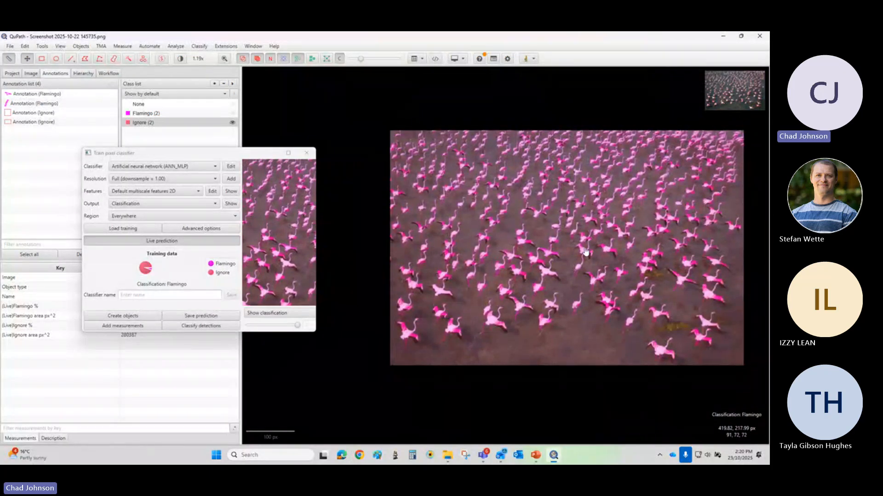
{"action": "left_click_drag", "start_coordinate": [585, 252], "coordinate": [554, 261]}
Step: Widen the pixel classifier training window and save the trained classifier under the name Flamingo
{"action": "left_click_drag", "start_coordinate": [316, 263], "coordinate": [494, 263]}
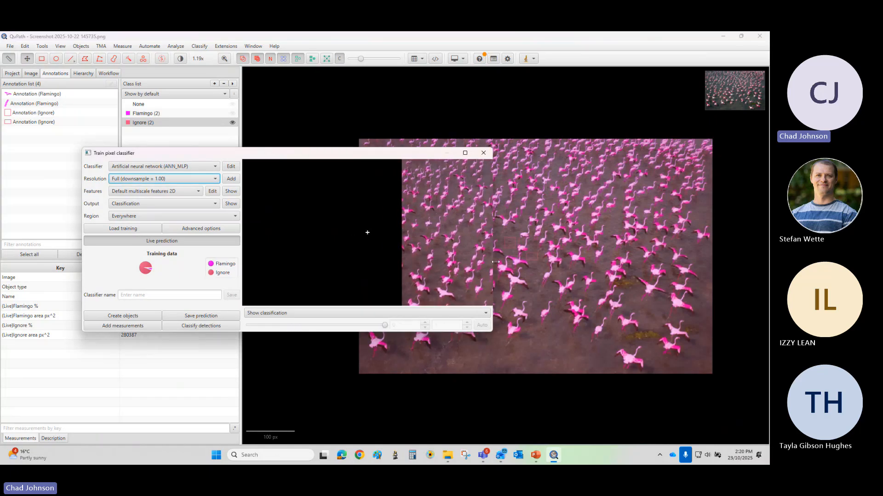
{"action": "left_click", "coordinate": [159, 293]}
{"action": "type", "text": "Flamingo"}
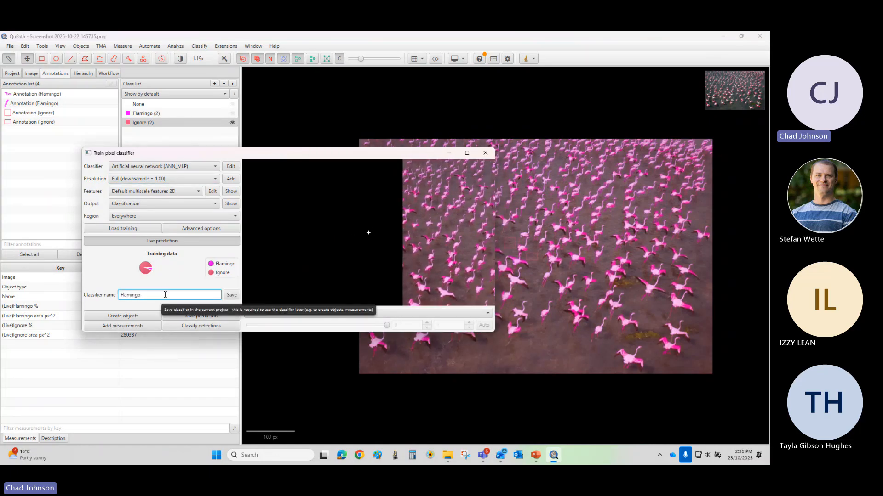
{"action": "left_click", "coordinate": [231, 295]}
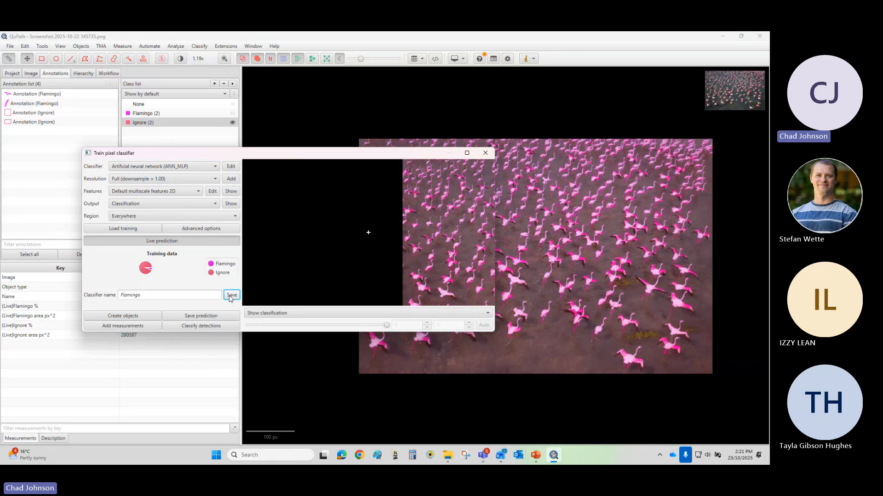
Step: Save the classifier again, overwriting the existing Flamingo classifier, and close the training window
{"action": "left_click_drag", "start_coordinate": [307, 157], "coordinate": [328, 146]}
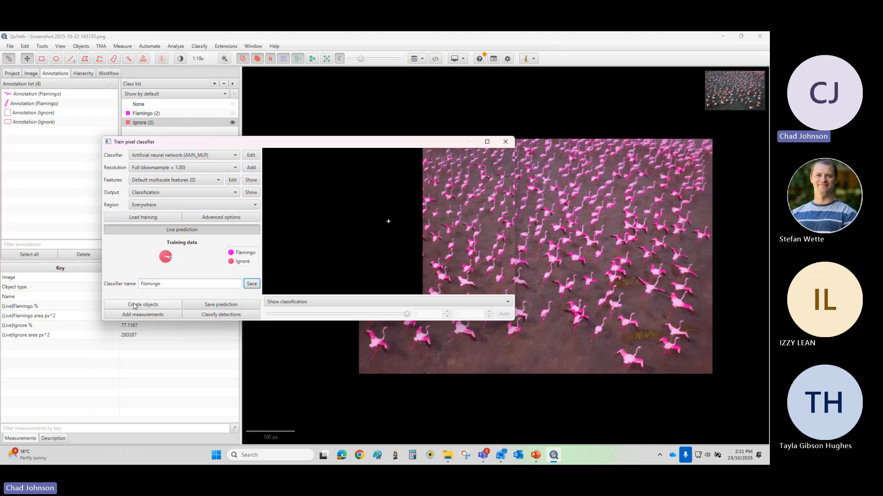
{"action": "left_click", "coordinate": [251, 284]}
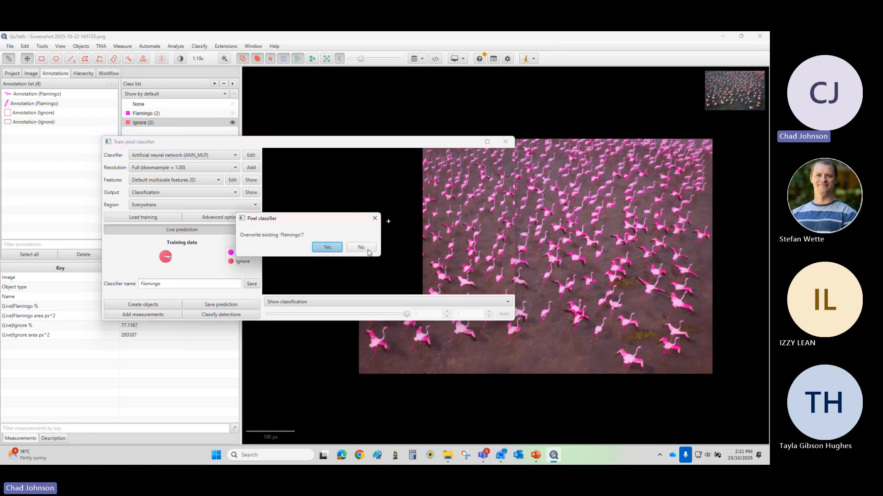
{"action": "key", "text": "Return"}
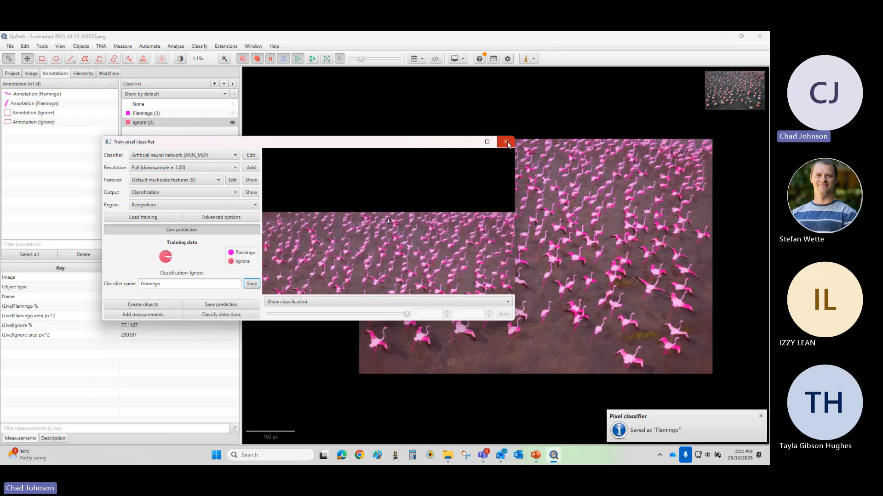
{"action": "left_click", "coordinate": [505, 142]}
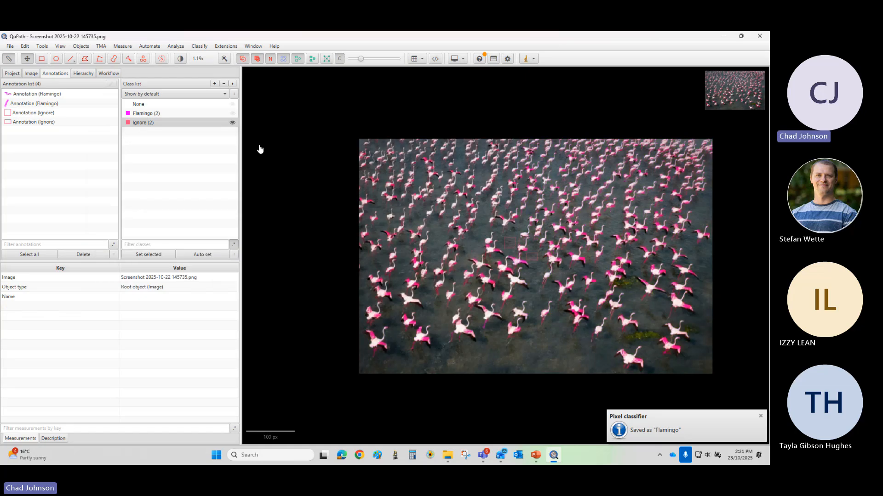
Step: Delete the two Flamingo training annotations from the image
{"action": "left_click", "coordinate": [54, 94]}
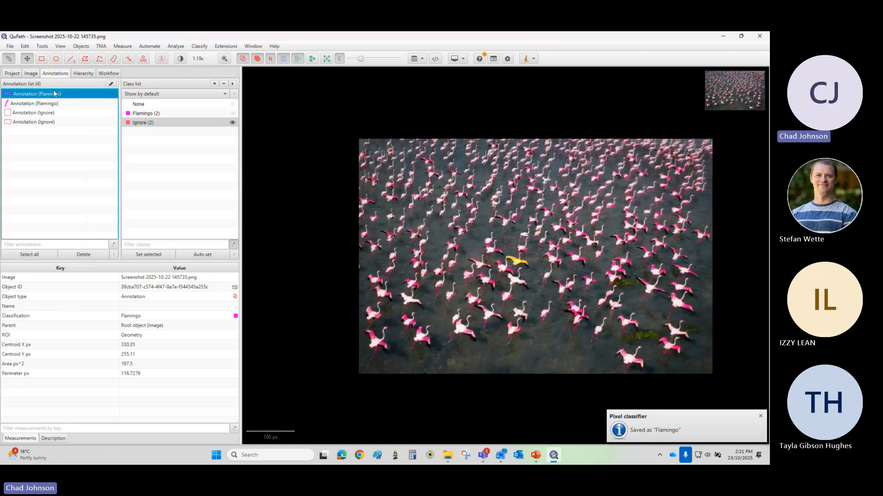
{"action": "key", "text": "Delete"}
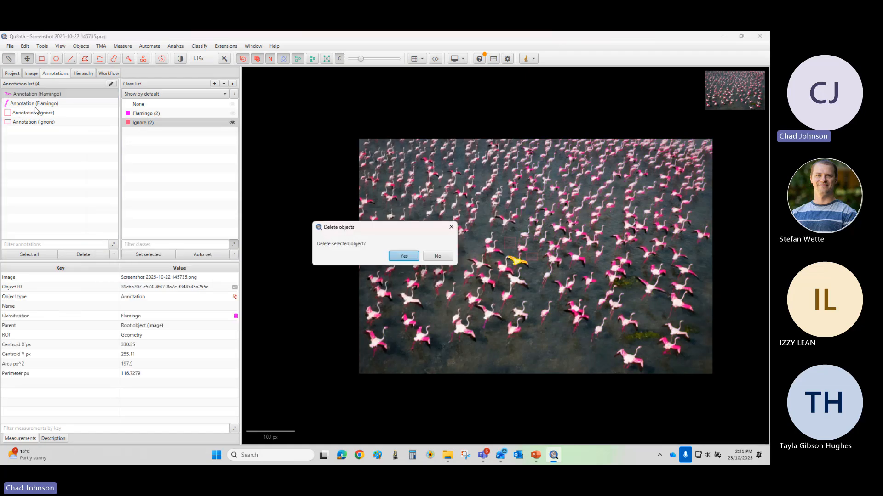
{"action": "left_click", "coordinate": [401, 257]}
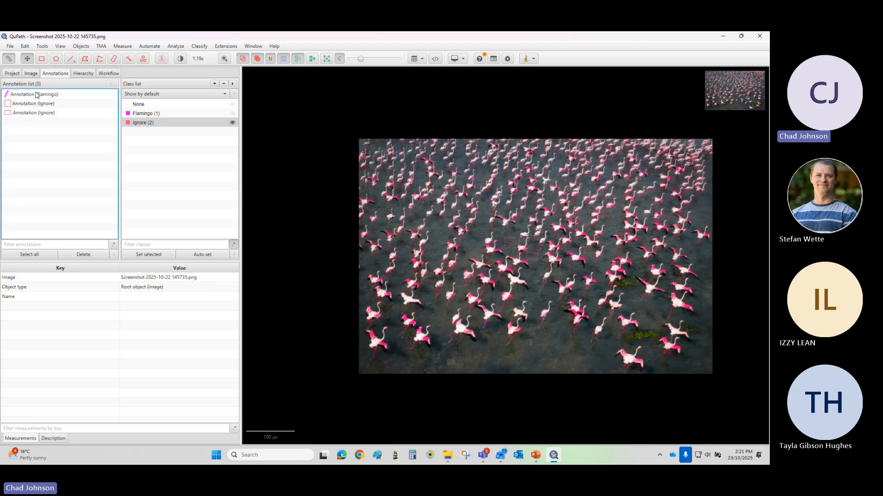
{"action": "left_click", "coordinate": [37, 95]}
{"action": "key", "text": "Delete"}
{"action": "left_click", "coordinate": [401, 258]}
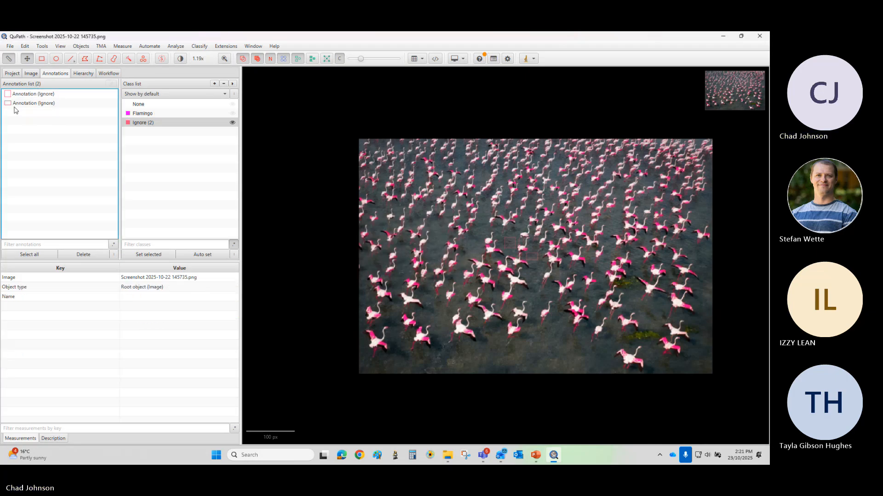
Step: Delete the two remaining Ignore training annotations from the image
{"action": "left_click", "coordinate": [21, 103]}
{"action": "key", "text": "Delete"}
{"action": "left_click", "coordinate": [401, 257]}
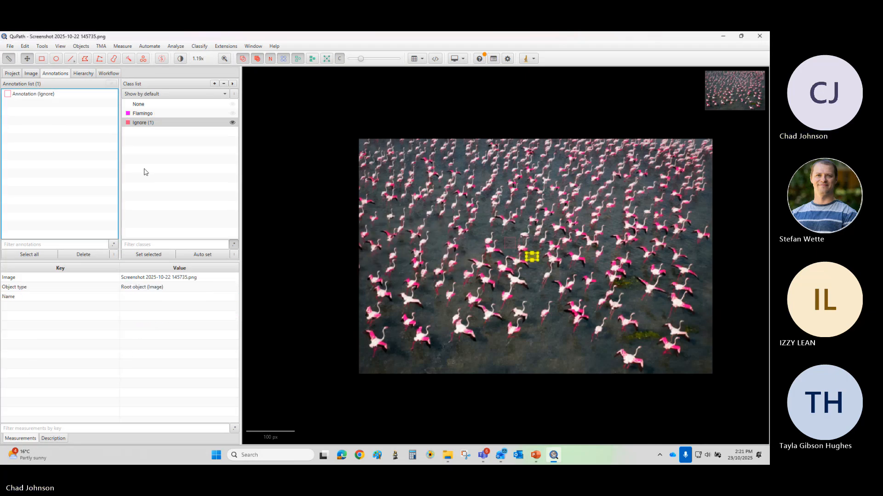
{"action": "left_click", "coordinate": [33, 95]}
{"action": "key", "text": "Delete"}
{"action": "left_click", "coordinate": [400, 256]}
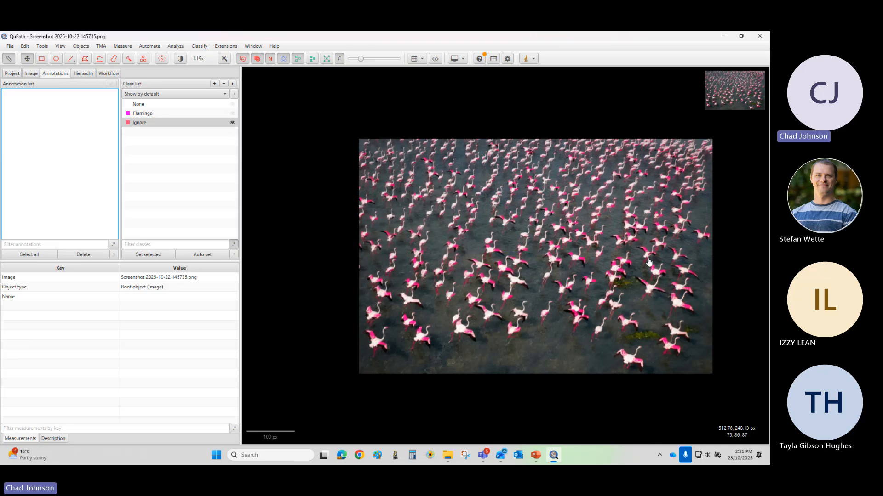
Step: Load the saved Flamingo pixel classifier onto the image with the region kept at Everywhere
{"action": "scroll", "coordinate": [649, 262], "scroll_direction": "up", "scroll_amount": 6}
{"action": "scroll", "coordinate": [674, 254], "scroll_direction": "down", "scroll_amount": 4}
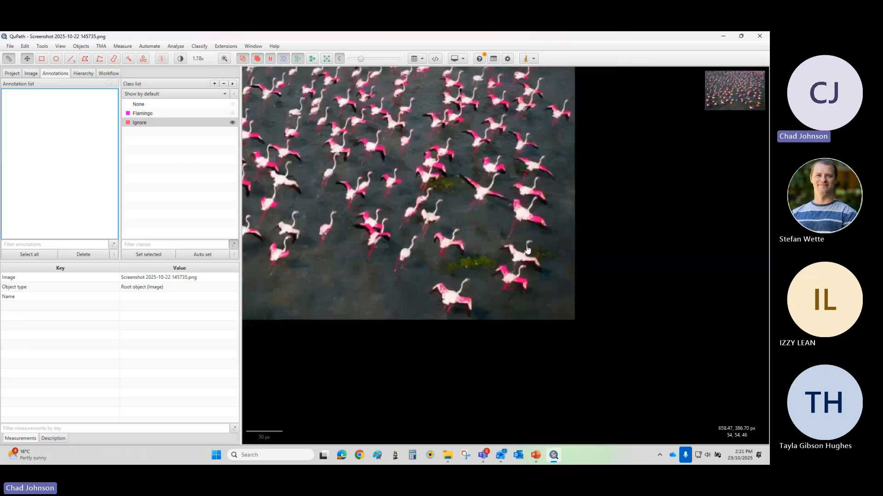
{"action": "scroll", "coordinate": [528, 250], "scroll_direction": "up", "scroll_amount": 1}
{"action": "scroll", "coordinate": [528, 250], "scroll_direction": "down", "scroll_amount": 4}
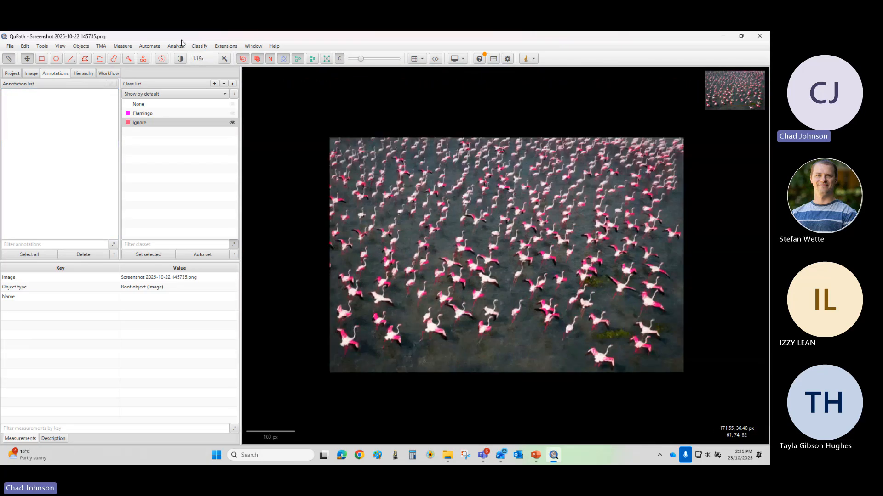
{"action": "left_click", "coordinate": [197, 47]}
{"action": "mouse_move", "coordinate": [208, 69]}
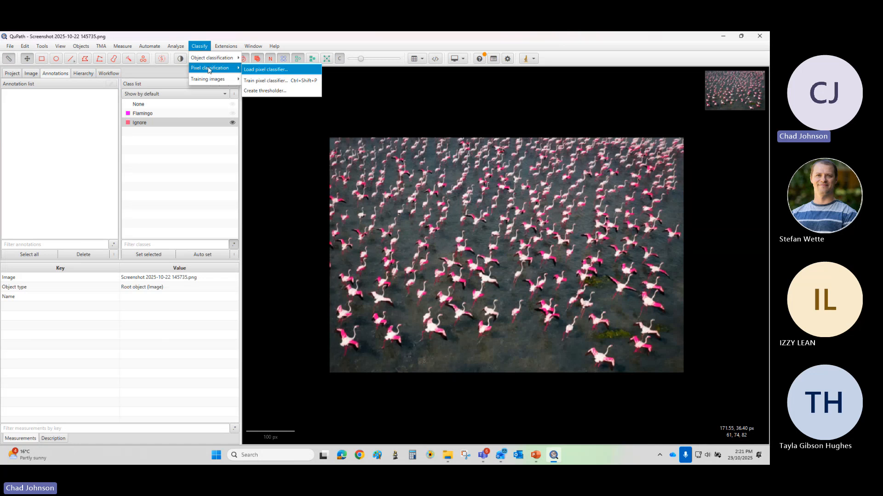
{"action": "left_click", "coordinate": [281, 74]}
{"action": "left_click_drag", "start_coordinate": [383, 147], "coordinate": [223, 166]}
{"action": "left_click", "coordinate": [226, 184]}
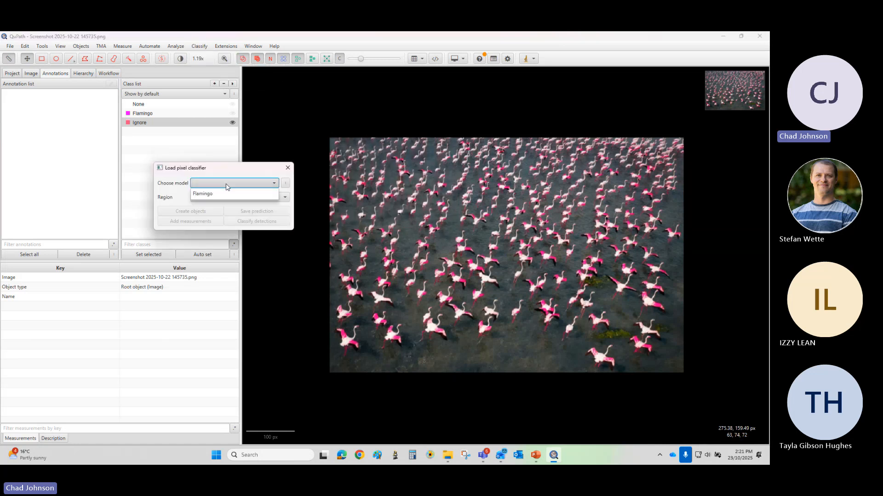
{"action": "left_click", "coordinate": [201, 194]}
{"action": "left_click", "coordinate": [214, 198]}
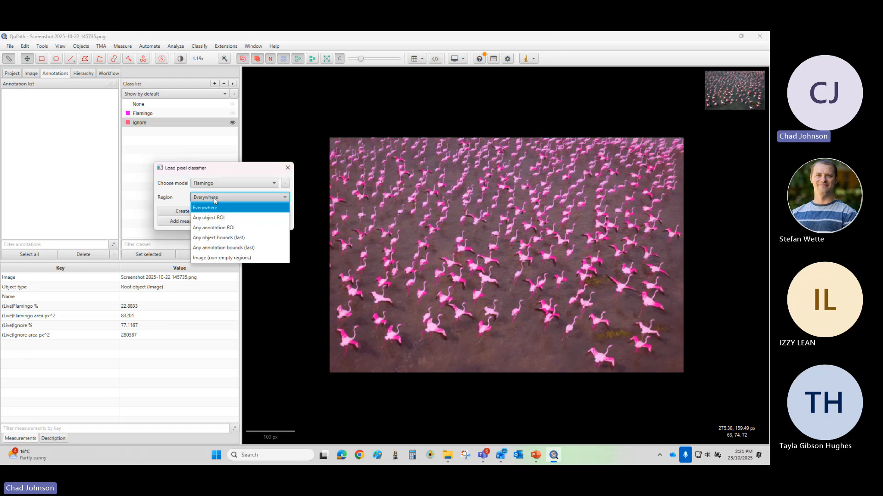
{"action": "left_click", "coordinate": [214, 198]}
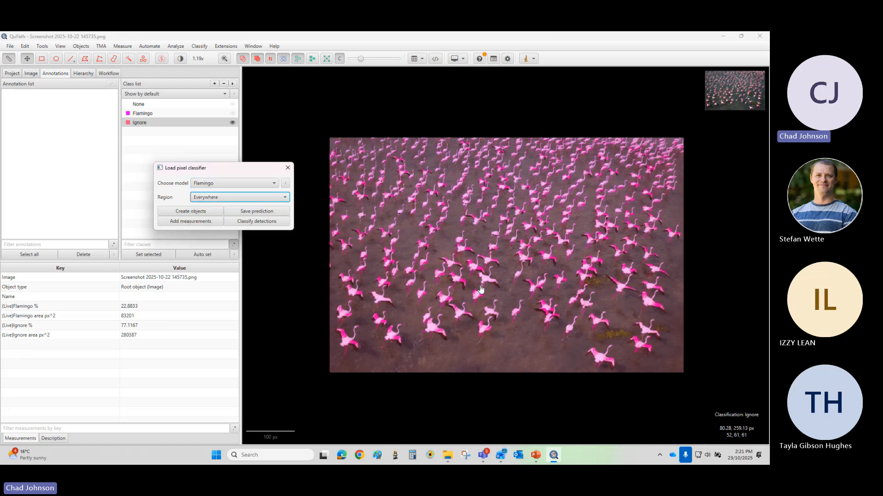
Step: Increase the overlay opacity slightly and inspect the loaded classifier's prediction both close up and over the full image
{"action": "scroll", "coordinate": [469, 271], "scroll_direction": "up", "scroll_amount": 8}
{"action": "mouse_move", "coordinate": [360, 58]}
{"action": "left_mouse_down"}
{"action": "mouse_move", "coordinate": [395, 59]}
{"action": "mouse_move", "coordinate": [349, 59]}
{"action": "mouse_move", "coordinate": [366, 60]}
{"action": "left_mouse_up"}
{"action": "scroll", "coordinate": [524, 258], "scroll_direction": "down", "scroll_amount": 6}
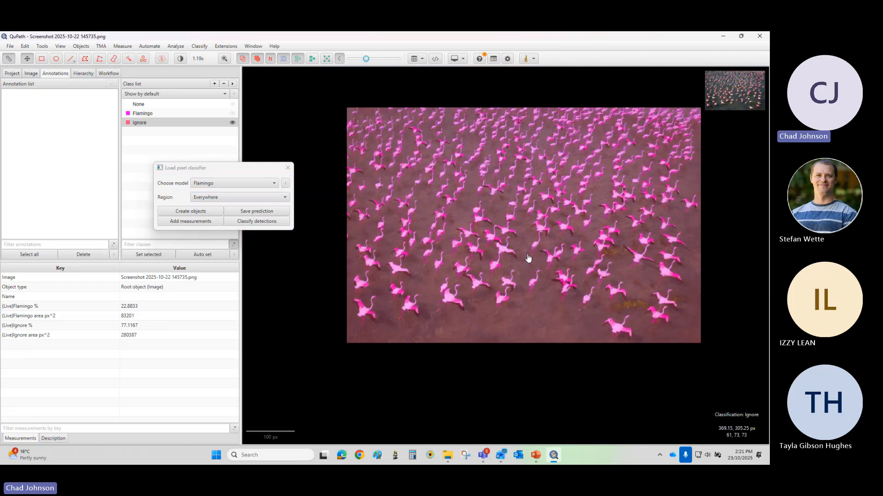
{"action": "scroll", "coordinate": [539, 288], "scroll_direction": "down", "scroll_amount": 2}
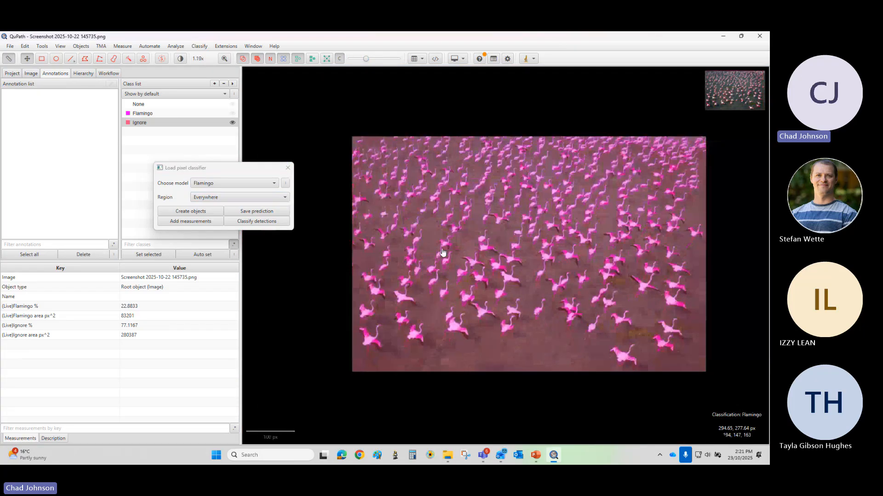
Step: Create annotation objects from the Flamingo classifier over the full image, with a minimum object size of 10 px^2
{"action": "left_click", "coordinate": [203, 215]}
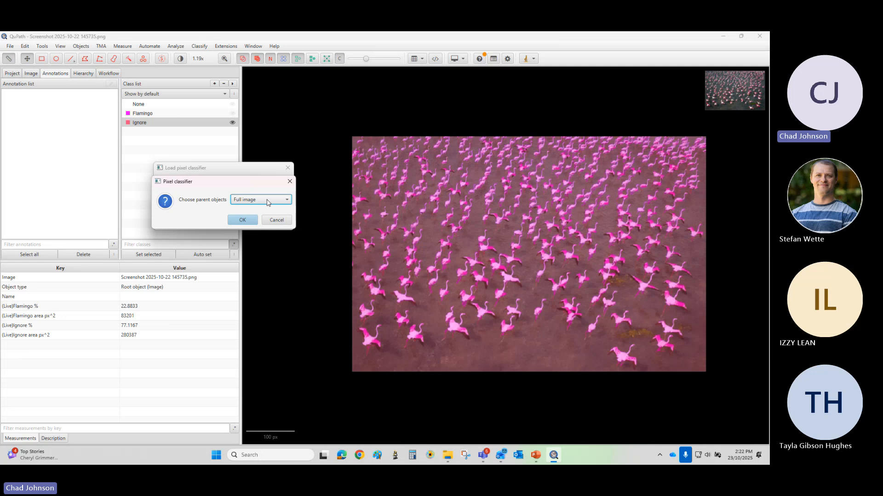
{"action": "left_click", "coordinate": [242, 219]}
{"action": "left_click_drag", "start_coordinate": [222, 164], "coordinate": [379, 168]}
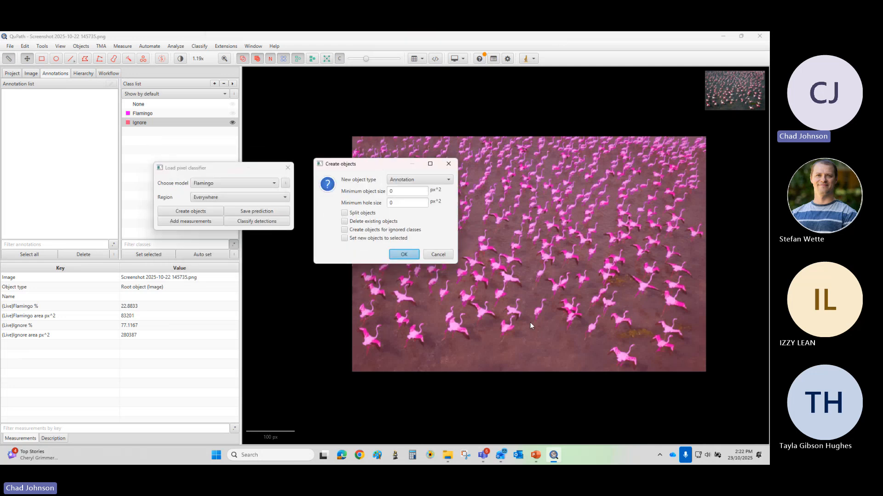
{"action": "left_click", "coordinate": [395, 180]}
{"action": "left_click", "coordinate": [395, 189]}
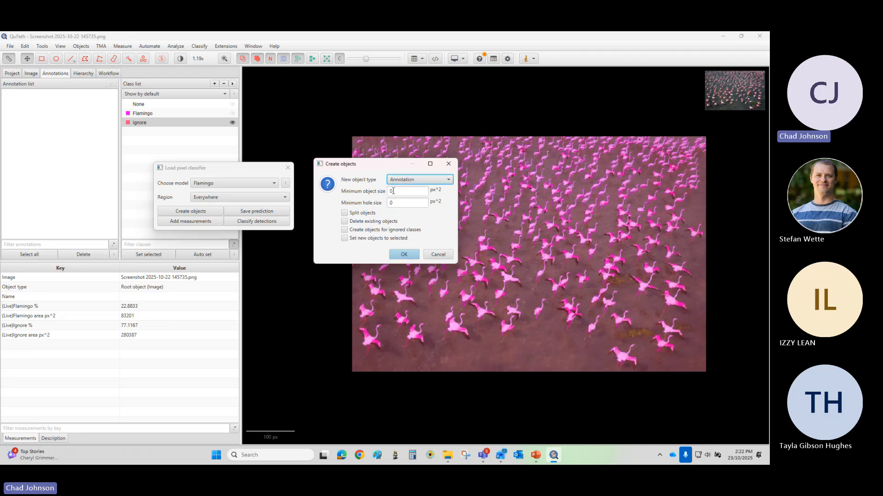
{"action": "double_click", "coordinate": [401, 194]}
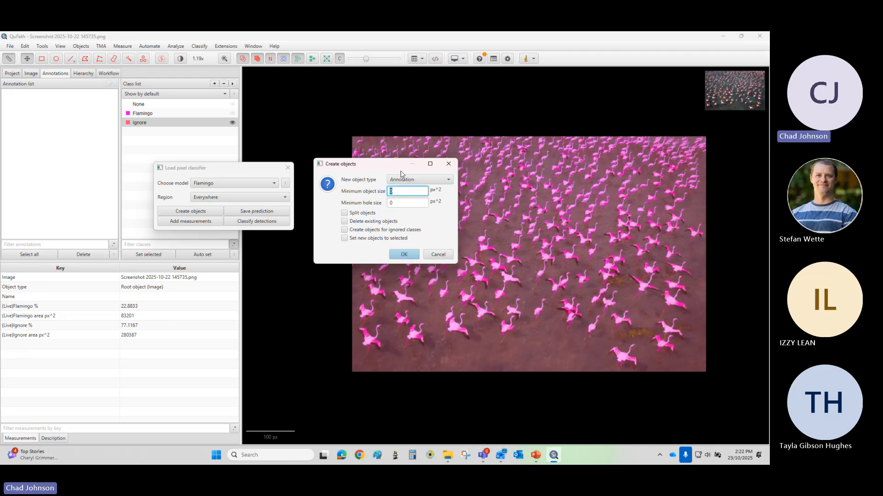
{"action": "left_click_drag", "start_coordinate": [400, 171], "coordinate": [353, 192]}
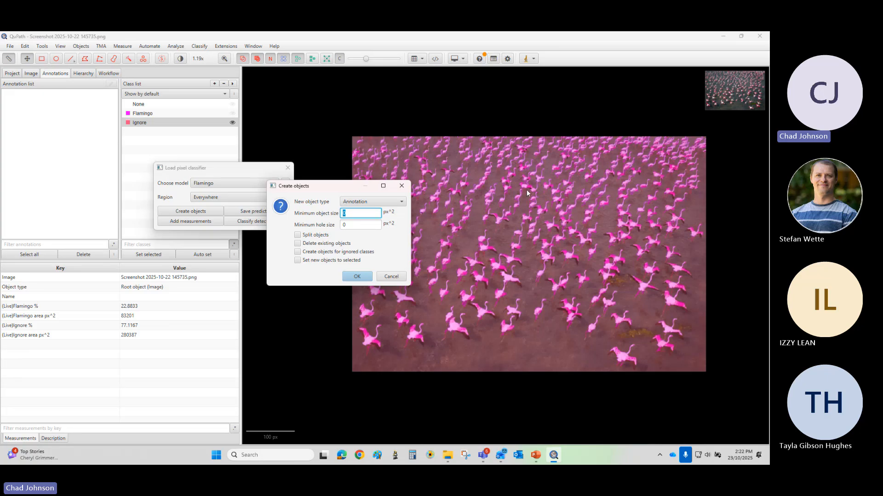
{"action": "left_click_drag", "start_coordinate": [367, 216], "coordinate": [278, 220]}
{"action": "left_click_drag", "start_coordinate": [345, 225], "coordinate": [327, 222]}
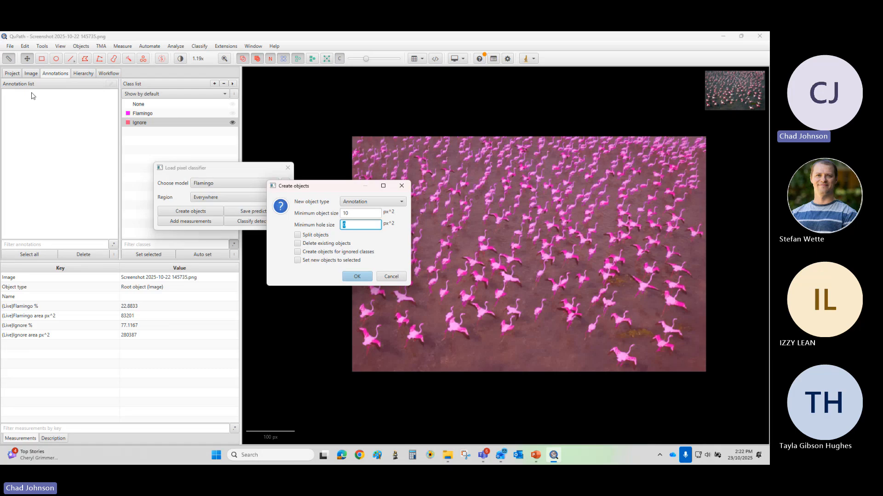
{"action": "left_click", "coordinate": [356, 277]}
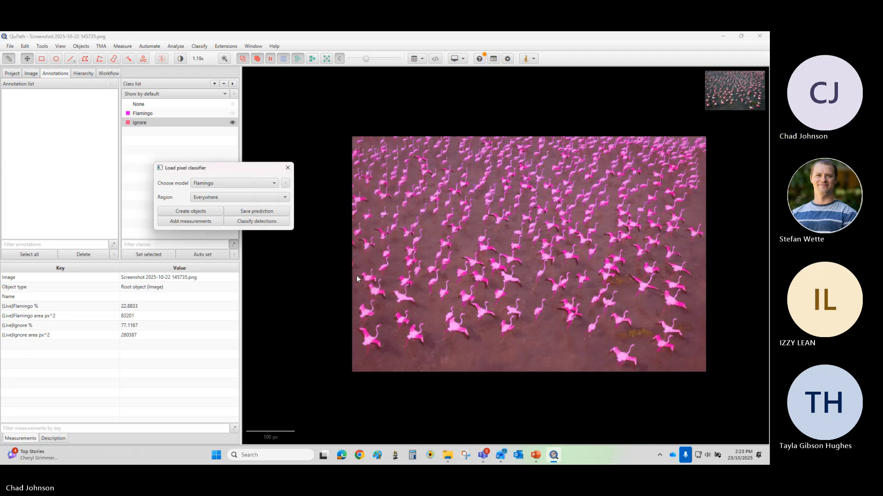
Step: Hide the pixel classification overlay and inspect the outlines of the created annotations around individual flamingos
{"action": "scroll", "coordinate": [529, 291], "scroll_direction": "up", "scroll_amount": 10}
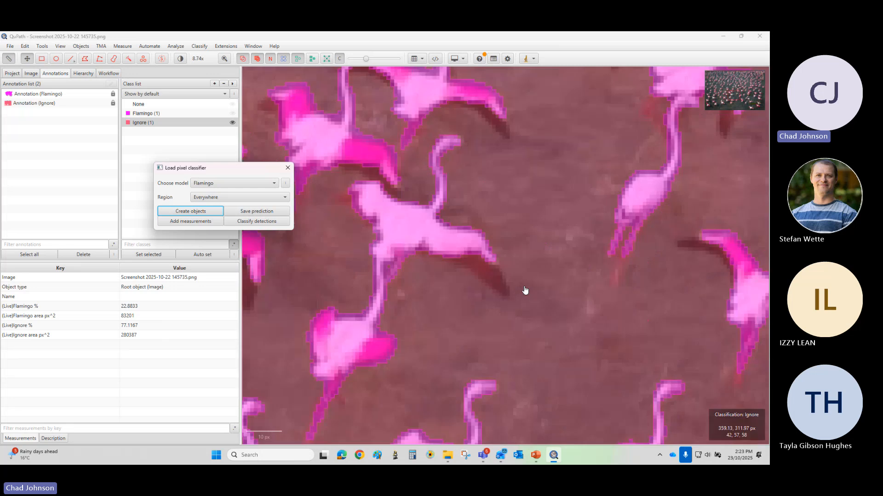
{"action": "scroll", "coordinate": [396, 288], "scroll_direction": "up", "scroll_amount": 5}
{"action": "scroll", "coordinate": [458, 300], "scroll_direction": "down", "scroll_amount": 6}
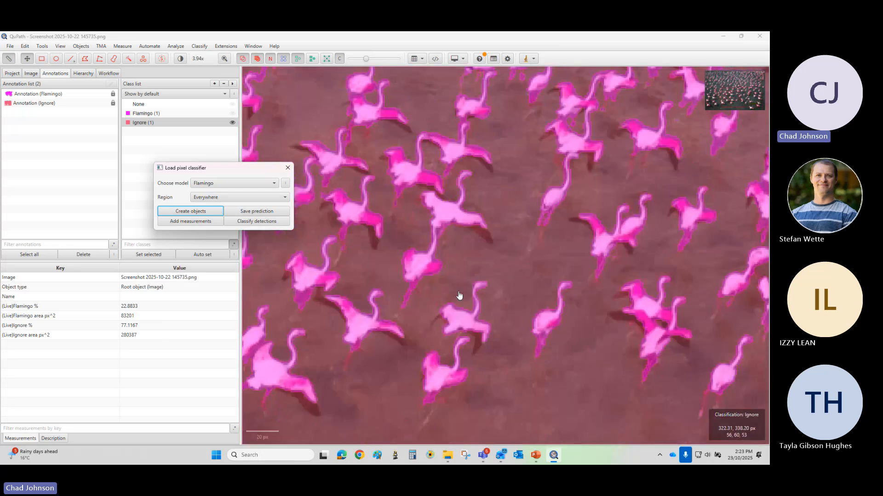
{"action": "scroll", "coordinate": [469, 292], "scroll_direction": "up", "scroll_amount": 5}
{"action": "scroll", "coordinate": [478, 317], "scroll_direction": "down", "scroll_amount": 2}
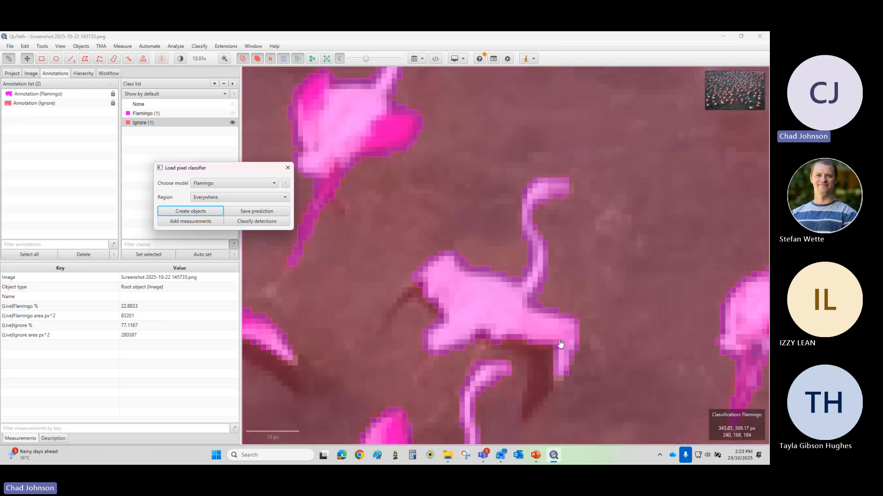
{"action": "scroll", "coordinate": [575, 359], "scroll_direction": "down", "scroll_amount": 3}
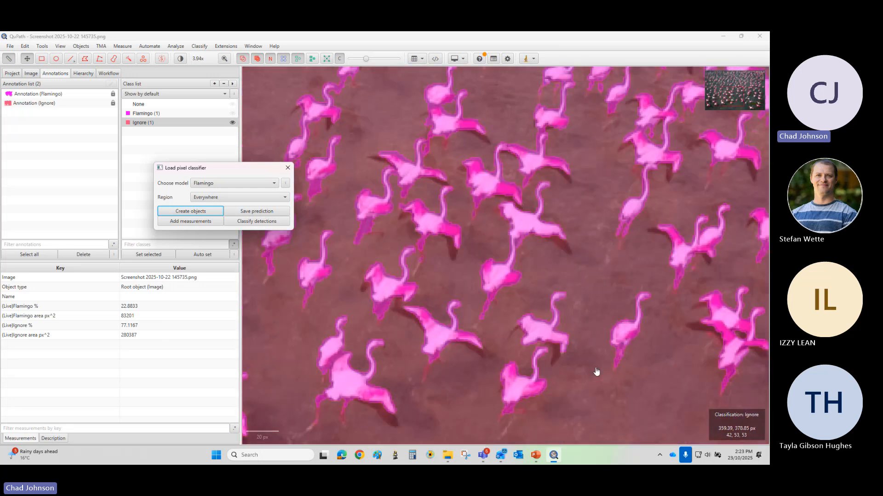
{"action": "left_click", "coordinate": [340, 58]}
{"action": "scroll", "coordinate": [454, 249], "scroll_direction": "down", "scroll_amount": 3}
{"action": "scroll", "coordinate": [462, 258], "scroll_direction": "up", "scroll_amount": 6}
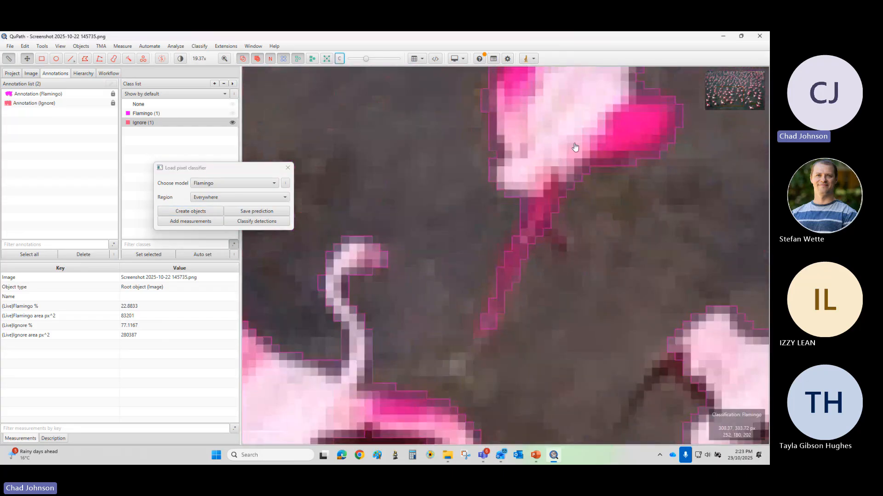
{"action": "scroll", "coordinate": [573, 148], "scroll_direction": "down", "scroll_amount": 3}
{"action": "scroll", "coordinate": [395, 287], "scroll_direction": "up", "scroll_amount": 3}
{"action": "scroll", "coordinate": [354, 292], "scroll_direction": "down", "scroll_amount": 3}
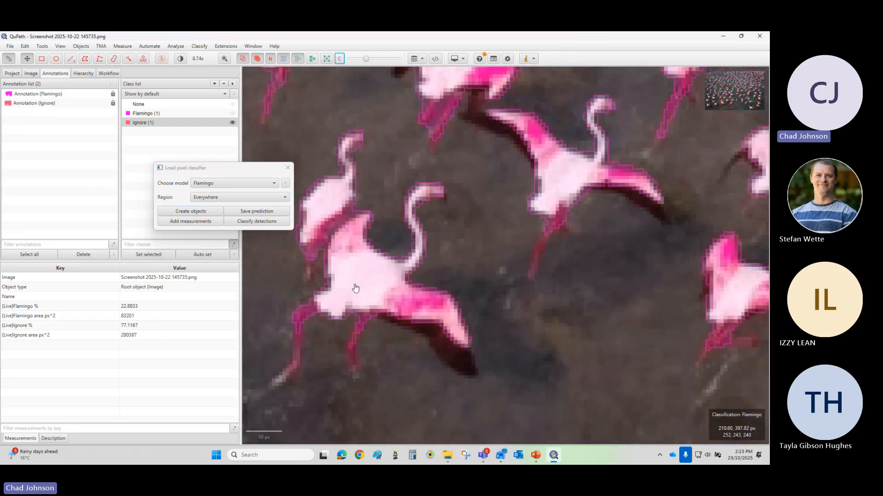
{"action": "left_click_drag", "start_coordinate": [399, 221], "coordinate": [549, 289]}
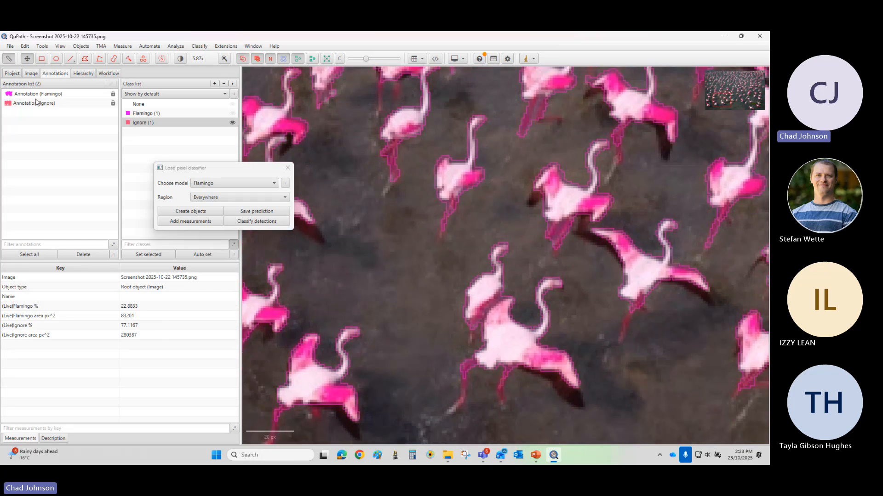
Step: Select the Ignore annotation and the Flamingo annotation in turn to examine the image areas each one covers
{"action": "left_click", "coordinate": [41, 104]}
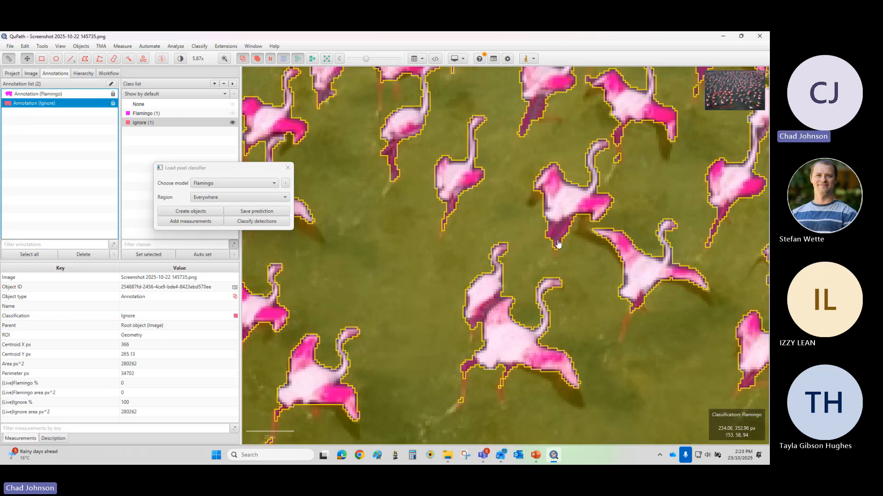
{"action": "scroll", "coordinate": [559, 245], "scroll_direction": "down", "scroll_amount": 5}
{"action": "scroll", "coordinate": [500, 197], "scroll_direction": "up", "scroll_amount": 4}
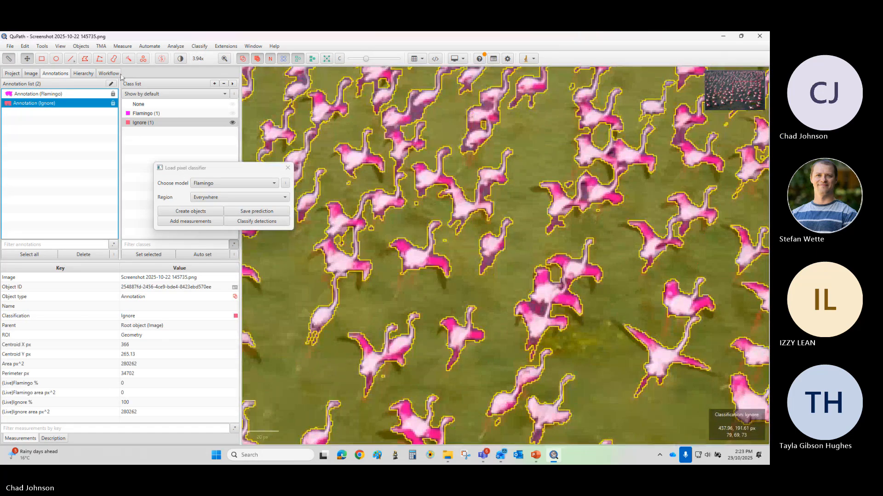
{"action": "left_click", "coordinate": [59, 97]}
{"action": "scroll", "coordinate": [675, 226], "scroll_direction": "down", "scroll_amount": 5}
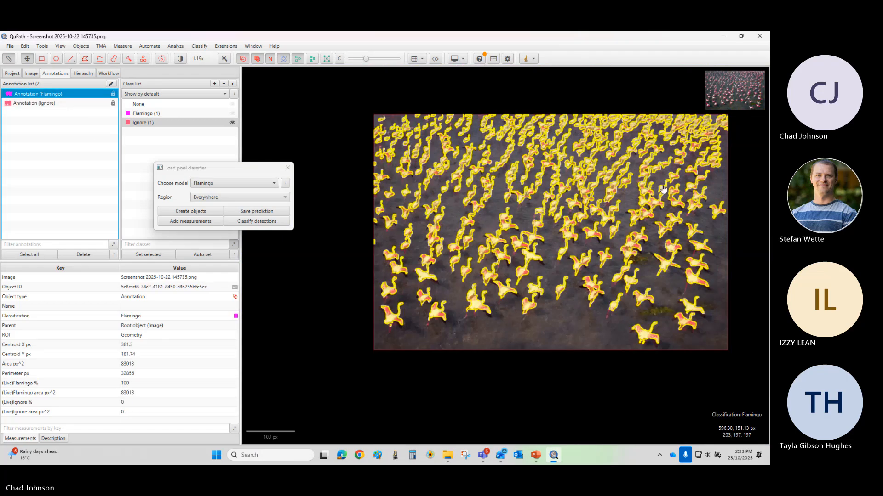
{"action": "scroll", "coordinate": [681, 177], "scroll_direction": "up", "scroll_amount": 3}
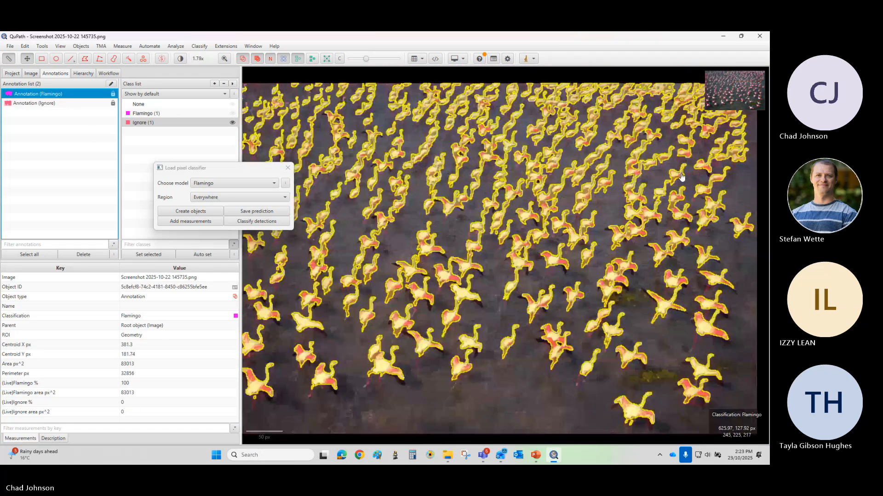
Step: View the annotation measurements table, widened to show the area and perimeter columns, and close it
{"action": "left_click", "coordinate": [123, 47]}
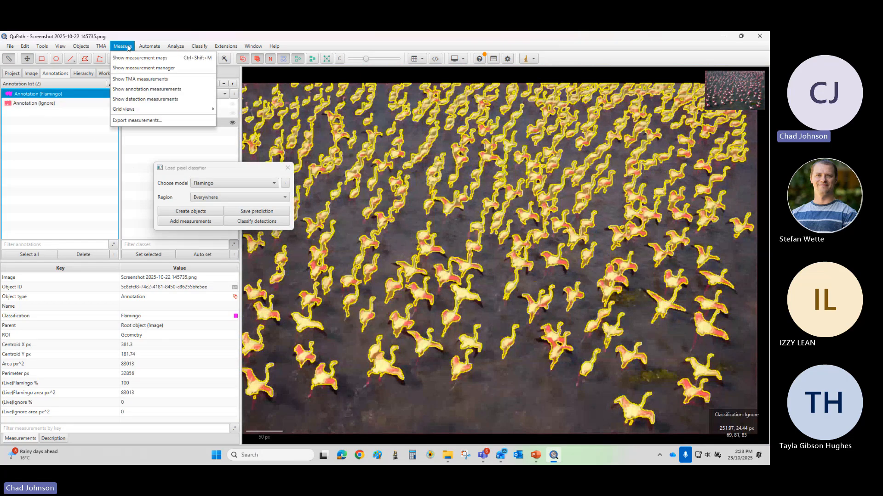
{"action": "left_click", "coordinate": [131, 91]}
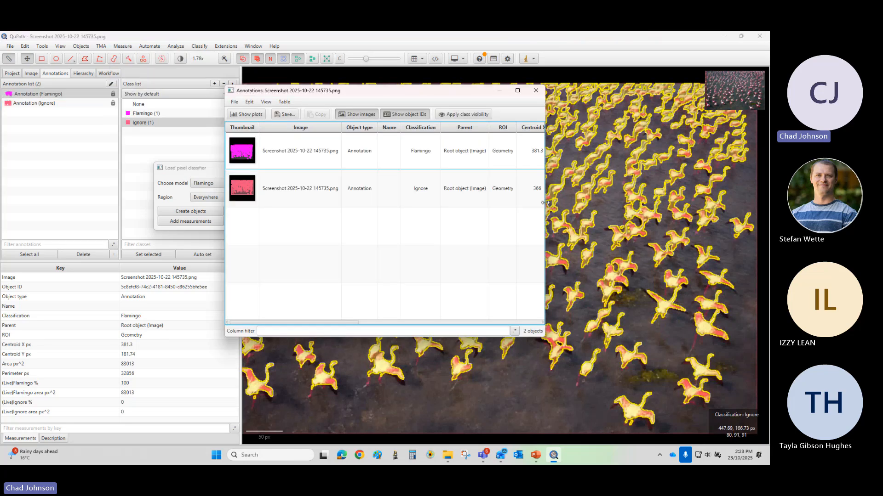
{"action": "mouse_move", "coordinate": [546, 204]}
{"action": "left_mouse_down"}
{"action": "mouse_move", "coordinate": [767, 205]}
{"action": "mouse_move", "coordinate": [716, 204]}
{"action": "left_mouse_up"}
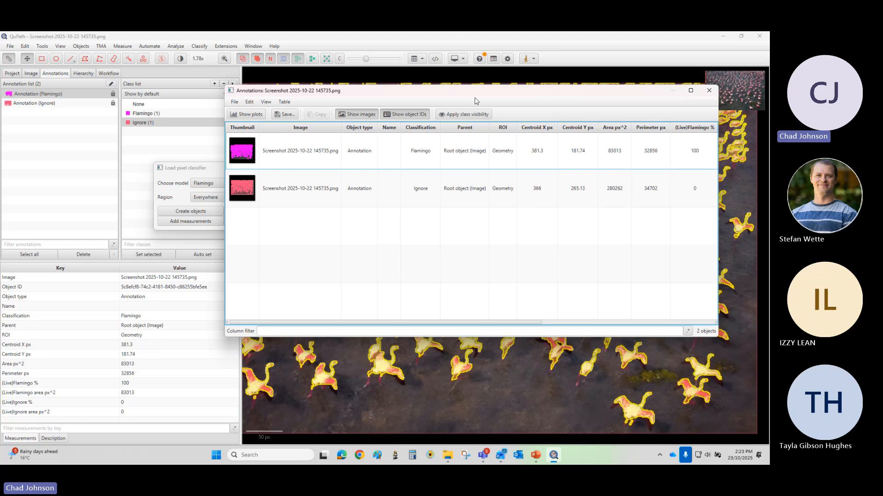
{"action": "left_click_drag", "start_coordinate": [485, 95], "coordinate": [333, 112]}
{"action": "left_click", "coordinate": [557, 108]}
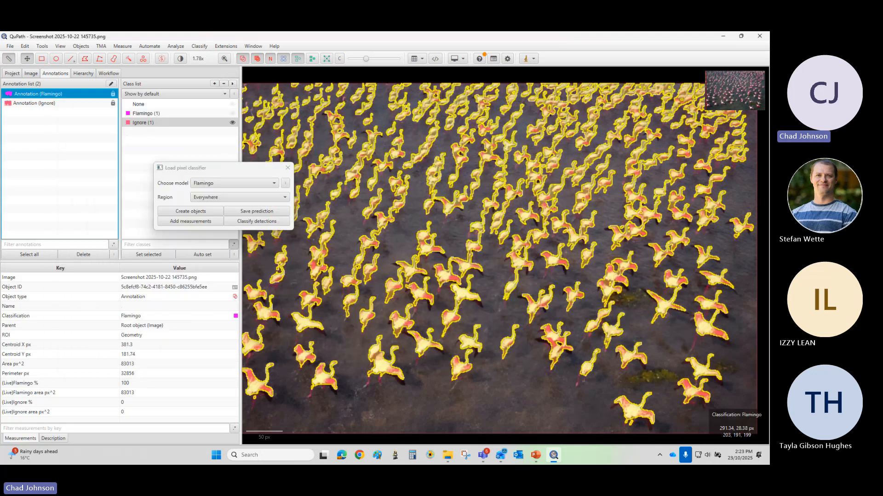
{"action": "right_click", "coordinate": [55, 93]}
{"action": "left_click", "coordinate": [40, 97]}
{"action": "right_click", "coordinate": [32, 95]}
{"action": "left_click", "coordinate": [123, 46]}
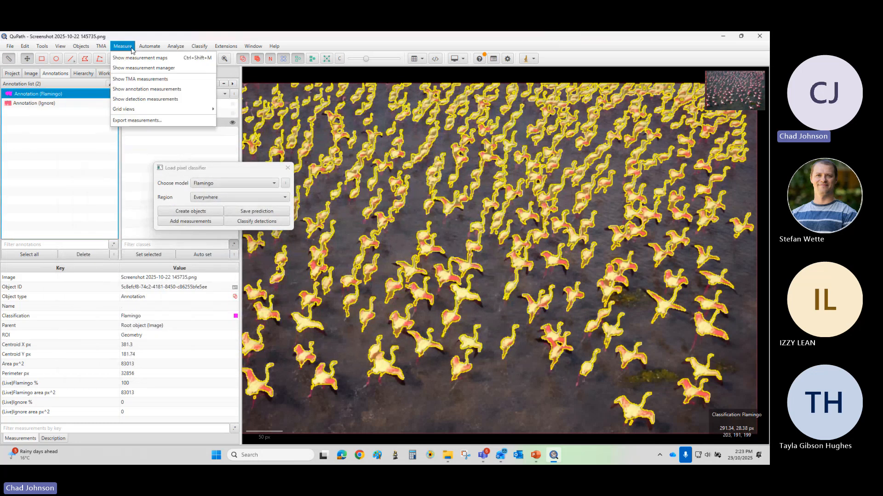
{"action": "left_click", "coordinate": [131, 99]}
Step: Add the classifier's measurements to the selected Flamingo annotation under the name Flamingo and close the classifier dialog
{"action": "left_click", "coordinate": [22, 98]}
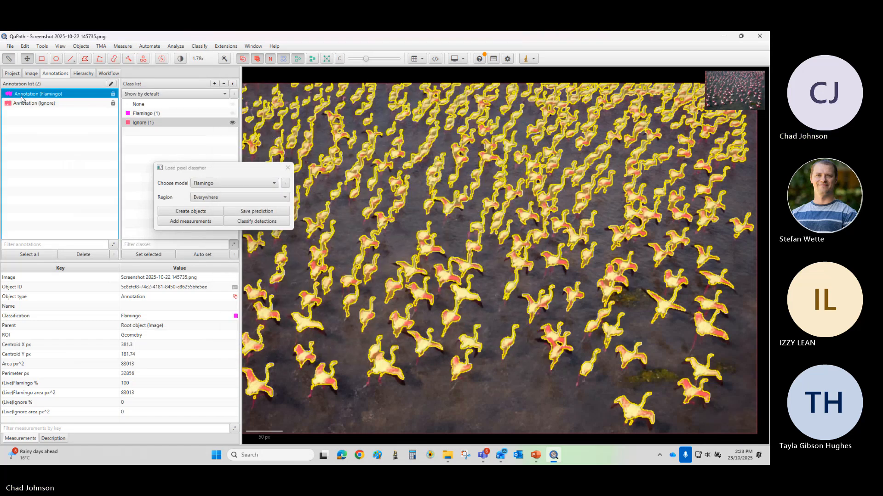
{"action": "left_click", "coordinate": [192, 223]}
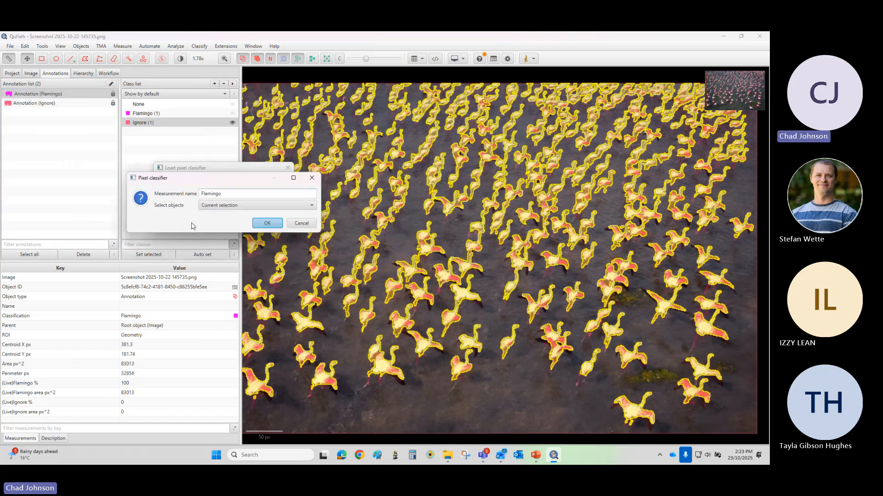
{"action": "left_click", "coordinate": [268, 223]}
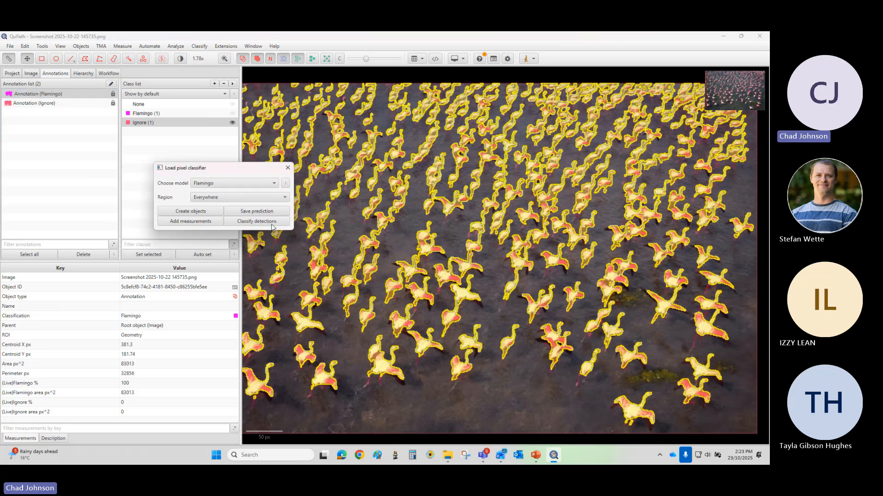
{"action": "left_click", "coordinate": [288, 168]}
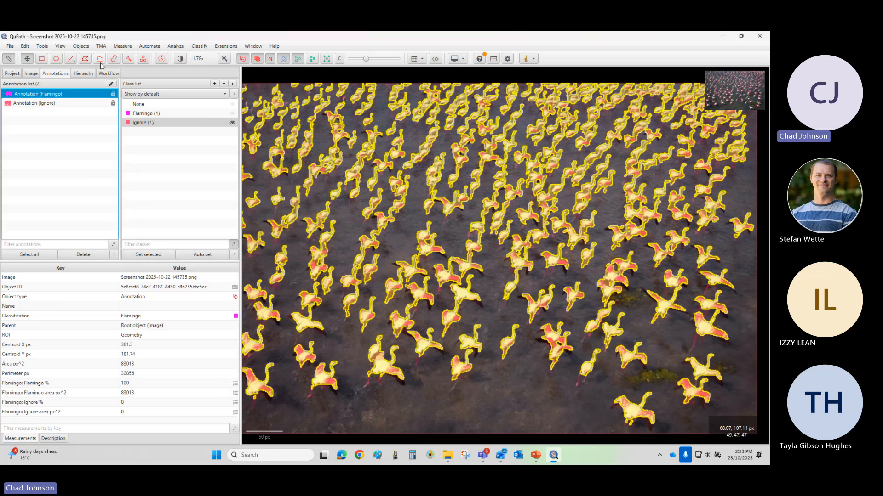
Step: Check the detection measurements table for the image and close it
{"action": "left_click", "coordinate": [122, 46]}
{"action": "left_click", "coordinate": [130, 100]}
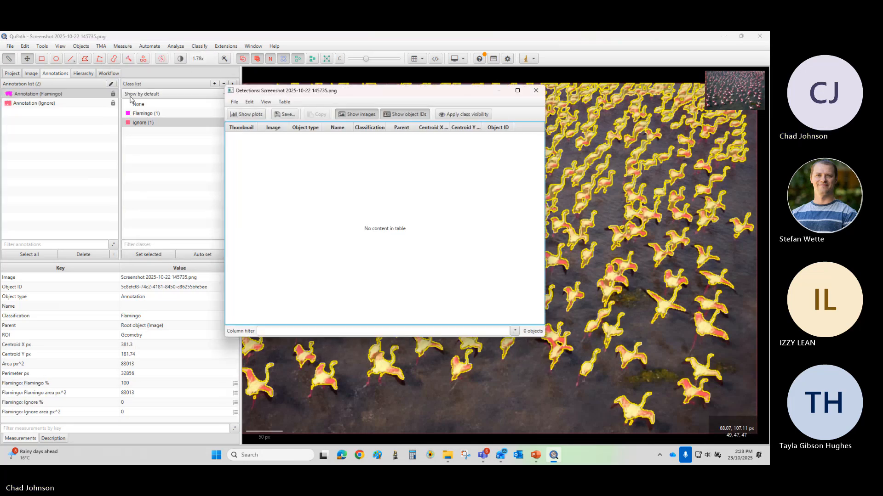
{"action": "left_click", "coordinate": [535, 91]}
Step: Review the added Flamingo and Ignore percentage and area columns in the annotation measurements table and close it
{"action": "left_click", "coordinate": [122, 46]}
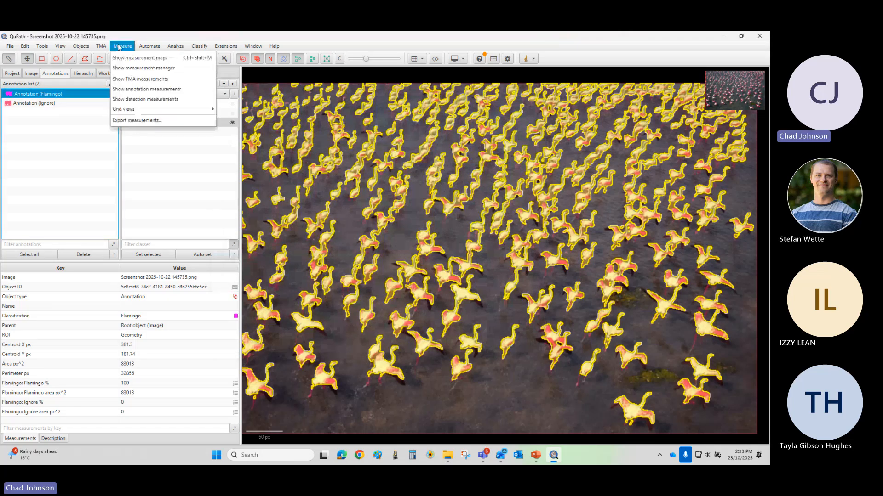
{"action": "left_click", "coordinate": [133, 89]}
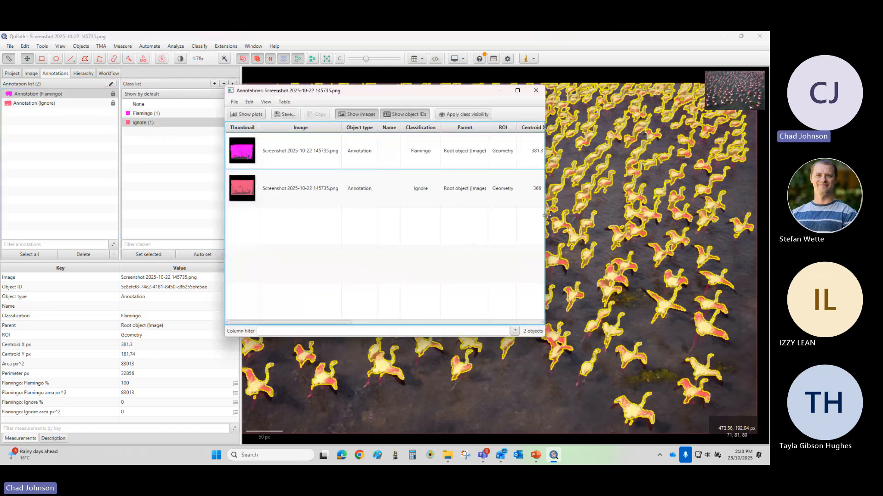
{"action": "left_click_drag", "start_coordinate": [545, 217], "coordinate": [750, 301]}
{"action": "left_click_drag", "start_coordinate": [548, 95], "coordinate": [462, 95]}
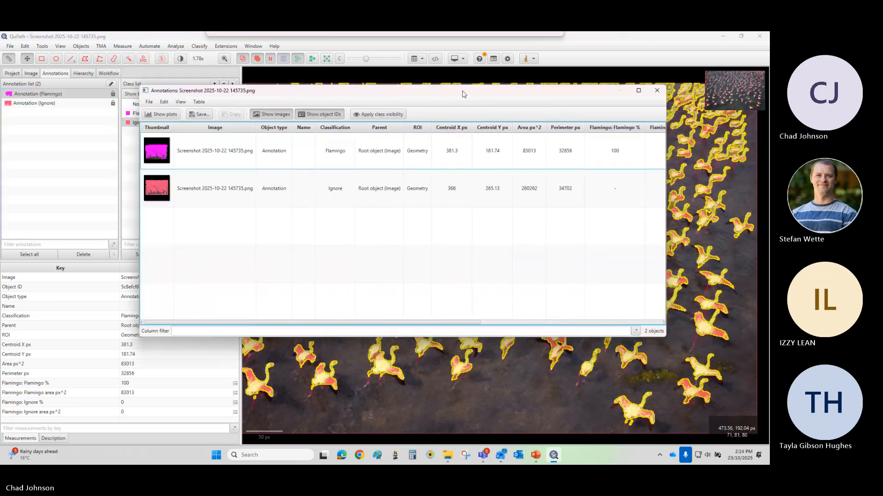
{"action": "left_click_drag", "start_coordinate": [324, 321], "coordinate": [492, 330]}
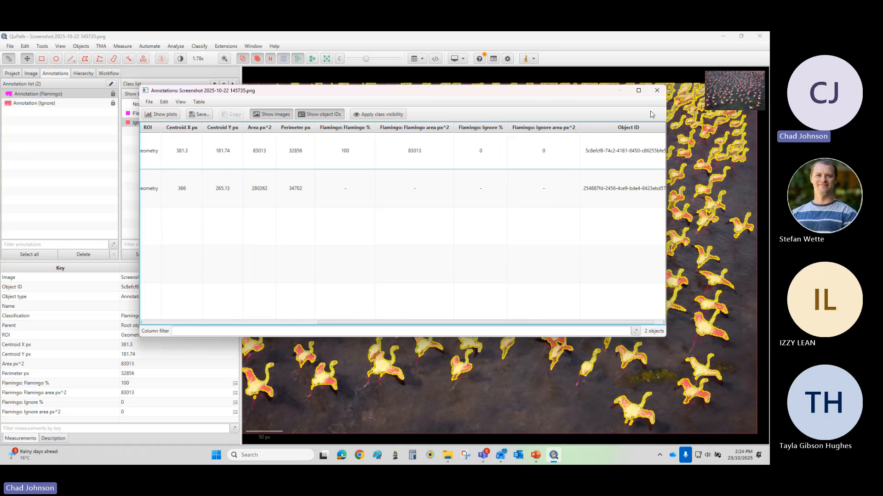
{"action": "left_click", "coordinate": [656, 90]}
Step: Delete the Flamingo annotation and the Ignore annotation from the image's annotation list
{"action": "right_click", "coordinate": [46, 92]}
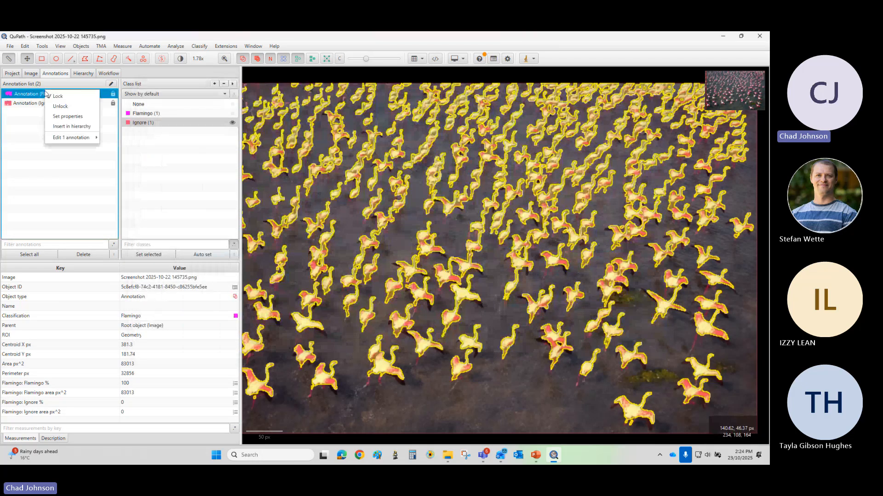
{"action": "left_click", "coordinate": [33, 95]}
{"action": "right_click", "coordinate": [33, 96]}
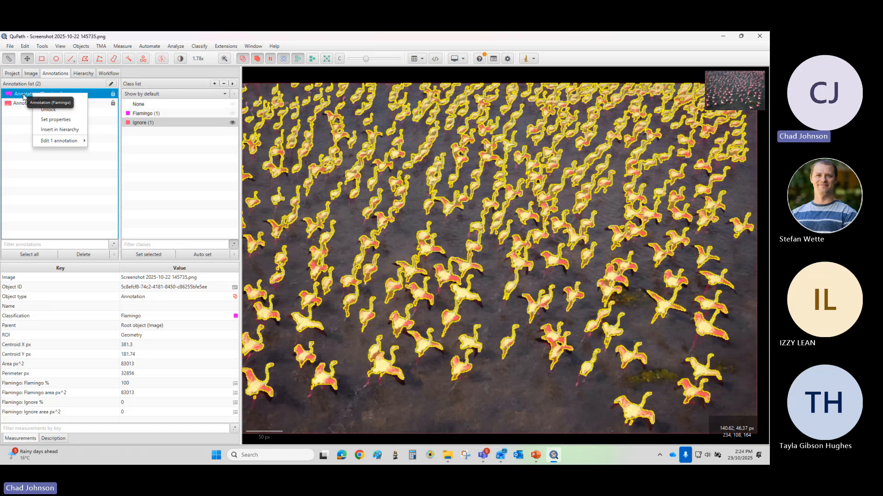
{"action": "left_click", "coordinate": [20, 99]}
{"action": "right_click", "coordinate": [20, 99]}
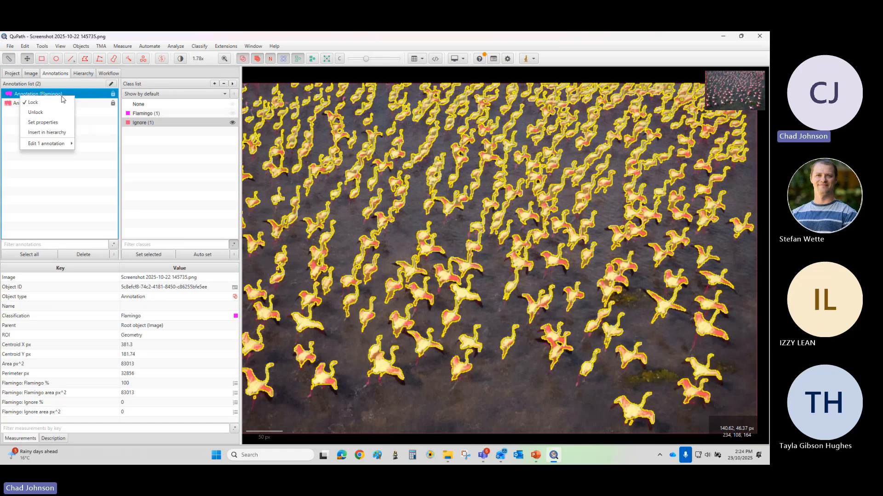
{"action": "left_click", "coordinate": [76, 98]}
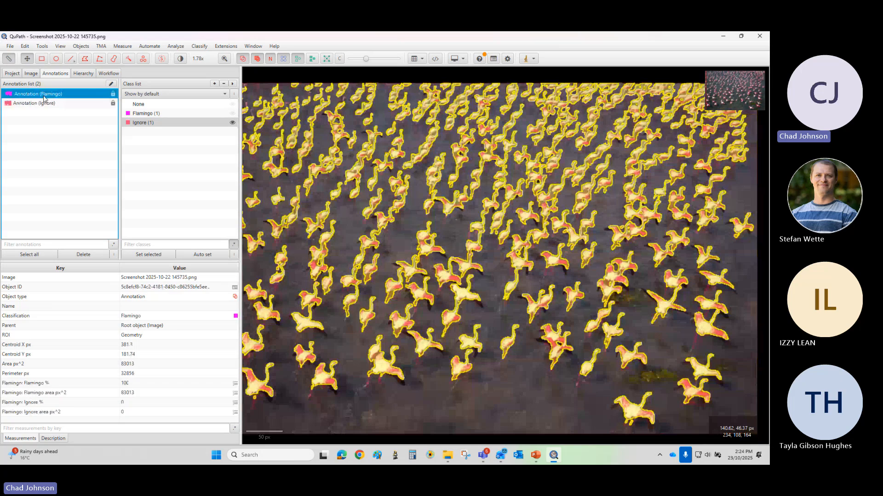
{"action": "key", "text": "Delete"}
{"action": "left_click", "coordinate": [396, 259]}
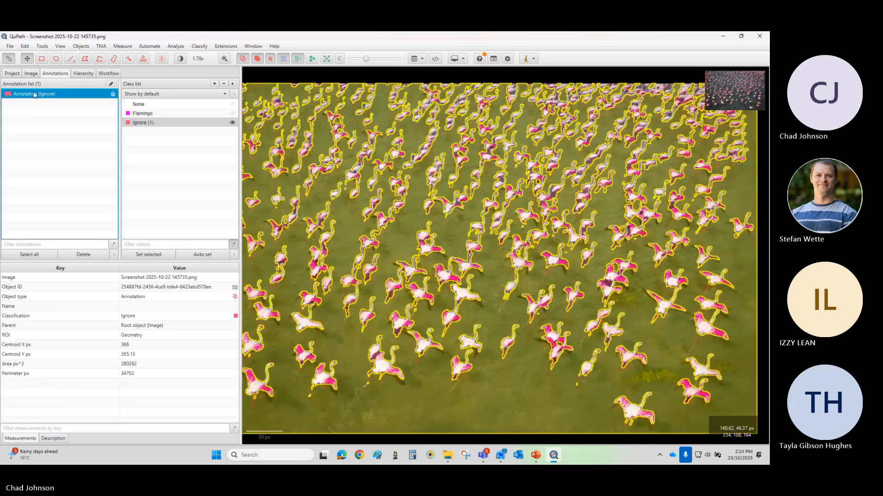
{"action": "key", "text": "Delete"}
{"action": "left_click", "coordinate": [400, 258]}
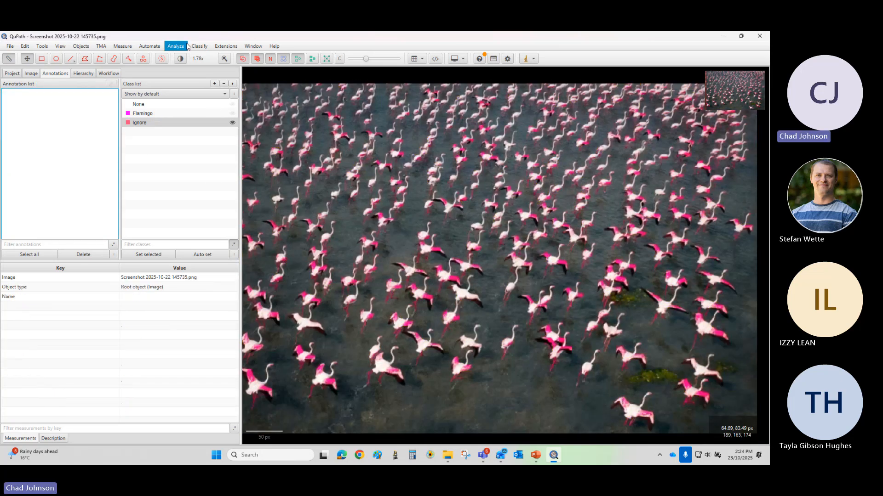
Step: Load the saved Flamingo pixel classifier with the region set to Everywhere
{"action": "left_click", "coordinate": [185, 46]}
{"action": "mouse_move", "coordinate": [182, 82]}
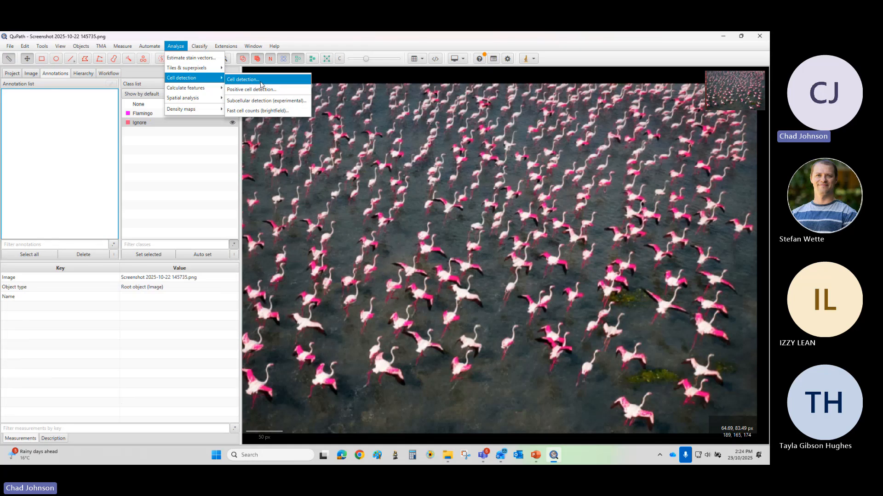
{"action": "mouse_move", "coordinate": [198, 46]}
{"action": "mouse_move", "coordinate": [211, 69]}
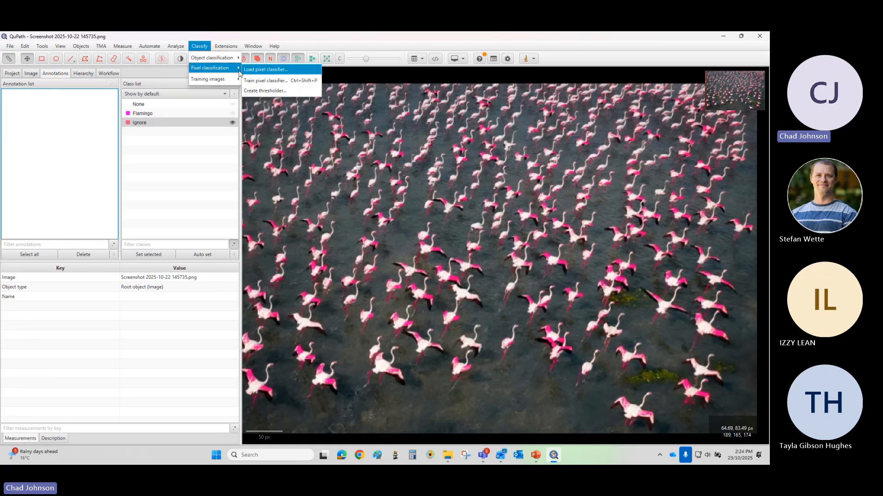
{"action": "left_click", "coordinate": [258, 70]}
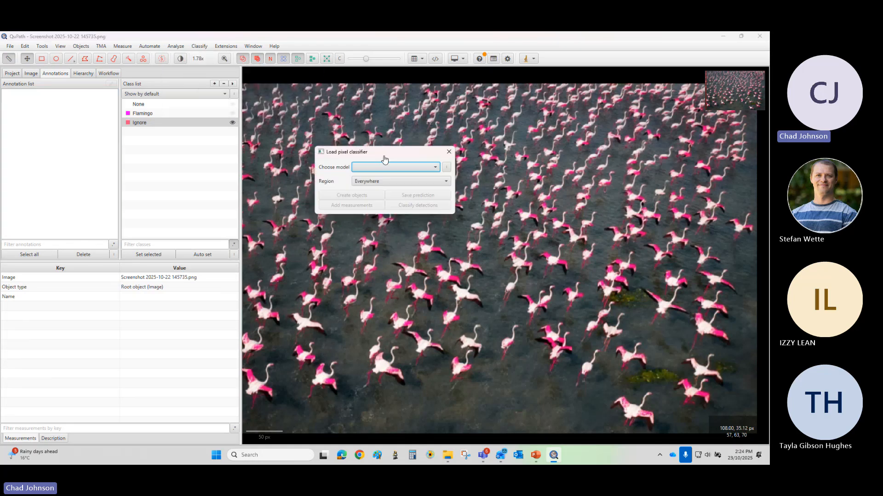
{"action": "left_click", "coordinate": [386, 167]}
{"action": "left_click", "coordinate": [371, 177]}
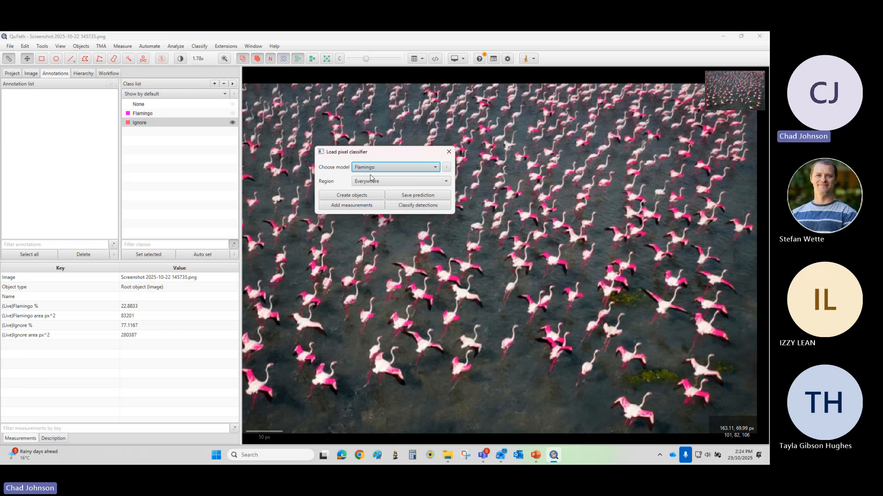
{"action": "left_click", "coordinate": [446, 168]}
{"action": "left_click", "coordinate": [414, 168]}
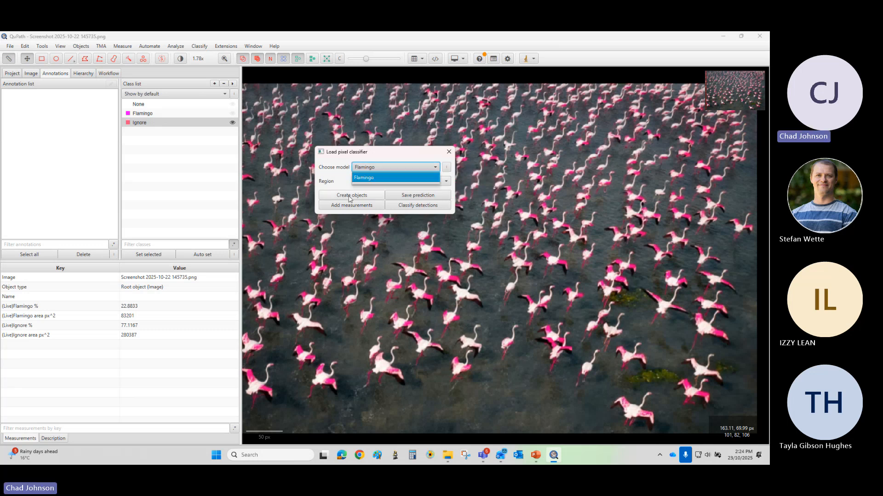
{"action": "left_click", "coordinate": [408, 199]}
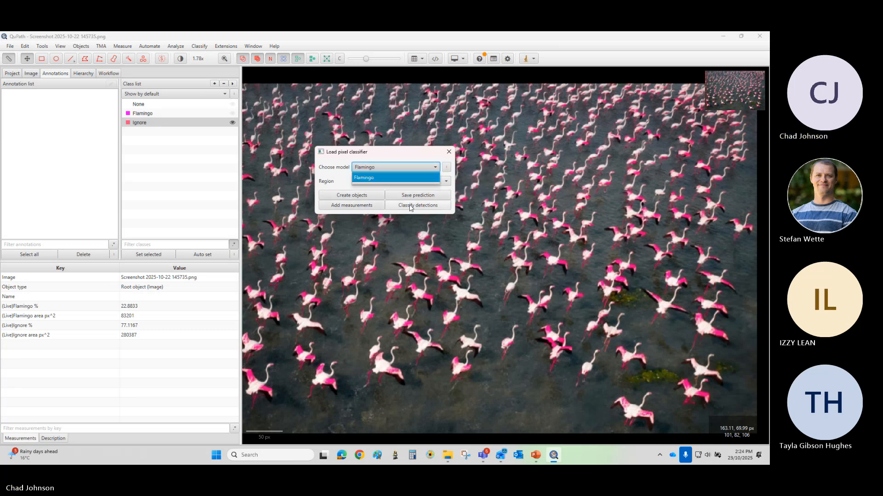
Step: Create split annotations from the prediction for the full image, with minimum object size 10 px^2 and minimum hole size 0 px^2
{"action": "left_click", "coordinate": [356, 197]}
{"action": "left_click", "coordinate": [409, 184]}
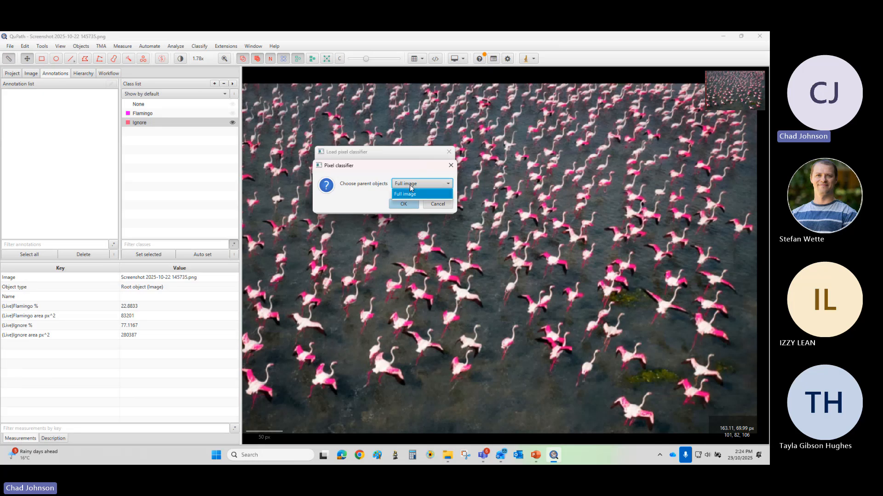
{"action": "left_click", "coordinate": [410, 190]}
{"action": "left_click", "coordinate": [403, 203]}
{"action": "left_click", "coordinate": [357, 189]}
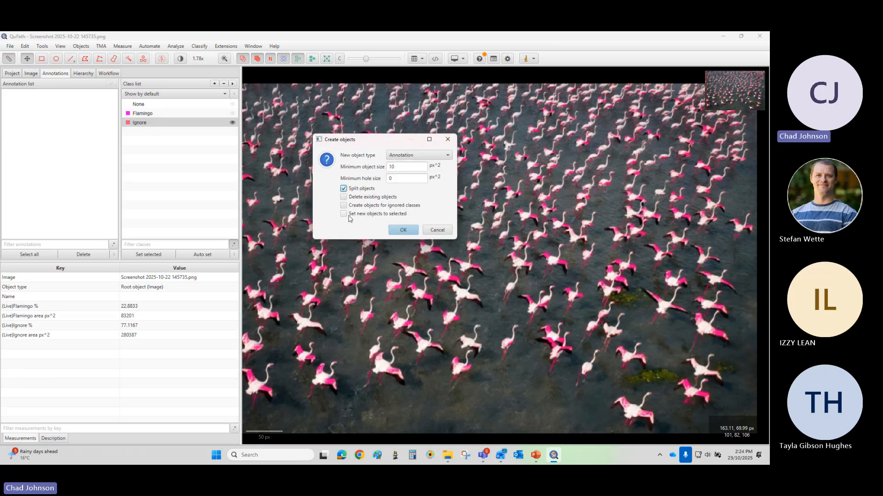
{"action": "left_click", "coordinate": [415, 155]}
{"action": "left_click", "coordinate": [415, 156]}
{"action": "left_click_drag", "start_coordinate": [375, 142], "coordinate": [306, 142]}
{"action": "left_click", "coordinate": [334, 230]}
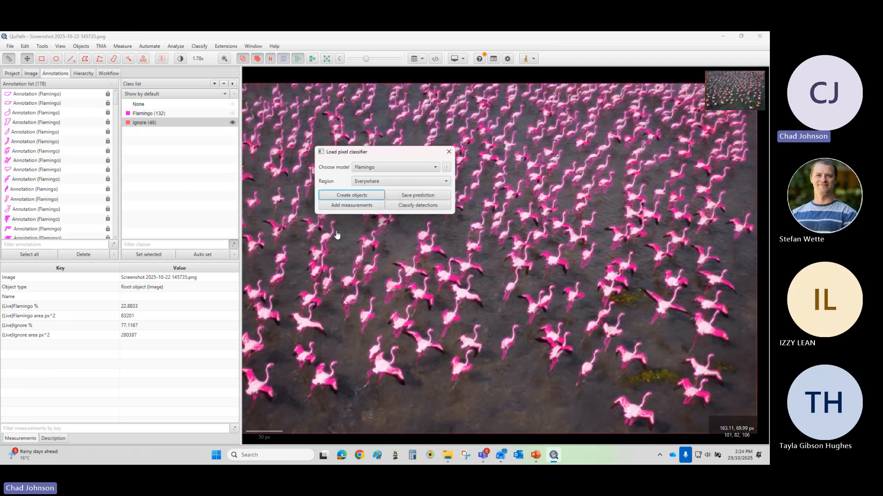
Step: Select several of the new Flamingo annotations one after another and examine their outlines and measurements
{"action": "left_click", "coordinate": [60, 132]}
{"action": "left_click", "coordinate": [59, 161]}
{"action": "left_click", "coordinate": [60, 179]}
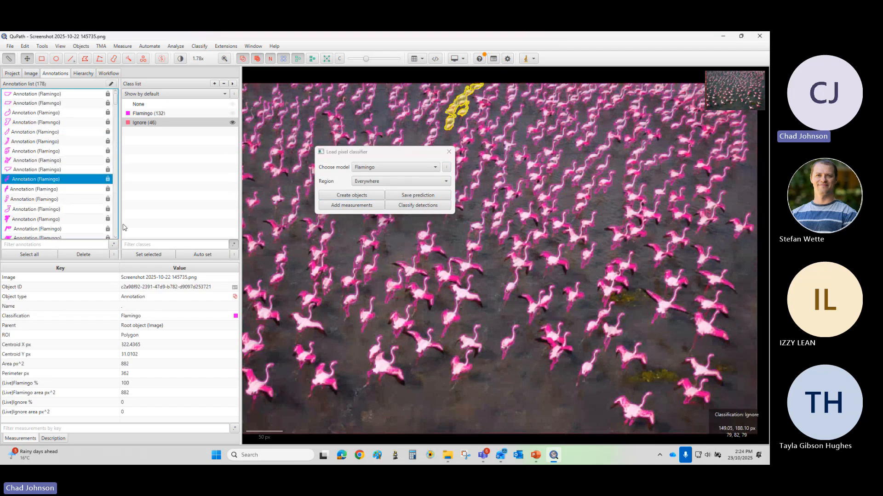
{"action": "left_click", "coordinate": [70, 202]}
{"action": "left_click", "coordinate": [69, 210]}
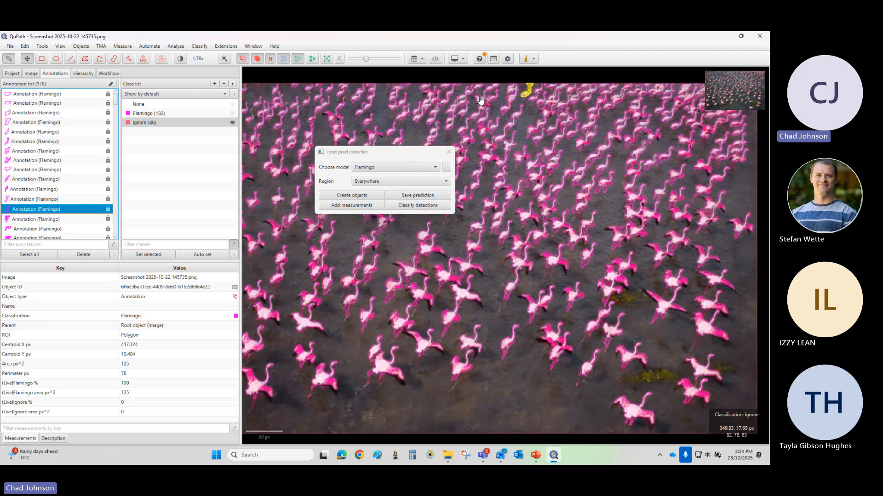
{"action": "scroll", "coordinate": [488, 100], "scroll_direction": "up", "scroll_amount": 5}
{"action": "scroll", "coordinate": [489, 100], "scroll_direction": "down", "scroll_amount": 3}
{"action": "left_click", "coordinate": [46, 188]}
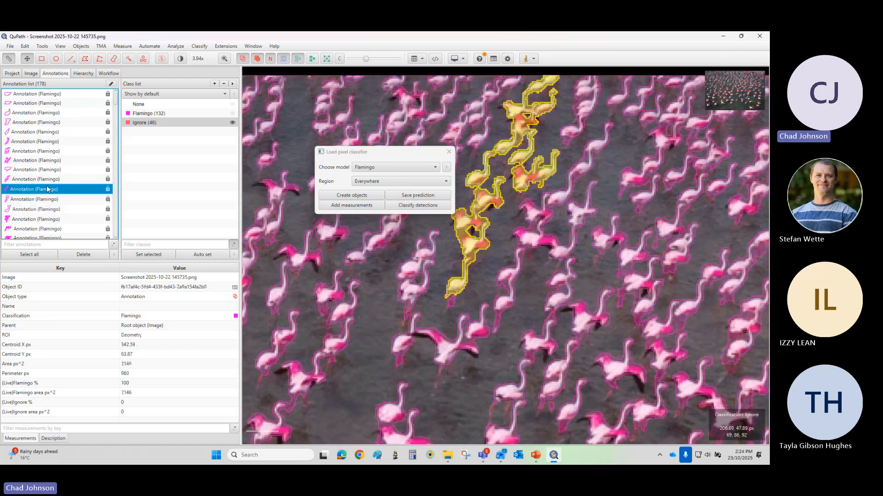
{"action": "left_click", "coordinate": [48, 210]}
{"action": "left_click", "coordinate": [46, 237]}
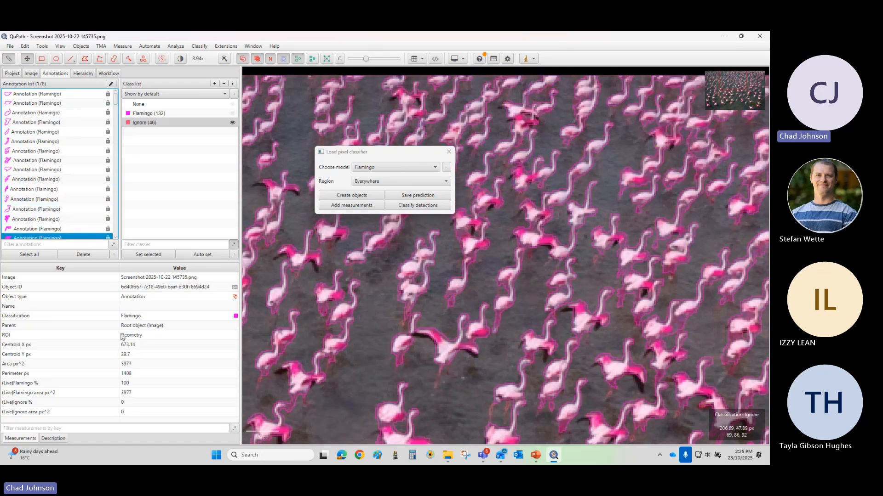
Step: Review the thumbnails, areas and live class percentages of the split objects in the enlarged annotation measurements table and close it
{"action": "left_click", "coordinate": [122, 46]}
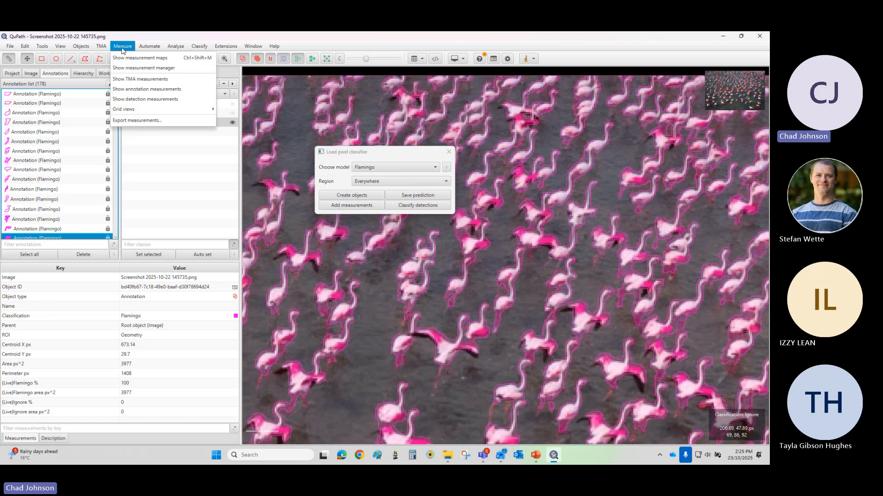
{"action": "left_click", "coordinate": [133, 91]}
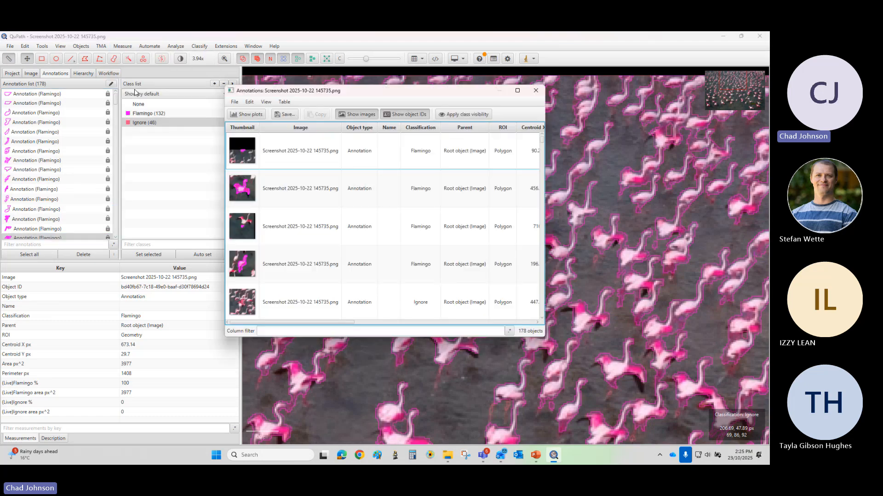
{"action": "left_click", "coordinate": [517, 91]}
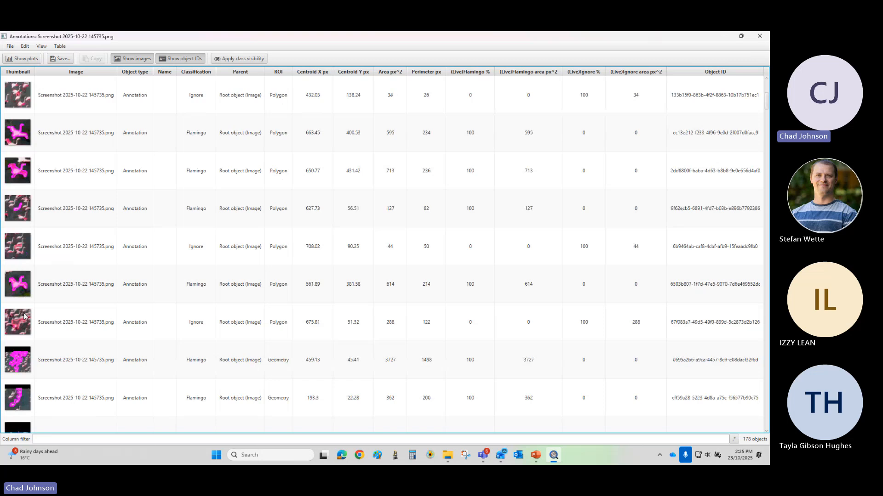
{"action": "scroll", "coordinate": [23, 316], "scroll_direction": "down", "scroll_amount": 6}
{"action": "scroll", "coordinate": [23, 315], "scroll_direction": "down", "scroll_amount": 5}
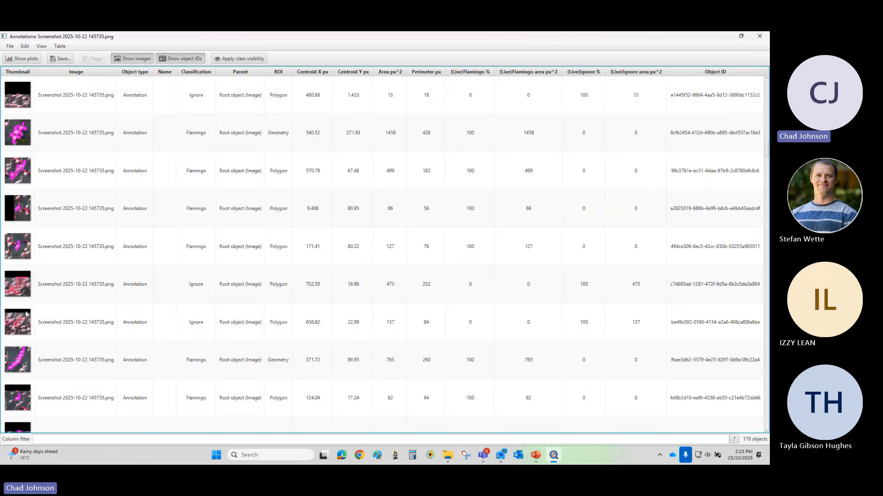
{"action": "scroll", "coordinate": [26, 314], "scroll_direction": "down", "scroll_amount": 5}
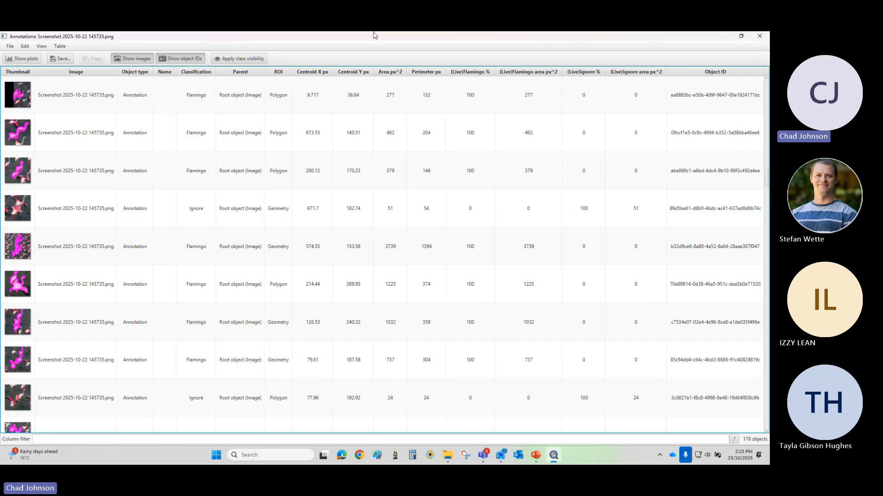
{"action": "mouse_move", "coordinate": [611, 41]}
{"action": "left_mouse_down"}
{"action": "mouse_move", "coordinate": [551, 125]}
{"action": "mouse_move", "coordinate": [260, 172]}
{"action": "left_mouse_up"}
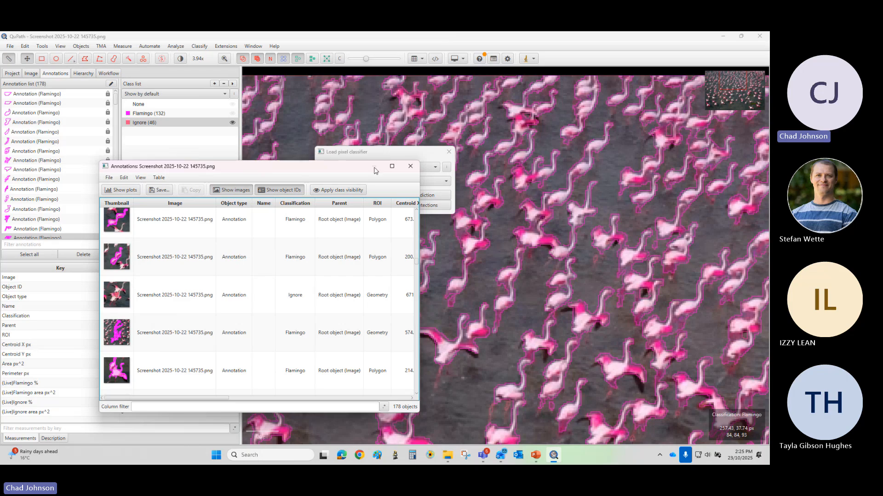
{"action": "left_click", "coordinate": [392, 166]}
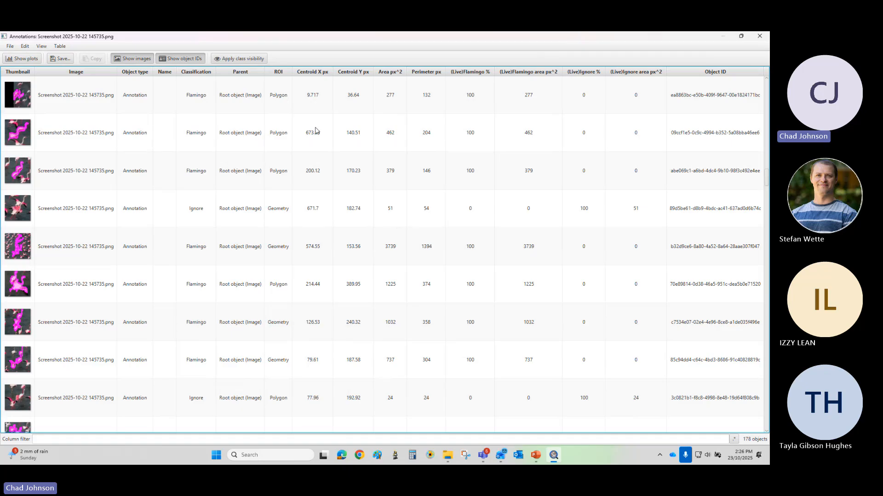
{"action": "left_click", "coordinate": [759, 36]}
Step: Examine how the split annotation outlines separate or merge neighbouring flamingos across the image, and close the classifier dialog
{"action": "scroll", "coordinate": [440, 320], "scroll_direction": "up", "scroll_amount": 4}
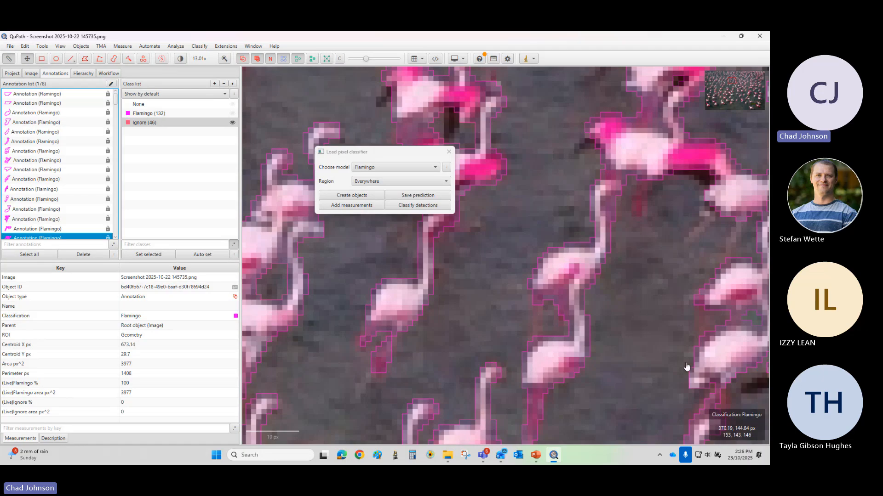
{"action": "scroll", "coordinate": [524, 325], "scroll_direction": "down", "scroll_amount": 4}
{"action": "scroll", "coordinate": [528, 325], "scroll_direction": "down", "scroll_amount": 7}
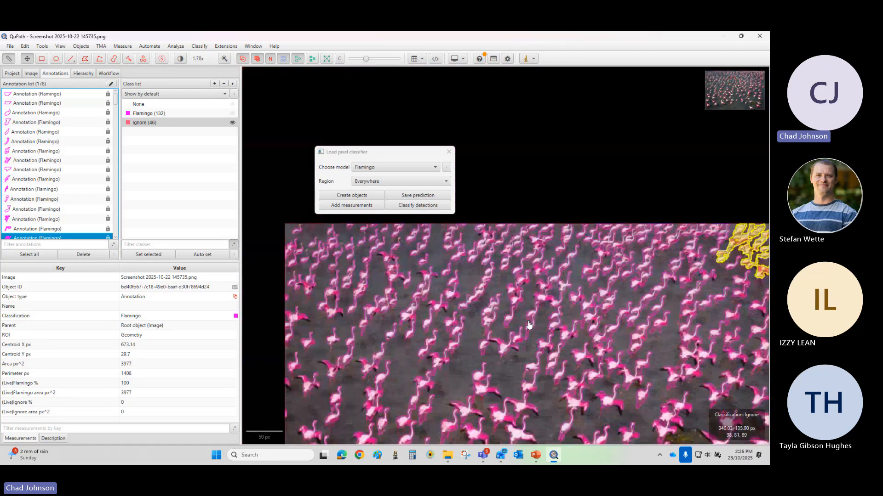
{"action": "scroll", "coordinate": [590, 371], "scroll_direction": "up", "scroll_amount": 9}
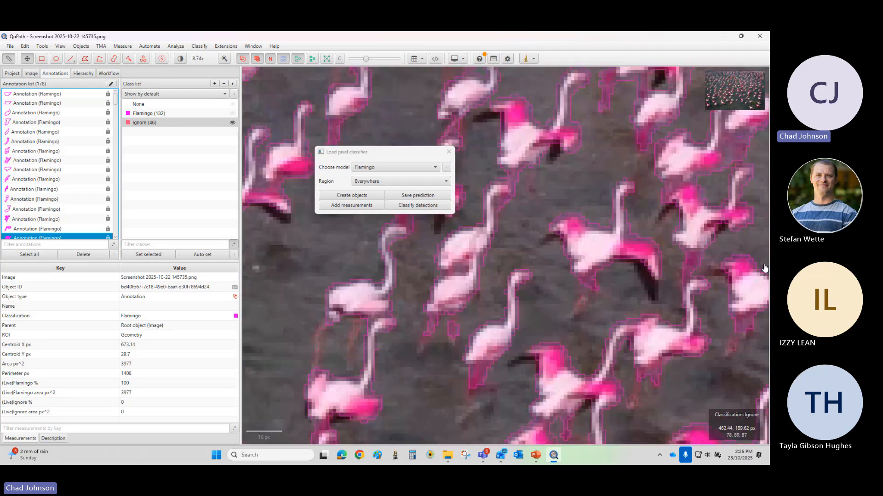
{"action": "scroll", "coordinate": [635, 287], "scroll_direction": "down", "scroll_amount": 6}
{"action": "left_click", "coordinate": [635, 287]}
{"action": "scroll", "coordinate": [635, 288], "scroll_direction": "down", "scroll_amount": 6}
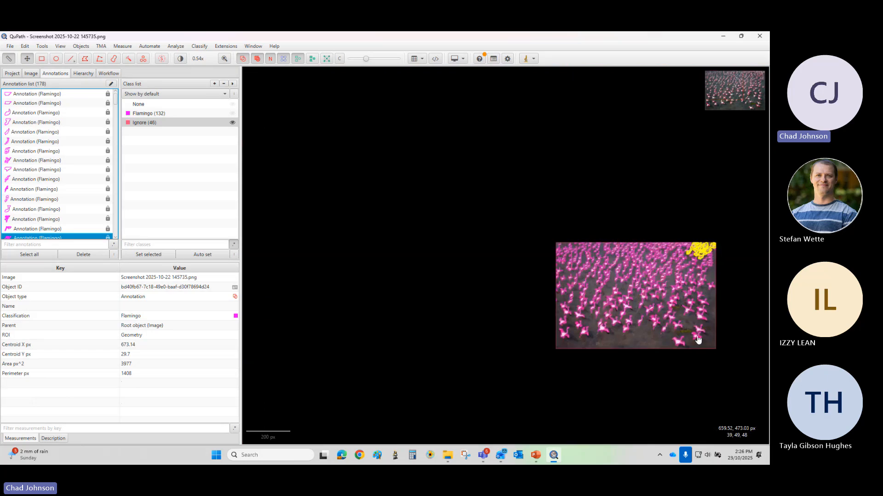
{"action": "scroll", "coordinate": [635, 288], "scroll_direction": "up", "scroll_amount": 7}
{"action": "scroll", "coordinate": [459, 273], "scroll_direction": "up", "scroll_amount": 2}
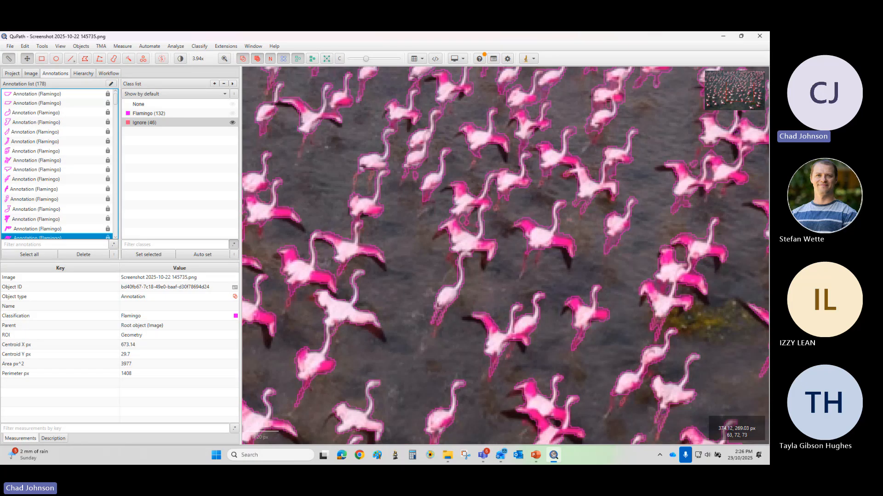
{"action": "scroll", "coordinate": [495, 305], "scroll_direction": "down", "scroll_amount": 5}
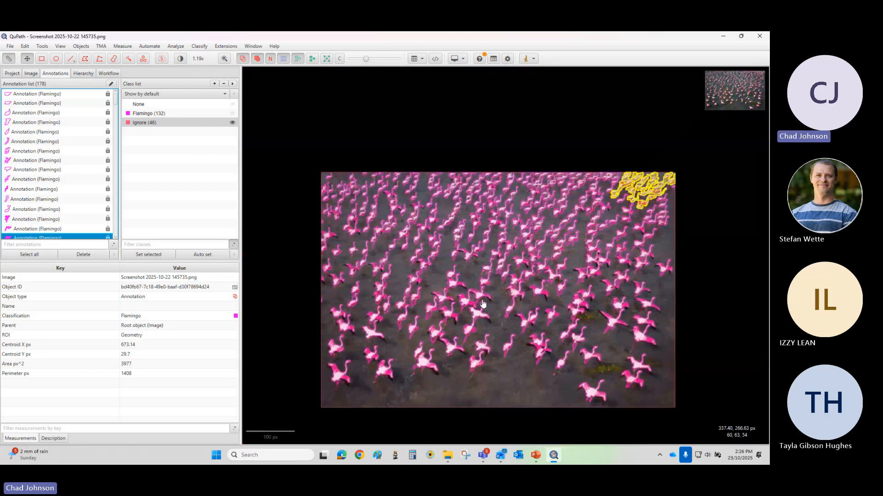
{"action": "mouse_move", "coordinate": [500, 300]}
{"action": "left_mouse_down"}
{"action": "mouse_move", "coordinate": [503, 259]}
{"action": "mouse_move", "coordinate": [512, 274]}
{"action": "left_mouse_up"}
{"action": "scroll", "coordinate": [473, 202], "scroll_direction": "up", "scroll_amount": 3}
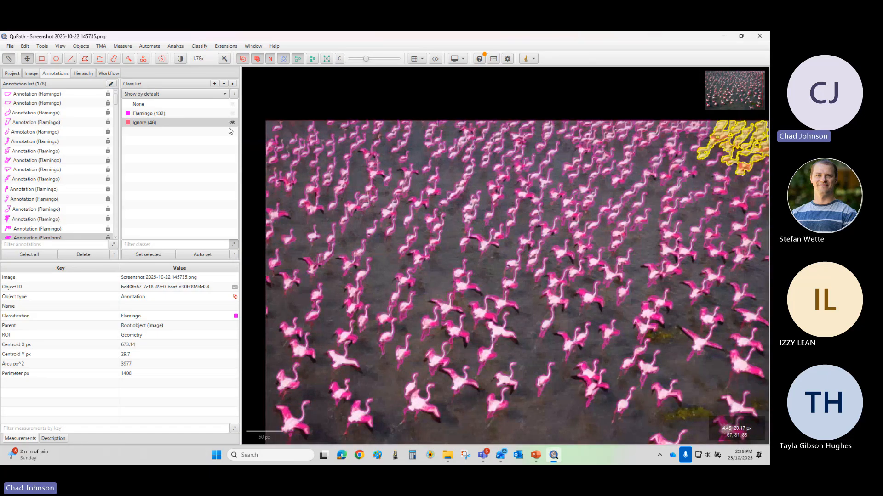
{"action": "left_click_drag", "start_coordinate": [390, 185], "coordinate": [382, 161]}
{"action": "scroll", "coordinate": [411, 188], "scroll_direction": "down", "scroll_amount": 3}
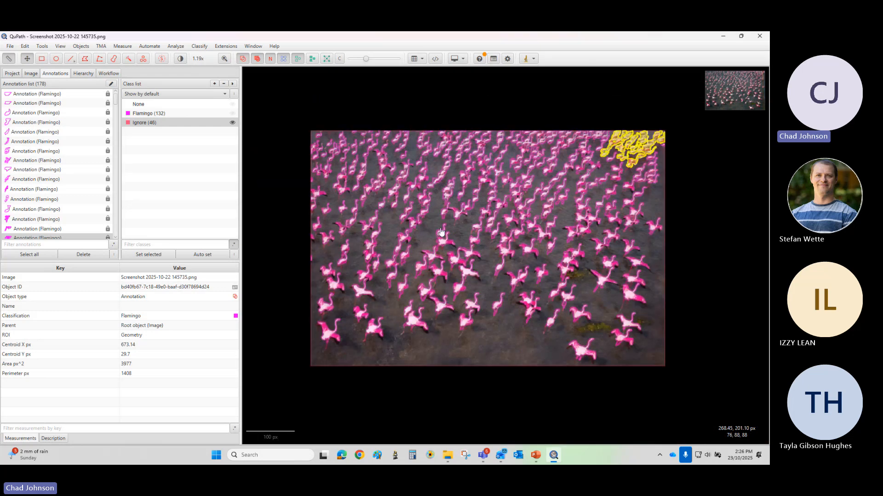
{"action": "left_click_drag", "start_coordinate": [439, 228], "coordinate": [457, 234]}
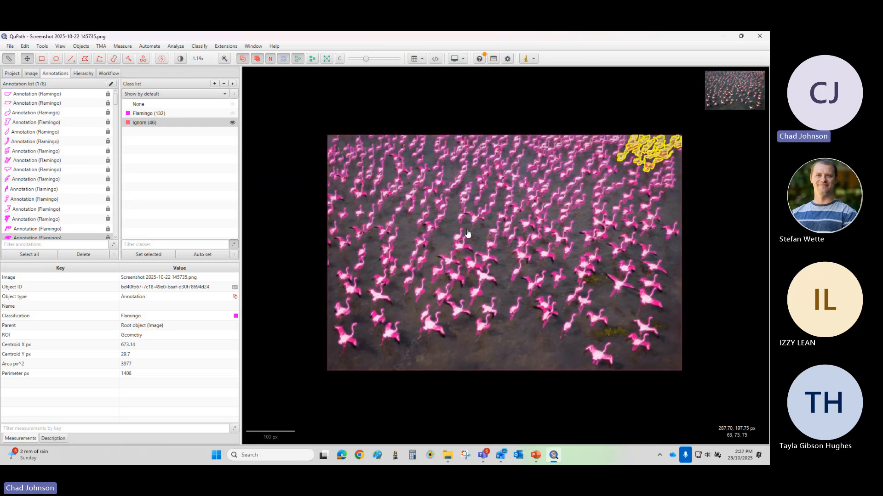
Step: Open an empty script editor to view its layout, and close it without writing a script
{"action": "left_click", "coordinate": [199, 46]}
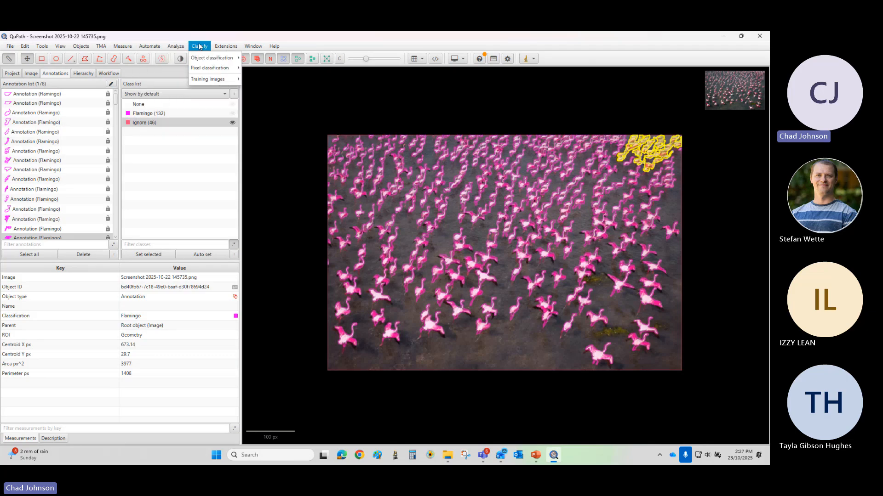
{"action": "mouse_move", "coordinate": [217, 46]}
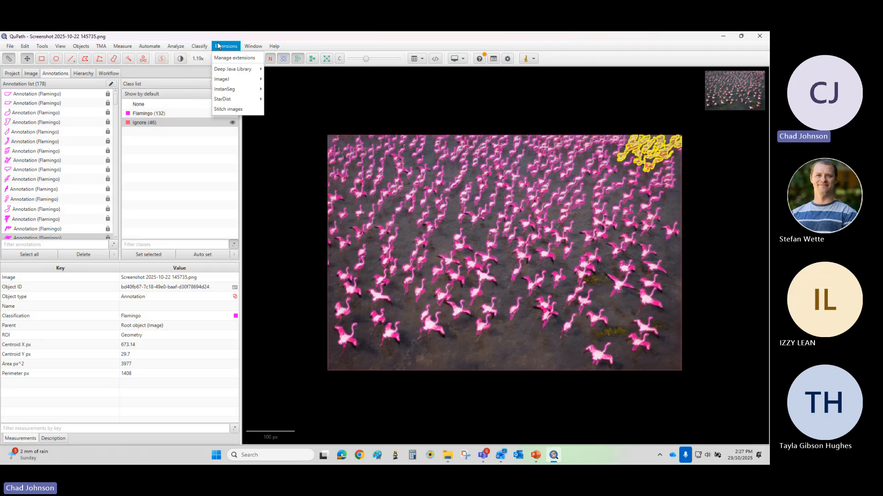
{"action": "mouse_move", "coordinate": [153, 45]}
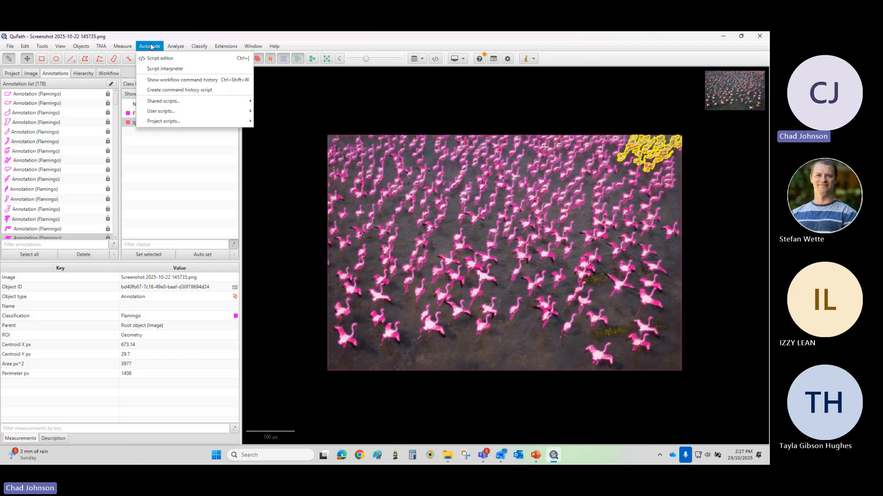
{"action": "left_click", "coordinate": [161, 62]}
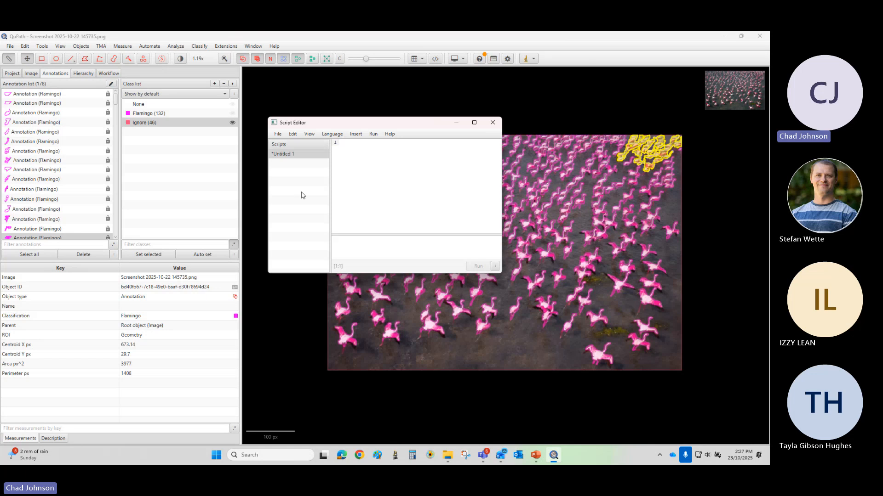
{"action": "left_click", "coordinate": [496, 120]}
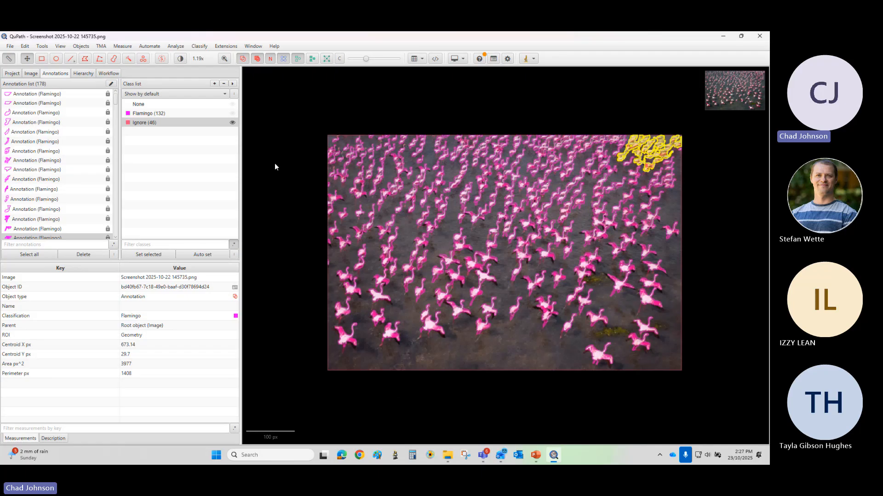
{"action": "scroll", "coordinate": [552, 293], "scroll_direction": "up", "scroll_amount": 2}
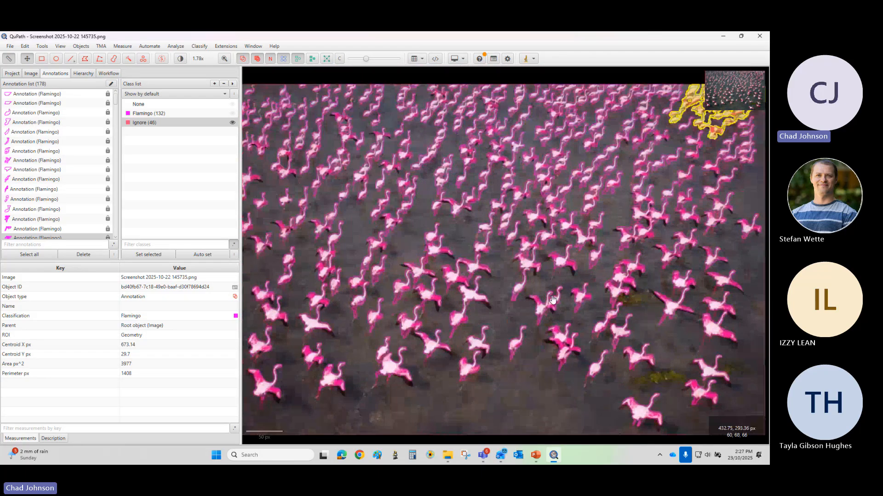
{"action": "scroll", "coordinate": [552, 292], "scroll_direction": "down", "scroll_amount": 2}
{"action": "scroll", "coordinate": [549, 288], "scroll_direction": "up", "scroll_amount": 1}
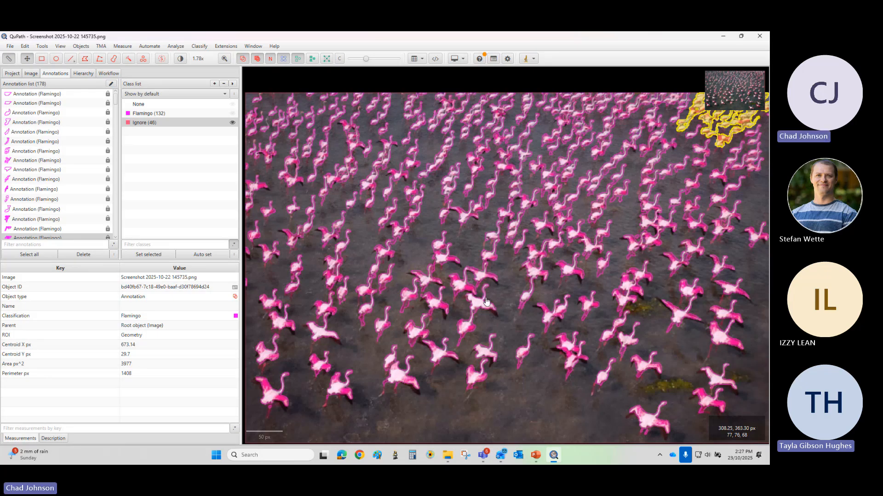
{"action": "left_click", "coordinate": [533, 59]}
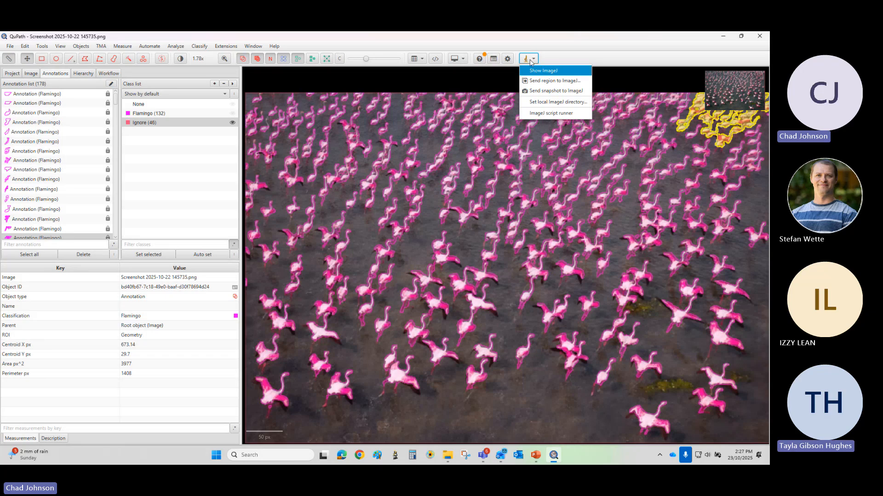
{"action": "left_click", "coordinate": [514, 159]}
{"action": "scroll", "coordinate": [513, 159], "scroll_direction": "down", "scroll_amount": 3}
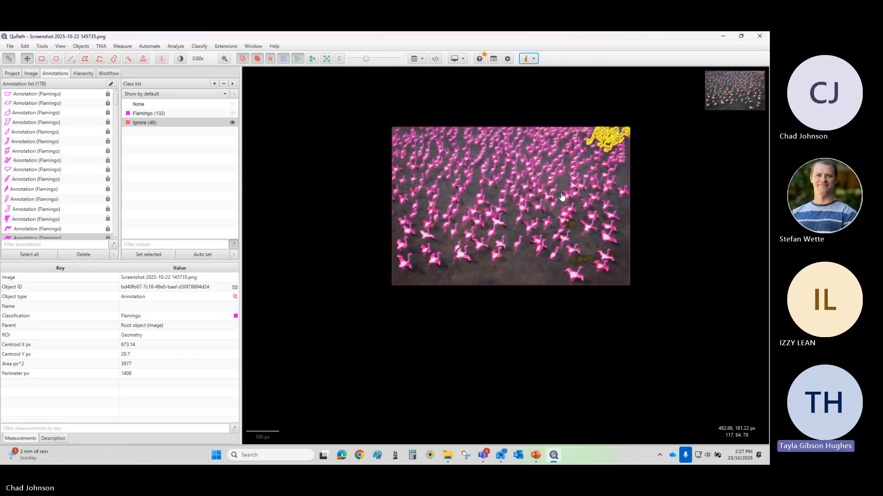
{"action": "scroll", "coordinate": [514, 94], "scroll_direction": "up", "scroll_amount": 2}
Step: Send a snapshot of the annotated flamingo view to ImageJ, and return to QuPath with the snapshot image dismissed
{"action": "left_click", "coordinate": [529, 58]}
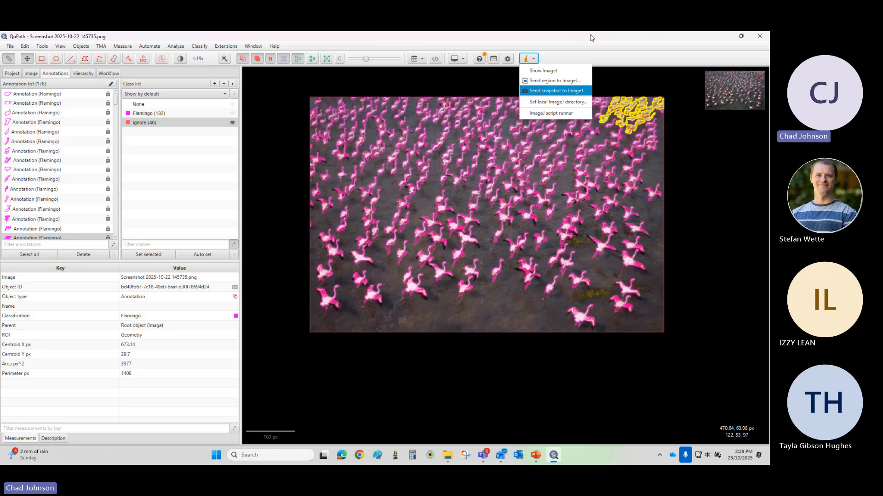
{"action": "left_click", "coordinate": [556, 91]}
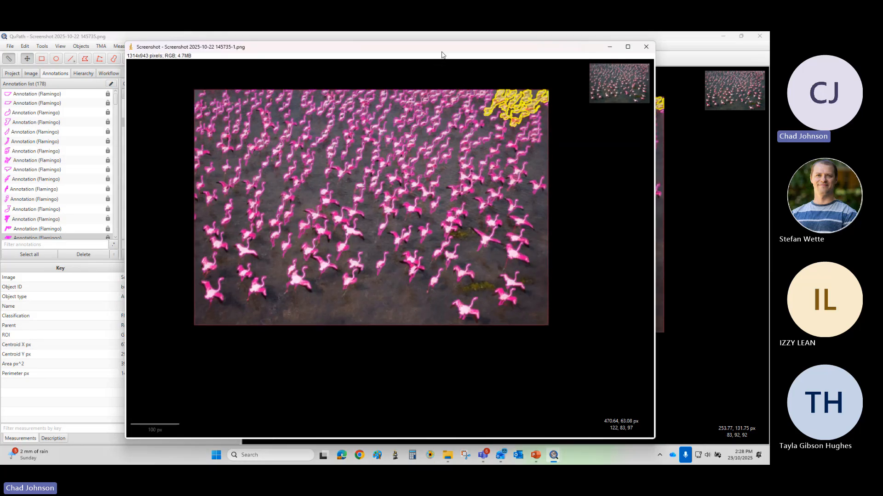
{"action": "left_click_drag", "start_coordinate": [441, 51], "coordinate": [254, 166]}
{"action": "left_click", "coordinate": [573, 125]}
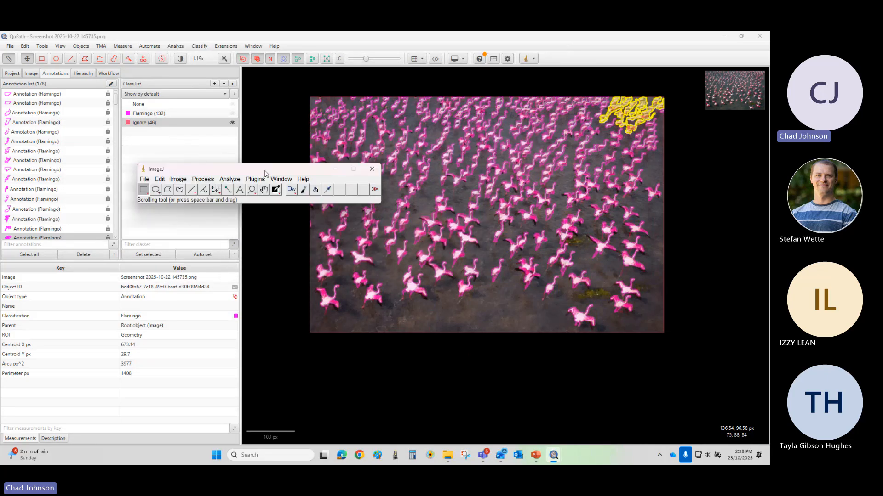
Step: Send the selected Flamingo annotation's region to ImageJ at resolution 1 in Pixels (downsample), including the ROI and overlay
{"action": "left_click", "coordinate": [533, 59]}
{"action": "left_click", "coordinate": [541, 81]}
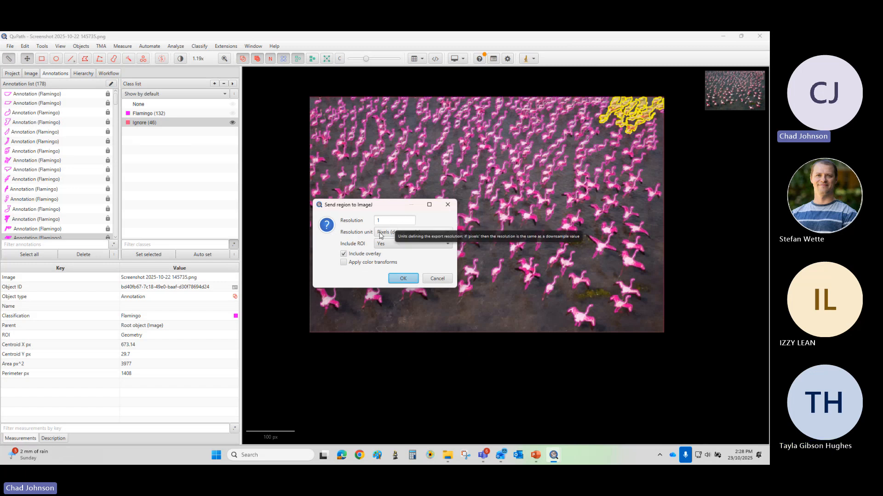
{"action": "left_click", "coordinate": [418, 232]}
{"action": "left_click", "coordinate": [412, 231]}
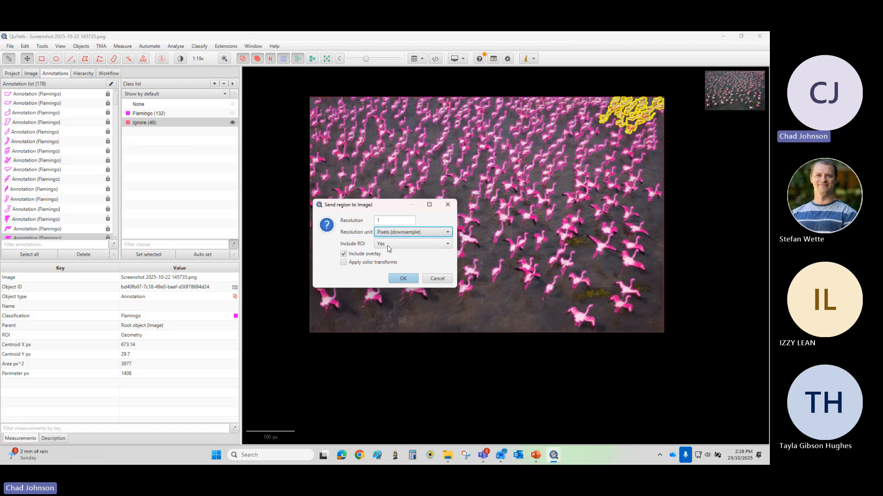
{"action": "left_click", "coordinate": [398, 278]}
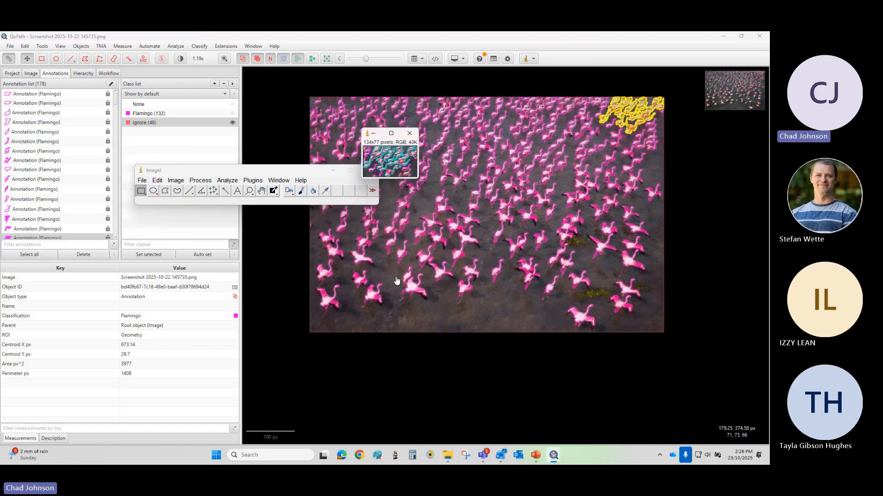
Step: Magnify the exported Flamingo region in ImageJ to 1200% and examine its ROI and overlay outlines at pixel level
{"action": "left_click", "coordinate": [250, 192]}
{"action": "left_click", "coordinate": [399, 166]}
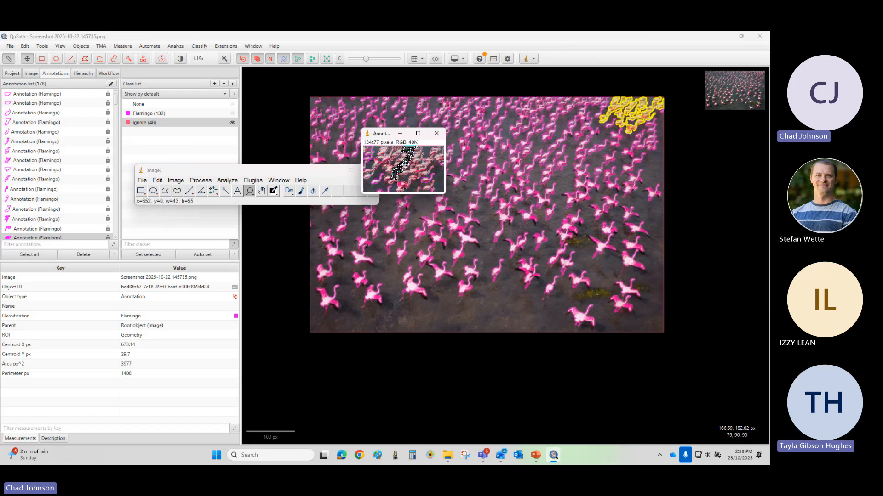
{"action": "left_click", "coordinate": [407, 170]}
{"action": "left_click", "coordinate": [427, 180]}
{"action": "left_click", "coordinate": [493, 207]}
{"action": "left_click", "coordinate": [493, 207]}
{"action": "left_click", "coordinate": [494, 207]}
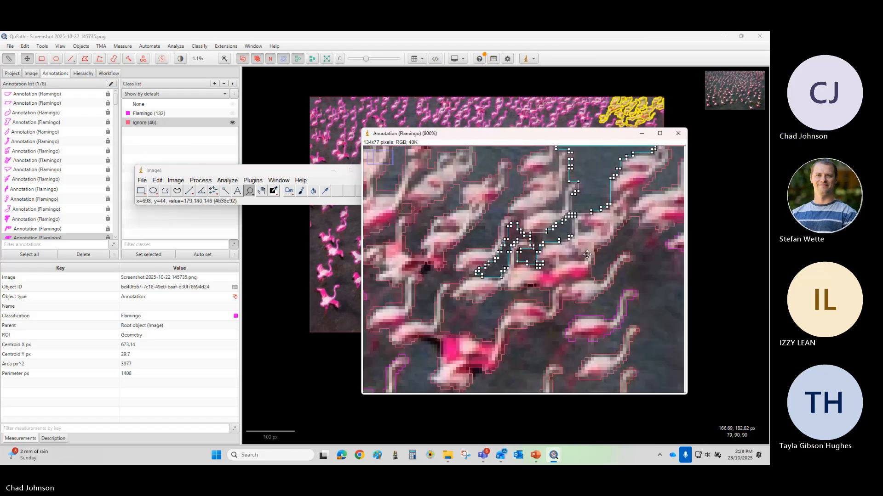
{"action": "left_click", "coordinate": [451, 234]}
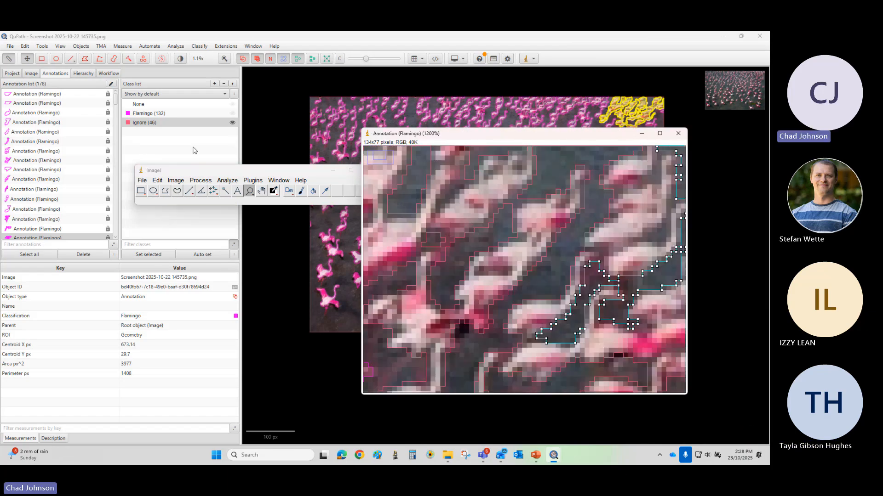
Step: Review the available options in ImageJ's Set Measurements without changing them, and close ImageJ
{"action": "left_click", "coordinate": [227, 180]}
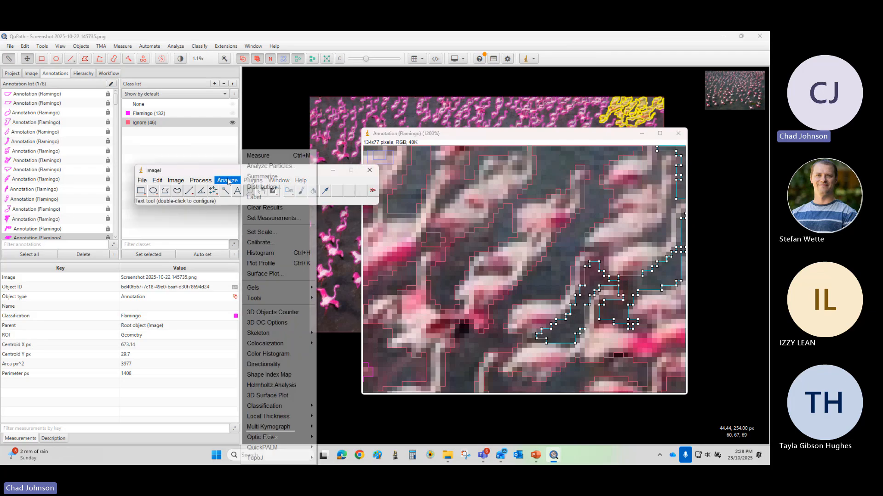
{"action": "left_click", "coordinate": [290, 219]}
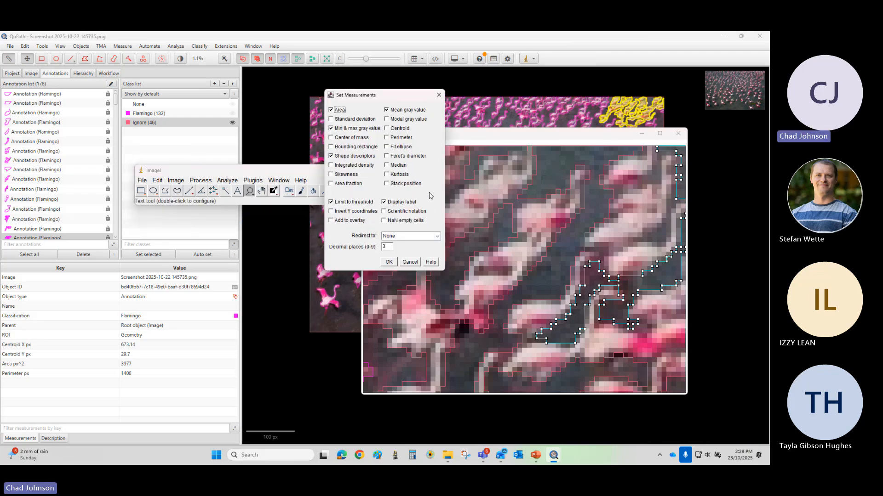
{"action": "left_click_drag", "start_coordinate": [402, 97], "coordinate": [233, 151]}
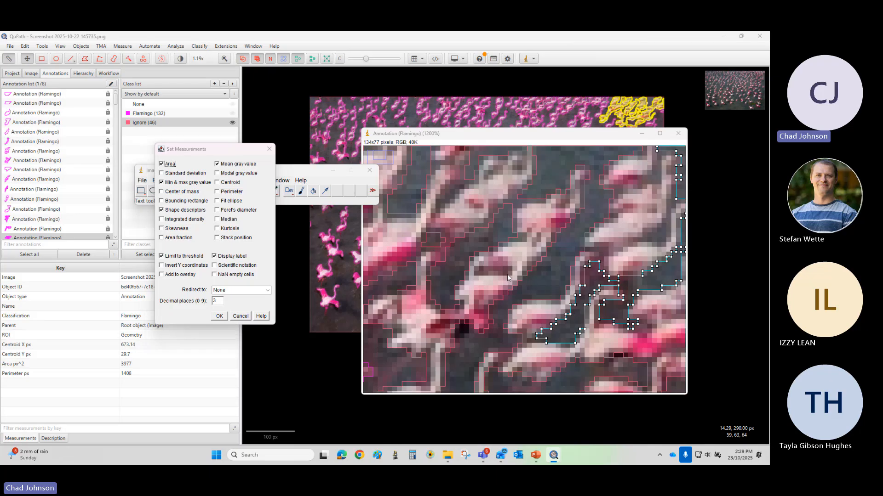
{"action": "left_click", "coordinate": [245, 319]}
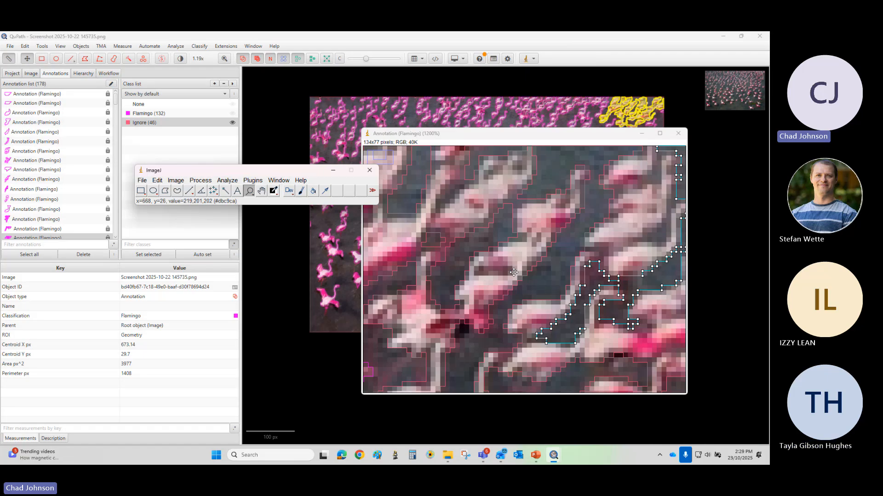
{"action": "left_click", "coordinate": [370, 172]}
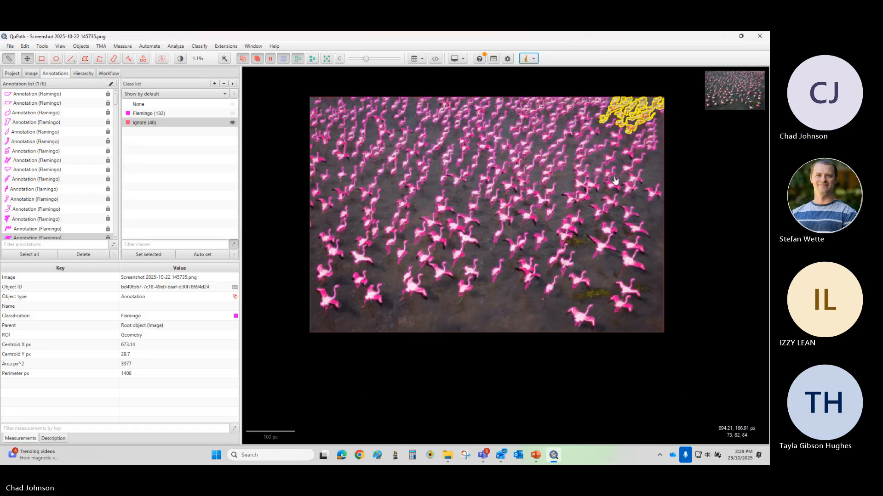
{"action": "scroll", "coordinate": [482, 265], "scroll_direction": "up", "scroll_amount": 2}
{"action": "scroll", "coordinate": [526, 134], "scroll_direction": "down", "scroll_amount": 2}
{"action": "left_click_drag", "start_coordinate": [527, 134], "coordinate": [526, 229]}
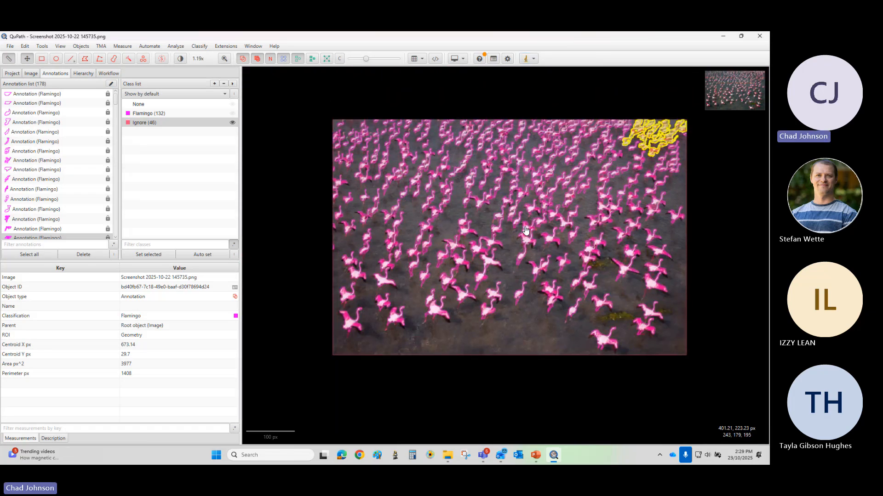
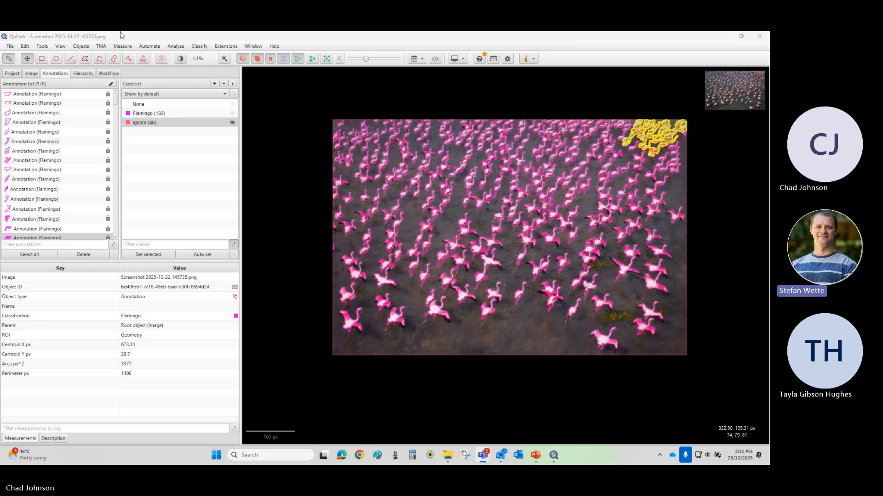
{"action": "left_click", "coordinate": [11, 48]}
{"action": "left_click", "coordinate": [13, 48]}
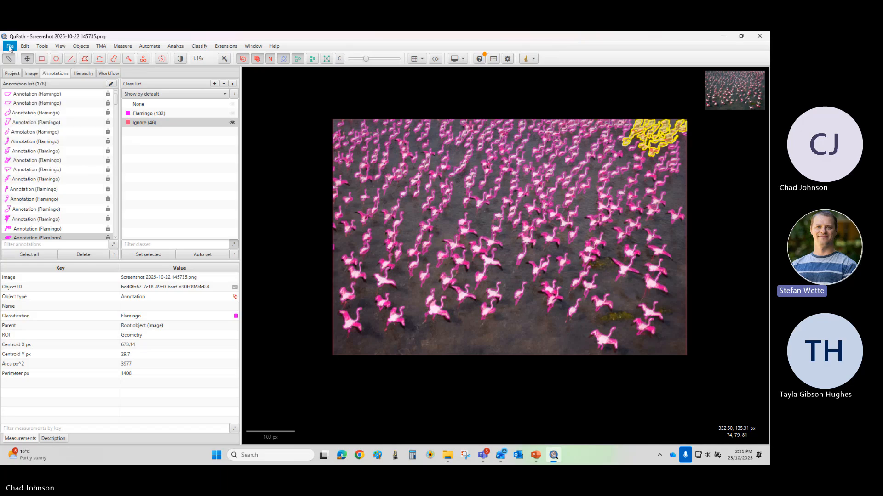
{"action": "left_click", "coordinate": [10, 47]}
{"action": "left_click", "coordinate": [10, 47]}
Step: Open the LuCa-7color [13860,52919] PD1 (Opal 650) image from the project and place its brightness and contrast settings beside the tissue
{"action": "left_click", "coordinate": [9, 74]}
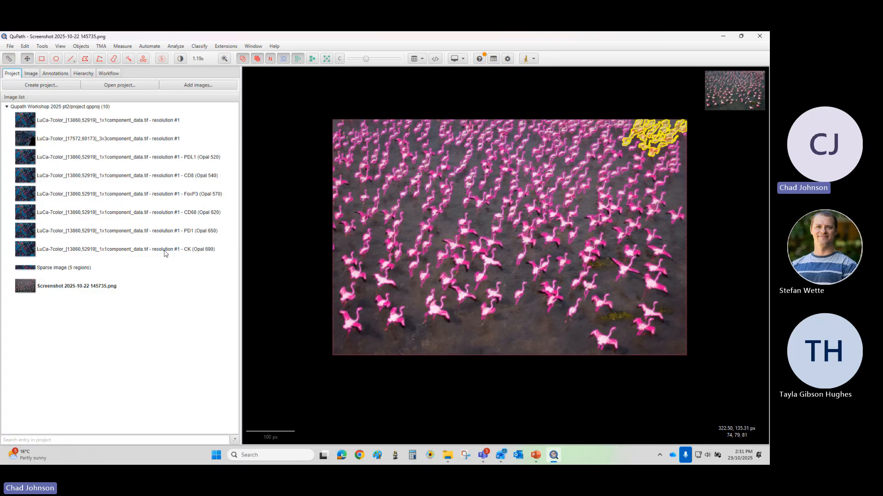
{"action": "left_click", "coordinate": [122, 234]}
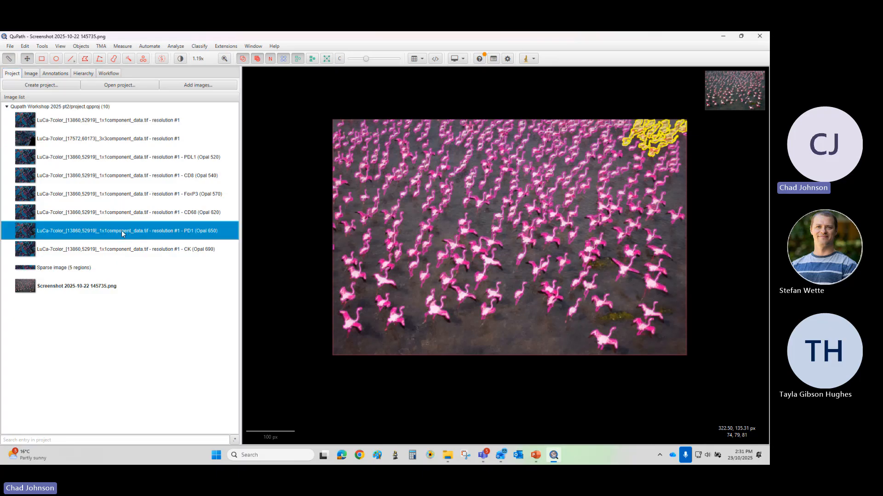
{"action": "left_click", "coordinate": [367, 258]}
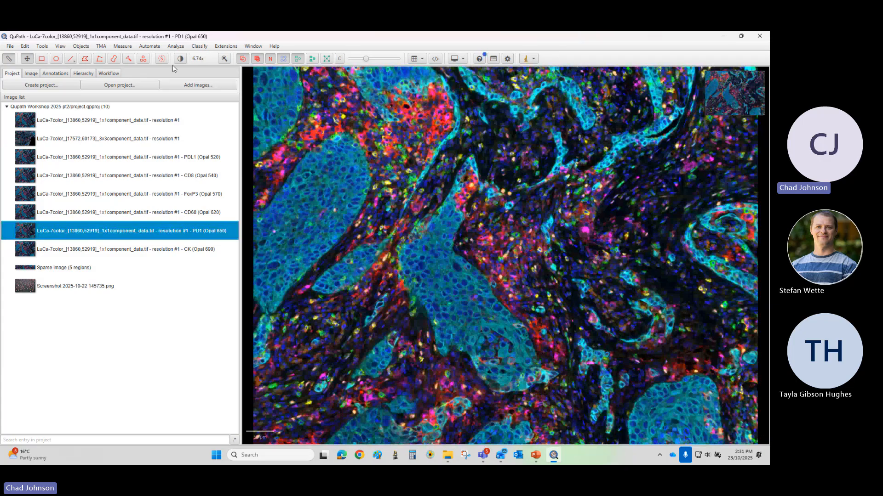
{"action": "left_click", "coordinate": [180, 58]}
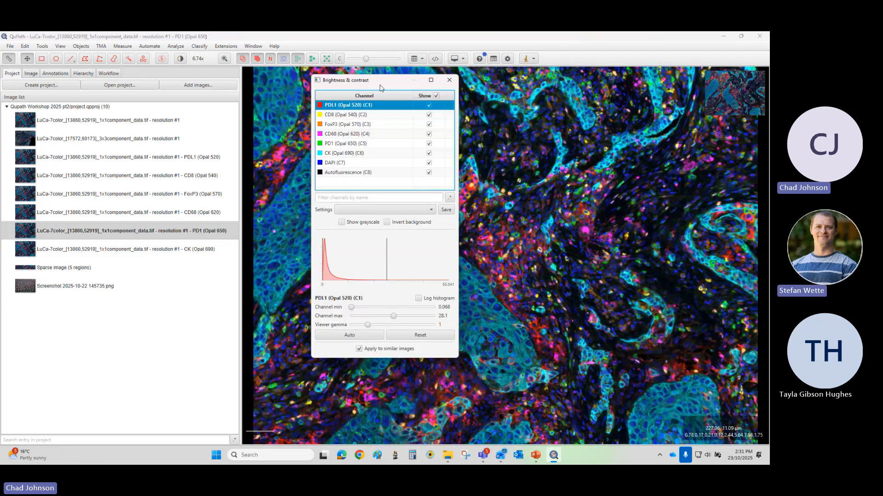
{"action": "left_click_drag", "start_coordinate": [380, 87], "coordinate": [156, 117]}
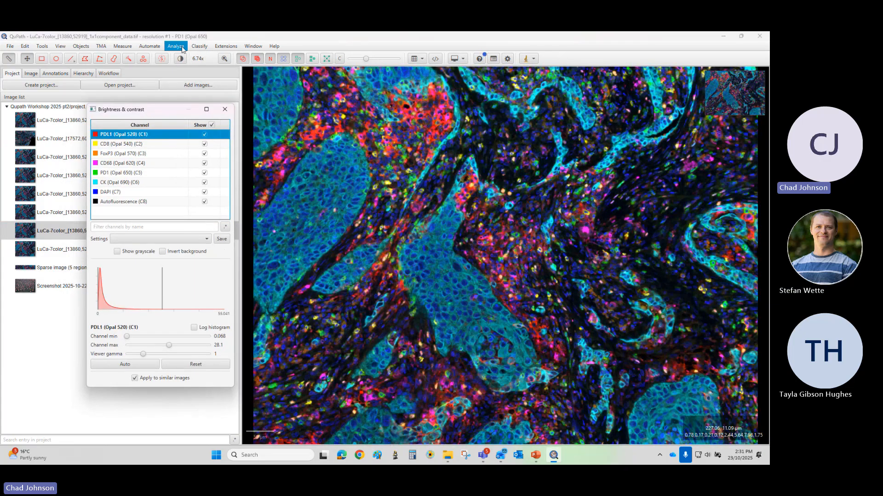
Step: Draw a rectangular annotation of about 251,000 µm² over the central tissue of the PD1 image
{"action": "left_click", "coordinate": [41, 58]}
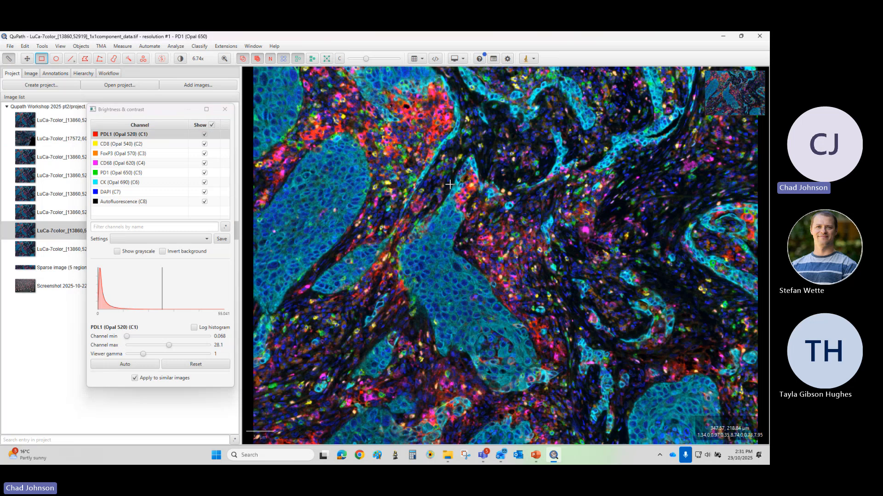
{"action": "mouse_move", "coordinate": [336, 123]}
{"action": "left_mouse_down"}
{"action": "mouse_move", "coordinate": [674, 361]}
{"action": "mouse_move", "coordinate": [648, 358]}
{"action": "left_mouse_up"}
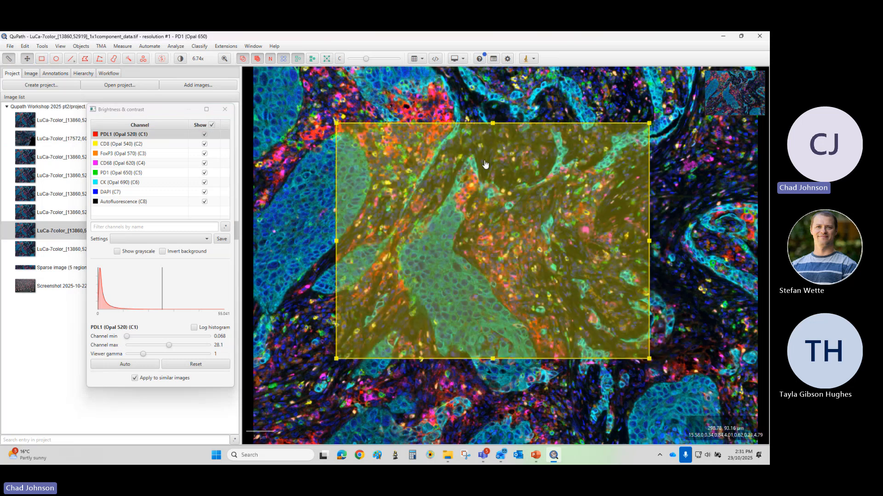
{"action": "left_click", "coordinate": [194, 47]}
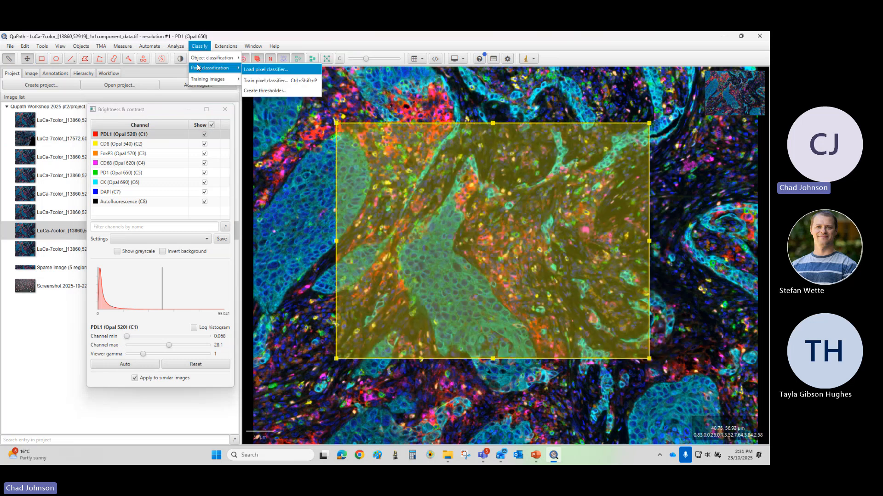
{"action": "mouse_move", "coordinate": [202, 81]}
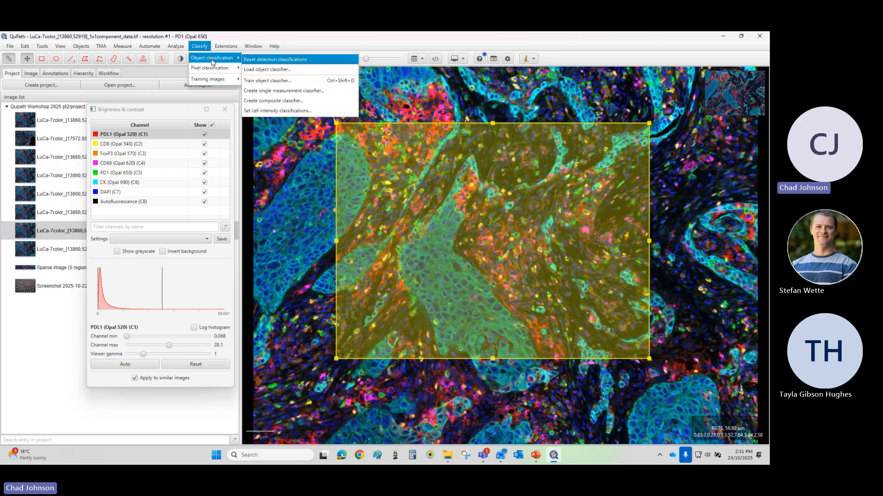
{"action": "left_click", "coordinate": [277, 82]}
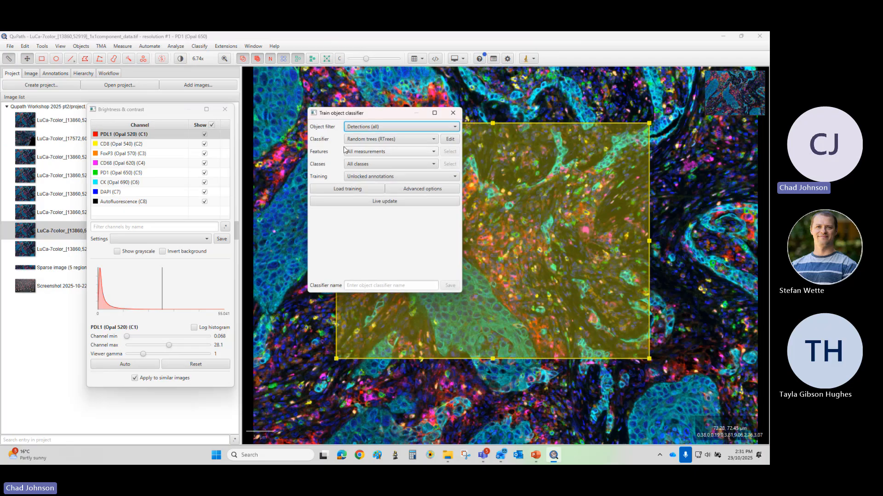
{"action": "left_click", "coordinate": [434, 152]}
{"action": "left_click", "coordinate": [417, 172]}
{"action": "left_click", "coordinate": [446, 152]}
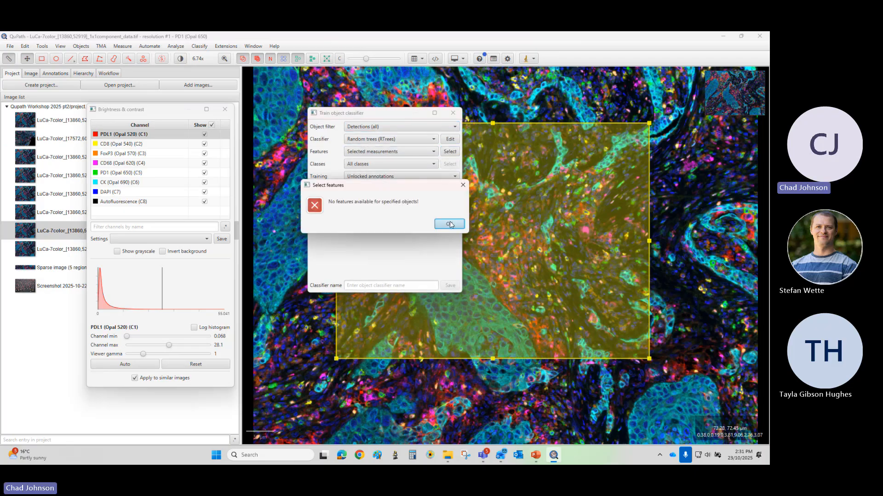
{"action": "left_click", "coordinate": [449, 224]}
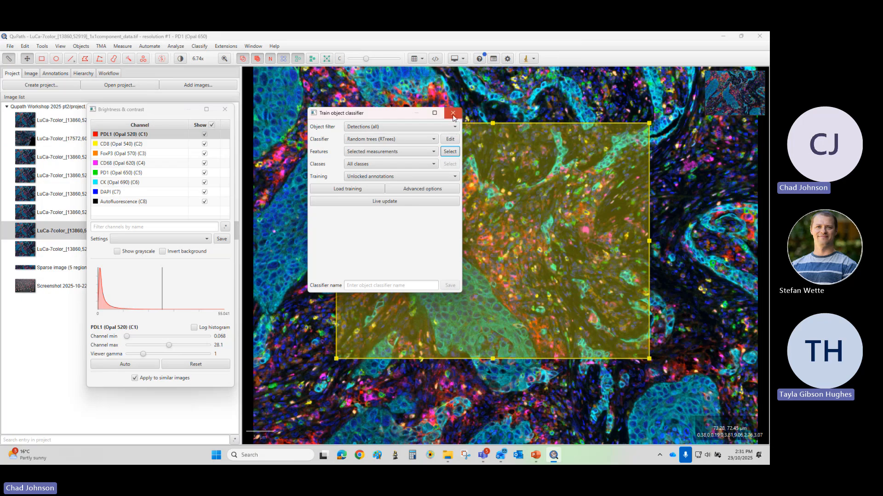
{"action": "left_click", "coordinate": [453, 112]}
Step: Detect cells within the rectangular annotation on the DAPI channel with an intensity threshold of 0.5, and check the cell outlines up close
{"action": "left_click", "coordinate": [176, 46]}
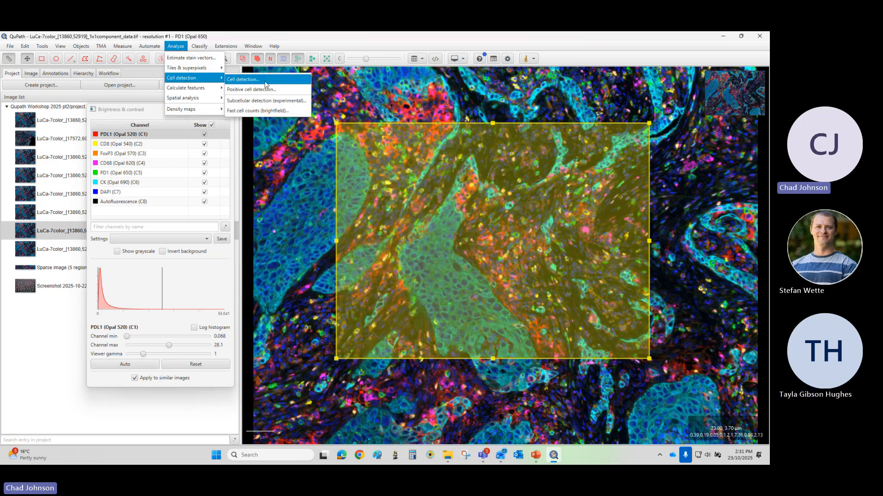
{"action": "left_click", "coordinate": [265, 81]}
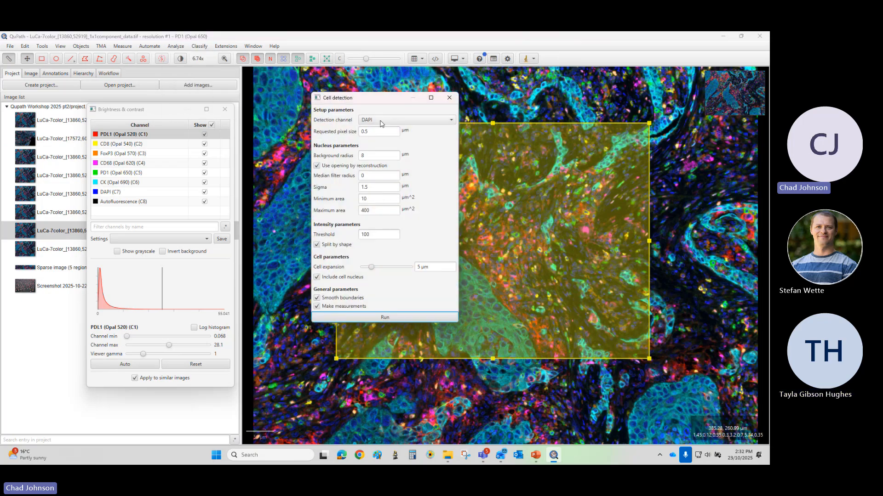
{"action": "double_click", "coordinate": [376, 233]}
{"action": "type", "text": "0"}
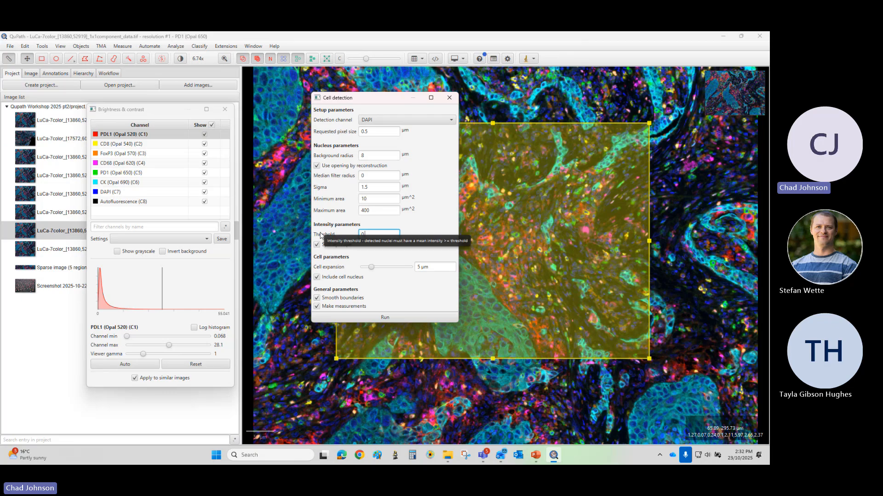
{"action": "type", "text": ".5"}
{"action": "left_click", "coordinate": [330, 316]}
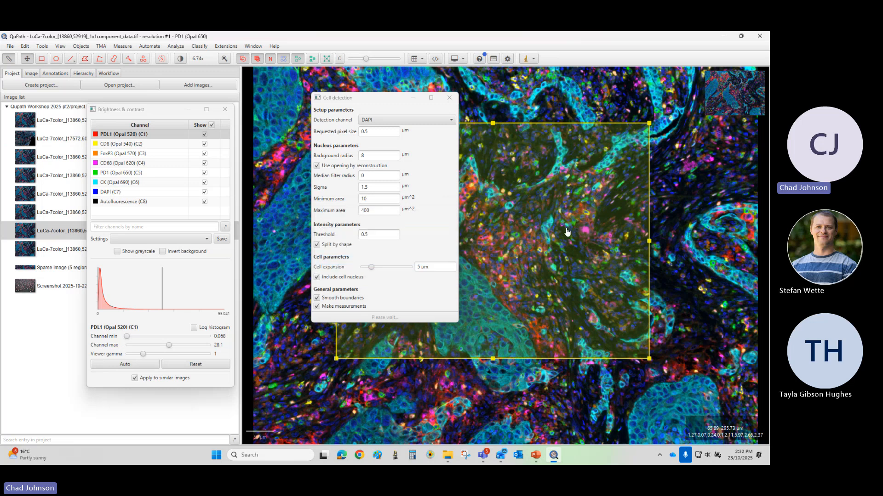
{"action": "left_click", "coordinate": [449, 97]}
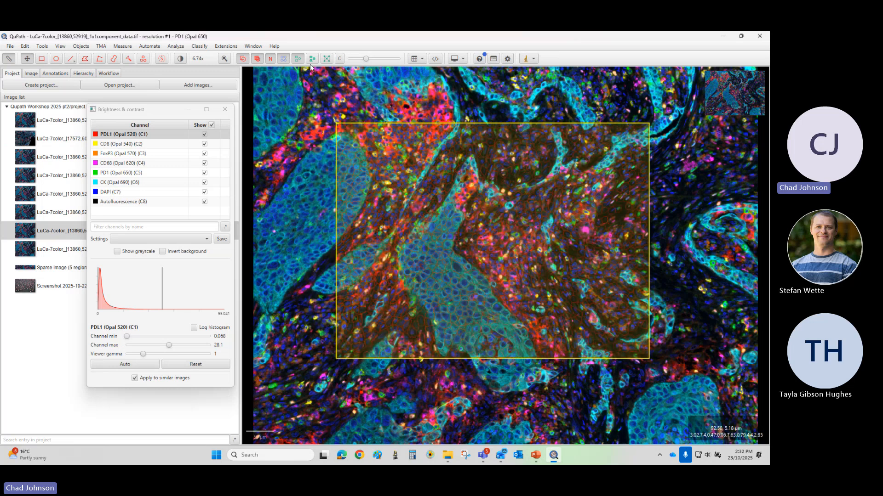
{"action": "left_click", "coordinate": [312, 59]}
{"action": "left_click", "coordinate": [313, 60]}
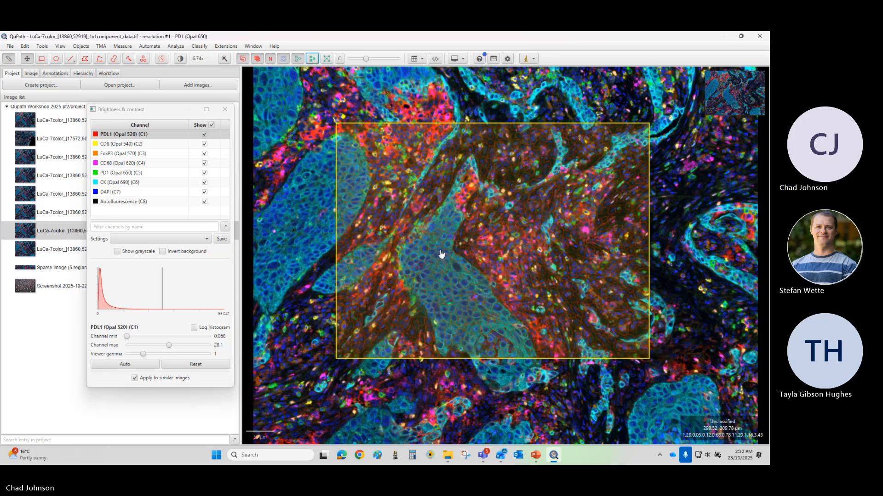
{"action": "scroll", "coordinate": [442, 255], "scroll_direction": "up", "scroll_amount": 10}
{"action": "scroll", "coordinate": [441, 254], "scroll_direction": "down", "scroll_amount": 3}
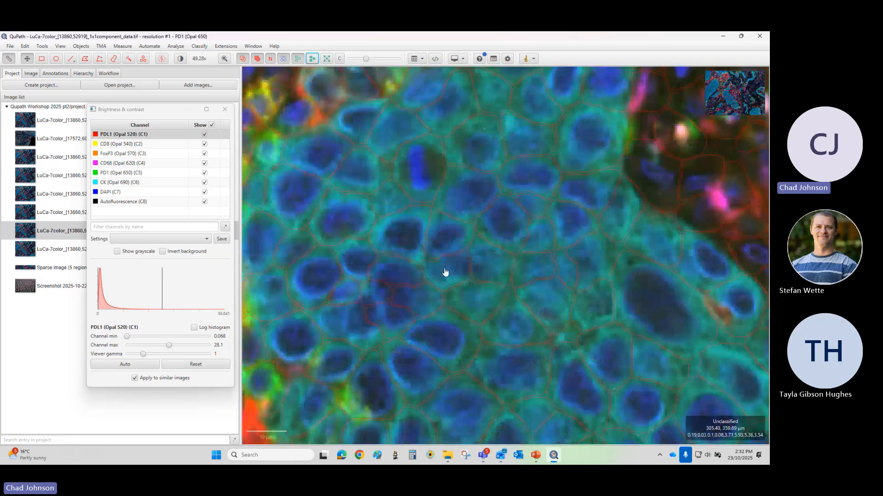
Step: Start training an object classifier that uses selected measurements, and include all PD1 (Opal 650) measurements as features
{"action": "left_click", "coordinate": [199, 46]}
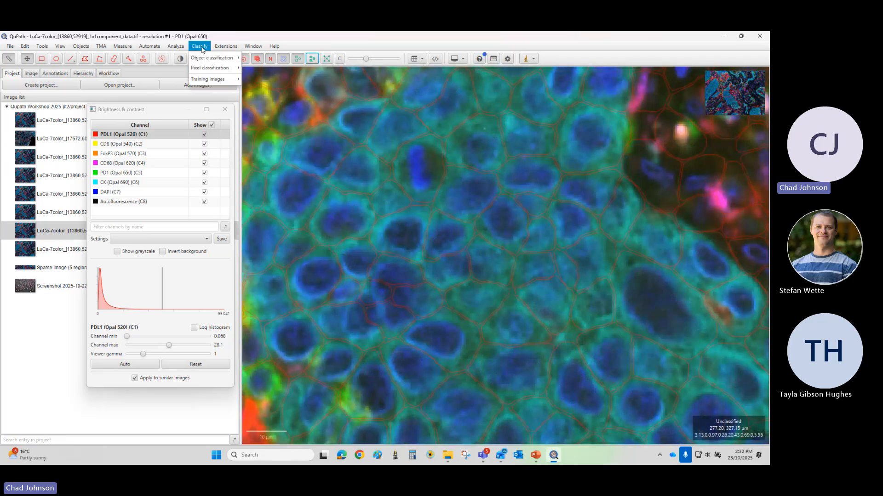
{"action": "mouse_move", "coordinate": [201, 70]}
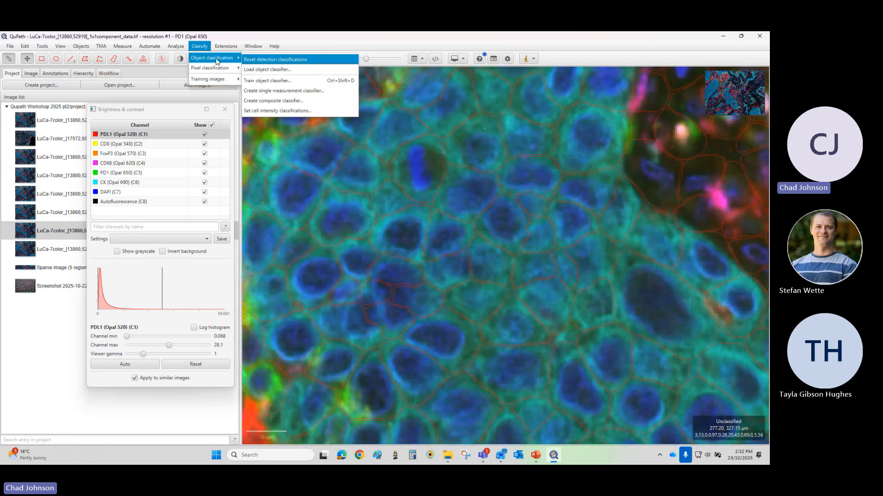
{"action": "left_click", "coordinate": [253, 82]}
{"action": "left_click", "coordinate": [368, 151]}
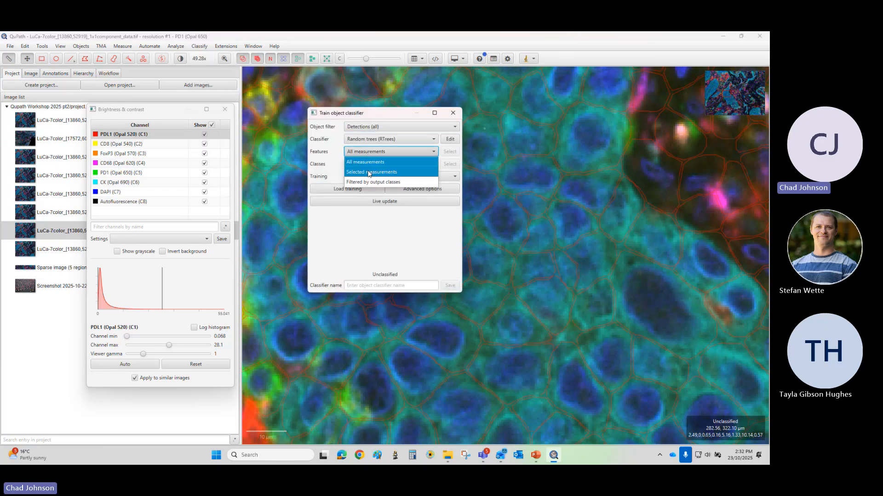
{"action": "left_click", "coordinate": [368, 173]}
{"action": "left_click", "coordinate": [448, 152]}
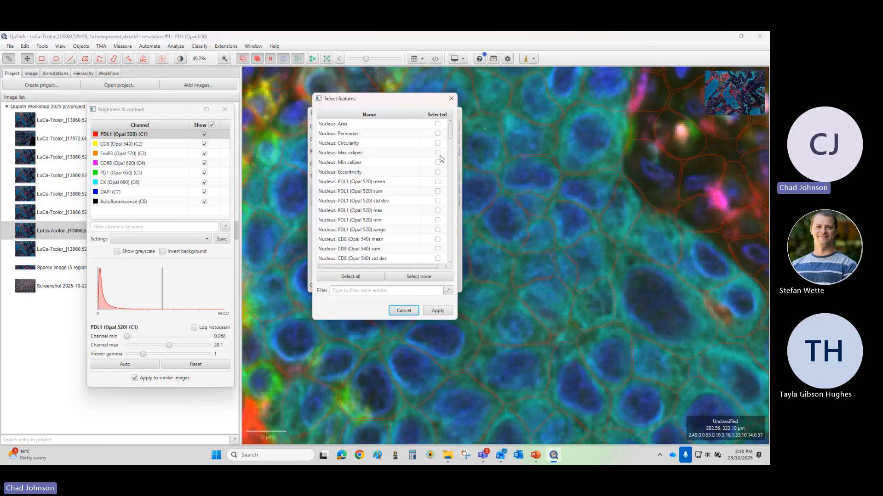
{"action": "left_click", "coordinate": [342, 292]}
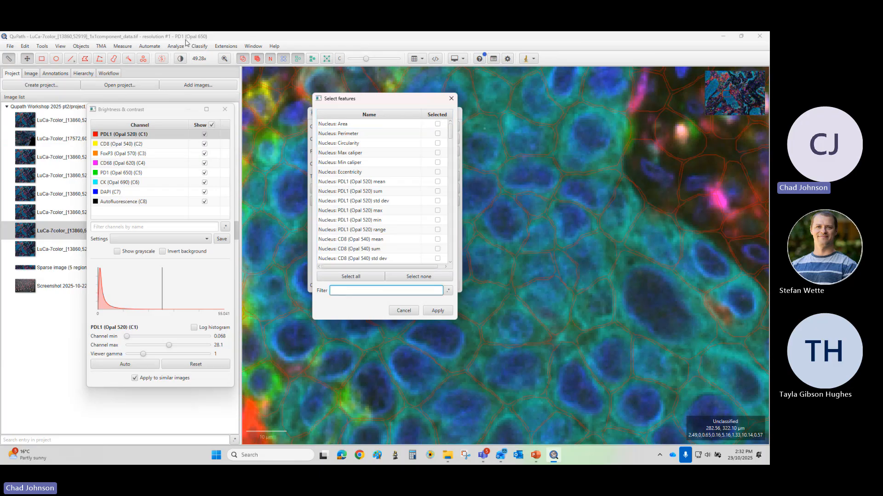
{"action": "type", "text": "PD1"}
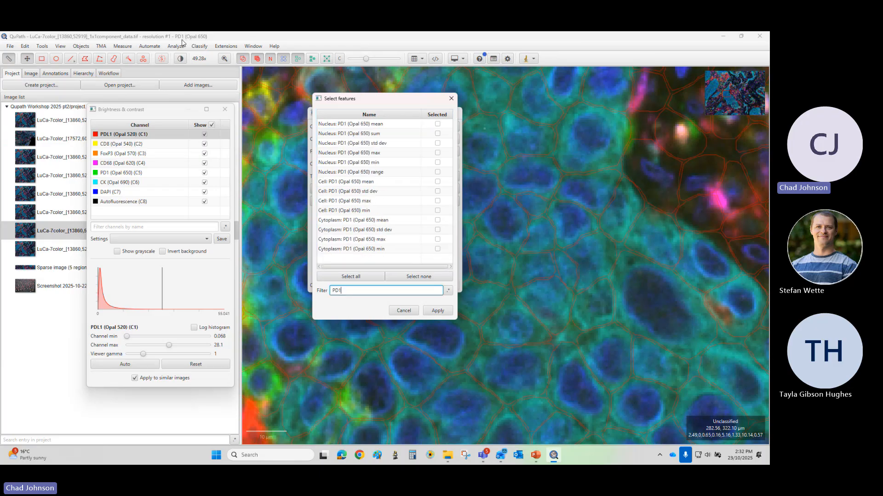
{"action": "left_click", "coordinate": [362, 278]}
Step: Filter the feature list for DAPI and include all nucleus, cell and cytoplasm DAPI measurements
{"action": "left_click_drag", "start_coordinate": [357, 292], "coordinate": [303, 291]}
{"action": "type", "text": "Da"}
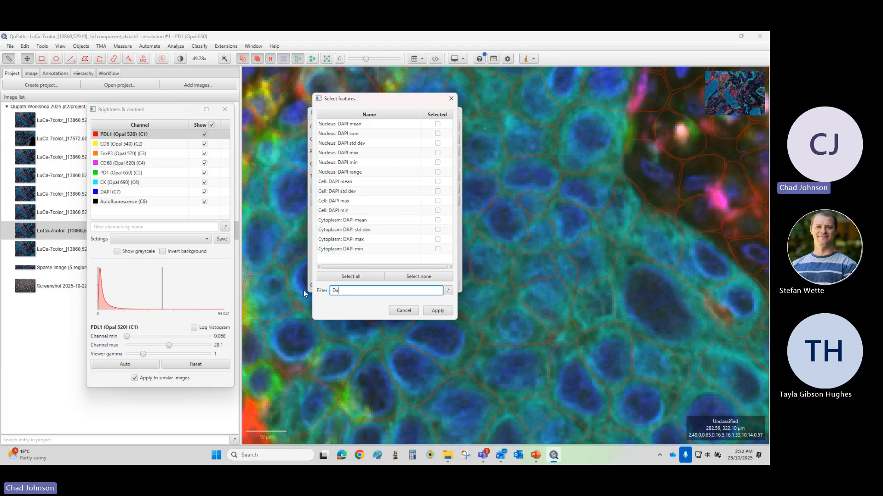
{"action": "type", "text": "p"}
{"action": "key", "text": "BackSpace"}
{"action": "type", "text": "p"}
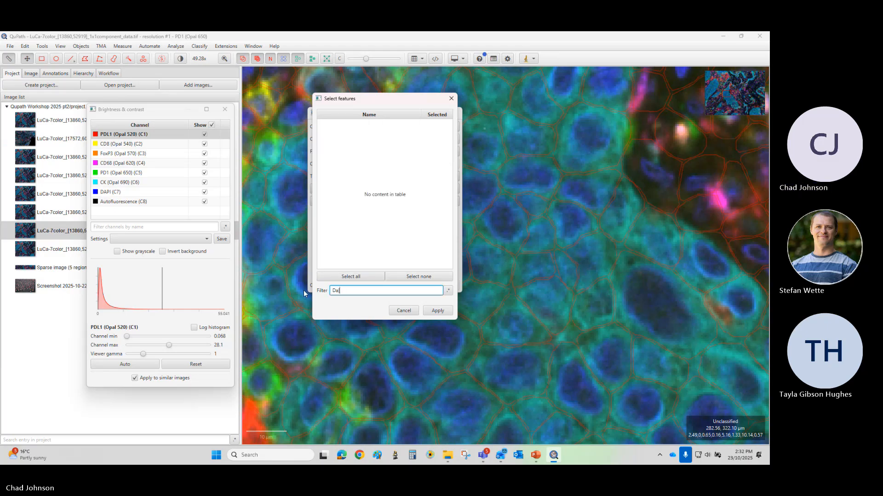
{"action": "key", "text": "BackSpace"}
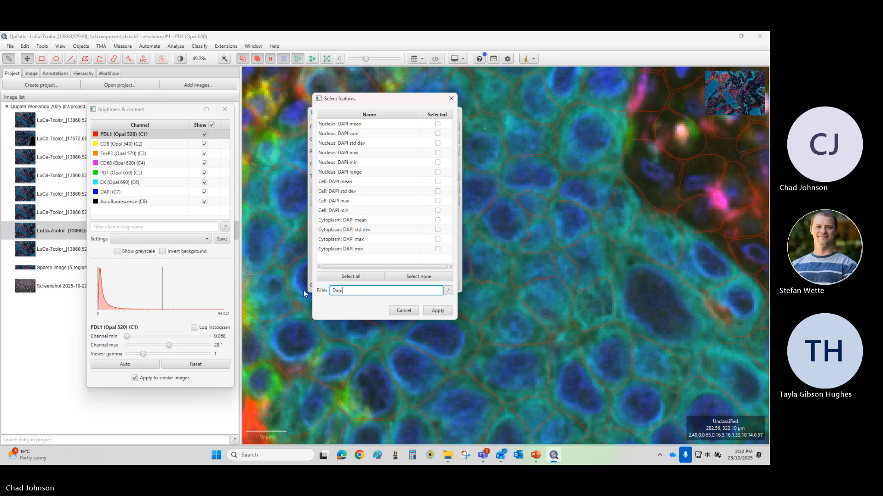
{"action": "left_click", "coordinate": [364, 277]}
Step: Filter the feature list for "auto" and include all Autofluorescence measurements
{"action": "left_click_drag", "start_coordinate": [370, 292], "coordinate": [283, 286]}
{"action": "type", "text": "auto"}
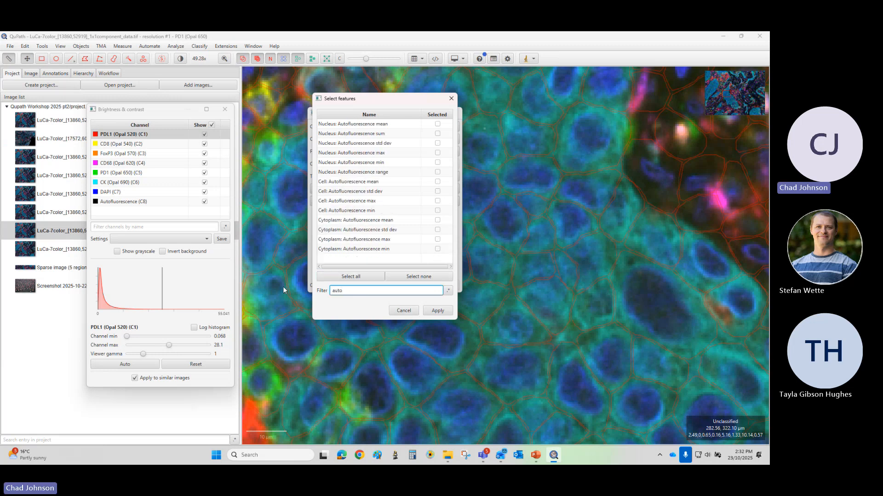
{"action": "left_click", "coordinate": [358, 276]}
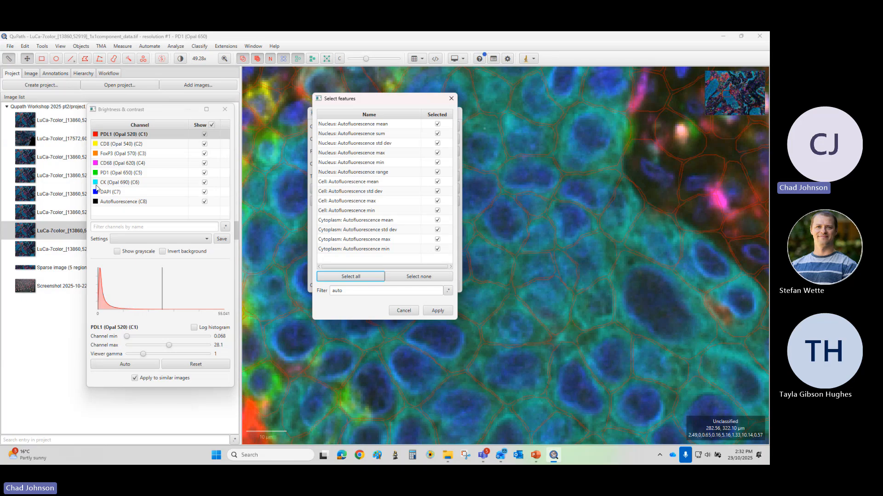
Step: Include all CK (Opal 690) measurements, clear the feature filter and apply the feature selection to the classifier
{"action": "left_click", "coordinate": [361, 292]}
{"action": "key", "text": "BackSpace"}
{"action": "key", "text": "BackSpace"}
{"action": "key", "text": "BackSpace"}
{"action": "key", "text": "BackSpace"}
{"action": "type", "text": "C"}
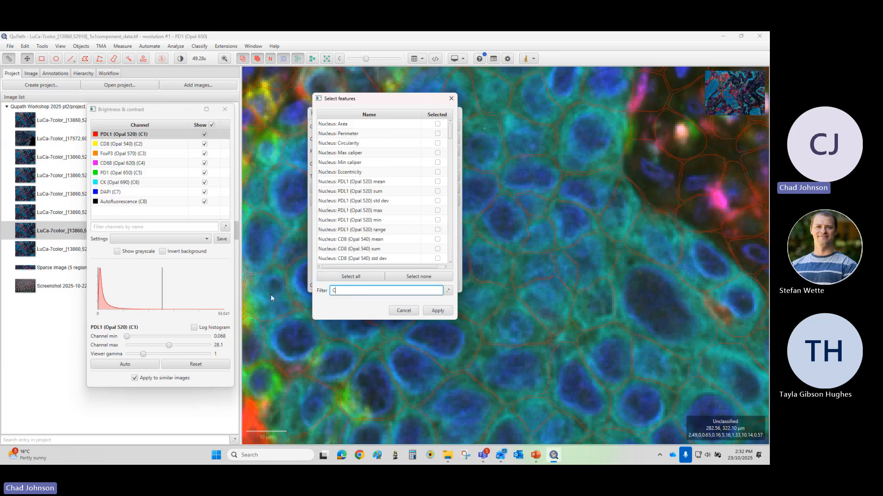
{"action": "type", "text": "K"}
{"action": "left_click", "coordinate": [351, 276]}
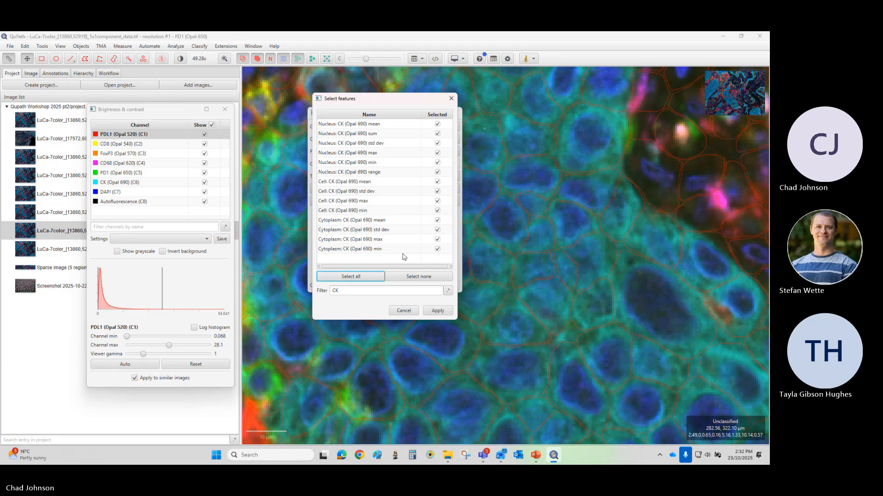
{"action": "key", "text": "Tab"}
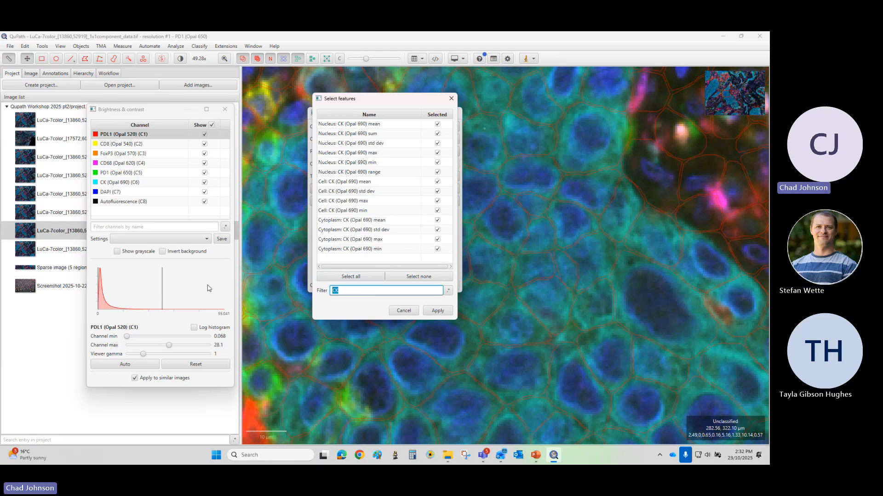
{"action": "key", "text": "BackSpace"}
{"action": "left_click_drag", "start_coordinate": [450, 131], "coordinate": [451, 252]}
{"action": "left_click", "coordinate": [432, 312]}
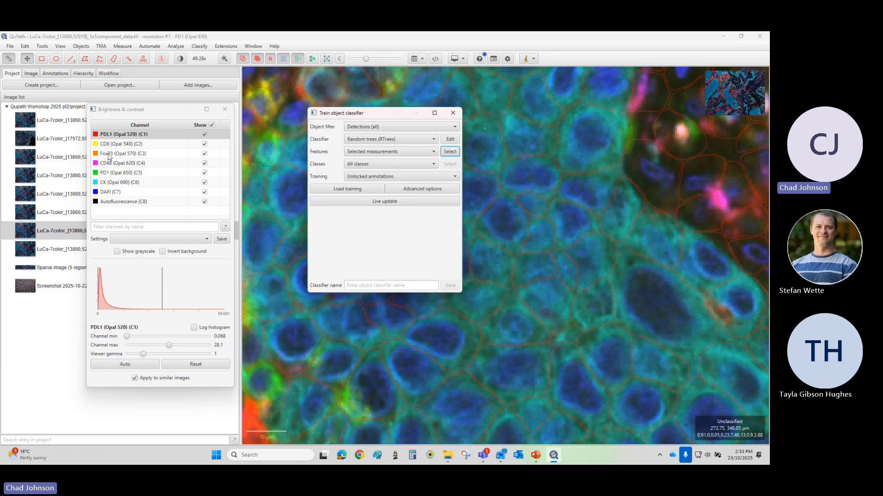
Step: Close the brightness and contrast settings and add a class named PD1/CK to the annotation class list
{"action": "left_click", "coordinate": [111, 214]}
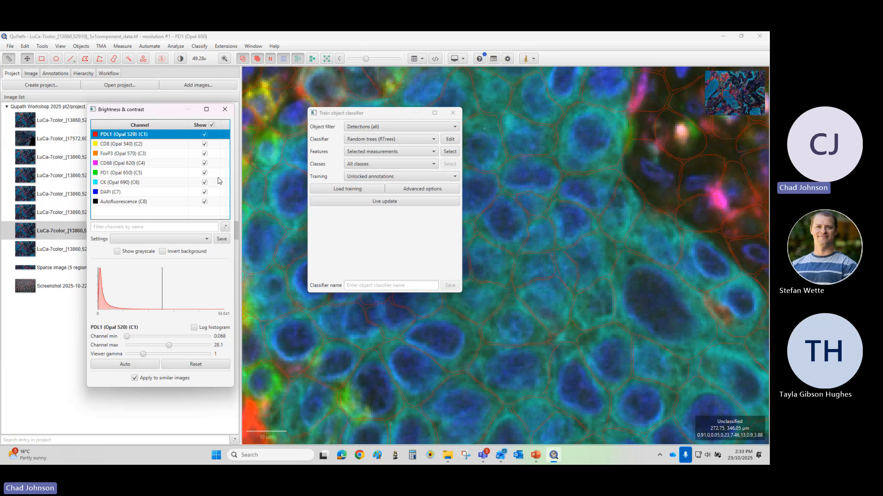
{"action": "left_click", "coordinate": [225, 109]}
{"action": "left_click", "coordinate": [31, 73]}
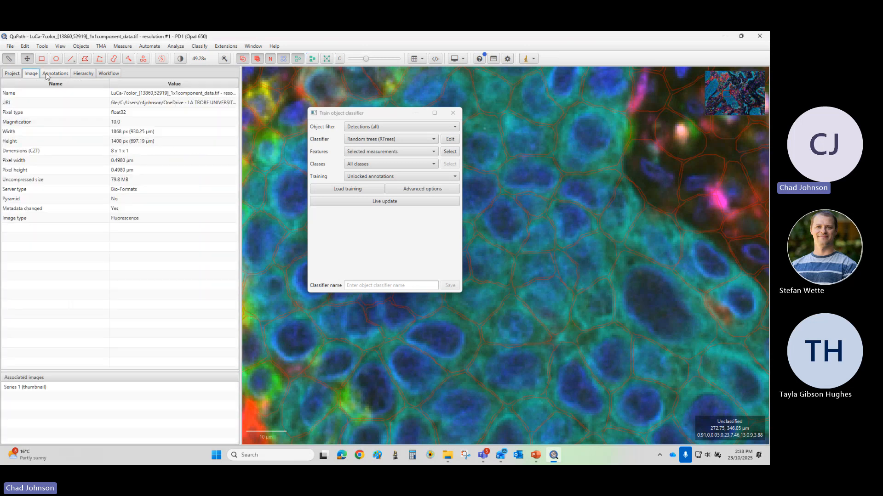
{"action": "left_click", "coordinate": [47, 74]}
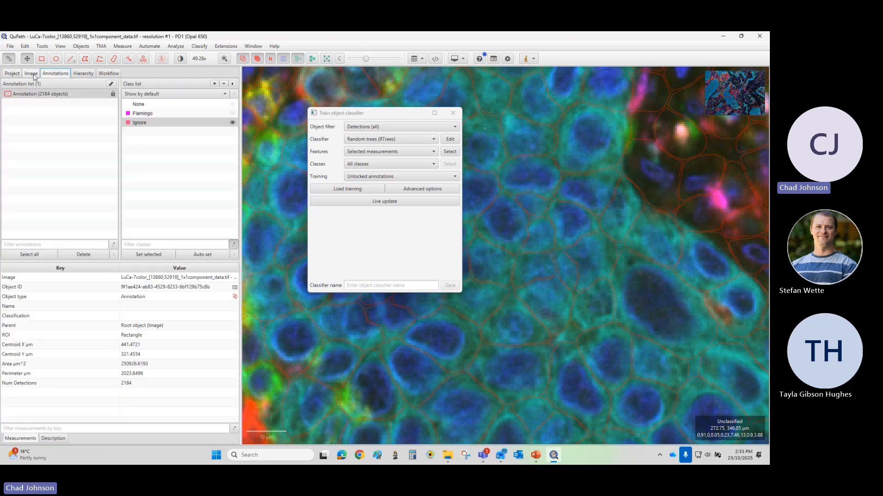
{"action": "left_click", "coordinate": [233, 96]}
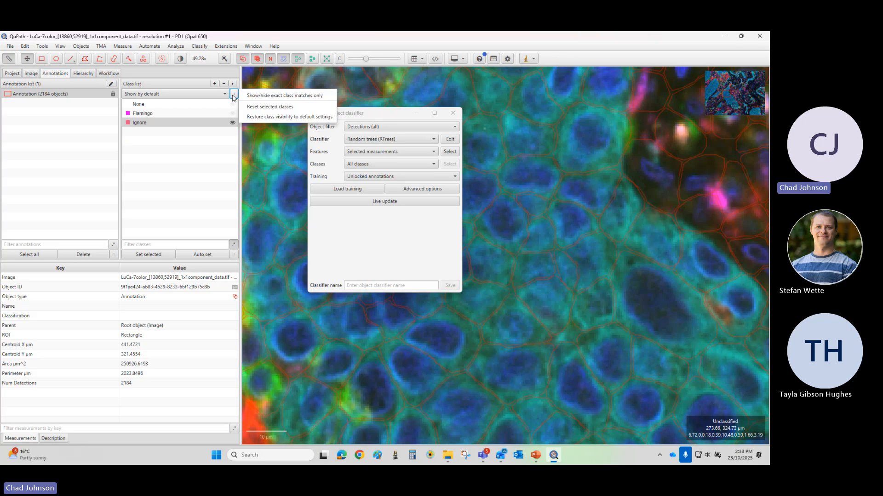
{"action": "left_click", "coordinate": [214, 84]}
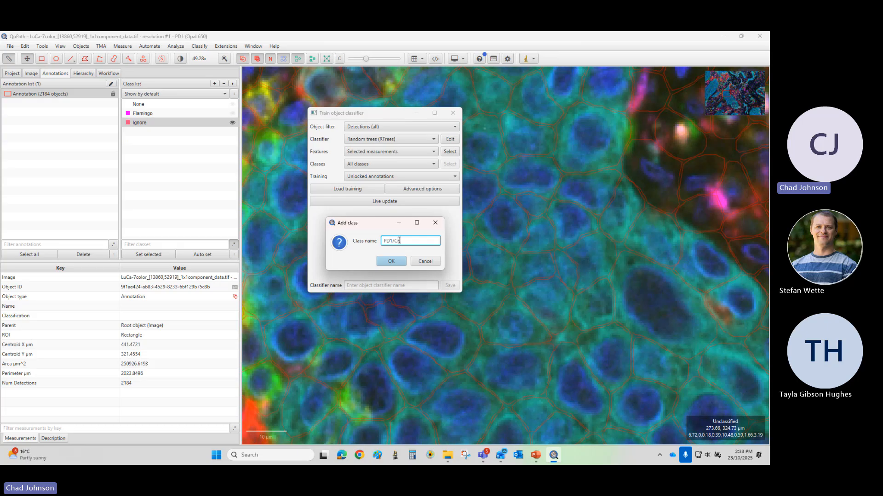
{"action": "left_click", "coordinate": [390, 261]}
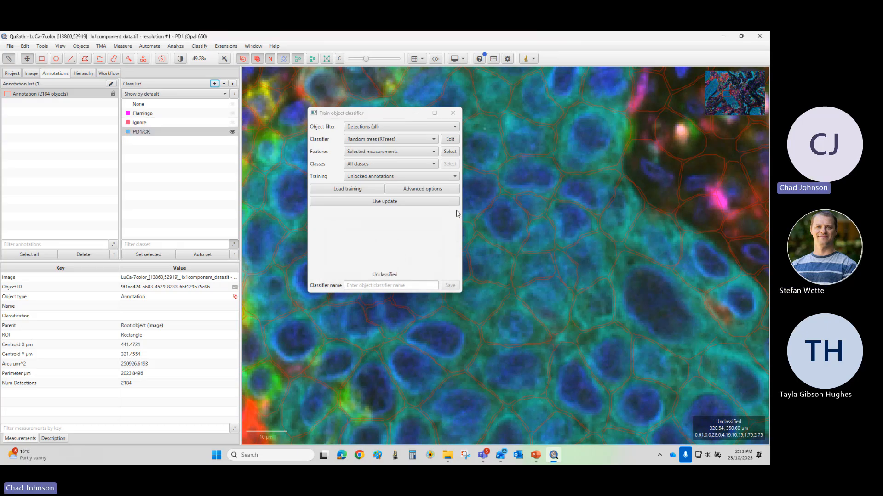
Step: Change the display colour of the PD1/CK class to a muted purple
{"action": "scroll", "coordinate": [520, 265], "scroll_direction": "down", "scroll_amount": 3}
{"action": "scroll", "coordinate": [525, 312], "scroll_direction": "up", "scroll_amount": 3}
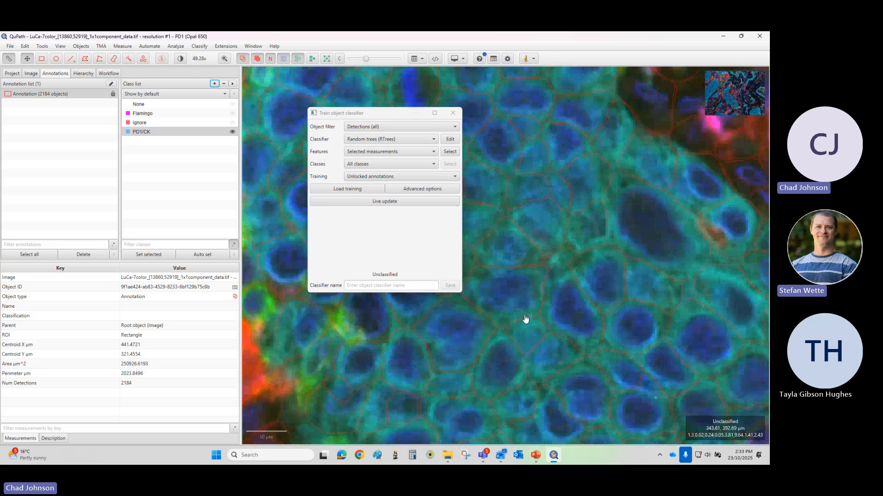
{"action": "scroll", "coordinate": [525, 319], "scroll_direction": "down", "scroll_amount": 3}
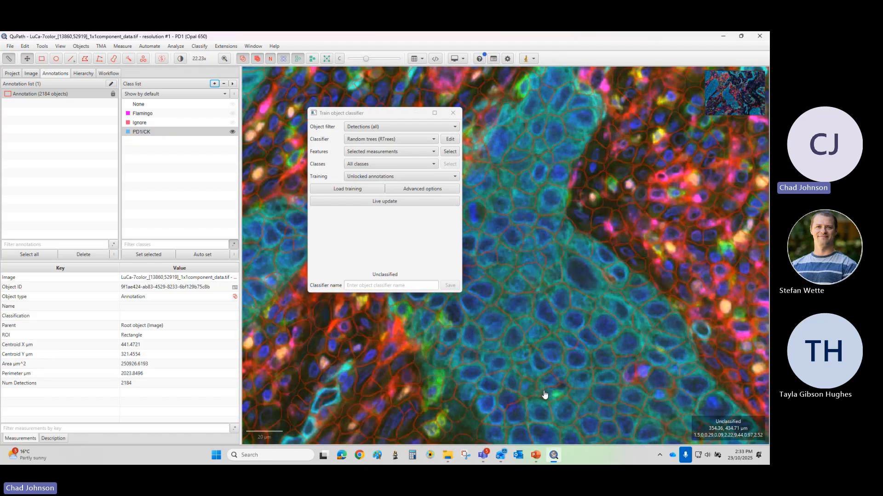
{"action": "scroll", "coordinate": [554, 400], "scroll_direction": "up", "scroll_amount": 4}
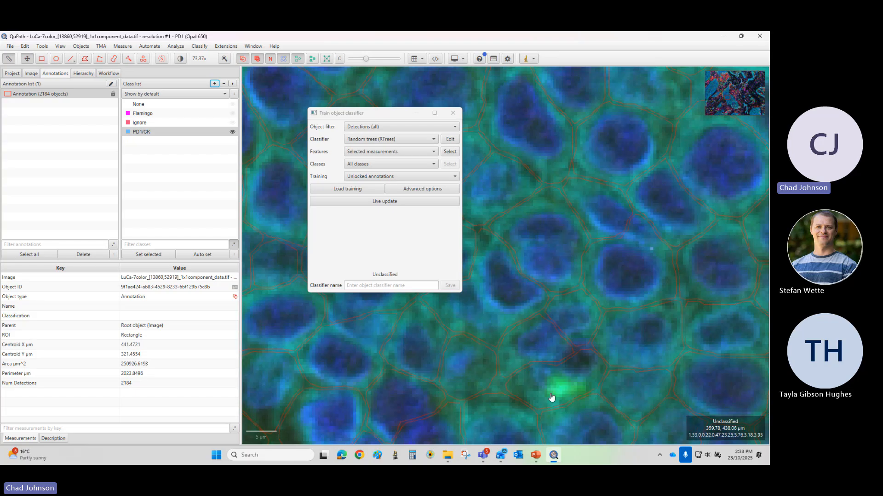
{"action": "scroll", "coordinate": [552, 398], "scroll_direction": "down", "scroll_amount": 1}
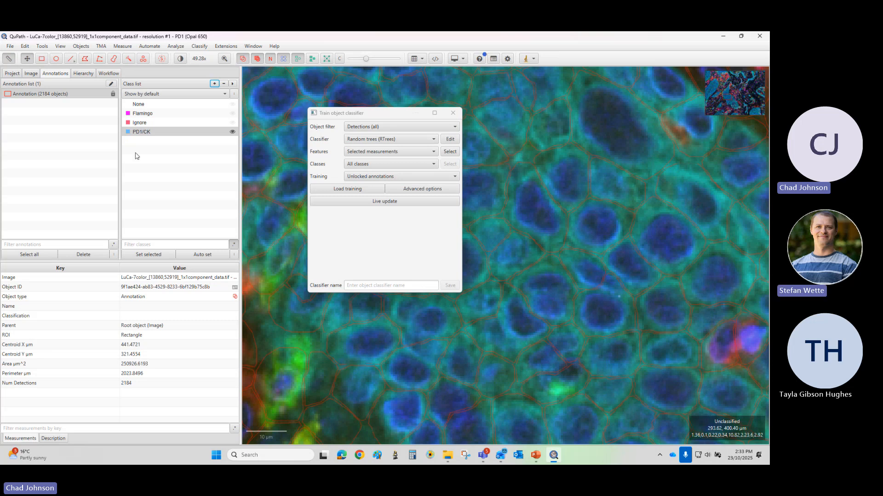
{"action": "left_click", "coordinate": [130, 133]}
{"action": "left_click", "coordinate": [129, 133]}
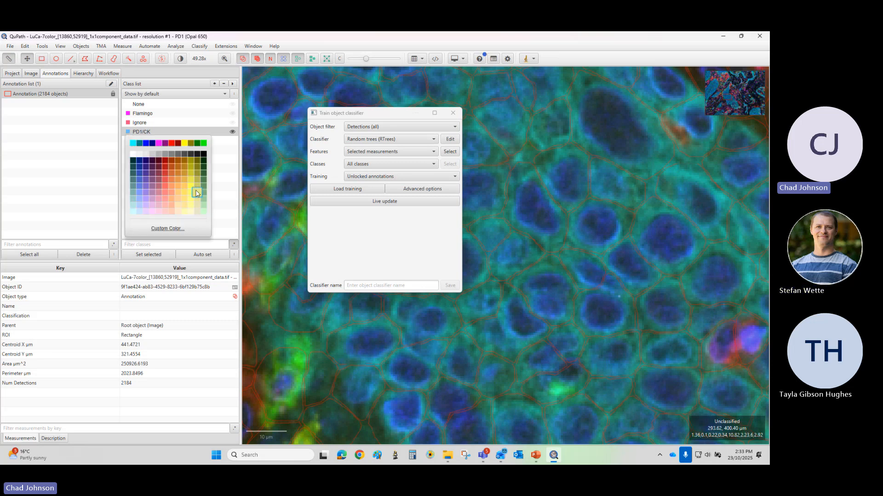
{"action": "left_click", "coordinate": [158, 178]}
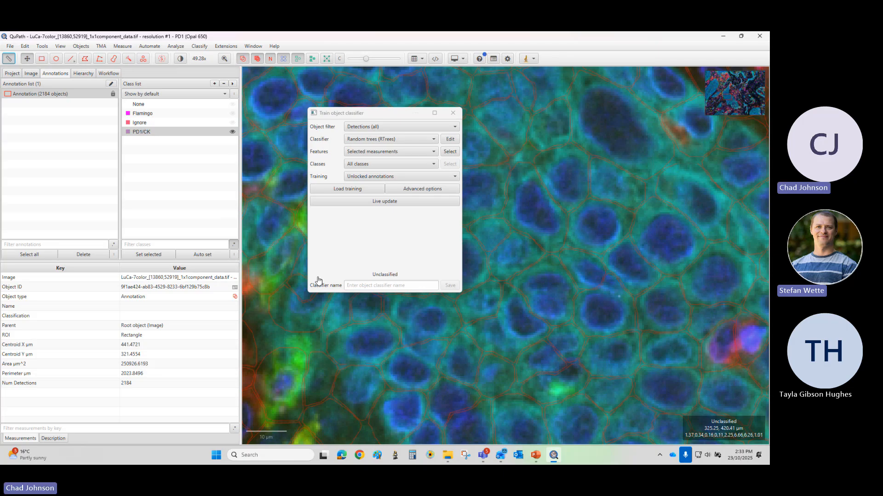
Step: Hide the PDL1, CD8, FoxP3, CD68, DAPI and Autofluorescence channels, leaving only PD1 (Opal 650) and CK (Opal 690) shown
{"action": "left_click", "coordinate": [180, 60]}
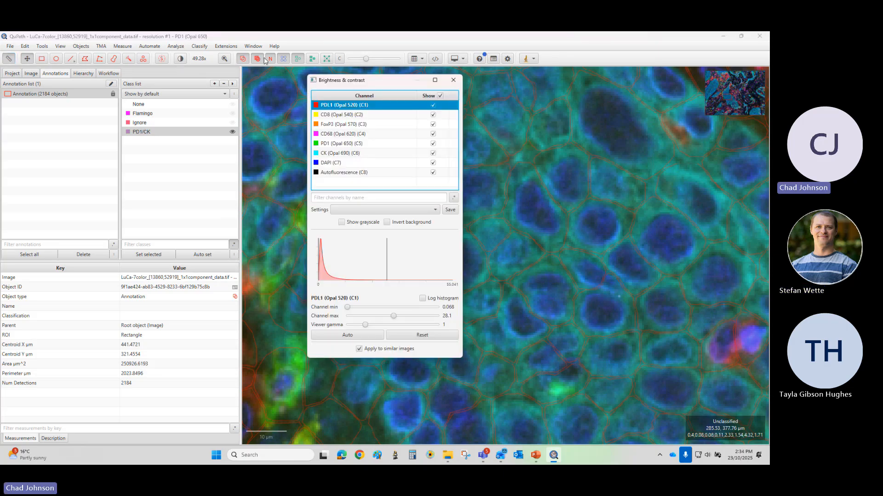
{"action": "left_click_drag", "start_coordinate": [387, 70], "coordinate": [151, 131]}
{"action": "left_click", "coordinate": [192, 148]}
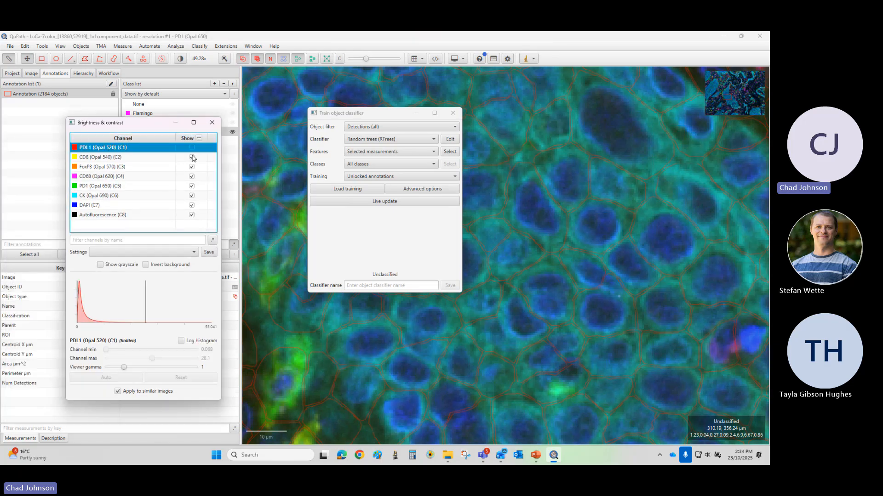
{"action": "left_click", "coordinate": [192, 157]}
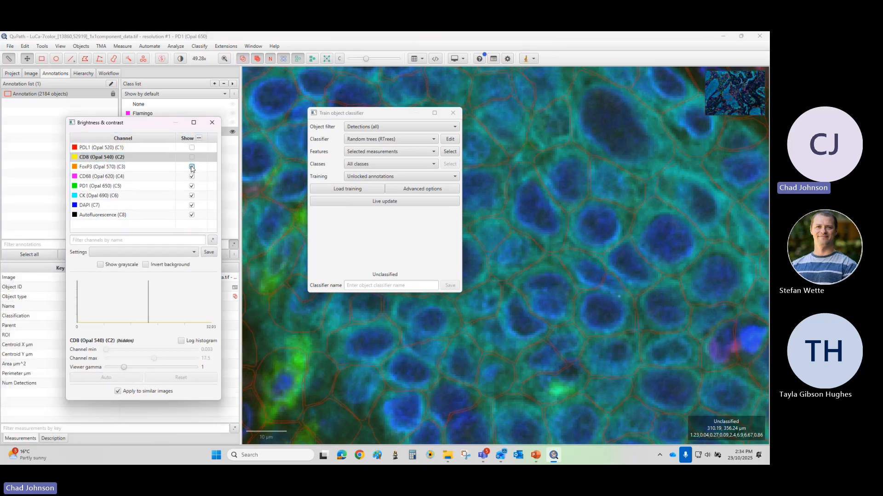
{"action": "left_click", "coordinate": [191, 167]}
{"action": "left_click", "coordinate": [192, 177]}
{"action": "left_click", "coordinate": [192, 205]}
{"action": "left_click", "coordinate": [192, 215]}
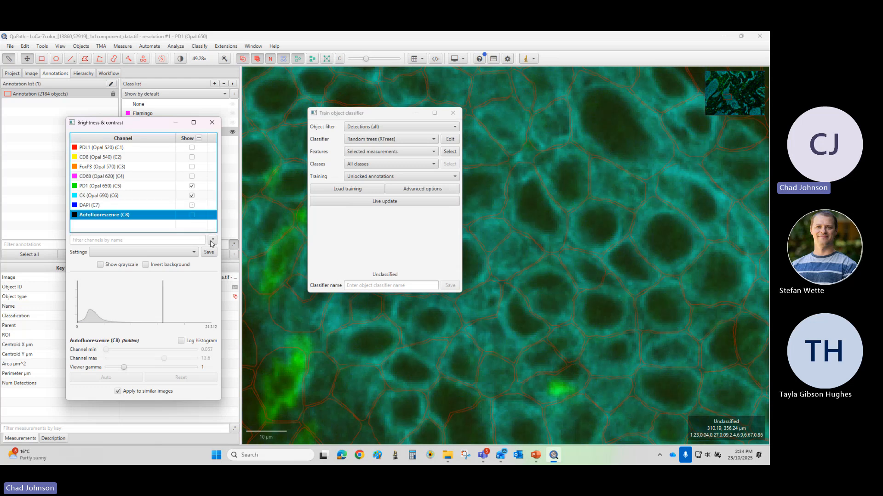
Step: Draw a circular annotation about 3.5 µm across over the bright green PD1 spot inside the CK region
{"action": "scroll", "coordinate": [620, 400], "scroll_direction": "down", "scroll_amount": 5}
{"action": "scroll", "coordinate": [642, 404], "scroll_direction": "up", "scroll_amount": 3}
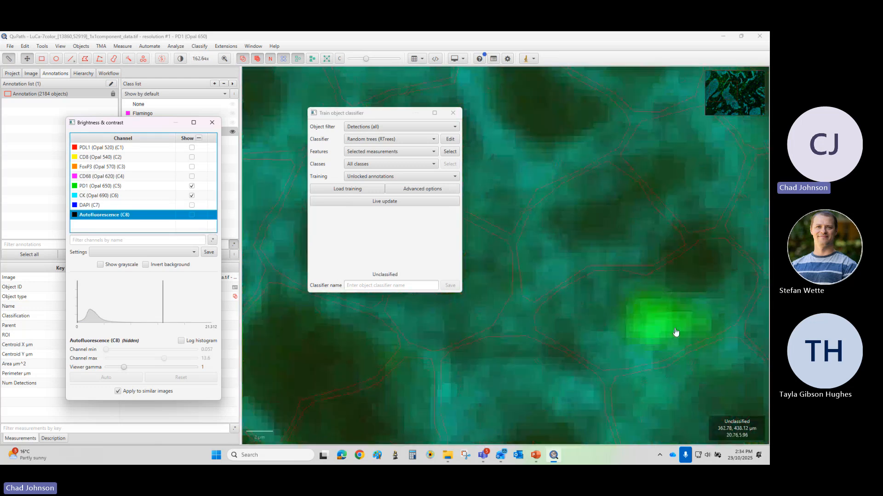
{"action": "left_click", "coordinate": [56, 59]}
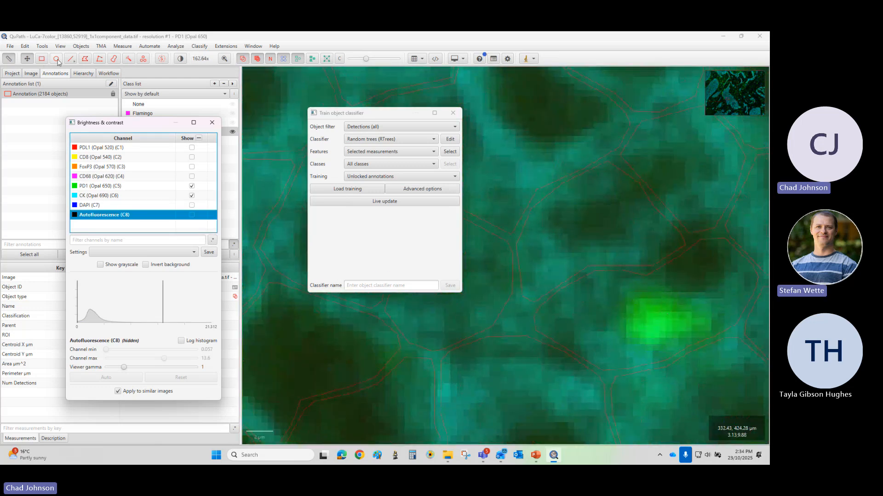
{"action": "left_click_drag", "start_coordinate": [642, 305], "coordinate": [685, 344]}
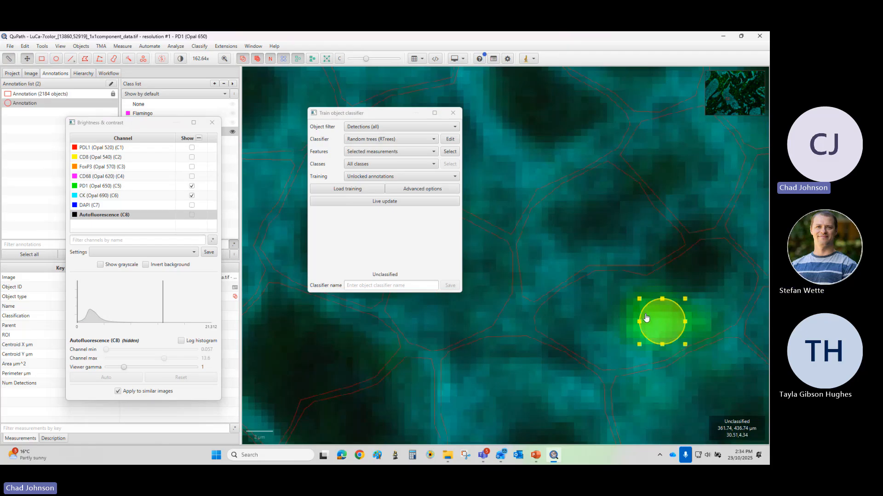
Step: Examine the CK tumour regions and surrounding tissue for cells that show both PD1 and CK signal
{"action": "scroll", "coordinate": [620, 331], "scroll_direction": "down", "scroll_amount": 4}
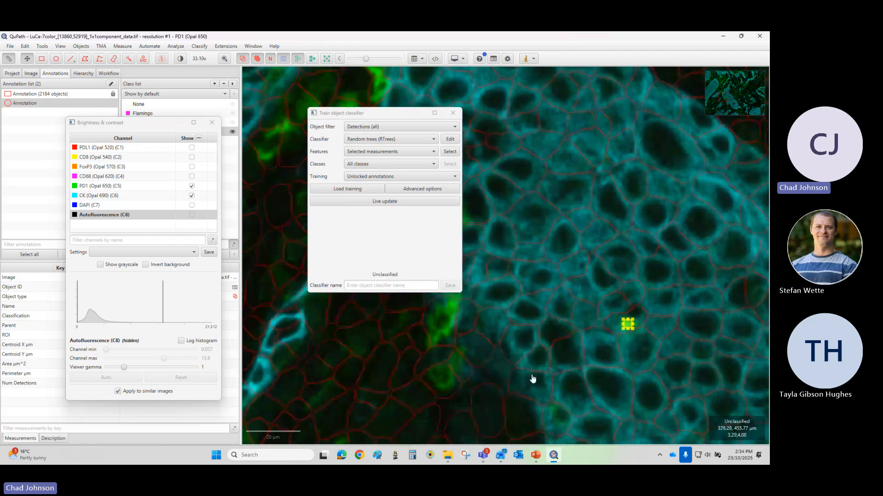
{"action": "scroll", "coordinate": [511, 390], "scroll_direction": "up", "scroll_amount": 2}
{"action": "scroll", "coordinate": [502, 374], "scroll_direction": "down", "scroll_amount": 2}
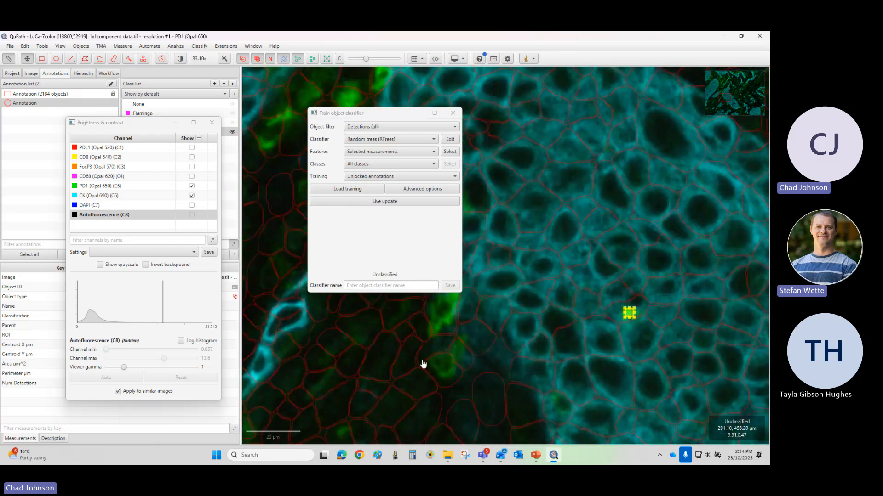
{"action": "scroll", "coordinate": [583, 417], "scroll_direction": "down", "scroll_amount": 2}
{"action": "scroll", "coordinate": [561, 390], "scroll_direction": "up", "scroll_amount": 3}
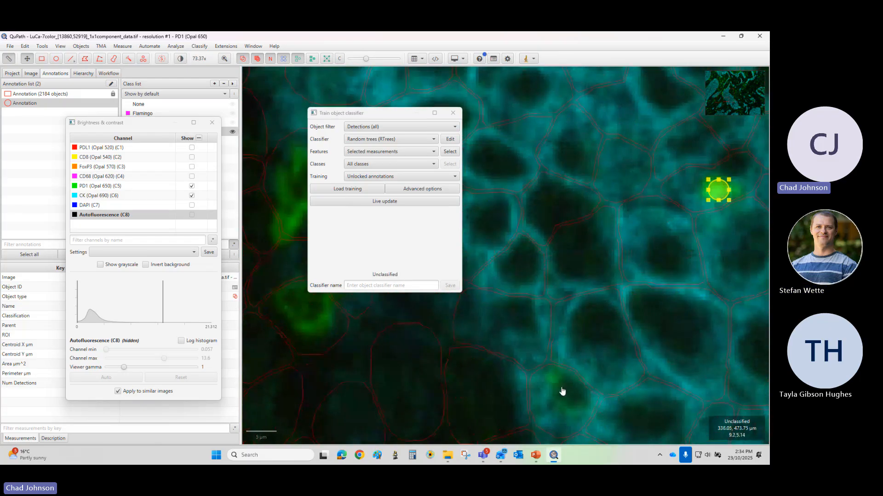
{"action": "scroll", "coordinate": [616, 398], "scroll_direction": "down", "scroll_amount": 4}
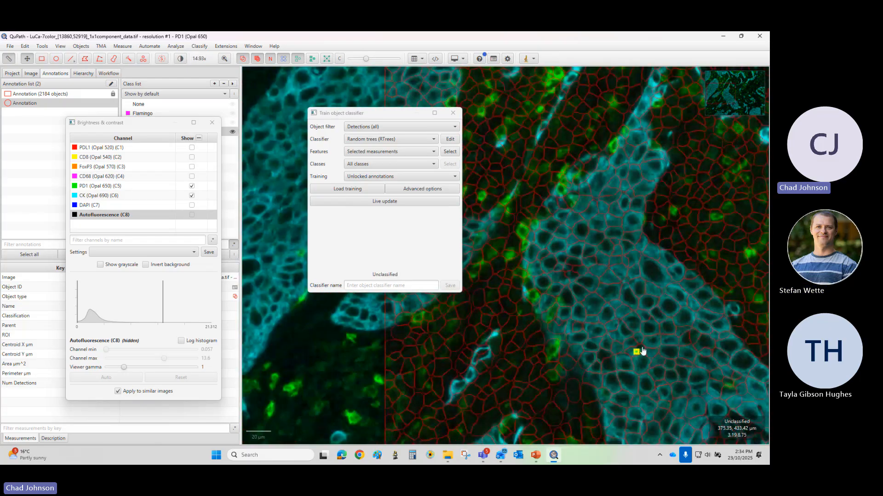
{"action": "scroll", "coordinate": [636, 347], "scroll_direction": "up", "scroll_amount": 8}
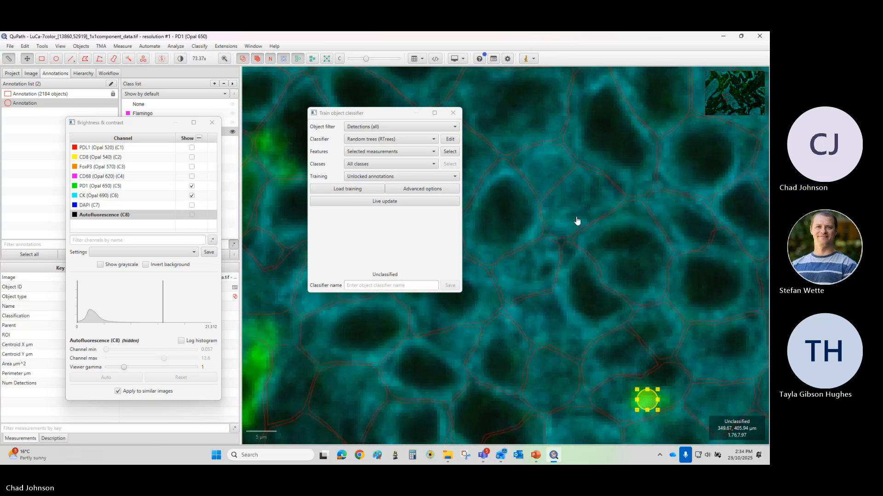
{"action": "scroll", "coordinate": [580, 224], "scroll_direction": "down", "scroll_amount": 12}
{"action": "scroll", "coordinate": [540, 348], "scroll_direction": "up", "scroll_amount": 8}
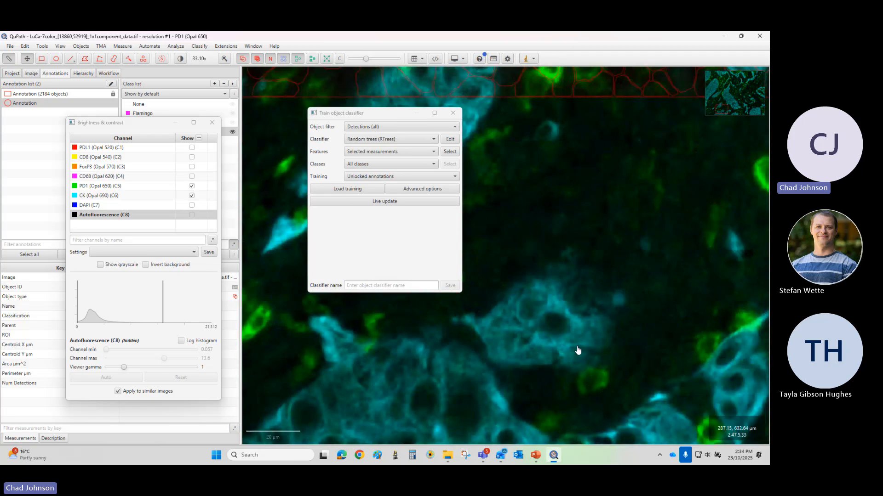
{"action": "scroll", "coordinate": [587, 385], "scroll_direction": "down", "scroll_amount": 4}
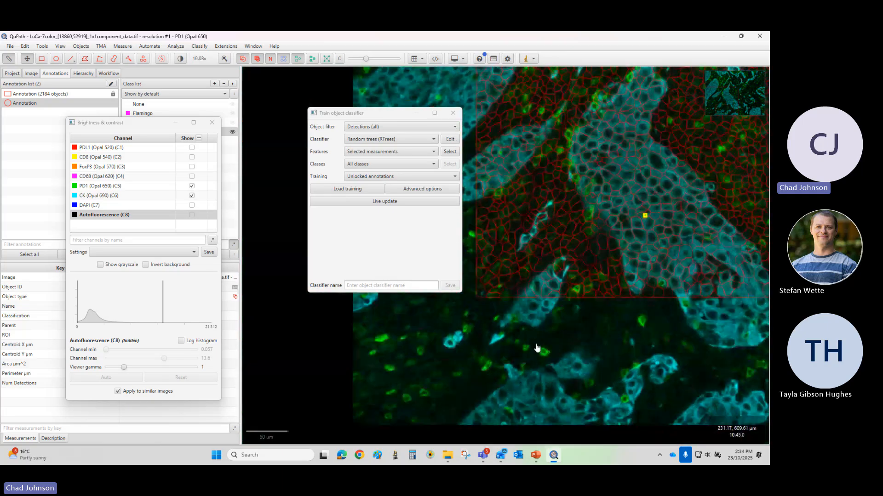
{"action": "scroll", "coordinate": [586, 245], "scroll_direction": "up", "scroll_amount": 4}
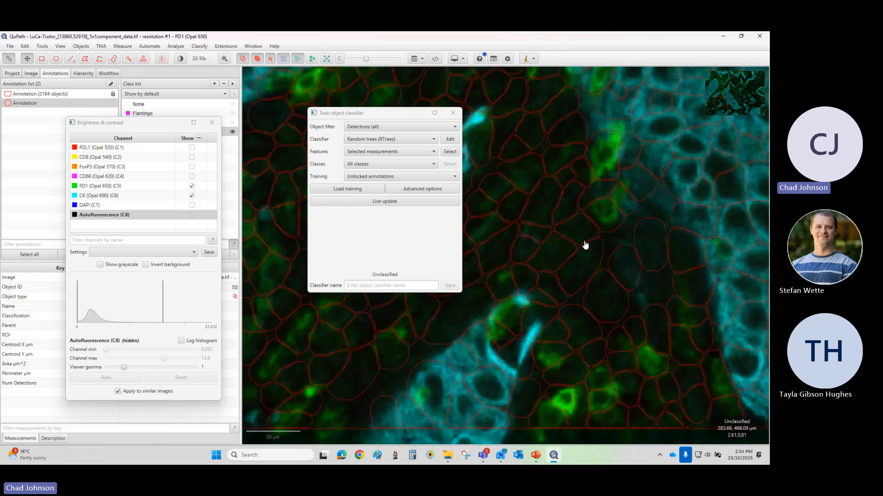
Step: Review the features selected for the object classifier and close the feature list and the classifier training dialog
{"action": "left_click", "coordinate": [448, 151]}
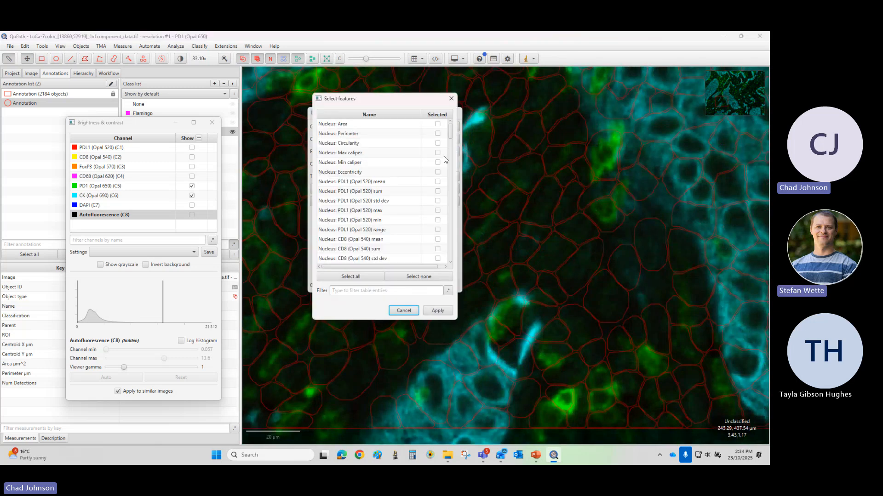
{"action": "scroll", "coordinate": [419, 184], "scroll_direction": "down", "scroll_amount": 15}
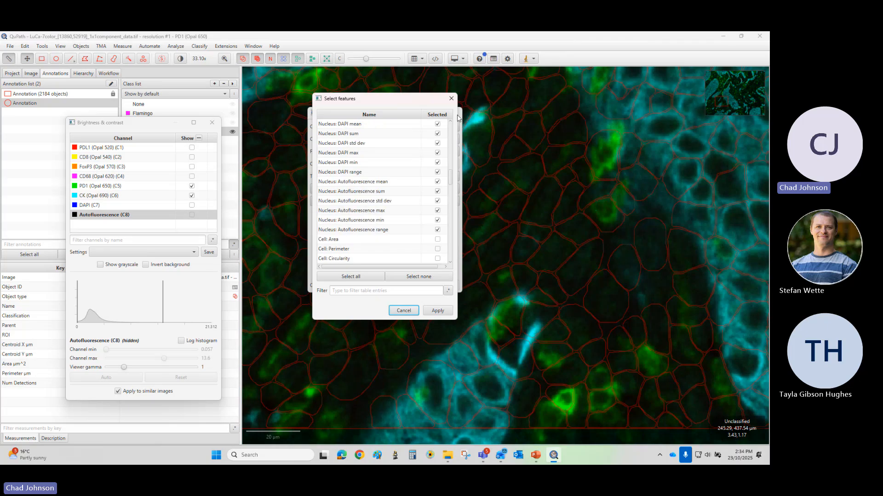
{"action": "left_click", "coordinate": [451, 99]}
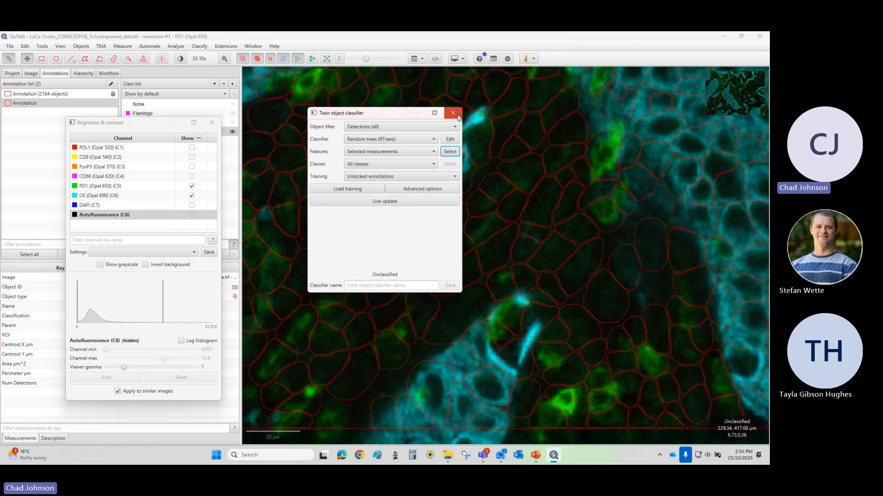
{"action": "left_click", "coordinate": [452, 113]}
{"action": "scroll", "coordinate": [674, 261], "scroll_direction": "up", "scroll_amount": 5}
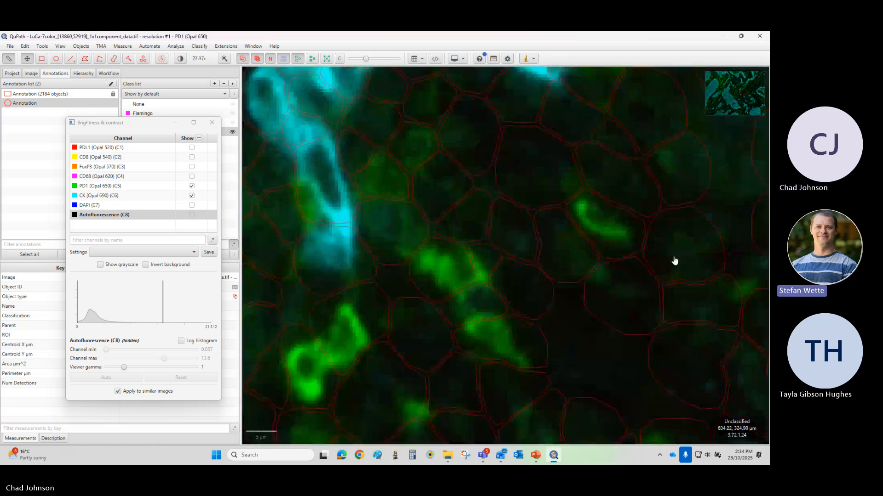
{"action": "left_click_drag", "start_coordinate": [394, 279], "coordinate": [611, 250]}
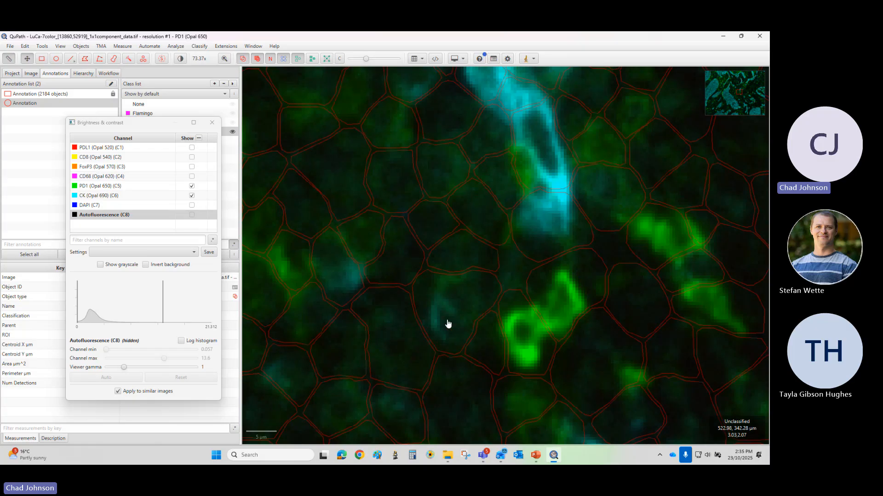
{"action": "scroll", "coordinate": [449, 324], "scroll_direction": "down", "scroll_amount": 2}
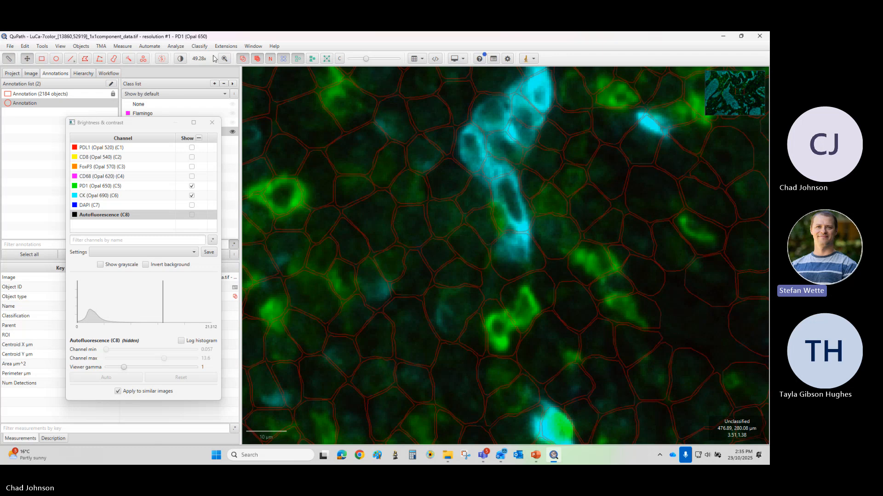
{"action": "left_click", "coordinate": [202, 46]}
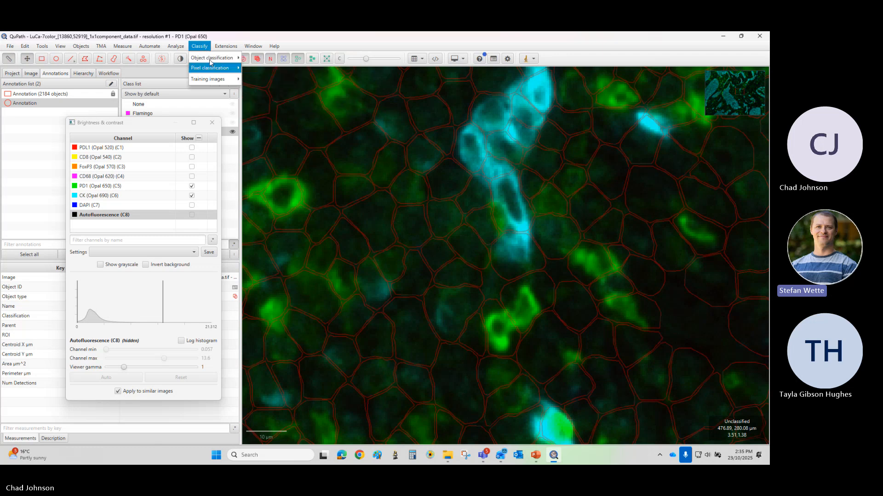
{"action": "mouse_move", "coordinate": [214, 61]}
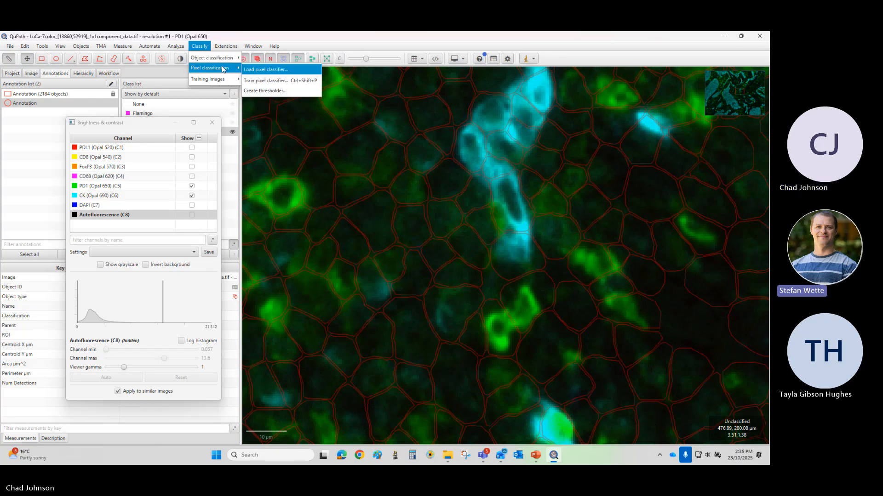
{"action": "left_click", "coordinate": [305, 34]}
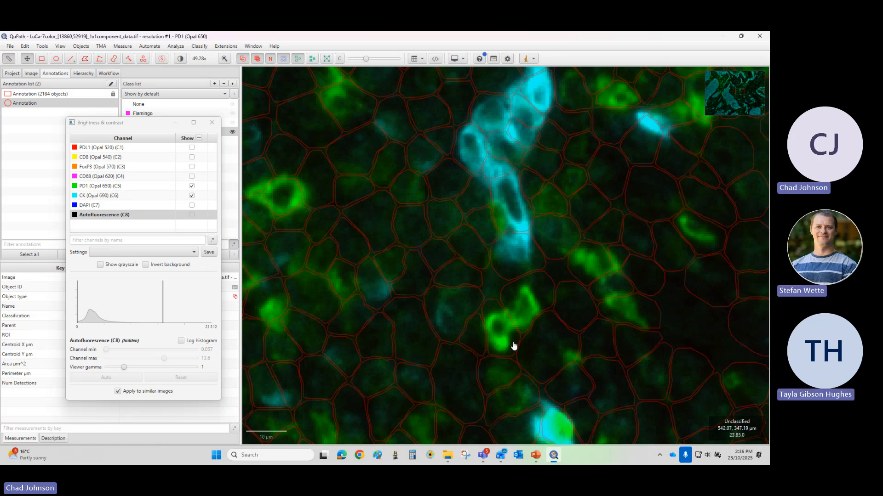
Step: Uncover the class list and draw a circular annotation about 6.5 µm across inside a bright green PD1 cell
{"action": "left_click_drag", "start_coordinate": [154, 120], "coordinate": [53, 131]}
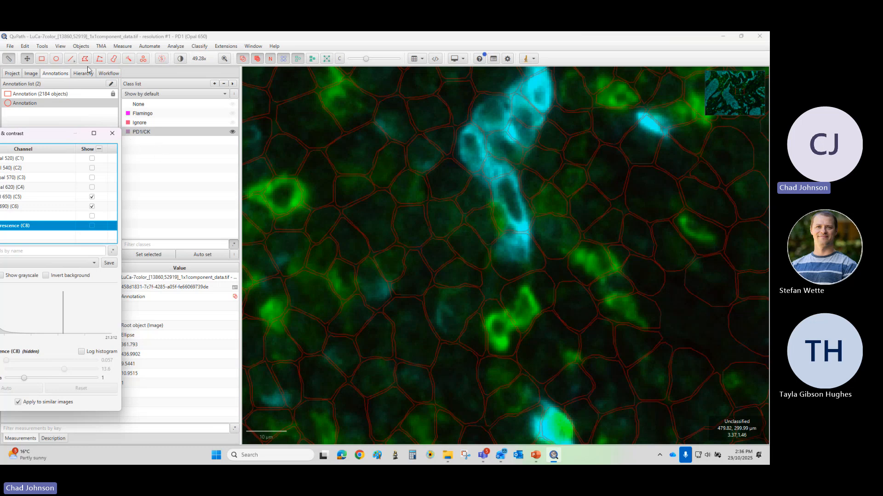
{"action": "left_click", "coordinate": [56, 59]}
{"action": "left_click_drag", "start_coordinate": [273, 184], "coordinate": [299, 211]}
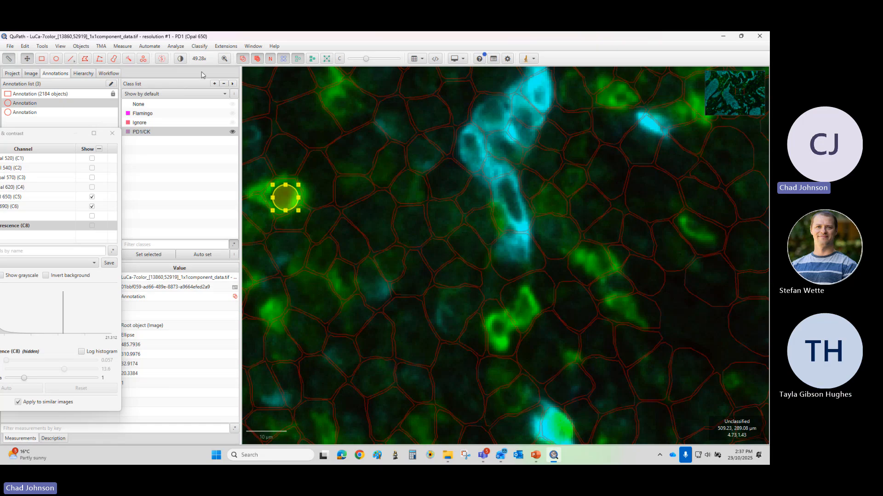
Step: Set up Positive cell detection with thresholds 1+ at 0.1881, 2+ at 0.4357 and 3+ at 0.7429, and turn off the single threshold
{"action": "left_click", "coordinate": [161, 50]}
{"action": "mouse_move", "coordinate": [173, 48]}
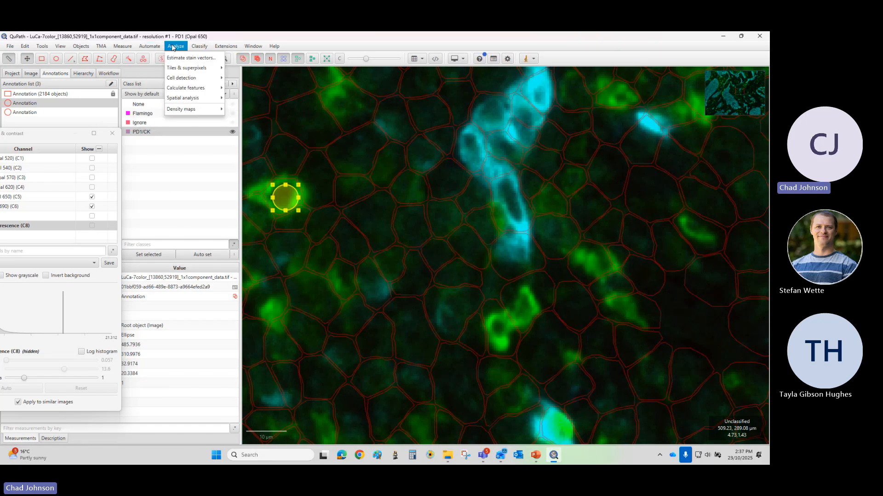
{"action": "mouse_move", "coordinate": [184, 78]}
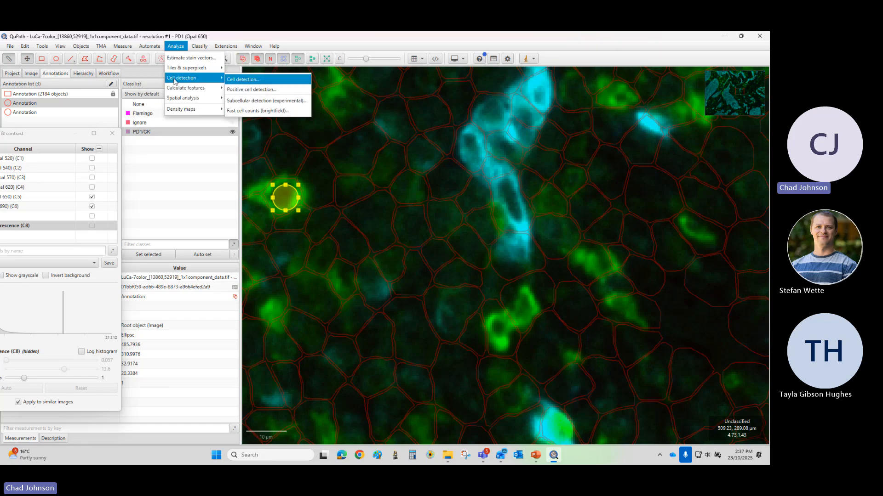
{"action": "left_click", "coordinate": [233, 90]}
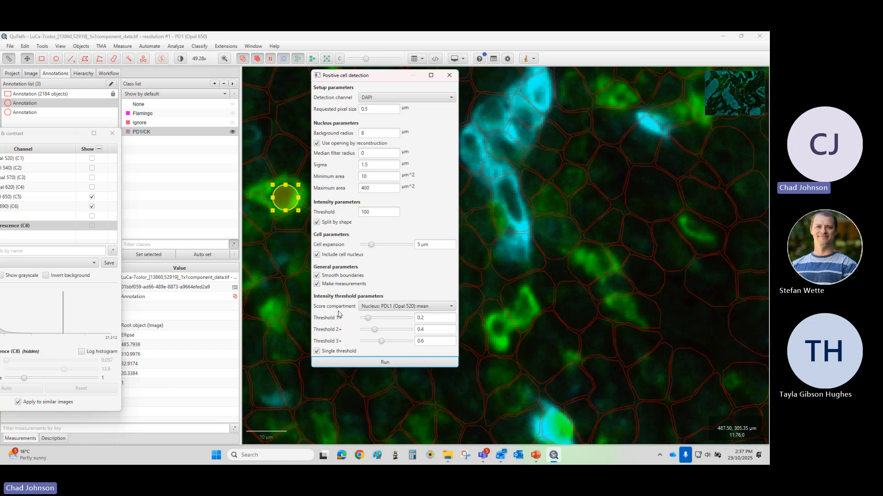
{"action": "left_click", "coordinate": [385, 306]}
{"action": "left_click", "coordinate": [384, 308]}
{"action": "left_click_drag", "start_coordinate": [368, 318], "coordinate": [386, 344]}
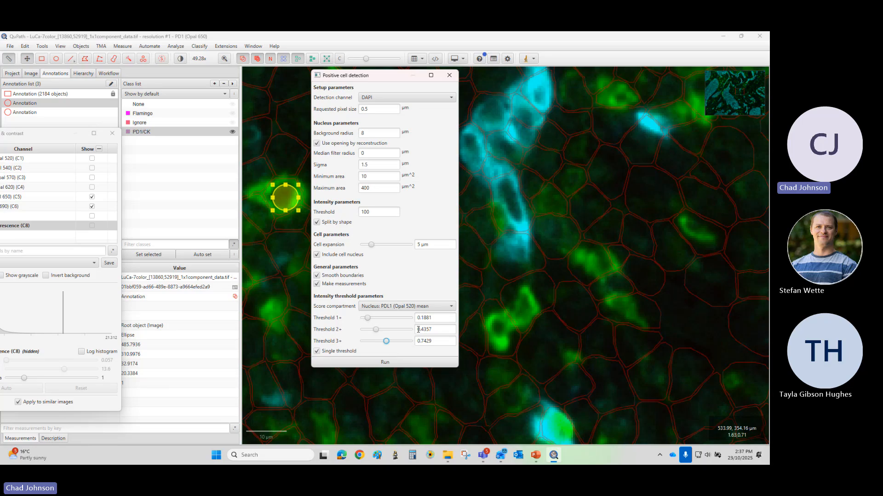
{"action": "left_click", "coordinate": [316, 352]}
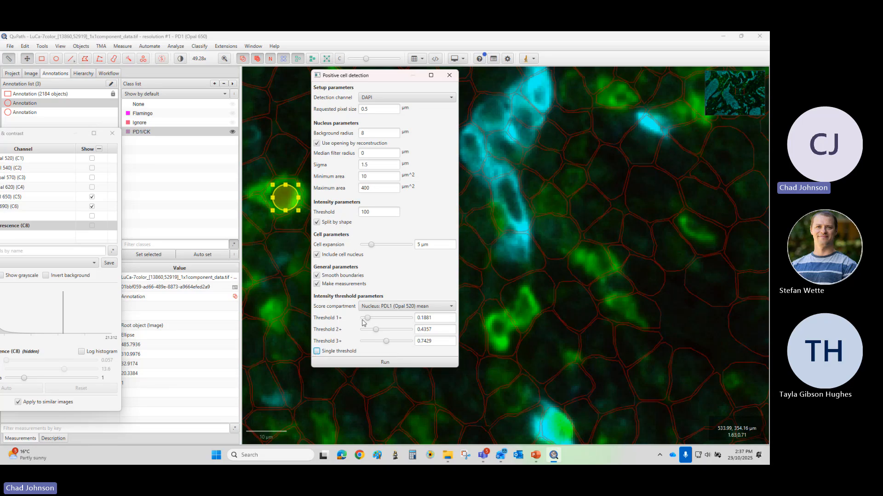